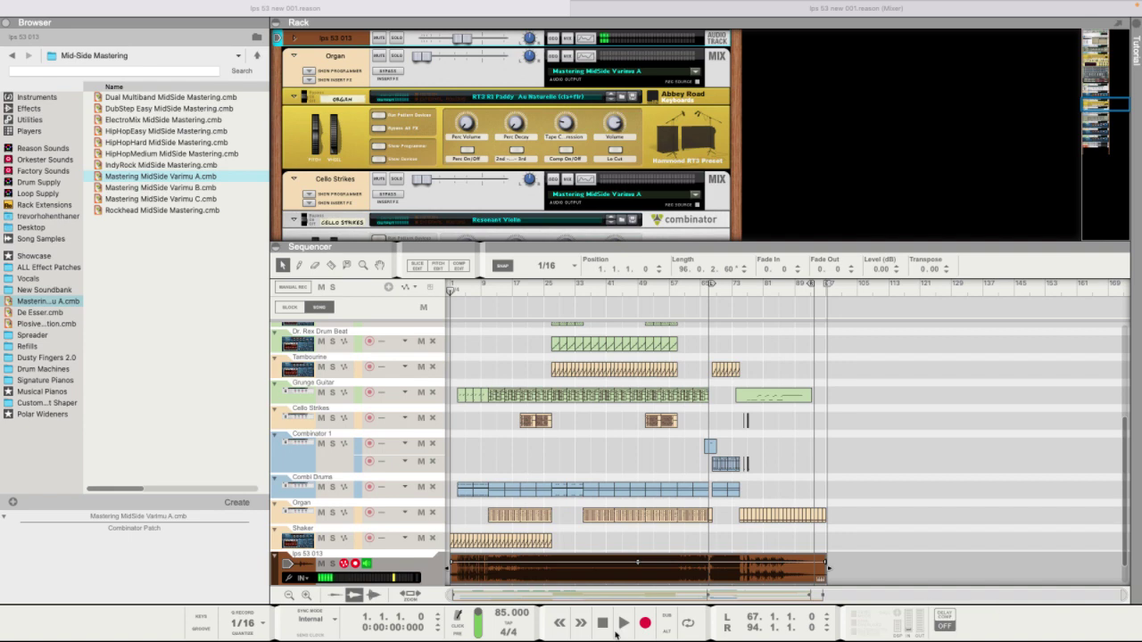
# Play back the song with the lps 53 013 audio track, and delete that track together with its device.
pyautogui.click(612, 624)
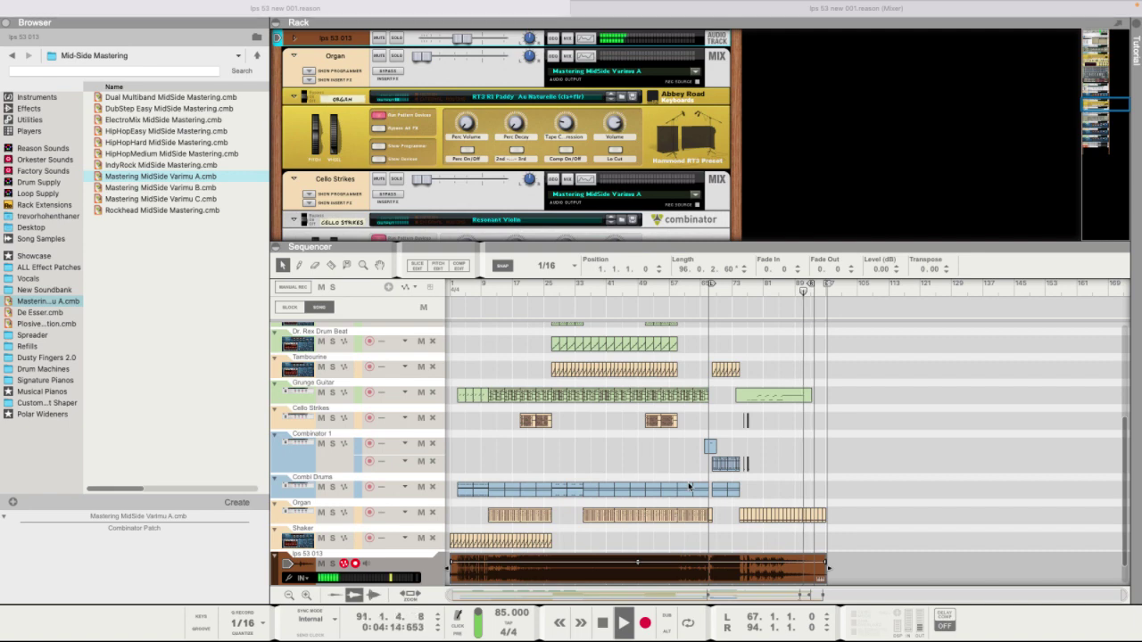
pyautogui.doubleClick(600, 627)
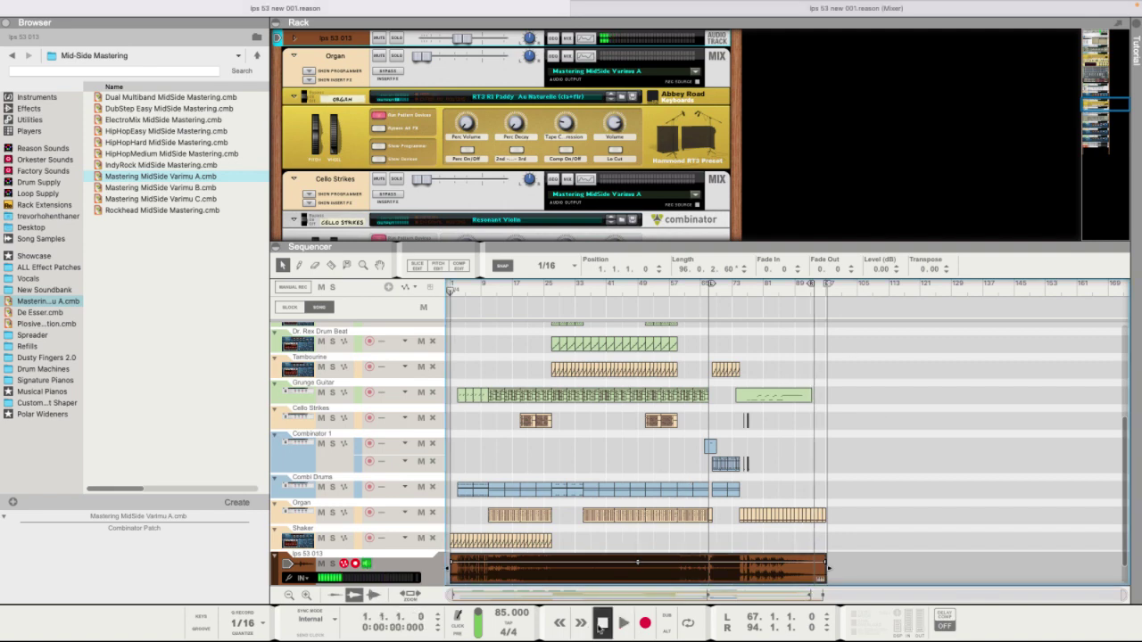
pyautogui.click(403, 569)
pyautogui.press('Delete')
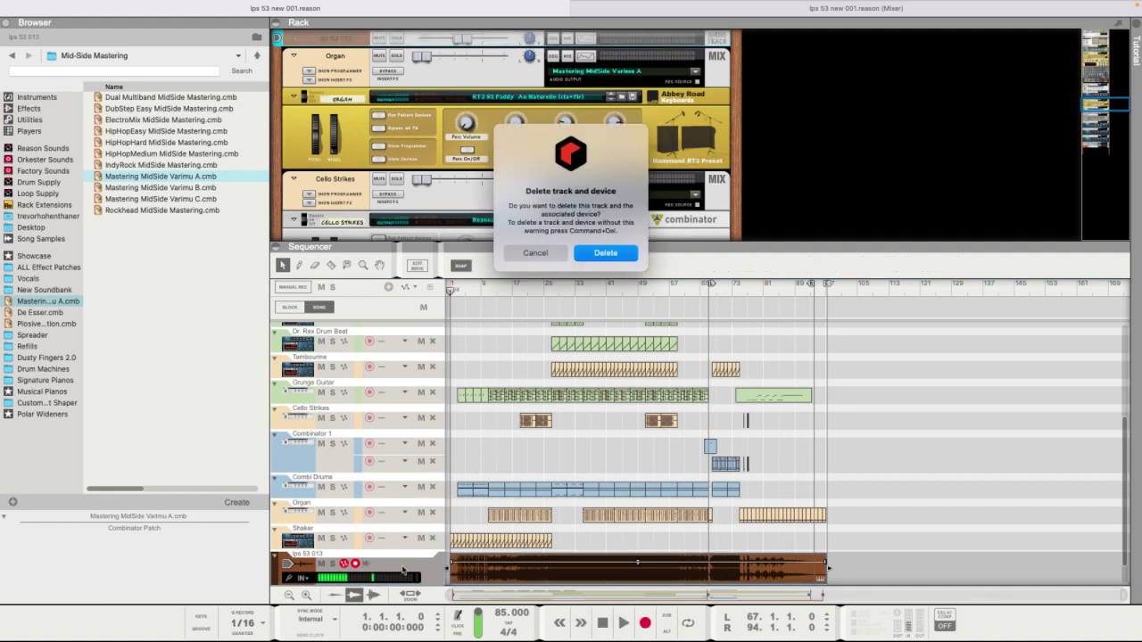
pyautogui.press('Return')
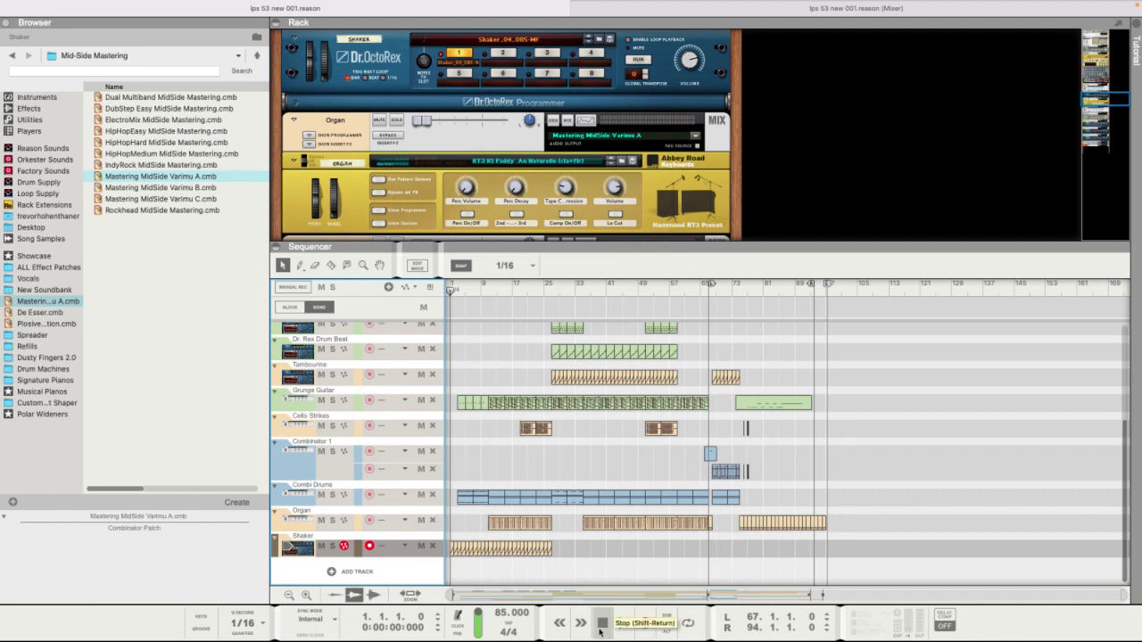
# Play the song from the start and bring up the Shaker channel's level in the mixer.
pyautogui.click(642, 36)
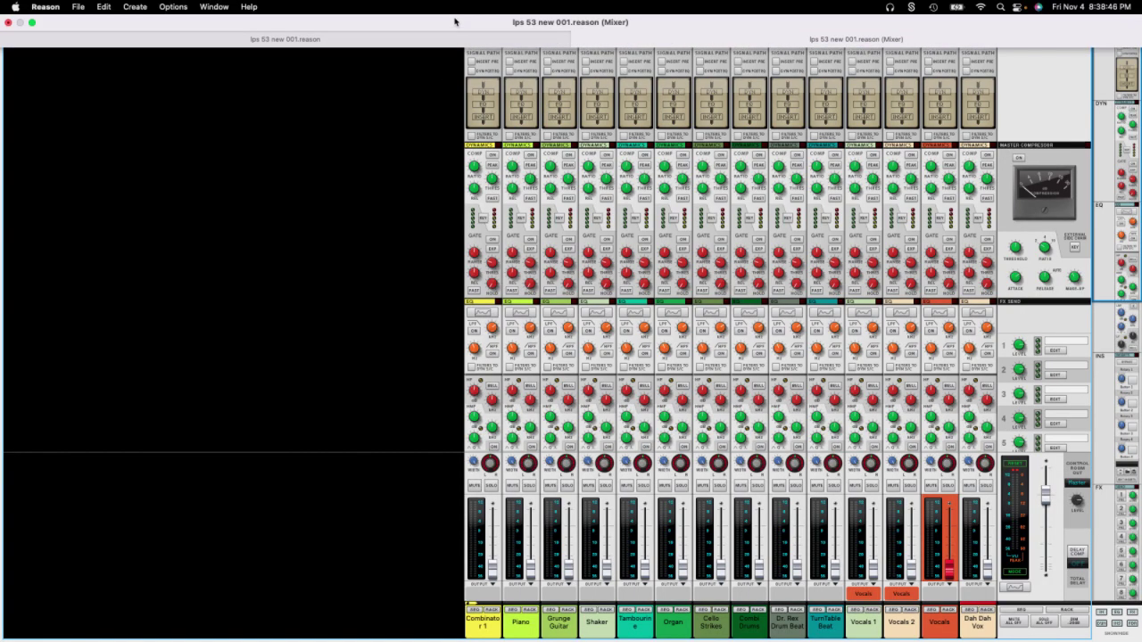
pyautogui.click(459, 38)
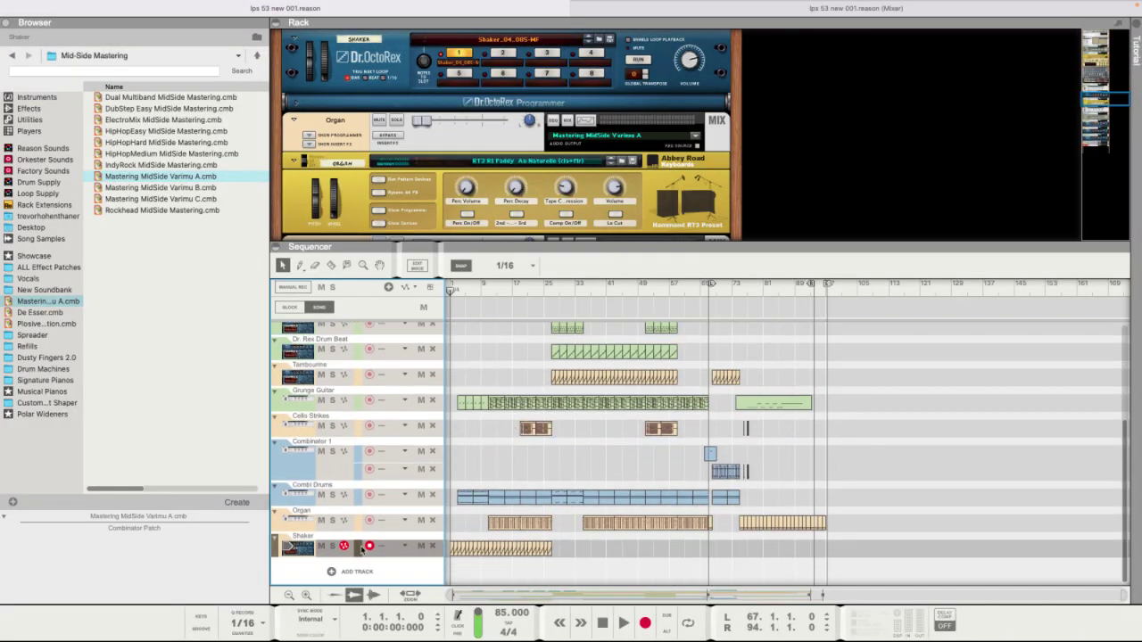
pyautogui.click(654, 13)
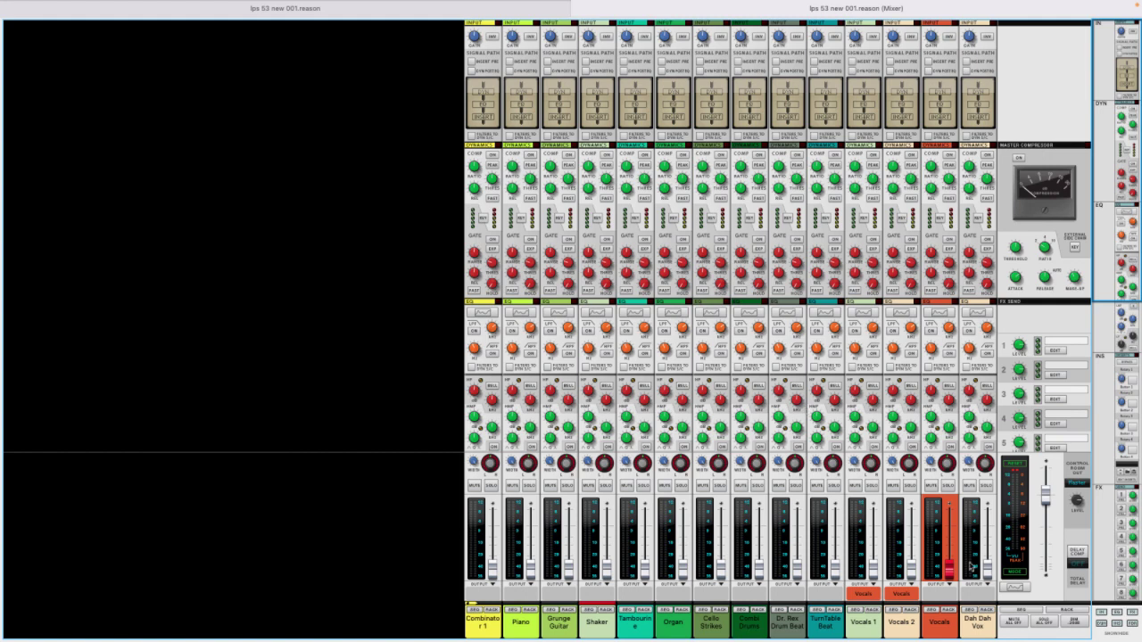
pyautogui.moveTo(607, 566); pyautogui.dragTo(609, 539)
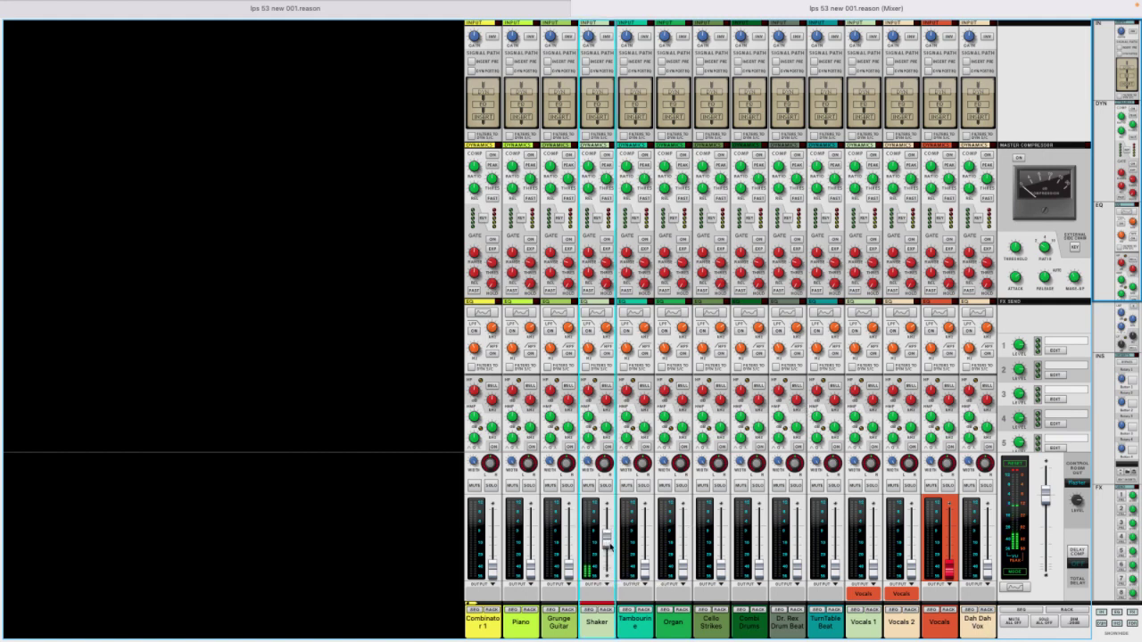
pyautogui.moveTo(610, 550); pyautogui.dragTo(612, 554)
# Select the Grunge Guitar track and raise its mixer level to about -11 dB.
pyautogui.click(512, 10)
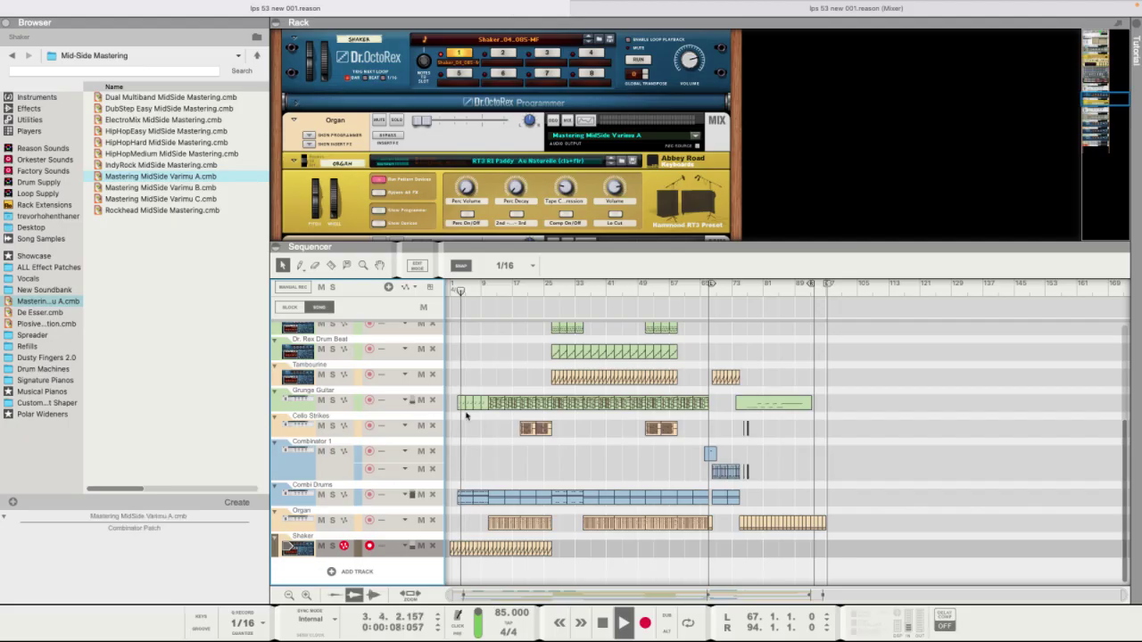
pyautogui.click(357, 404)
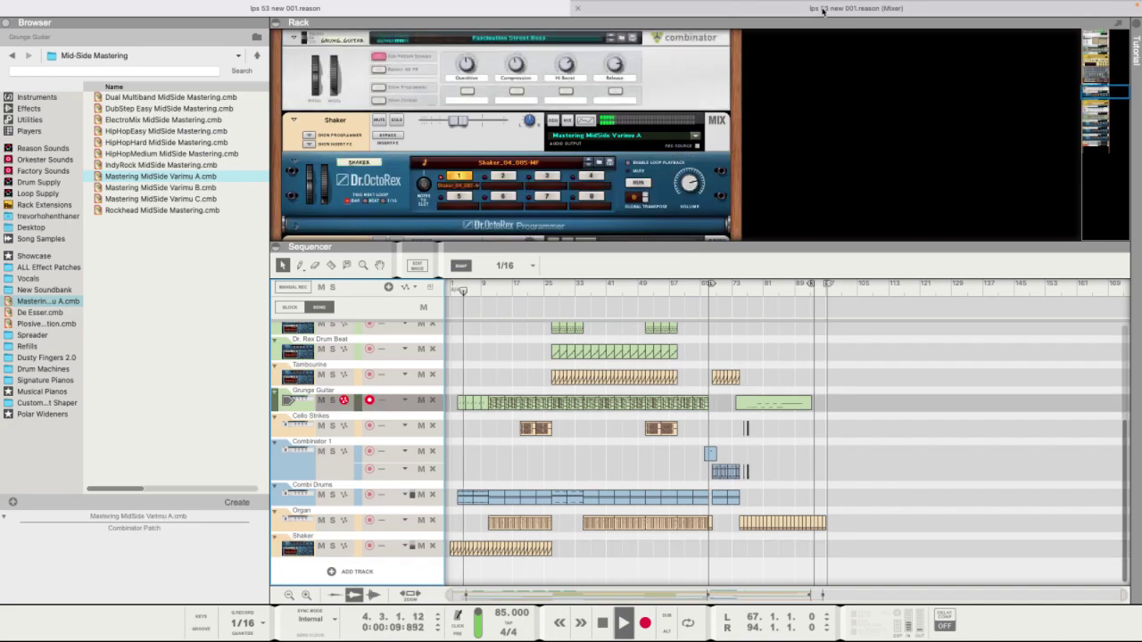
pyautogui.click(818, 8)
pyautogui.moveTo(570, 562); pyautogui.dragTo(572, 546)
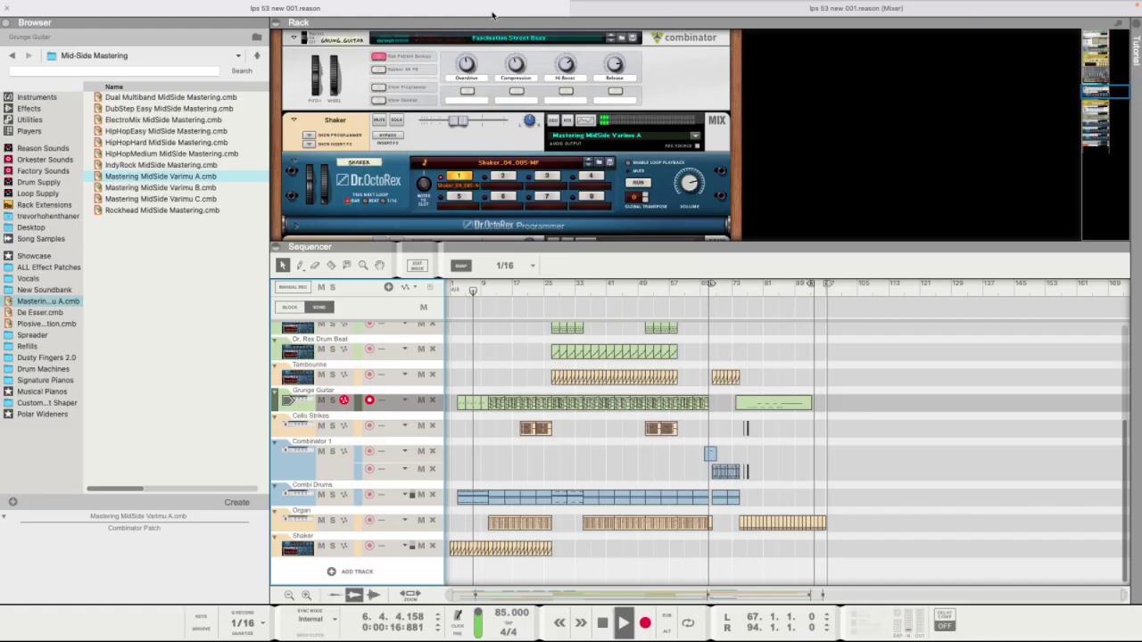
# Select the Combi Drums track and bring up its level in the mixer.
pyautogui.click(492, 14)
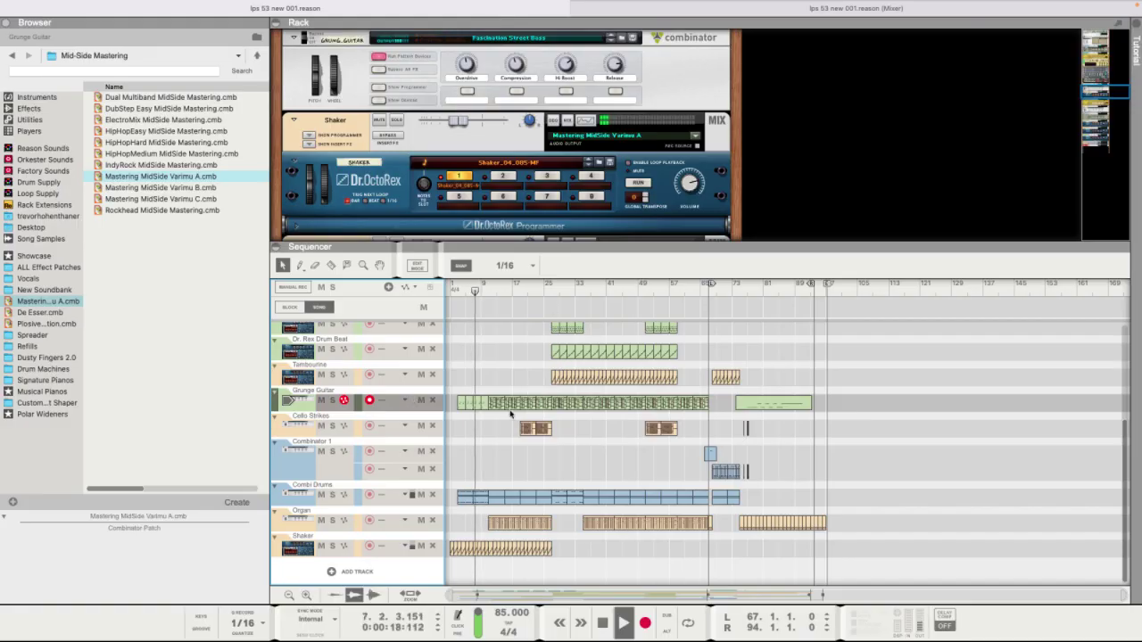
pyautogui.click(363, 504)
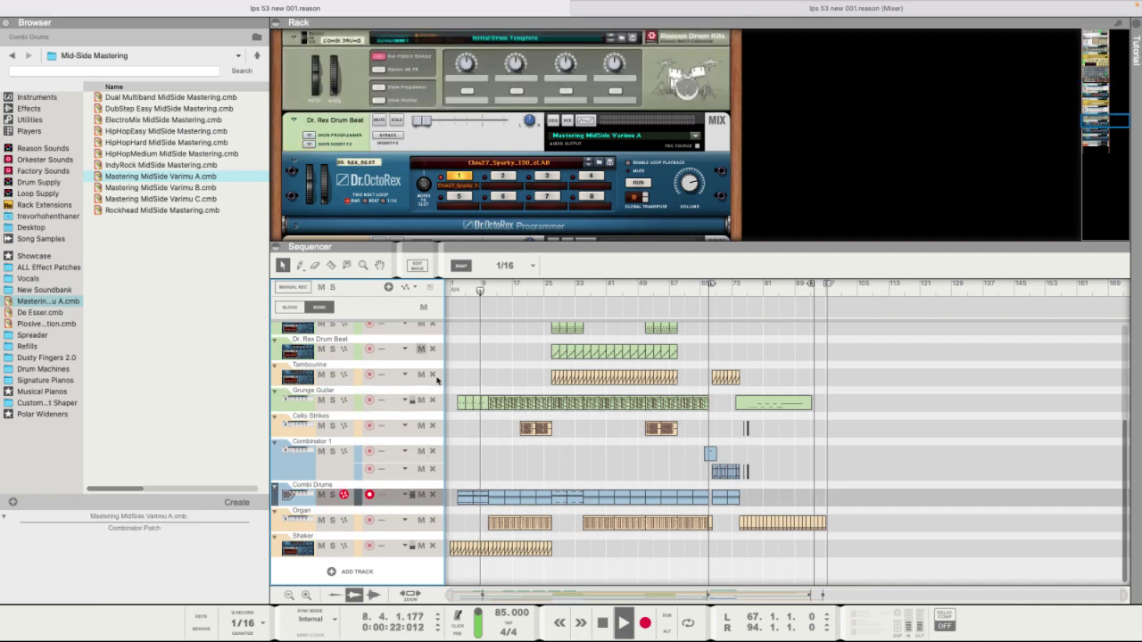
pyautogui.moveTo(897, 5)
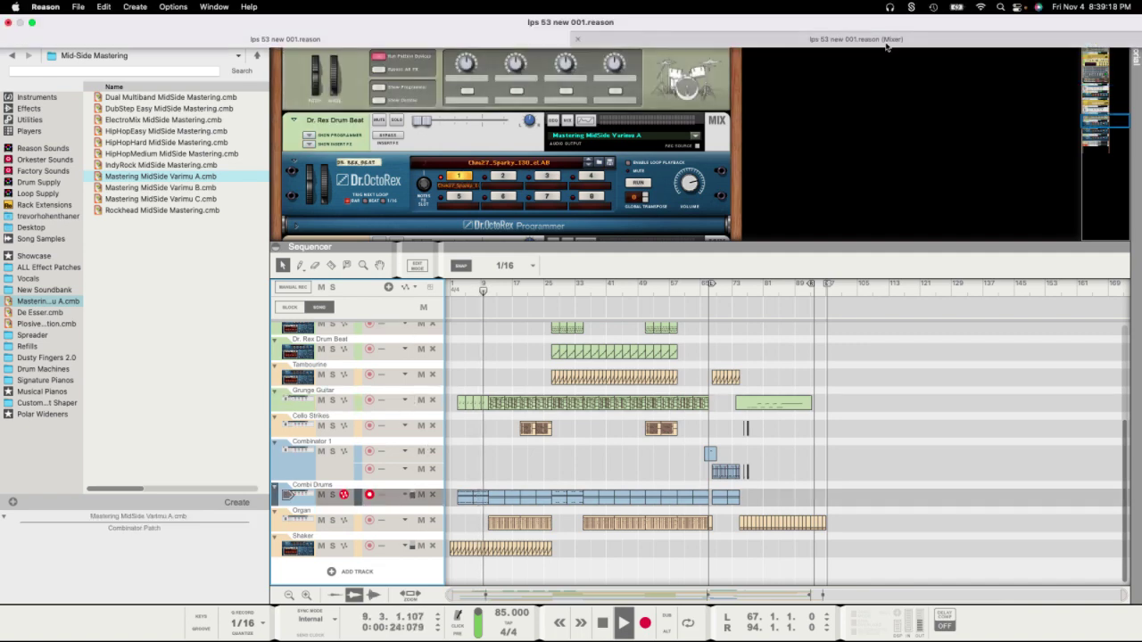
pyautogui.click(885, 43)
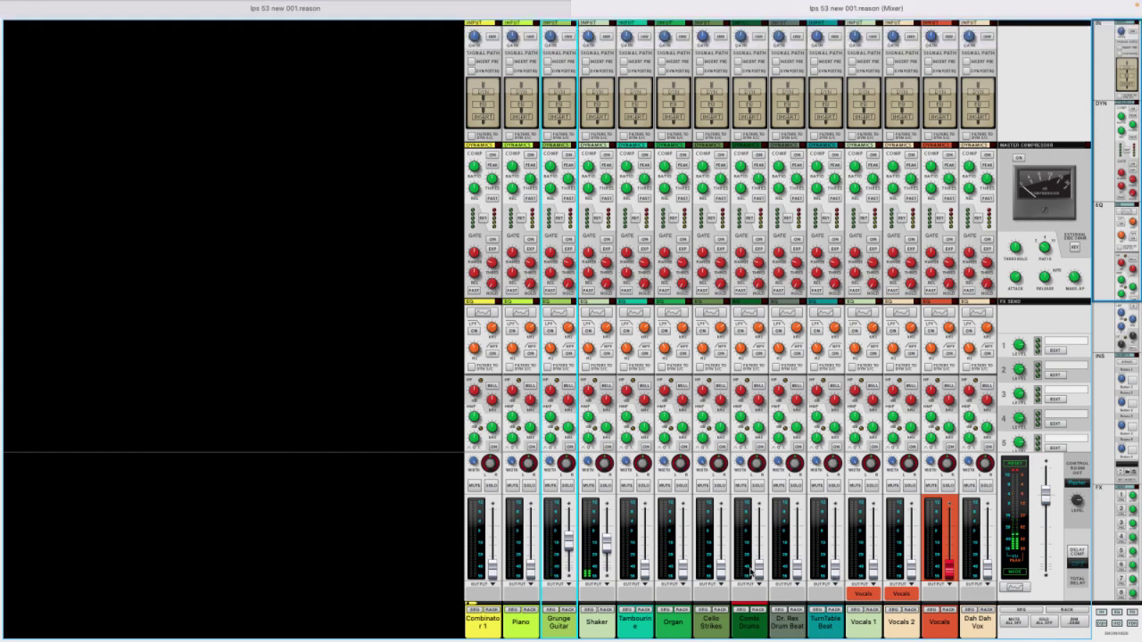
pyautogui.moveTo(758, 568); pyautogui.dragTo(763, 541)
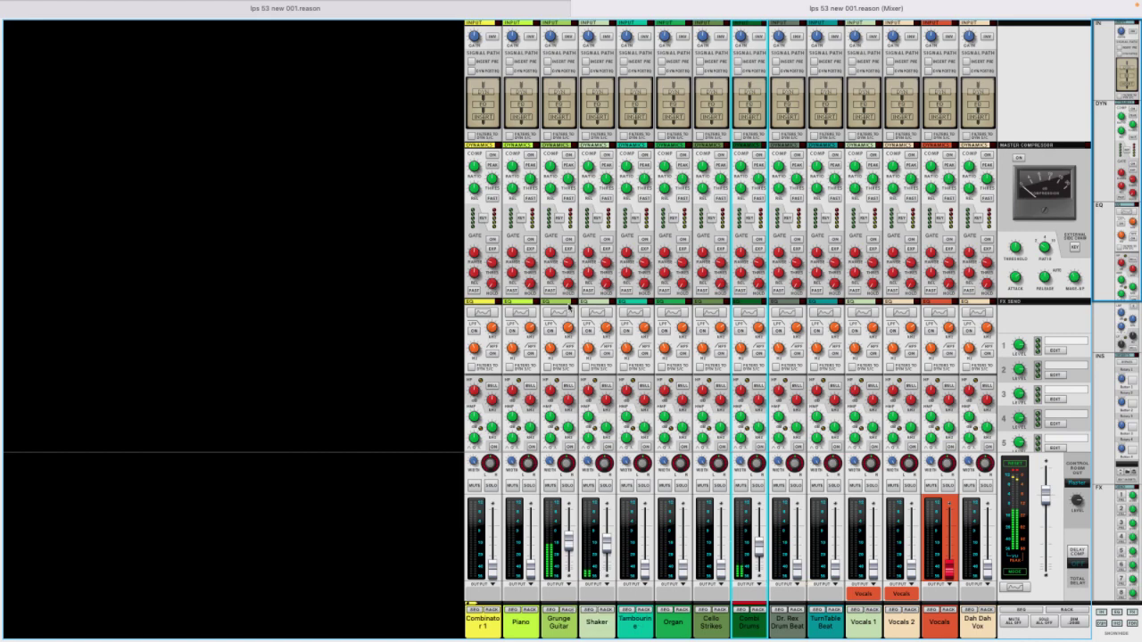
# Restart playback and examine the master section and its Mastering MidSide Varimu A insert in the rack.
pyautogui.scroll(-3, 568, 307)
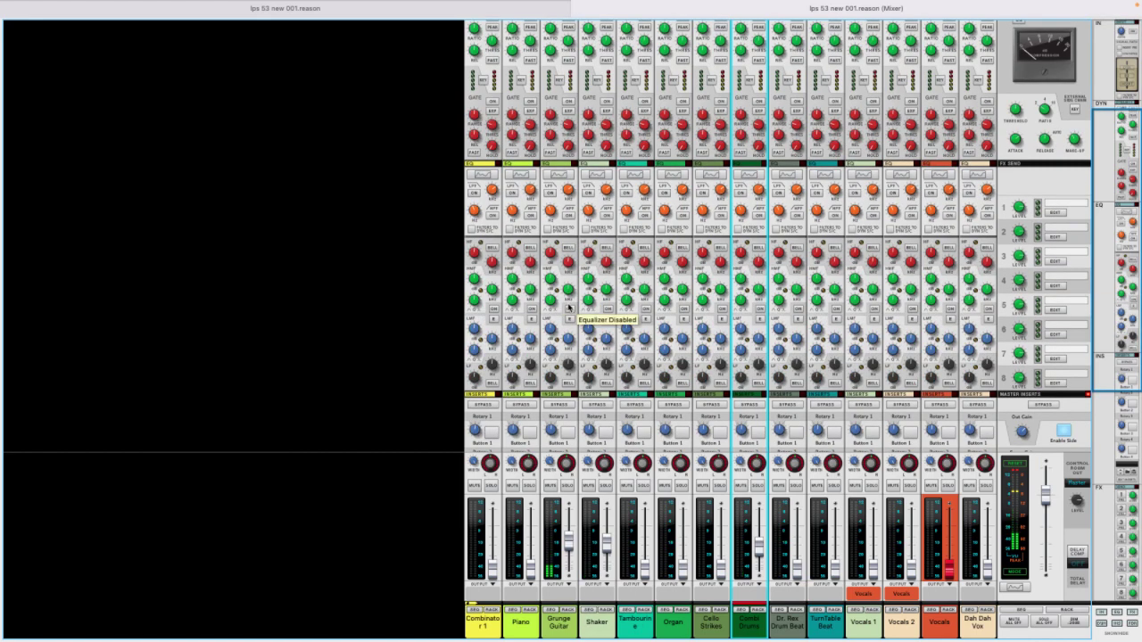
pyautogui.click(440, 21)
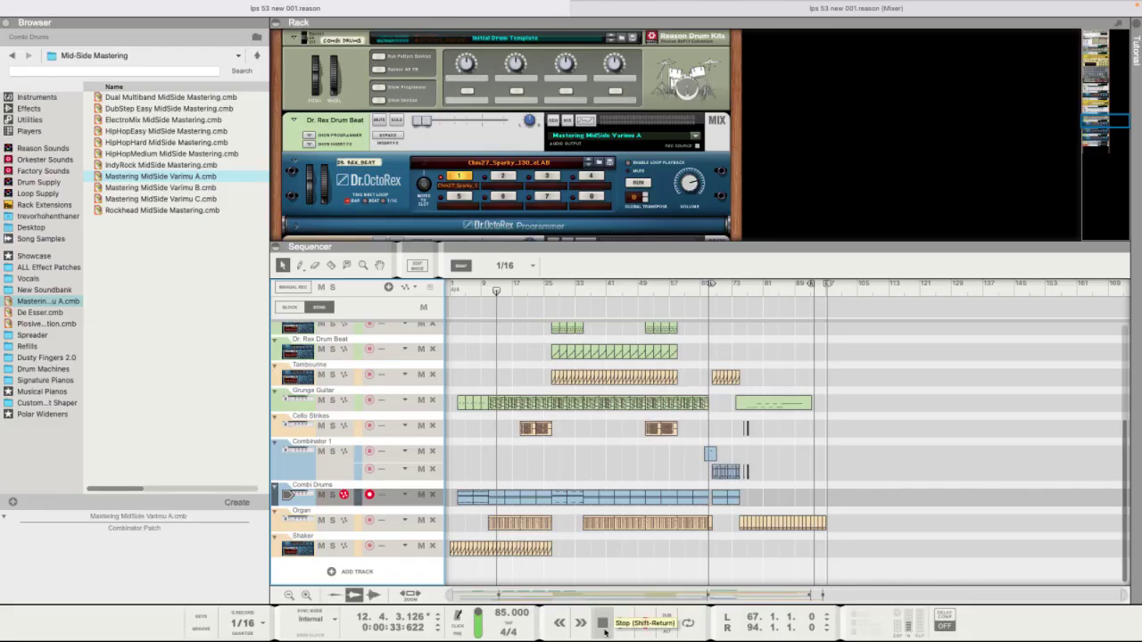
pyautogui.click(604, 629)
pyautogui.click(623, 623)
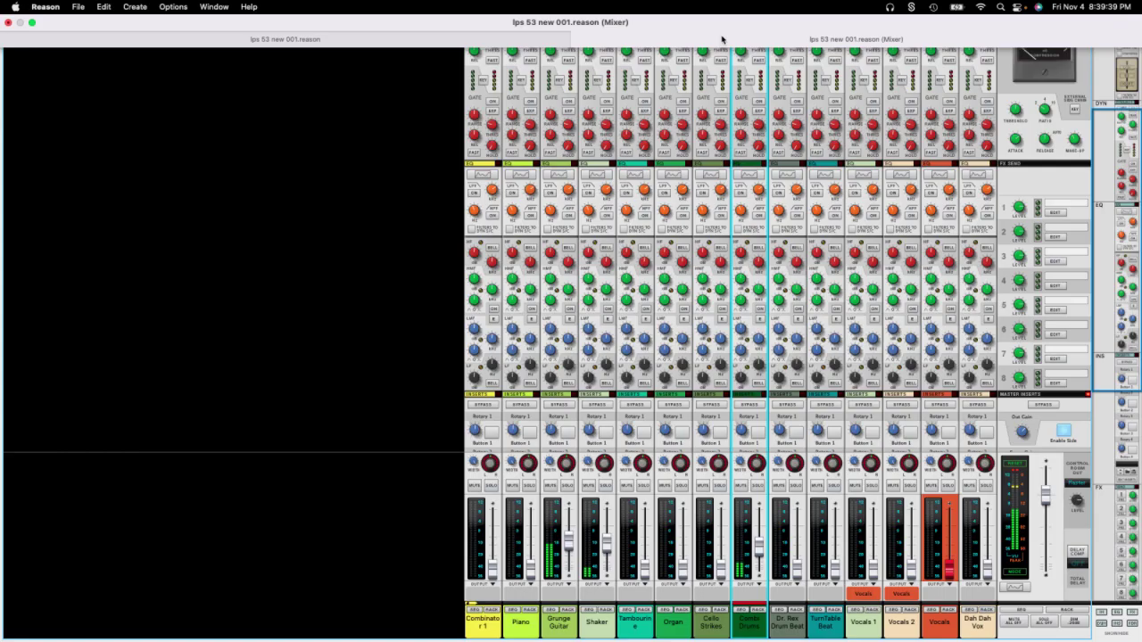
pyautogui.click(722, 36)
pyautogui.click(441, 24)
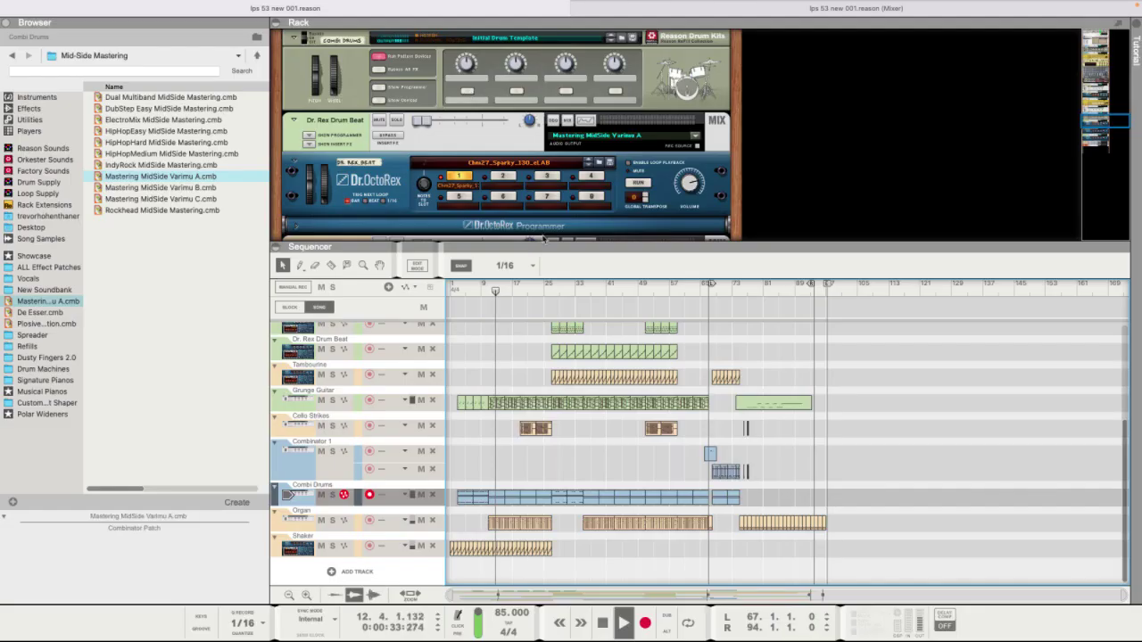
pyautogui.scroll(15, 340, 118)
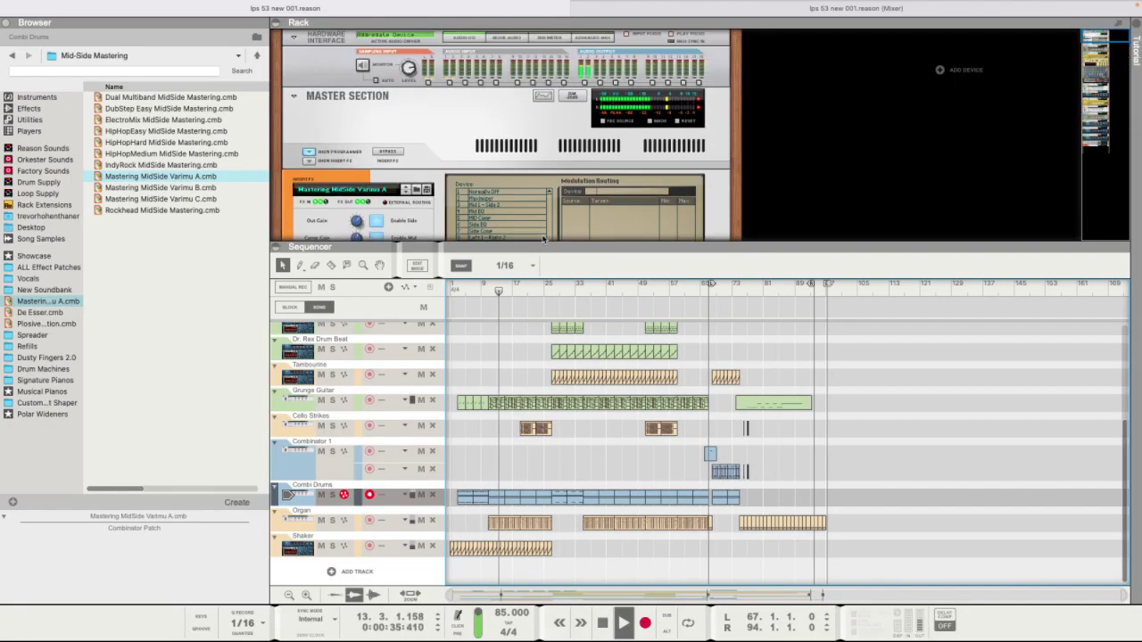
pyautogui.scroll(-3, 339, 118)
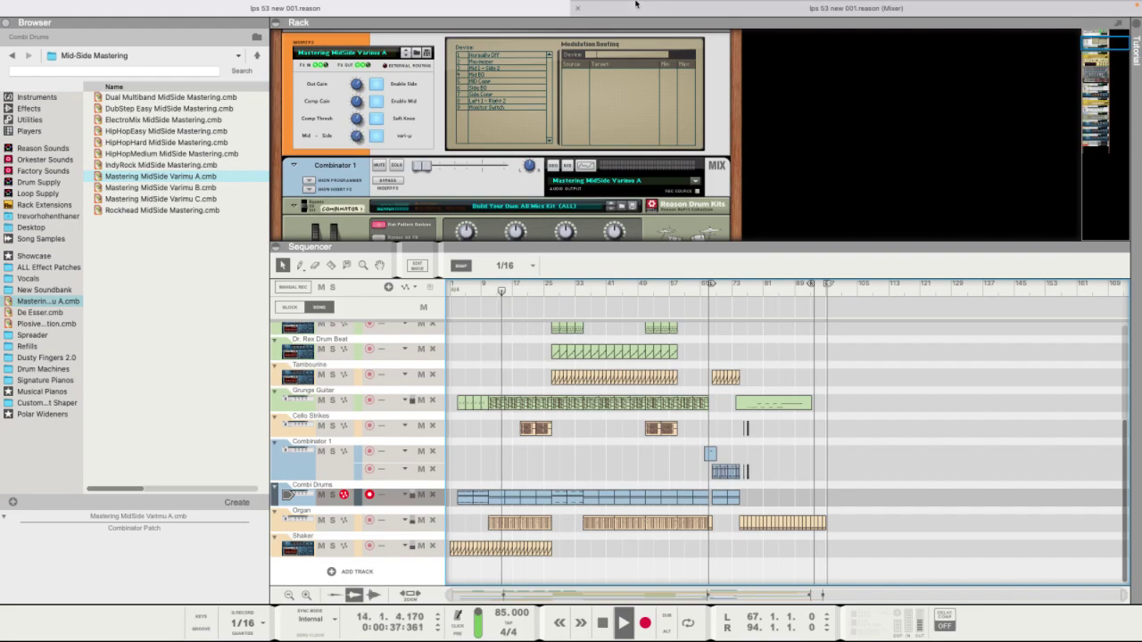
# Bring up the Cello Strikes channel's level in the mixer.
pyautogui.click(642, 36)
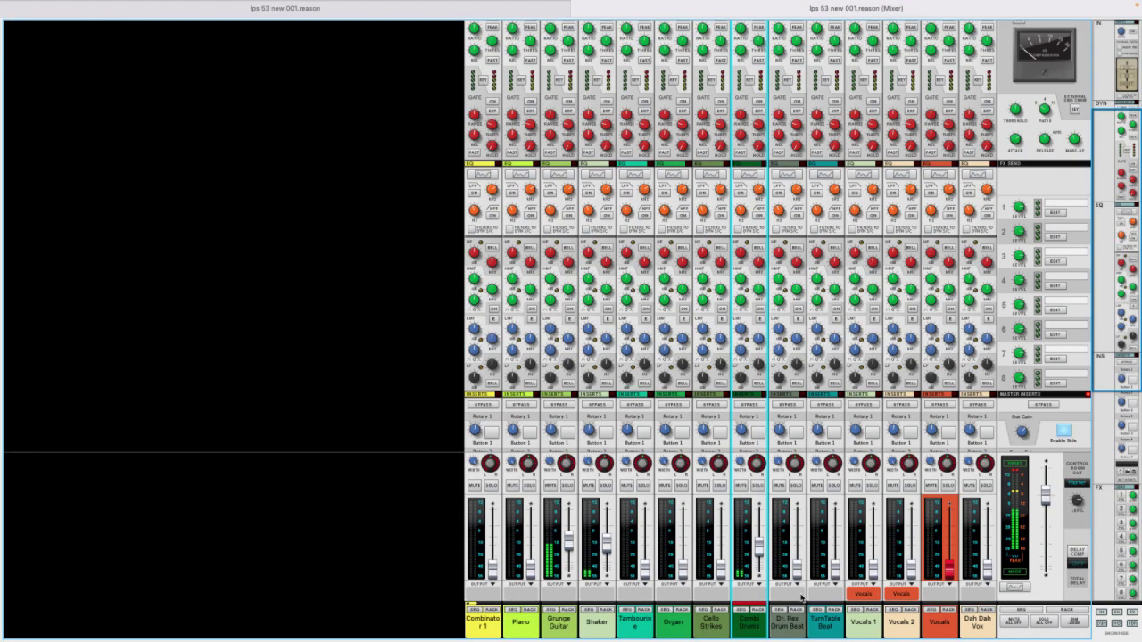
pyautogui.moveTo(720, 568); pyautogui.dragTo(719, 549)
# Select the Organ track, replay from bar 11 and bring up the Organ level in the mixer.
pyautogui.click(495, 13)
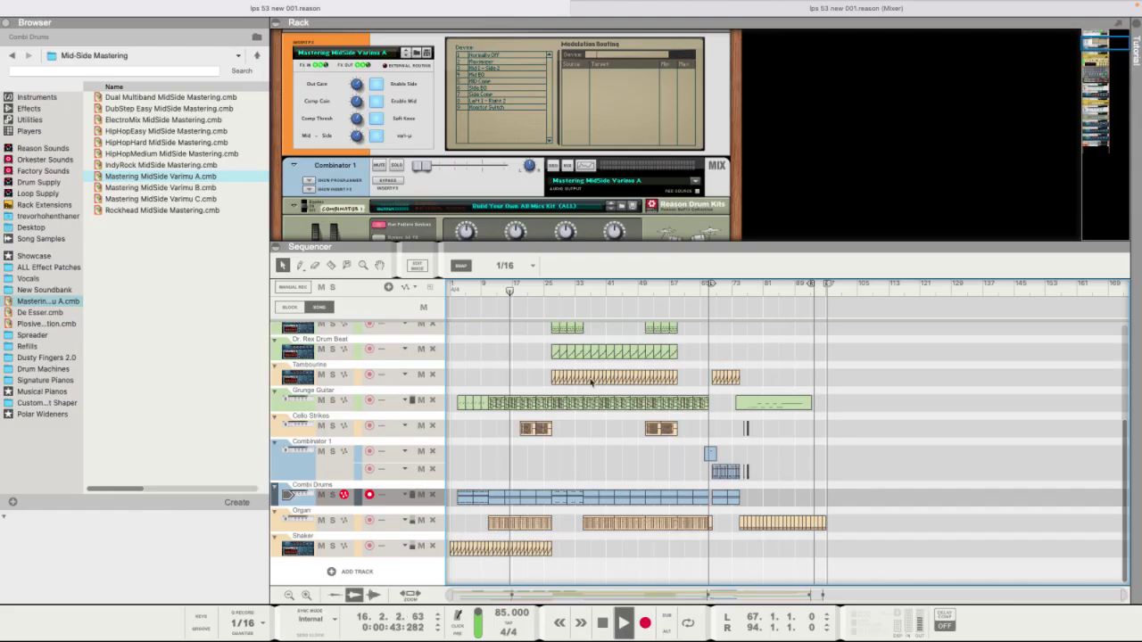
pyautogui.click(356, 526)
pyautogui.moveTo(707, 9)
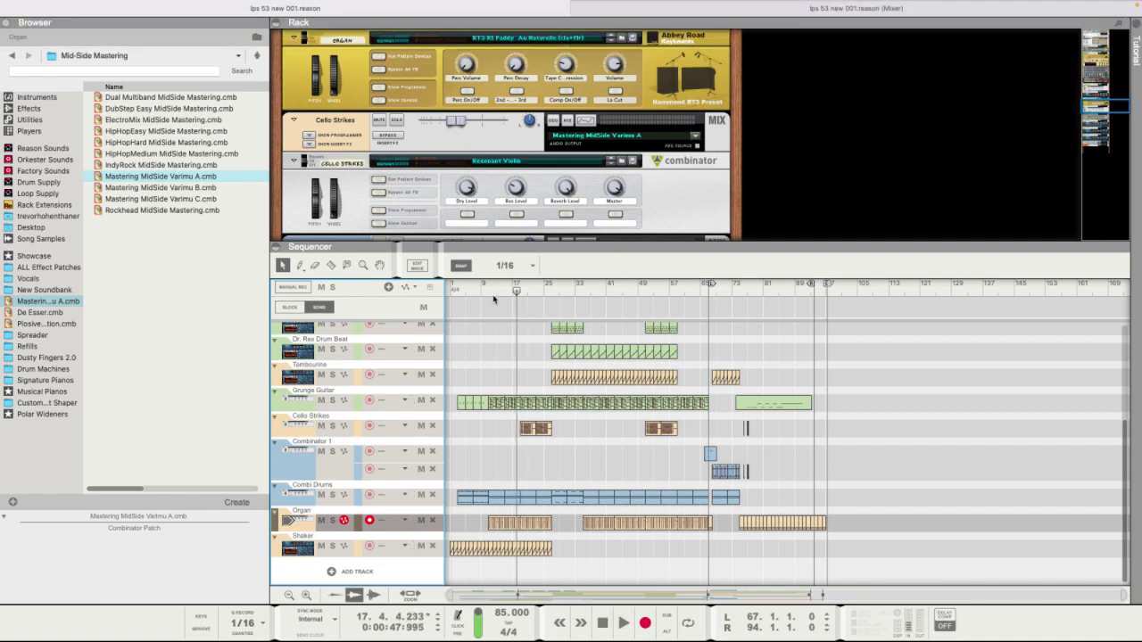
pyautogui.moveTo(497, 300); pyautogui.dragTo(488, 300)
pyautogui.press('space')
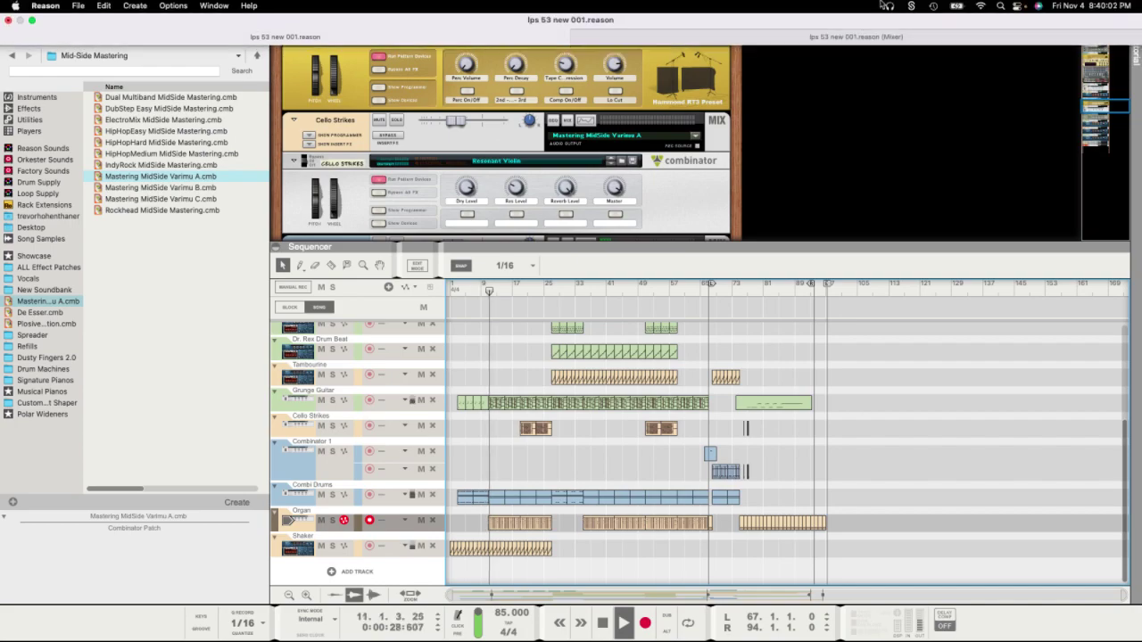
pyautogui.click(870, 8)
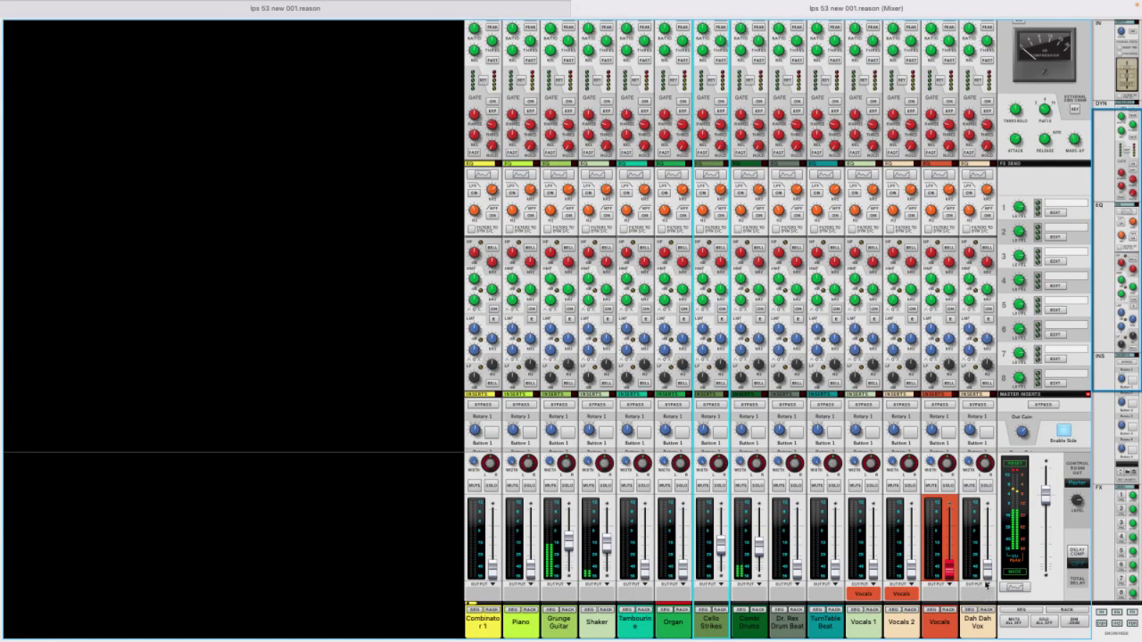
pyautogui.moveTo(680, 564); pyautogui.dragTo(682, 540)
# Bring up the Piano, Combinator 1, Dr. Rex Drum Beat and TurnTable Beat levels, and lower Cello Strikes slightly.
pyautogui.moveTo(569, 538)
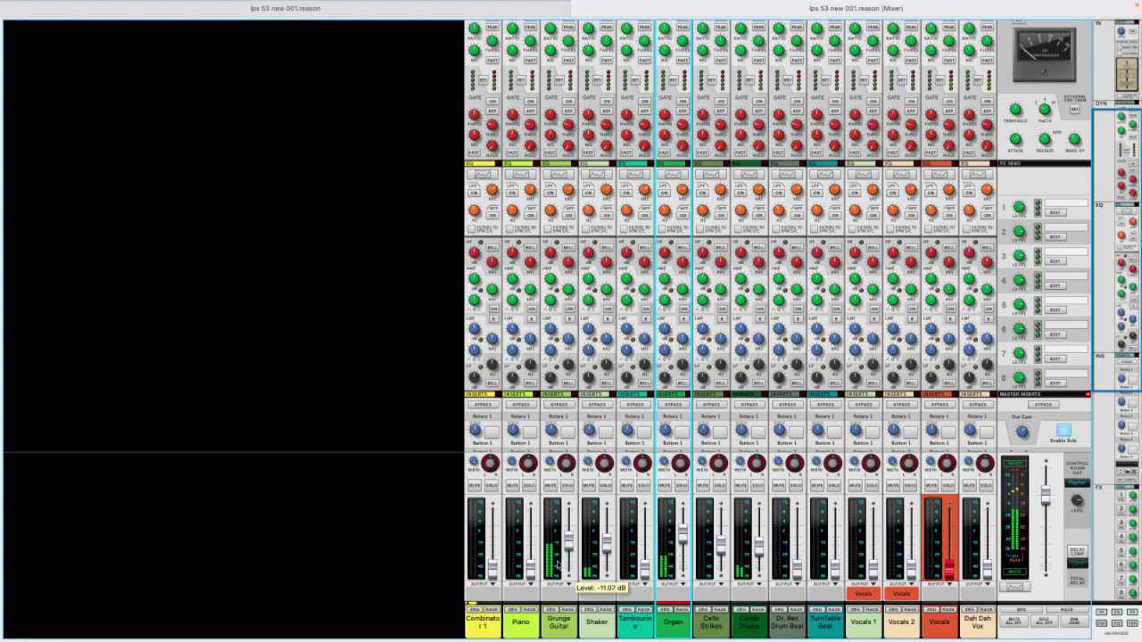
pyautogui.moveTo(530, 532); pyautogui.dragTo(495, 575)
pyautogui.moveTo(799, 568); pyautogui.dragTo(834, 562)
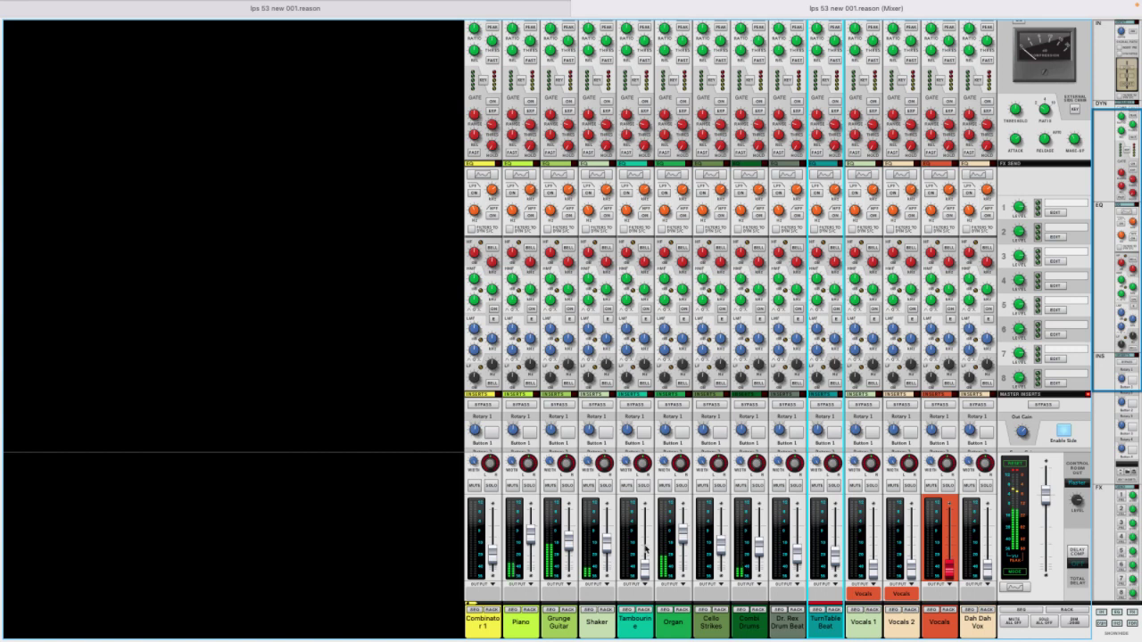
pyautogui.moveTo(720, 546); pyautogui.dragTo(720, 556)
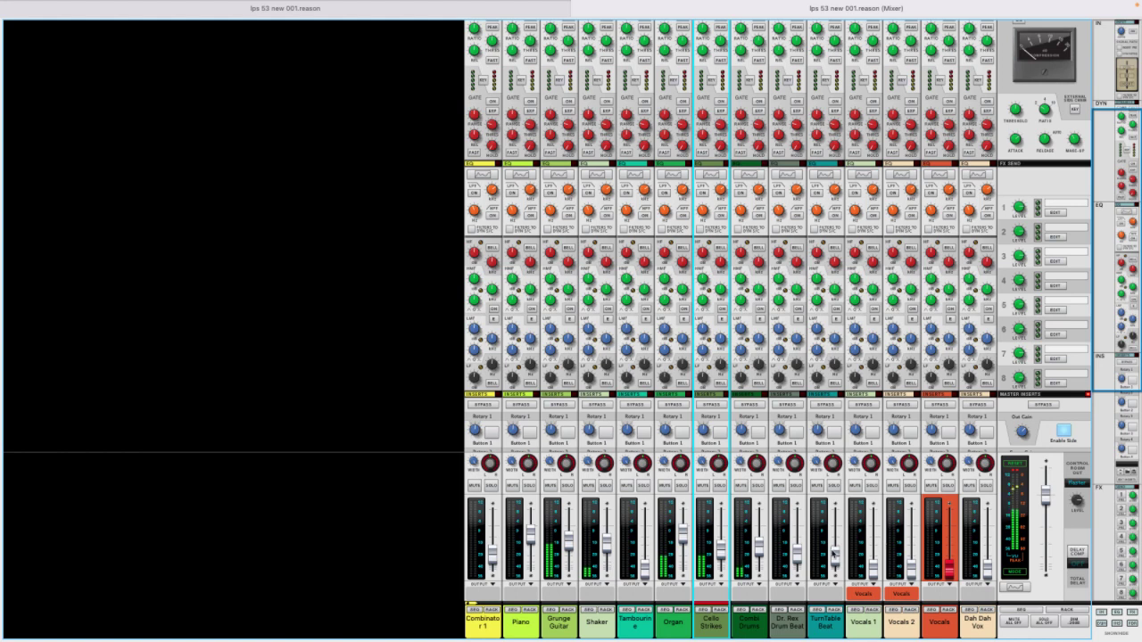
# Raise the Dr. Rex Drum Beat level to about -2 dB and raise the TurnTable Beat level further.
pyautogui.moveTo(797, 542)
pyautogui.moveTo(797, 542); pyautogui.dragTo(797, 536)
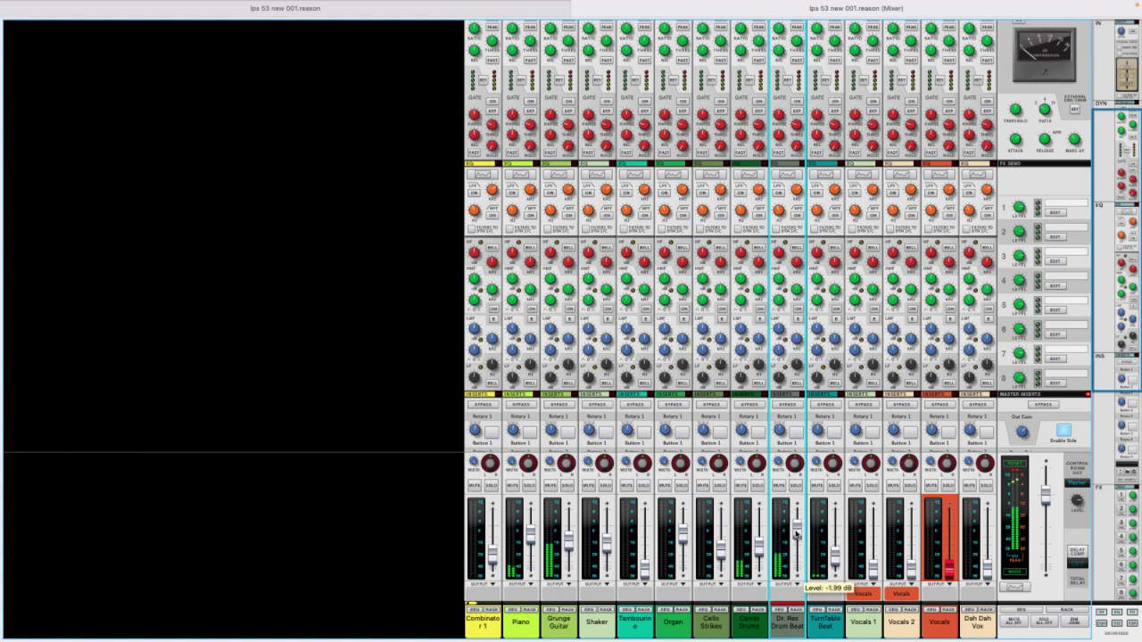
pyautogui.moveTo(835, 553); pyautogui.dragTo(835, 526)
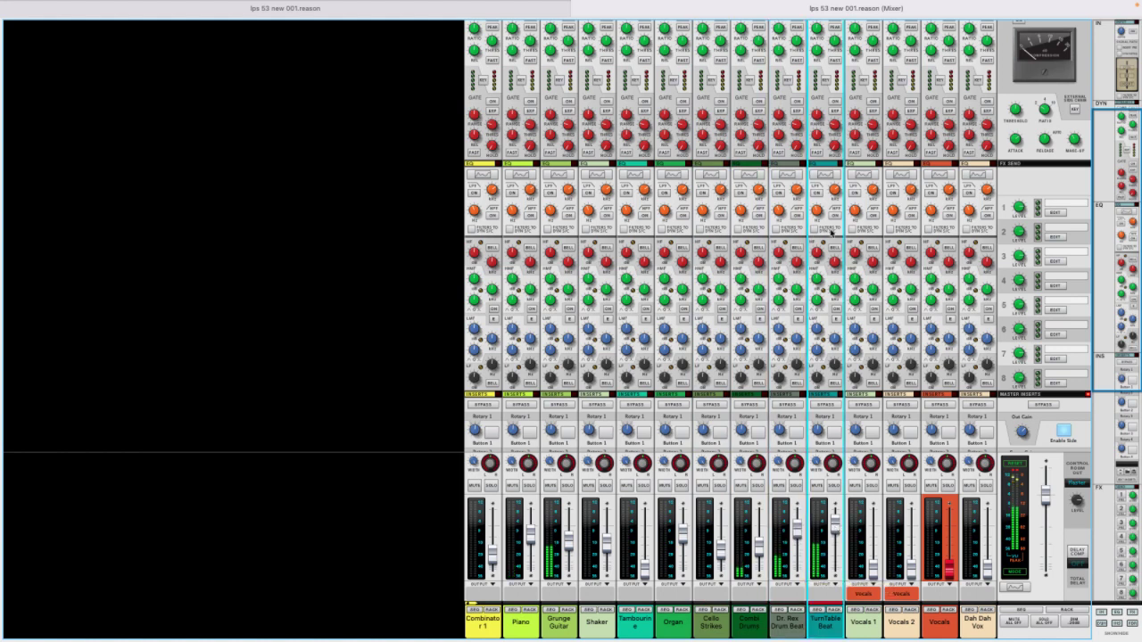
# Enable and adjust the high-pass filters on the TurnTable Beat and Dr. Rex Drum Beat channels, and adjust the Dr. Rex Drum Beat pan.
pyautogui.click(833, 216)
pyautogui.moveTo(816, 220); pyautogui.dragTo(817, 227)
pyautogui.click(796, 216)
pyautogui.moveTo(779, 214); pyautogui.dragTo(779, 226)
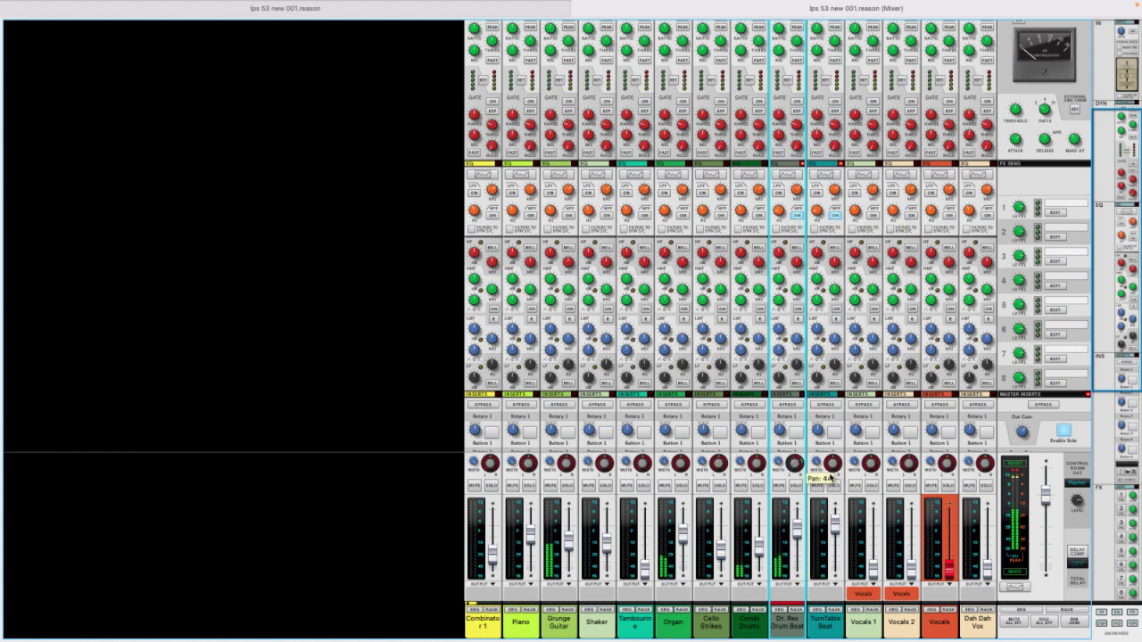
pyautogui.moveTo(797, 467); pyautogui.dragTo(795, 475)
# Solo the Dr. Rex Drum Beat channel and replay from the start of its first clip.
pyautogui.scroll(3, 792, 471)
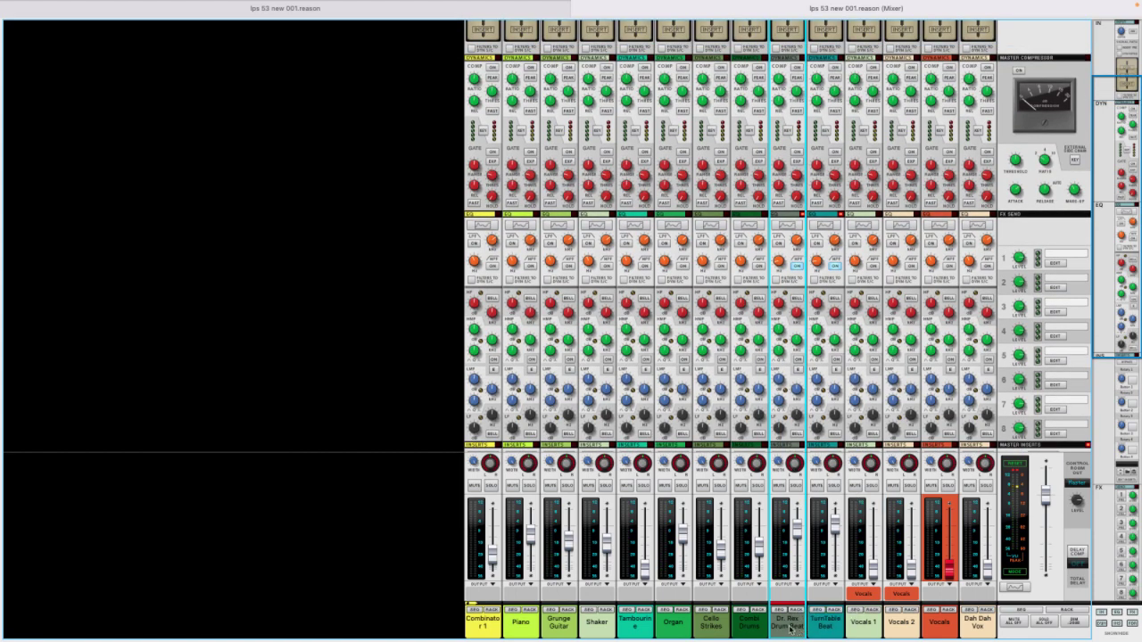
pyautogui.doubleClick(791, 629)
pyautogui.press('Return')
pyautogui.click(796, 485)
pyautogui.click(379, 11)
pyautogui.moveTo(595, 295); pyautogui.dragTo(550, 294)
pyautogui.press('space')
pyautogui.click(967, 13)
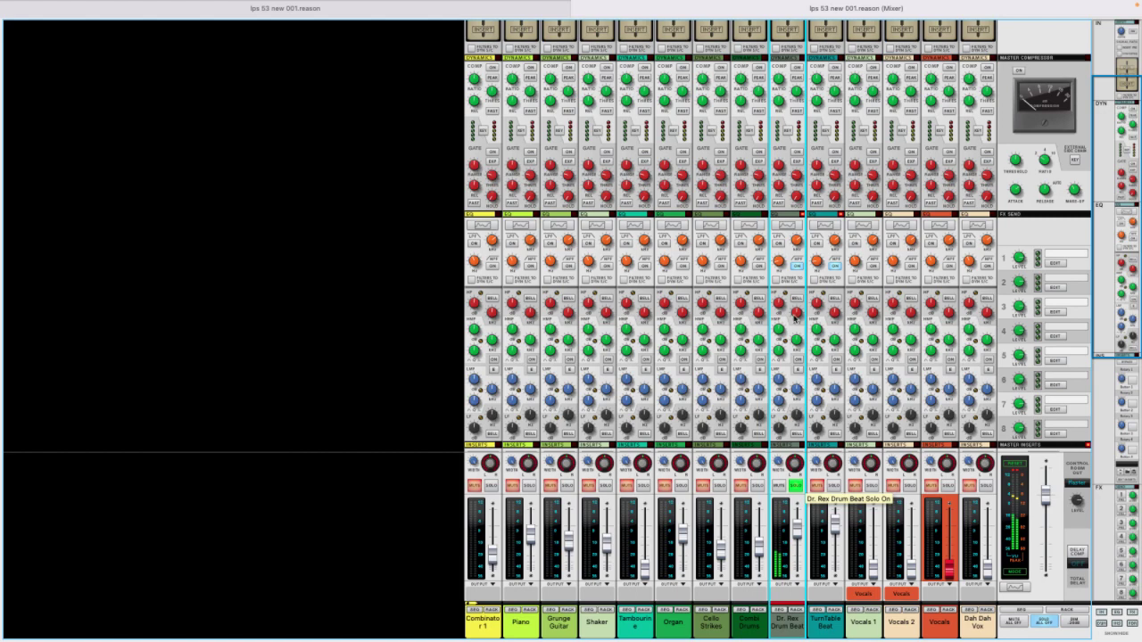
# Set the Dr. Rex Drum Beat input gain to about 6.9 dB and solo the TurnTable Beat and Combi Drums channels as well.
pyautogui.scroll(5, 777, 257)
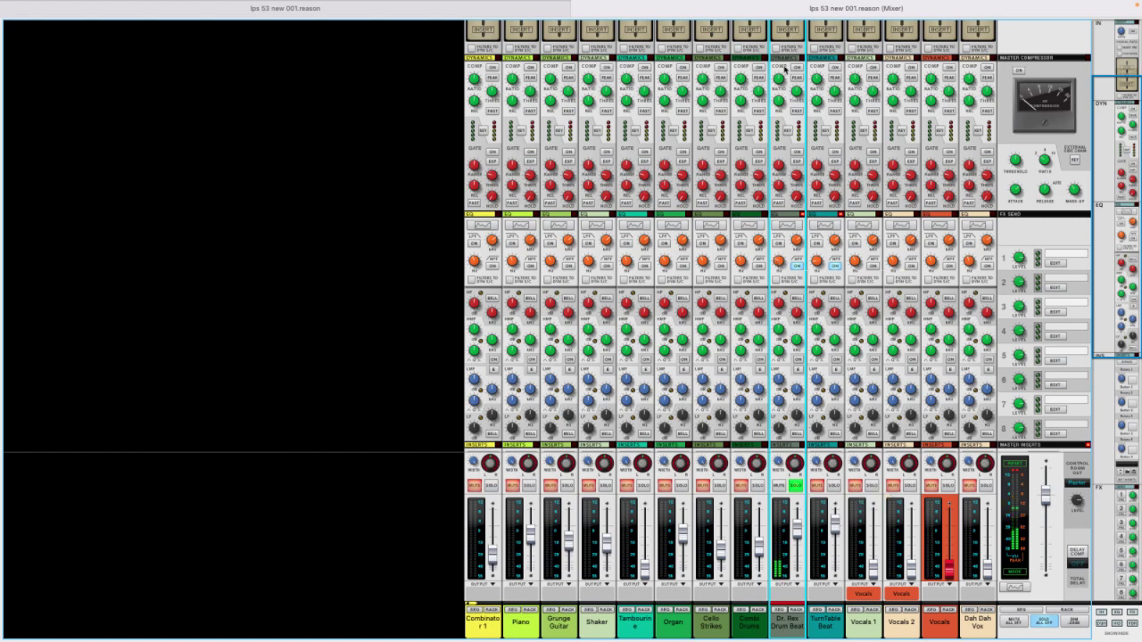
pyautogui.scroll(3, 786, 45)
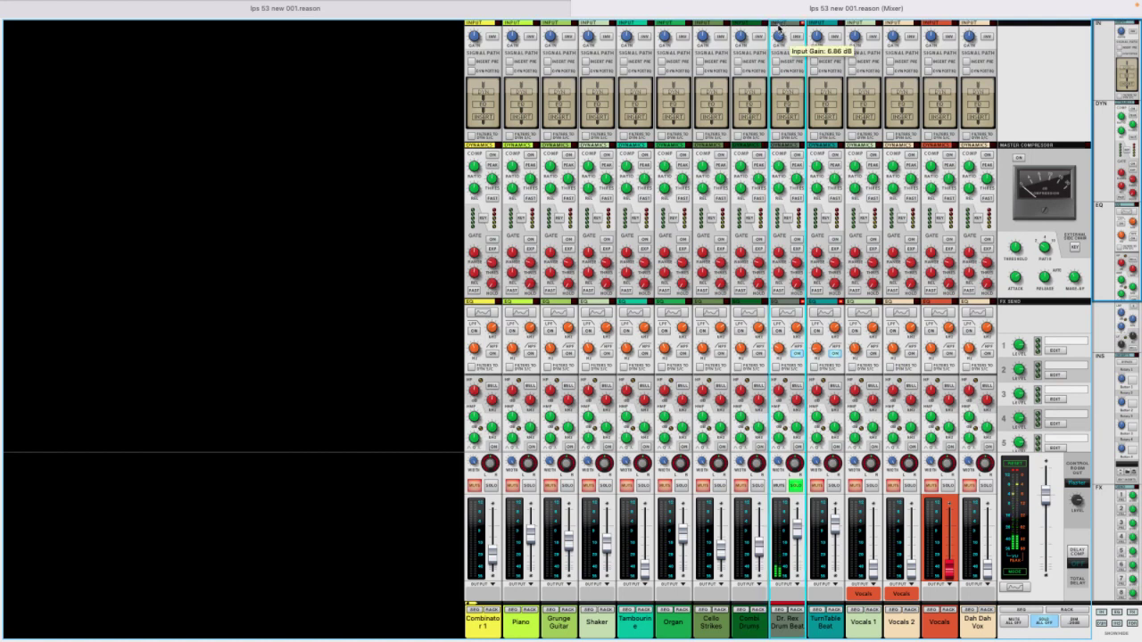
pyautogui.click(833, 485)
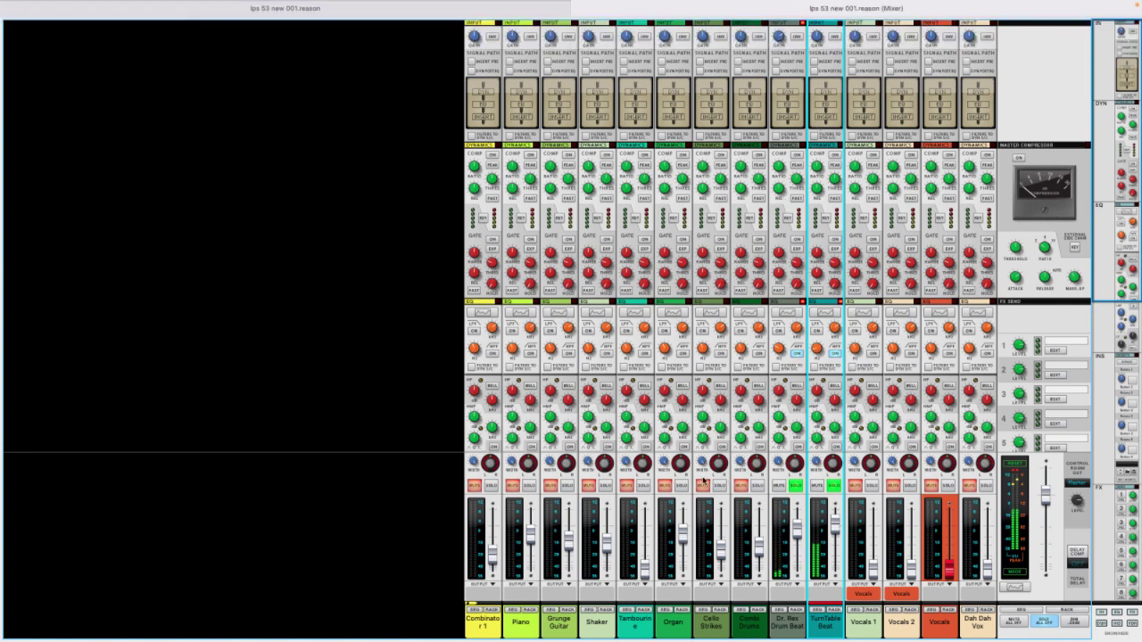
pyautogui.click(757, 487)
pyautogui.moveTo(760, 544)
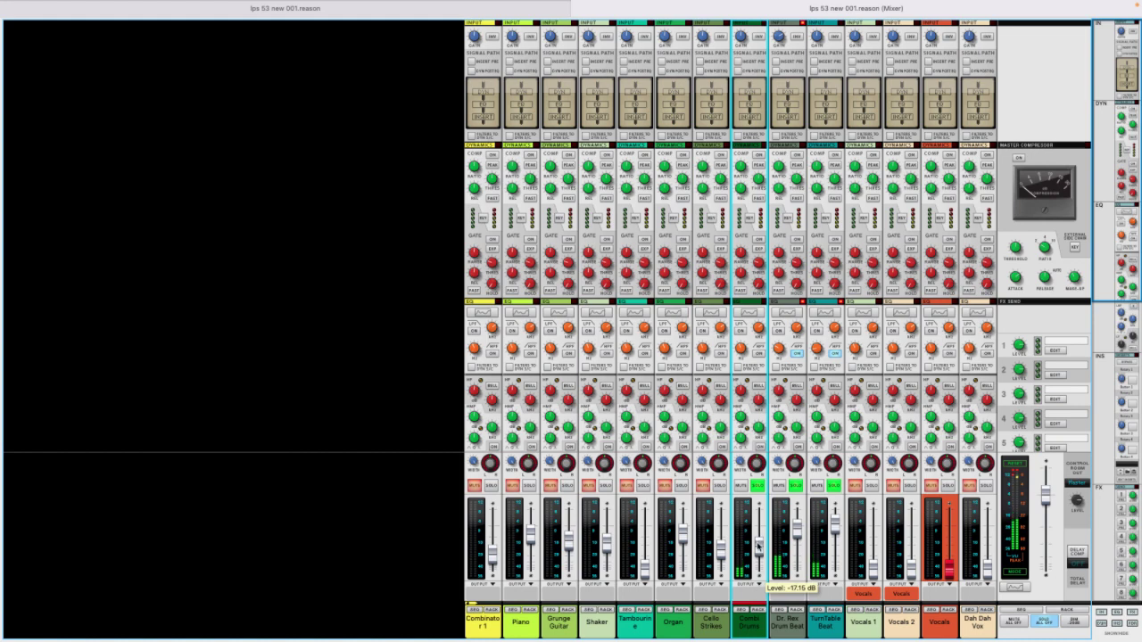
# Check the playback position in the sequencer and raise the Combi Drums channel level slightly.
pyautogui.moveTo(459, 9)
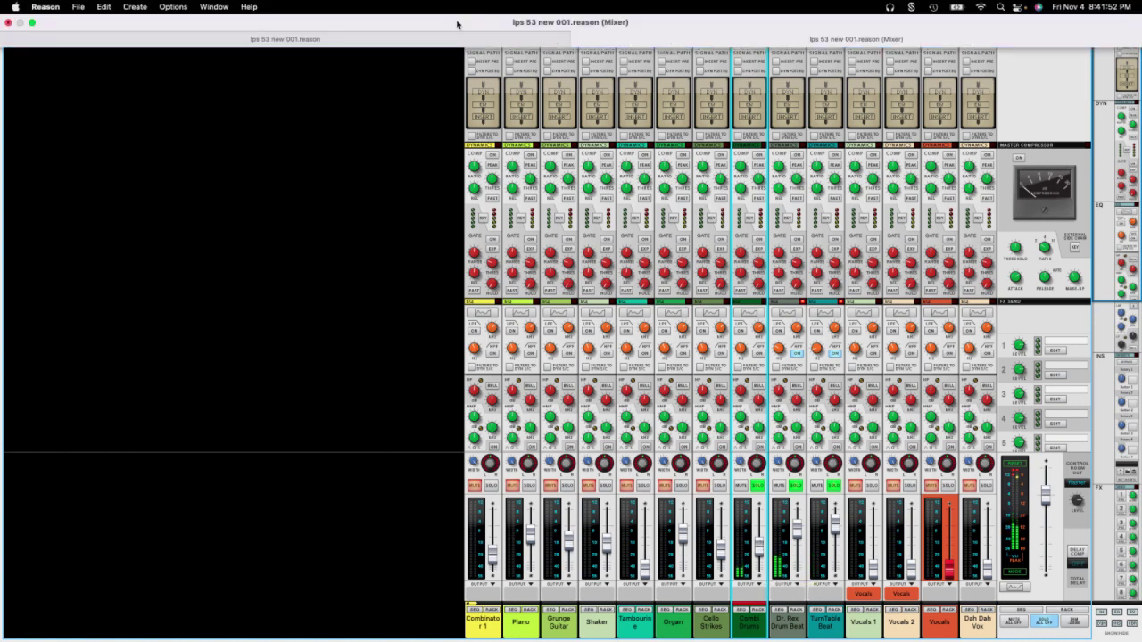
pyautogui.click(443, 43)
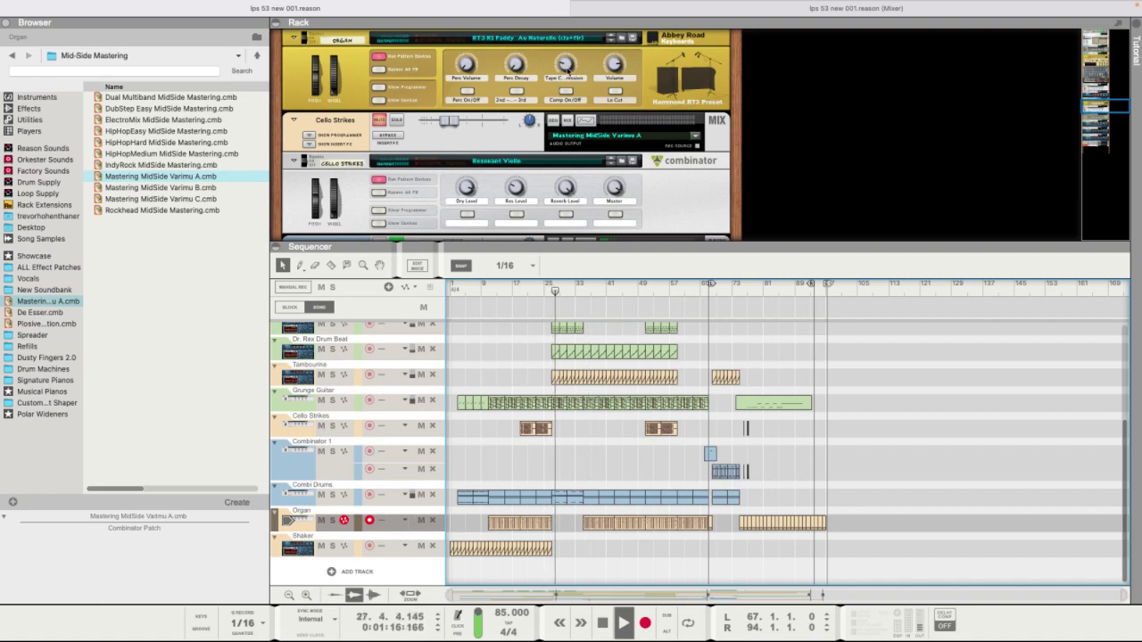
pyautogui.click(699, 16)
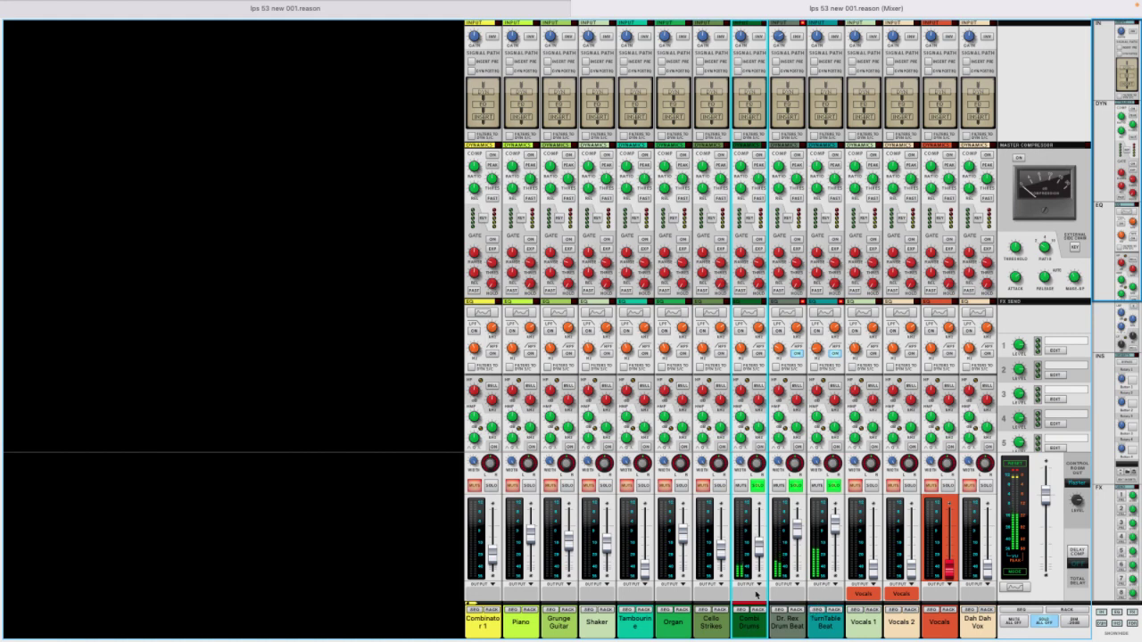
pyautogui.moveTo(756, 518); pyautogui.dragTo(756, 537)
# Show the Combi Drums devices in the rack, unfold the Hand Clap NN-XT and set its master volume to 62.
pyautogui.click(759, 610)
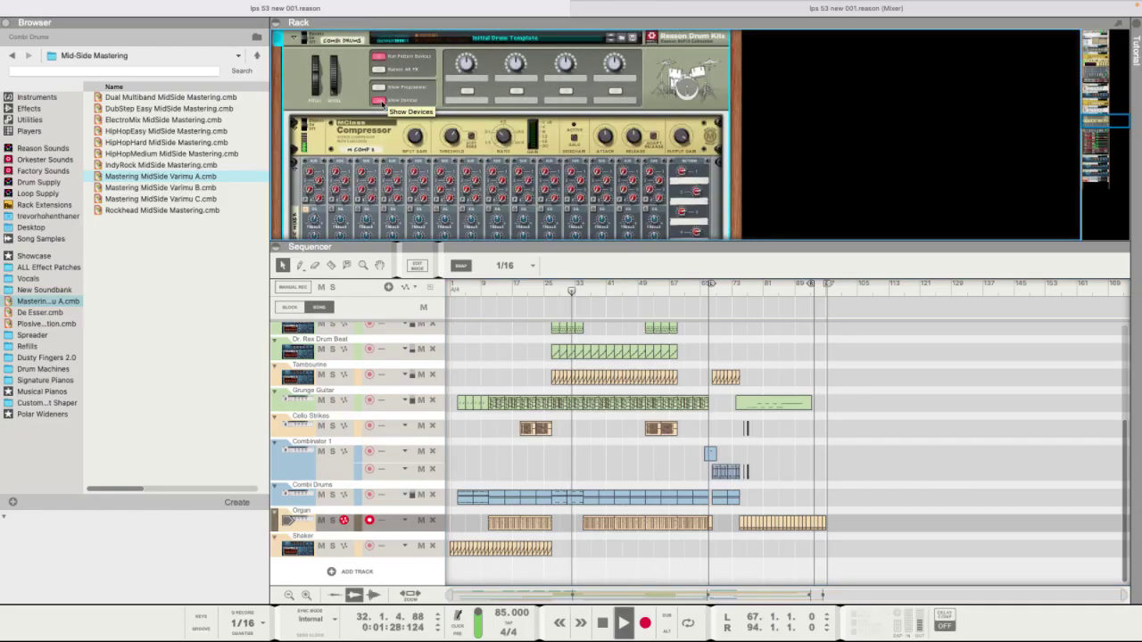
pyautogui.scroll(-3, 446, 152)
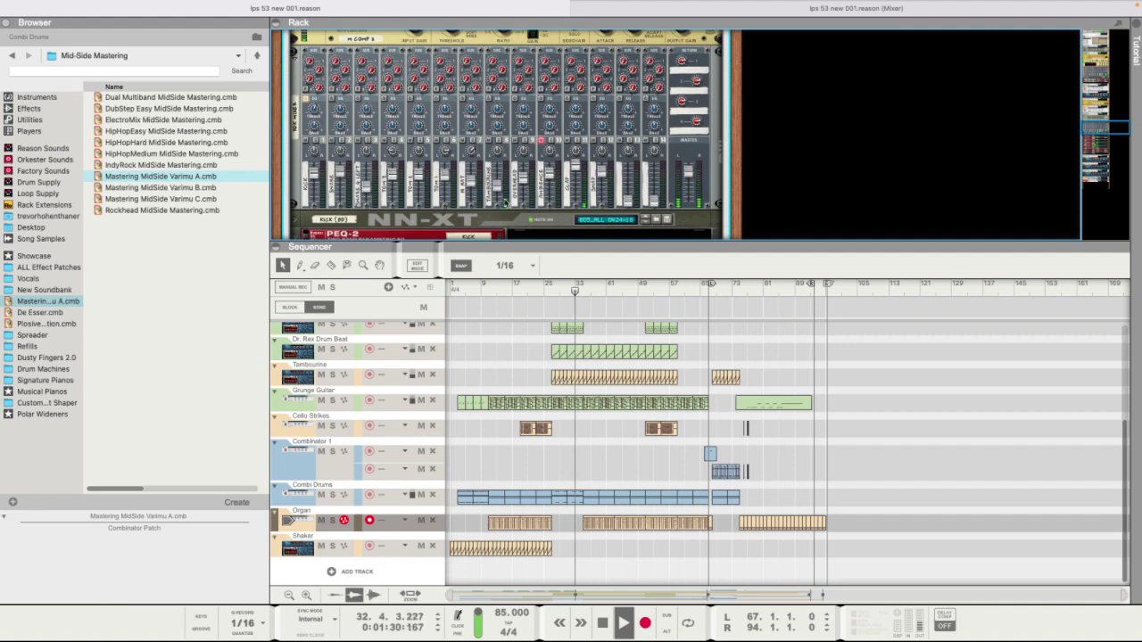
pyautogui.scroll(-10, 505, 201)
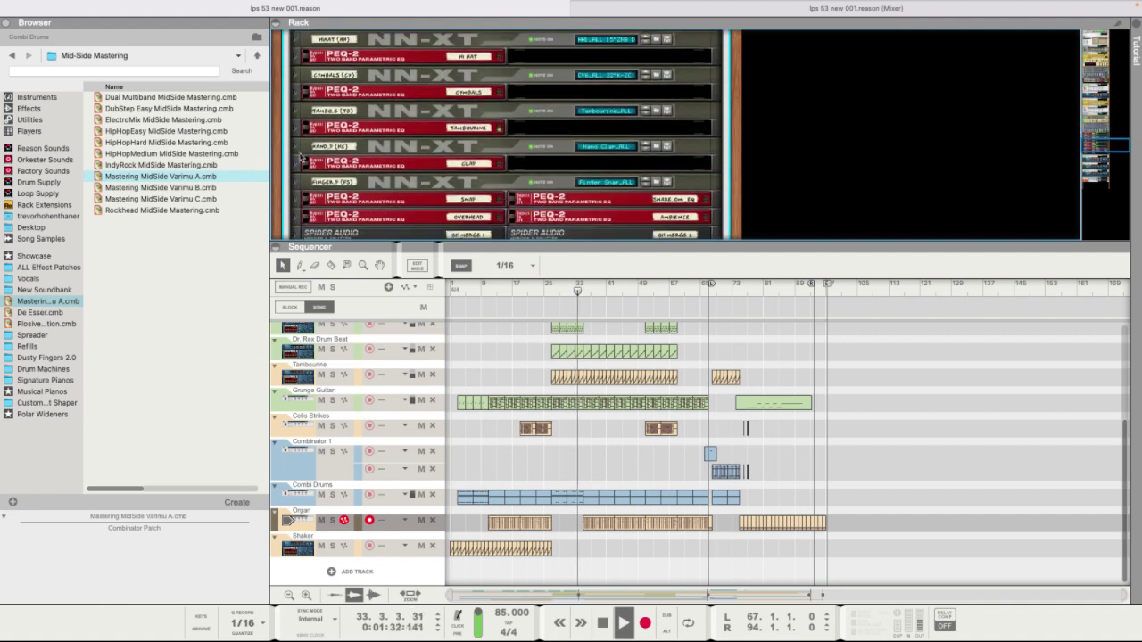
pyautogui.click(301, 158)
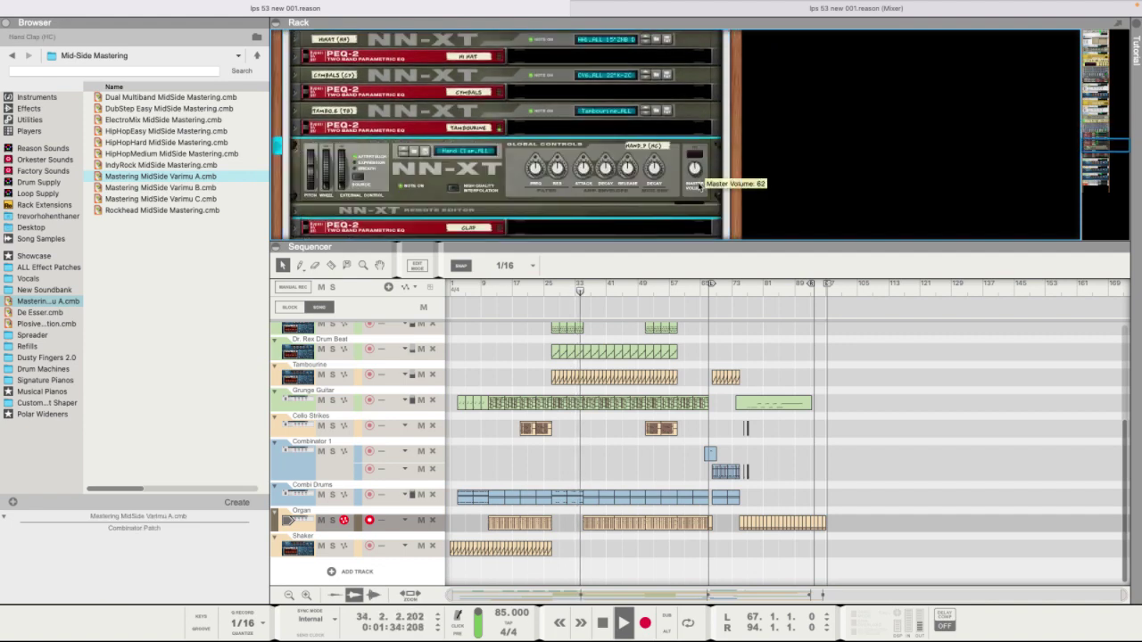
# Solo the Tambourine channel in the mixer and raise its level.
pyautogui.click(756, 10)
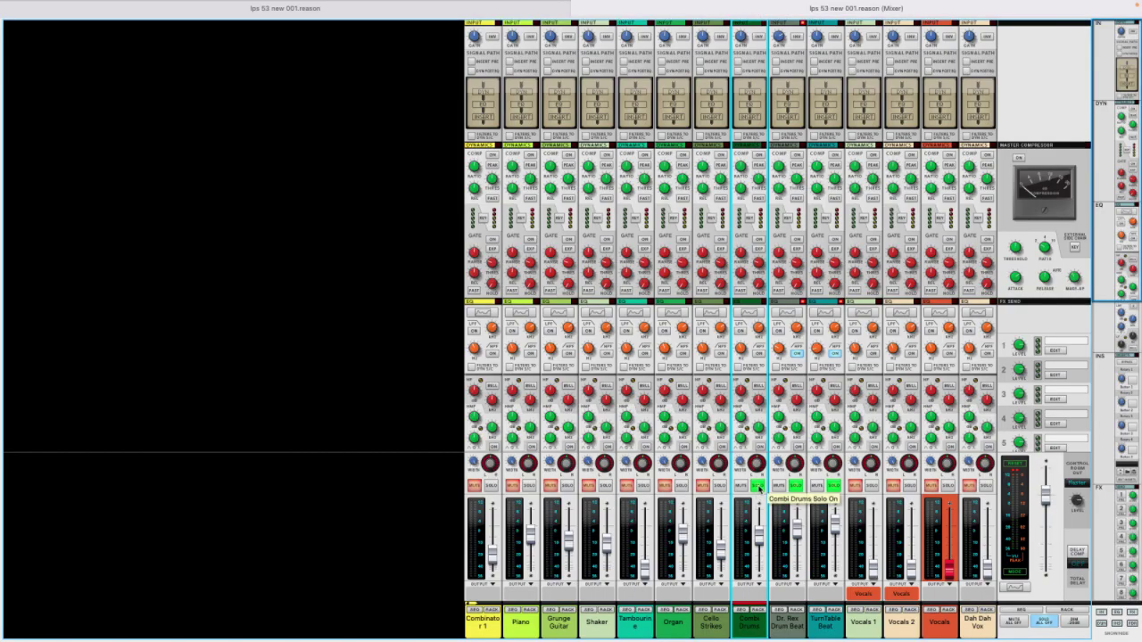
pyautogui.click(643, 485)
pyautogui.moveTo(644, 564); pyautogui.dragTo(644, 553)
# Replay from bar 27 and raise the Tambourine level further while Combi Drums is temporarily taken out of solo.
pyautogui.click(564, 41)
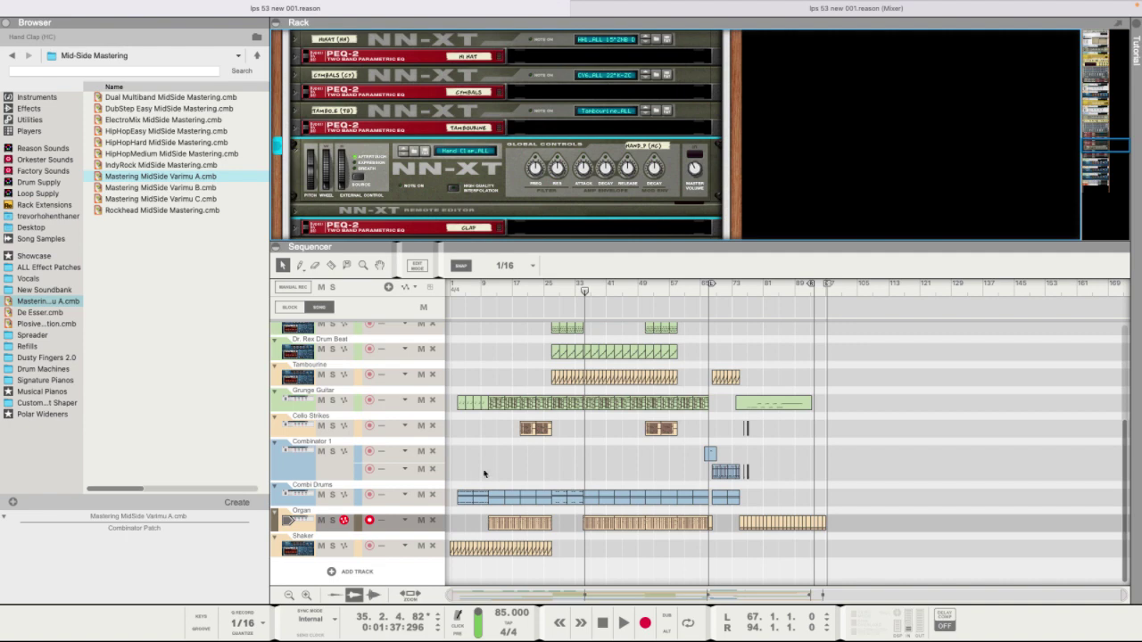
pyautogui.click(551, 288)
pyautogui.press('space')
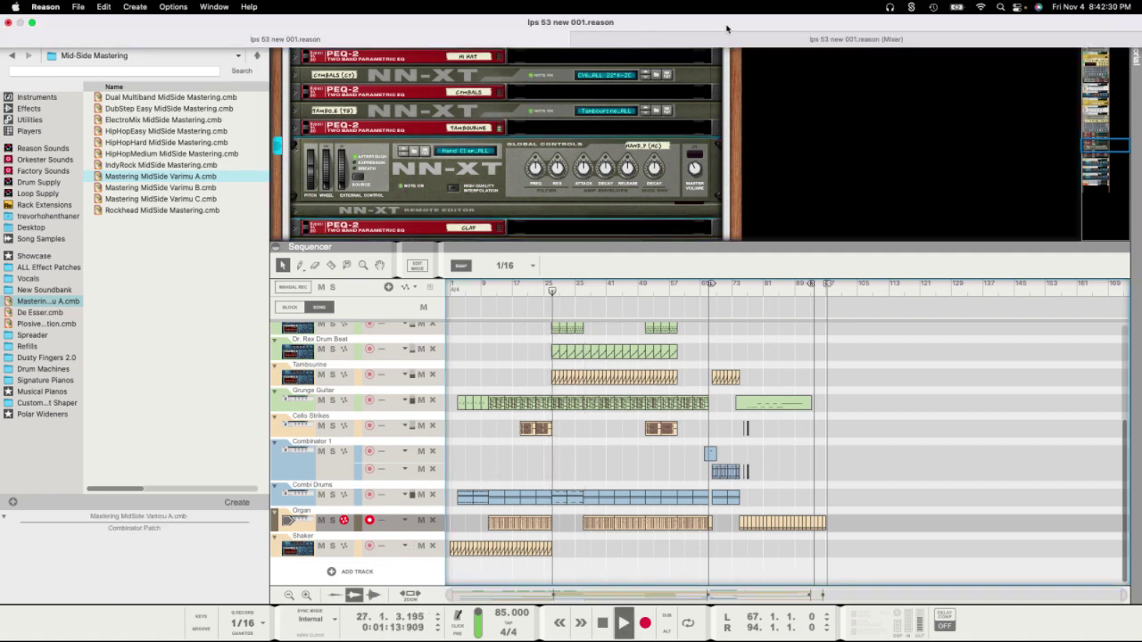
pyautogui.click(727, 37)
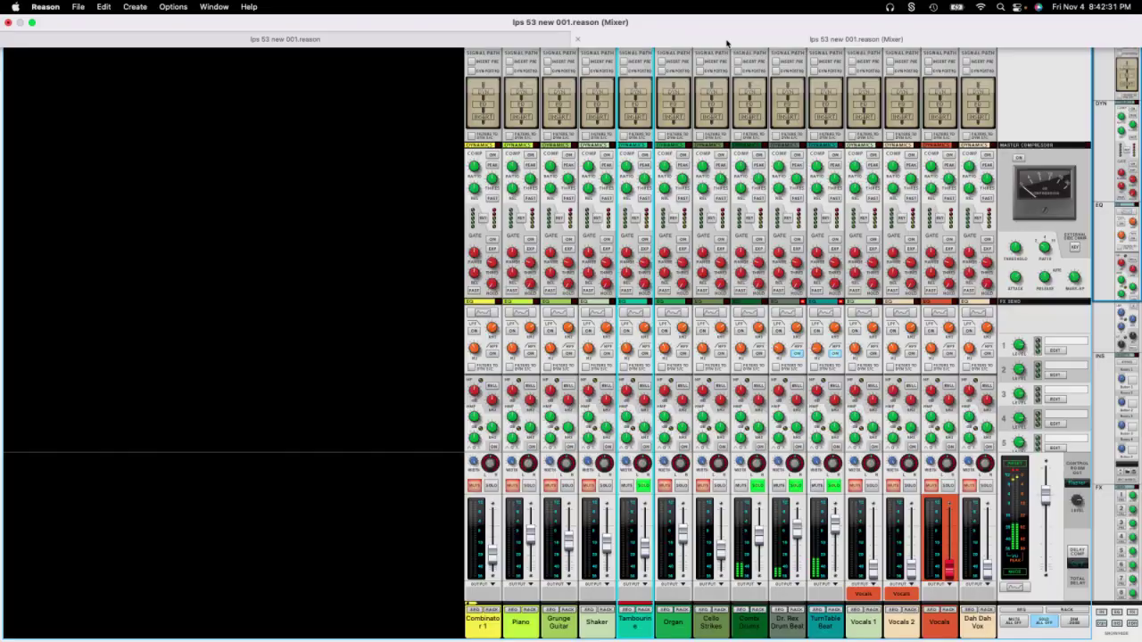
pyautogui.click(758, 486)
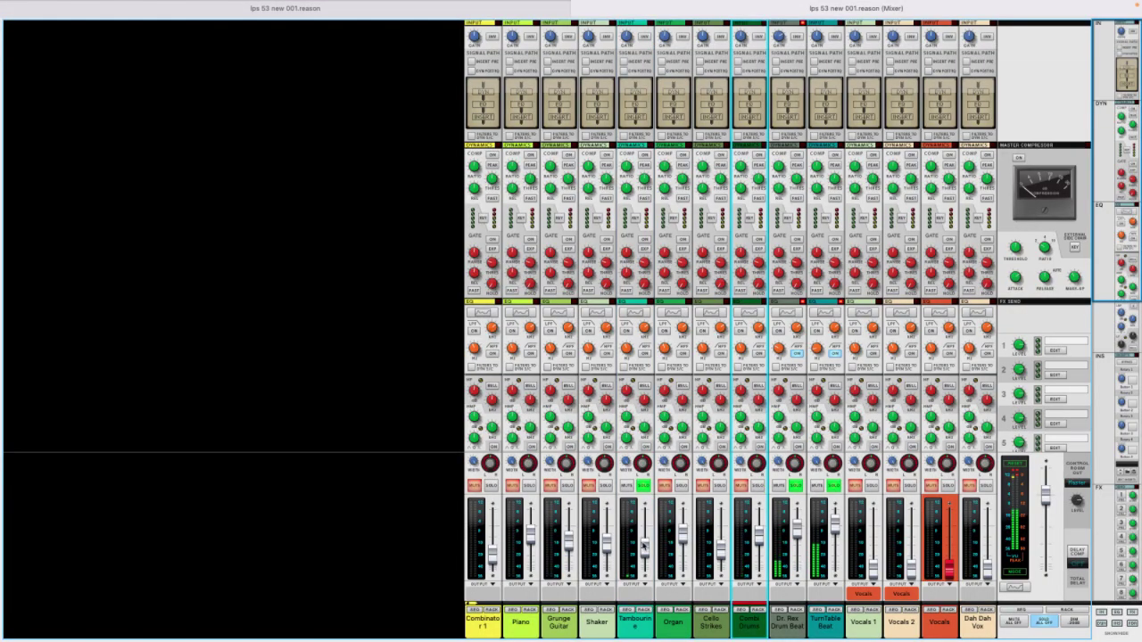
pyautogui.moveTo(643, 535); pyautogui.dragTo(644, 516)
pyautogui.click(757, 486)
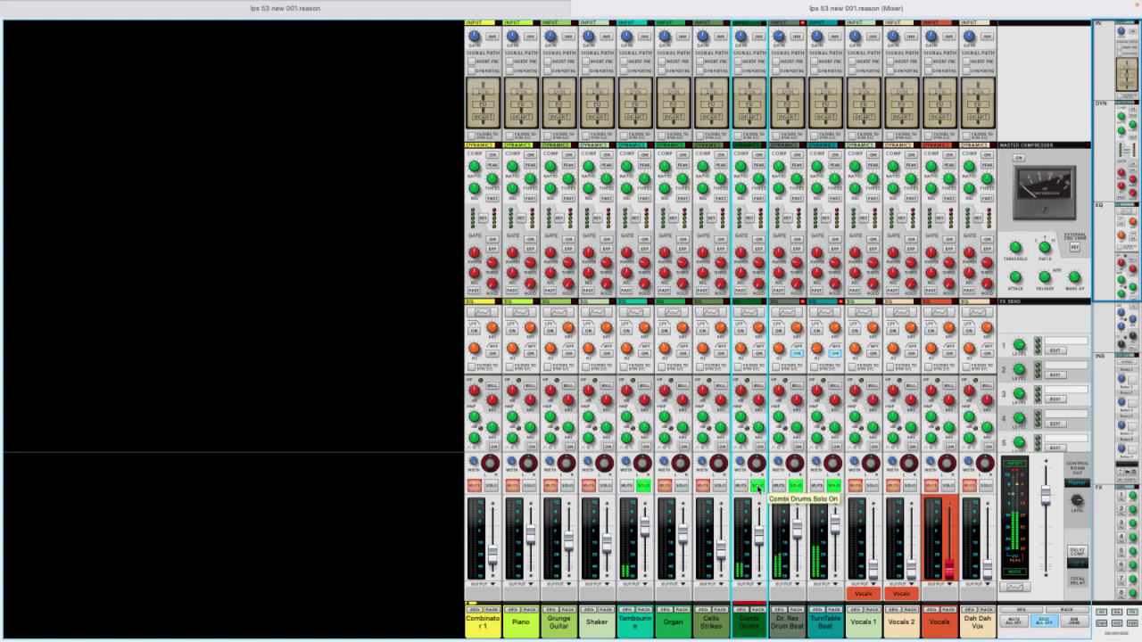
# Delete the Tambourine channel.
pyautogui.click(636, 631)
pyautogui.press('Delete')
pyautogui.press('Return')
# Solo the Shaker channel and play the song from the very beginning.
pyautogui.click(642, 486)
pyautogui.click(530, 7)
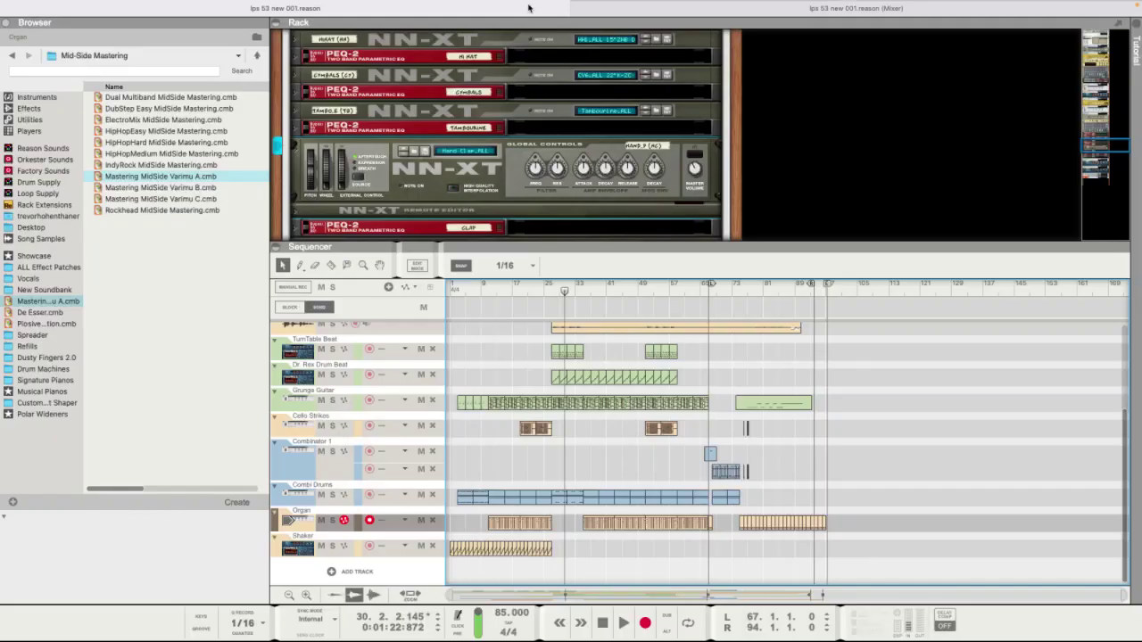
pyautogui.scroll(1, 478, 387)
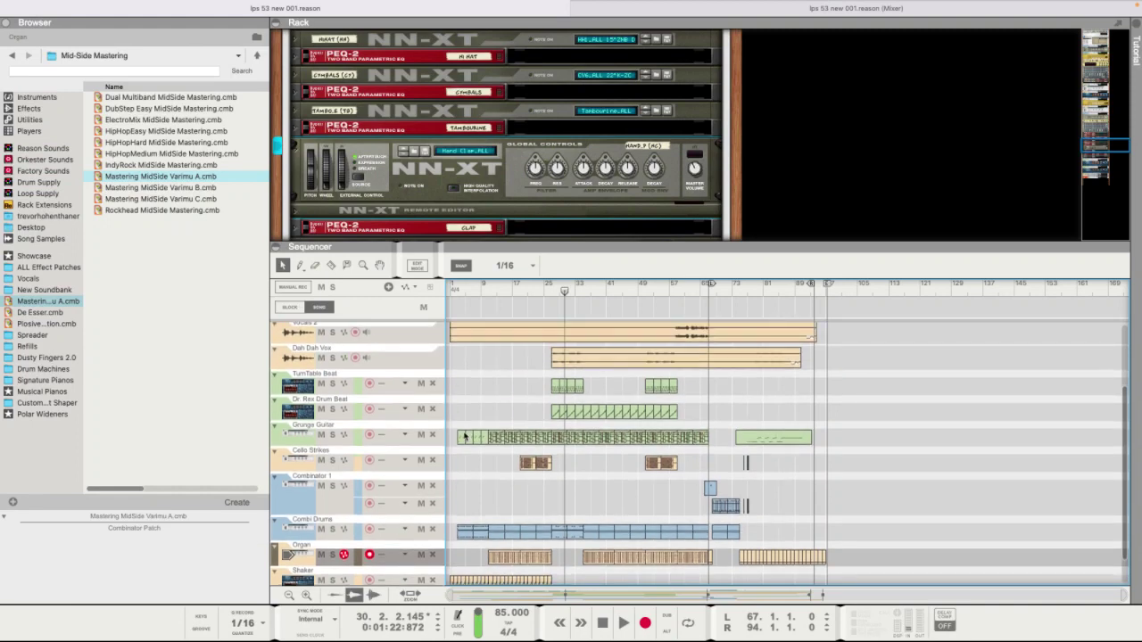
pyautogui.scroll(-1, 475, 307)
pyautogui.moveTo(467, 285); pyautogui.dragTo(452, 284)
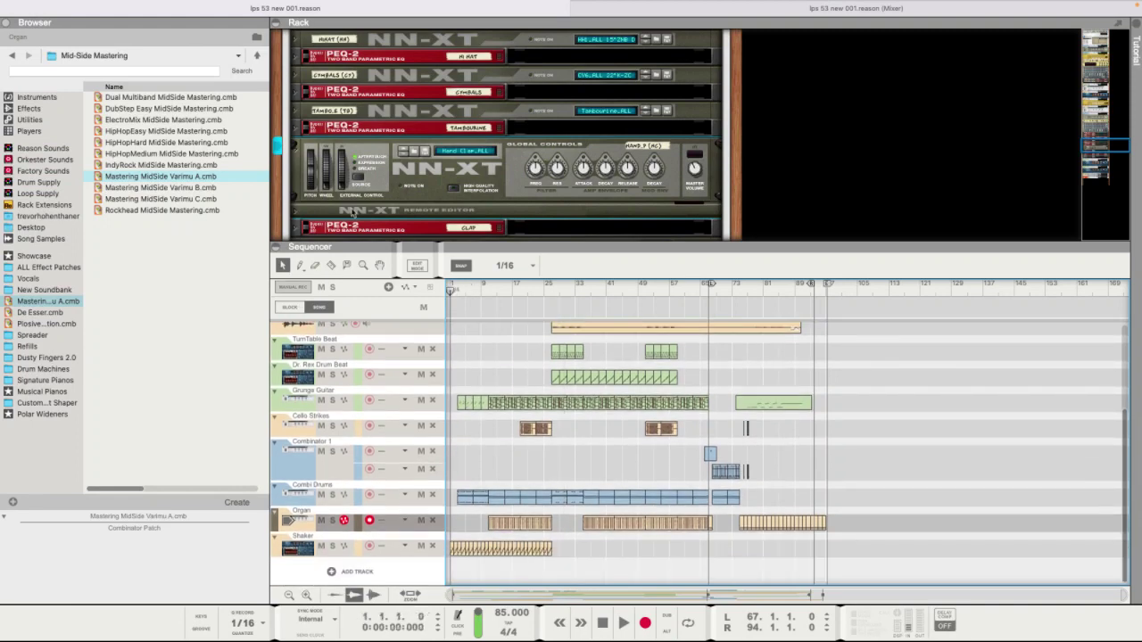
pyautogui.press('space')
pyautogui.click(627, 42)
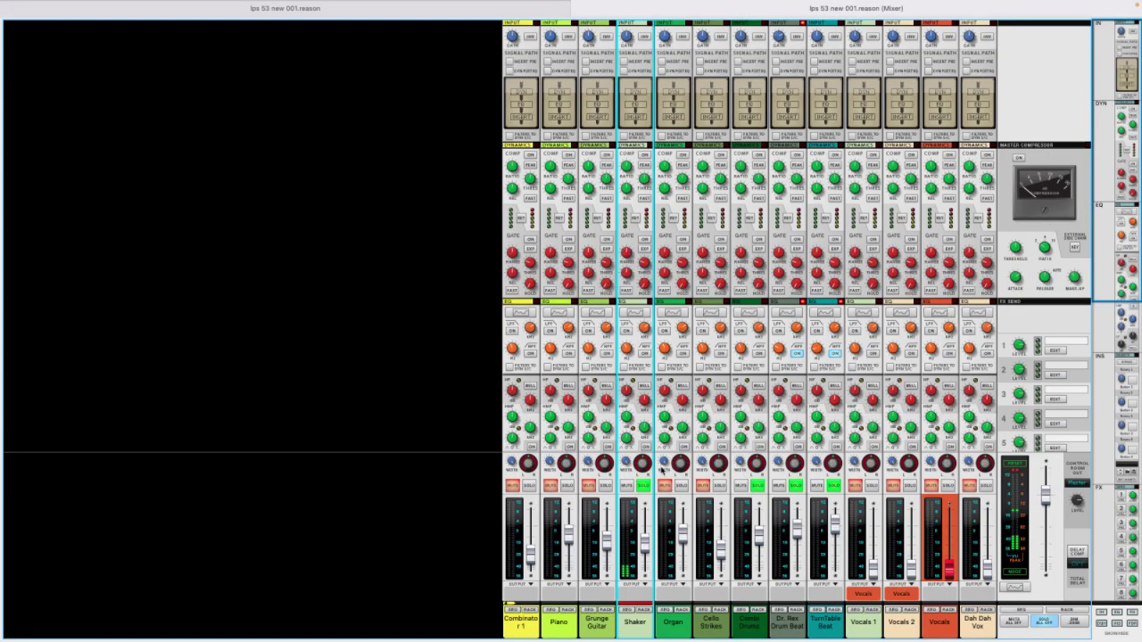
# Turn off solo on the Shaker, Combi Drums, Dr. Rex Drum Beat and TurnTable Beat channels.
pyautogui.click(643, 486)
pyautogui.click(755, 486)
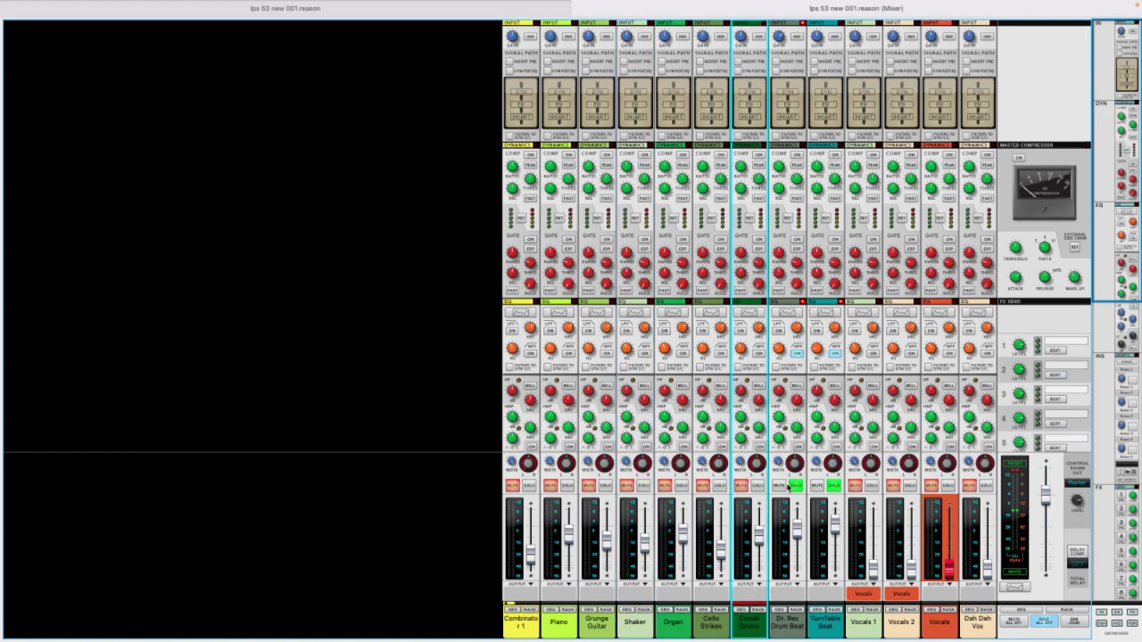
pyautogui.click(795, 487)
pyautogui.click(836, 487)
pyautogui.click(543, 11)
pyautogui.click(370, 375)
pyautogui.scroll(-3, 369, 420)
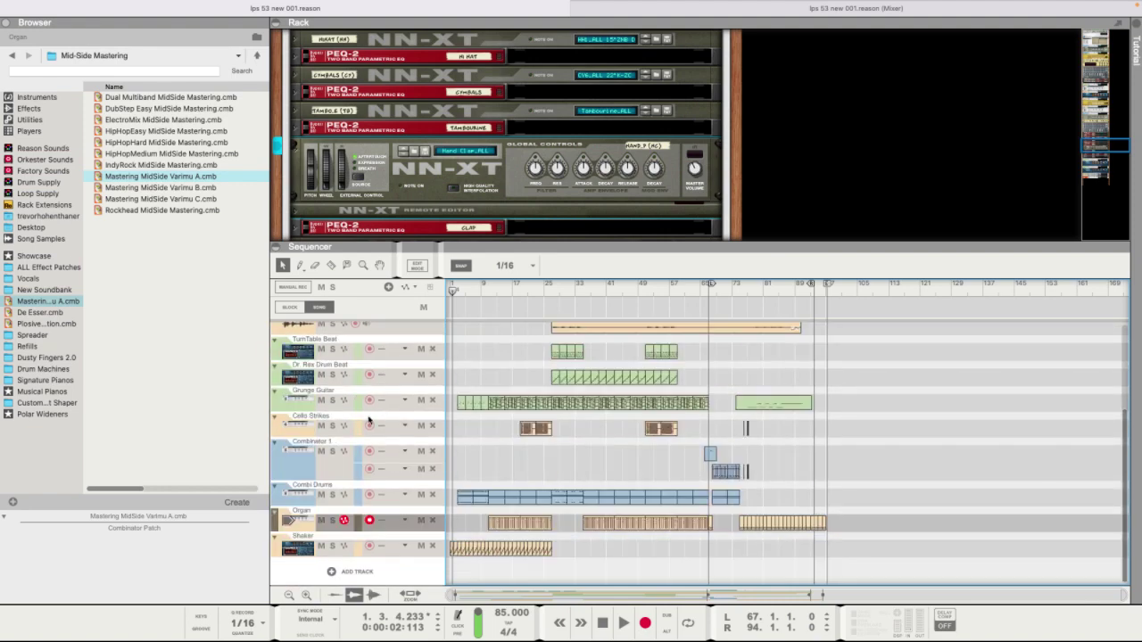
pyautogui.scroll(3, 368, 420)
pyautogui.click(599, 7)
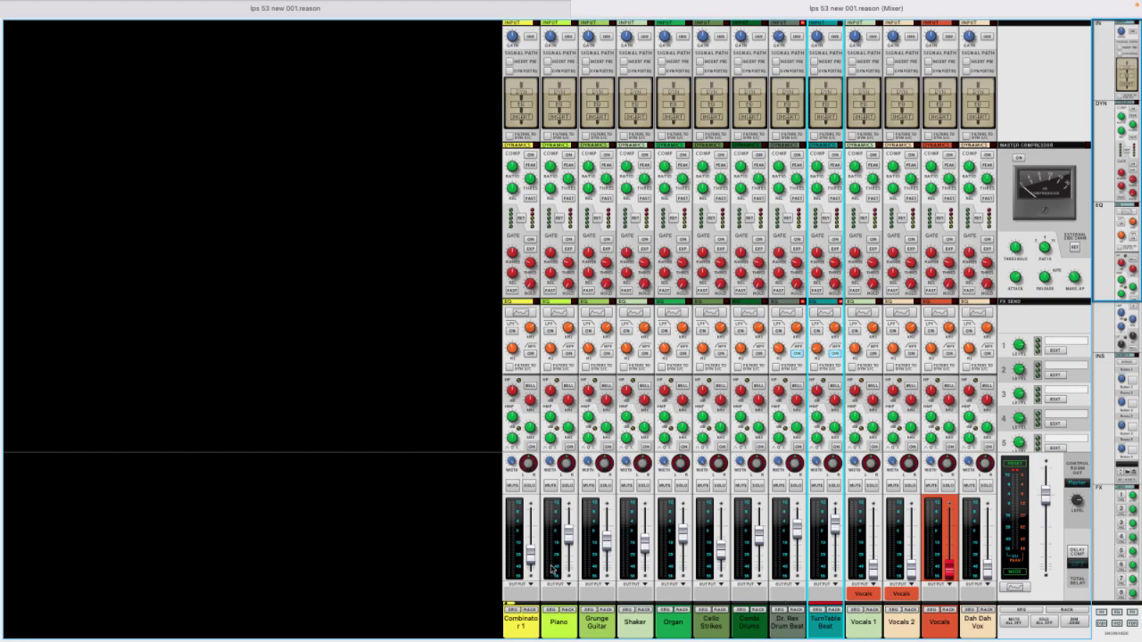
# Solo the Combinator 1 channel and play the song from the start of its first clip.
pyautogui.click(526, 610)
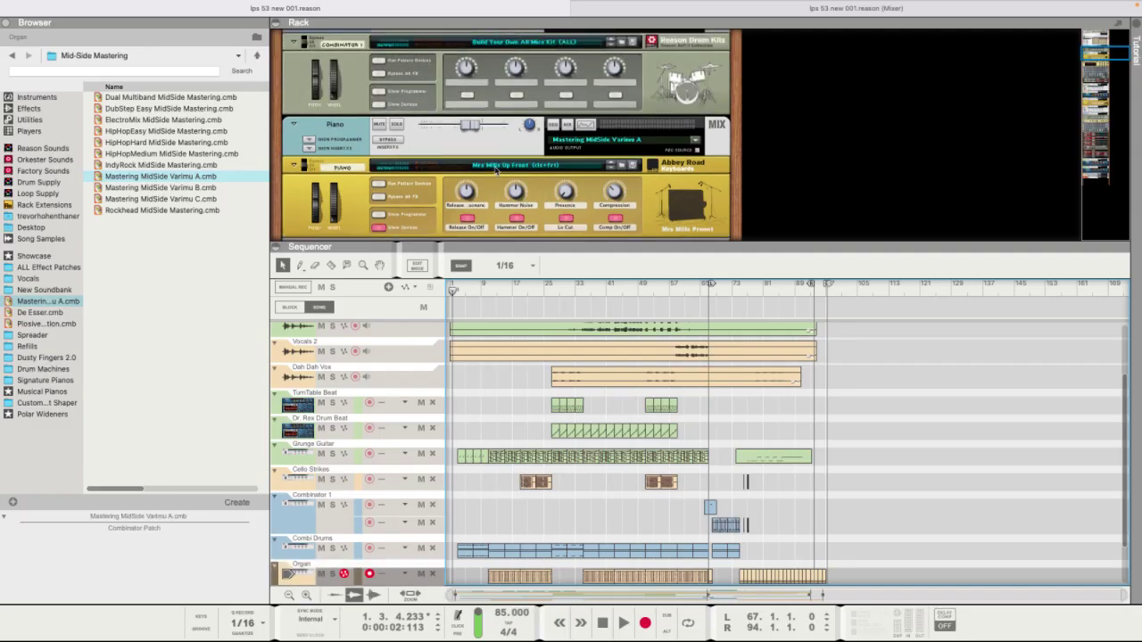
pyautogui.click(712, 6)
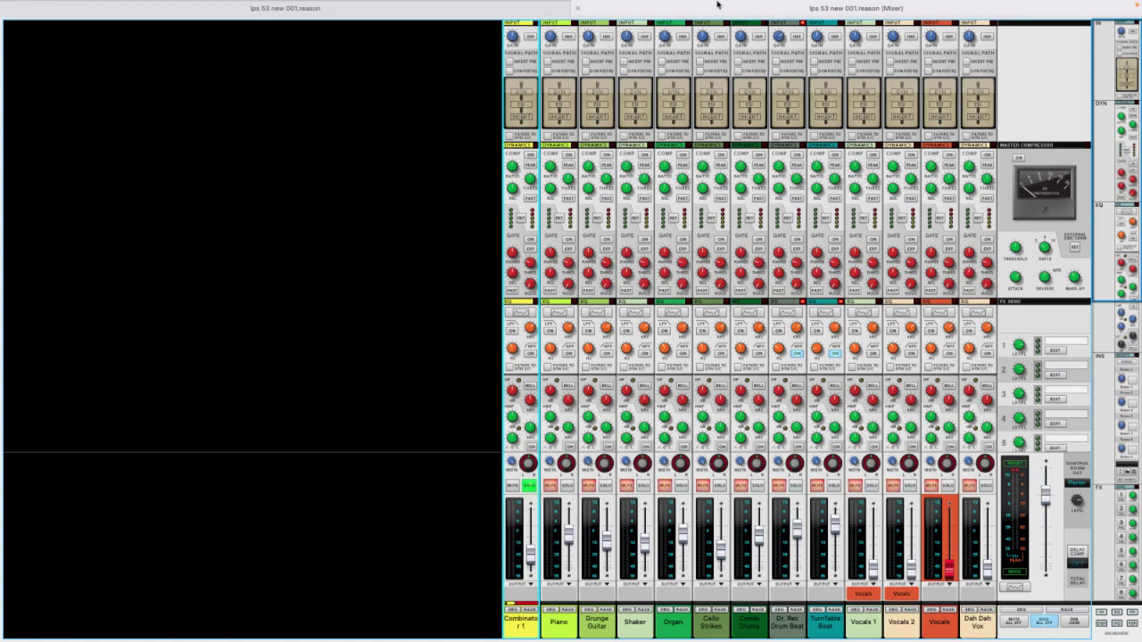
pyautogui.click(537, 9)
pyautogui.press('space')
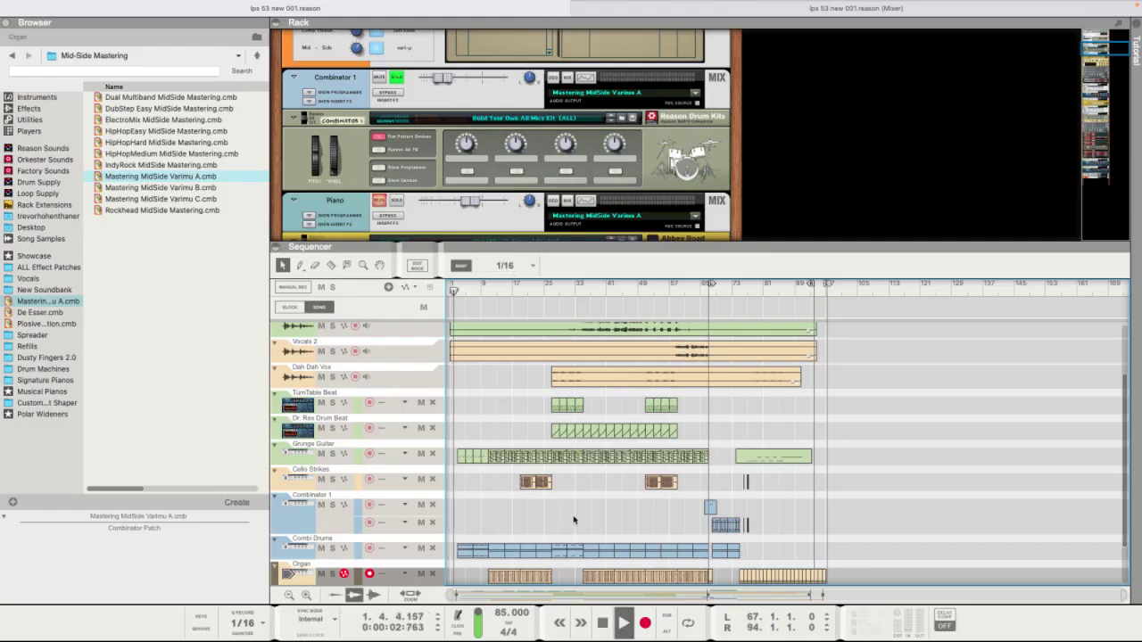
pyautogui.scroll(-2, 473, 338)
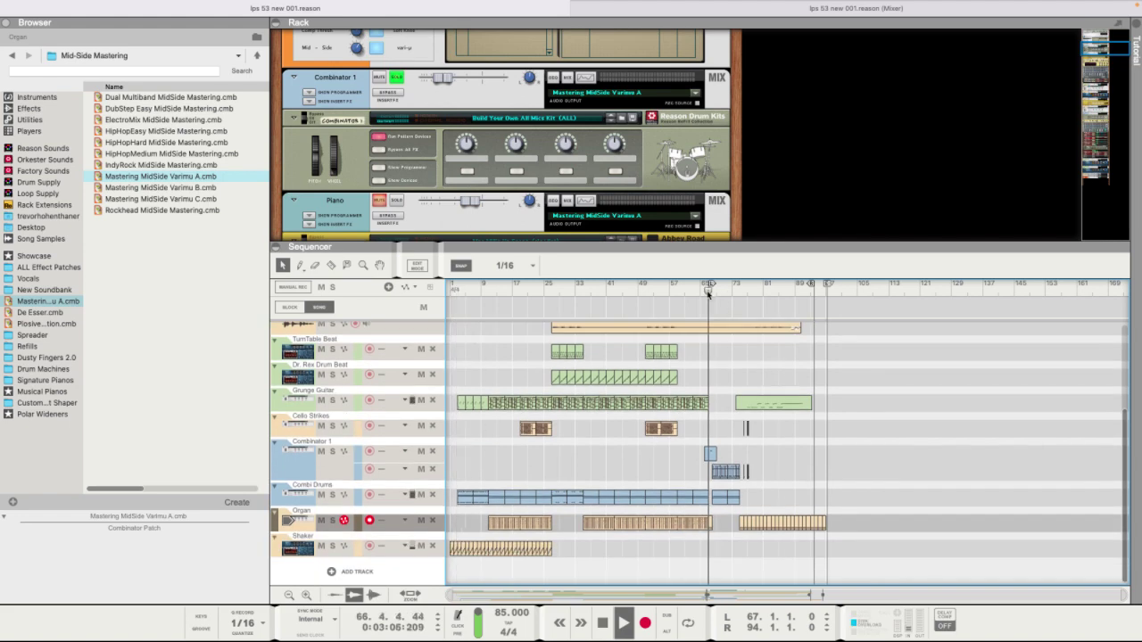
# Raise the Combinator 1 level to about -12 dB and try its high-pass filter.
pyautogui.press('F5')
pyautogui.moveTo(533, 527); pyautogui.dragTo(532, 533)
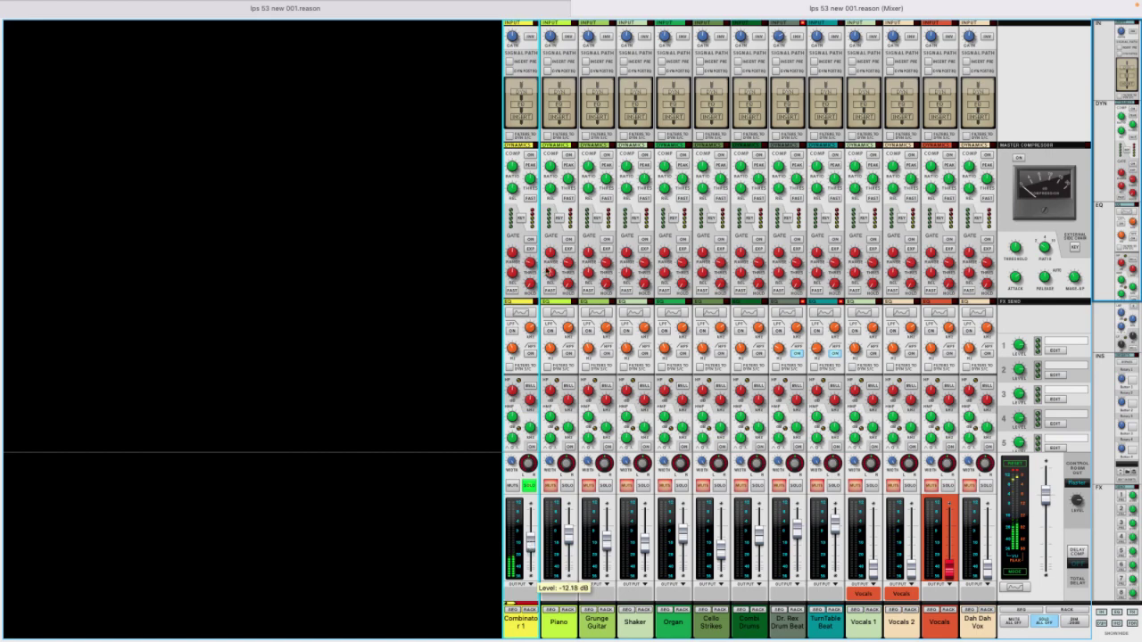
pyautogui.scroll(-3, 547, 217)
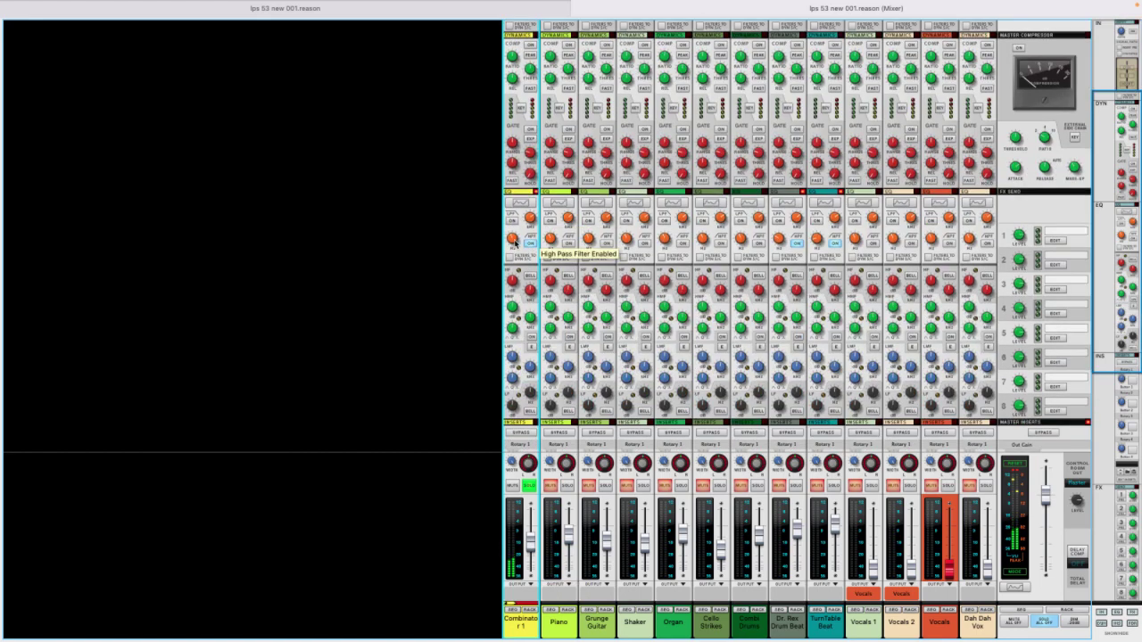
# Show Combinator 1's devices in the rack and set the kick channel level on its internal mixer to 66.
pyautogui.click(531, 610)
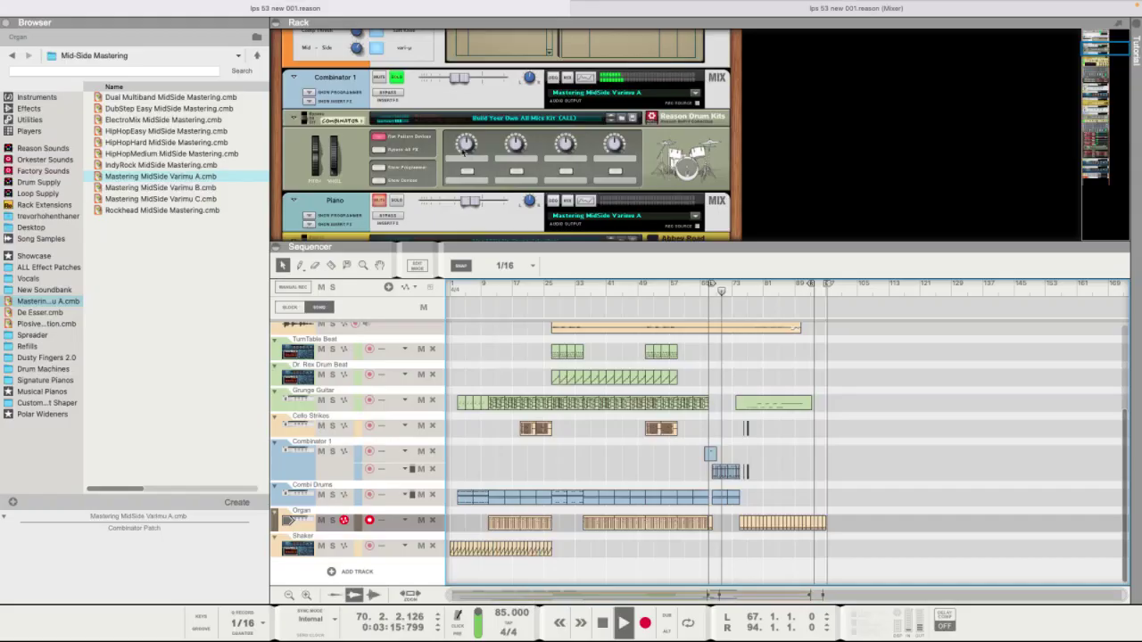
pyautogui.scroll(-2, 411, 219)
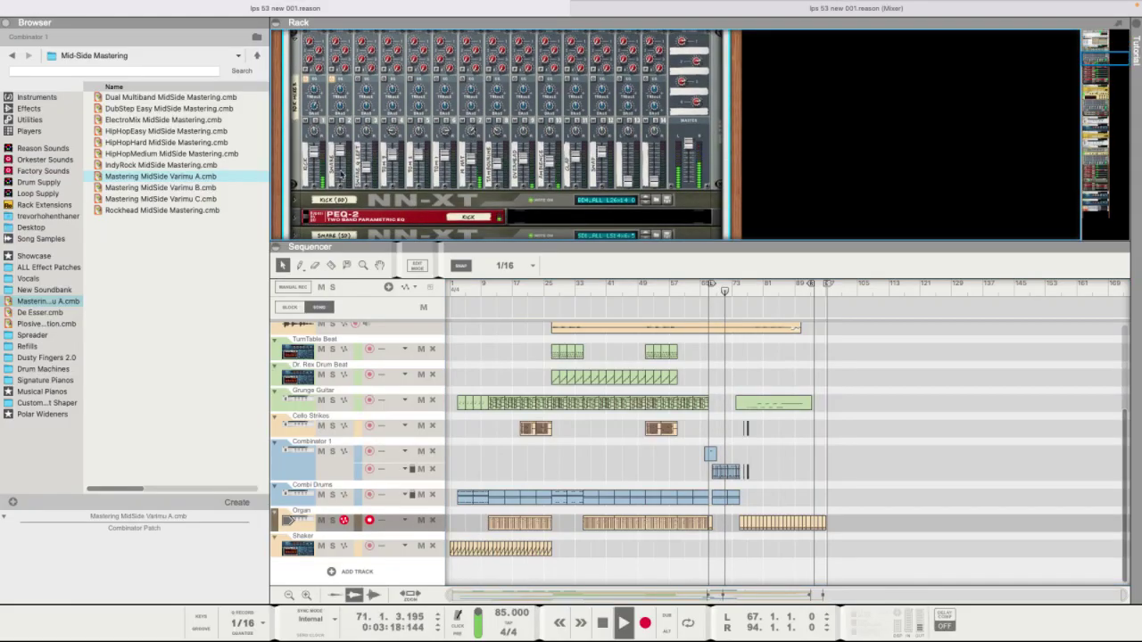
pyautogui.moveTo(315, 166); pyautogui.dragTo(318, 161)
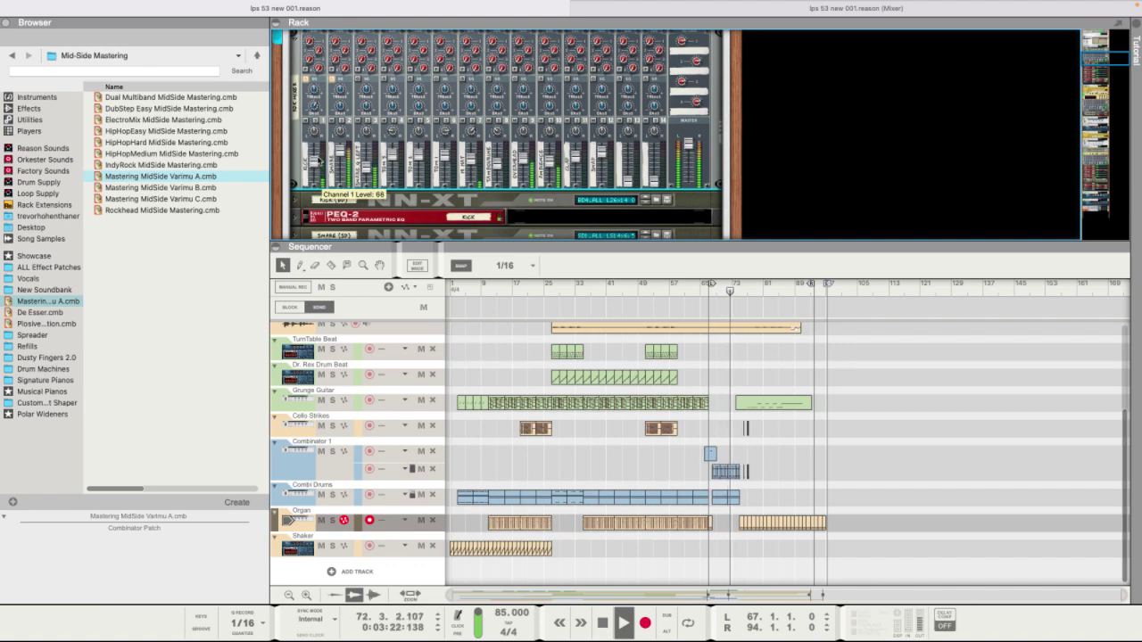
# Return to the main mixer and take Combinator 1 out of solo.
pyautogui.moveTo(535, 4)
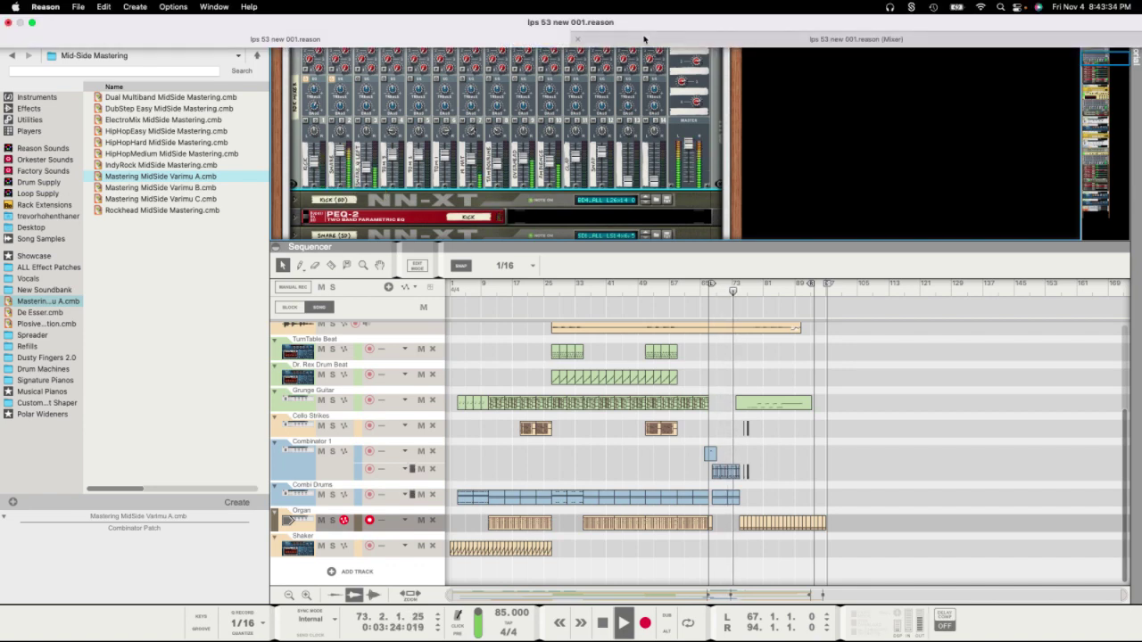
pyautogui.press('F5')
pyautogui.click(530, 487)
pyautogui.click(530, 487)
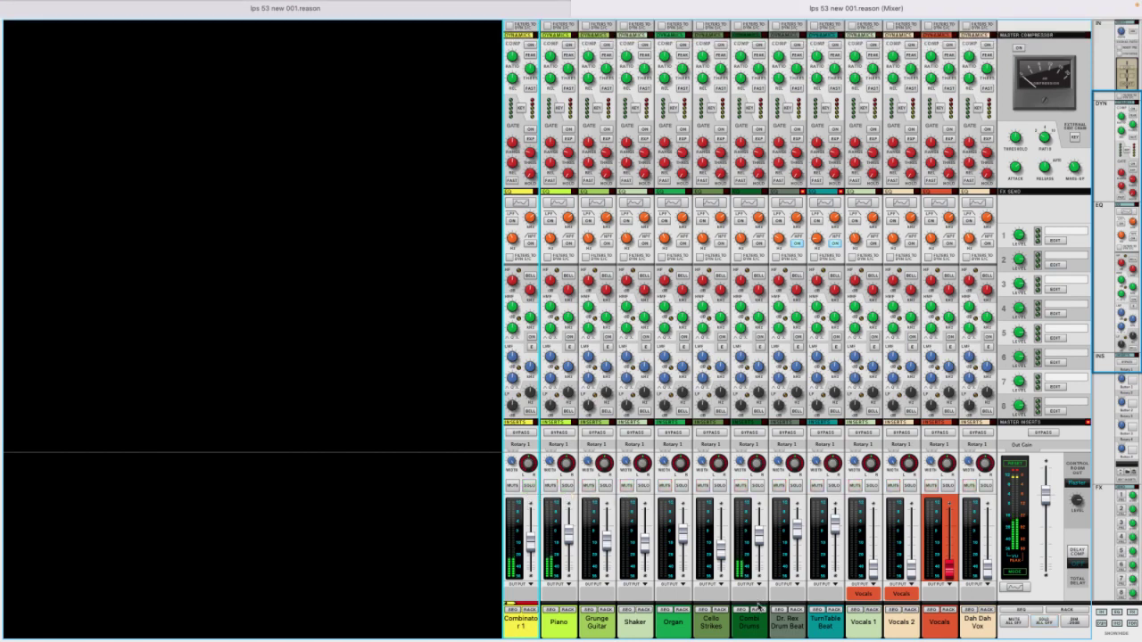
# Lower the Combi Drums level to about -14.55 dB and raise the Combinator 1 level to about -2.38 dB.
pyautogui.click(759, 559)
pyautogui.moveTo(759, 555); pyautogui.dragTo(761, 559)
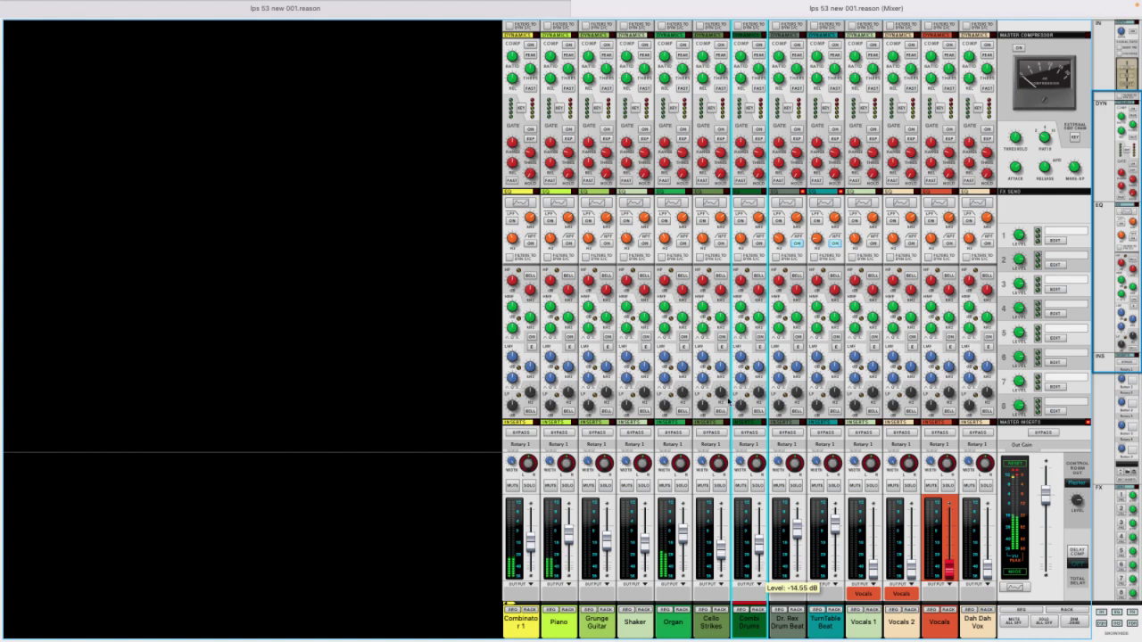
pyautogui.moveTo(532, 548); pyautogui.dragTo(532, 536)
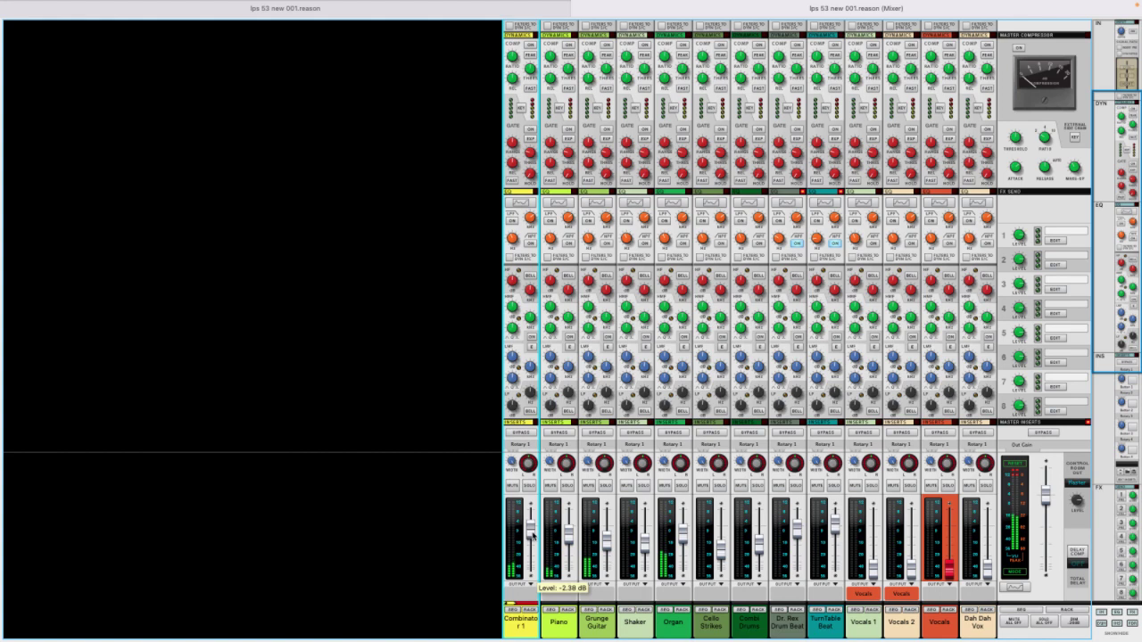
# Raise the Vocals bus level to about -2.77 dB and bring the Dah Dah Vox fader up to a similar height.
pyautogui.click(948, 536)
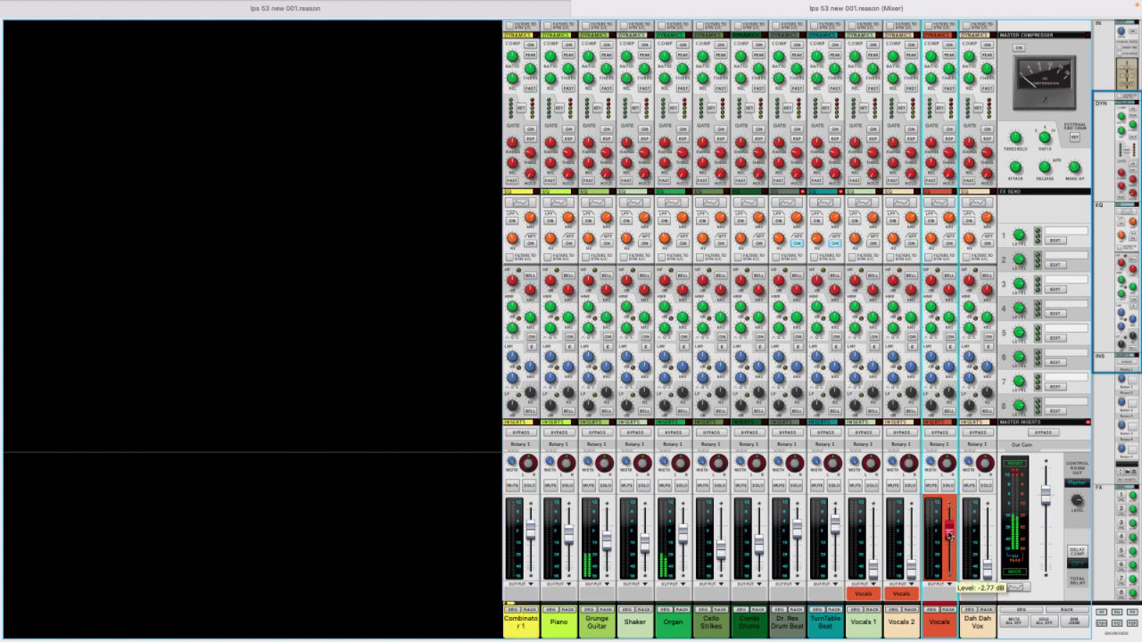
pyautogui.moveTo(986, 564); pyautogui.dragTo(986, 534)
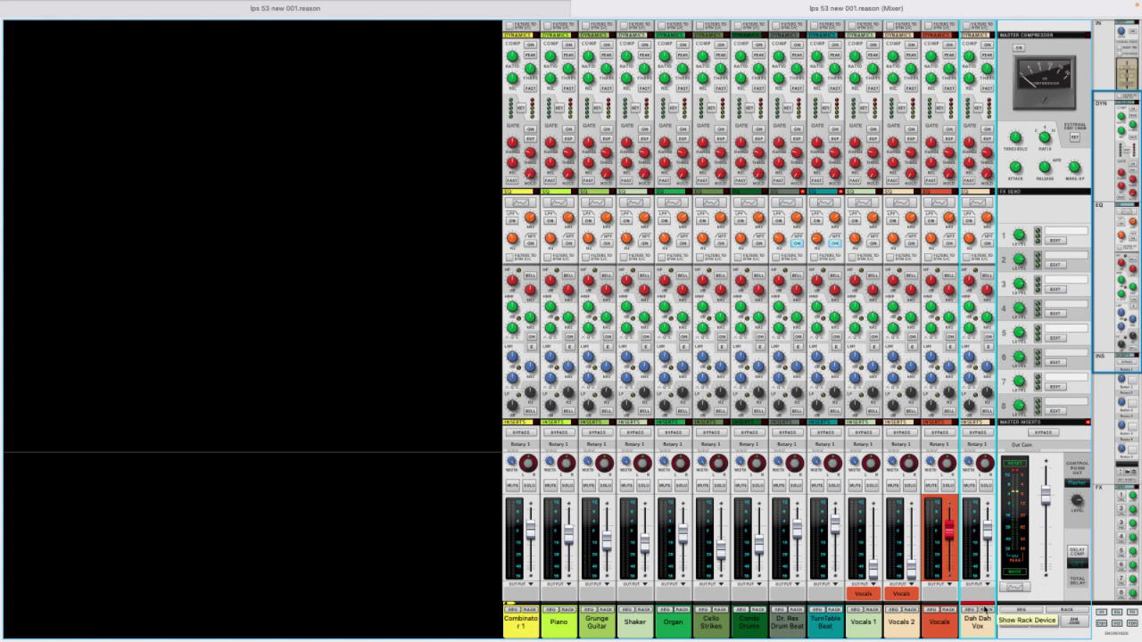
# Switch to the rack and sequencer window and hide Combinator 1's internal devices.
pyautogui.moveTo(493, 5)
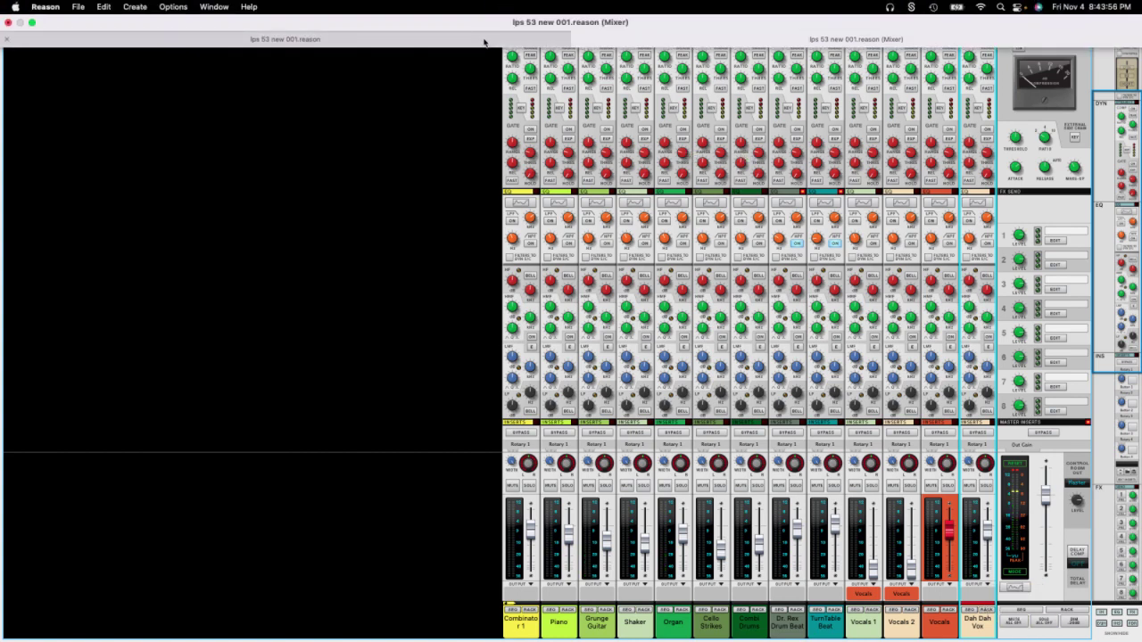
pyautogui.click(484, 42)
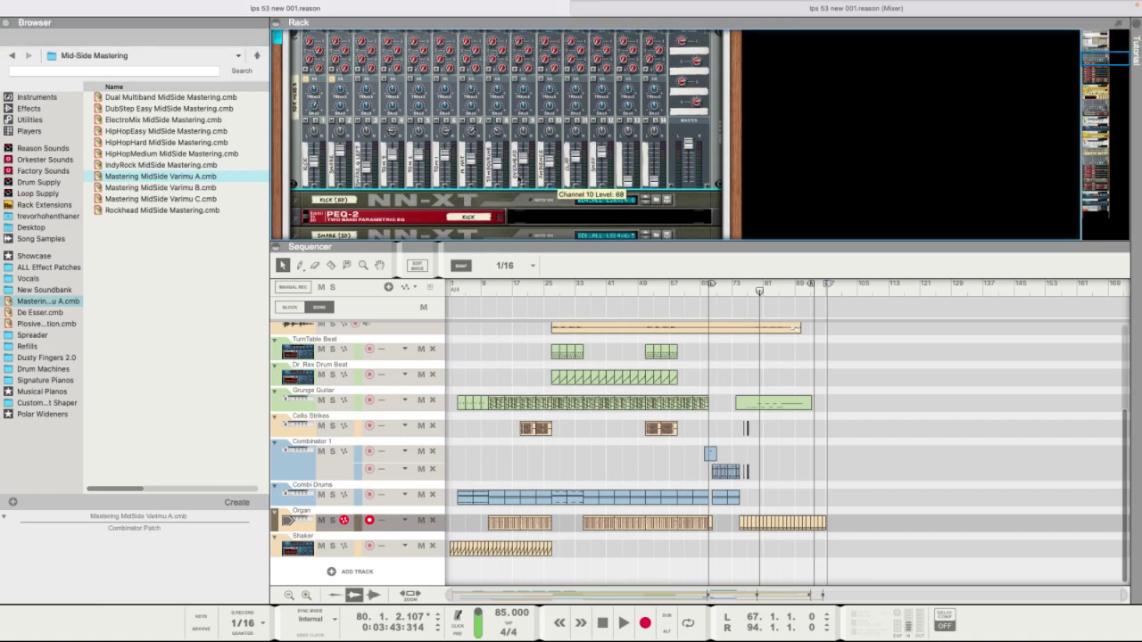
pyautogui.scroll(3, 451, 145)
pyautogui.click(360, 112)
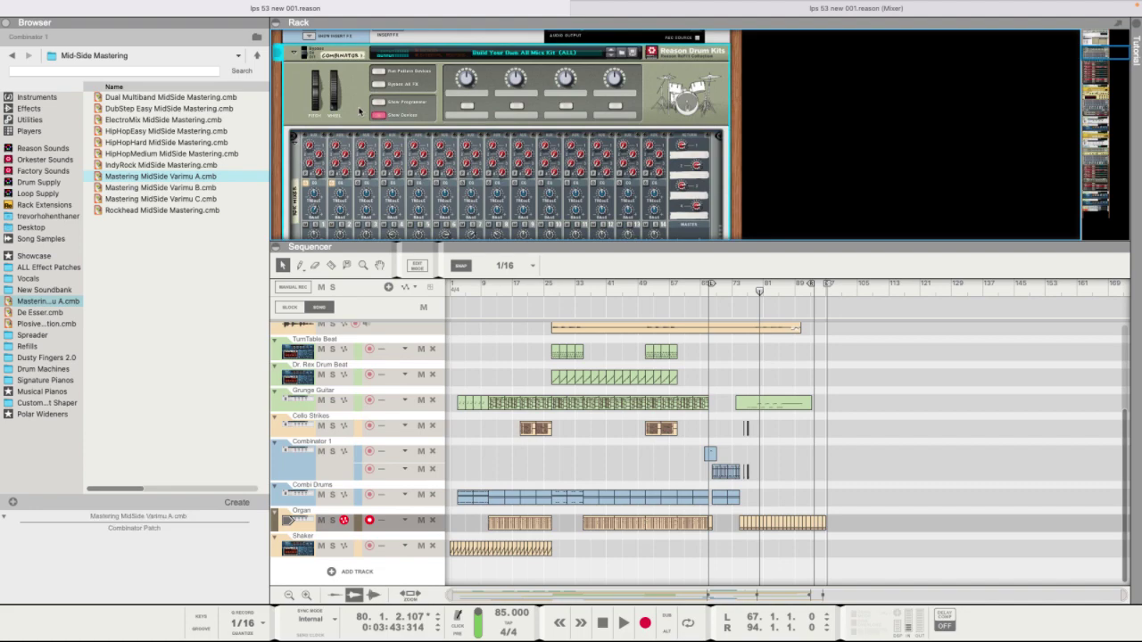
pyautogui.click(378, 115)
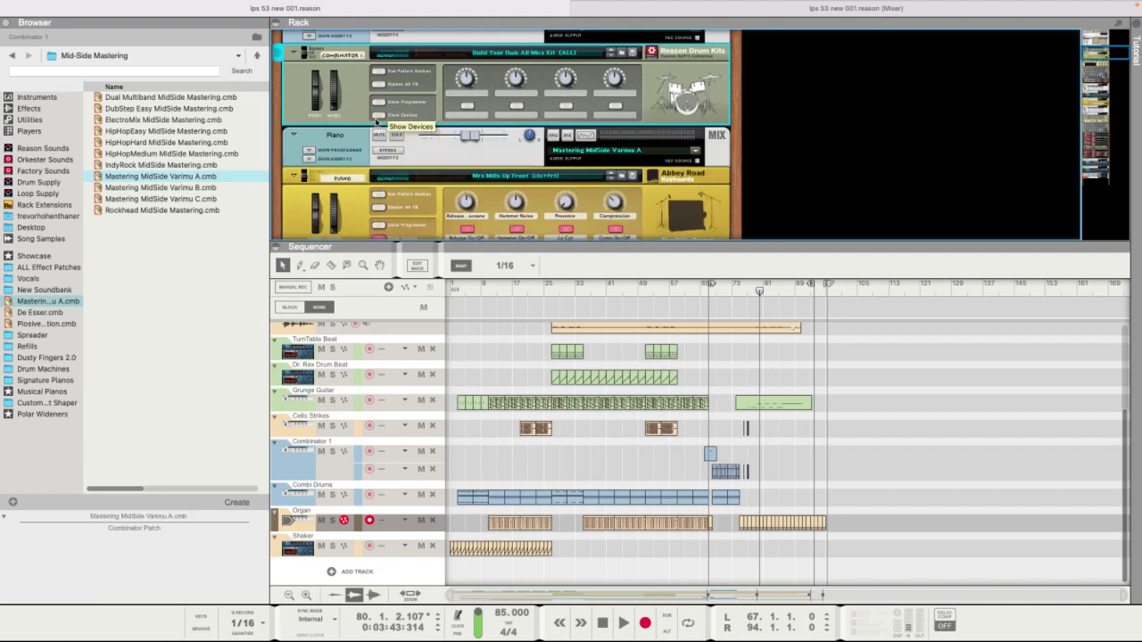
# Select the Dah Dah Vox track in the sequencer and unfold its audio track device in the rack.
pyautogui.click(908, 6)
pyautogui.click(411, 450)
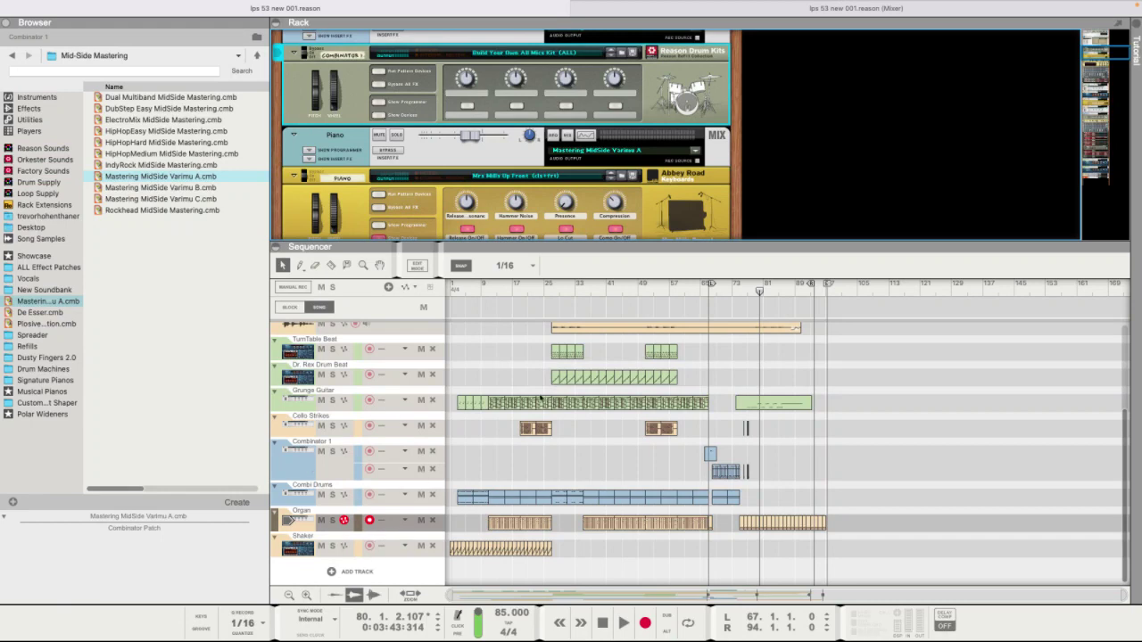
pyautogui.scroll(3, 516, 418)
pyautogui.click(422, 406)
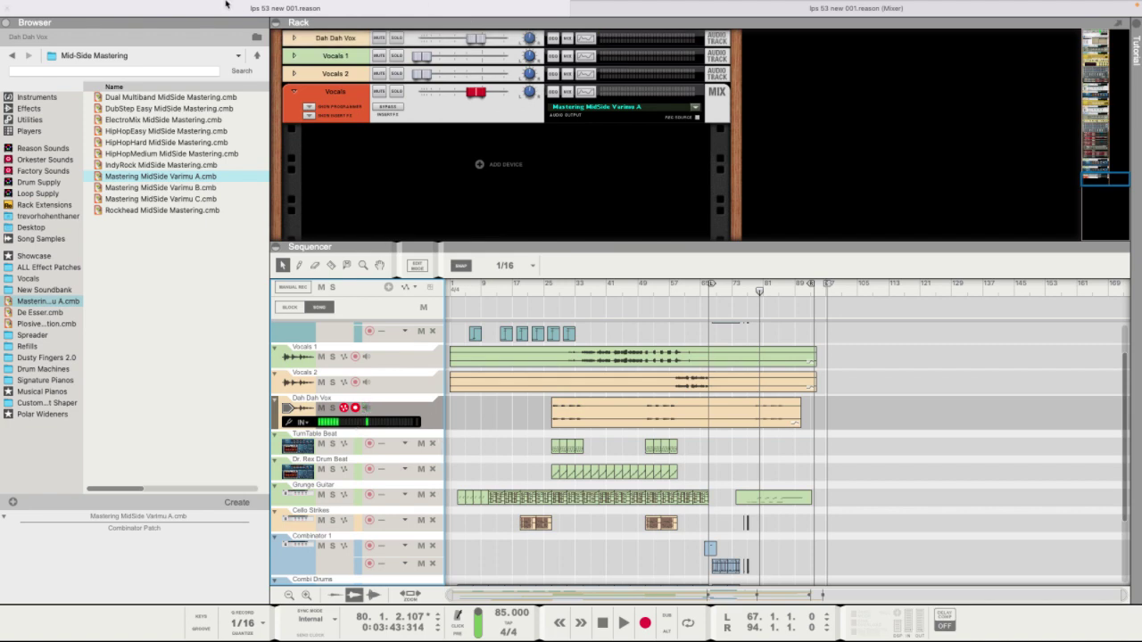
pyautogui.click(293, 38)
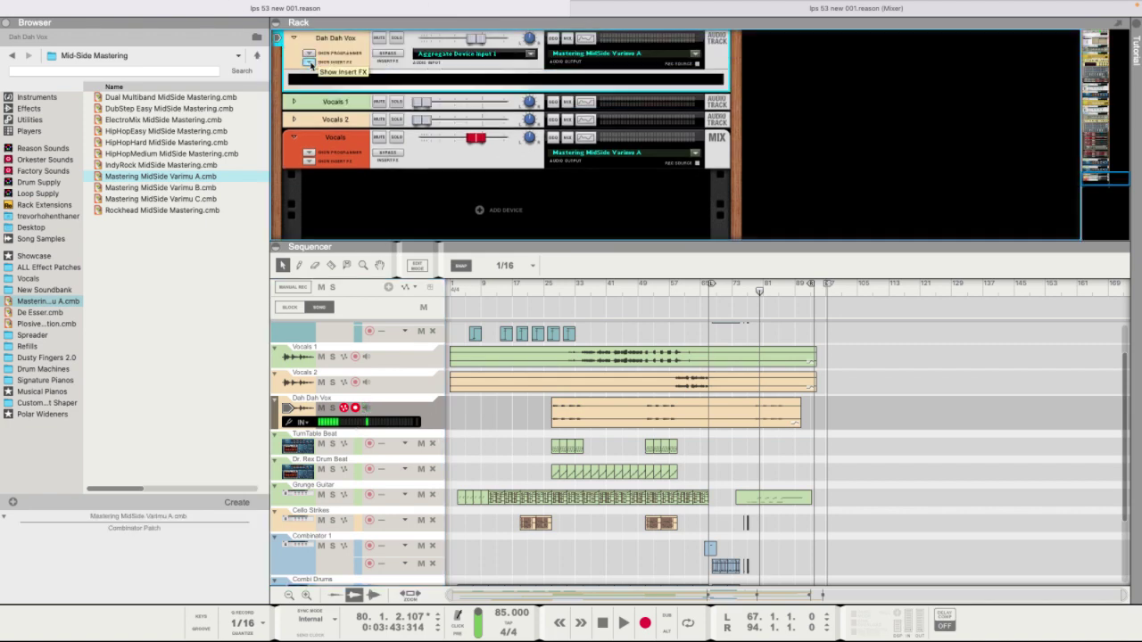
# Add an Audiomatic Retro Transformer as an insert effect on Dah Dah Vox and choose its Radio preset.
pyautogui.rightClick(348, 79)
pyautogui.moveTo(430, 230)
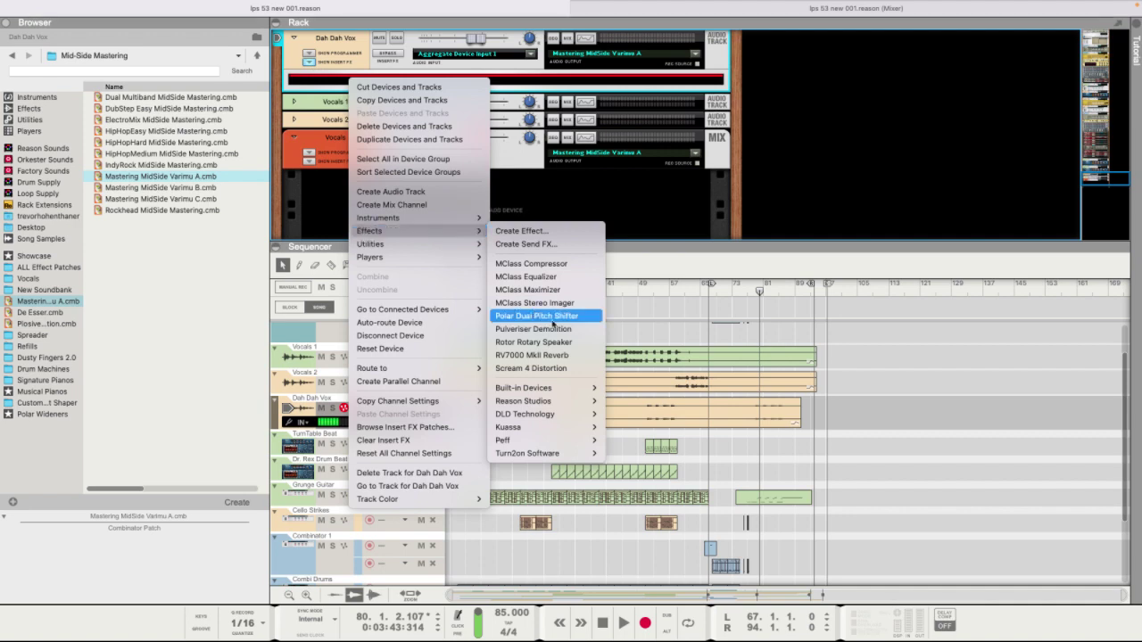
pyautogui.moveTo(538, 390)
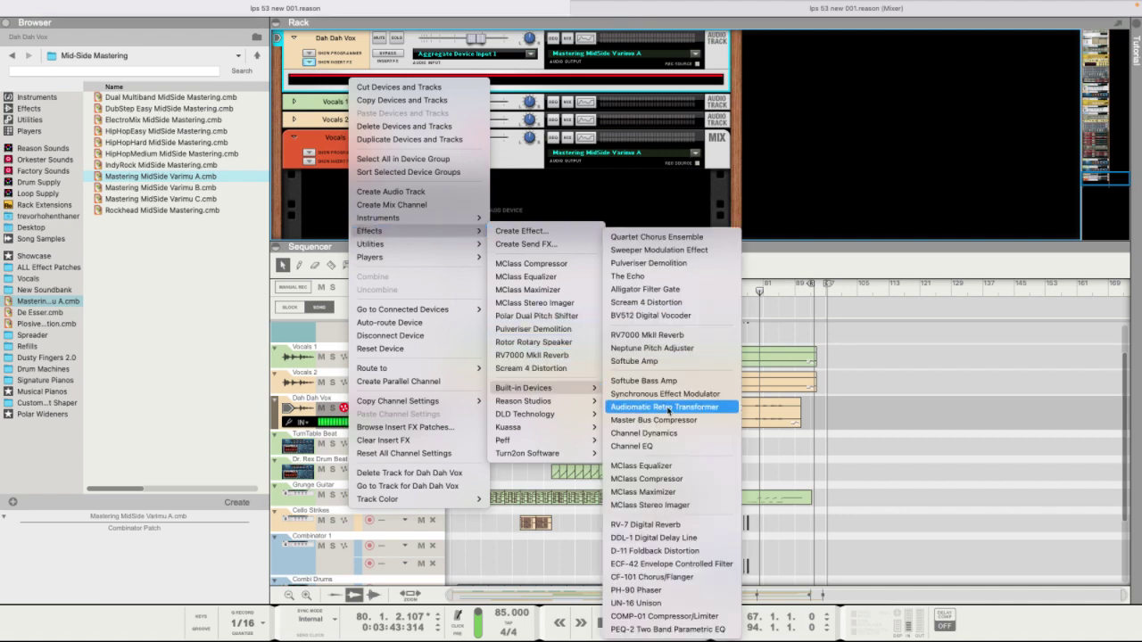
pyautogui.click(667, 407)
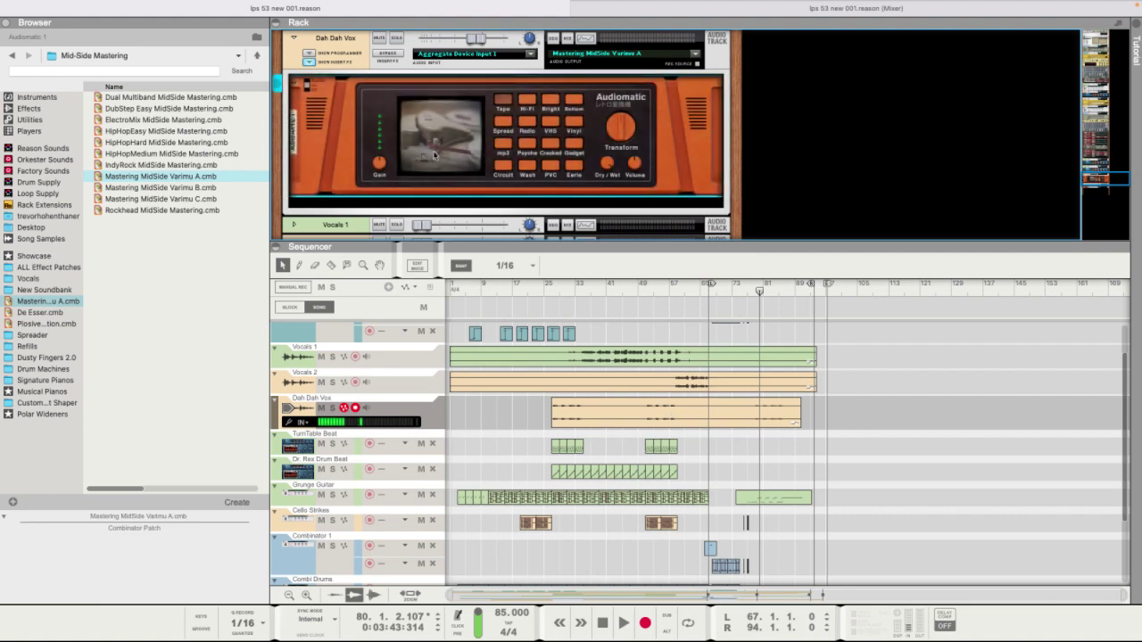
pyautogui.click(530, 125)
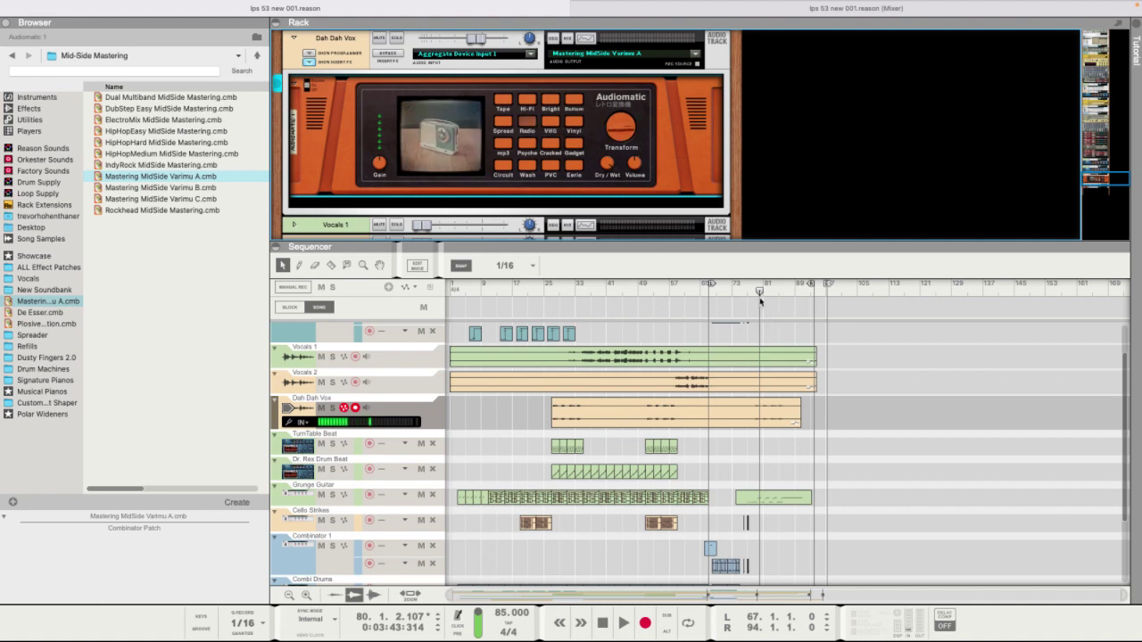
# Play the song from about bar 78 and lower the Audiomatic volume to -3.6 dB.
pyautogui.click(754, 292)
pyautogui.press('space')
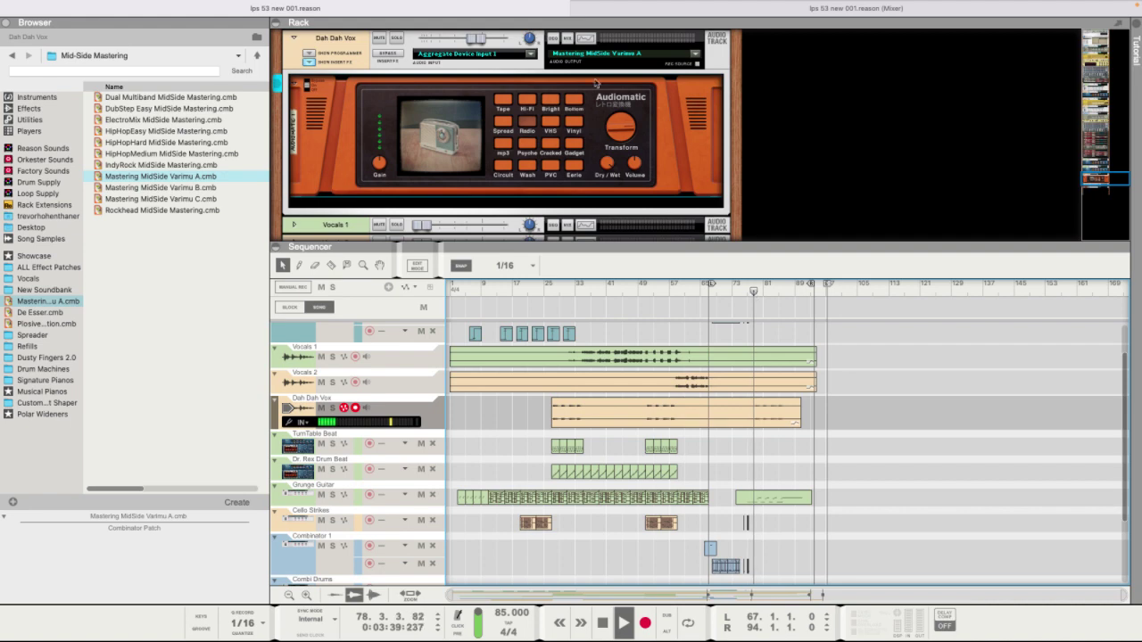
pyautogui.click(636, 165)
pyautogui.scroll(-3, 636, 163)
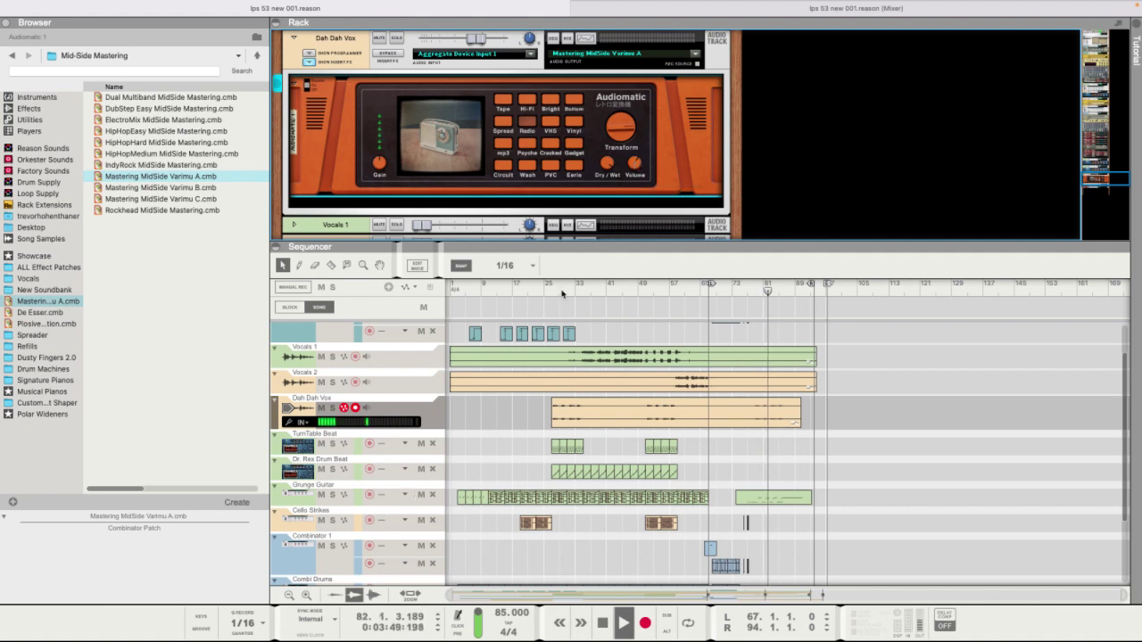
# Stop playback and create an automation lane for the Audiomatic's Enabled switch, with the device bypassed.
pyautogui.press('space')
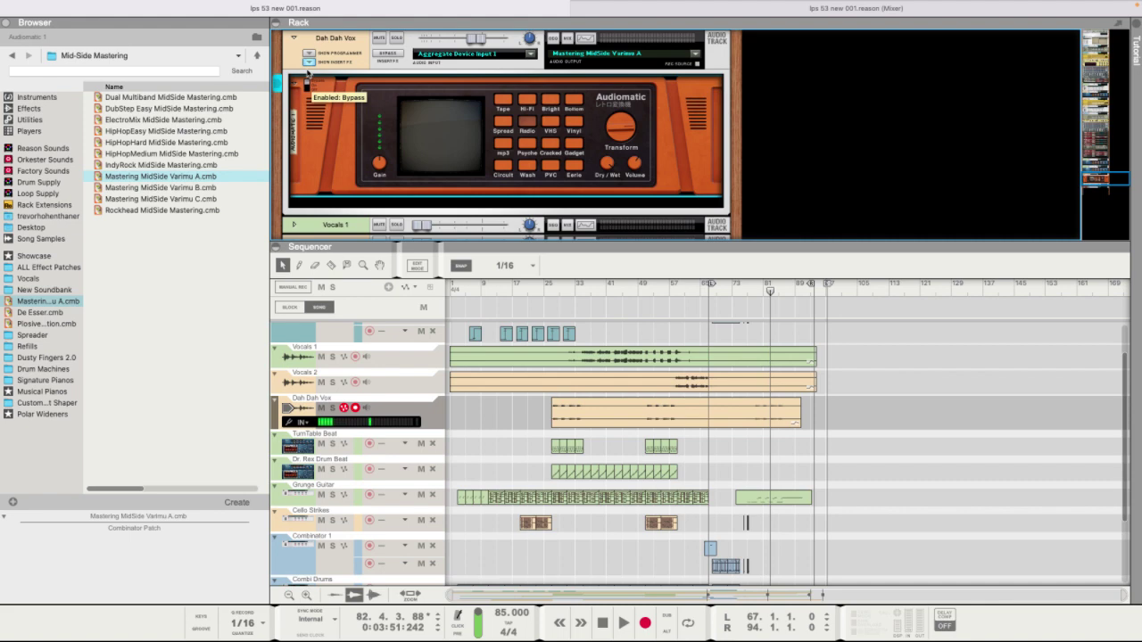
pyautogui.rightClick(309, 83)
pyautogui.click(323, 89)
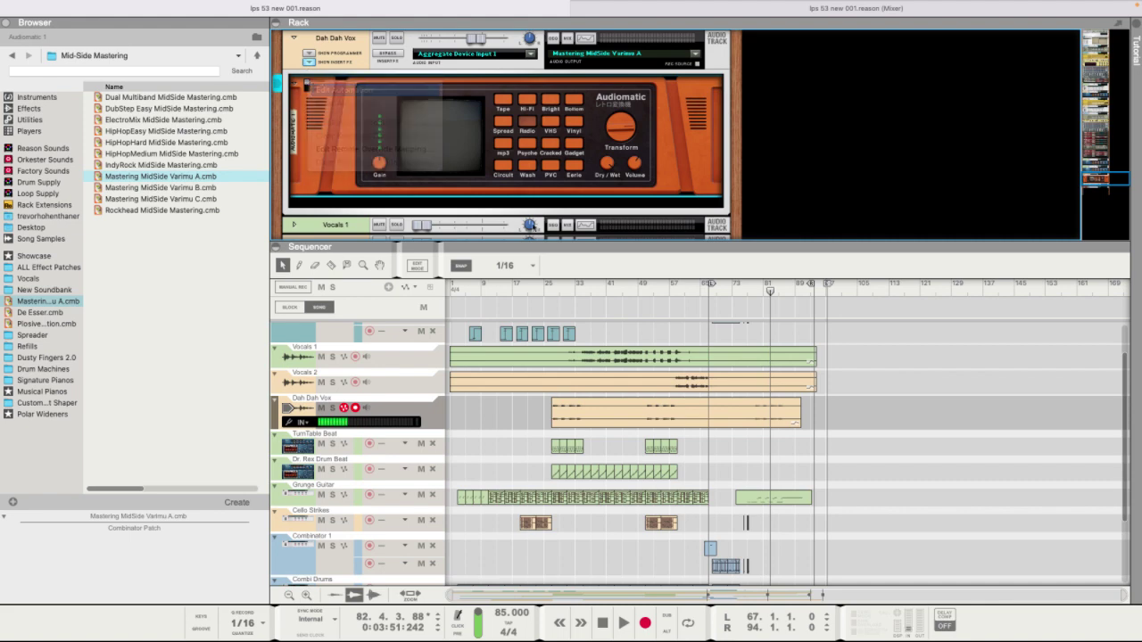
# Record automation switching the Audiomatic on from about bar 77 and extend its clip to the end of the Dah Dah Vox clip.
pyautogui.click(748, 285)
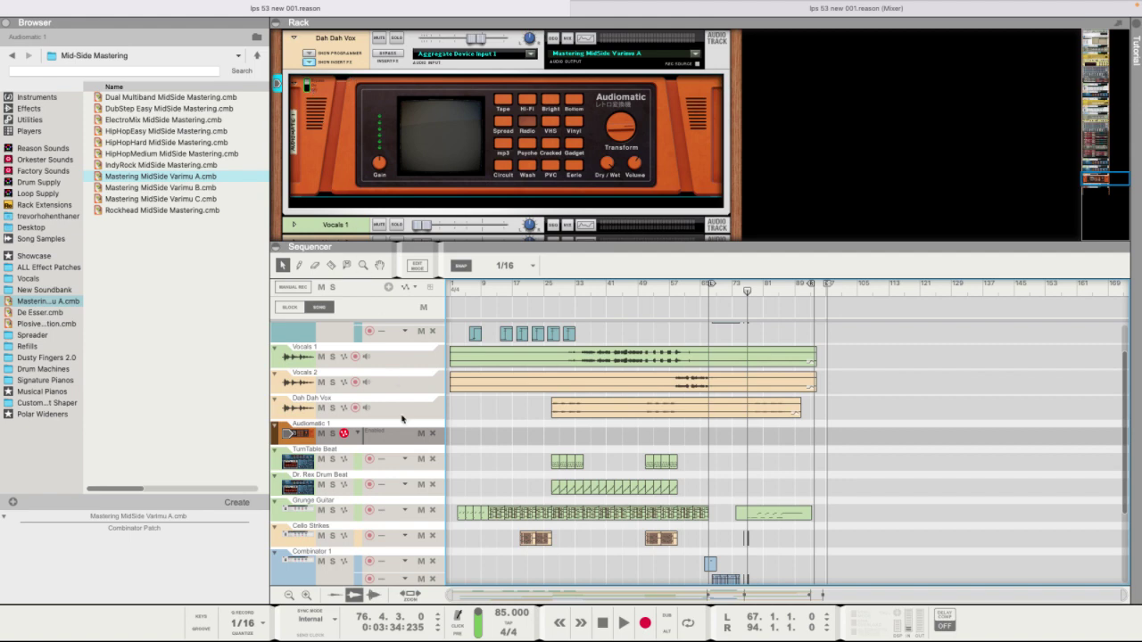
pyautogui.scroll(2, 403, 412)
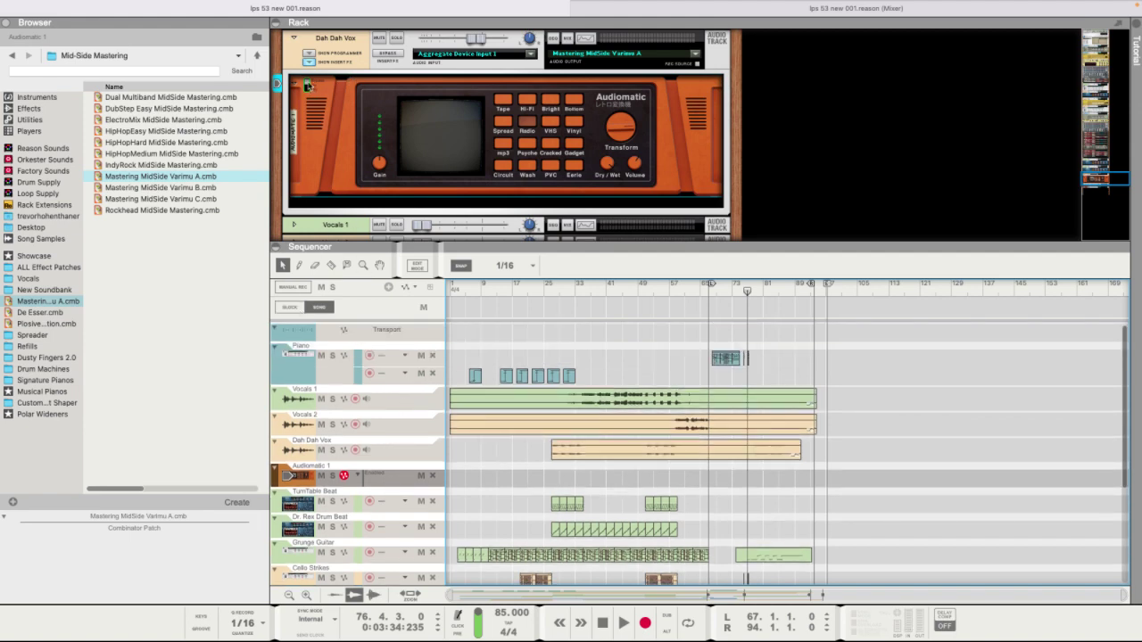
pyautogui.click(623, 622)
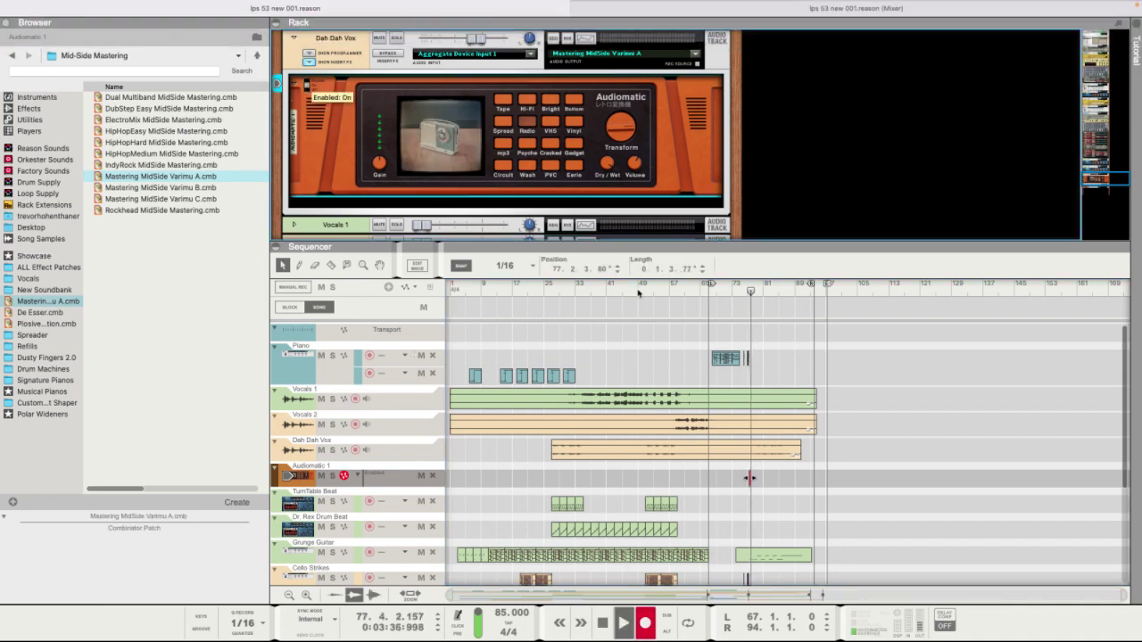
pyautogui.press('space')
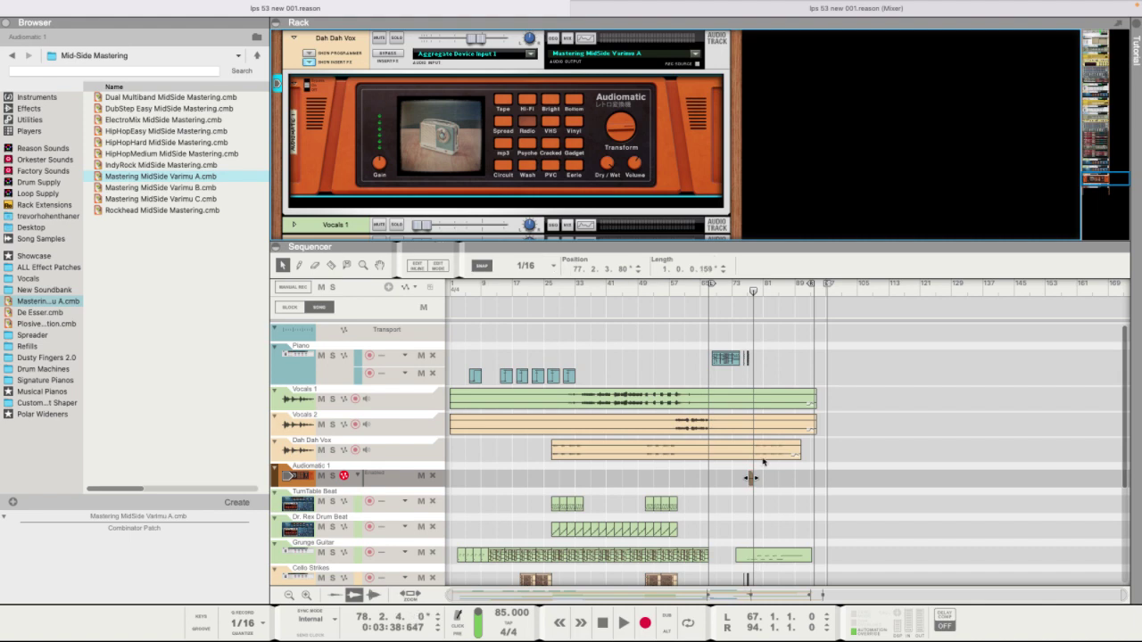
pyautogui.moveTo(752, 478); pyautogui.dragTo(802, 478)
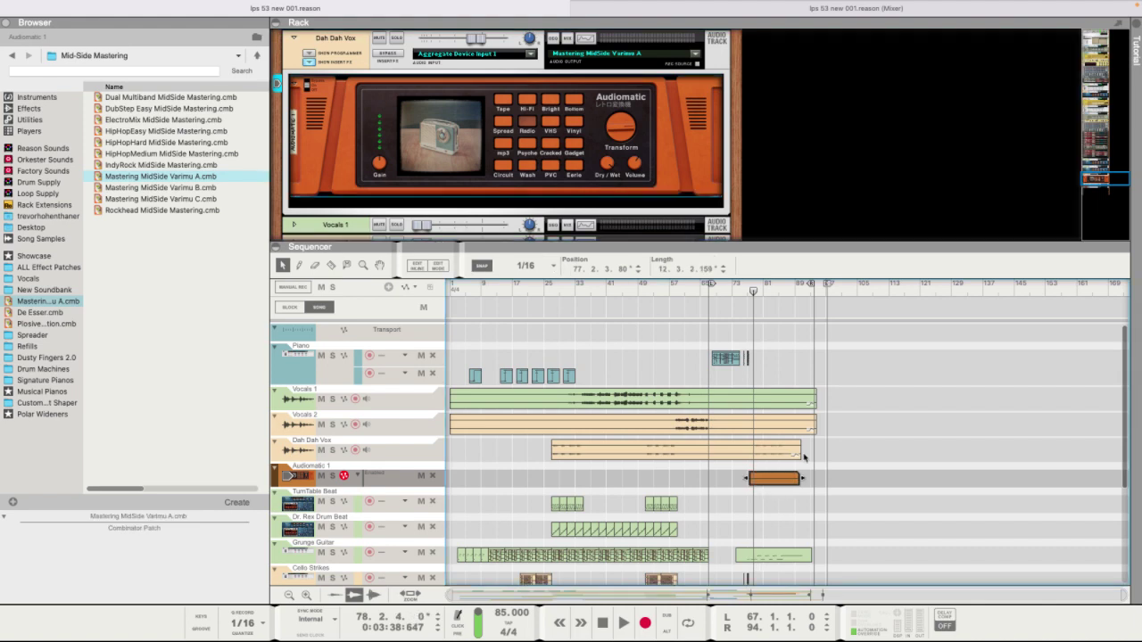
# Play the song from about bar 30 and check the Dah Dah Vox channel in the main mixer.
pyautogui.click(623, 623)
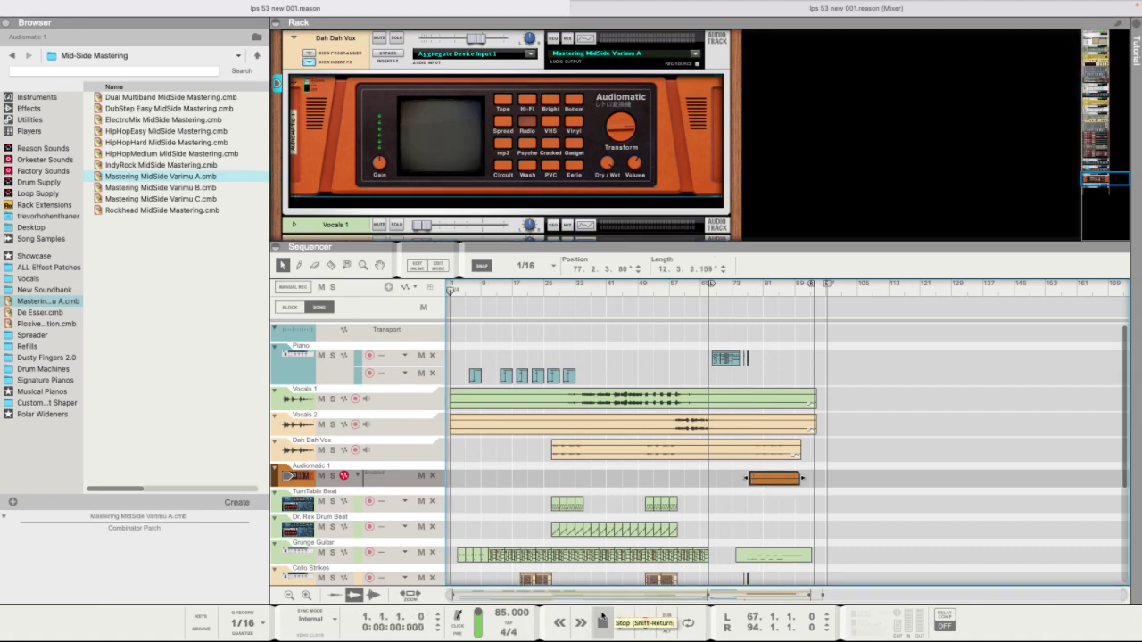
pyautogui.click(565, 291)
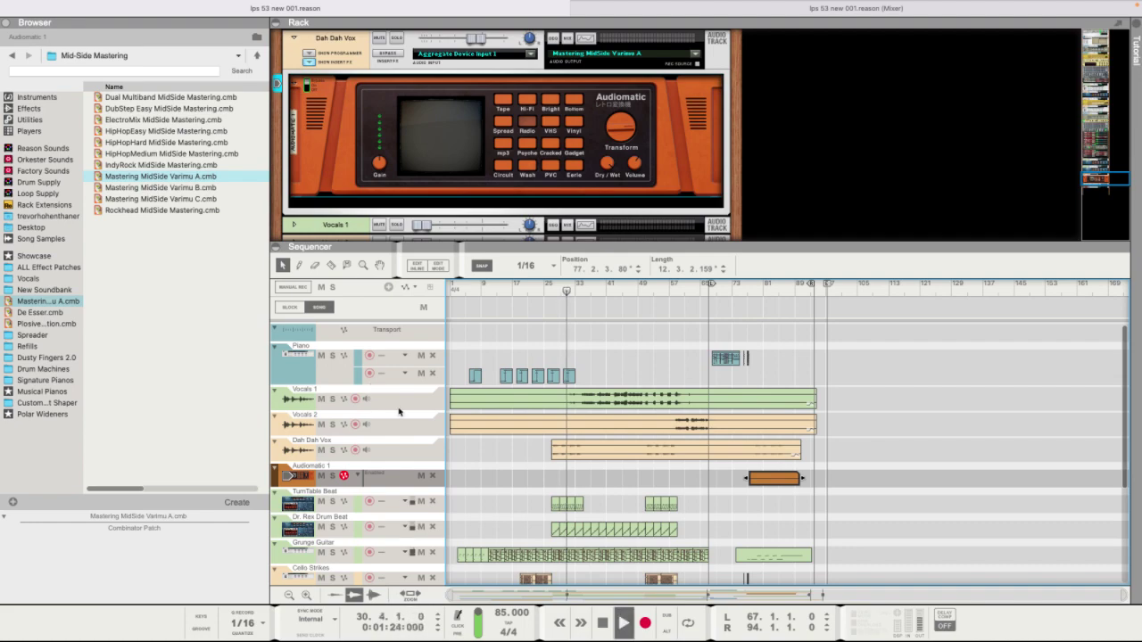
pyautogui.moveTo(744, 9)
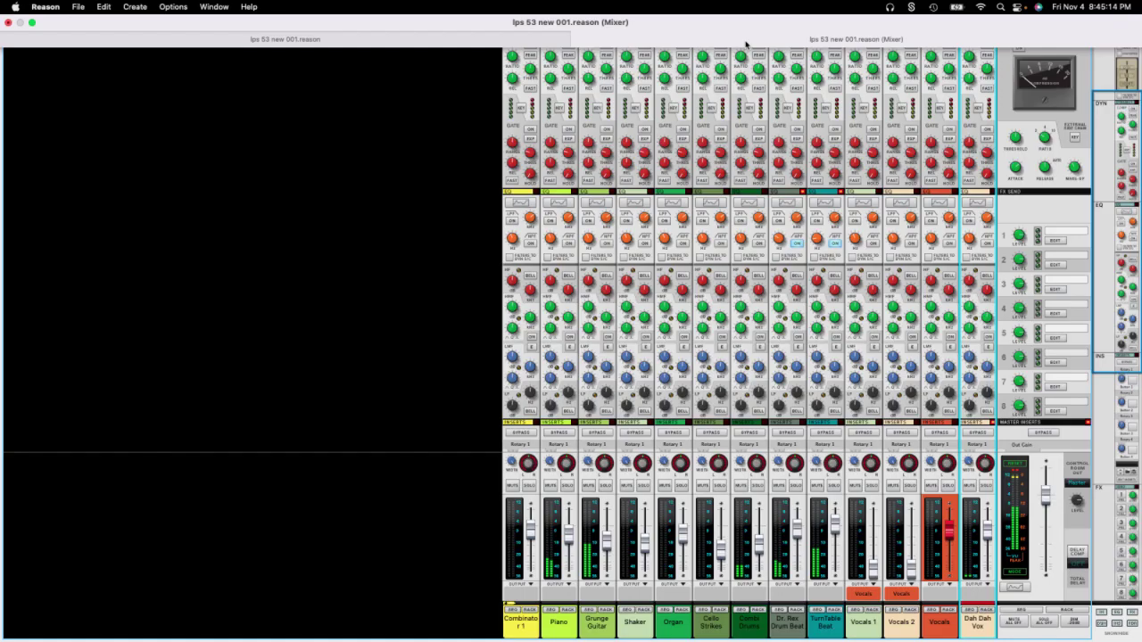
pyautogui.click(743, 39)
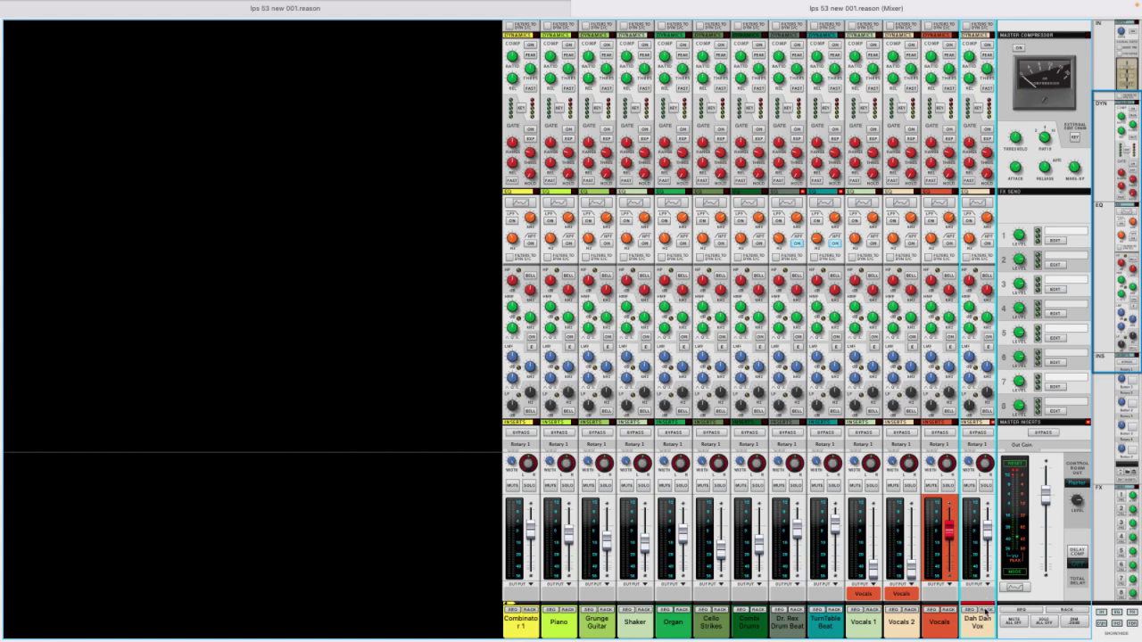
pyautogui.scroll(4, 948, 31)
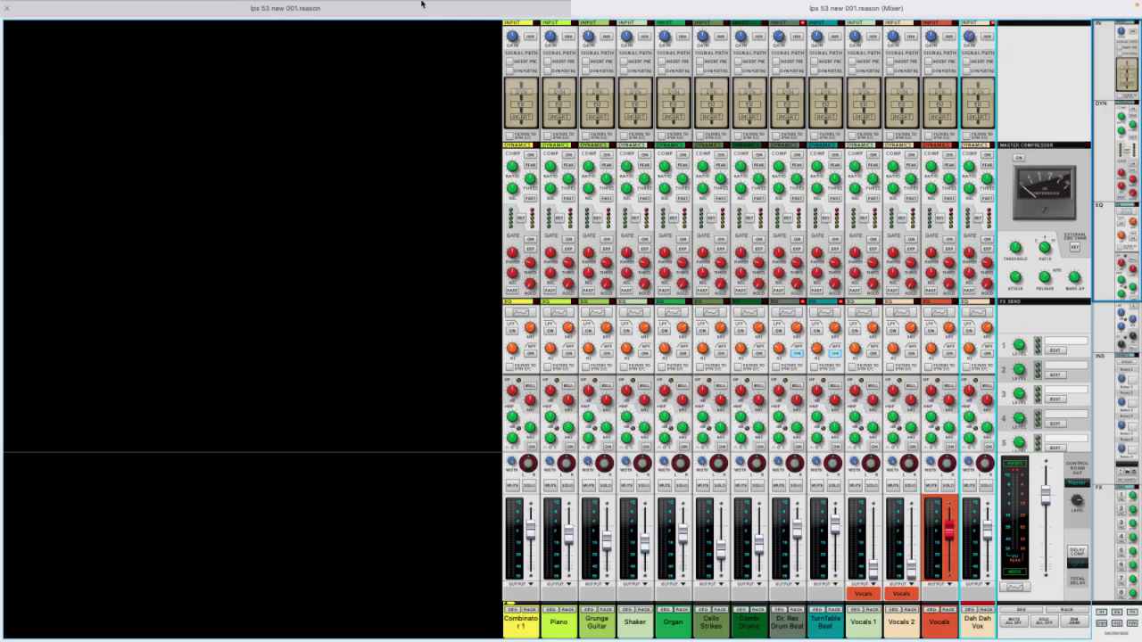
# Return to the sequencer and play the song from about bar 79 to hear the automated Audiomatic section.
pyautogui.moveTo(421, 7)
pyautogui.click(423, 37)
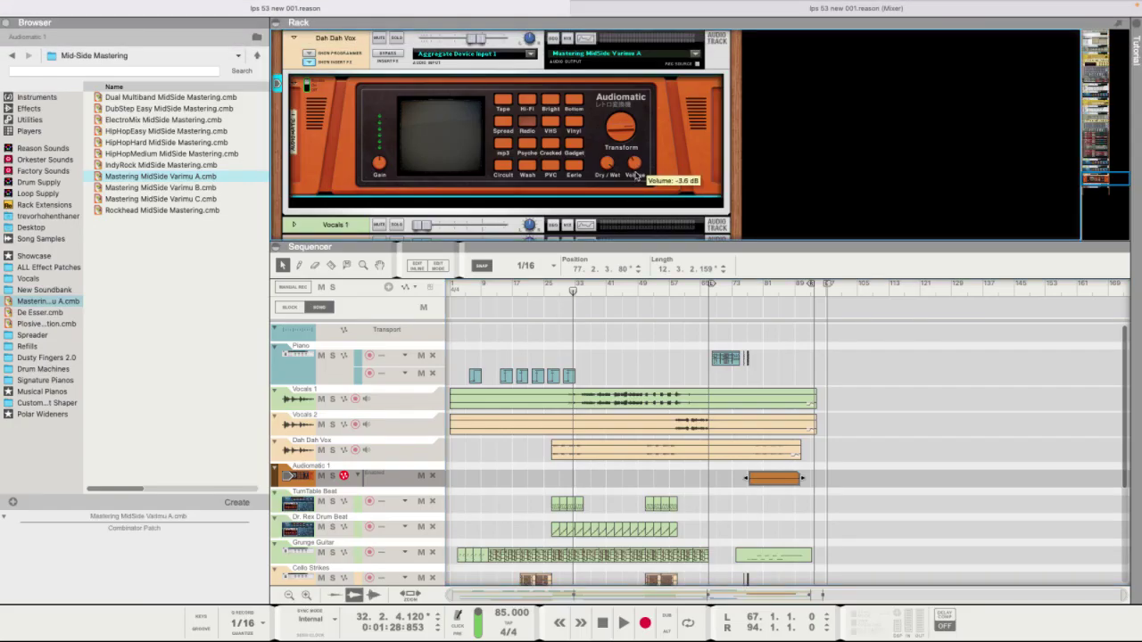
pyautogui.click(752, 286)
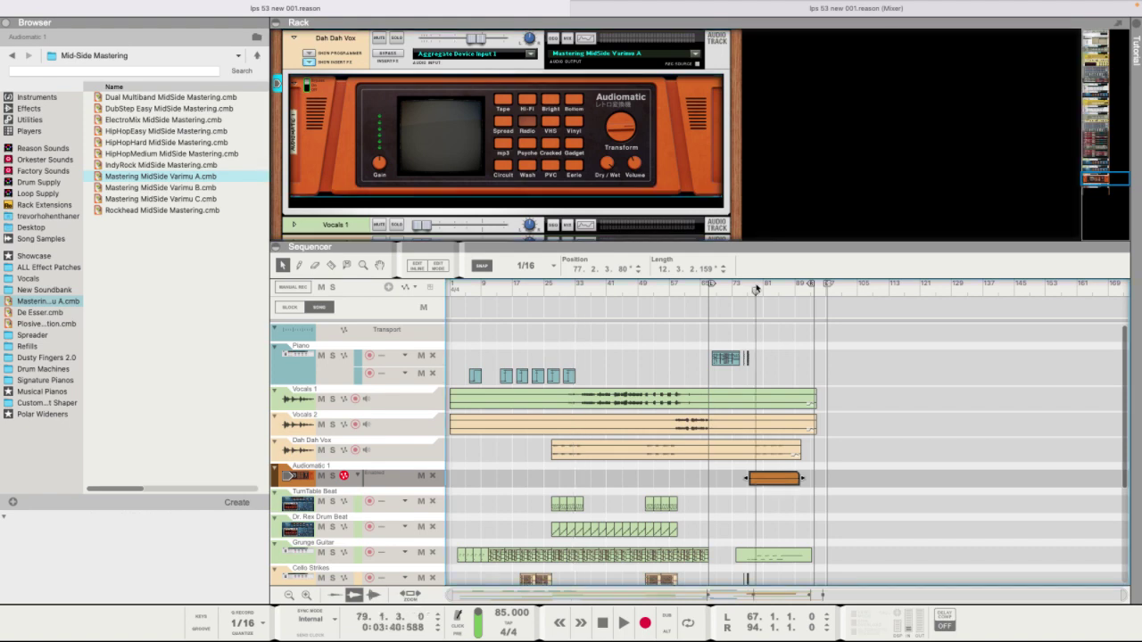
pyautogui.press('space')
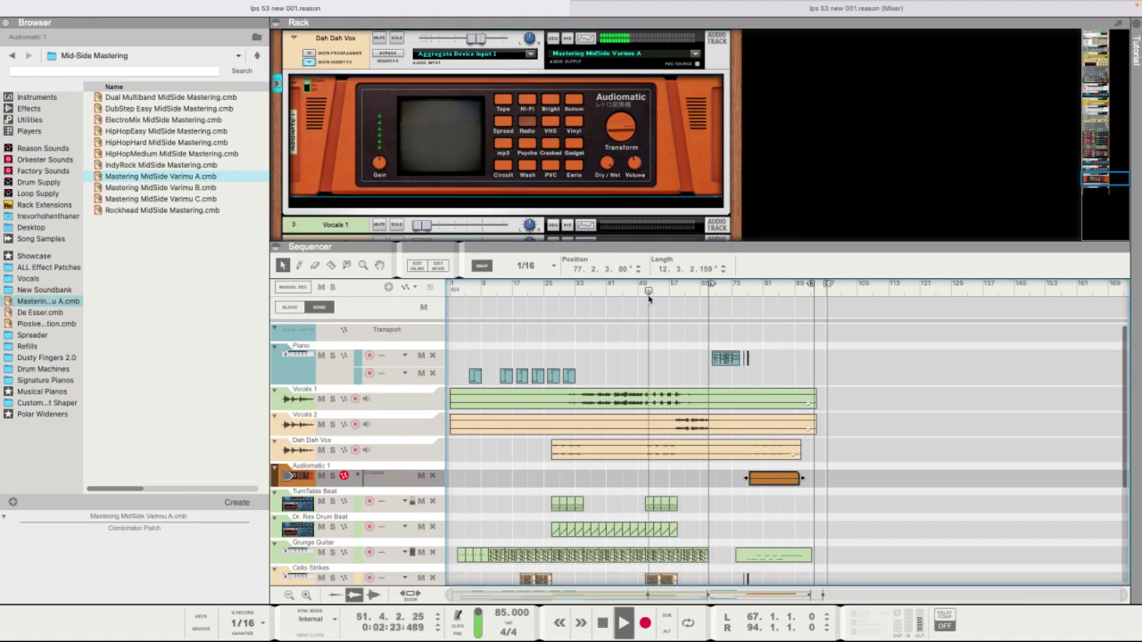
# Play the song from about bar 52 and raise the Dah Dah Vox level to about 0.91 dB in the mixer.
pyautogui.click(651, 293)
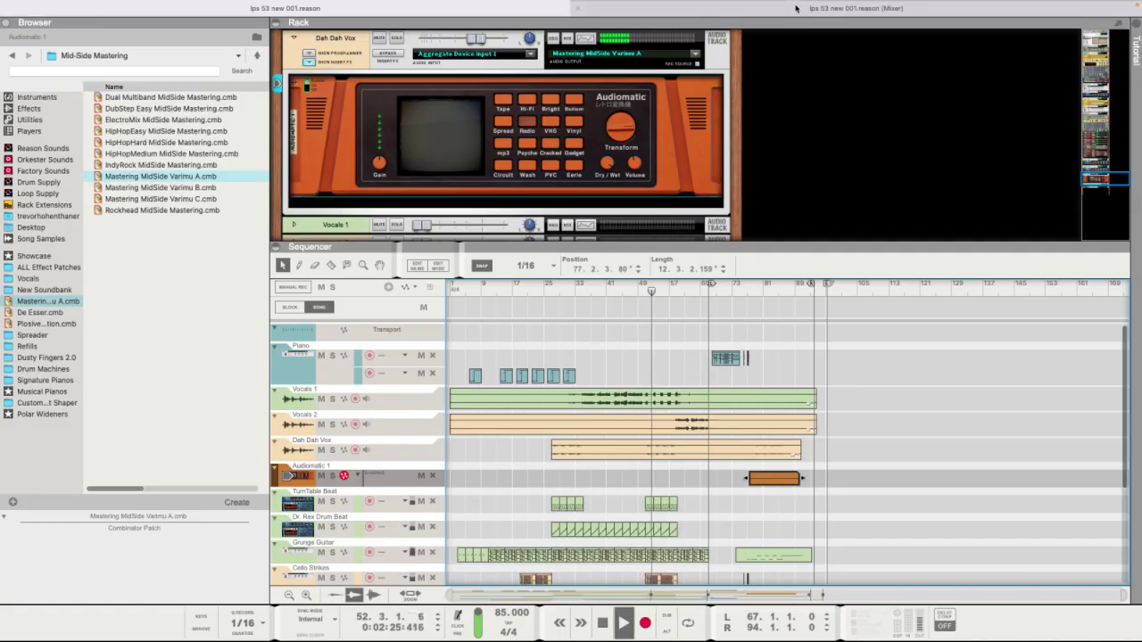
pyautogui.press('F5')
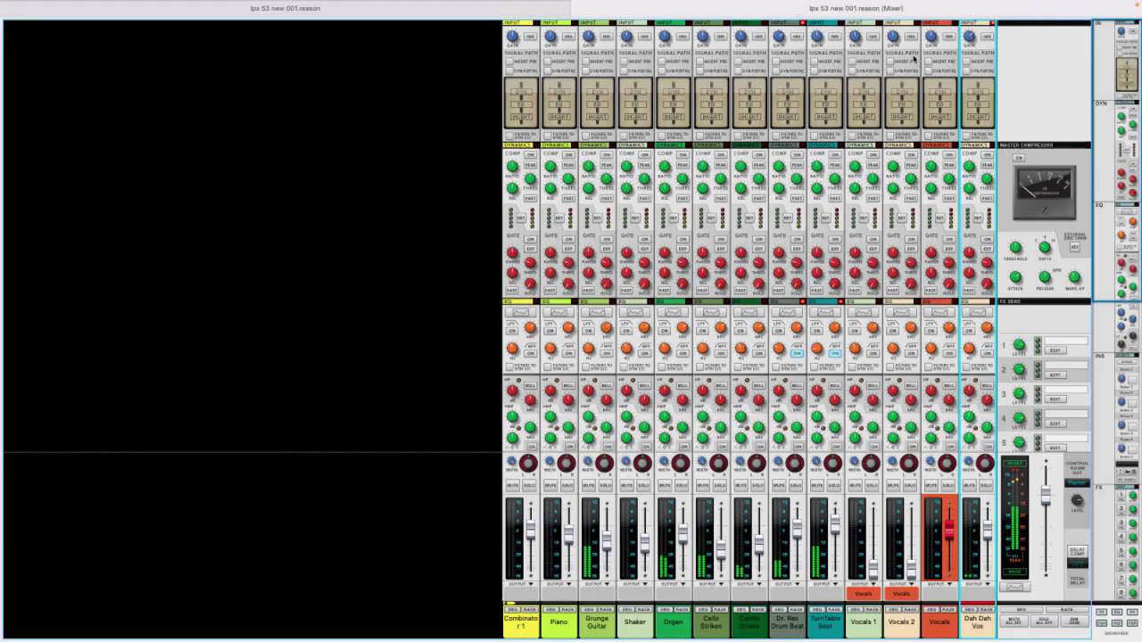
pyautogui.moveTo(987, 520); pyautogui.dragTo(985, 530)
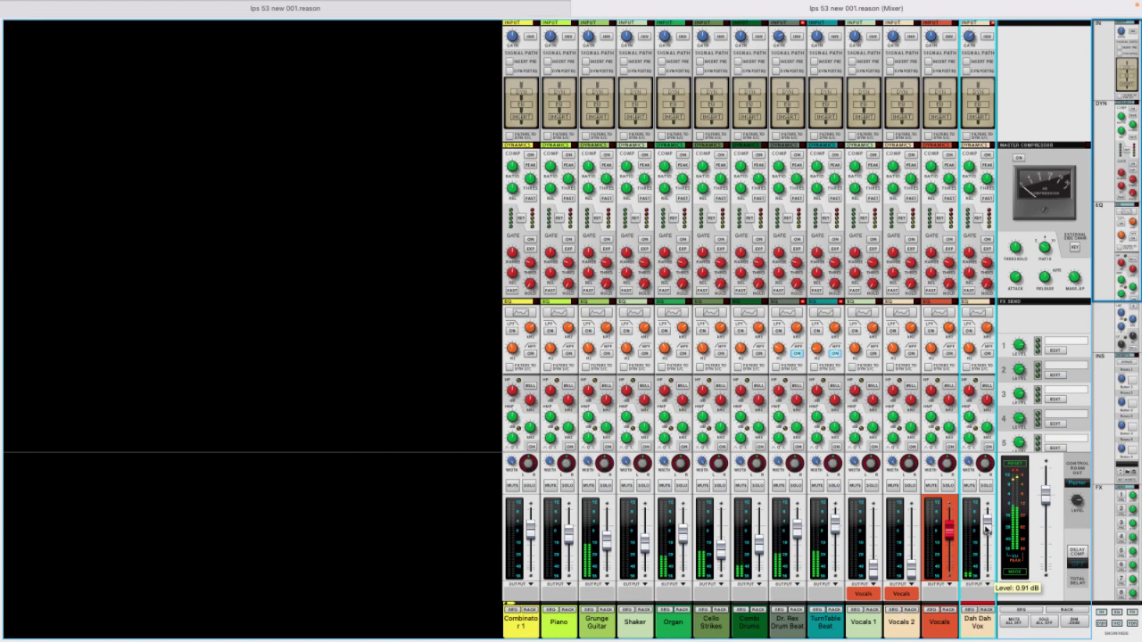
# Return from the mixer to the rack and sequencer and select the Dah Dah Vox device in the rack.
pyautogui.scroll(-3, 989, 337)
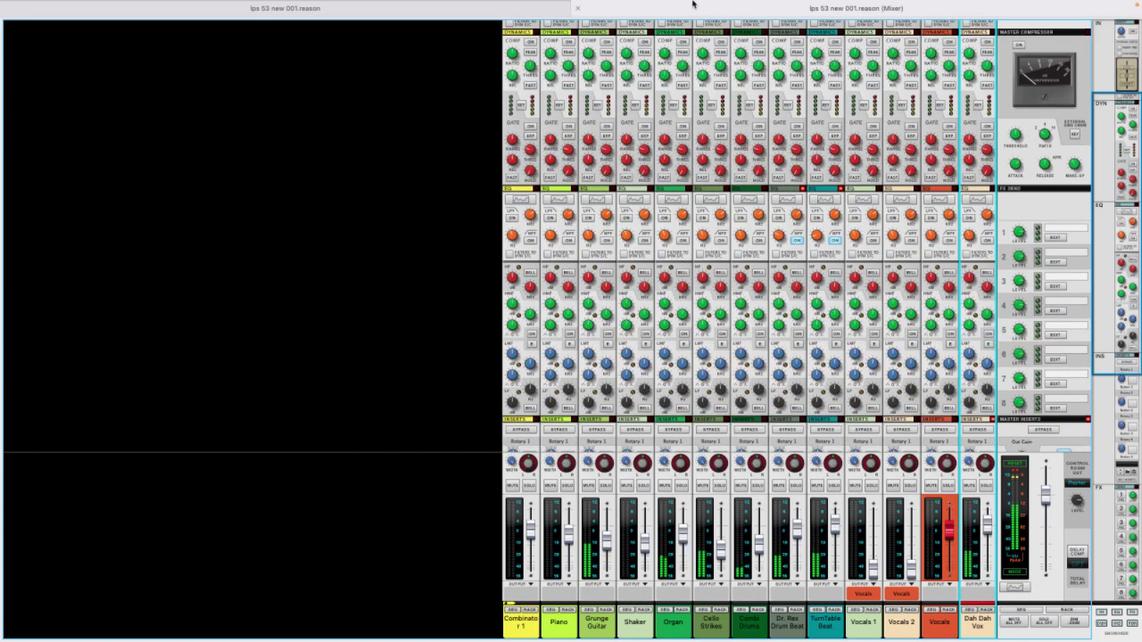
pyautogui.moveTo(693, 5)
pyautogui.click(525, 39)
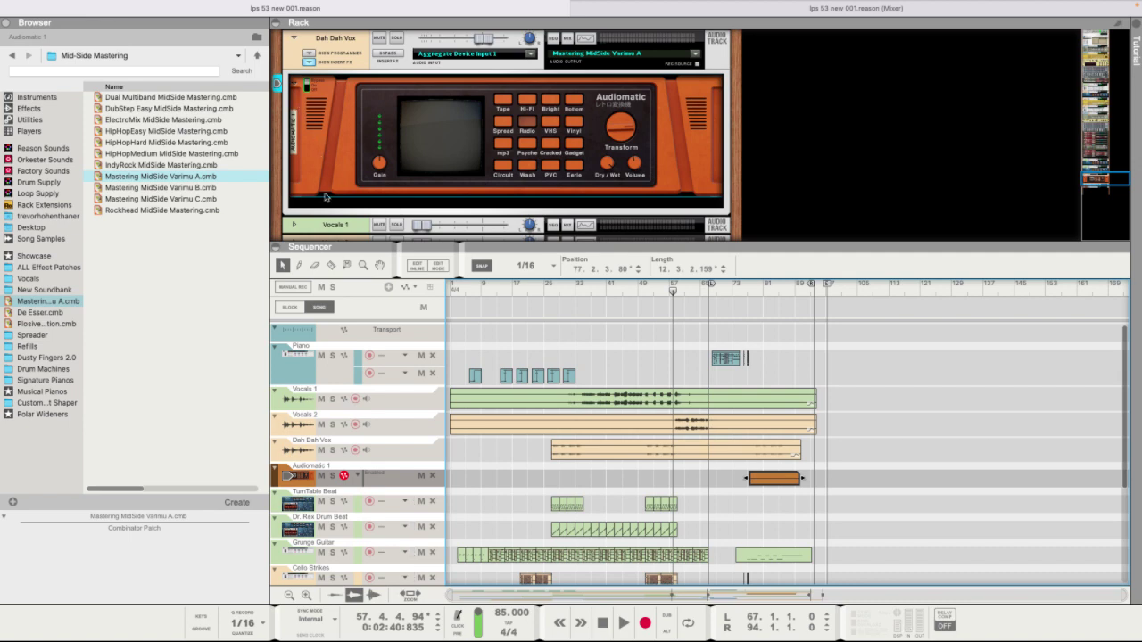
pyautogui.click(325, 208)
pyautogui.rightClick(325, 208)
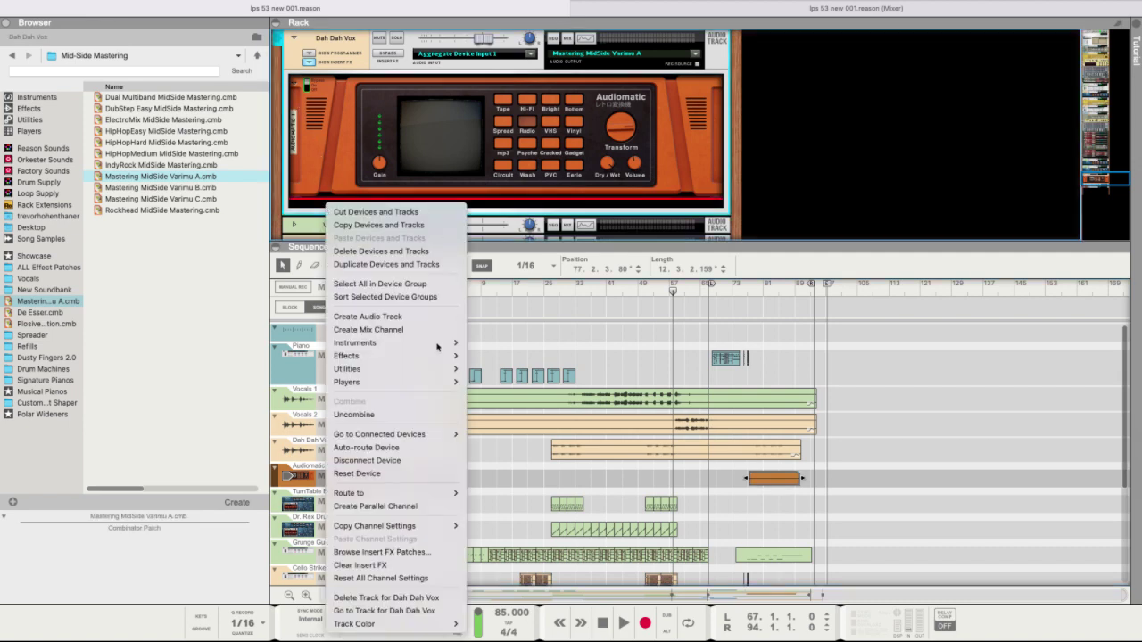
pyautogui.click(567, 251)
pyautogui.click(118, 11)
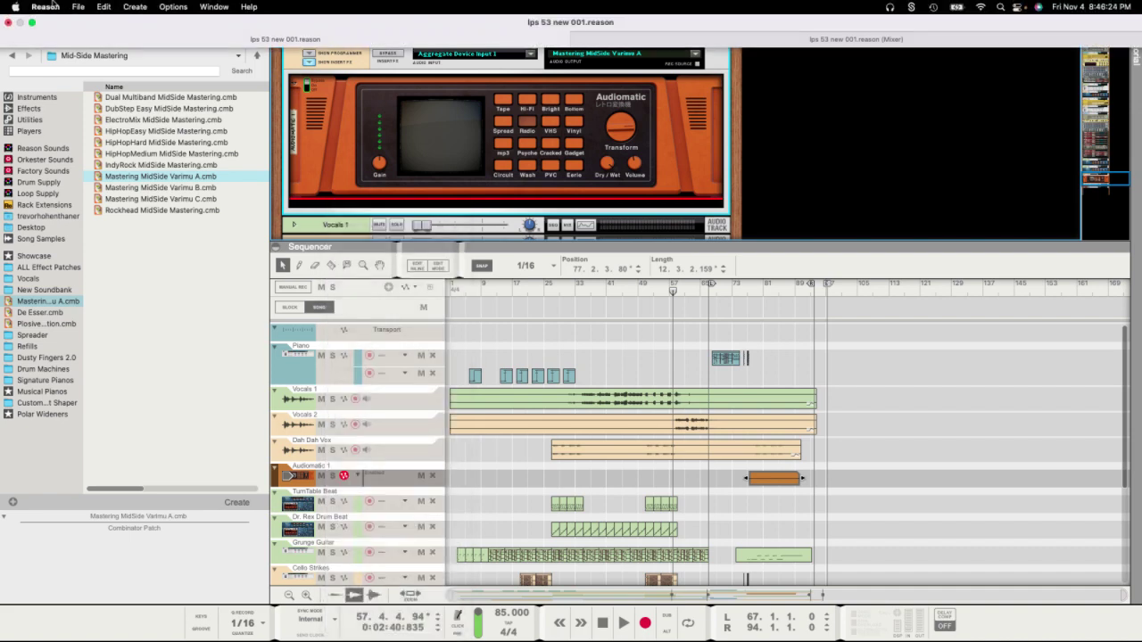
# Check the audio device, sample rate and buffer size in the audio preferences and close them.
pyautogui.click(46, 7)
pyautogui.click(51, 44)
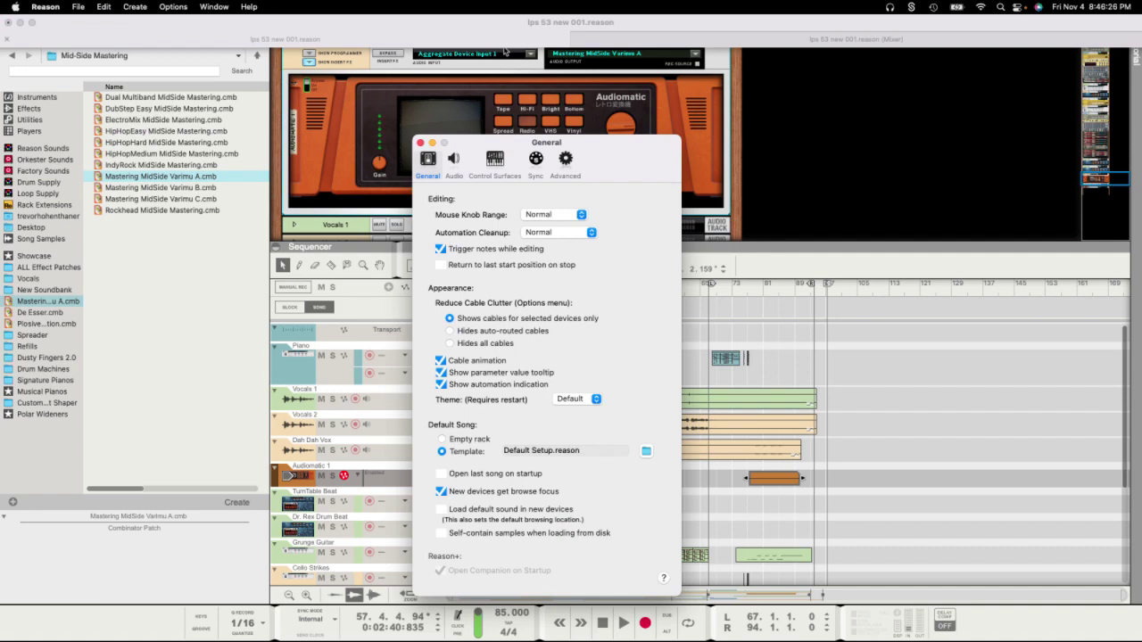
pyautogui.click(454, 160)
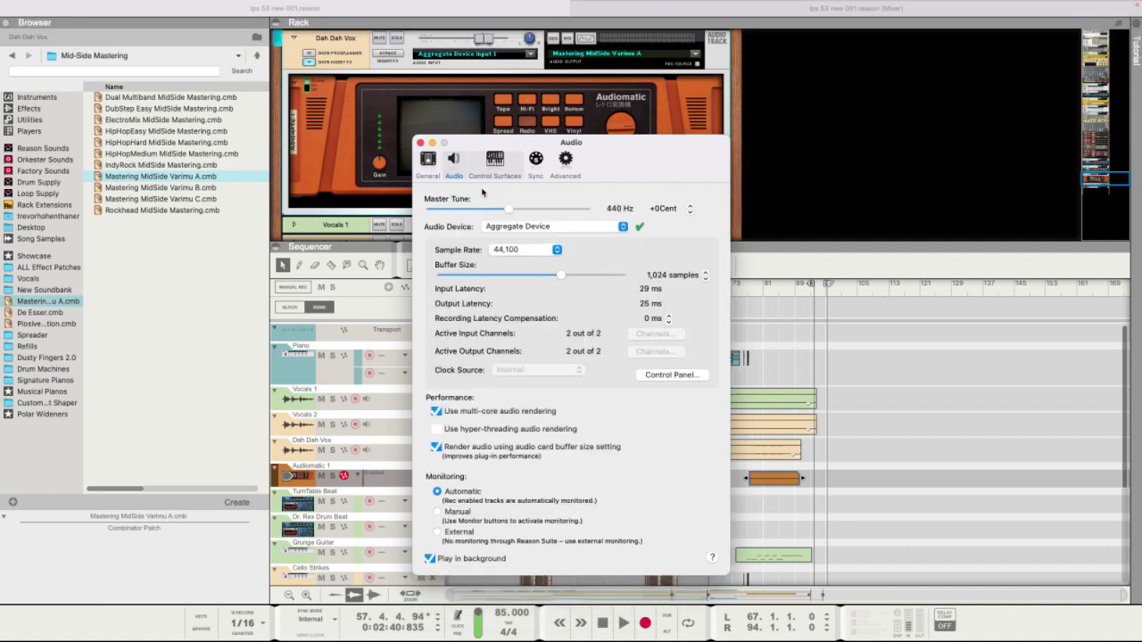
pyautogui.click(421, 148)
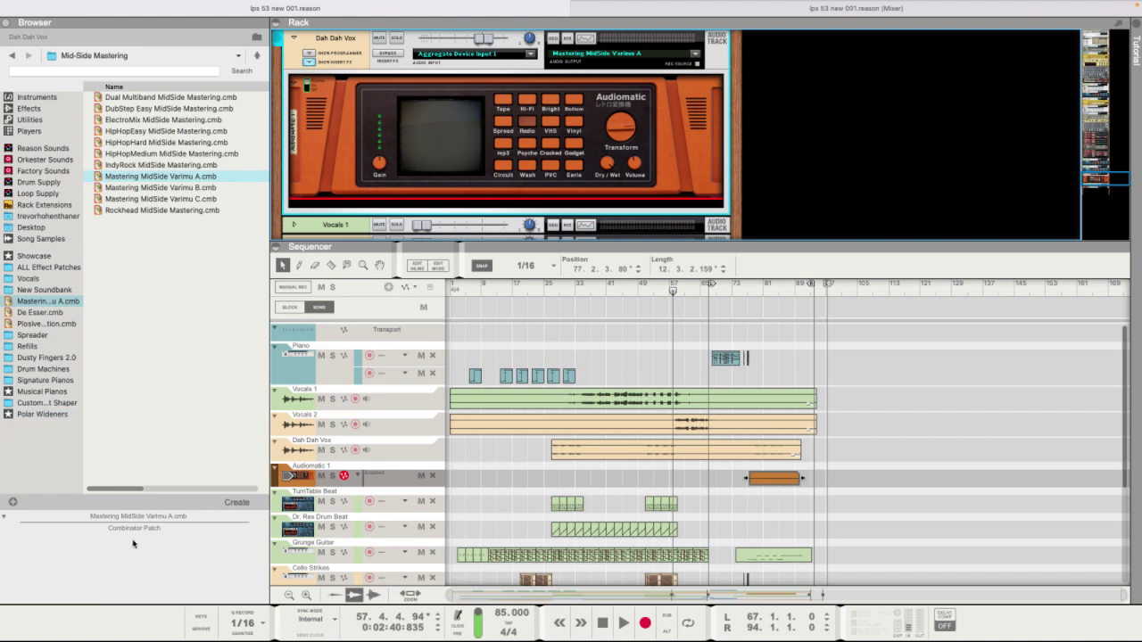
# Play the song briefly from about bar 57 to test the sound, and return the playhead to bar 1.
pyautogui.press('space')
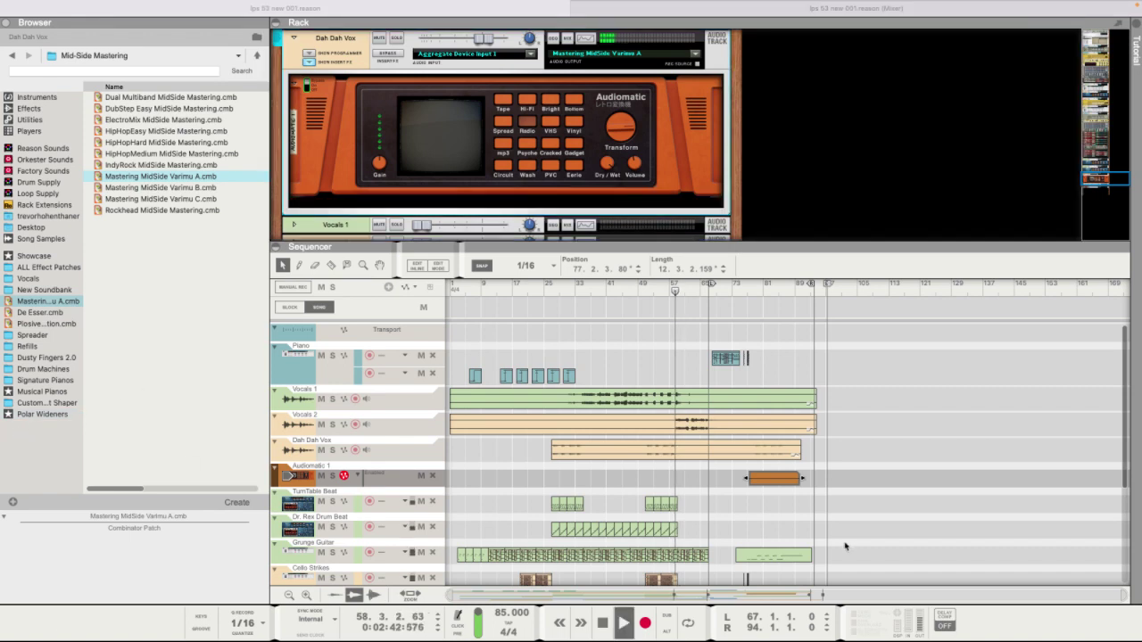
pyautogui.press('space')
pyautogui.click(603, 623)
# Open the audio preferences and switch the audio device to C27F398.
pyautogui.click(47, 7)
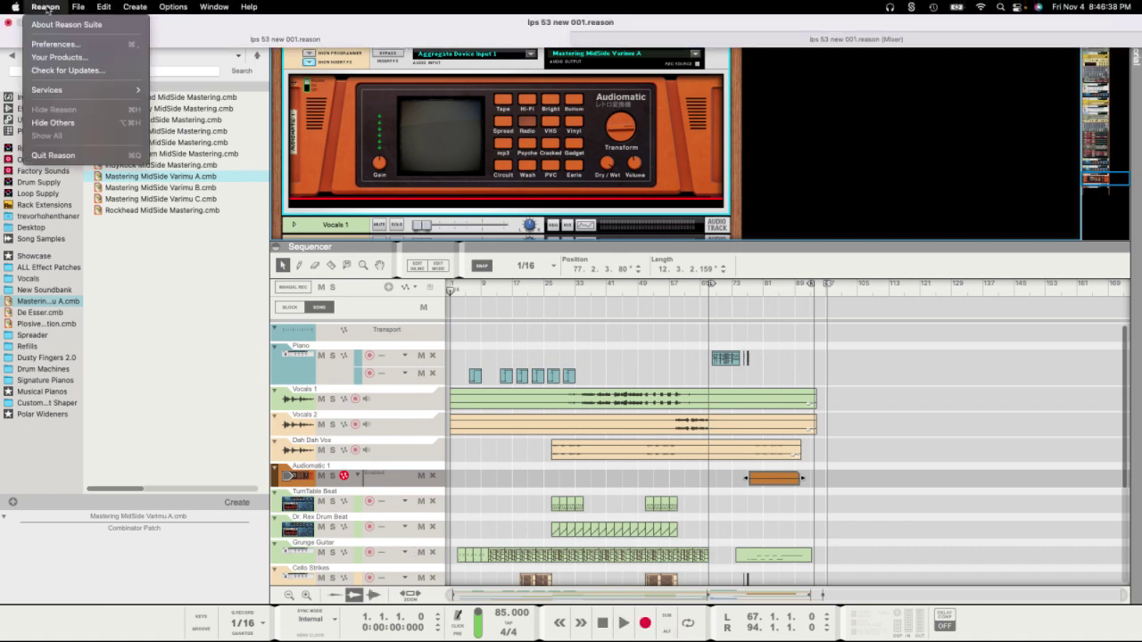
pyautogui.click(53, 44)
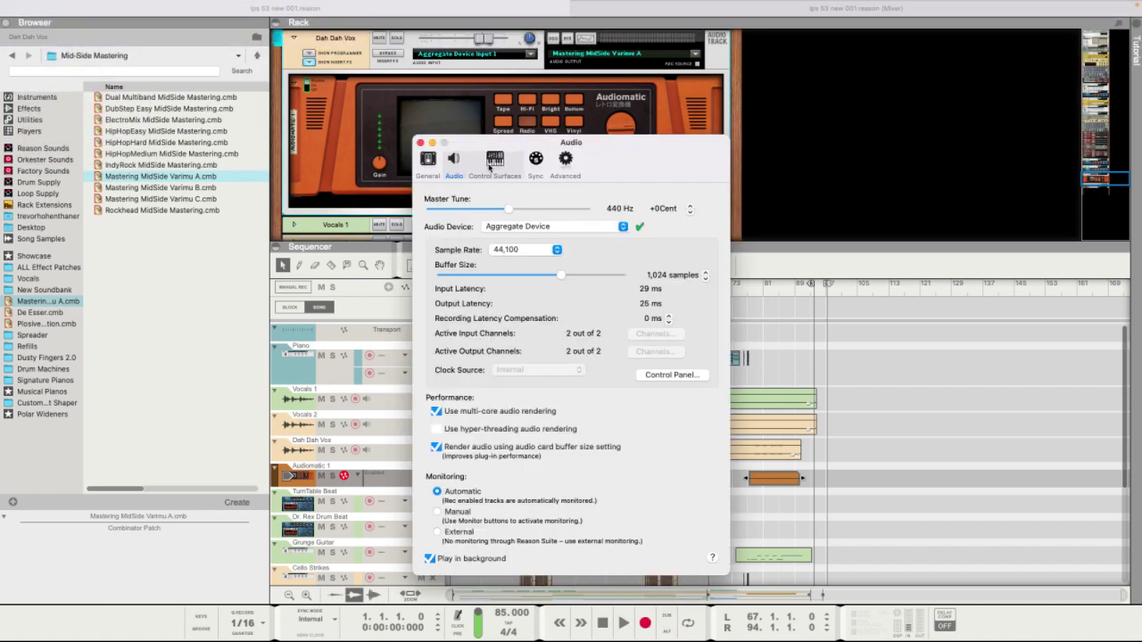
pyautogui.click(563, 230)
pyautogui.click(546, 241)
pyautogui.click(547, 230)
pyautogui.click(548, 227)
pyautogui.click(556, 207)
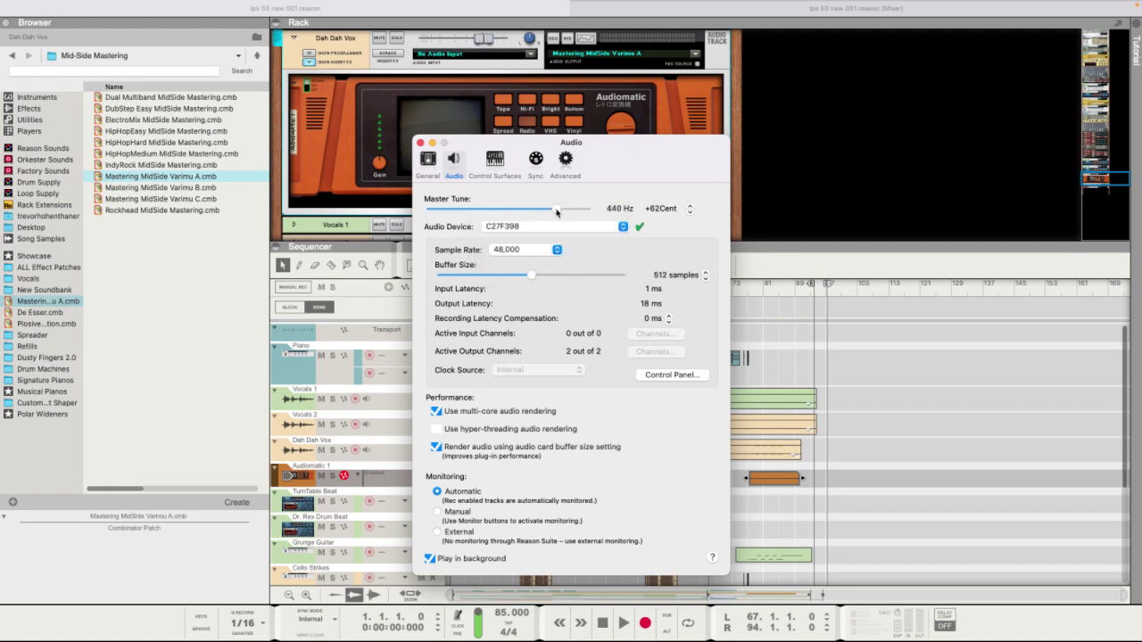
pyautogui.click(523, 208)
pyautogui.moveTo(522, 210); pyautogui.dragTo(509, 211)
# Switch the audio device back to Aggregate Device and close the preferences.
pyautogui.click(518, 228)
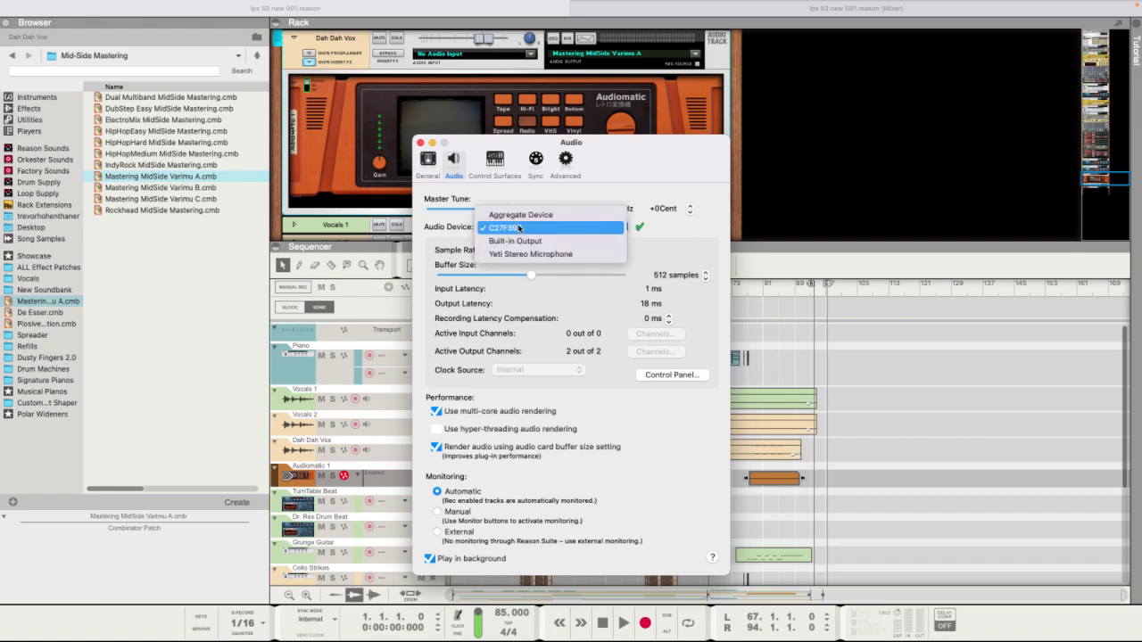
pyautogui.click(534, 214)
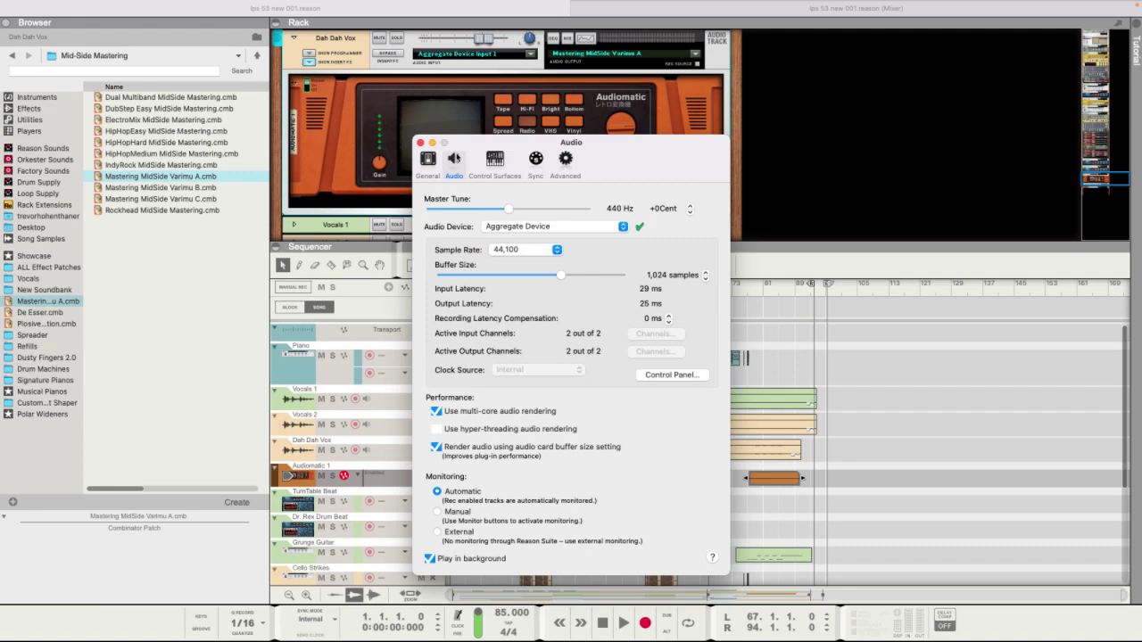
pyautogui.click(420, 142)
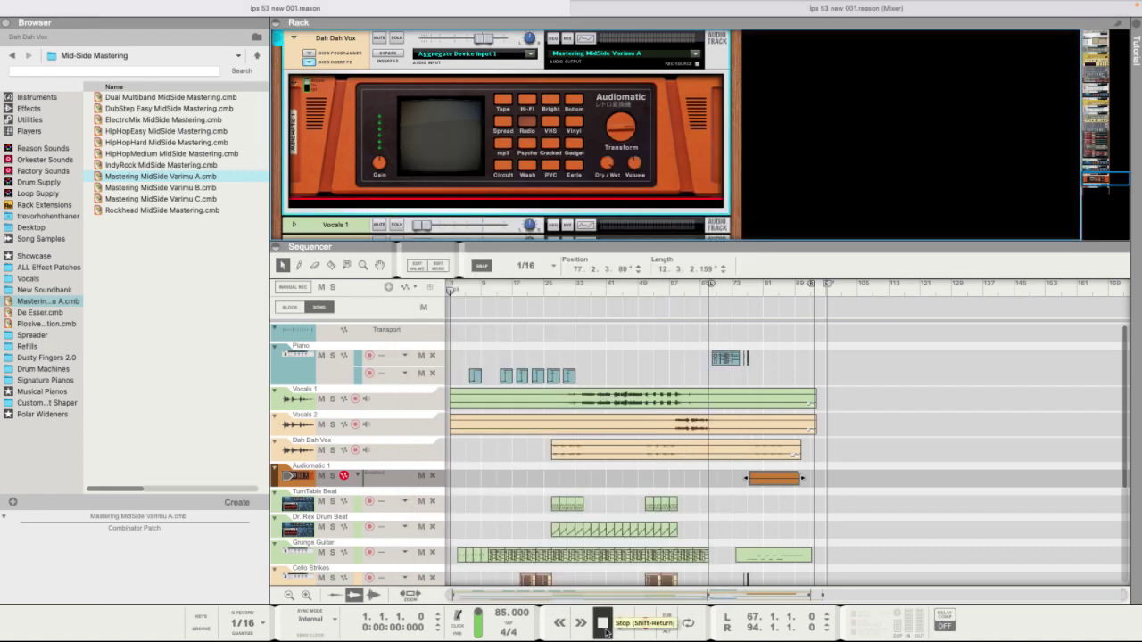
# Play the song from bar 1 past bar 13 to check the sound, and return the playhead to the start.
pyautogui.press('space')
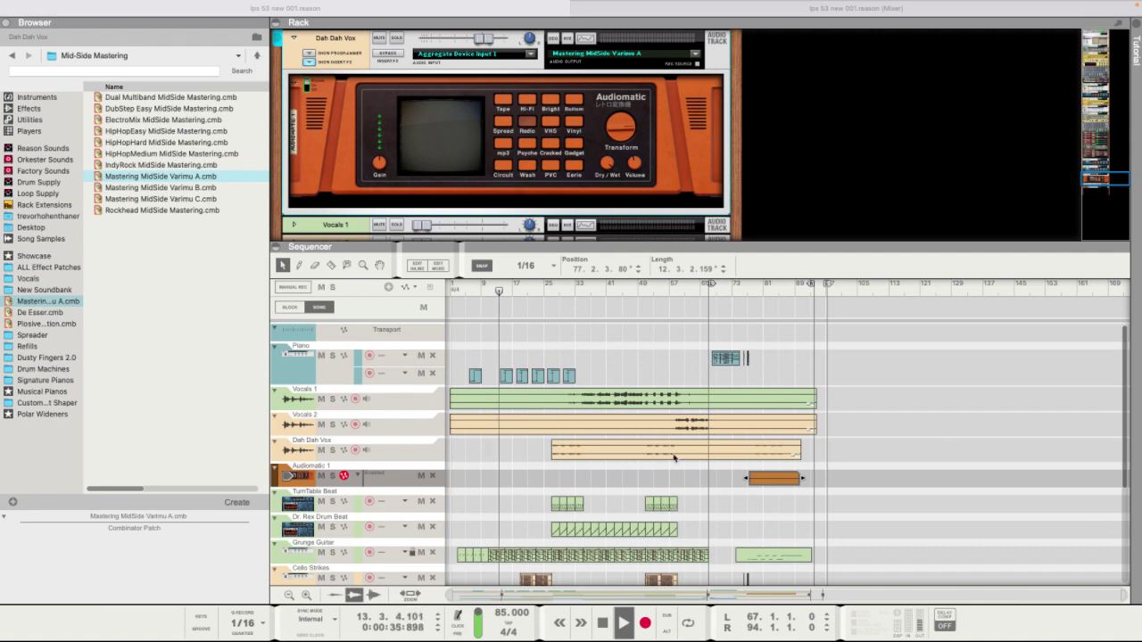
pyautogui.click(602, 622)
pyautogui.click(603, 622)
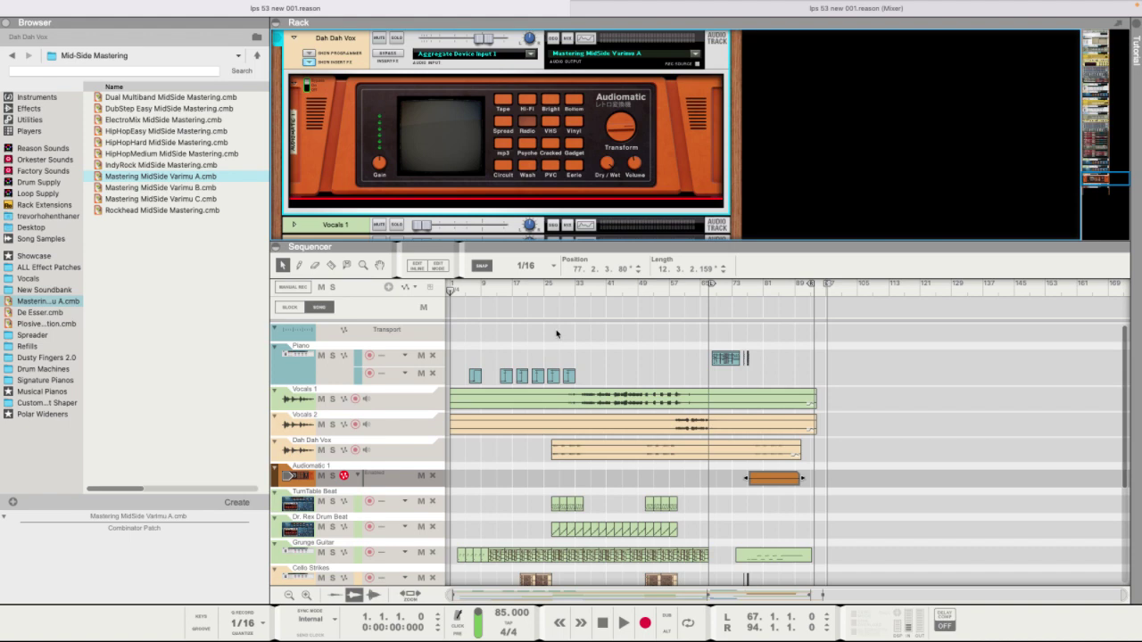
# Add an MClass Compressor and an MClass Maximizer to the Dah Dah Vox insert effects.
pyautogui.click(515, 296)
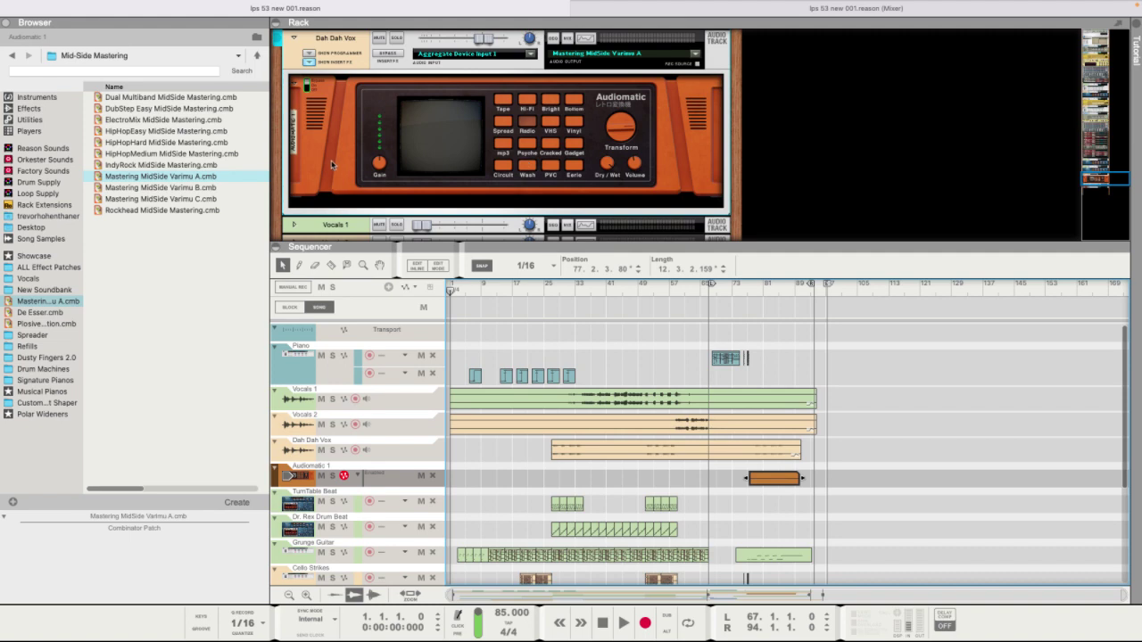
pyautogui.rightClick(319, 199)
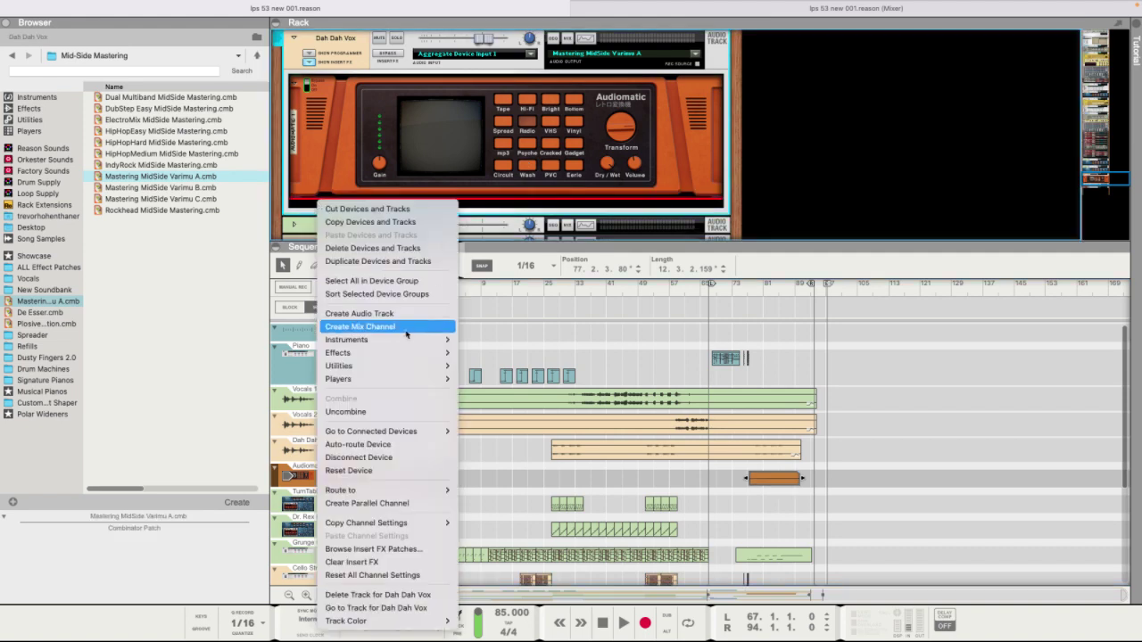
pyautogui.click(480, 267)
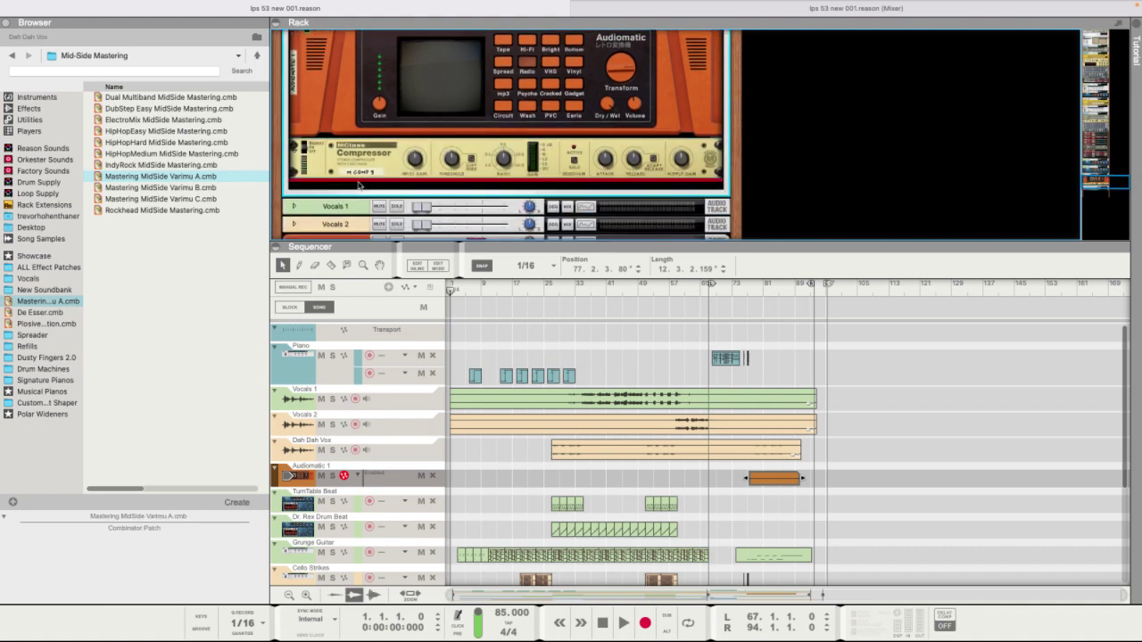
pyautogui.rightClick(358, 184)
pyautogui.moveTo(413, 331)
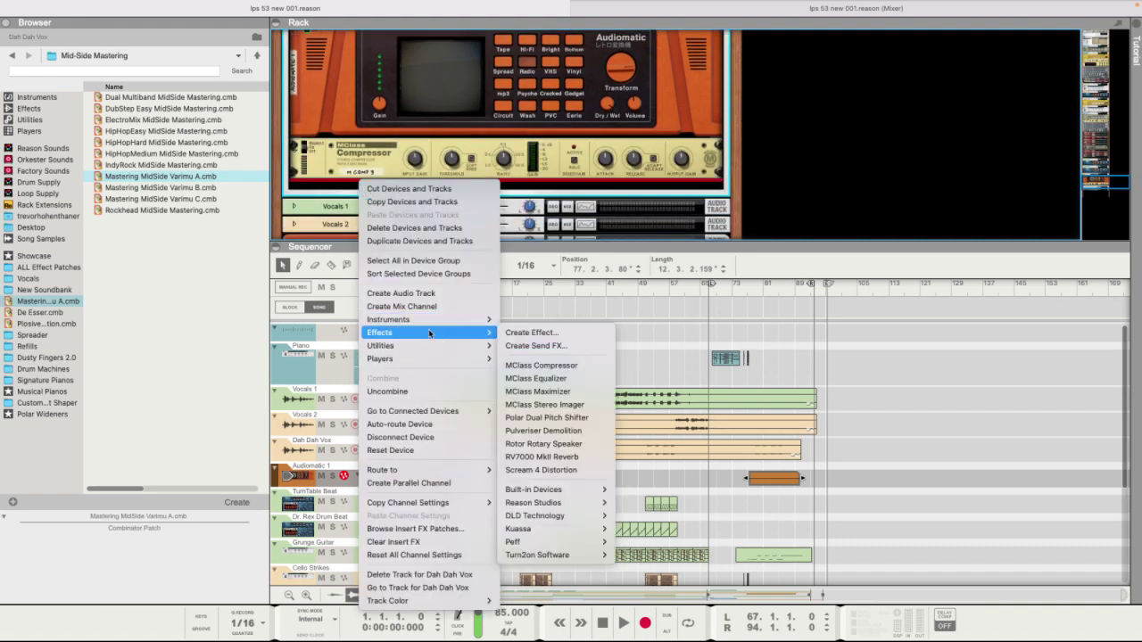
pyautogui.click(558, 391)
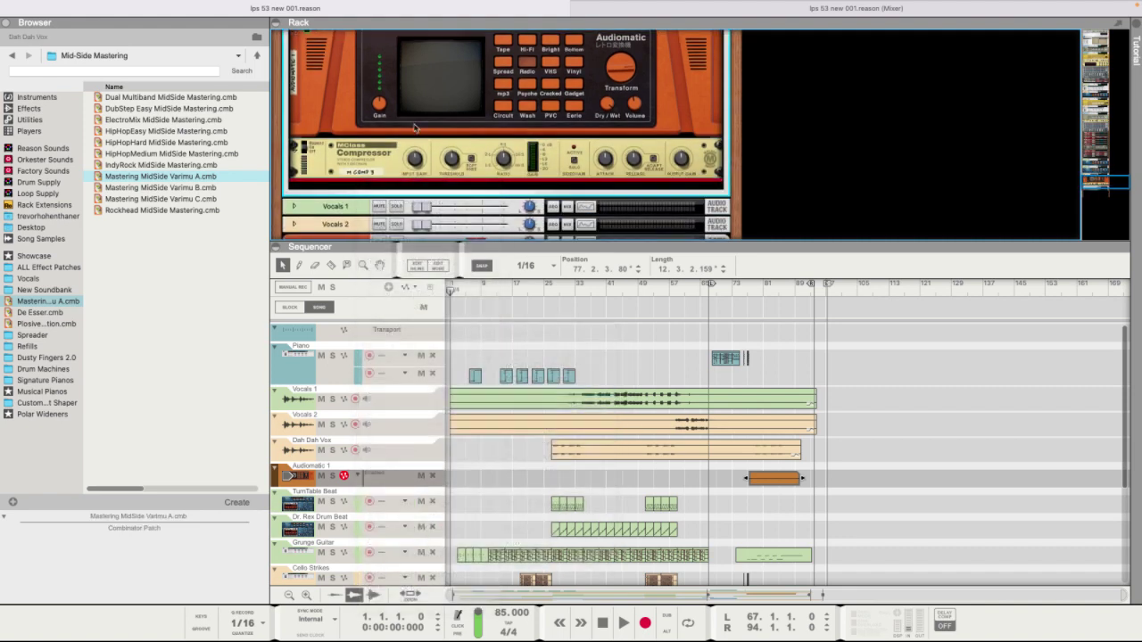
# Place the Audiomatic below the compressor and maximizer, and adjust the compressor's ratio to about 4:1.
pyautogui.moveTo(490, 106); pyautogui.dragTo(506, 197)
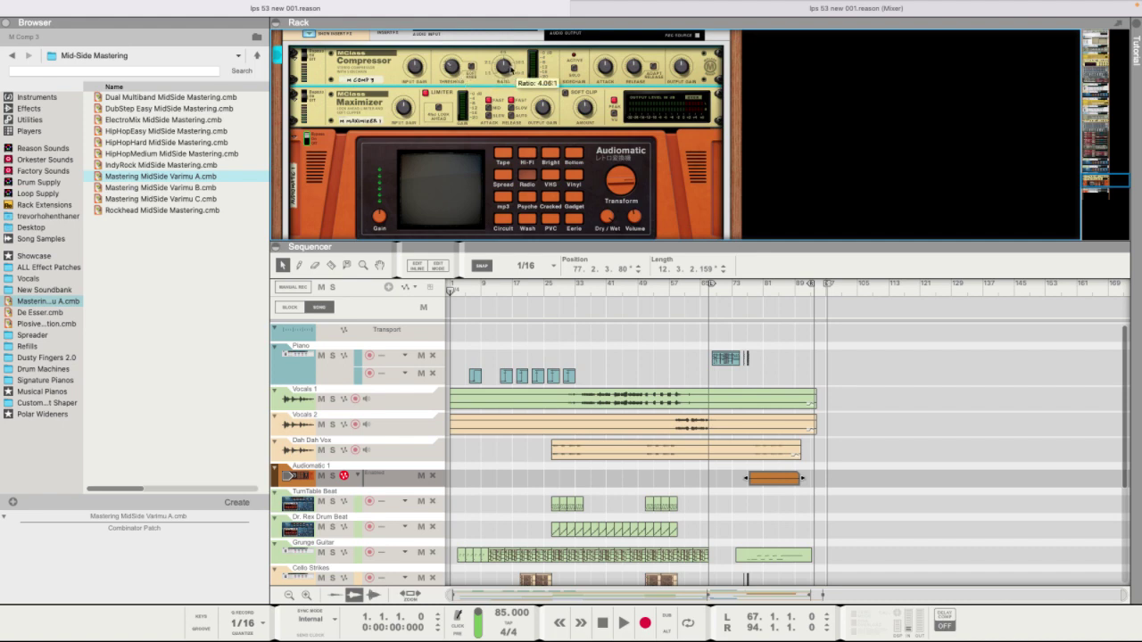
pyautogui.moveTo(510, 54); pyautogui.dragTo(506, 64)
# Add the De Esser and Plosive Protection Combinator patches to the rack below the Dah Dah Vox device.
pyautogui.scroll(-5, 379, 87)
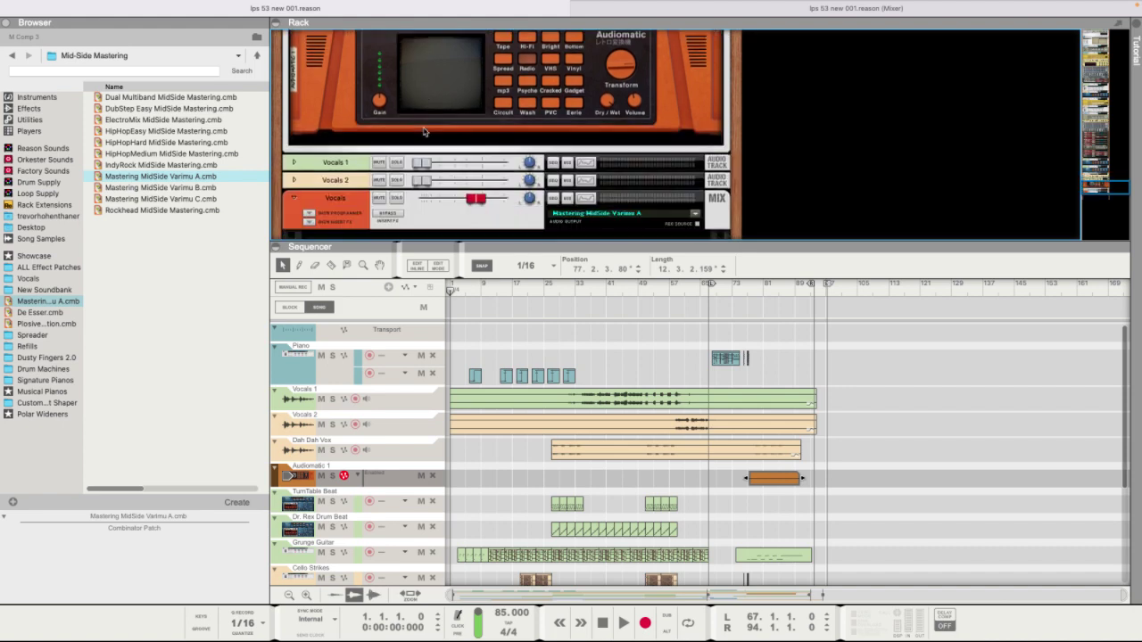
pyautogui.click(284, 99)
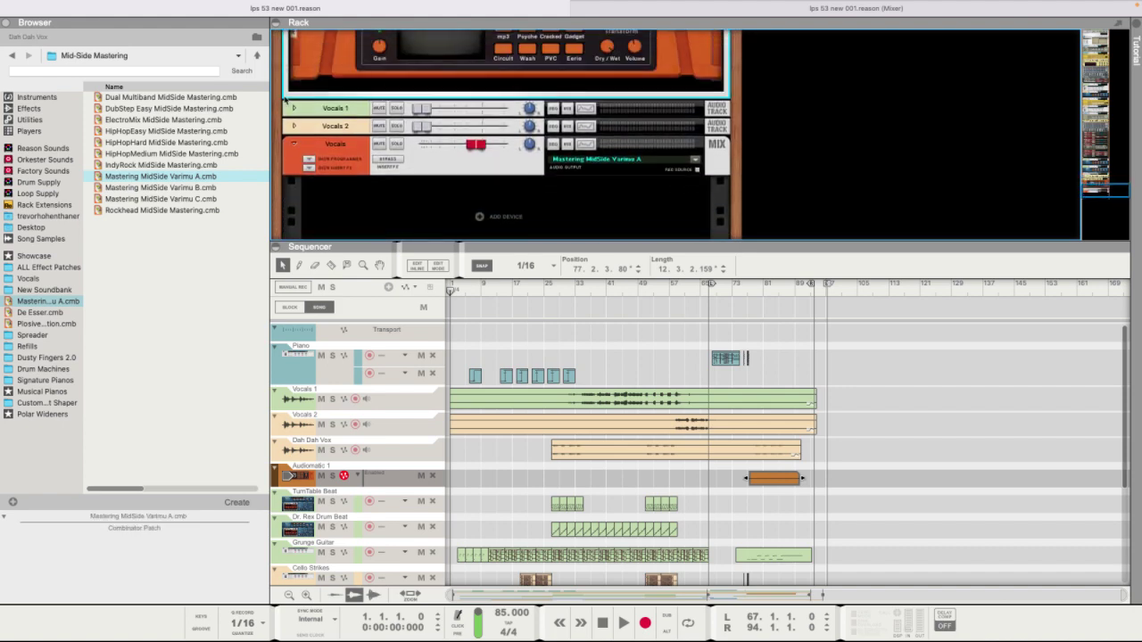
pyautogui.doubleClick(45, 313)
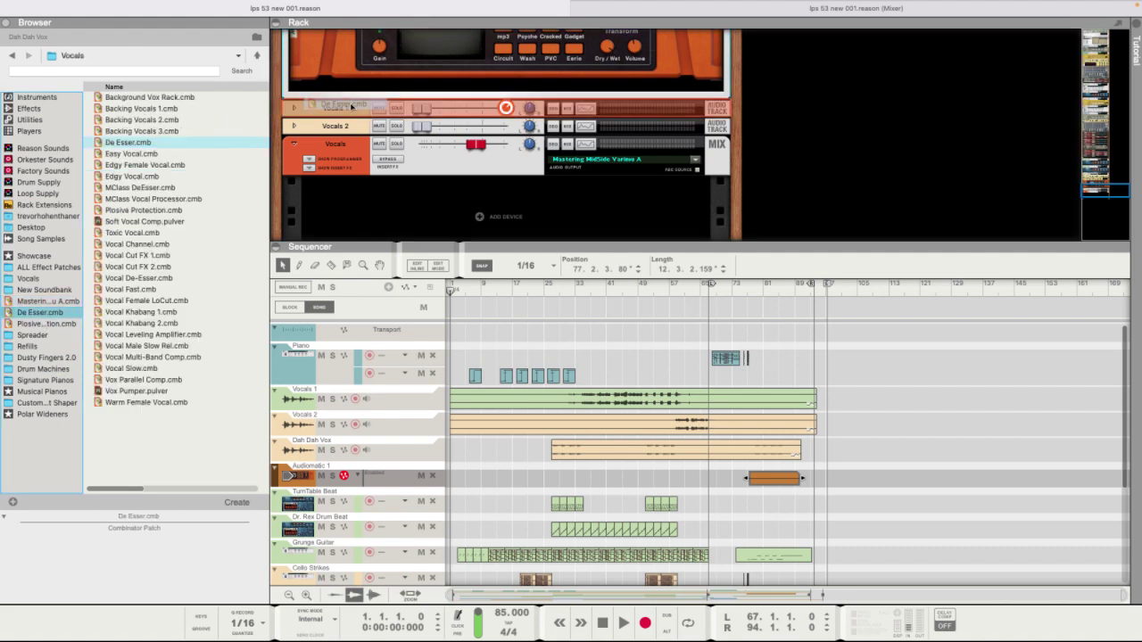
pyautogui.moveTo(44, 323); pyautogui.dragTo(436, 166)
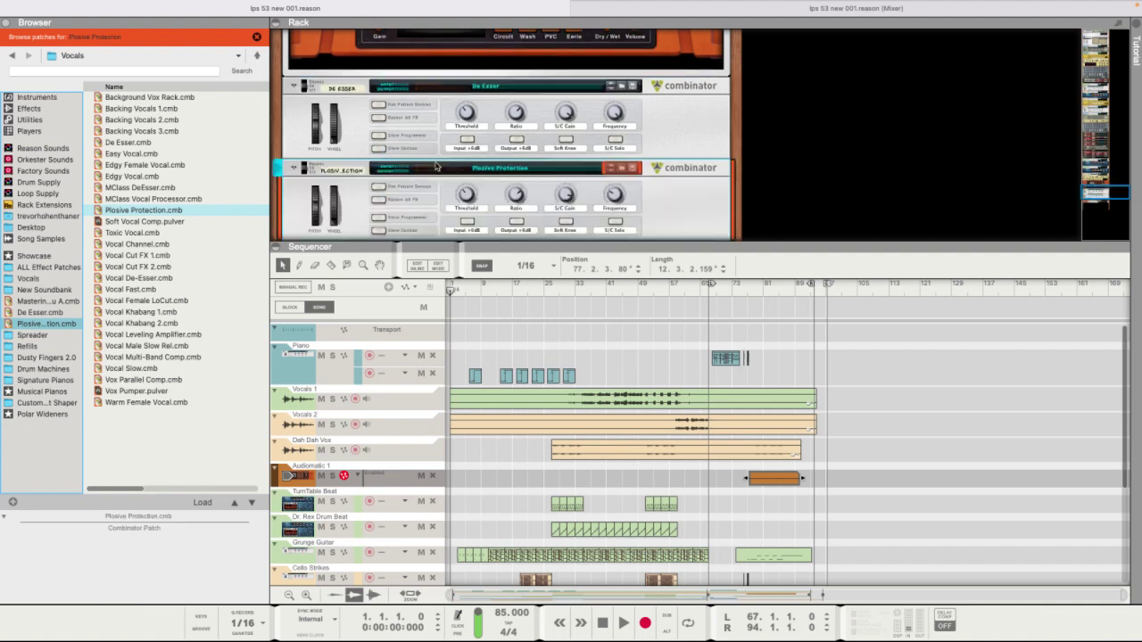
# Play the song from about bar 35 and raise the Vocals 1 and Vocals 2 faders in the mixer.
pyautogui.click(585, 288)
pyautogui.press('space')
pyautogui.click(888, 5)
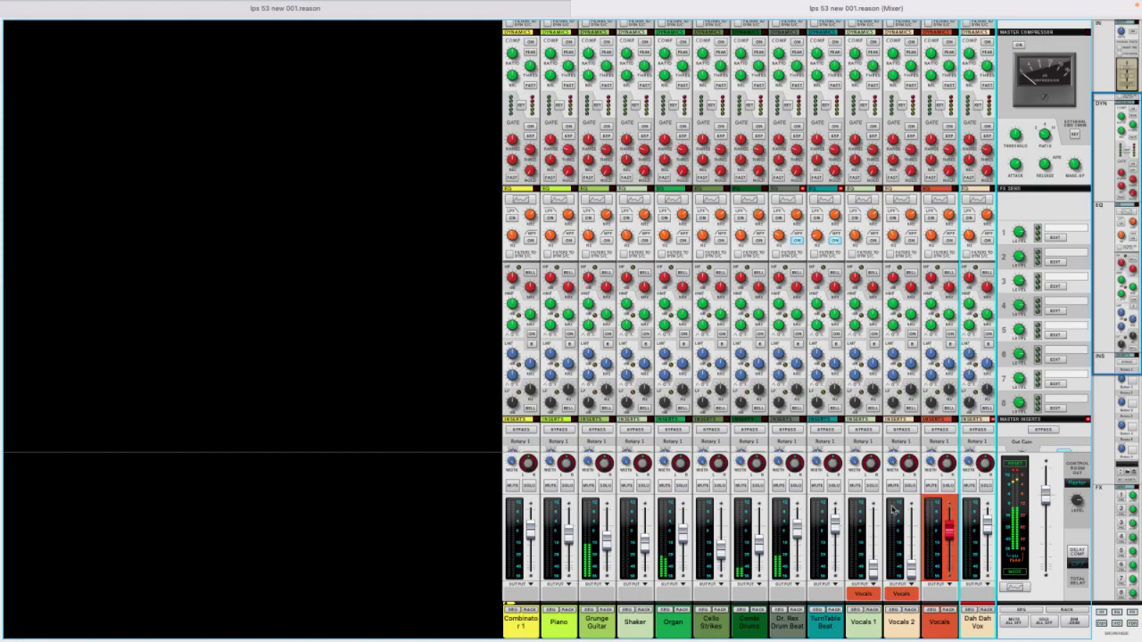
pyautogui.moveTo(877, 541); pyautogui.dragTo(877, 531)
pyautogui.click(911, 532)
pyautogui.moveTo(911, 532); pyautogui.dragTo(911, 529)
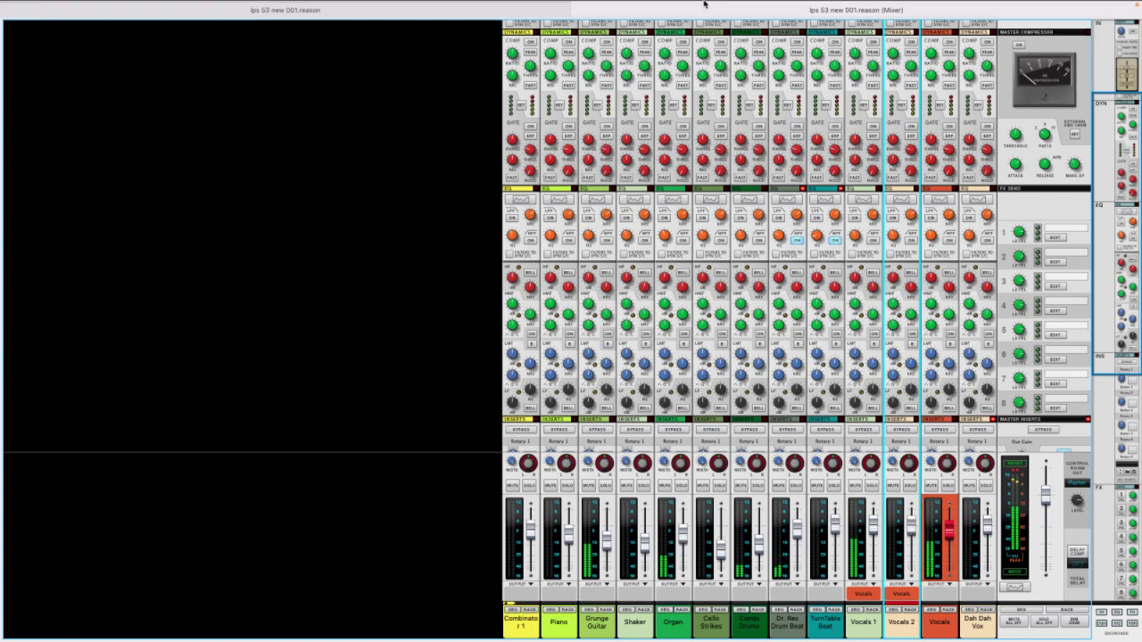
# Return to the rack and sequencer during playback to check the vocal effects, and return the playhead to bar 1.
pyautogui.click(522, 44)
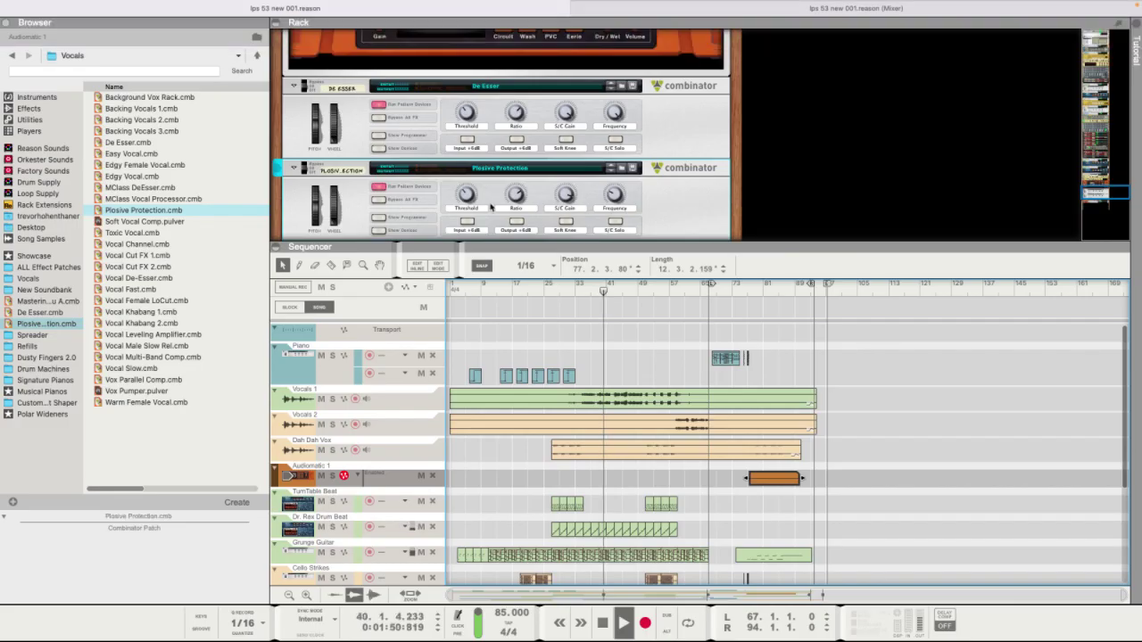
pyautogui.scroll(3, 599, 226)
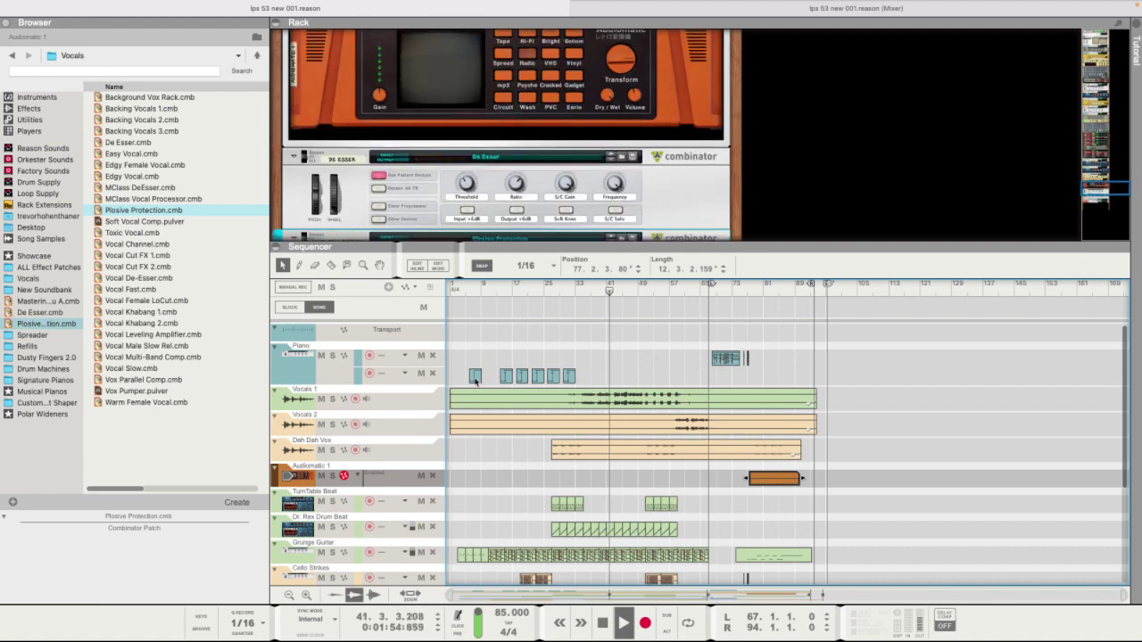
pyautogui.click(601, 625)
pyautogui.click(601, 624)
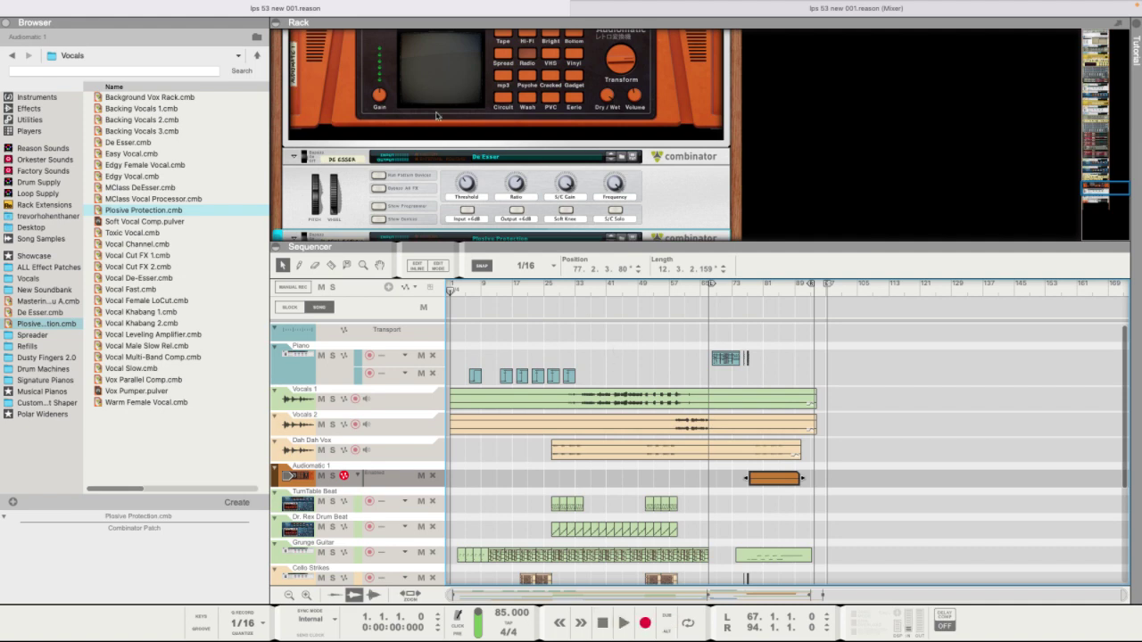
# Open the Vocals 1 clip in the pitch editor and enlarge the sequencer to fill the rack area.
pyautogui.scroll(2, 436, 115)
pyautogui.scroll(-4, 436, 115)
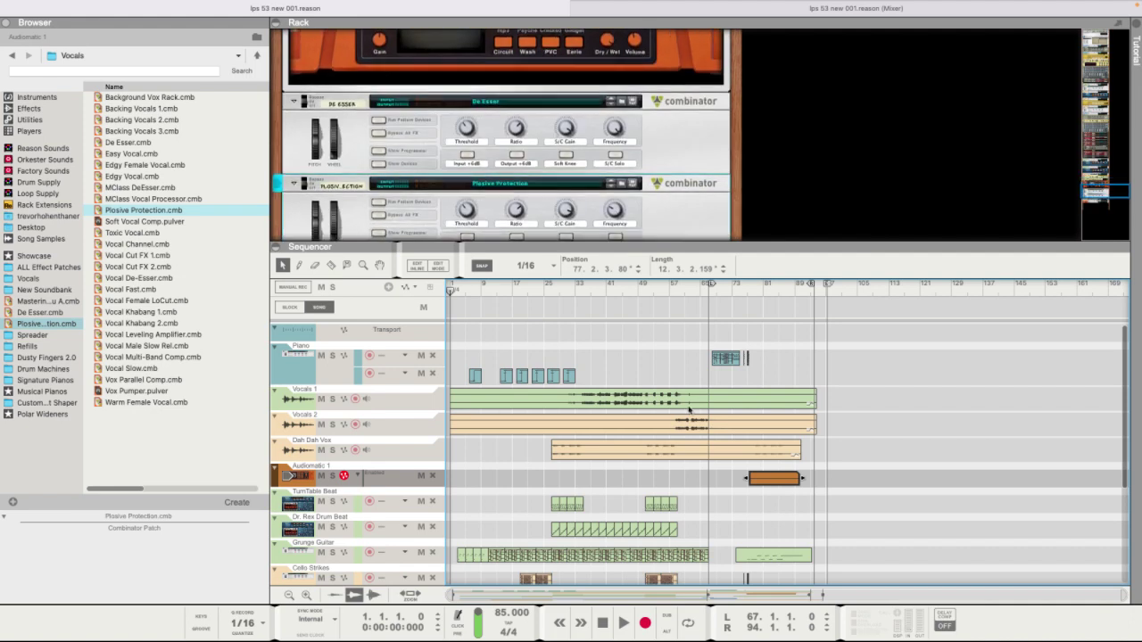
pyautogui.scroll(2, 442, 185)
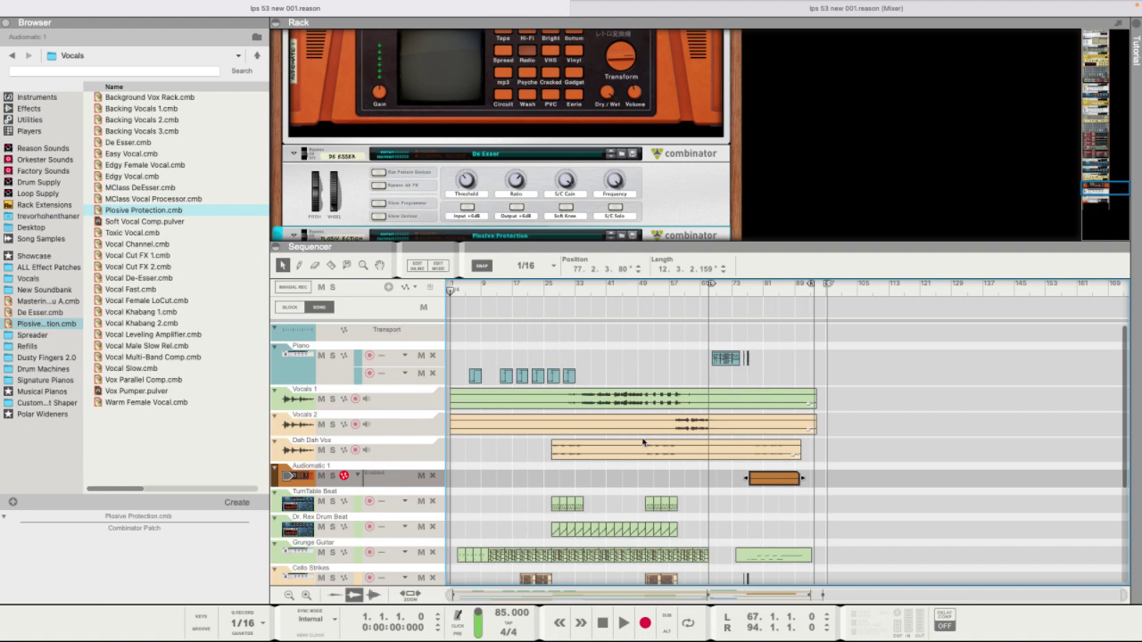
pyautogui.doubleClick(604, 406)
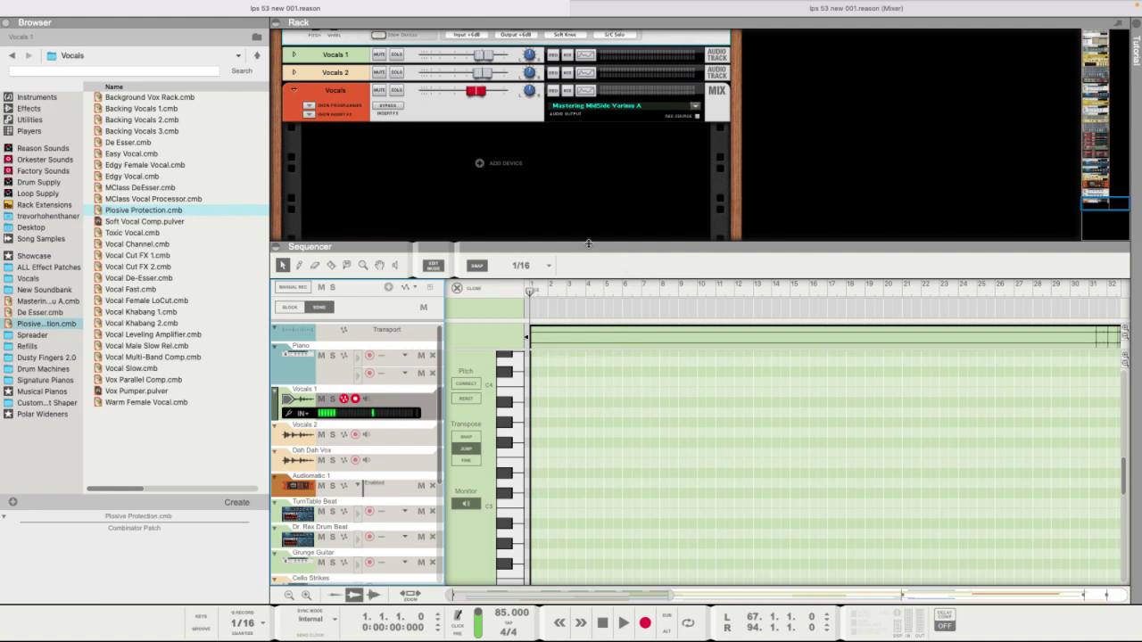
pyautogui.press('F6')
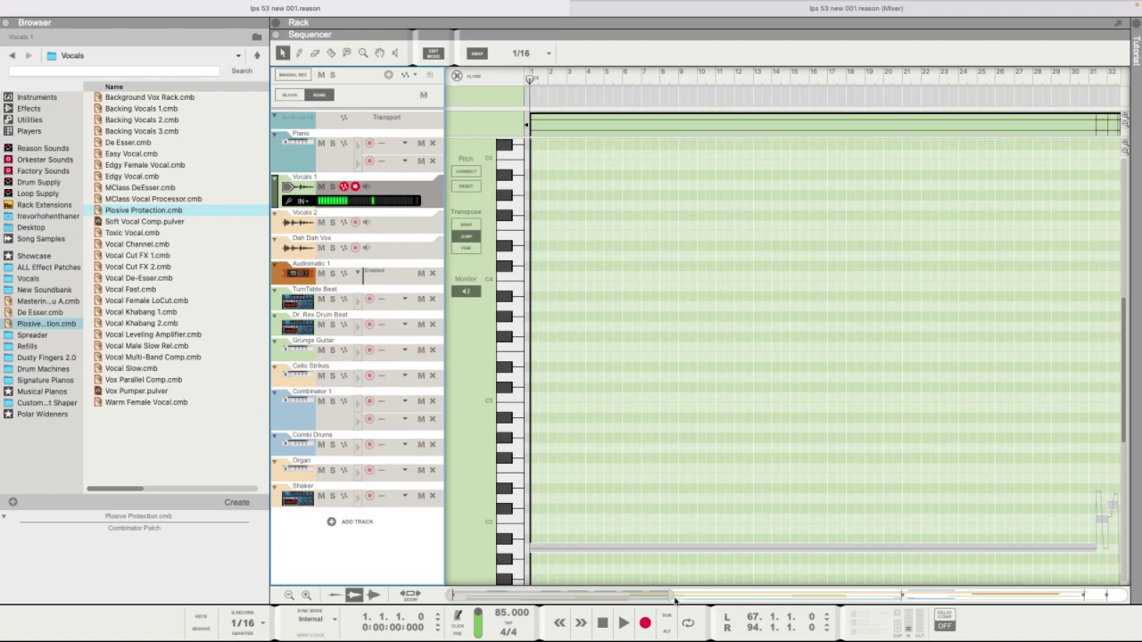
# Select all notes in the Vocals 1 clip and play the song from about bar 31 while following the vocal section.
pyautogui.hscroll(5, 805, 402)
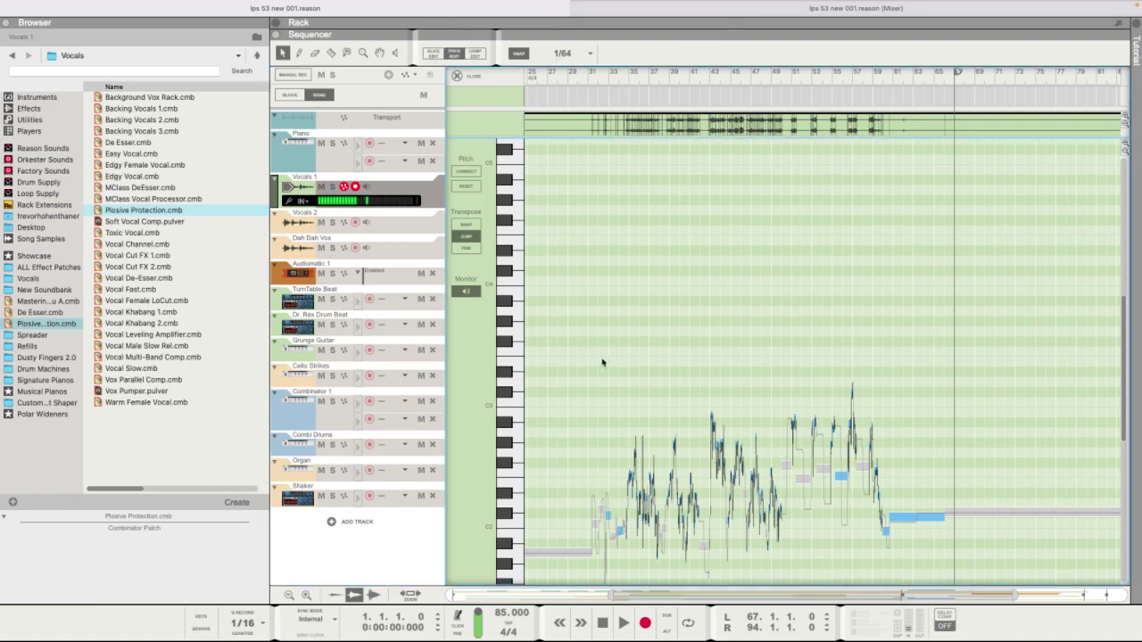
pyautogui.hotkey('ctrl', 'a')
pyautogui.press('space')
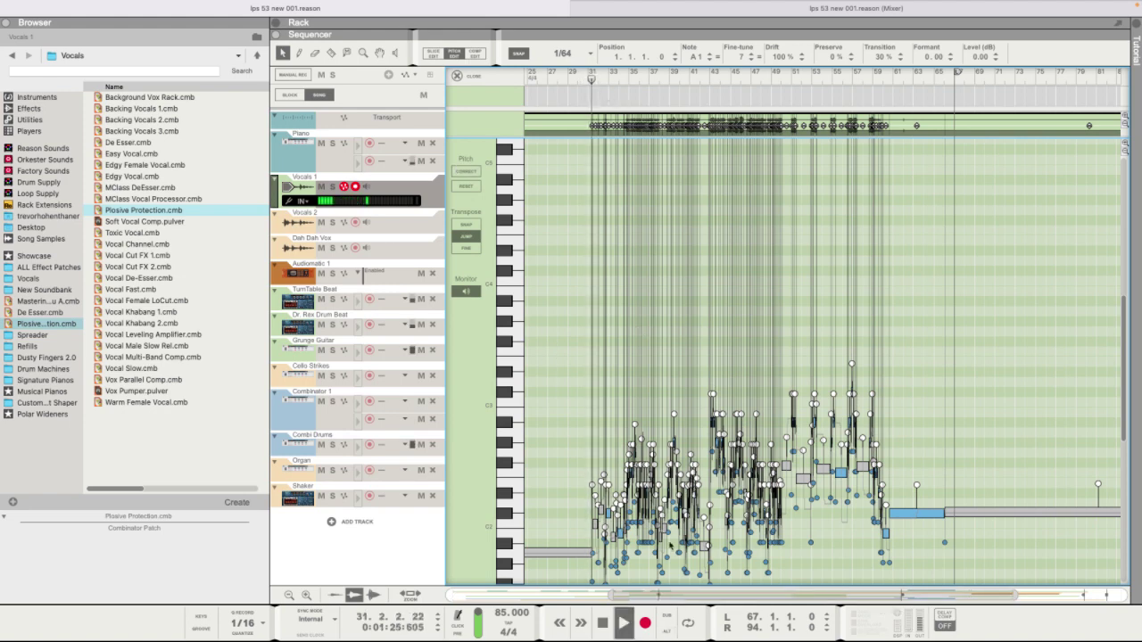
pyautogui.moveTo(609, 595); pyautogui.dragTo(873, 600)
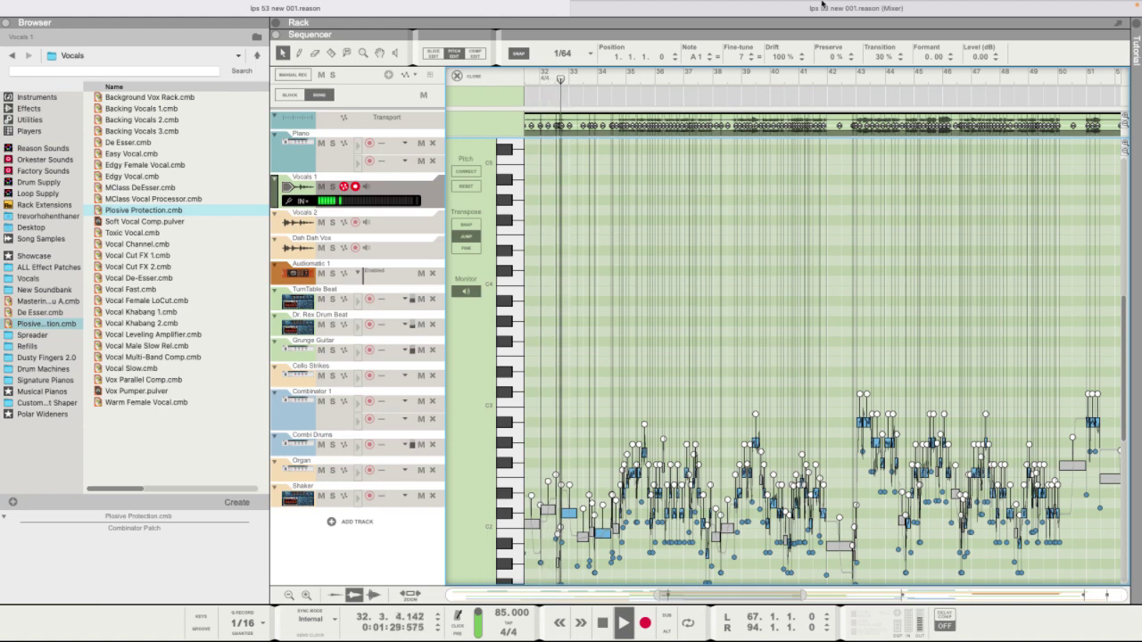
# Check the vocal channel levels in the mixer during playback, and return to the Vocals 1 pitch editor.
pyautogui.moveTo(812, 4)
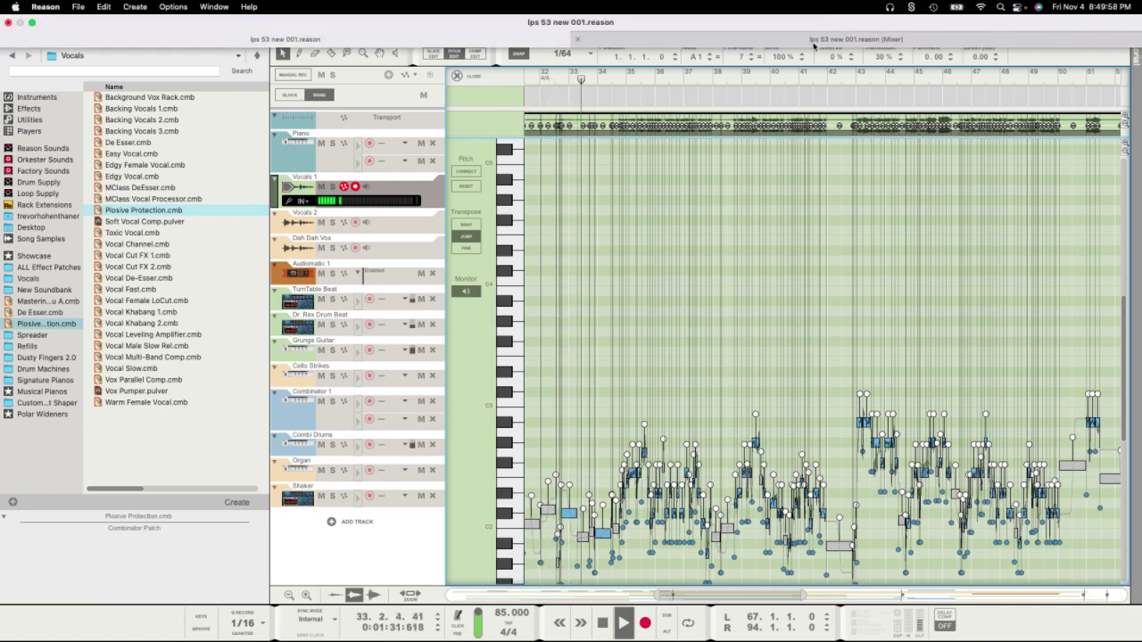
pyautogui.click(814, 41)
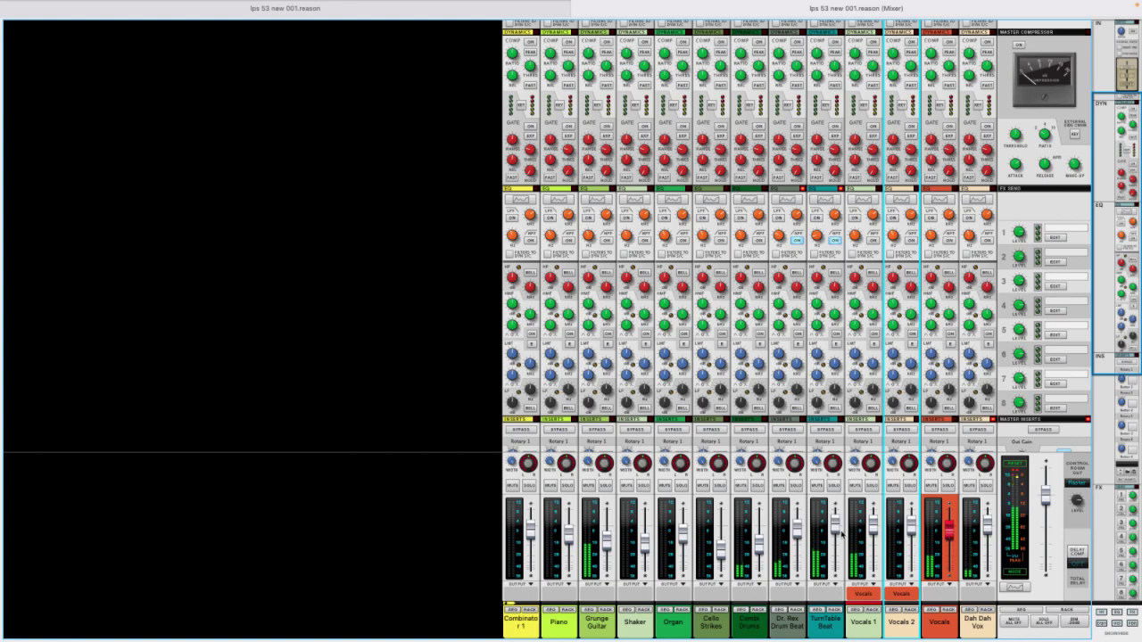
pyautogui.moveTo(550, 23)
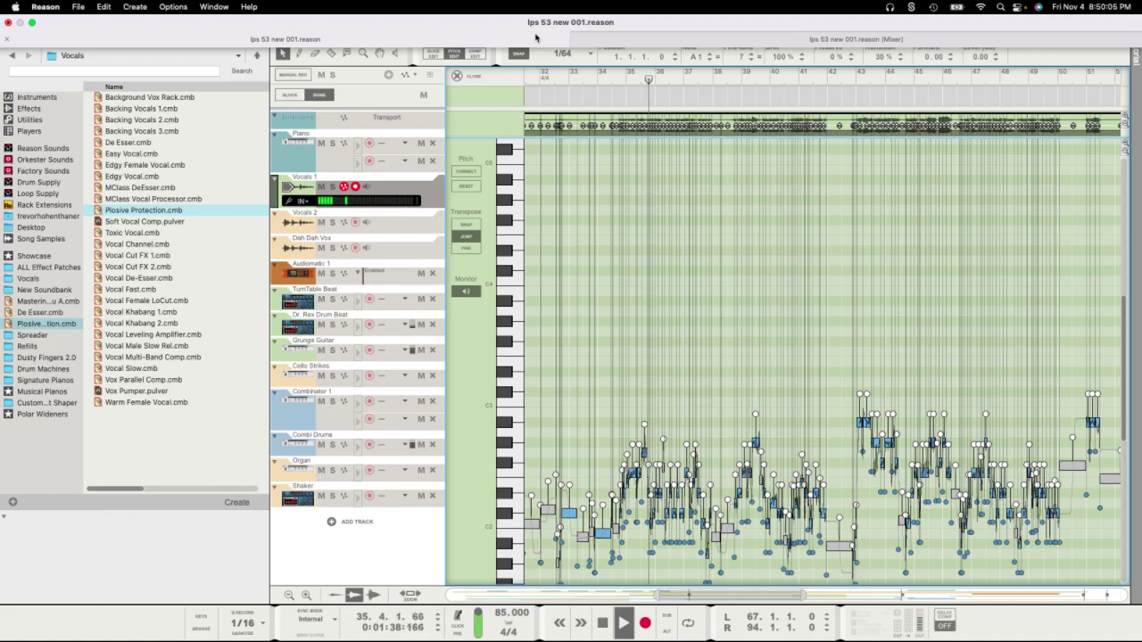
pyautogui.click(551, 22)
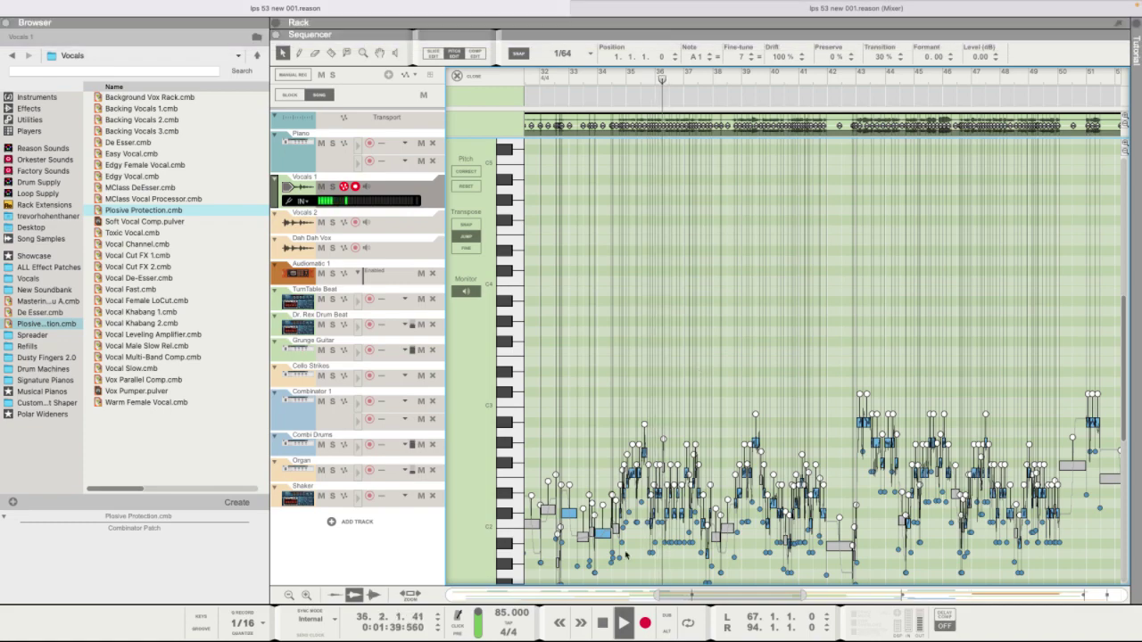
# Deselect the Vocals 1 notes, raise the single note at bar 37 beat 2 to F2, and resume playback.
pyautogui.moveTo(803, 593); pyautogui.dragTo(756, 593)
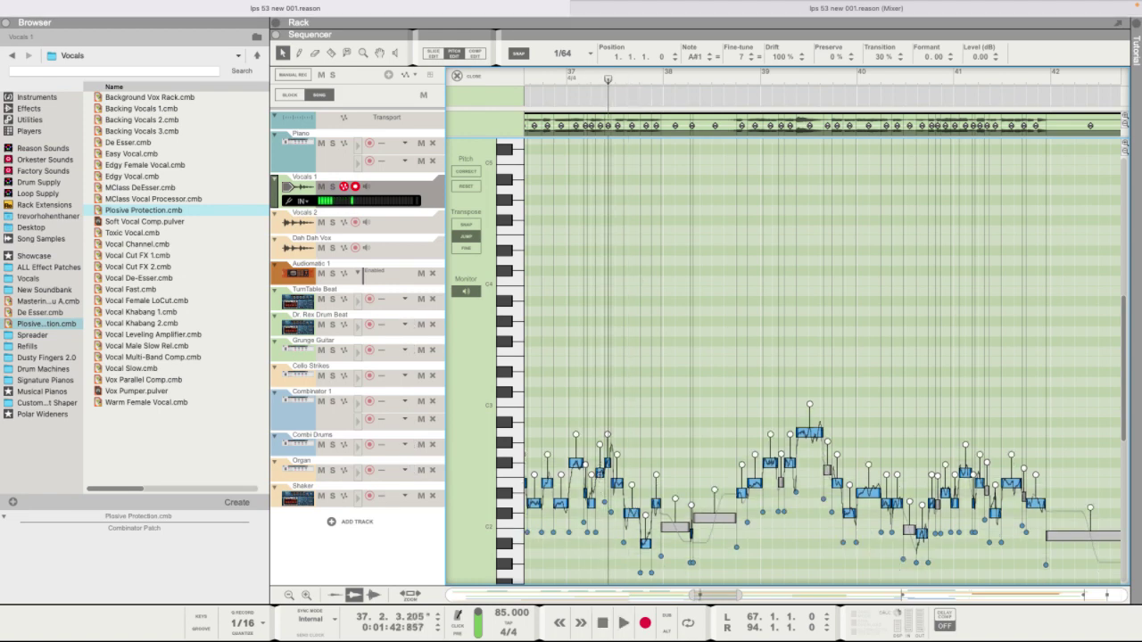
pyautogui.click(627, 435)
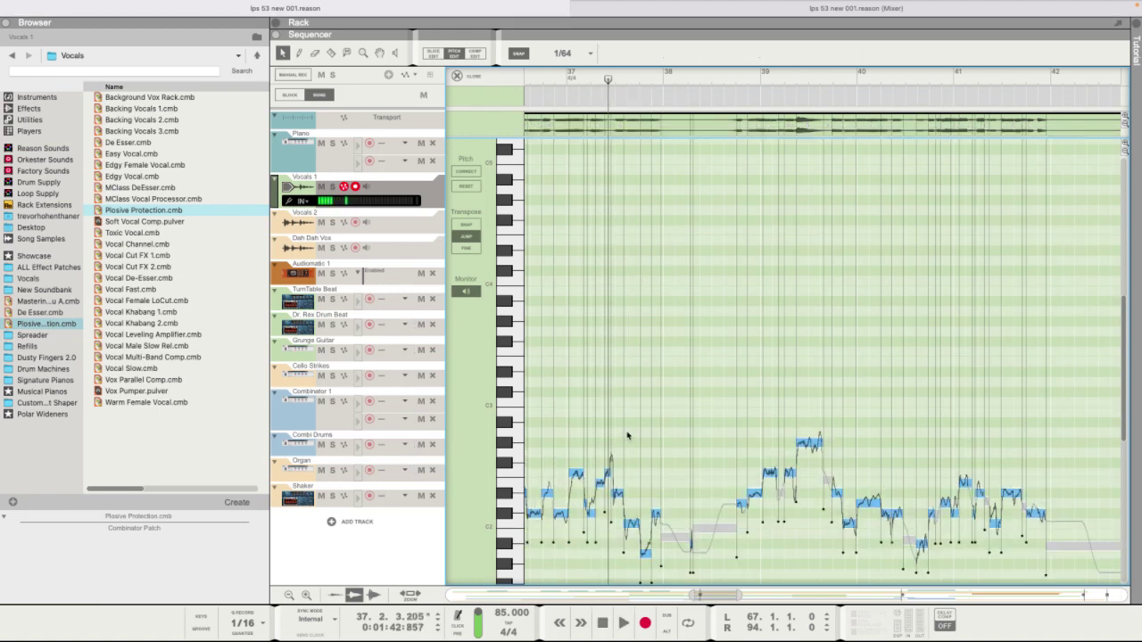
pyautogui.click(602, 477)
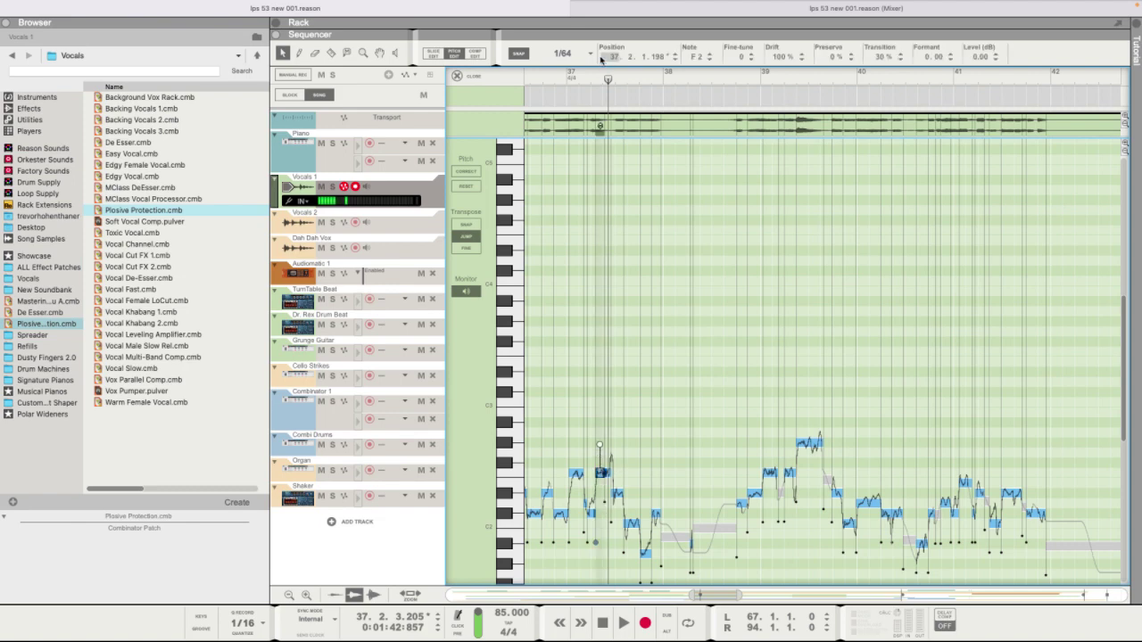
pyautogui.press('space')
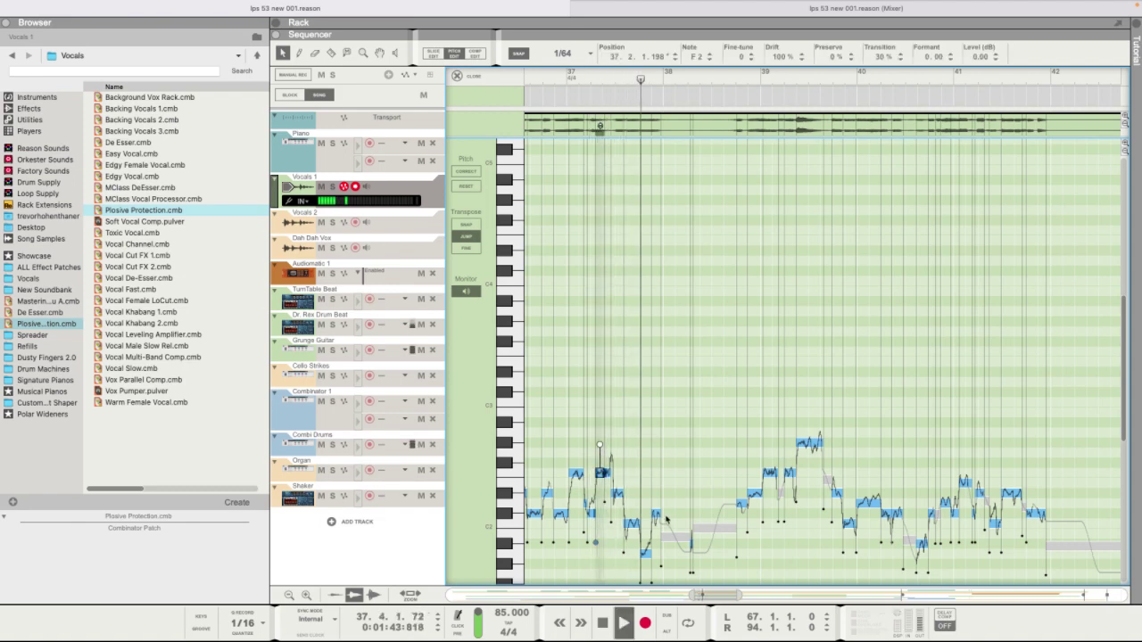
# Raise the note at bar 37 beat 3 to C#2 and the note at beat 4 to A#1, and resume playback.
pyautogui.click(632, 513)
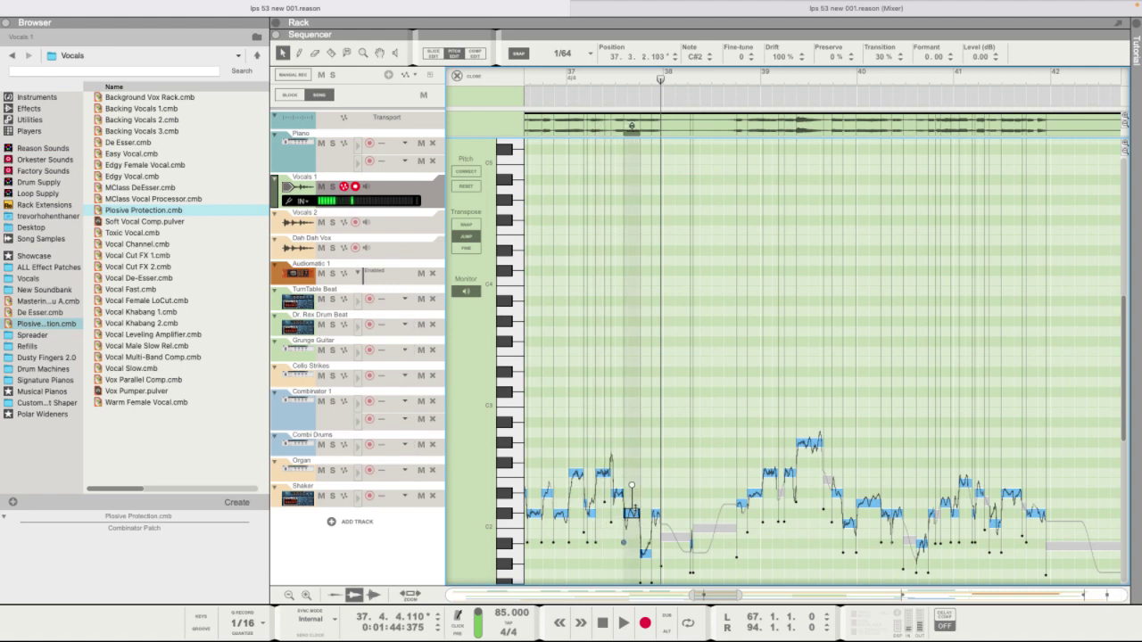
pyautogui.click(645, 553)
pyautogui.moveTo(645, 553); pyautogui.dragTo(645, 543)
pyautogui.press('space')
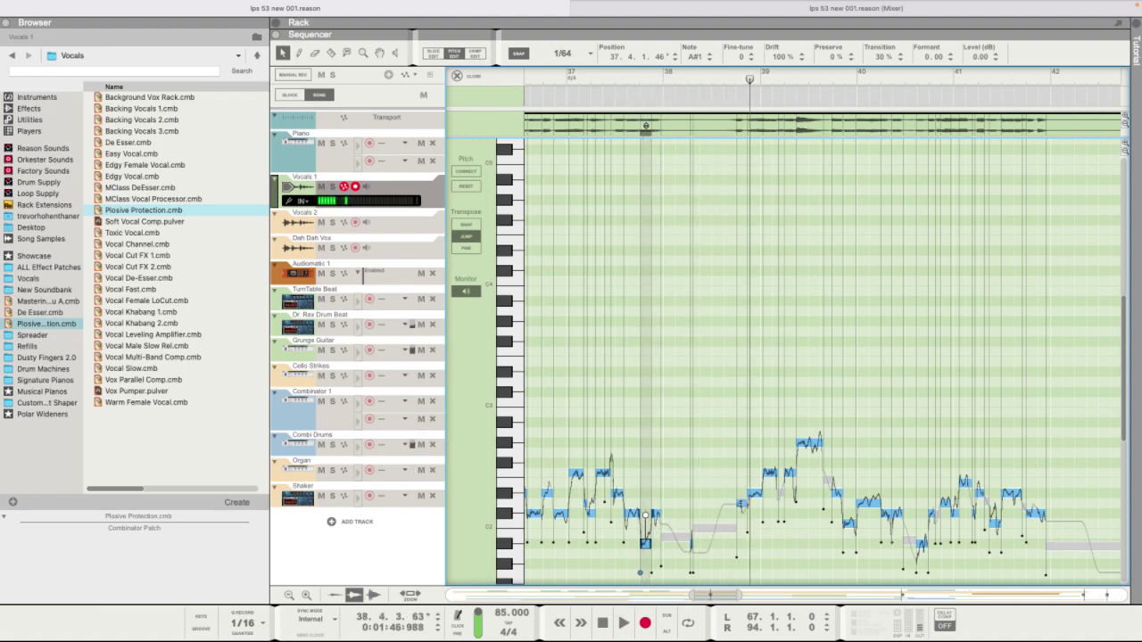
# Set the note at bar 38 beat 4 to C#2 and reduce the drift of the G#2 note at bar 39 beat 2 to 53%.
pyautogui.click(736, 515)
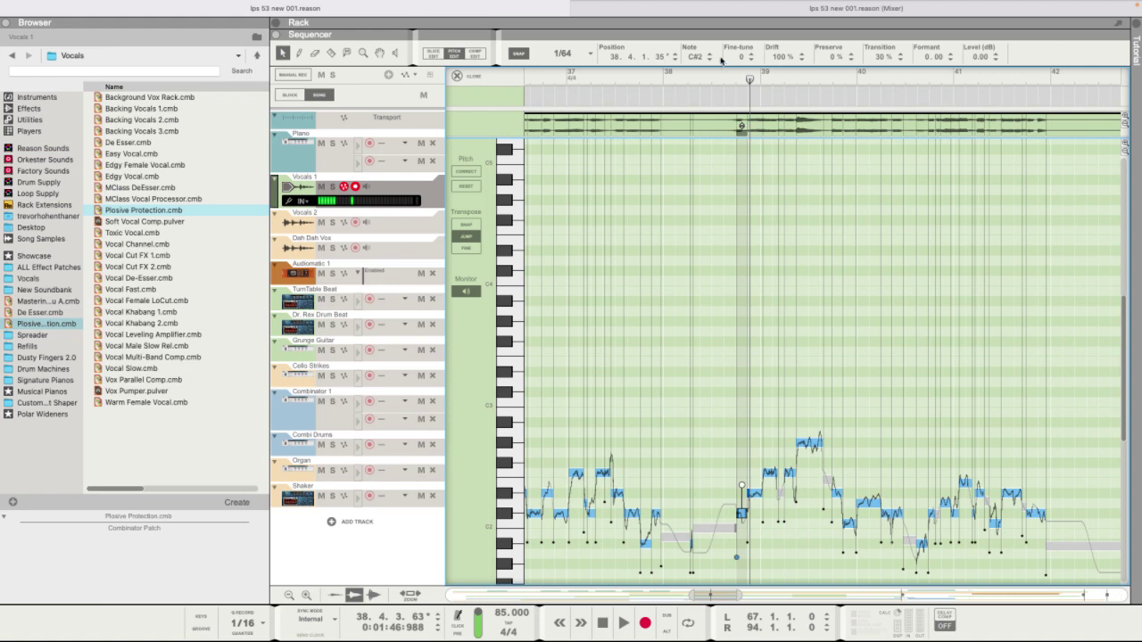
pyautogui.click(723, 73)
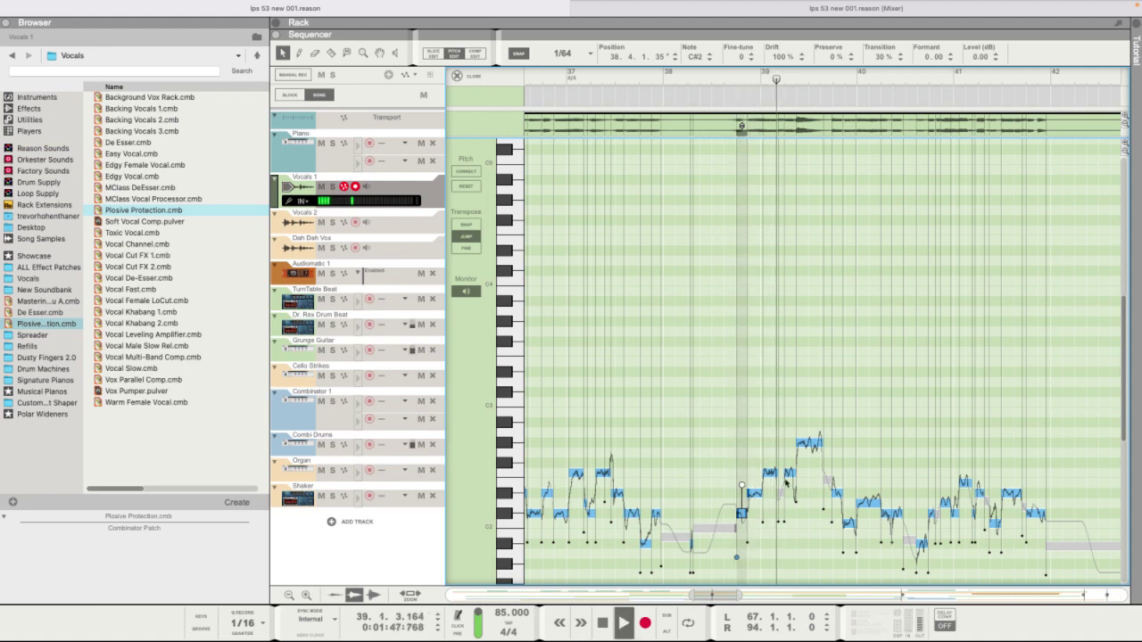
pyautogui.click(808, 443)
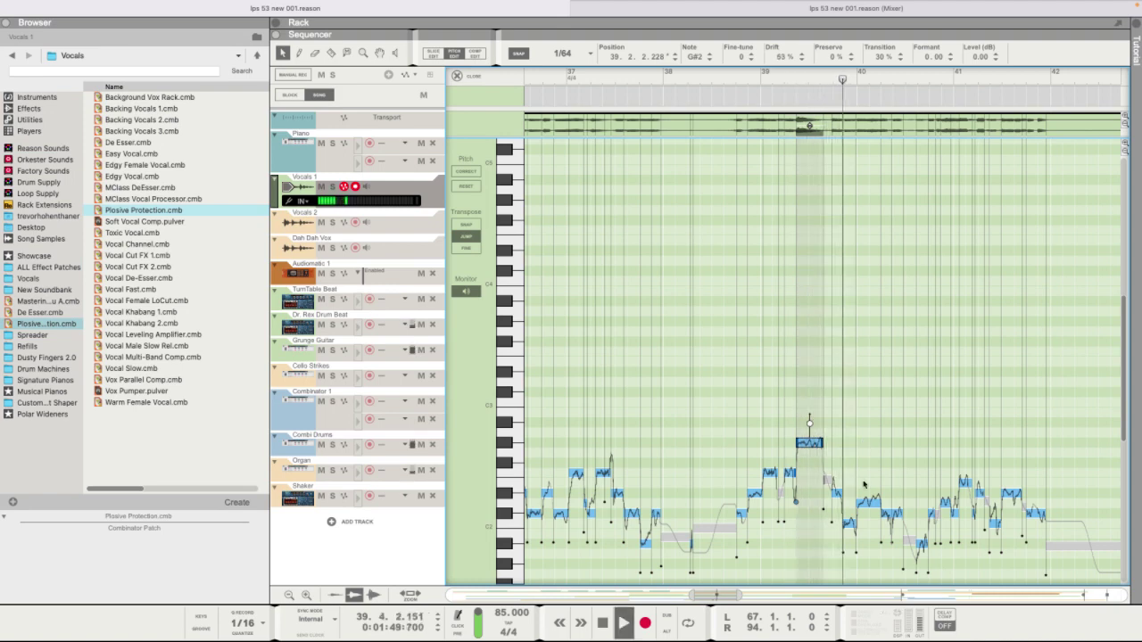
# Raise the short note before bar 40 to D2 and the long one after it to D#2 with 23% drift, and replay from bar 40.
pyautogui.click(849, 512)
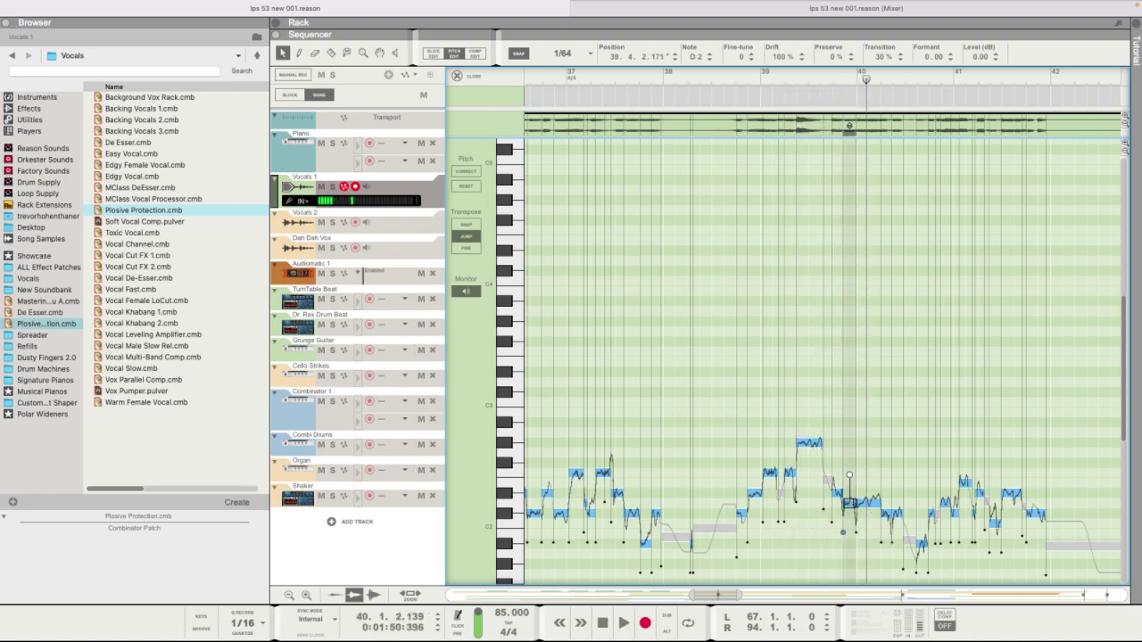
pyautogui.click(870, 500)
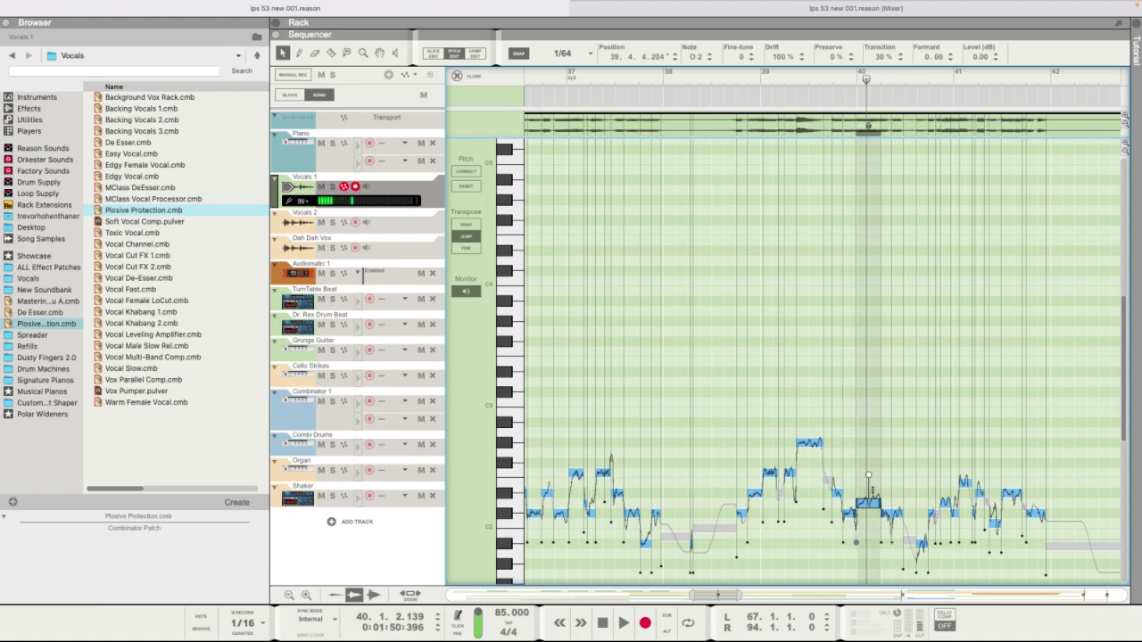
pyautogui.moveTo(870, 494); pyautogui.dragTo(870, 484)
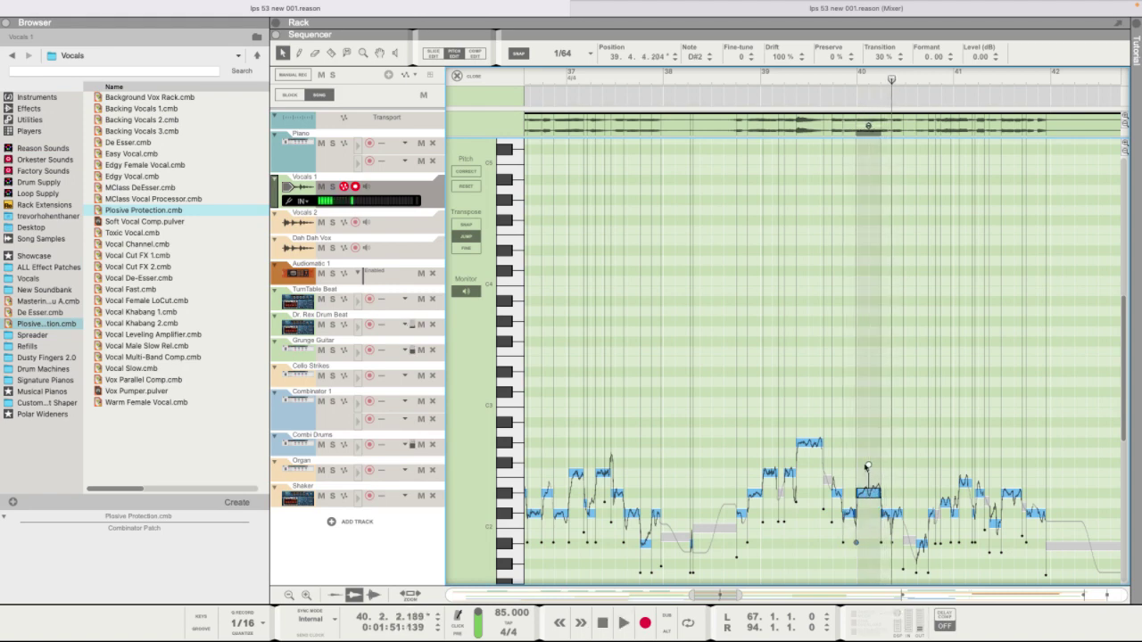
pyautogui.moveTo(866, 465); pyautogui.dragTo(866, 483)
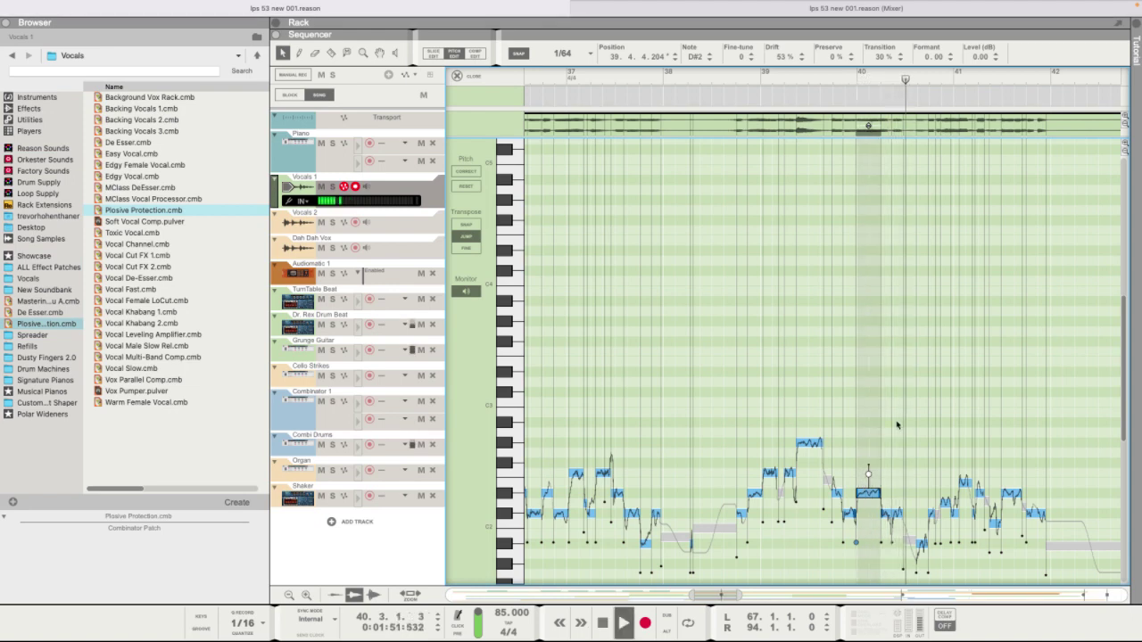
pyautogui.press('space')
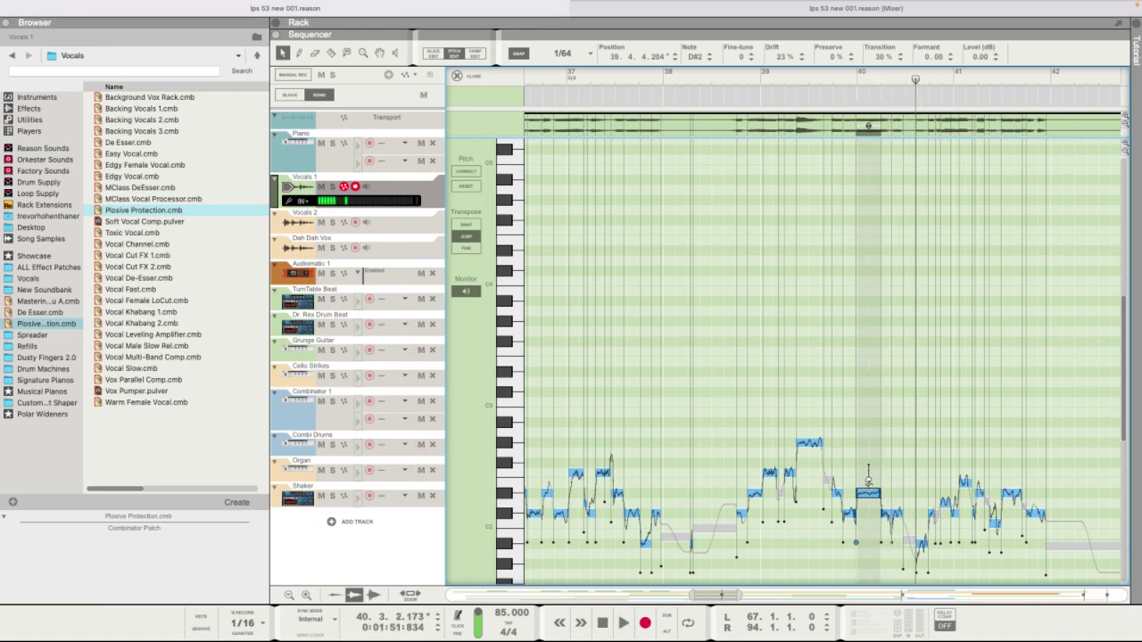
pyautogui.click(860, 79)
pyautogui.press('space')
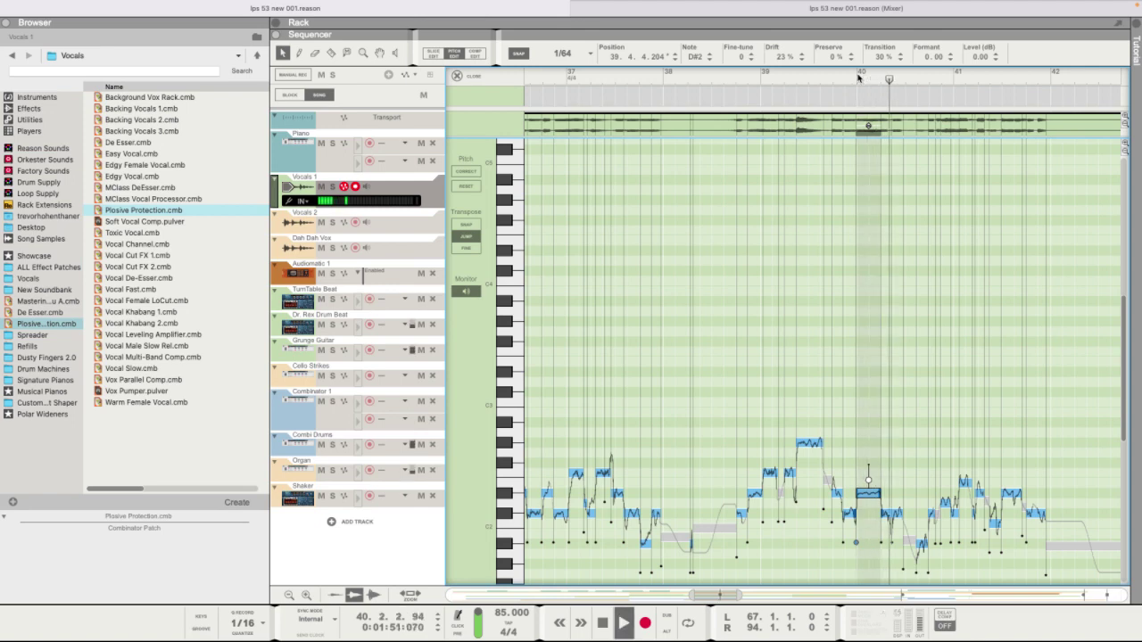
pyautogui.press('space')
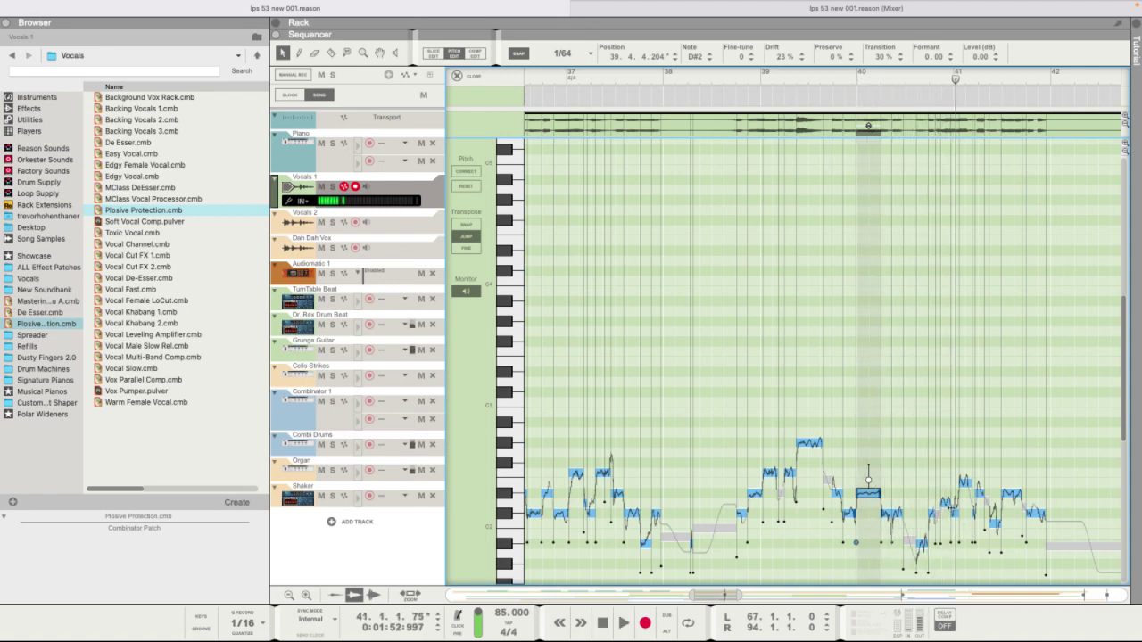
# Raise the two neighbouring short notes in bar 40 beat 4 to D#2 and replay the passage leading into bar 41.
pyautogui.moveTo(948, 502); pyautogui.dragTo(946, 493)
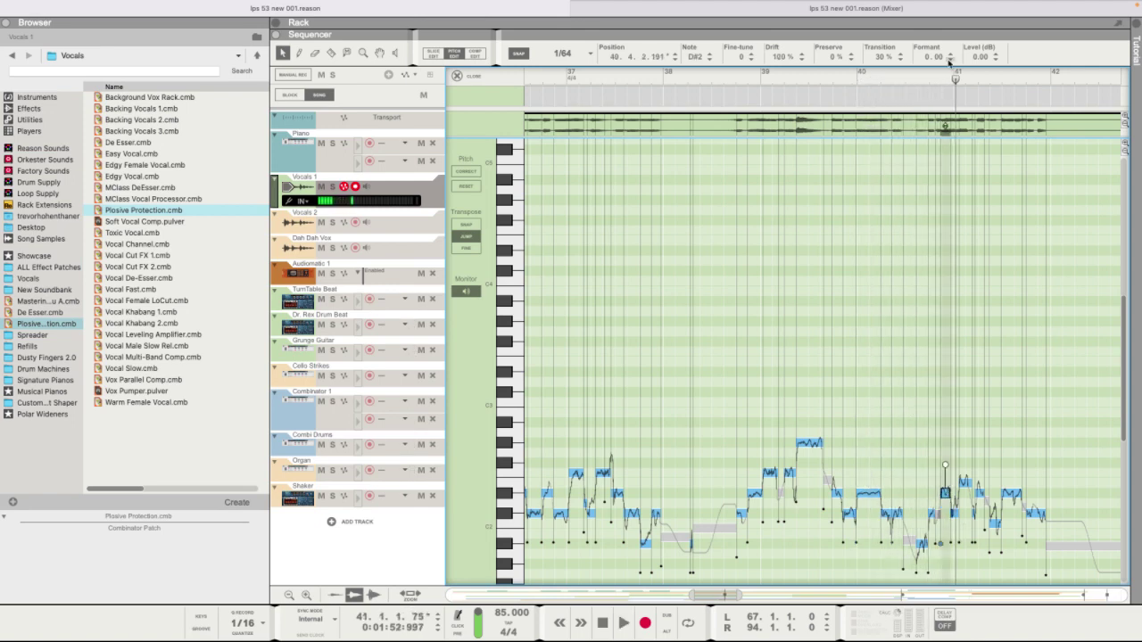
pyautogui.press('space')
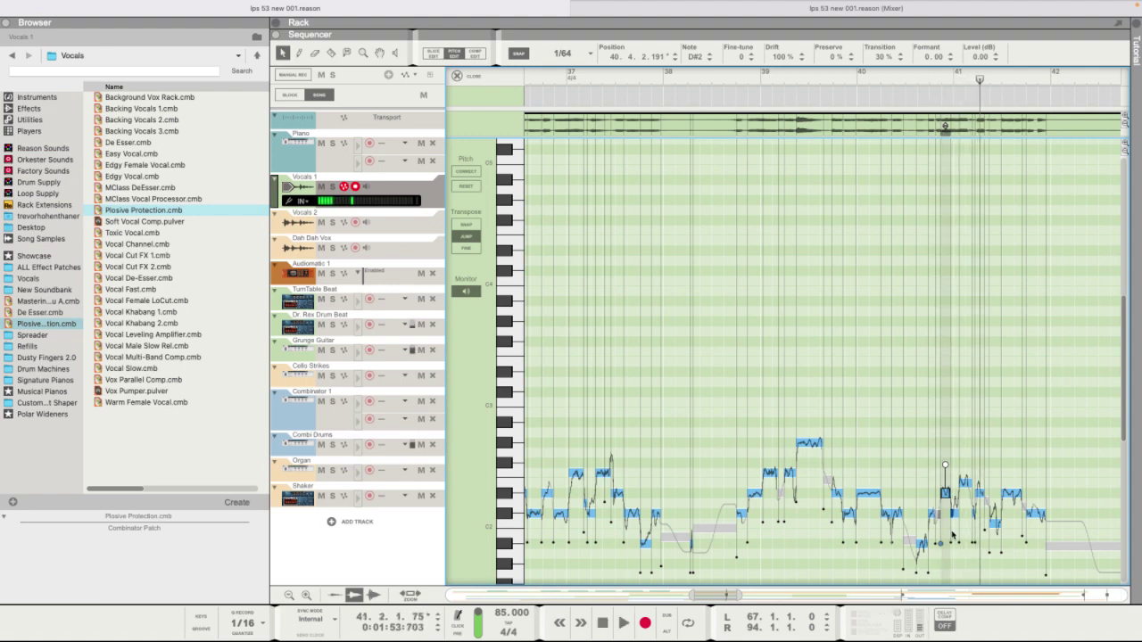
pyautogui.click(936, 77)
pyautogui.press('space')
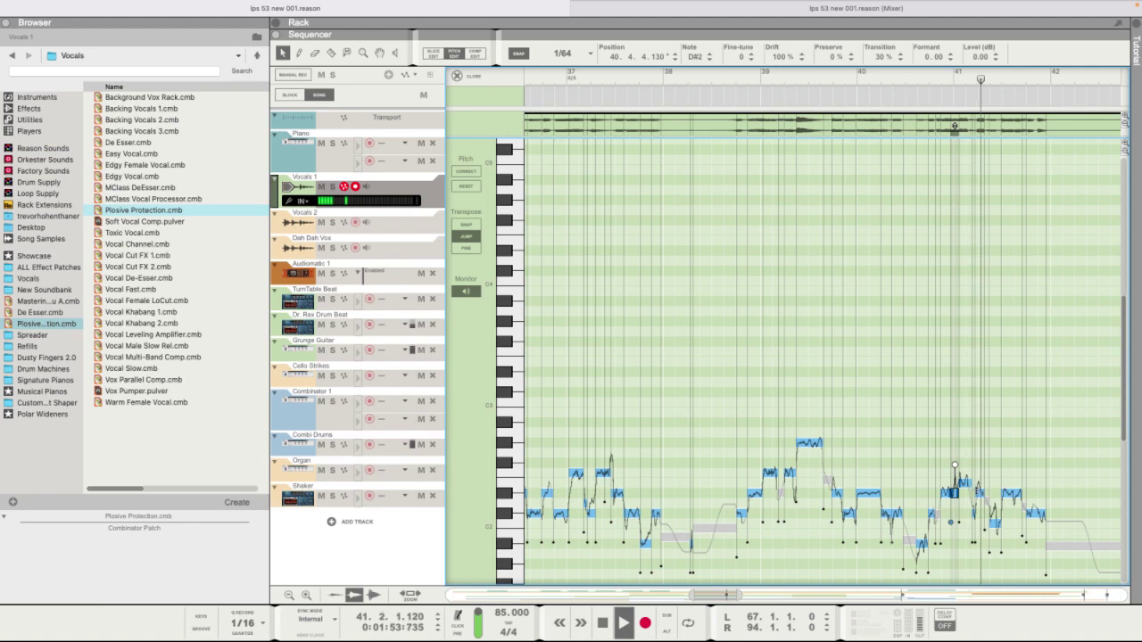
# Raise the note at the start of bar 41 to F2, reduce its drift to 30%, and resume playback.
pyautogui.press('space')
pyautogui.click(965, 483)
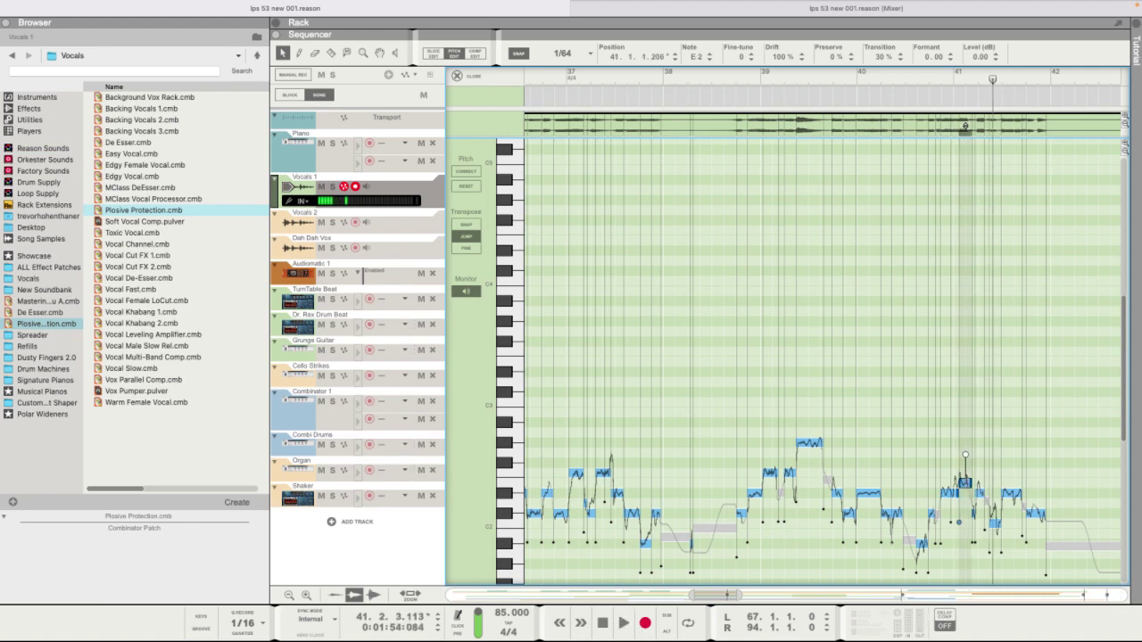
pyautogui.moveTo(964, 483); pyautogui.dragTo(964, 459)
pyautogui.press('space')
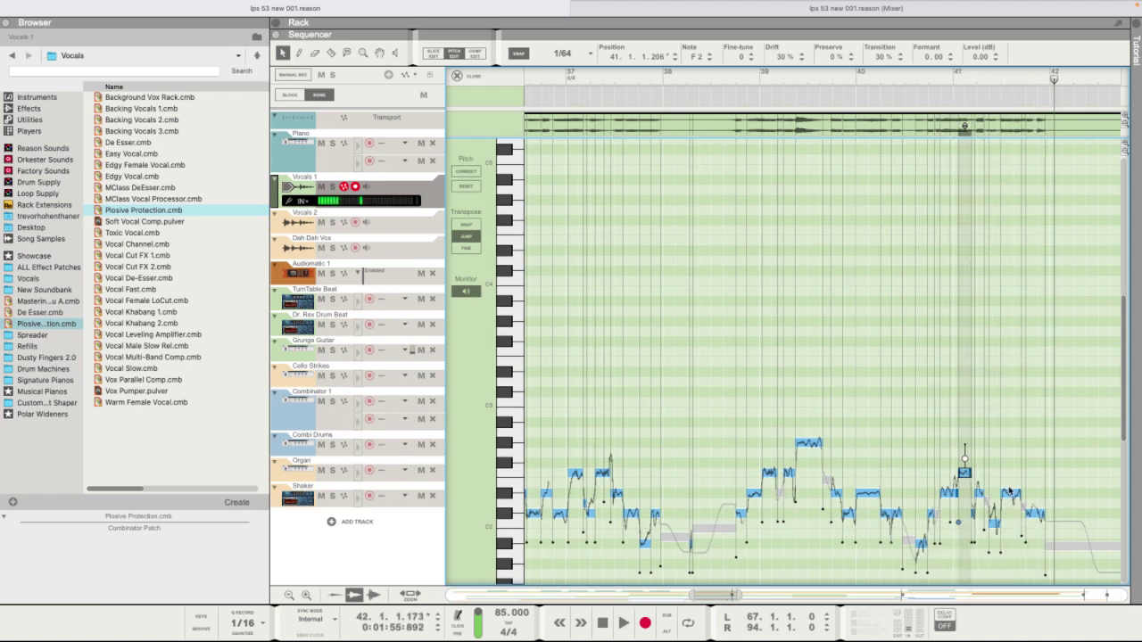
# Raise the two adjoining notes at the start of bar 43 to B2 and replay from that bar.
pyautogui.hscroll(10, 910, 285)
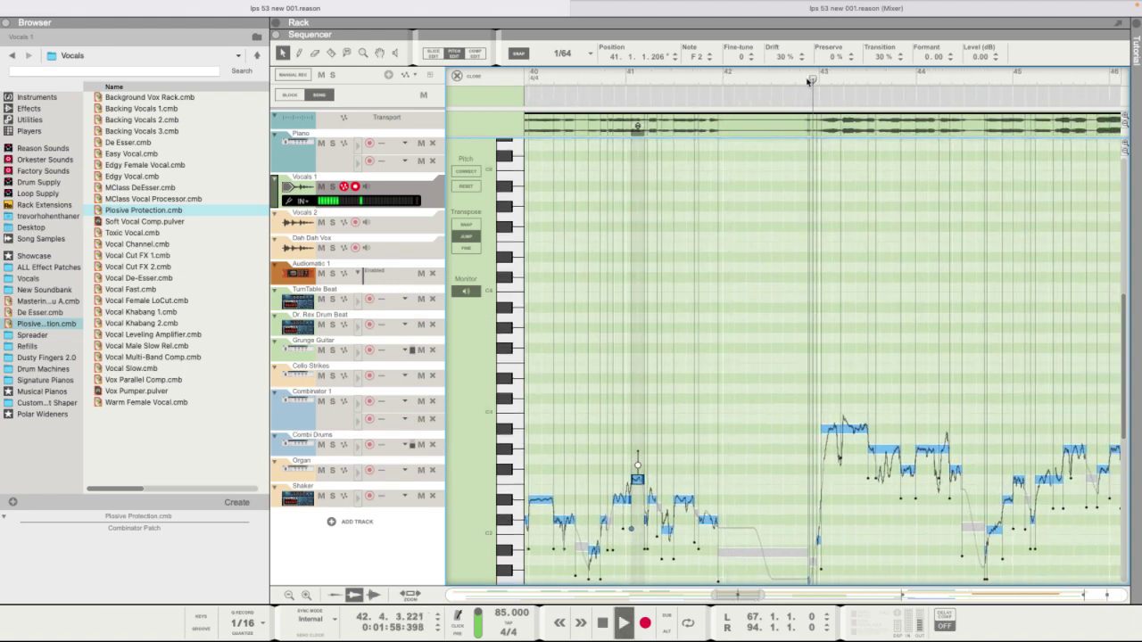
pyautogui.click(843, 429)
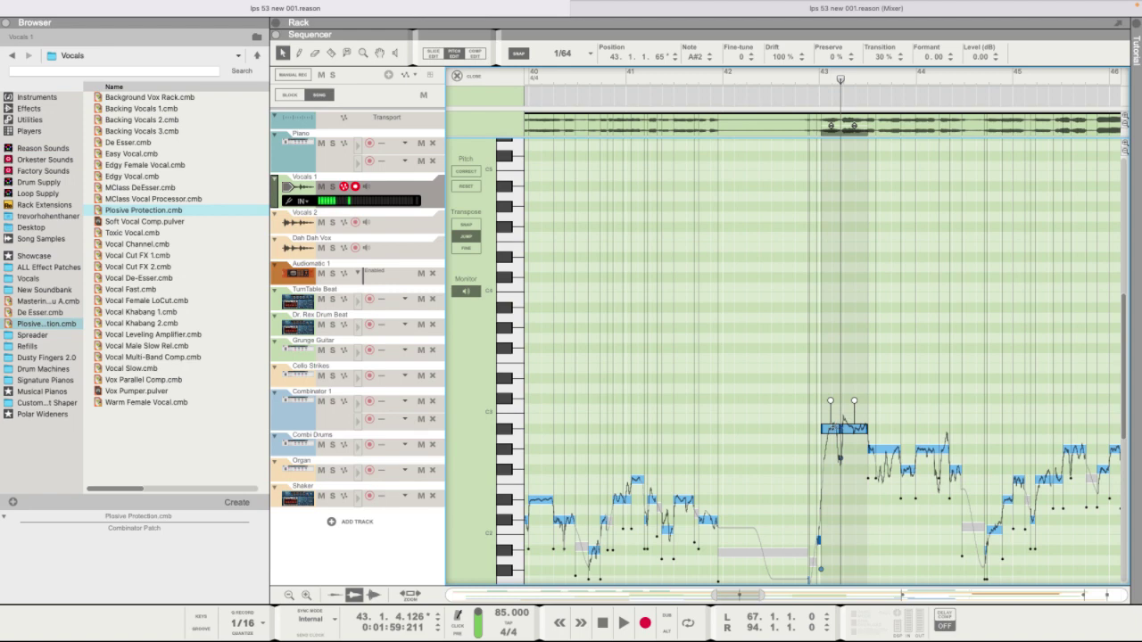
pyautogui.click(820, 81)
pyautogui.press('space')
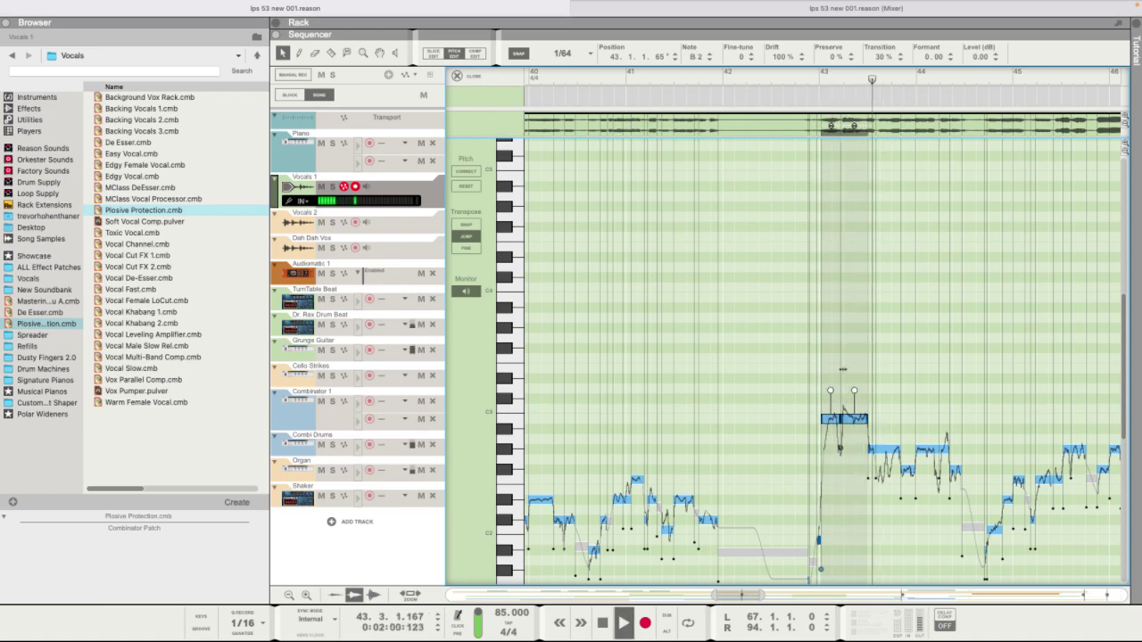
# Lower only the second of the two adjoining notes in bar 43 to A#2 and continue playback.
pyautogui.press('space')
pyautogui.click(842, 368)
pyautogui.click(856, 419)
pyautogui.moveTo(855, 420); pyautogui.dragTo(857, 437)
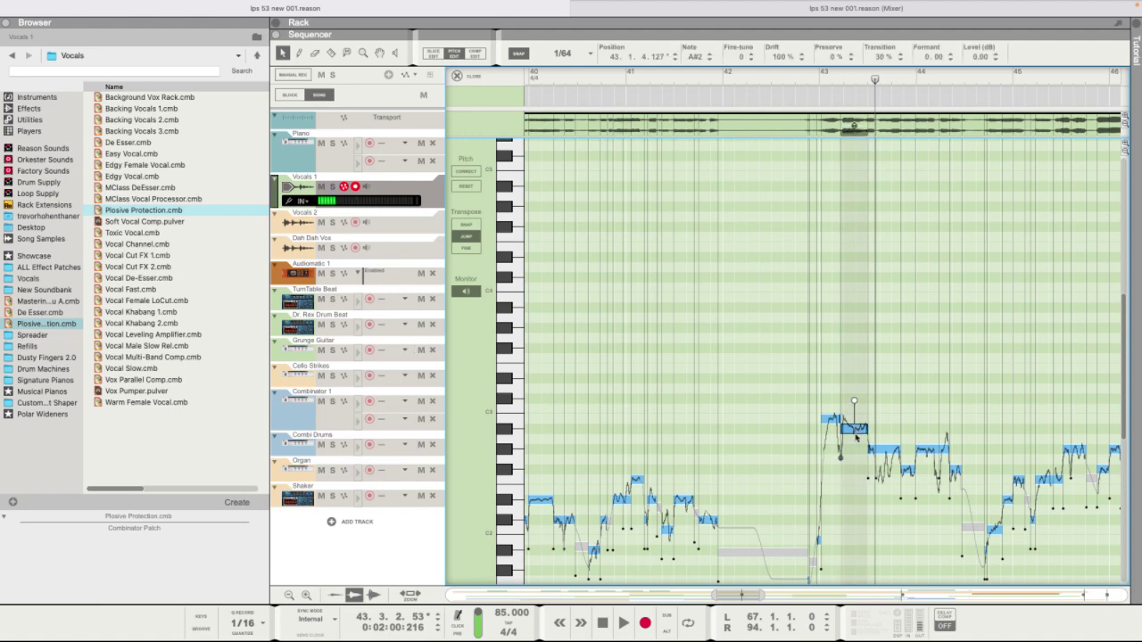
pyautogui.press('space')
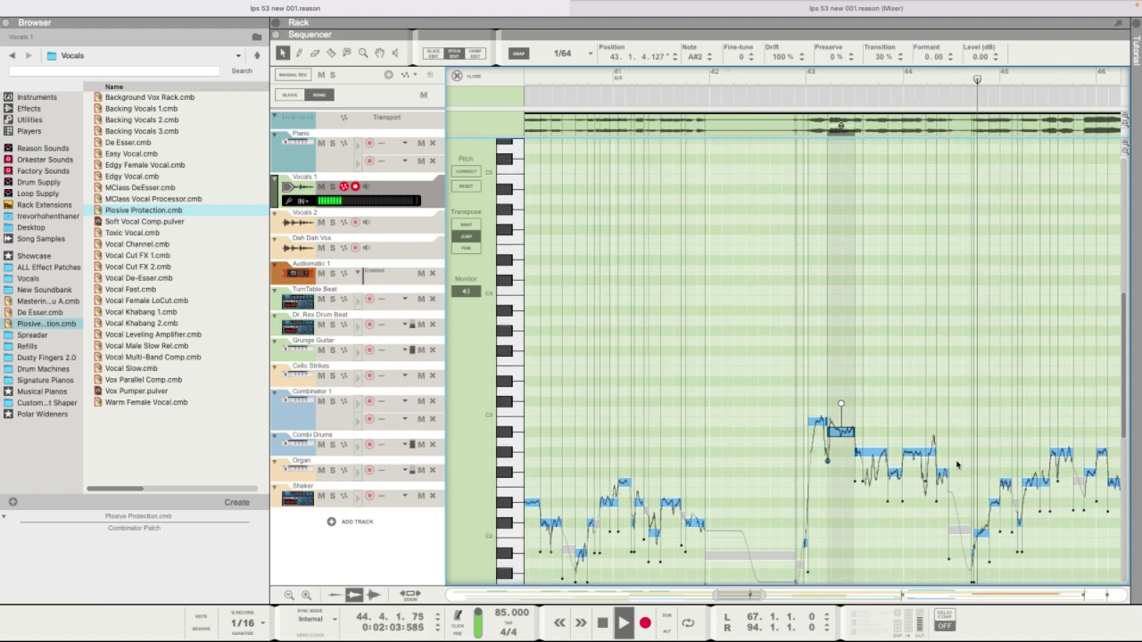
# Set the note at the end of bar 44 beat 3 to C#2 and replay the passage leading into bar 45.
pyautogui.click(855, 515)
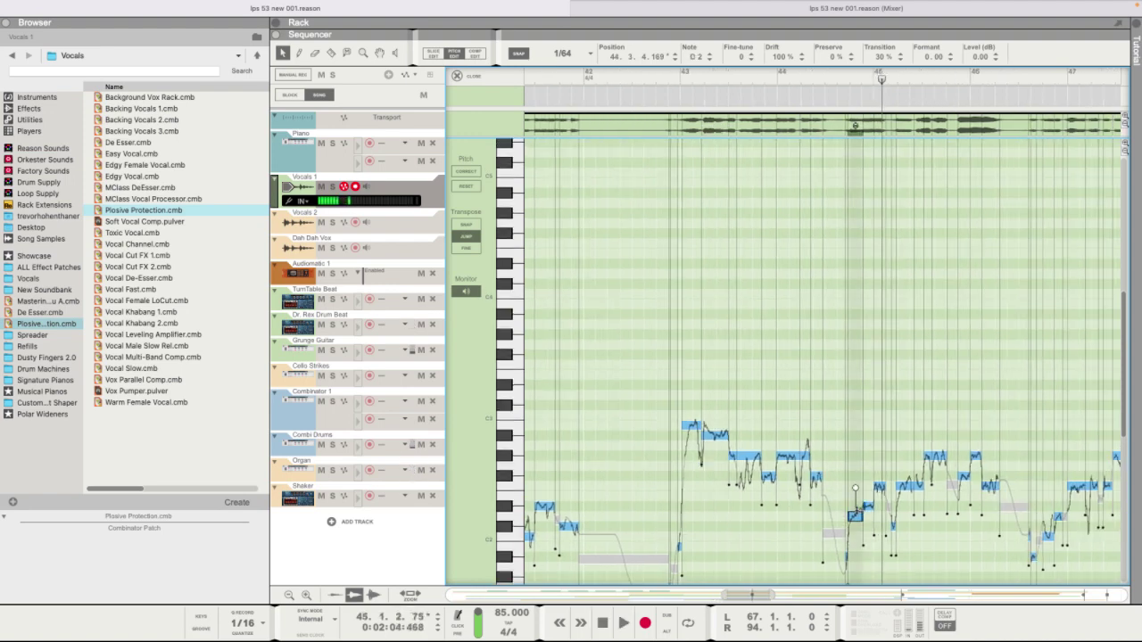
pyautogui.click(843, 75)
pyautogui.press('space')
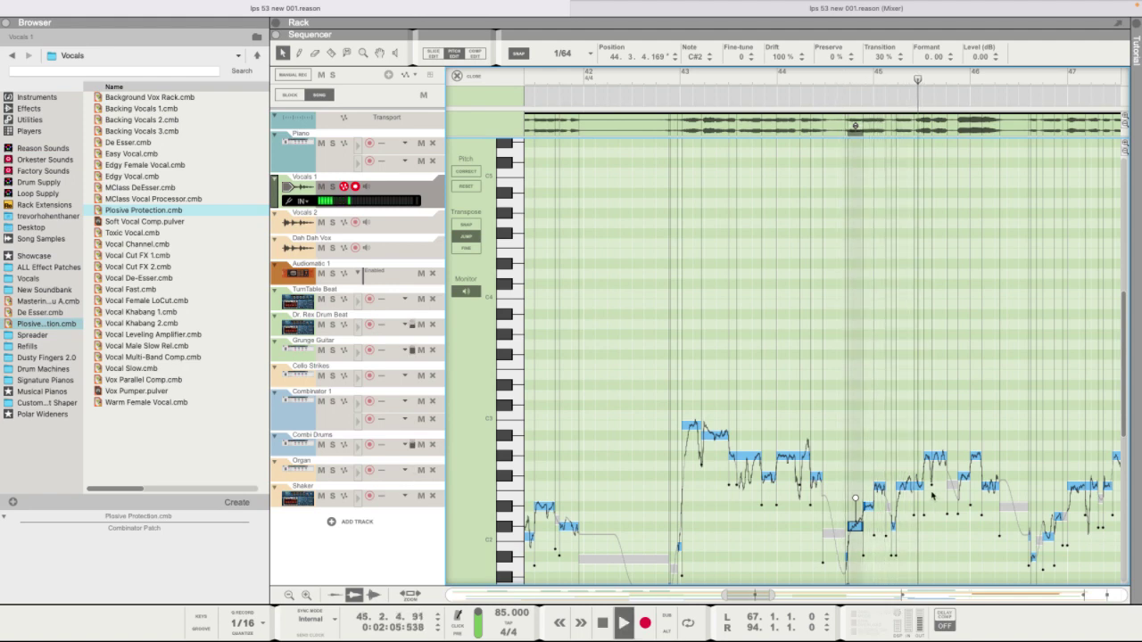
# Reduce the drift of the two adjoining notes starting late in beat 1 of bar 45 to 50% and replay them.
pyautogui.press('space')
pyautogui.click(904, 507)
pyautogui.click(916, 505)
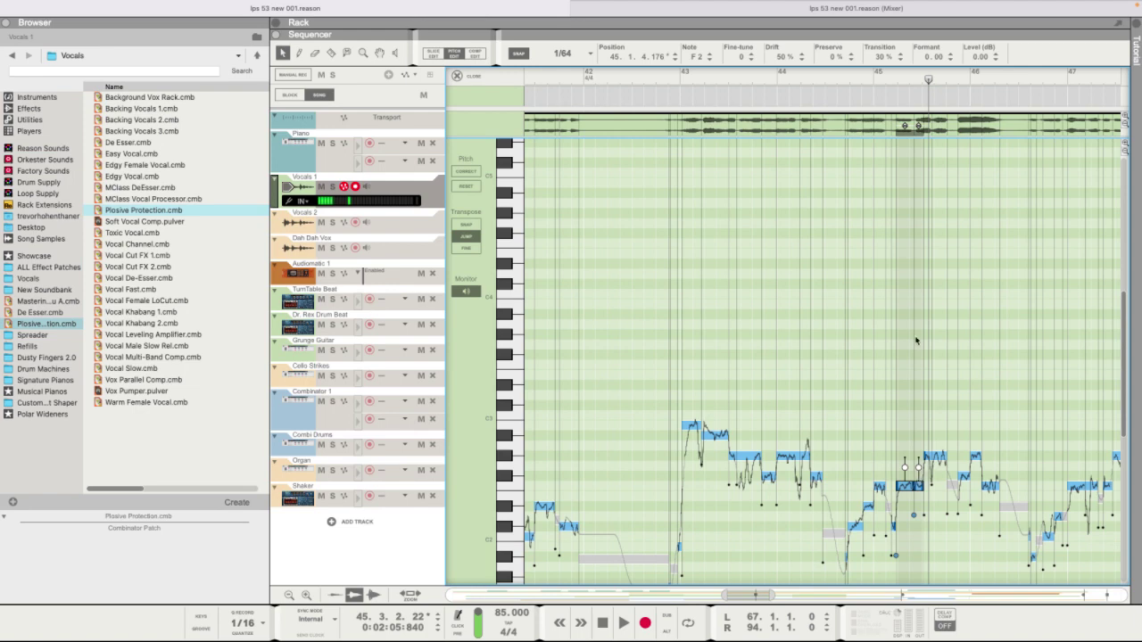
pyautogui.click(921, 70)
pyautogui.press('space')
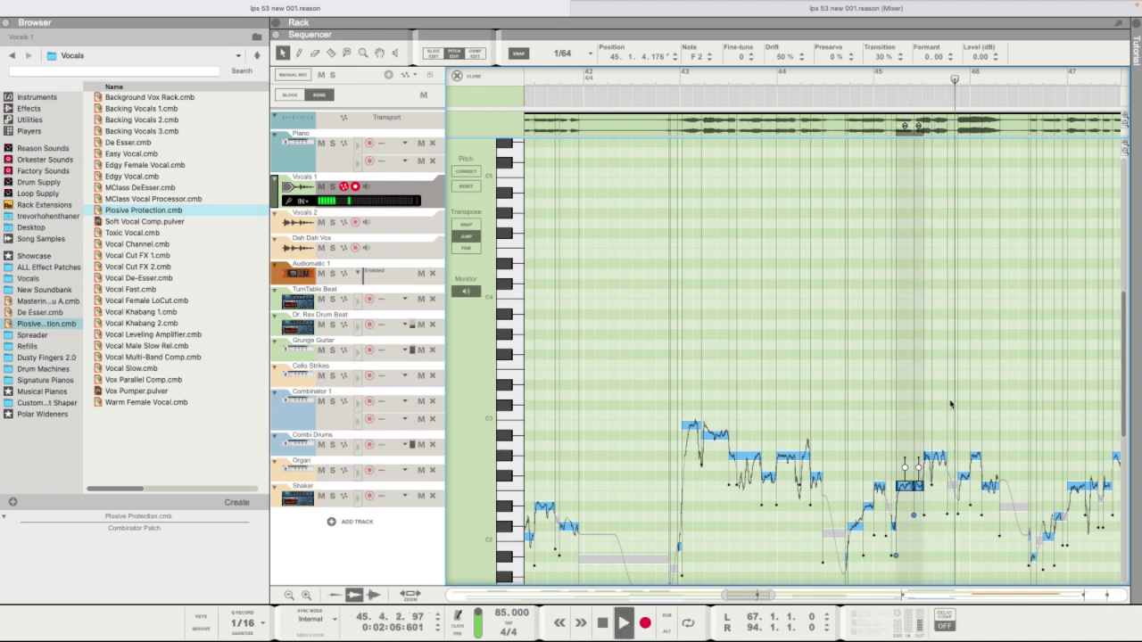
# Raise the note in the first beat of bar 46 to F#2 and replay from bar 45 into bar 47.
pyautogui.press('space')
pyautogui.click(990, 474)
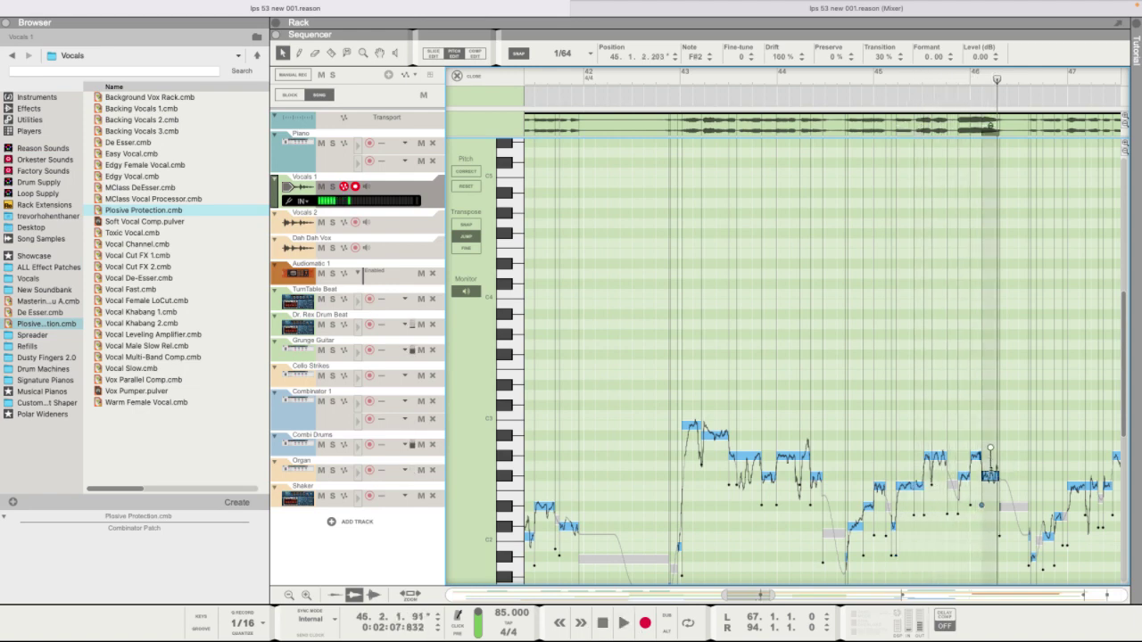
pyautogui.click(909, 76)
pyautogui.press('space')
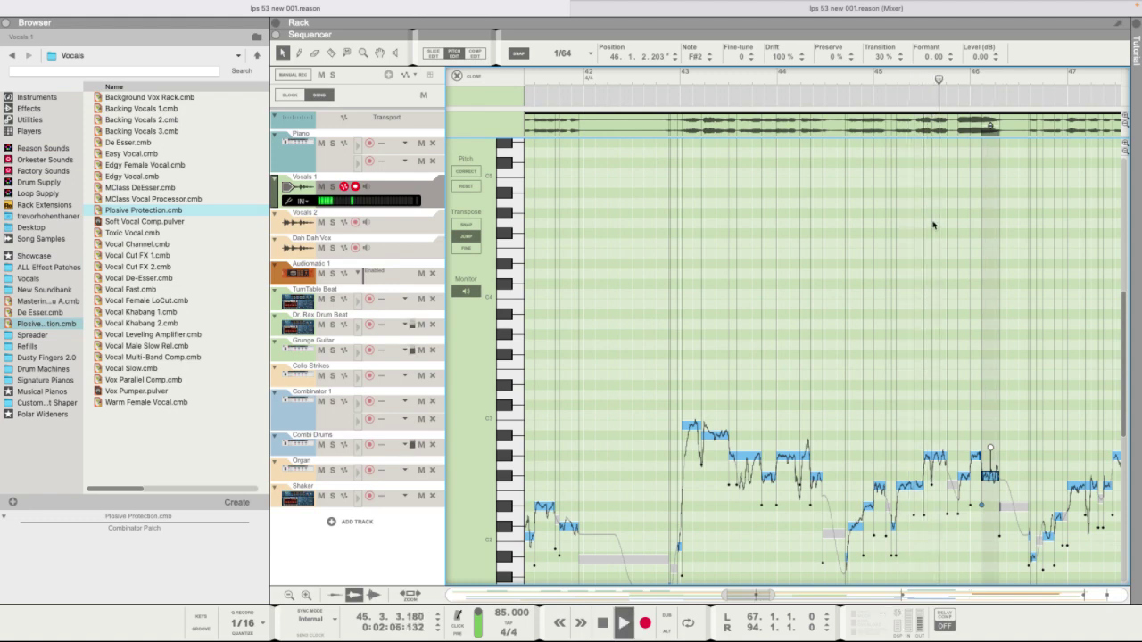
pyautogui.hscroll(5, 960, 296)
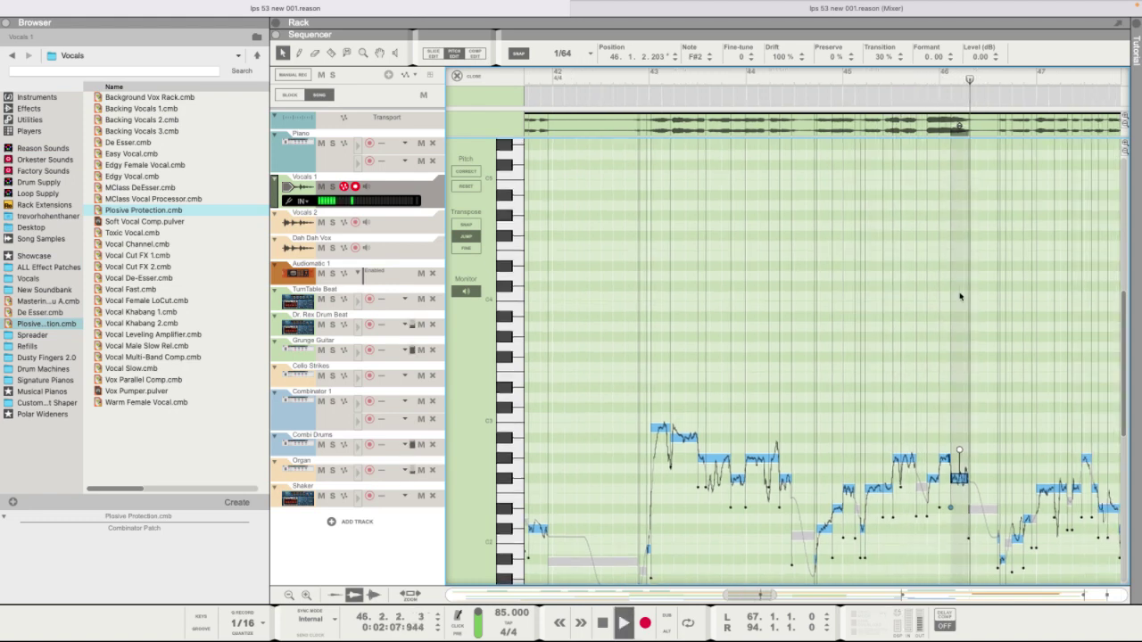
pyautogui.hscroll(2, 961, 297)
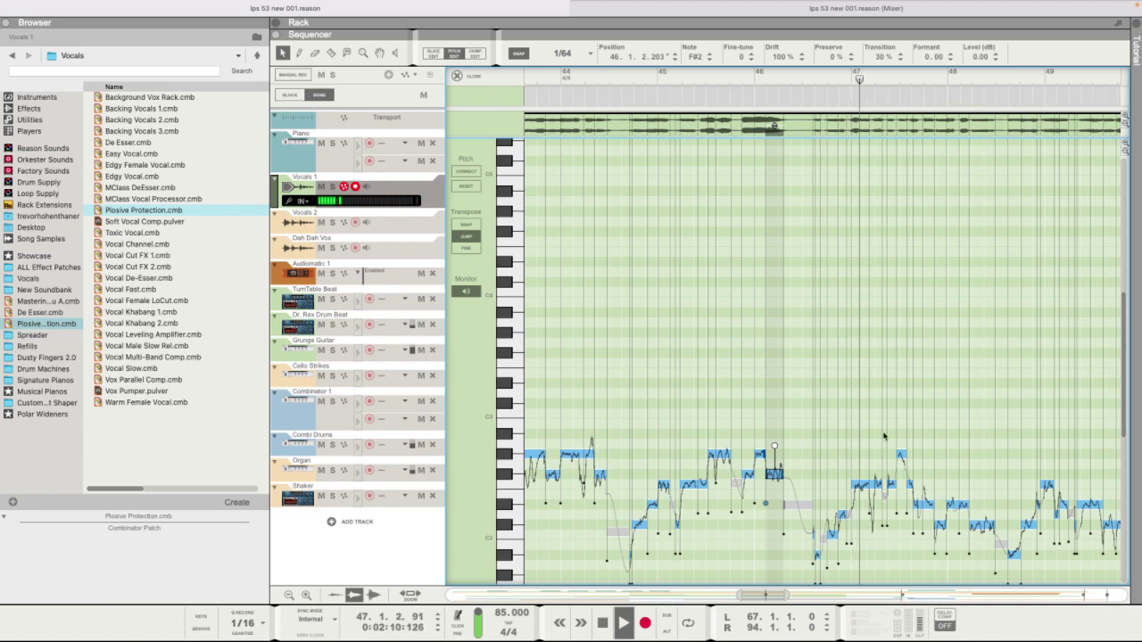
# Raise the last two notes of bar 46 to C#2 and D#2, reduce the C#2 note's drift to 10%, and replay from beat 3.
pyautogui.click(816, 552)
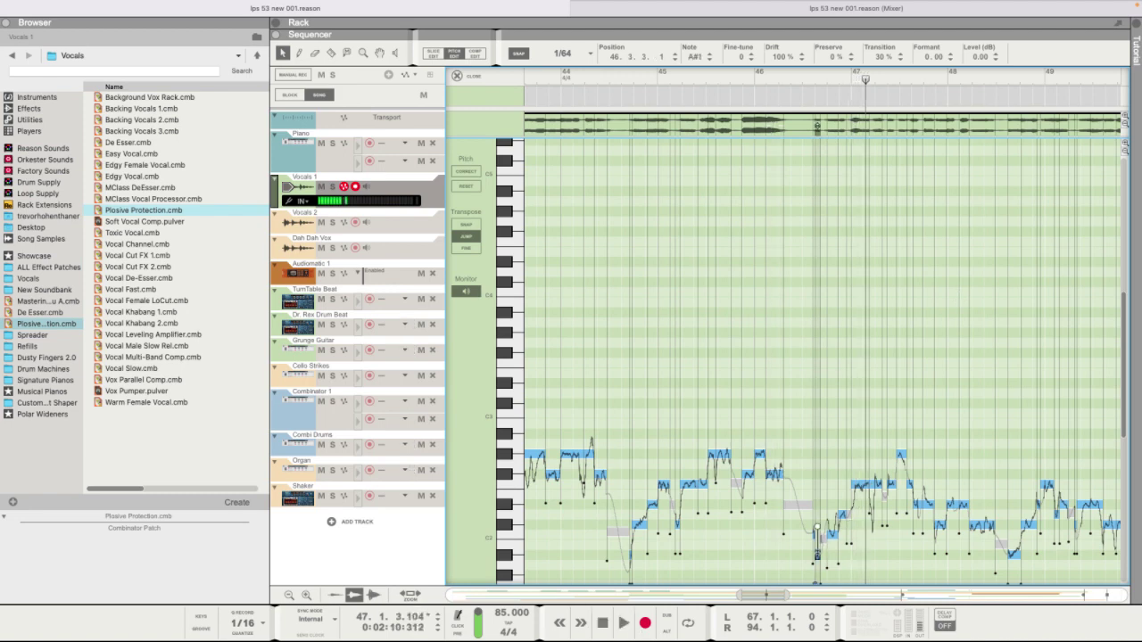
pyautogui.click(831, 535)
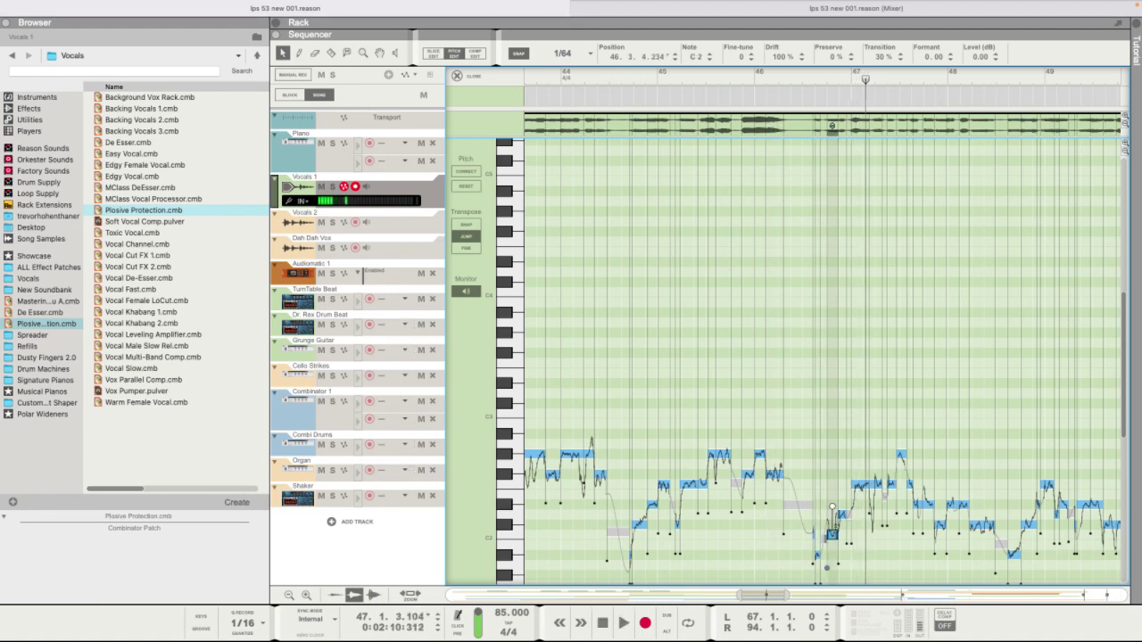
pyautogui.click(842, 514)
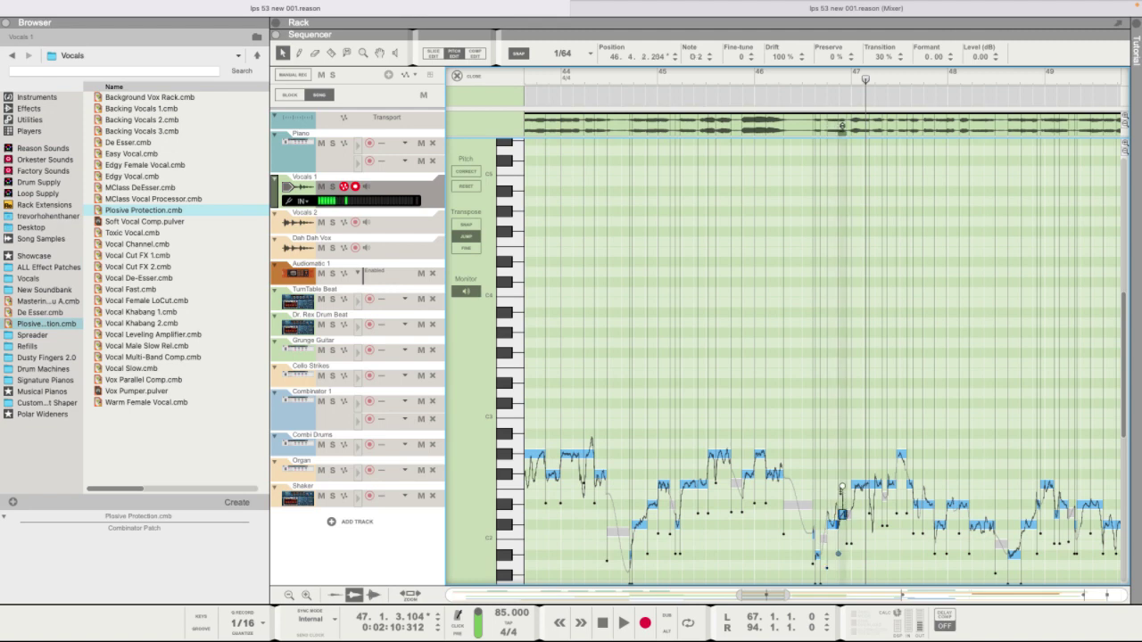
pyautogui.click(812, 81)
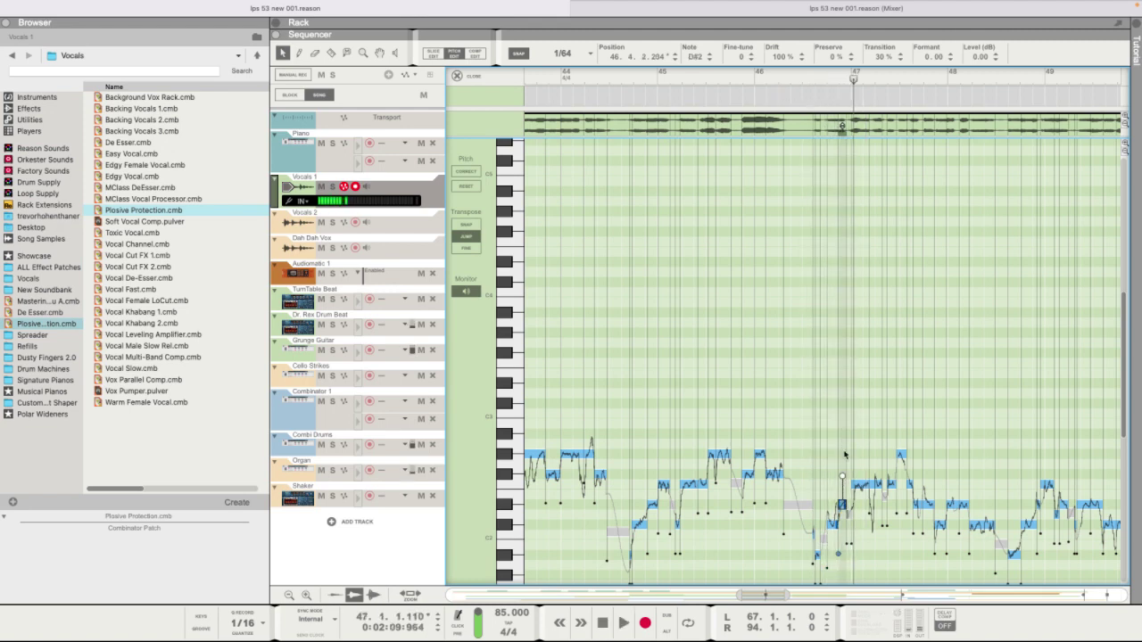
pyautogui.click(832, 523)
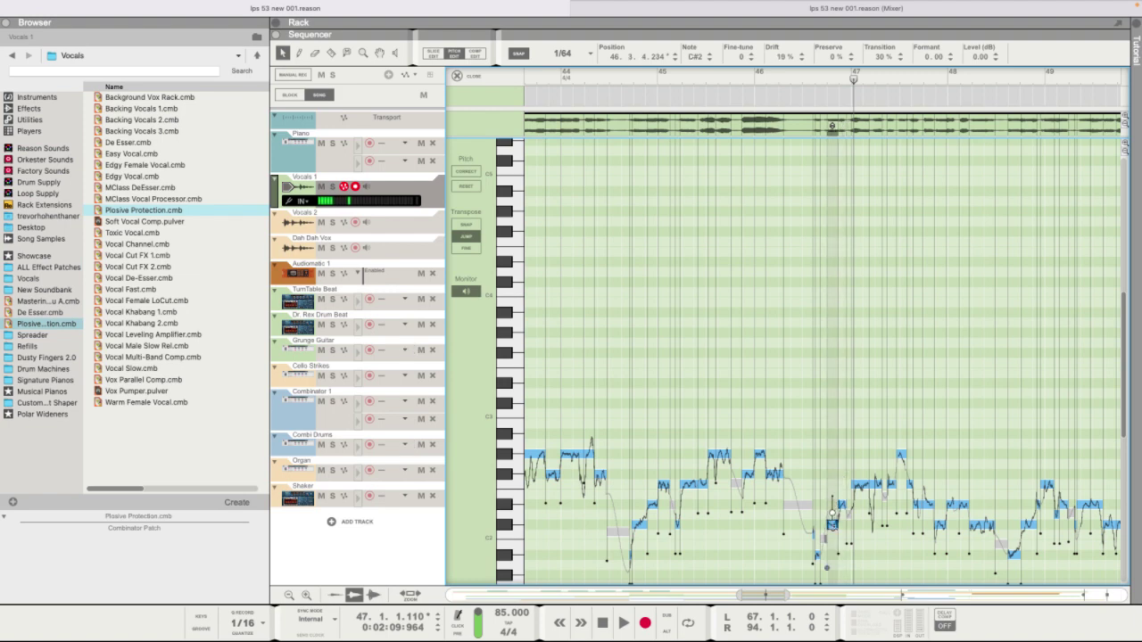
pyautogui.click(812, 86)
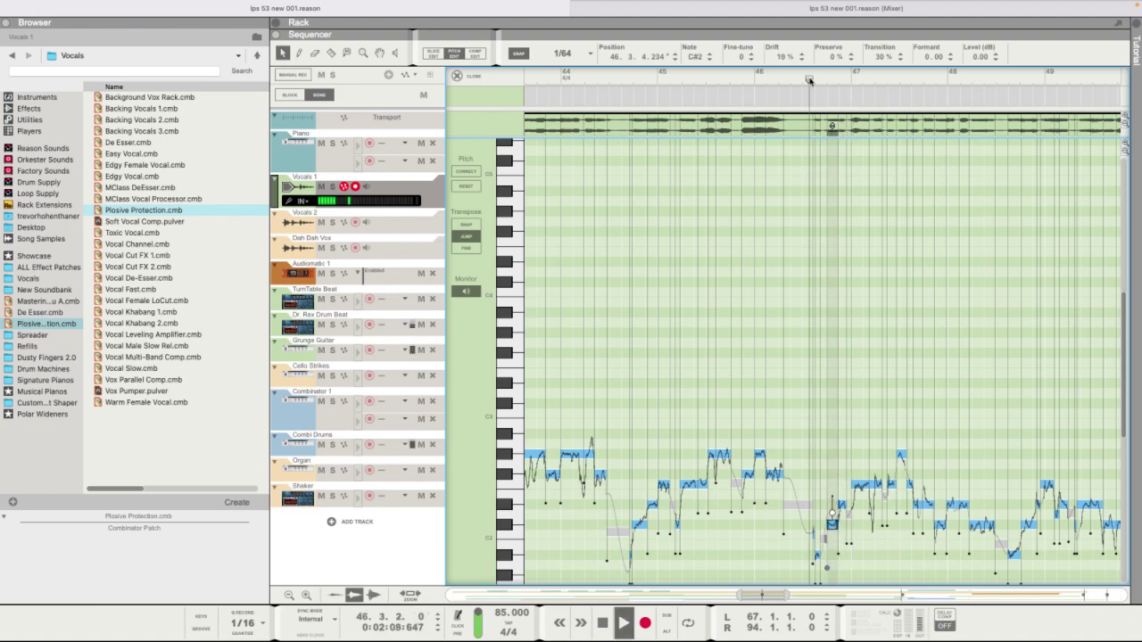
# Reduce the drift of the note at the end of bar 47 to 52% and resume playback.
pyautogui.click(957, 491)
pyautogui.click(965, 520)
pyautogui.click(952, 535)
pyautogui.click(955, 503)
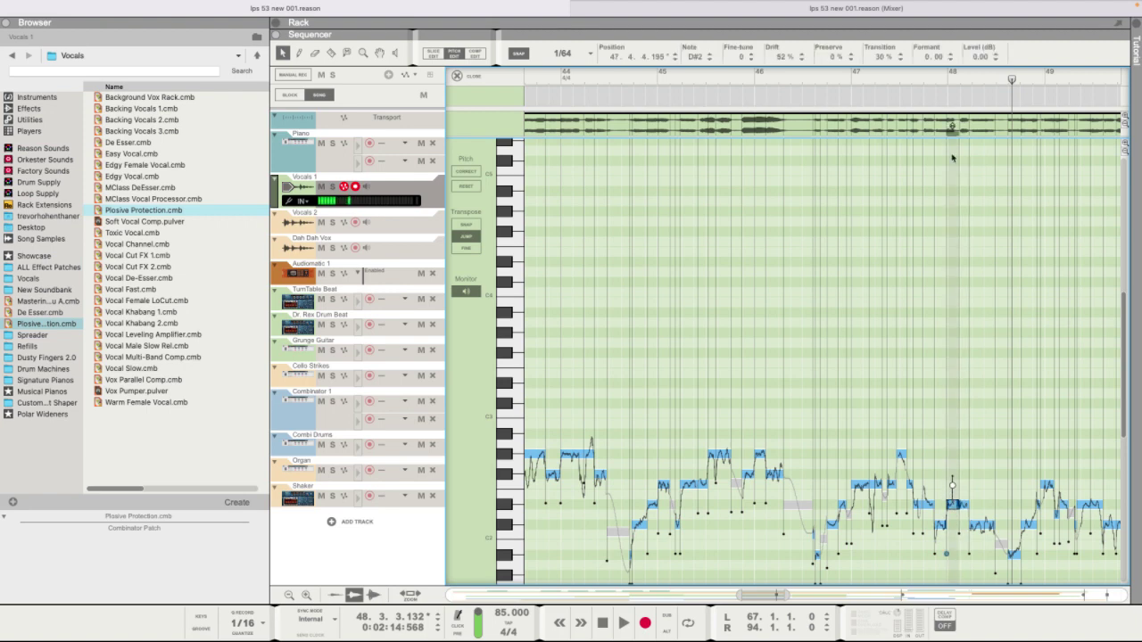
pyautogui.press('space')
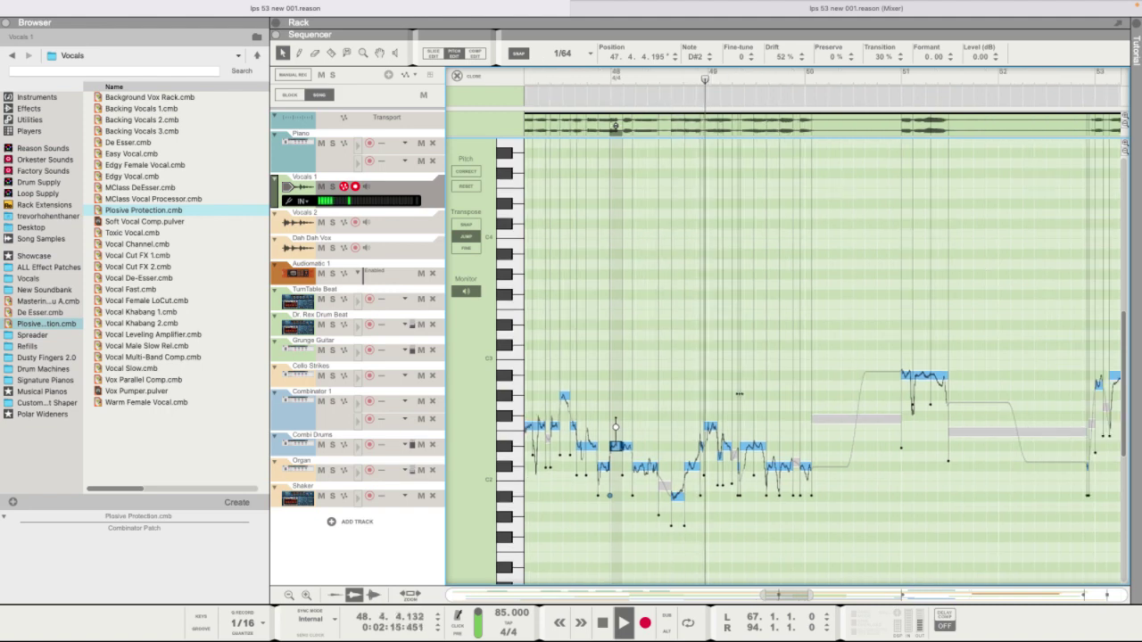
# Set the short note at the end of bar 48 to D#2 with 31% drift and replay the passage.
pyautogui.click(701, 449)
pyautogui.click(702, 444)
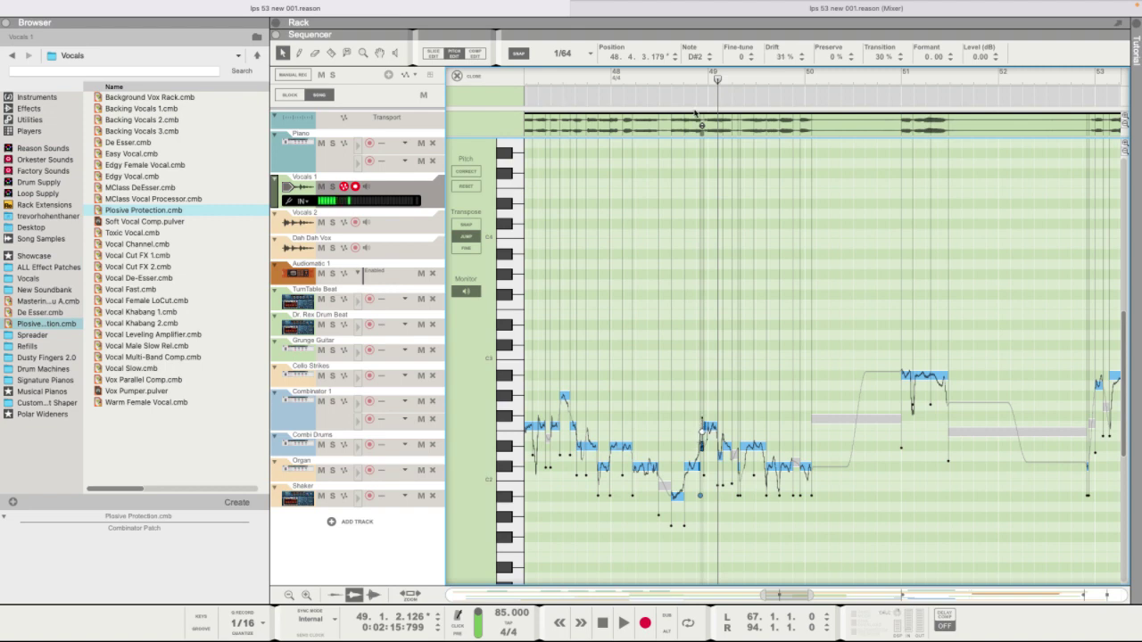
pyautogui.click(681, 77)
pyautogui.press('space')
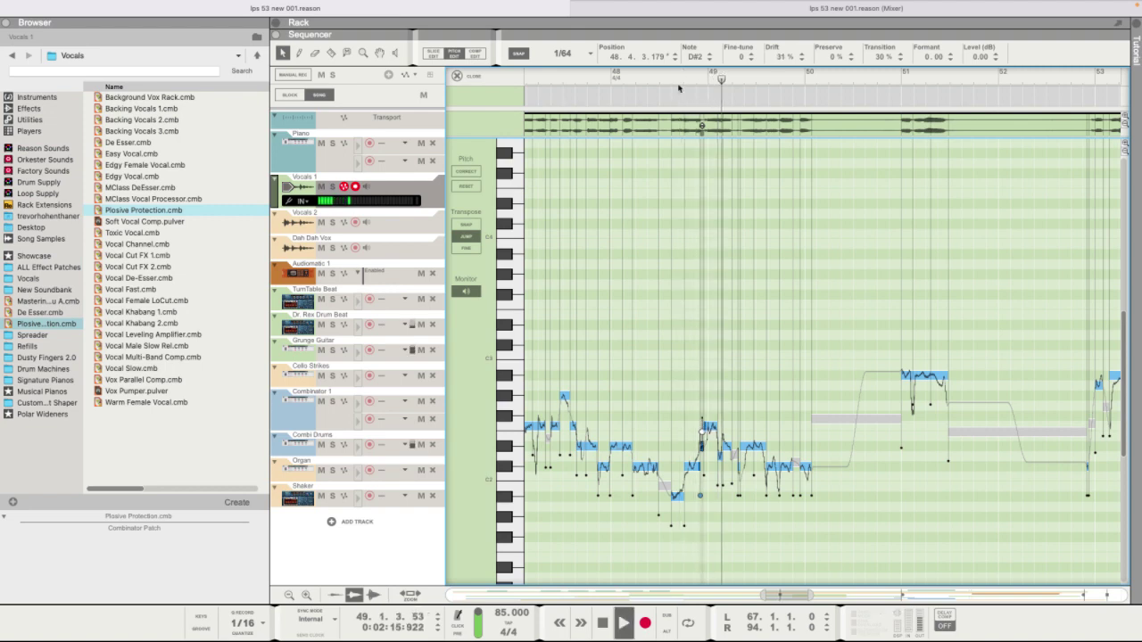
# Raise the note at beat 2 of bar 49 to E2 and play through the end of the bar.
pyautogui.press('space')
pyautogui.click(751, 446)
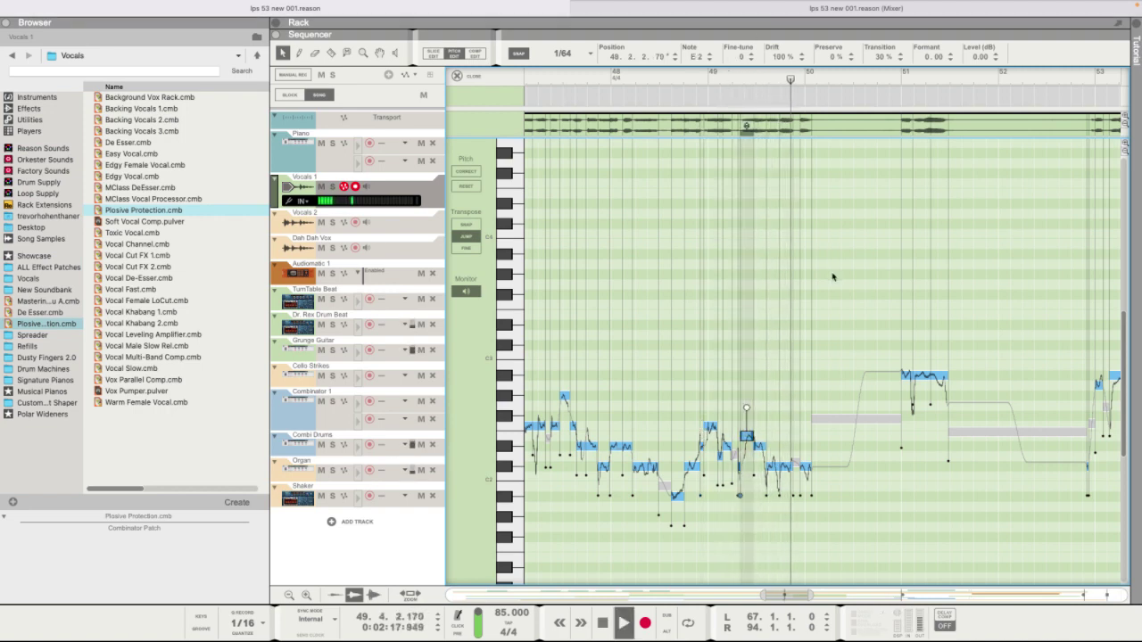
pyautogui.press('space')
# Reduce the drift of the last note in bar 49 to 33% and replay it.
pyautogui.click(804, 466)
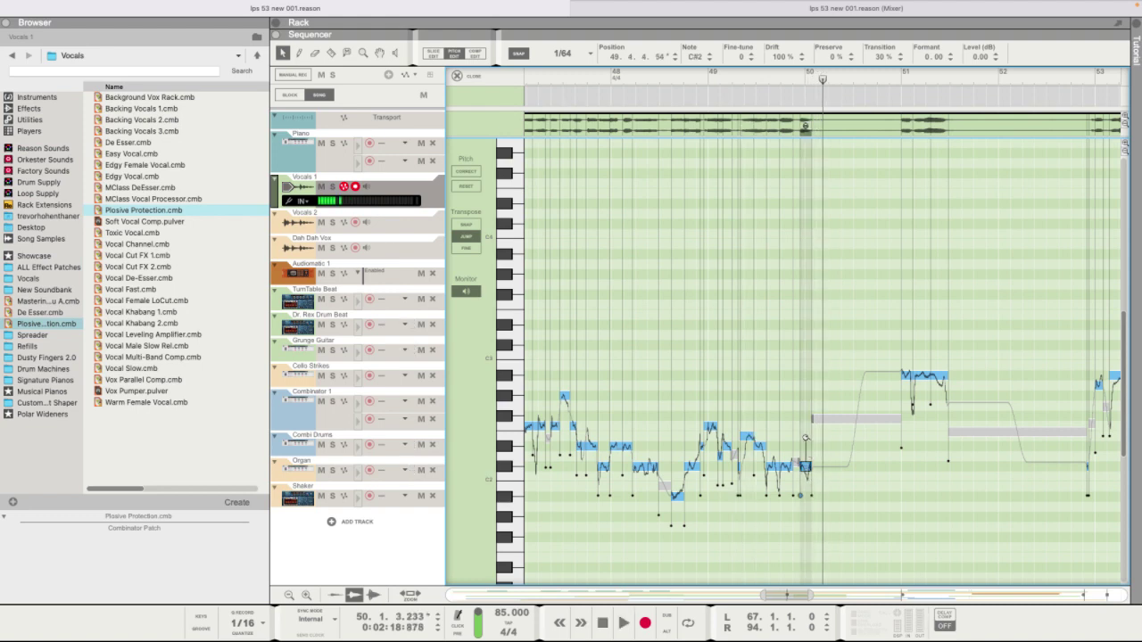
pyautogui.click(798, 81)
pyautogui.press('space')
# Try raising the middle note of the bar 51 phrase to B2 and replay it.
pyautogui.click(899, 79)
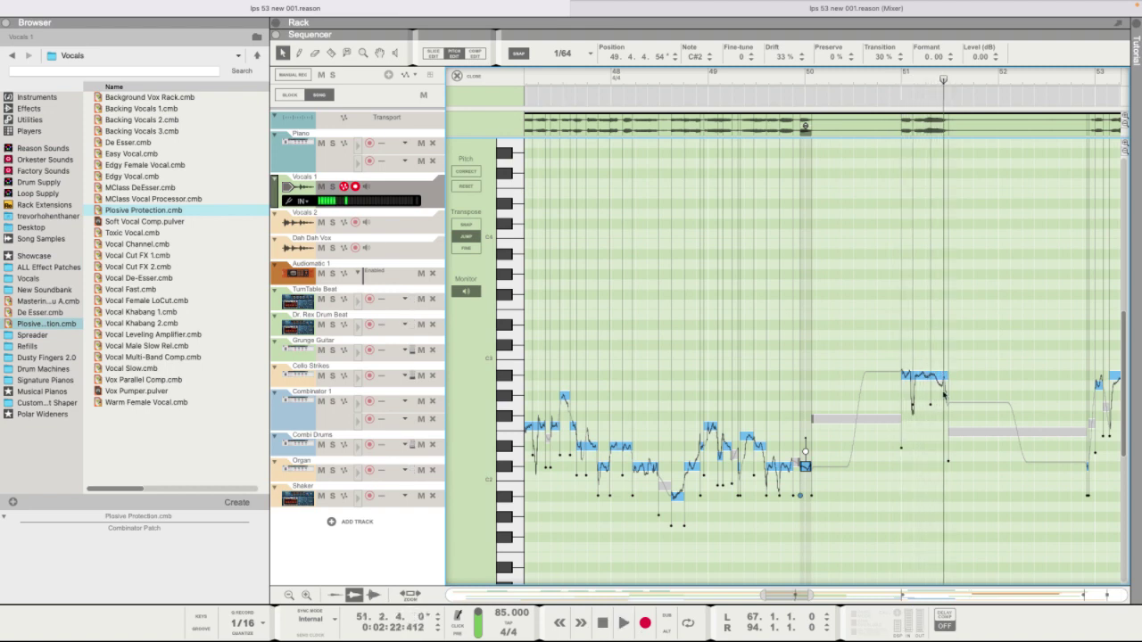
pyautogui.moveTo(921, 374); pyautogui.dragTo(922, 356)
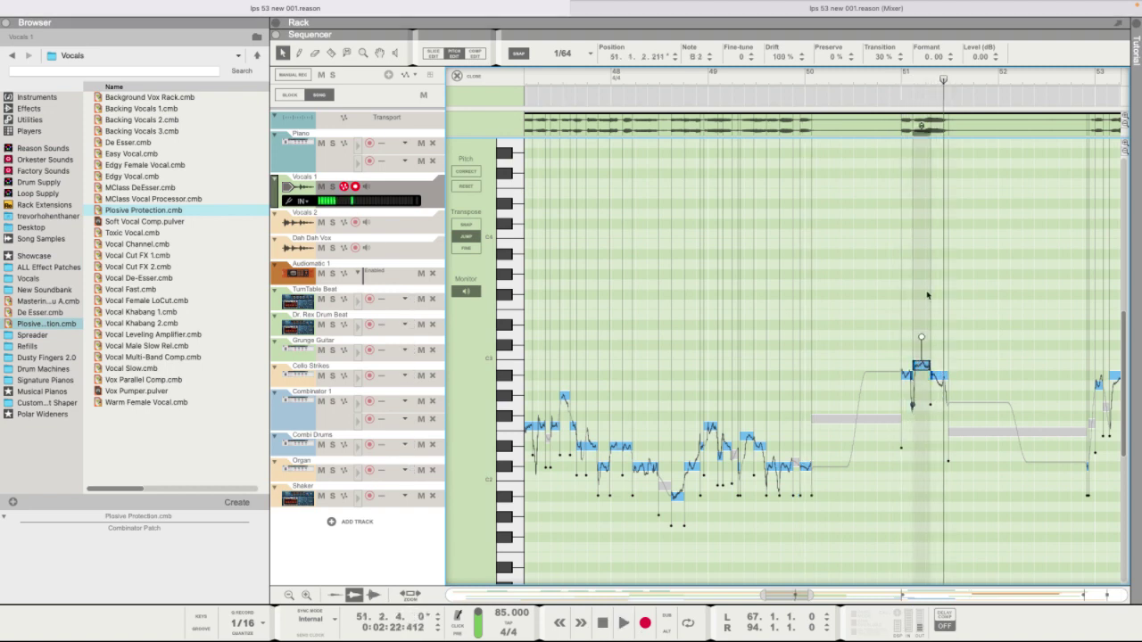
pyautogui.press('space')
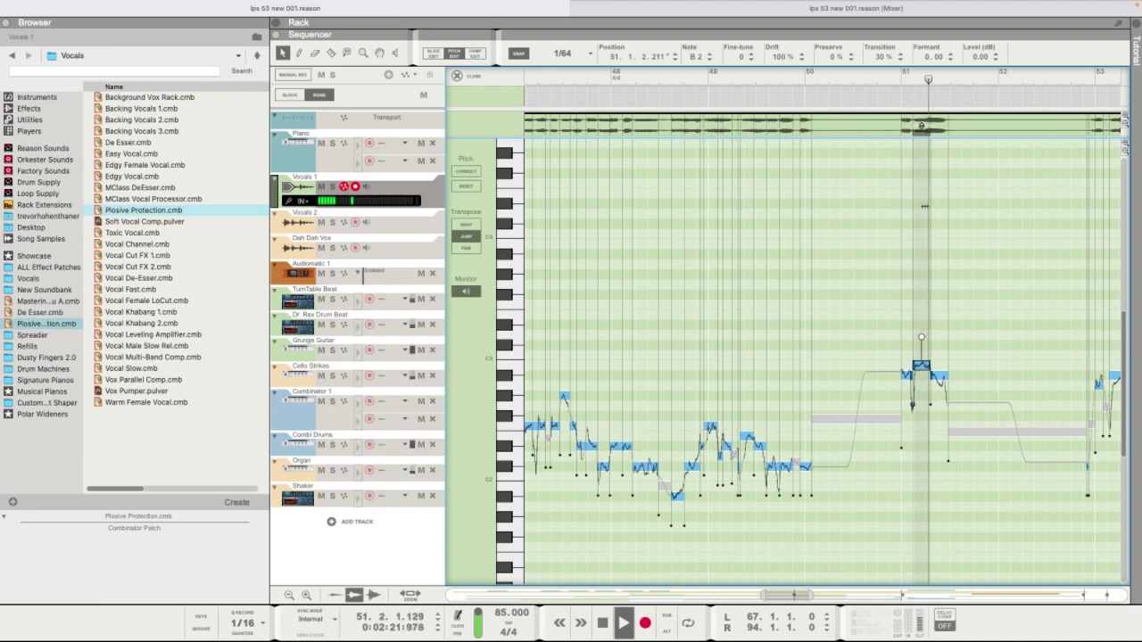
pyautogui.press('space')
pyautogui.press('space')
# Split the last note of the bar 51 phrase, raise its first part to B2, set the tail to A#2, and resume playback.
pyautogui.click(939, 375)
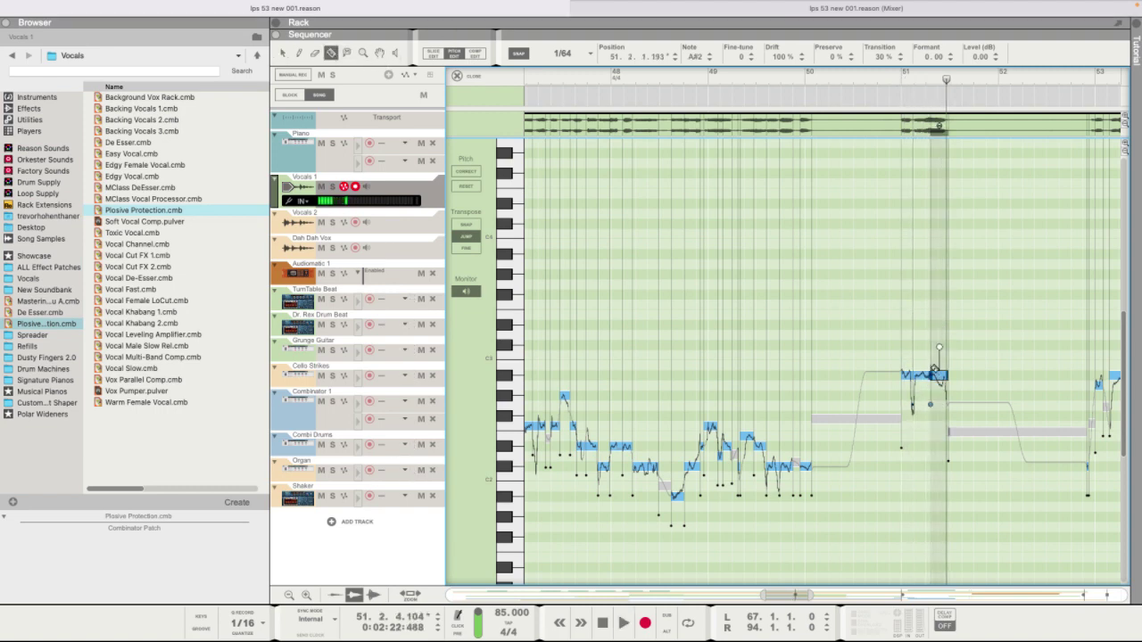
pyautogui.moveTo(941, 379); pyautogui.dragTo(941, 388)
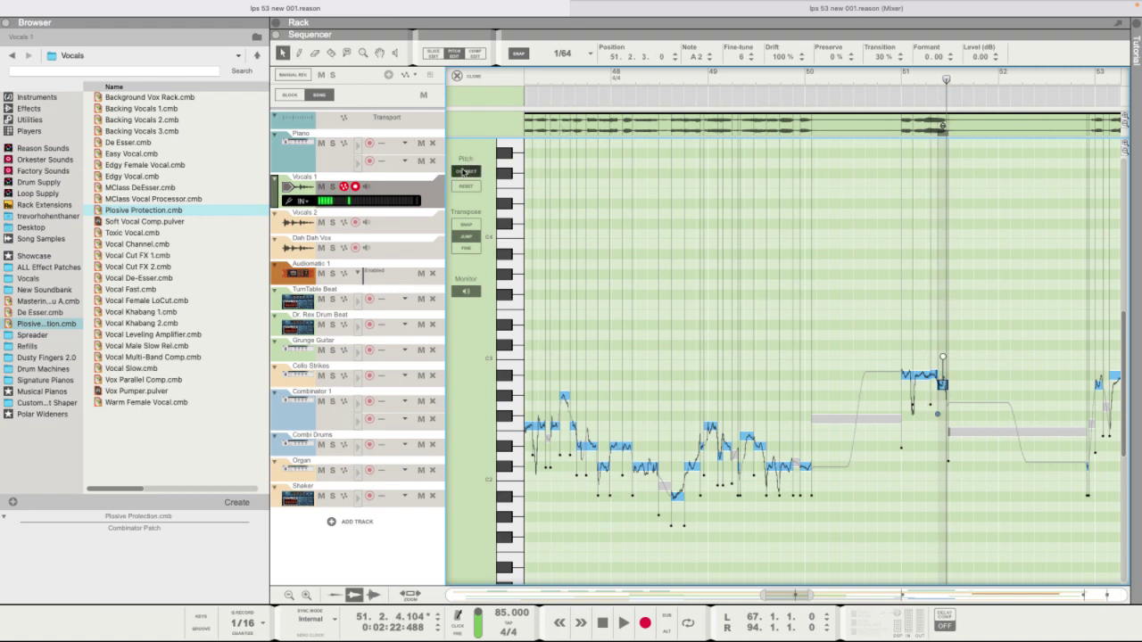
pyautogui.click(933, 375)
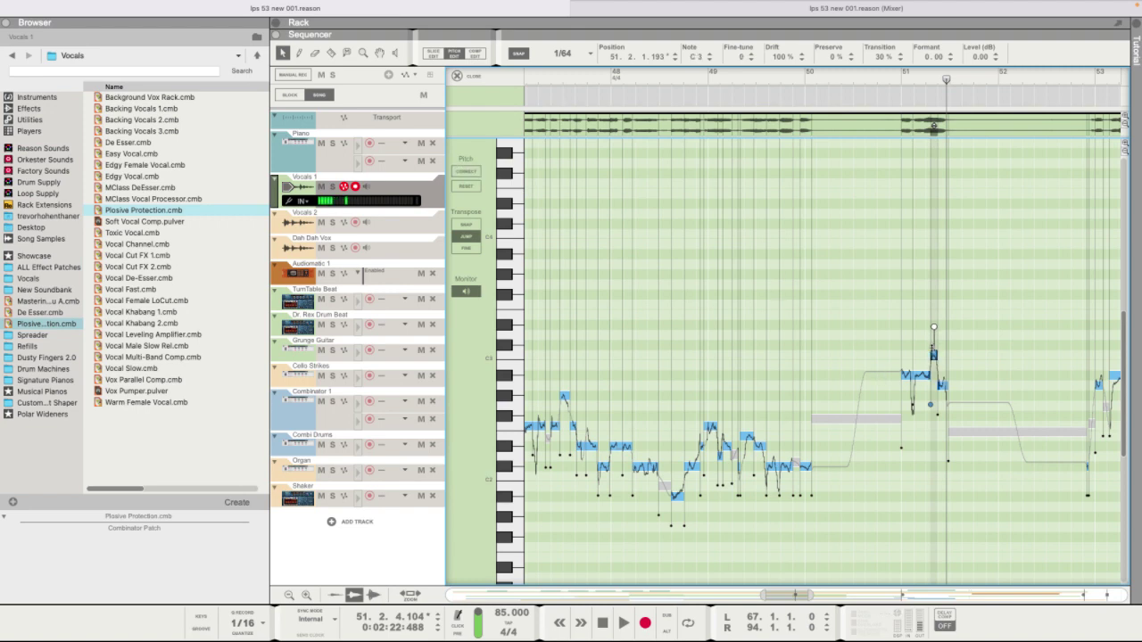
pyautogui.click(942, 374)
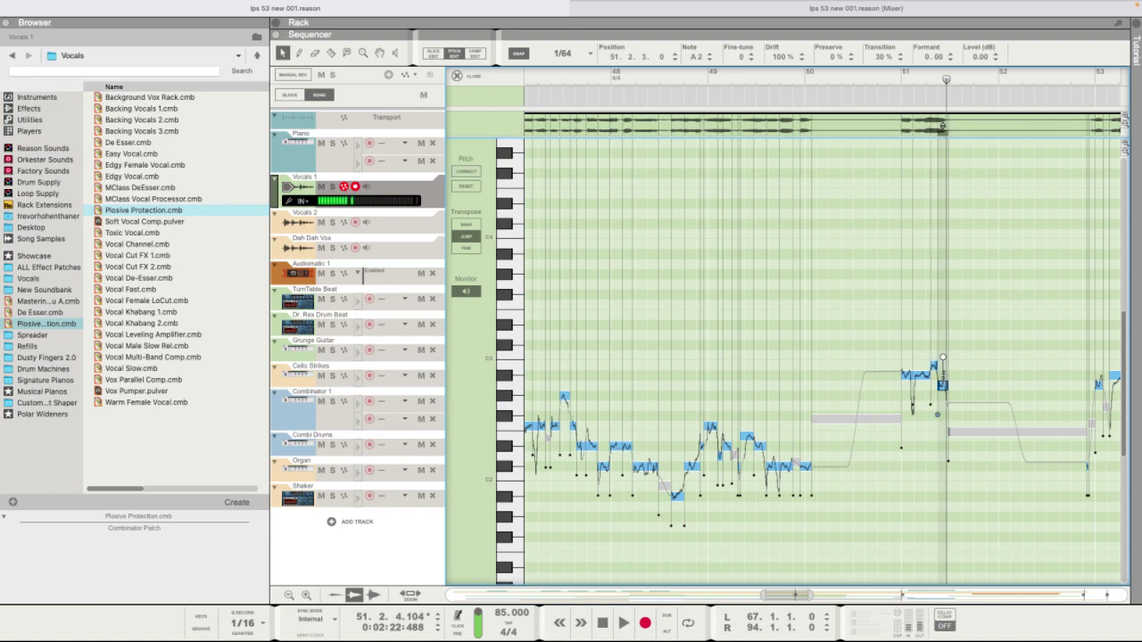
pyautogui.press('space')
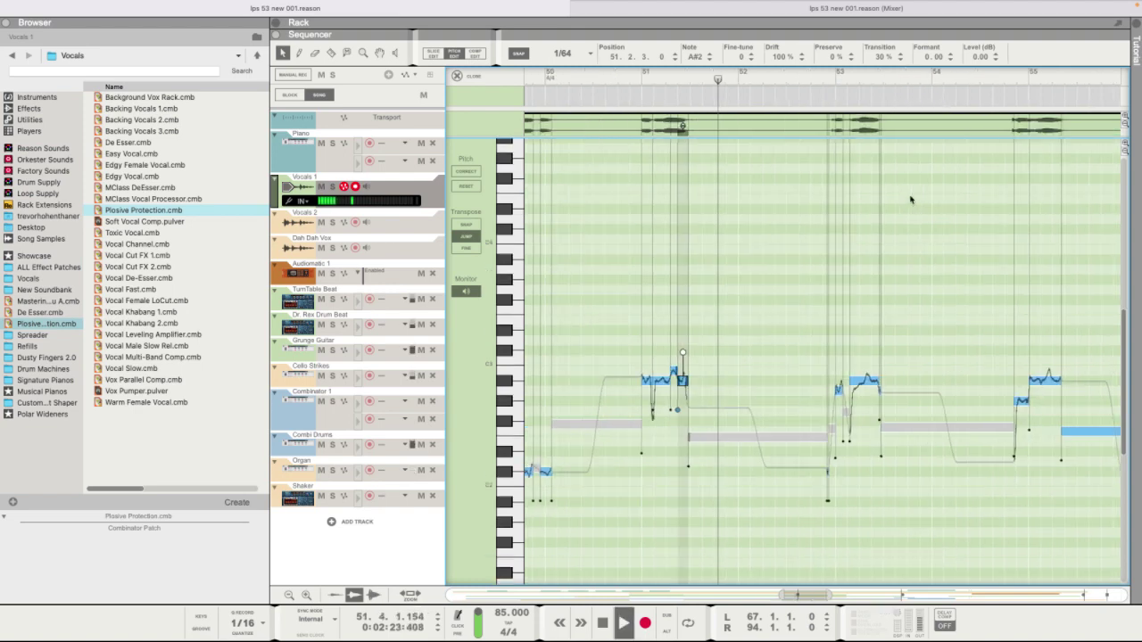
# Split the long note in bar 53 into three pieces and apply Correct Pitch to all of them.
pyautogui.click(331, 53)
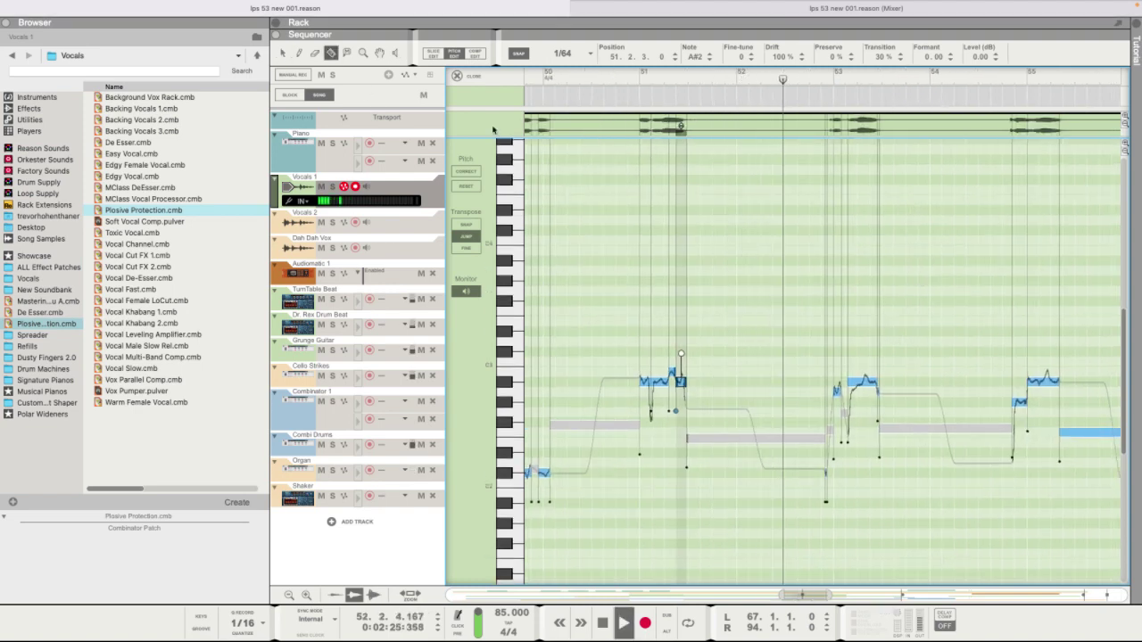
pyautogui.click(872, 382)
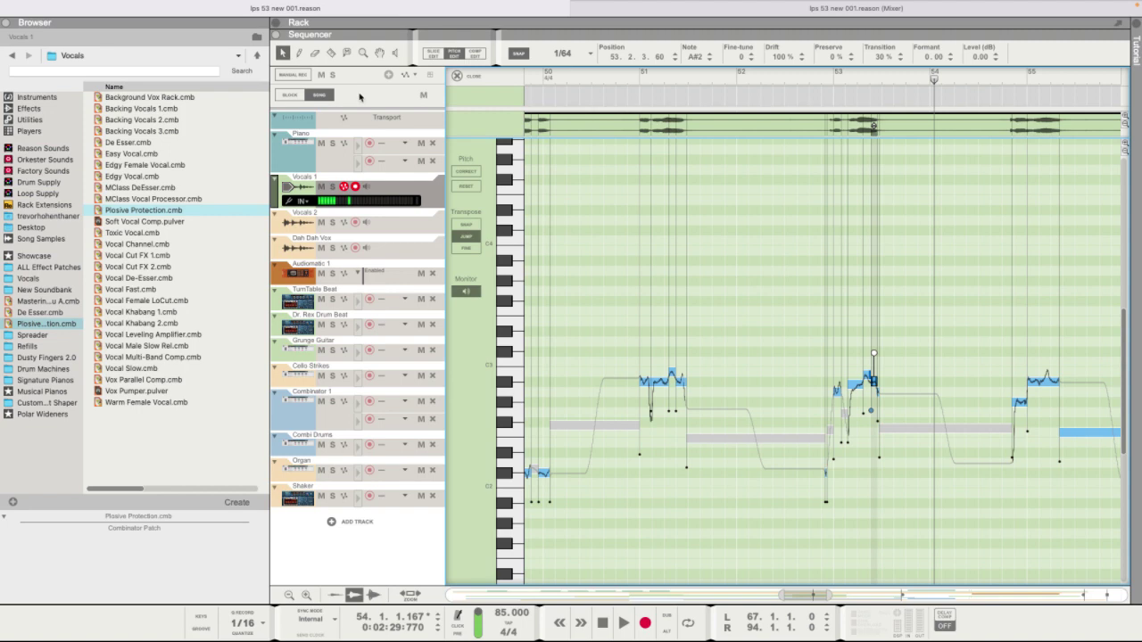
pyautogui.click(868, 386)
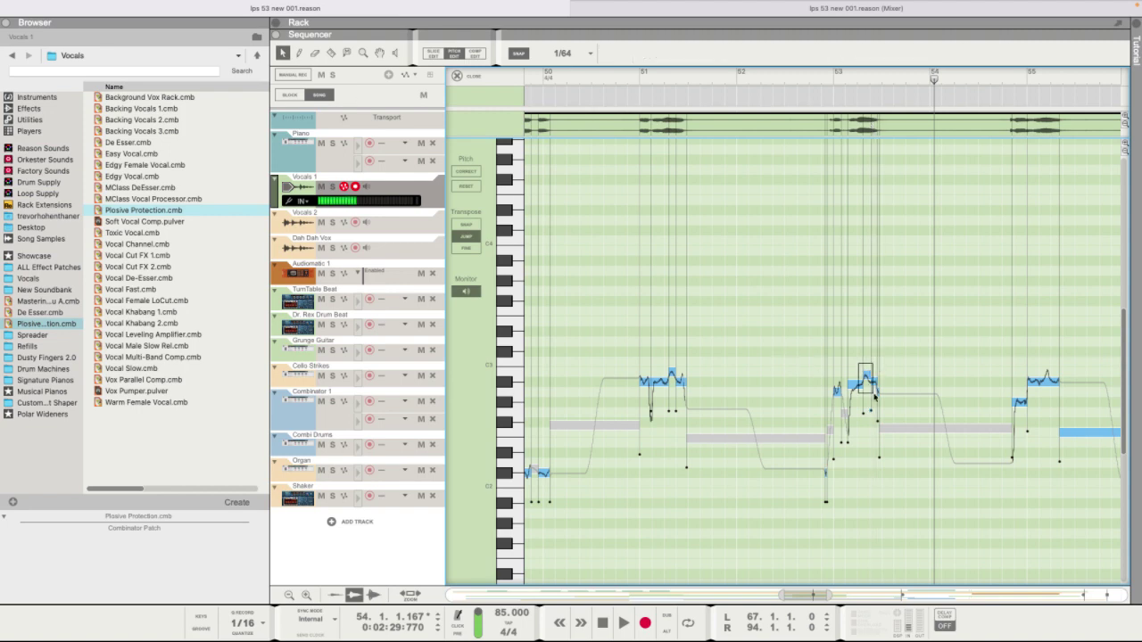
pyautogui.click(858, 384)
pyautogui.rightClick(855, 385)
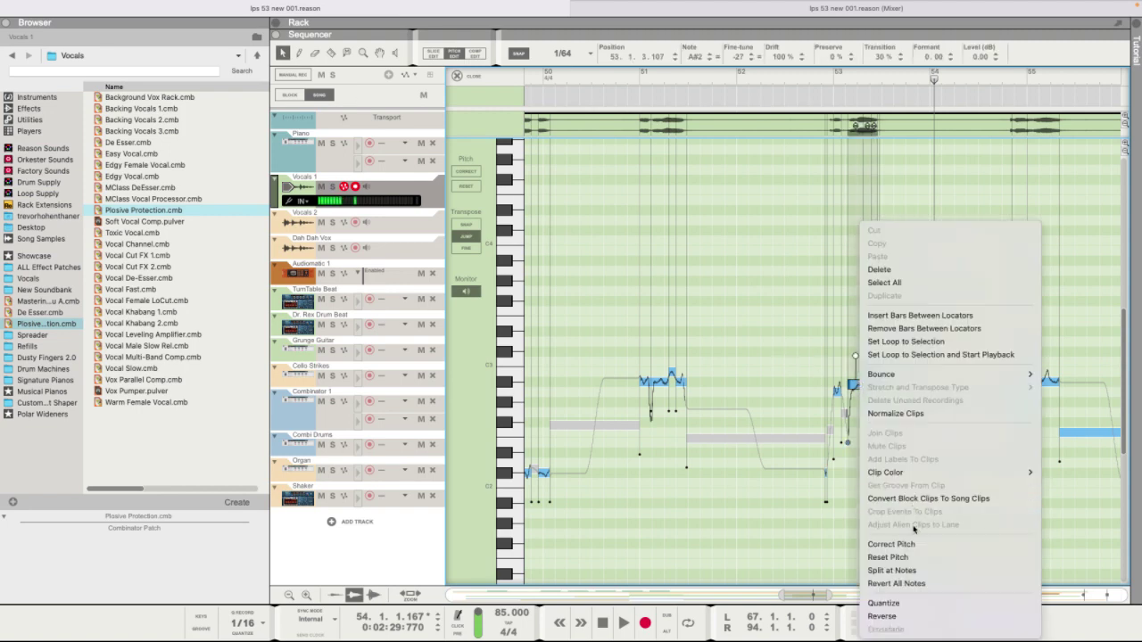
pyautogui.click(892, 544)
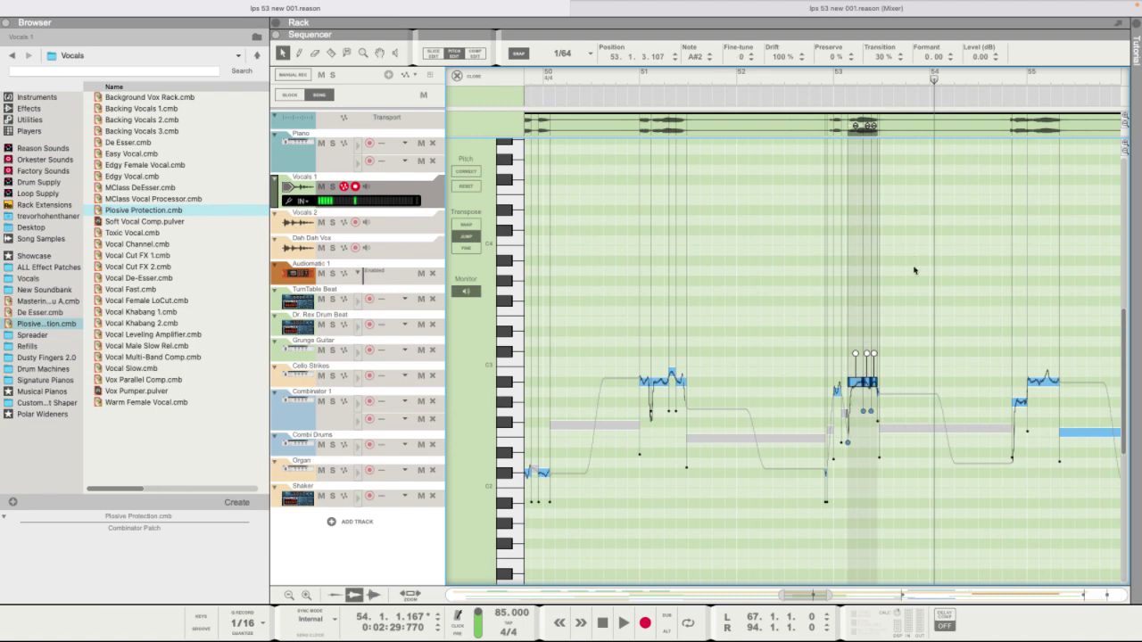
# Raise only the middle piece of the split bar 53 note to B2 and replay the bar.
pyautogui.click(892, 373)
pyautogui.click(865, 382)
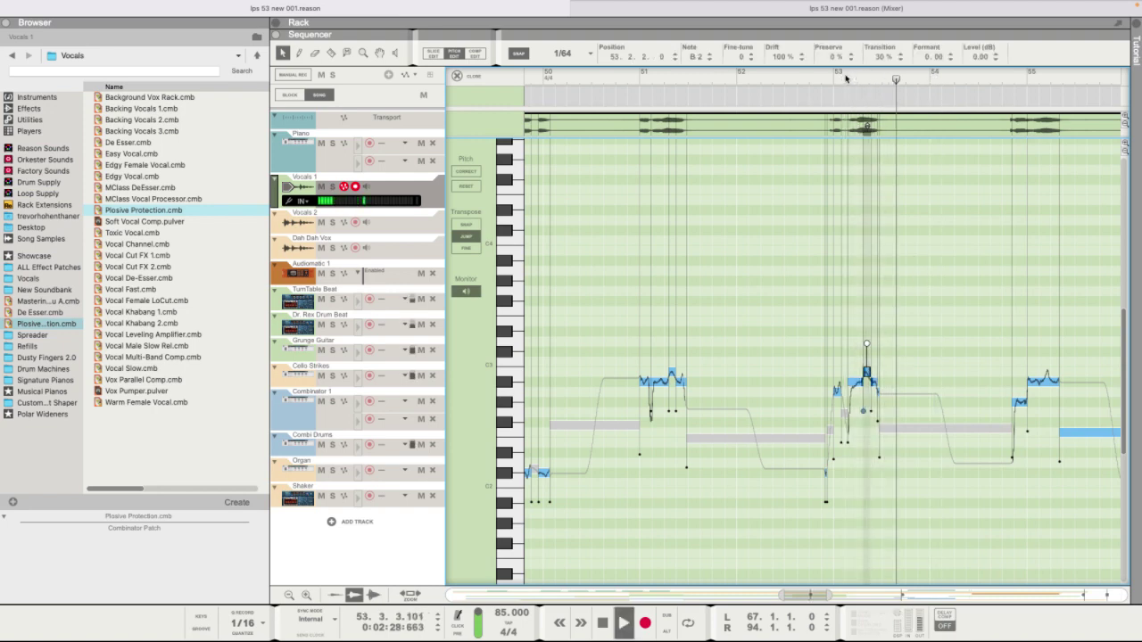
# Split the long note in bar 55 into three pieces with the Razor tool, switch back to the Selection tool, and stop playback.
pyautogui.hscroll(5, 993, 199)
pyautogui.click(331, 52)
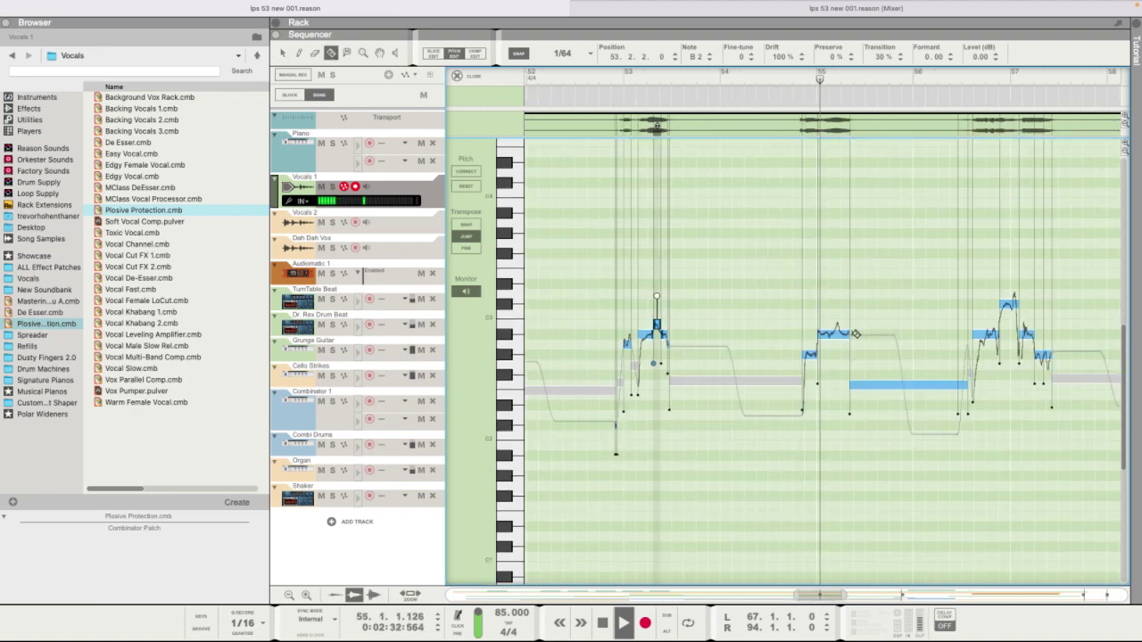
pyautogui.click(842, 334)
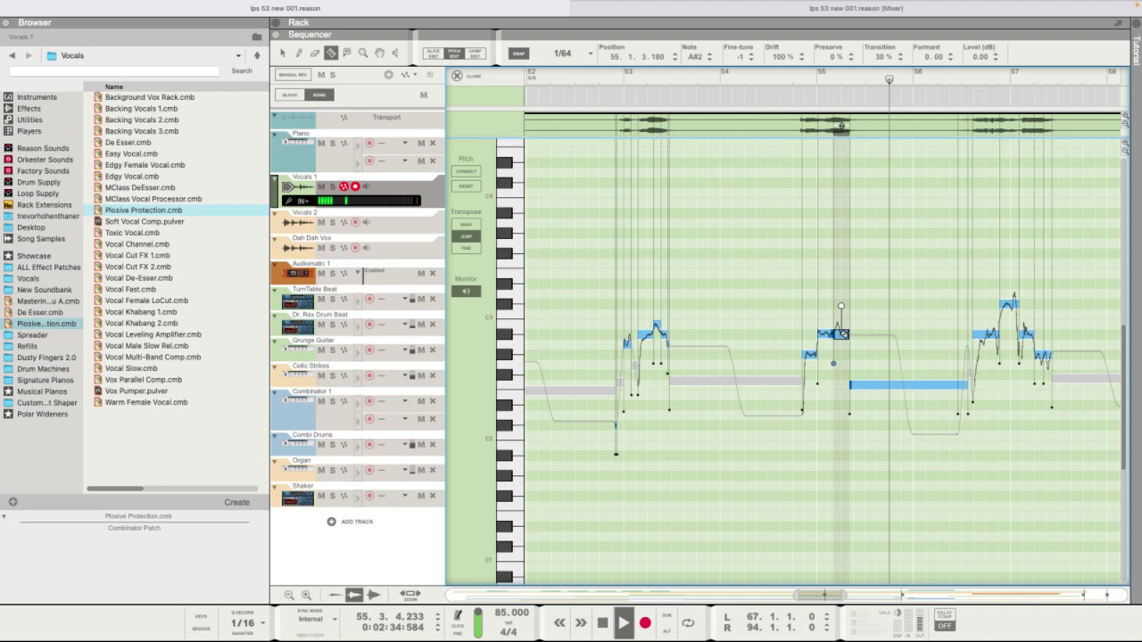
pyautogui.click(282, 53)
pyautogui.press('space')
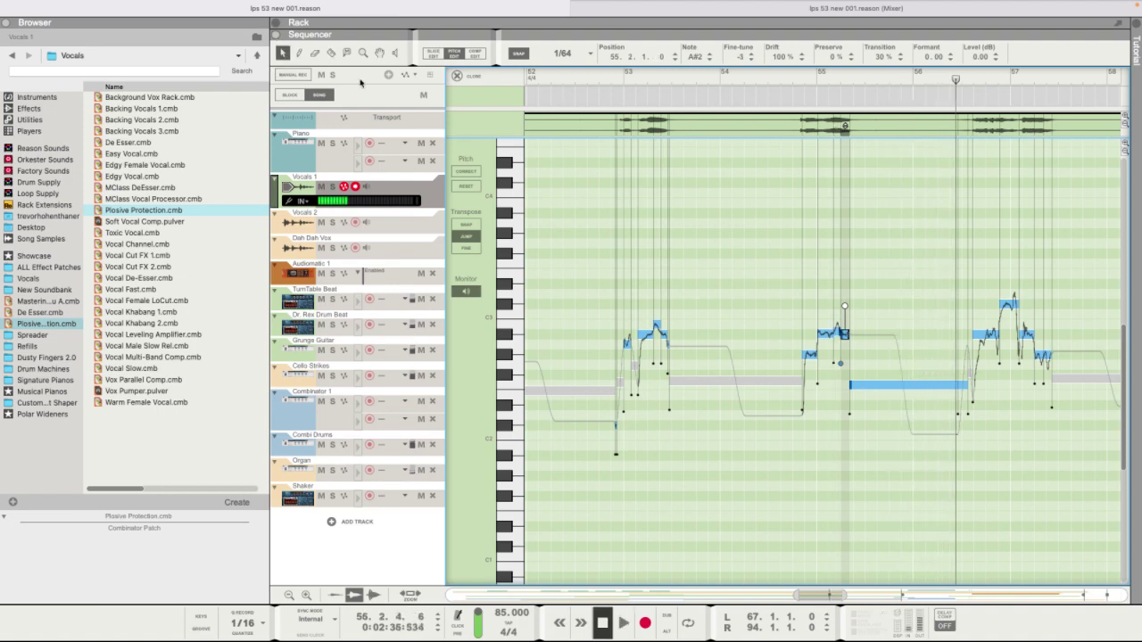
# Correct the pitch of the three bar 55 note pieces, raise the middle one to B2 with 42% drift, and replay the phrase.
pyautogui.moveTo(824, 314); pyautogui.dragTo(844, 366)
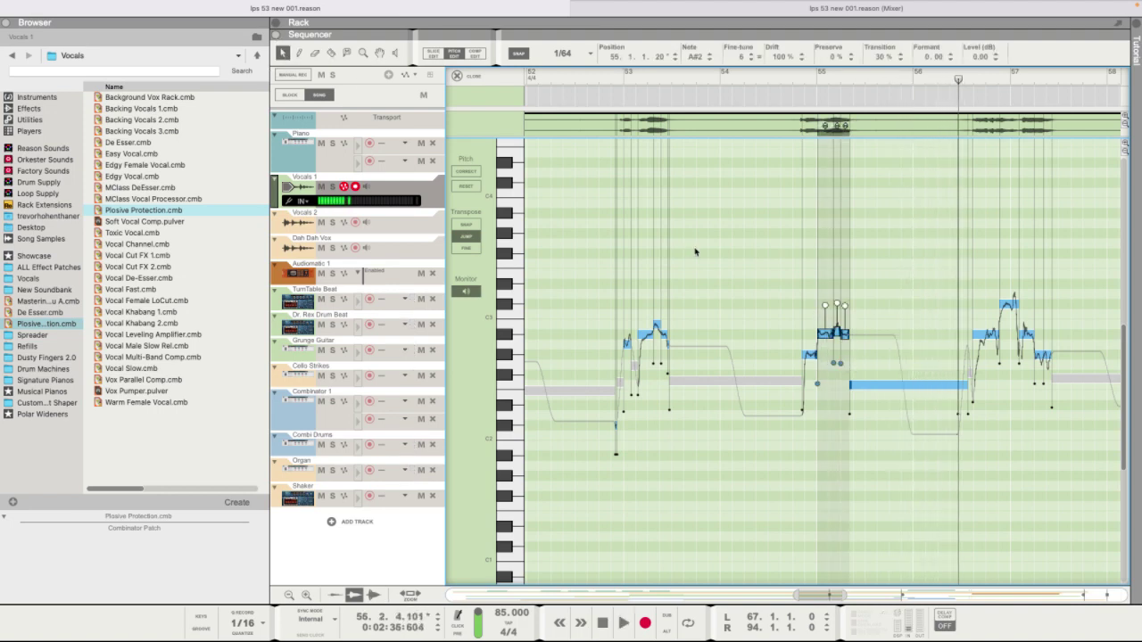
pyautogui.press('super+j')
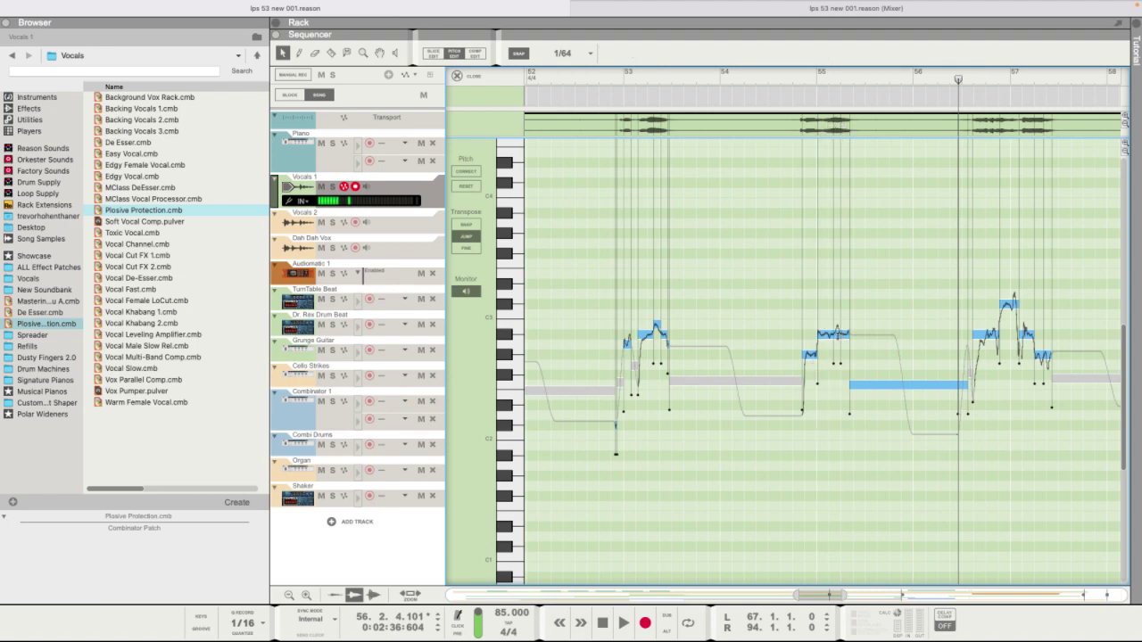
pyautogui.click(814, 77)
pyautogui.press('space')
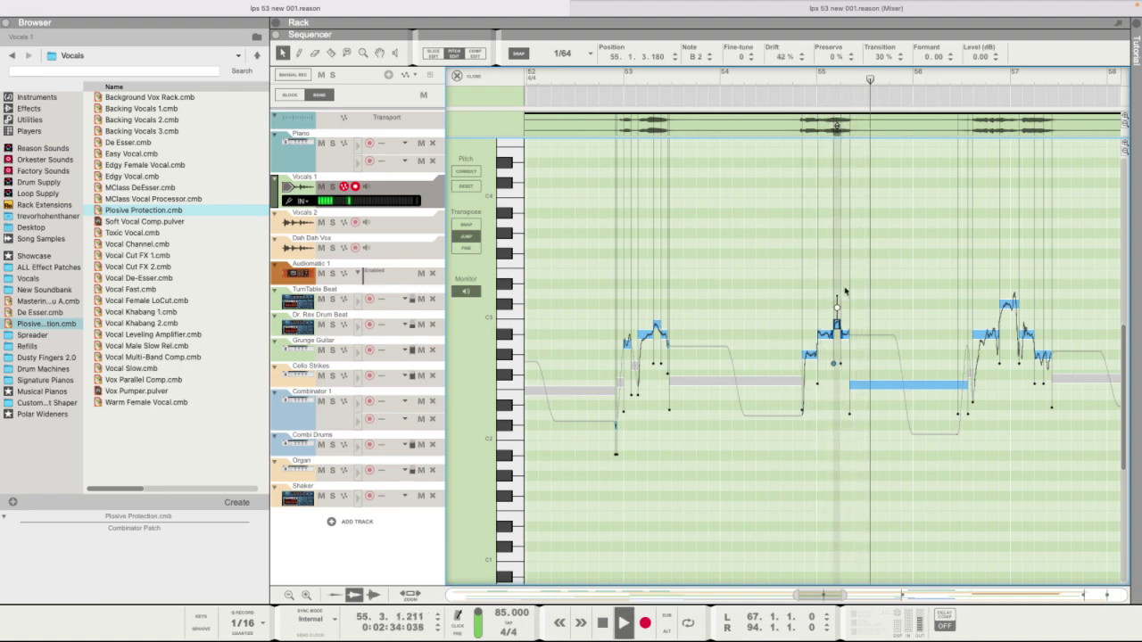
pyautogui.click(817, 78)
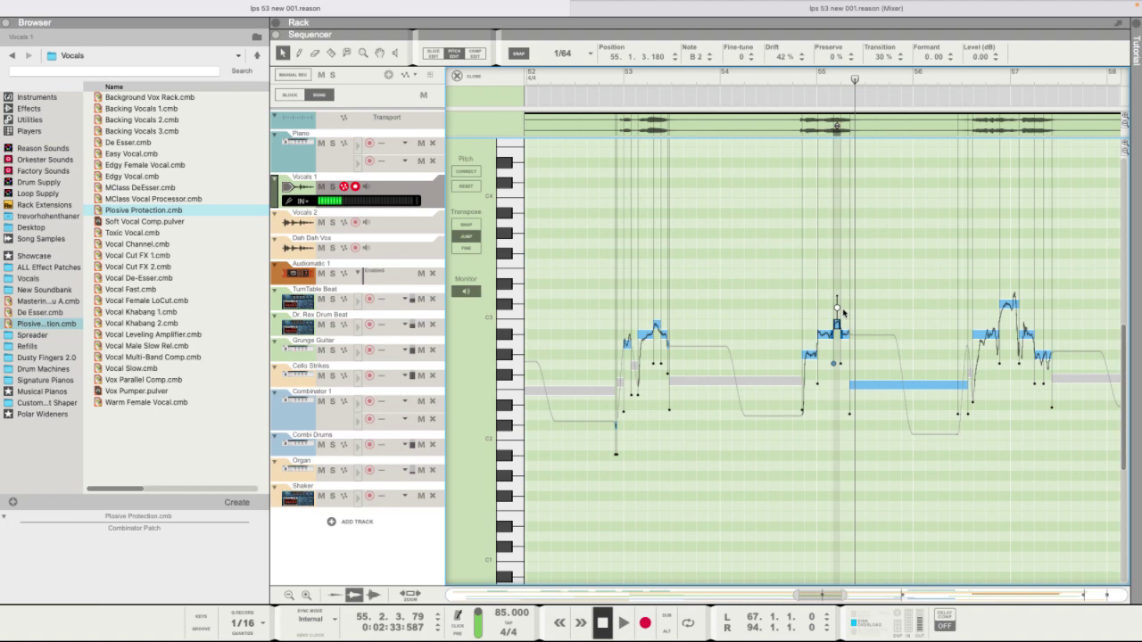
pyautogui.press('space')
pyautogui.press('space')
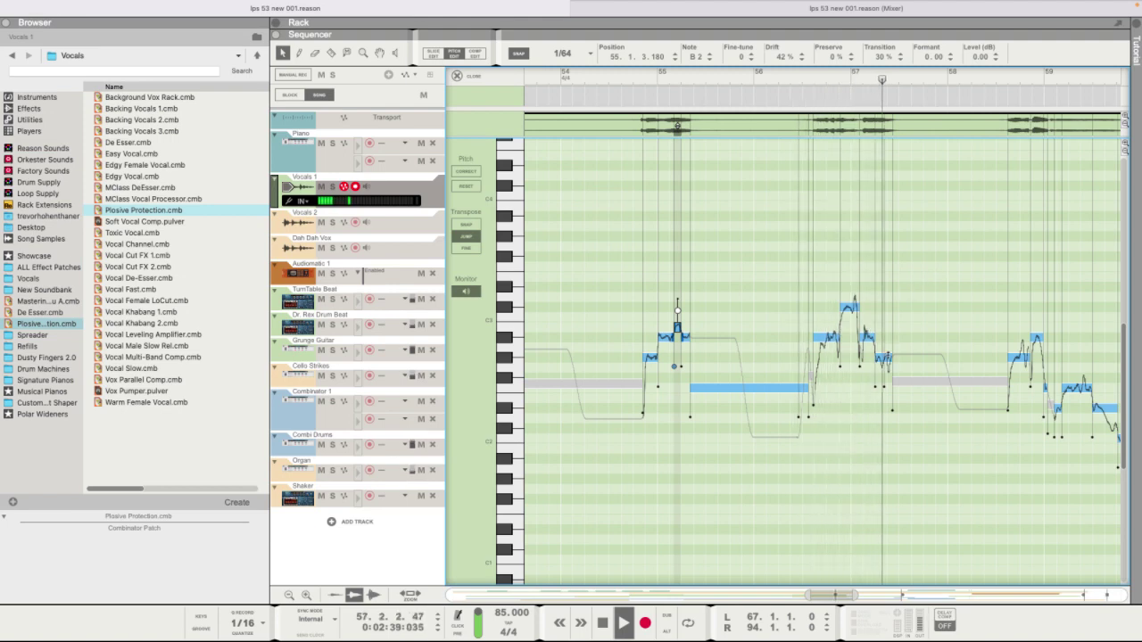
# Leave the Vocals 1 pitch editor, open the Vocals 2 clip for pitch editing with monitoring off, and start playback.
pyautogui.click(925, 309)
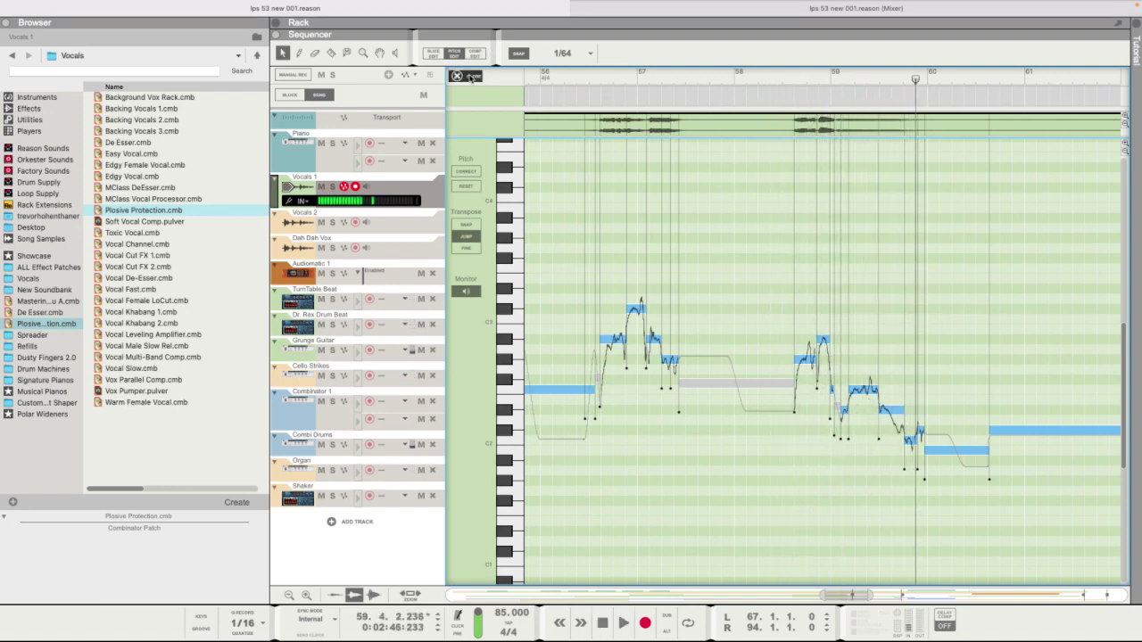
pyautogui.click(470, 77)
pyautogui.click(704, 216)
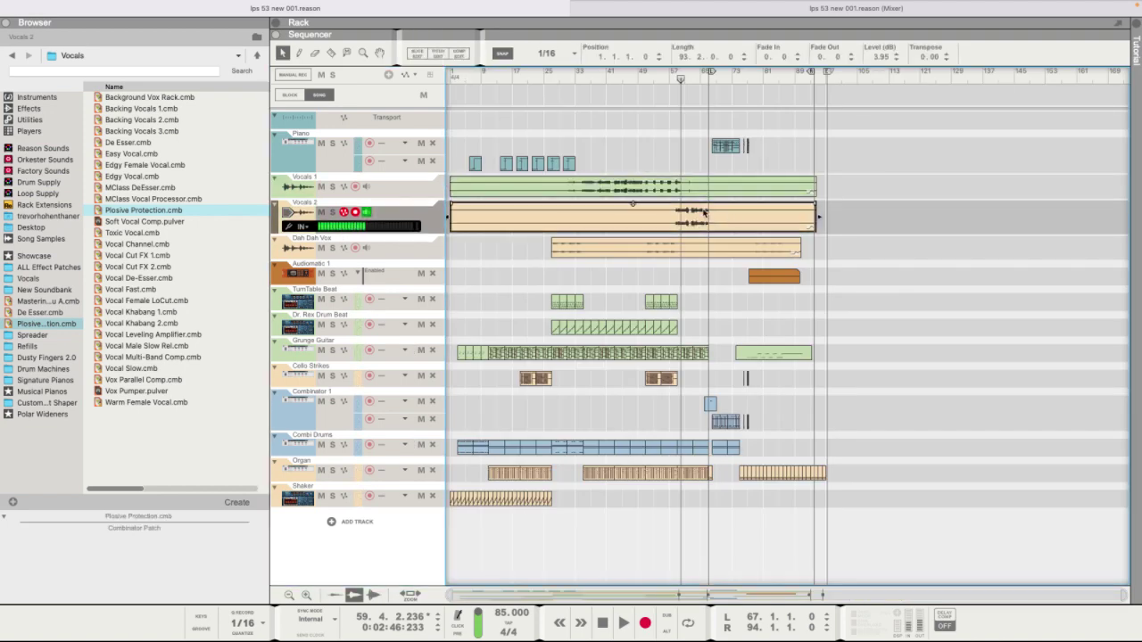
pyautogui.doubleClick(704, 216)
pyautogui.click(365, 212)
pyautogui.click(701, 80)
pyautogui.press('space')
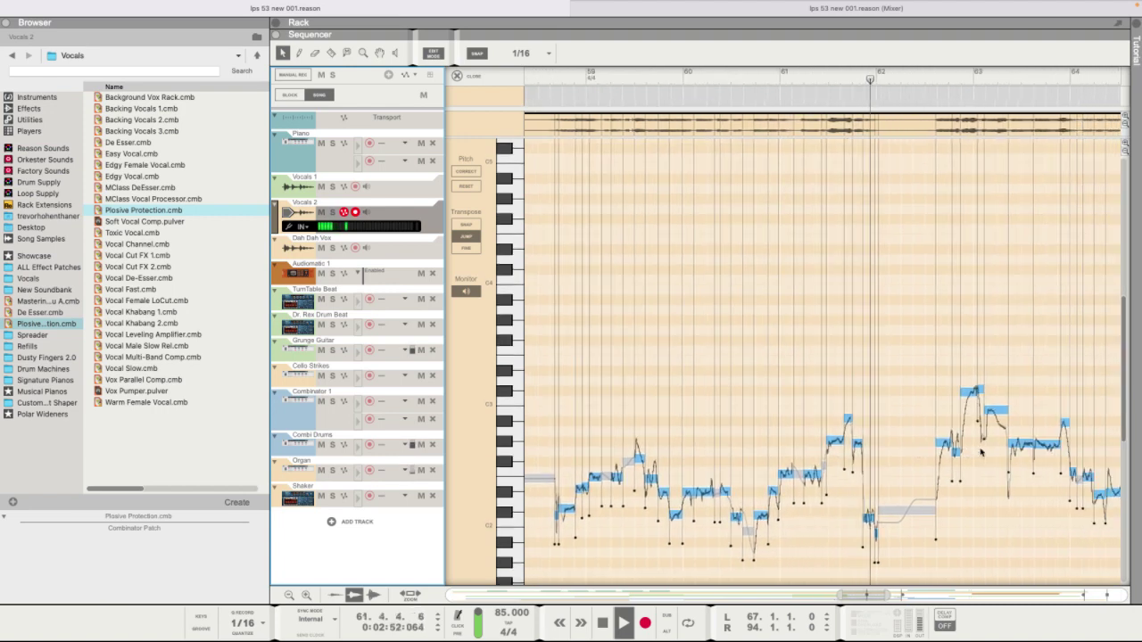
pyautogui.press('space')
pyautogui.press('super+e')
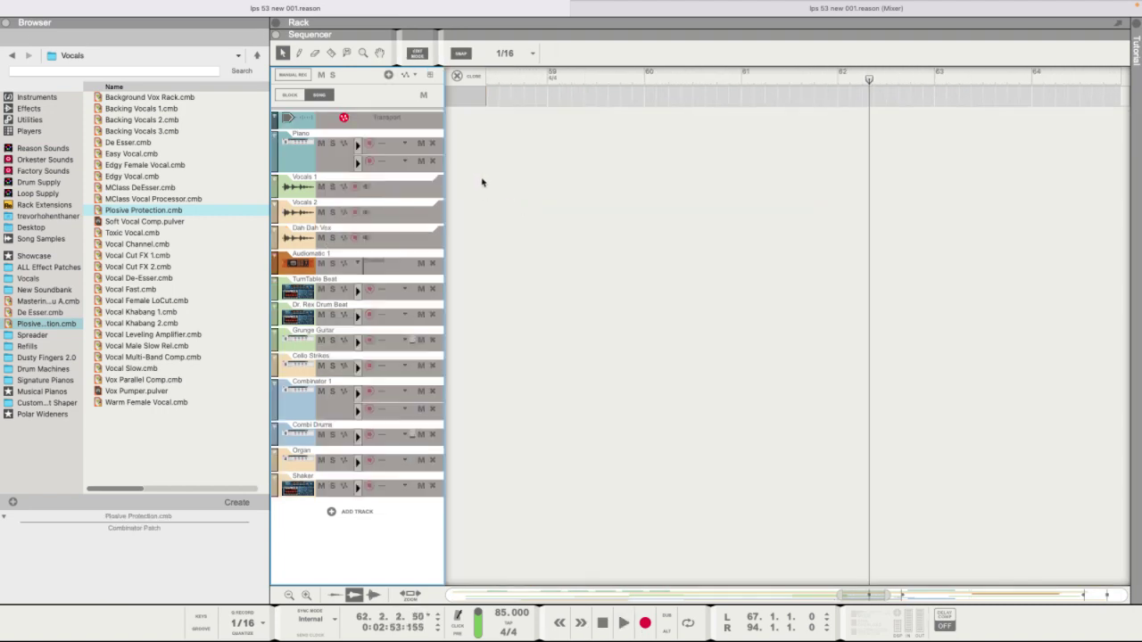
pyautogui.click(465, 77)
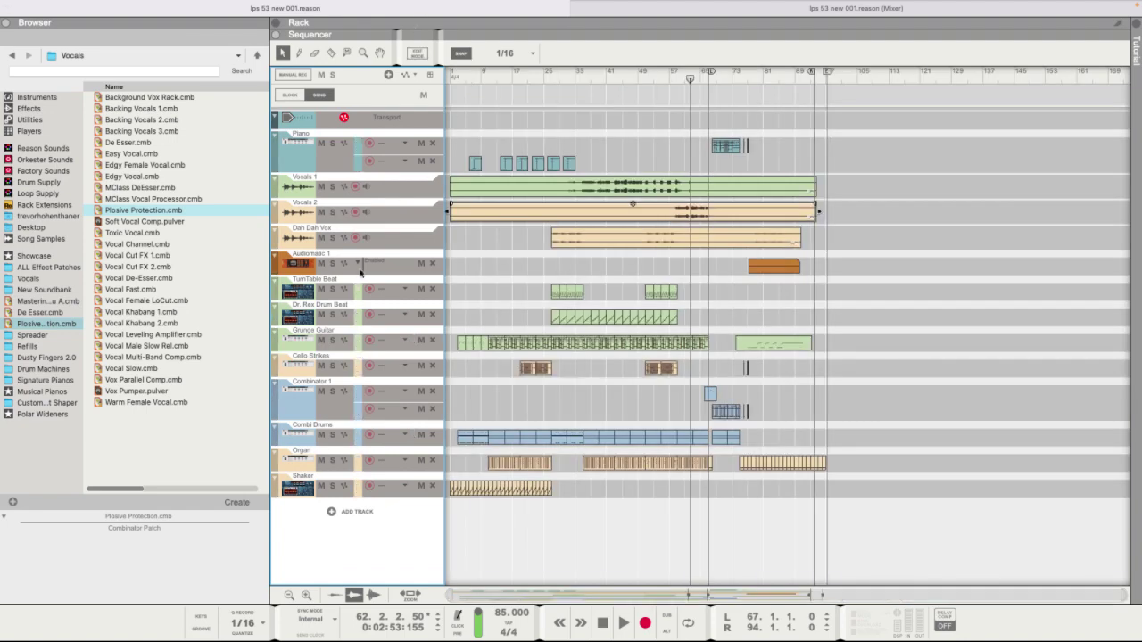
# Open the Vocals 2 clip in Pitch Edit, apply Correct Pitch to all its notes, and play the result from bar 59.
pyautogui.doubleClick(555, 213)
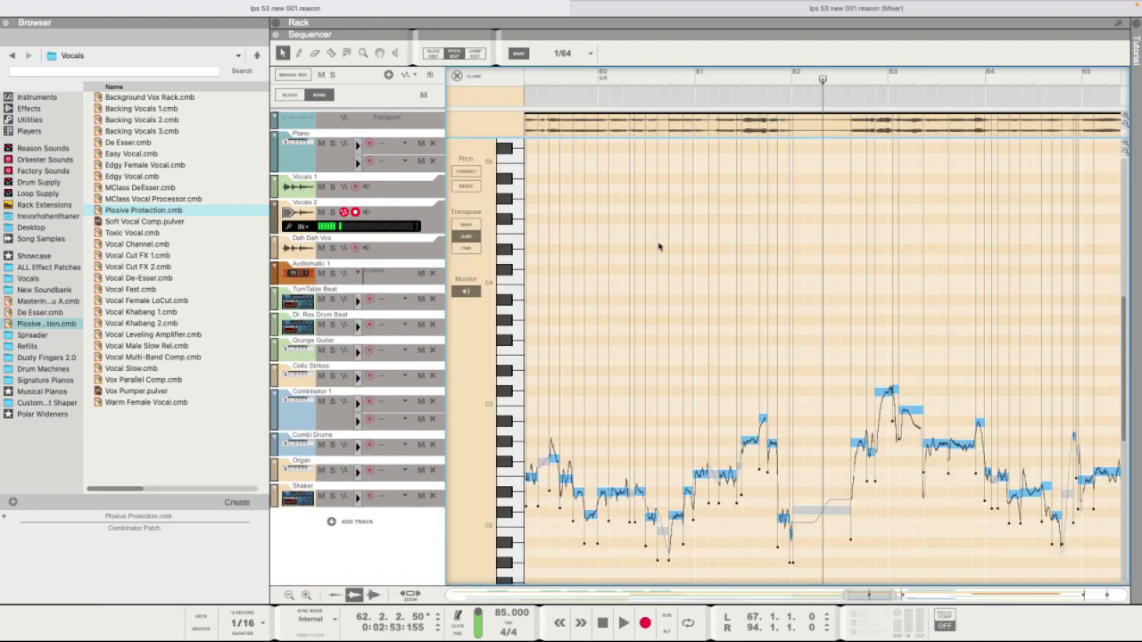
pyautogui.press('super+a')
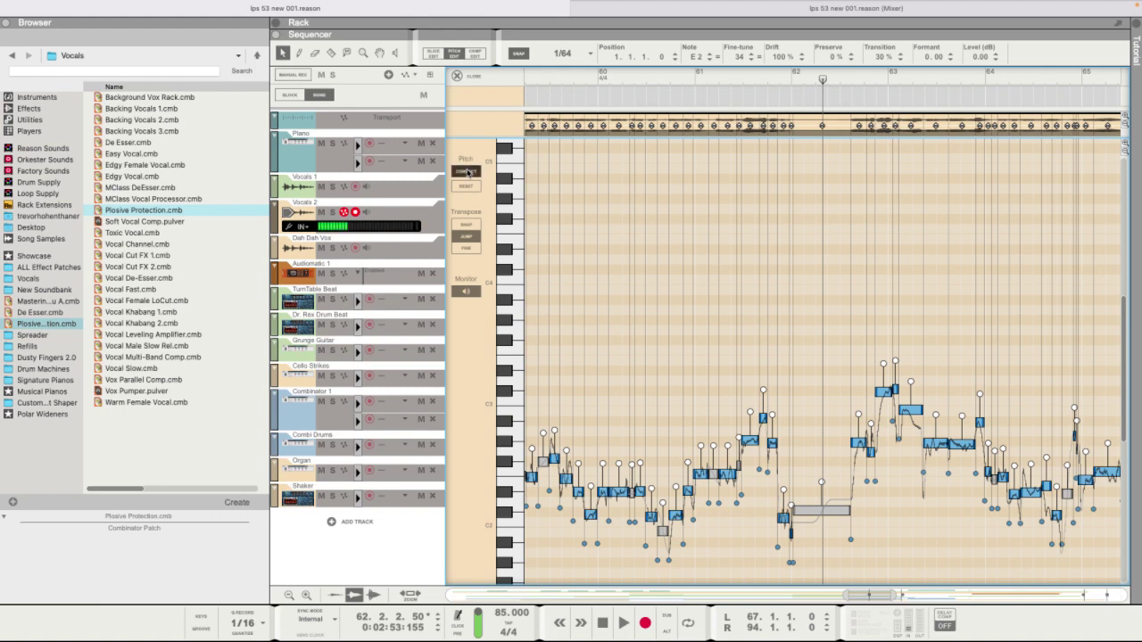
pyautogui.click(467, 170)
pyautogui.click(570, 76)
pyautogui.press('space')
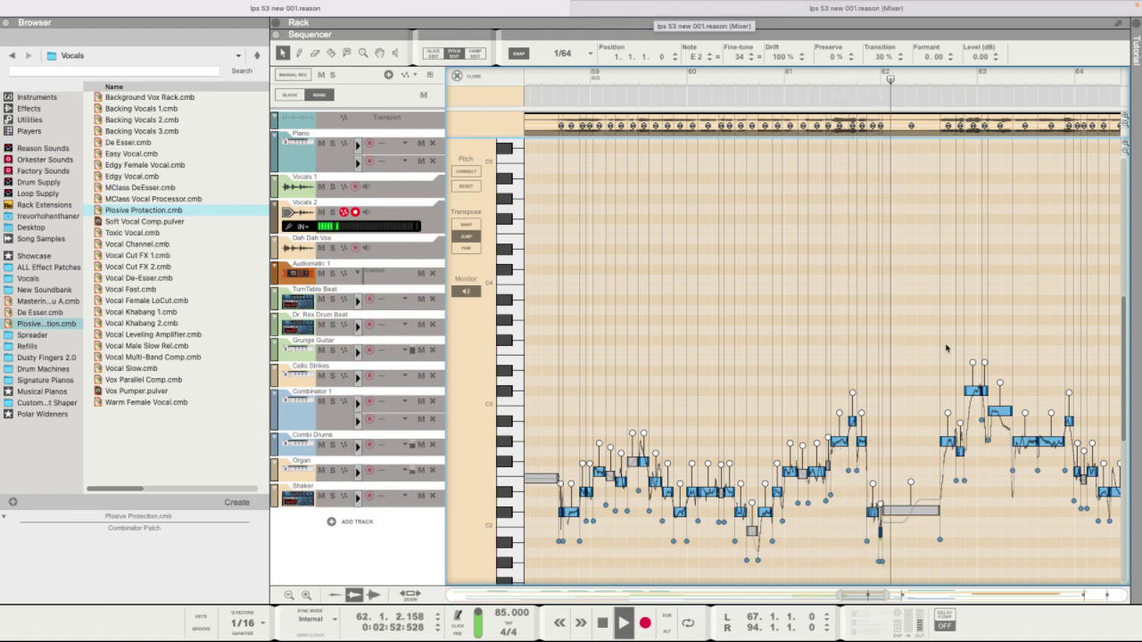
pyautogui.moveTo(700, 7)
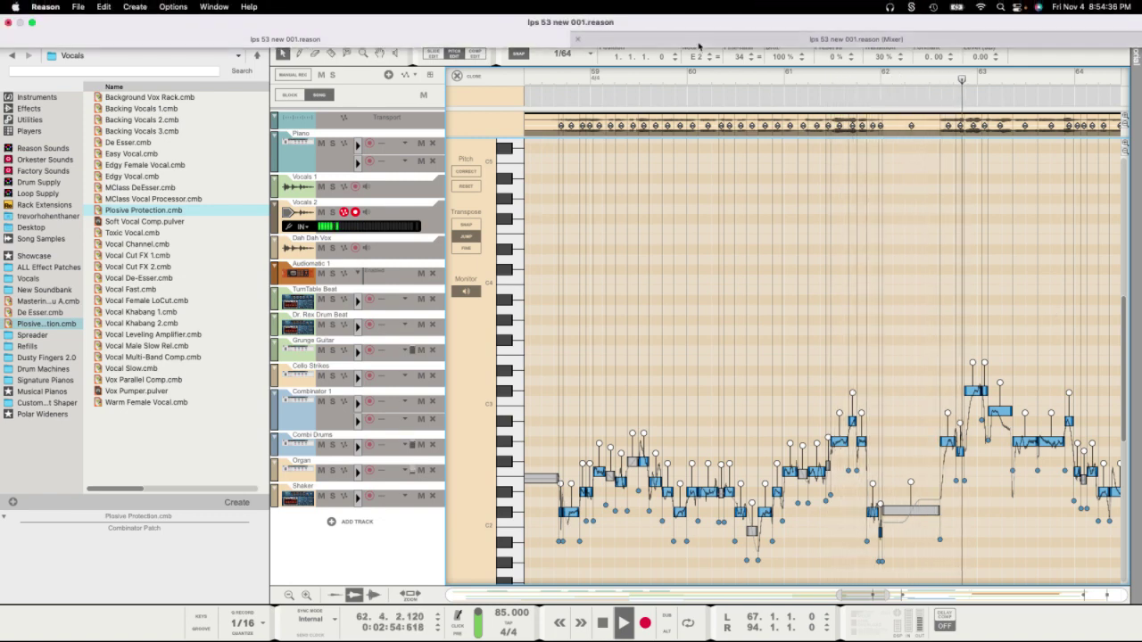
pyautogui.press('space')
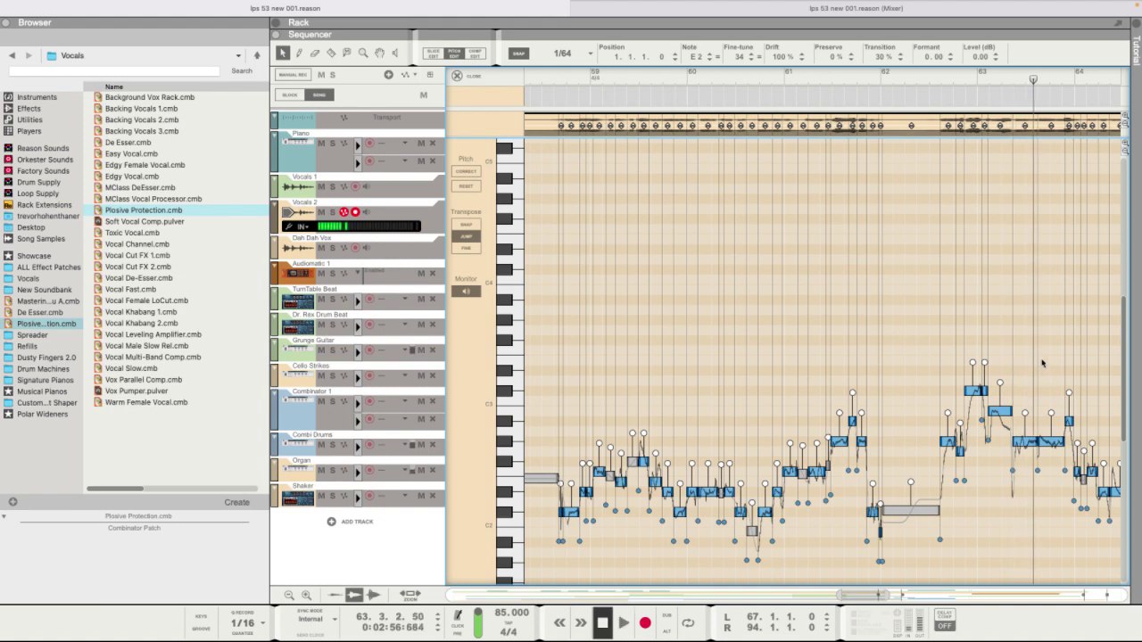
# Replay the Vocals 2 phrase leading into bar 63 and split the falling note there in two with the Razor tool.
pyautogui.click(960, 80)
pyautogui.press('space')
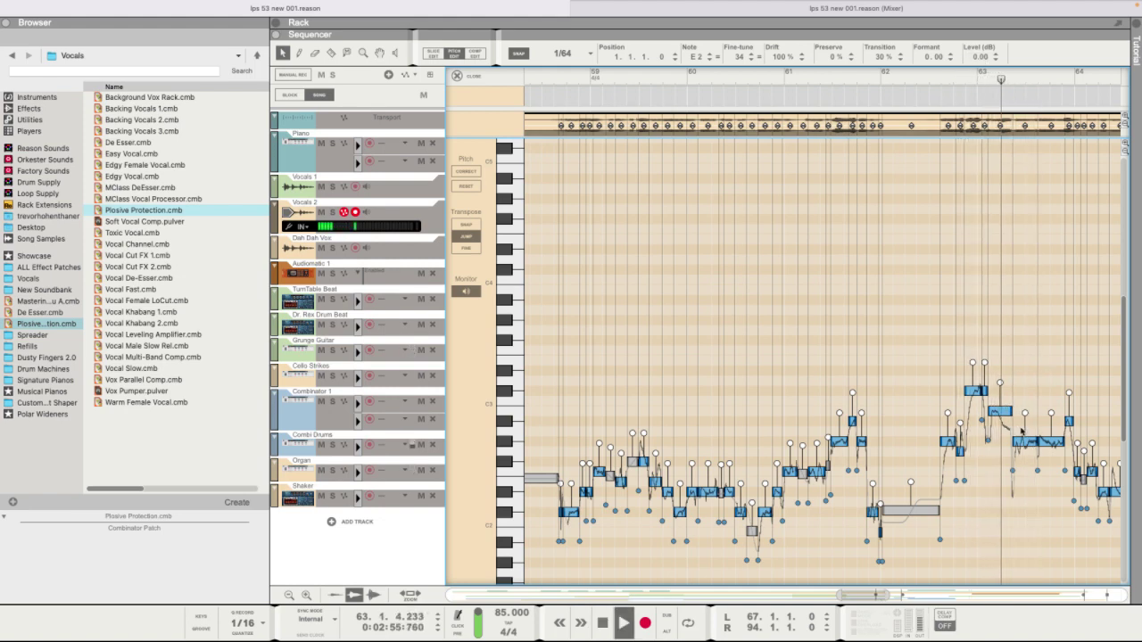
pyautogui.click(331, 53)
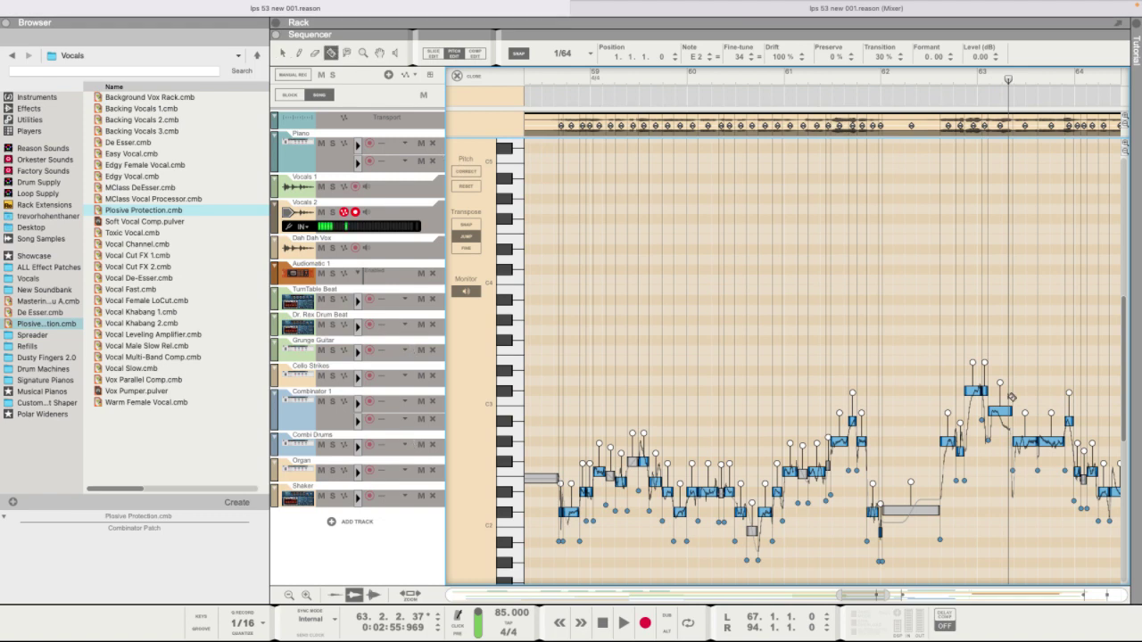
pyautogui.click(1005, 412)
pyautogui.press('q')
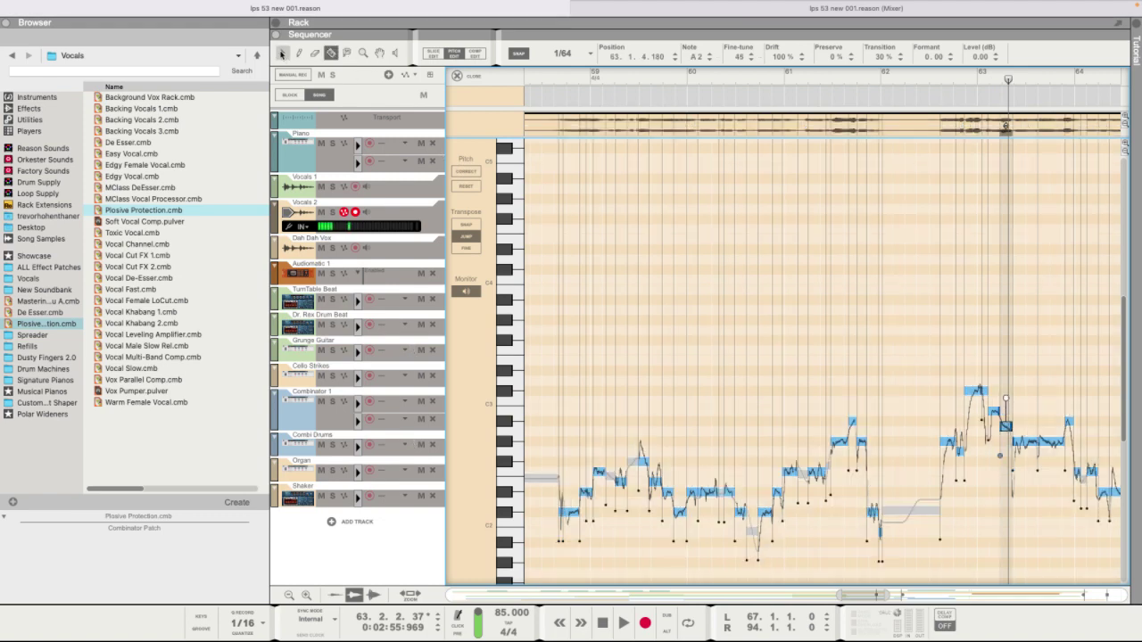
# Apply Correct Pitch to both pieces of the split bar 63 note and set the second piece to A#2.
pyautogui.click(1004, 412)
pyautogui.click(1005, 426)
pyautogui.keyDown('shift'); pyautogui.click(993, 411); pyautogui.keyUp('shift')
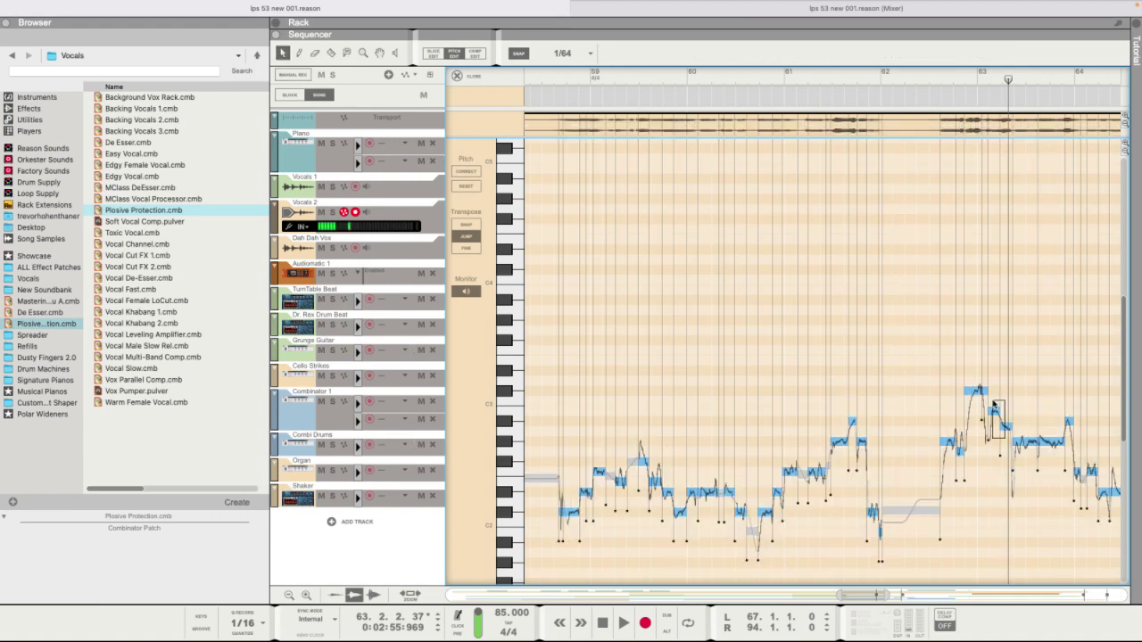
pyautogui.click(473, 183)
pyautogui.click(947, 310)
pyautogui.click(1004, 420)
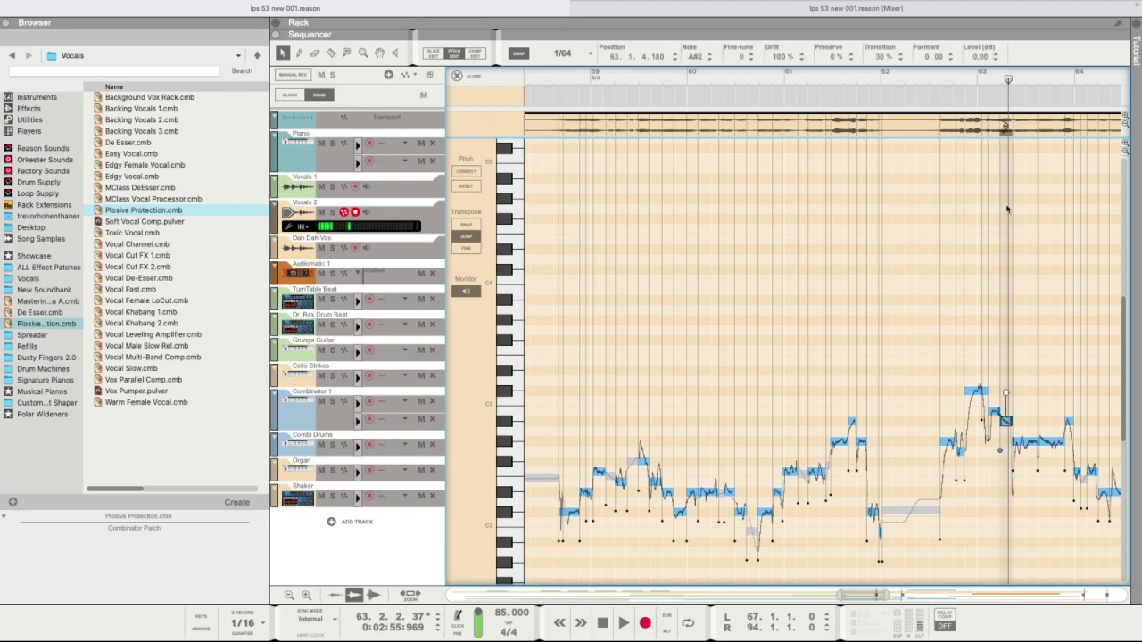
# Play Vocals 2 from bar 63, raise the note leading into bar 65 to F2, and resume playback.
pyautogui.click(981, 80)
pyautogui.press('space')
pyautogui.click(1028, 286)
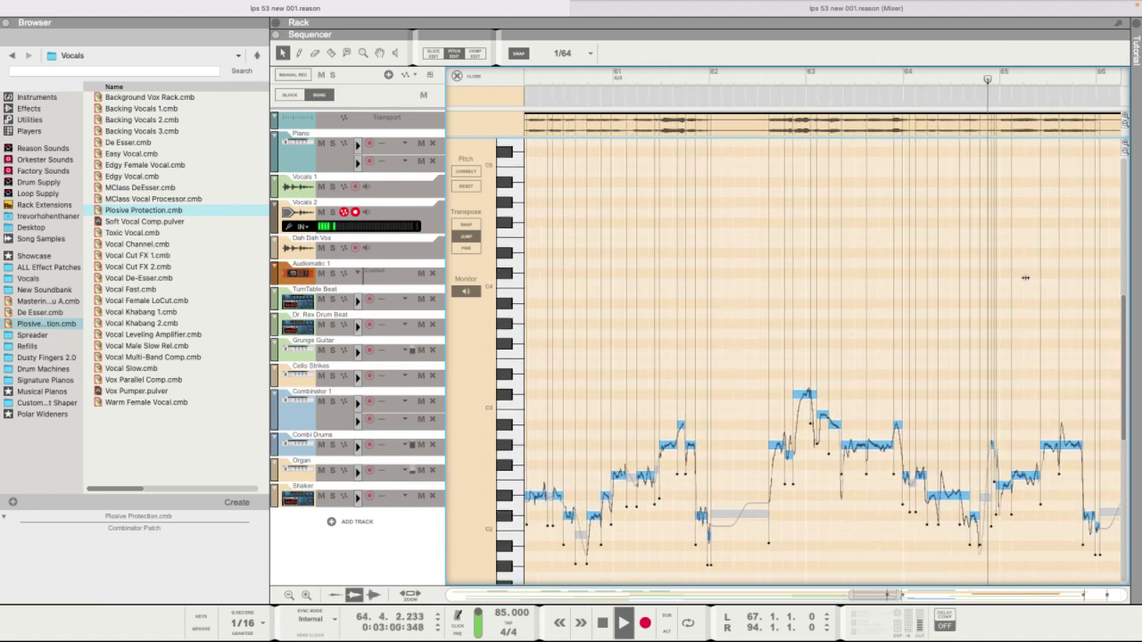
pyautogui.press('space')
pyautogui.click(1002, 474)
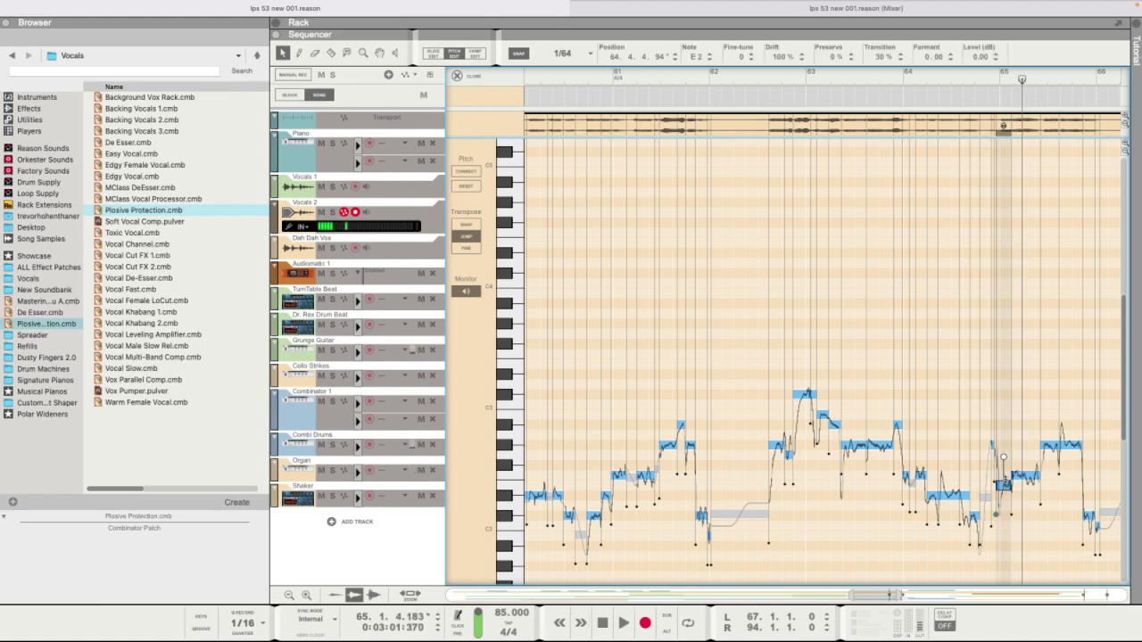
pyautogui.press('space')
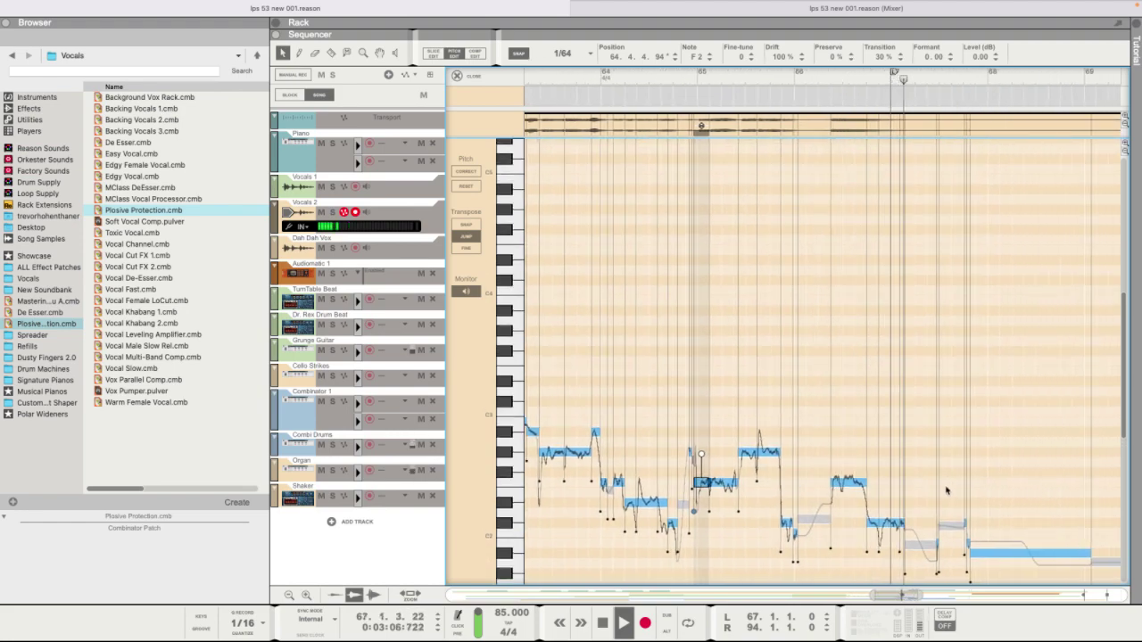
# Leave the Vocals 2 pitch editor and, in the mixer, set Combinator 1's level to -5.69 dB and raise the Piano level.
pyautogui.press('super+e')
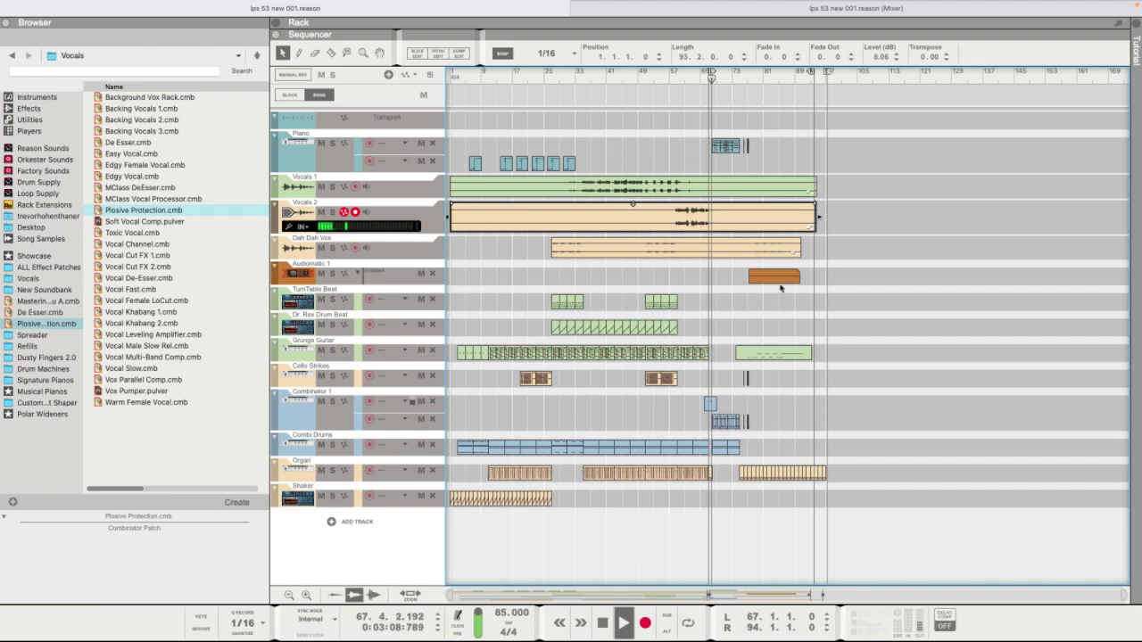
pyautogui.click(735, 8)
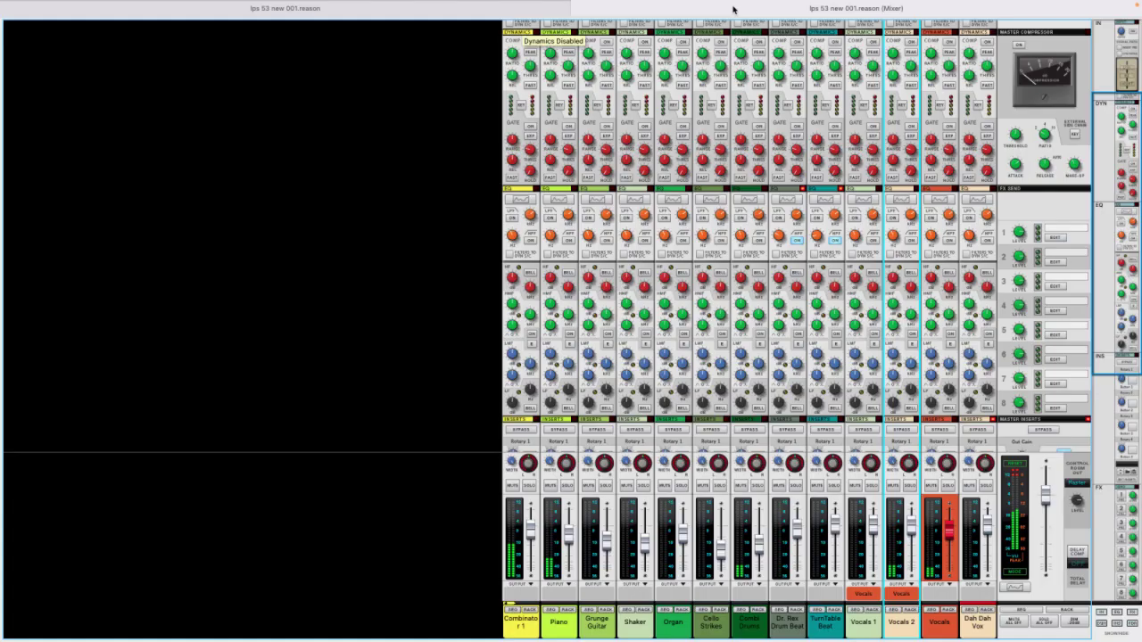
pyautogui.click(529, 548)
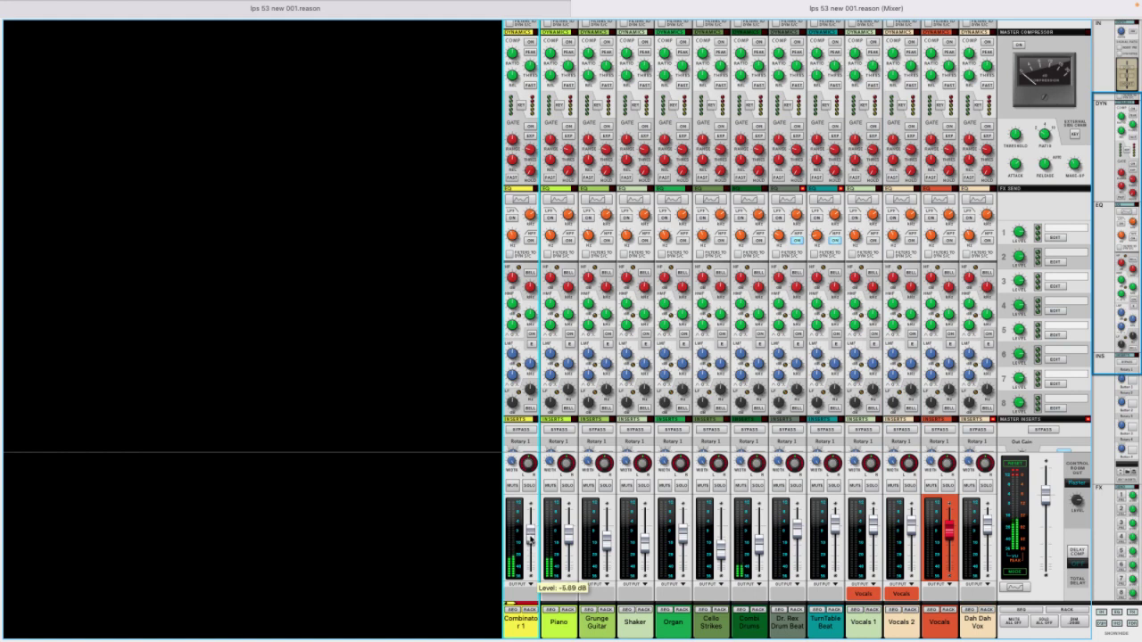
pyautogui.click(568, 530)
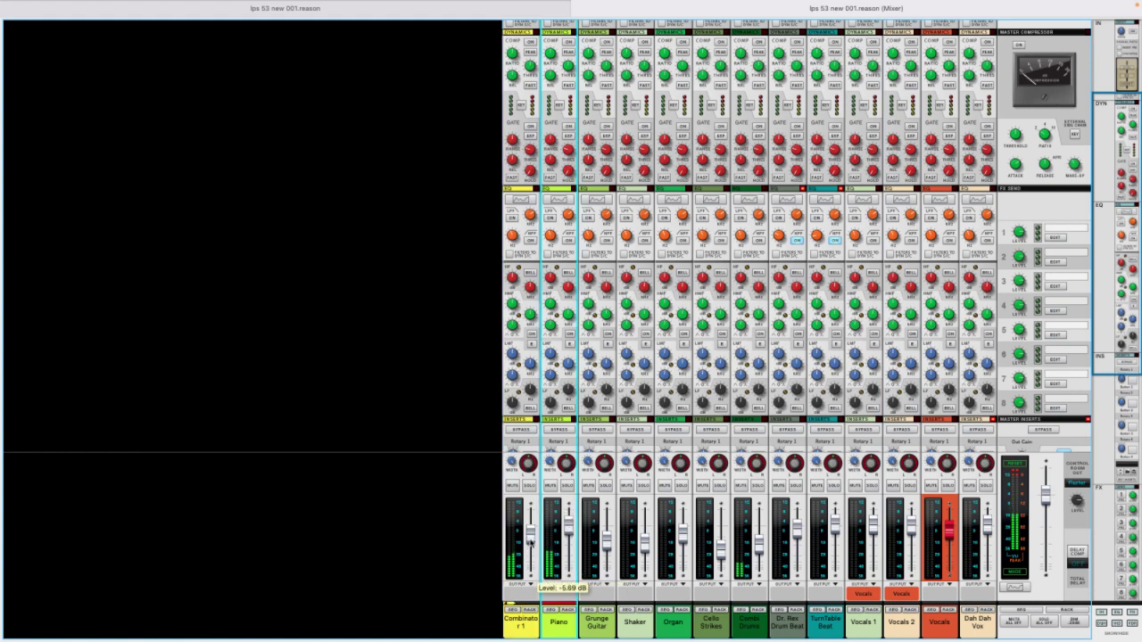
# Go to Combinator 1 in the rack, examine the drum channel levels on its internal mixer, and hide its devices again.
pyautogui.click(534, 610)
pyautogui.click(532, 610)
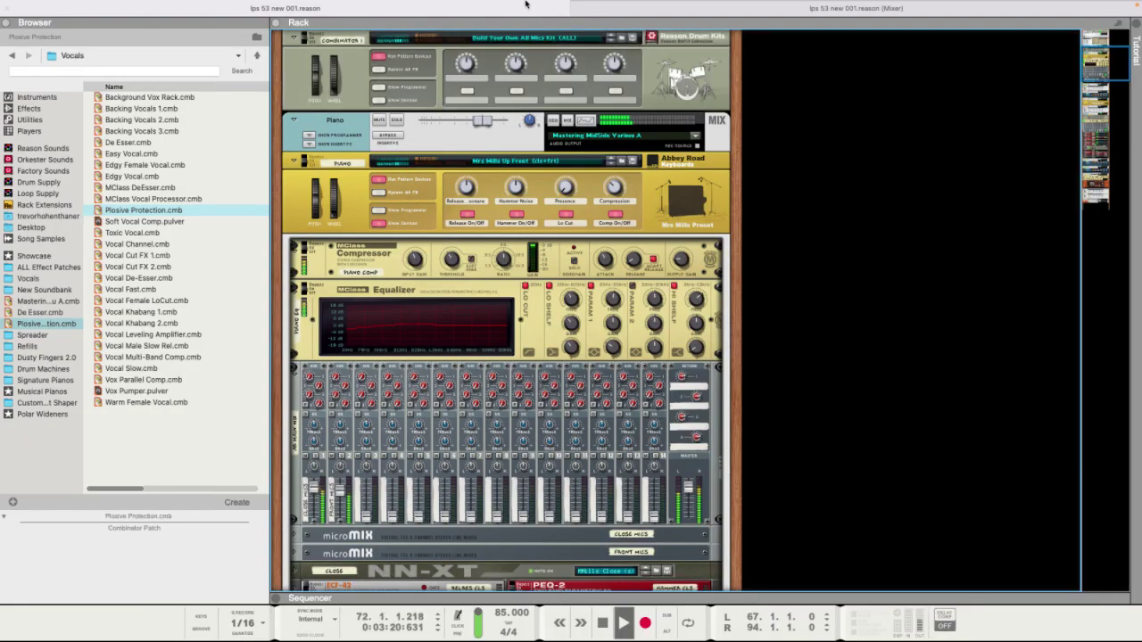
pyautogui.click(375, 102)
pyautogui.click(376, 102)
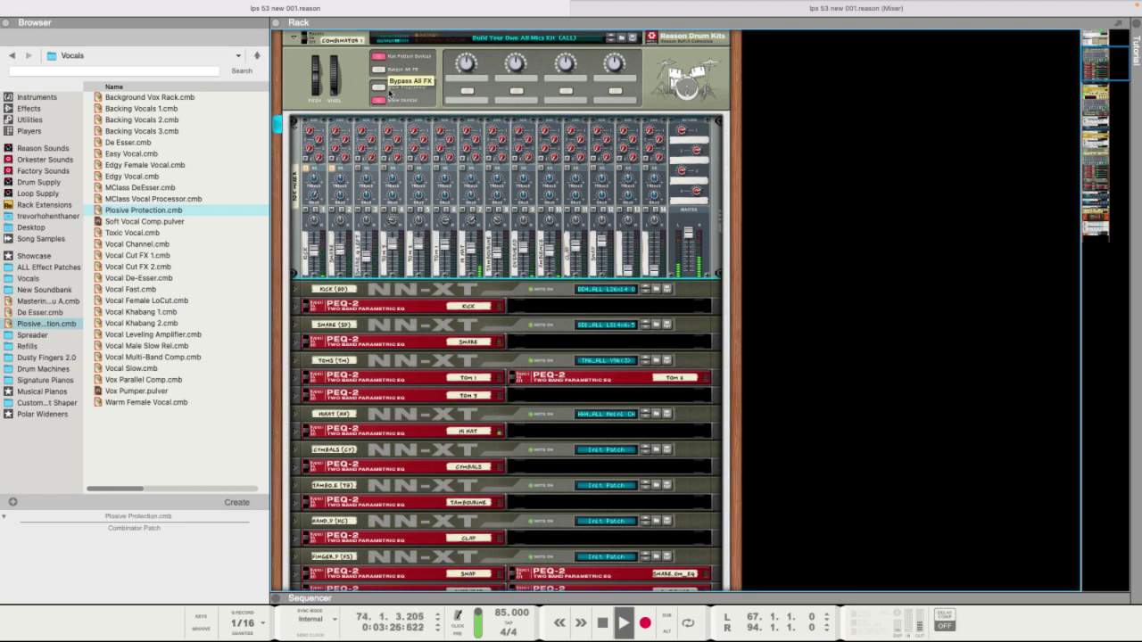
pyautogui.moveTo(317, 266)
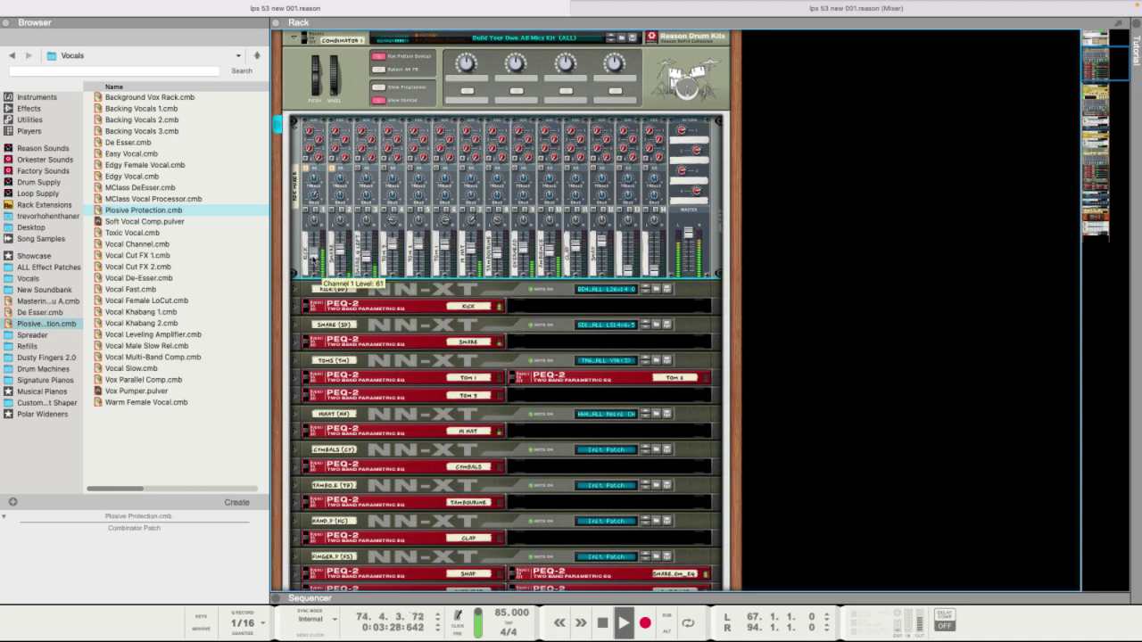
pyautogui.click(378, 100)
# Add a Pulveriser Demolition effect to Combinator 1, set its Squash to 25%, and return to the mixer.
pyautogui.rightClick(295, 105)
pyautogui.moveTo(393, 252)
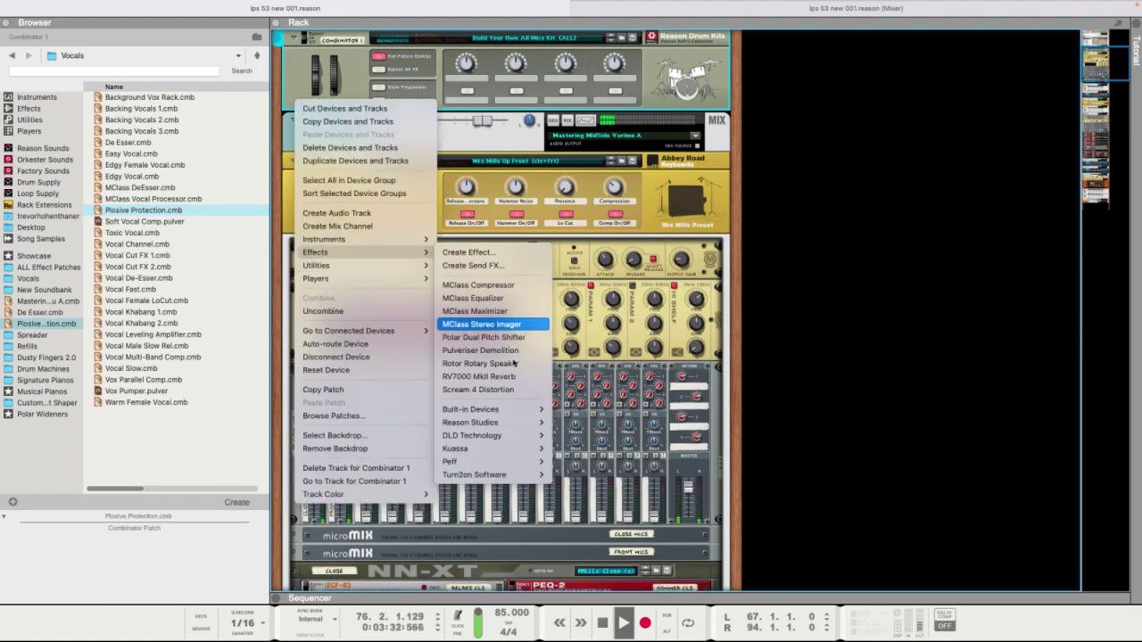
pyautogui.click(508, 351)
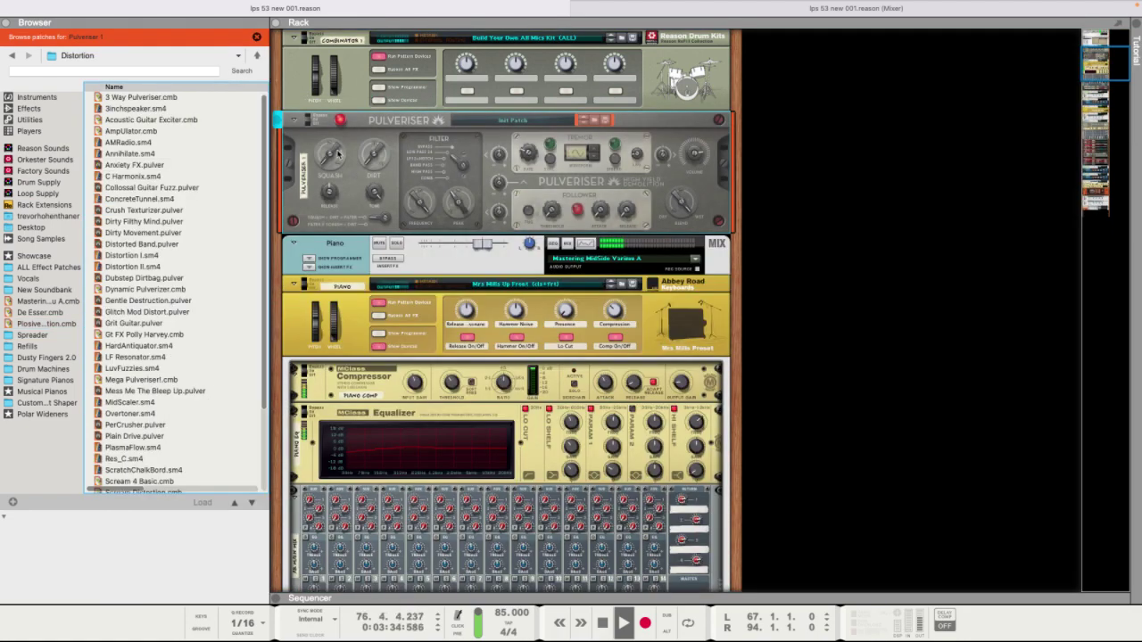
pyautogui.moveTo(338, 129); pyautogui.dragTo(337, 105)
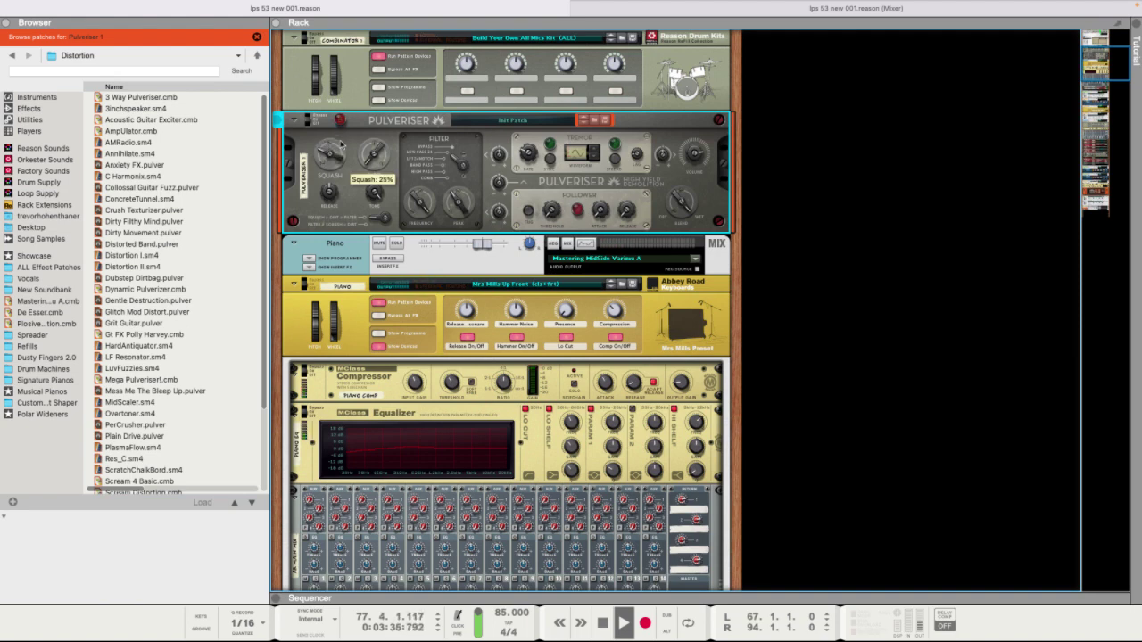
pyautogui.moveTo(645, 2)
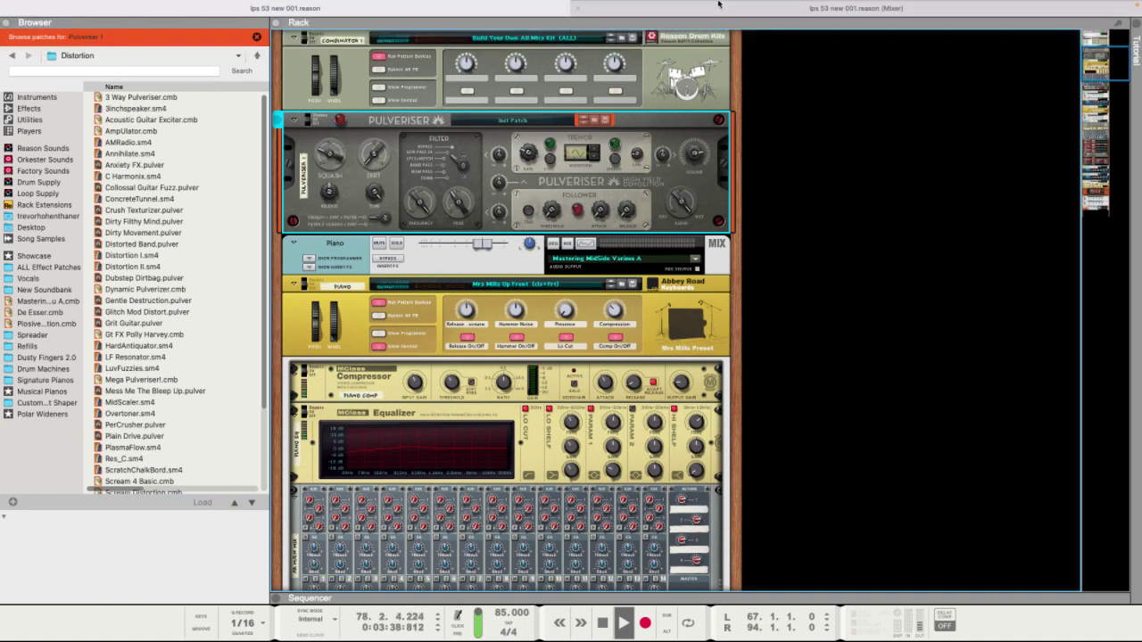
pyautogui.click(749, 40)
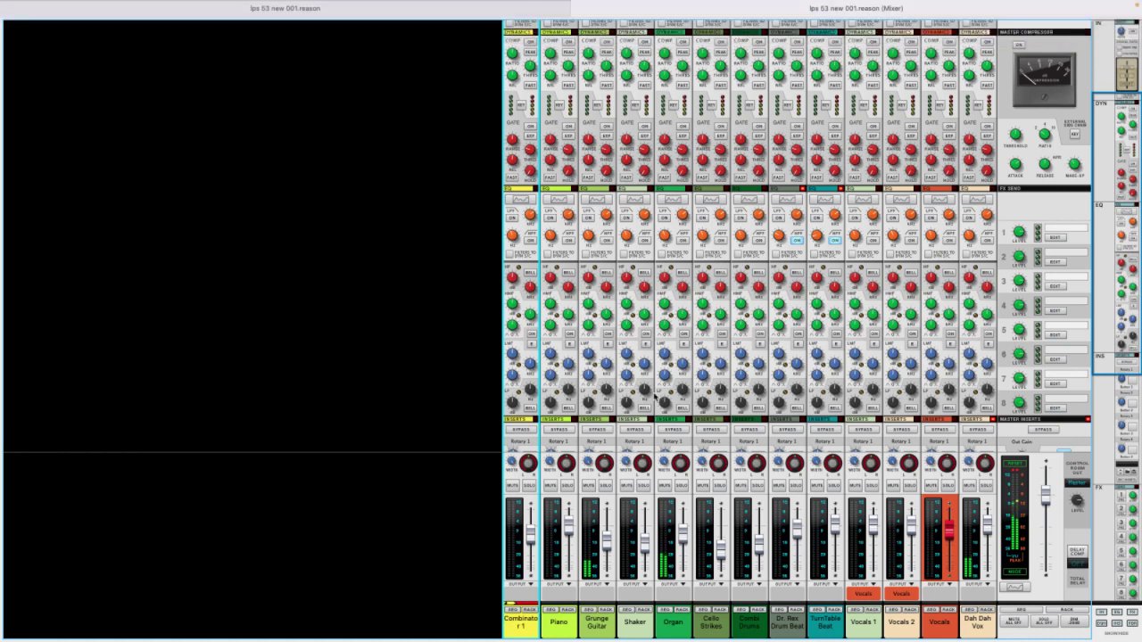
# Rename the Combinator 1 mixer channel as "Ending Drums".
pyautogui.doubleClick(521, 622)
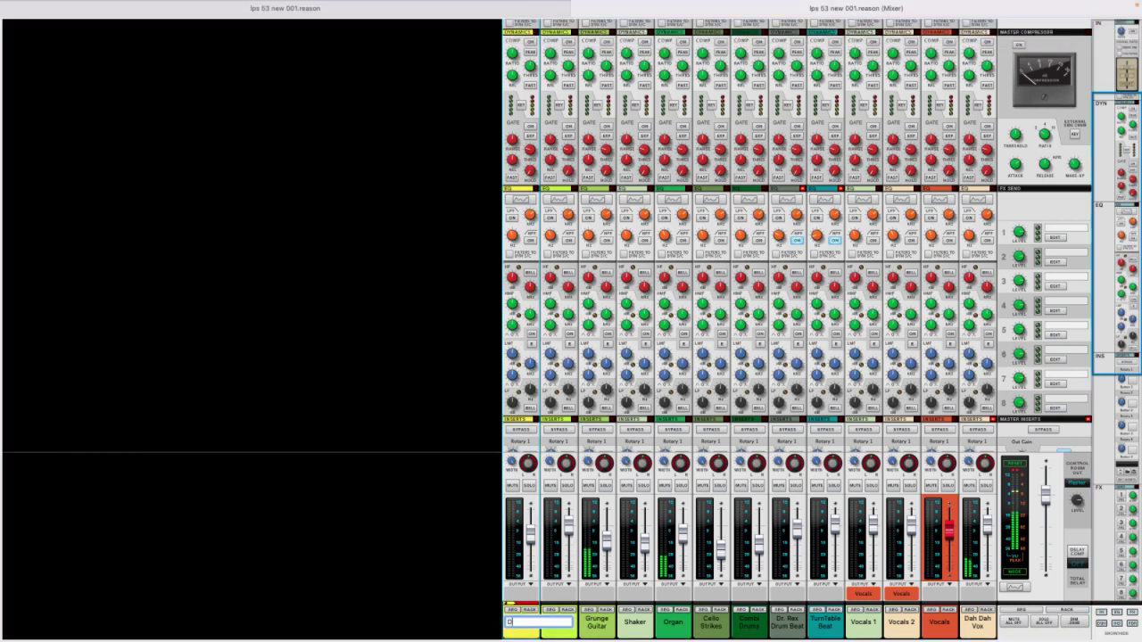
pyautogui.press('Return')
pyautogui.doubleClick(524, 625)
pyautogui.write('Ending Drums')
pyautogui.press('Return')
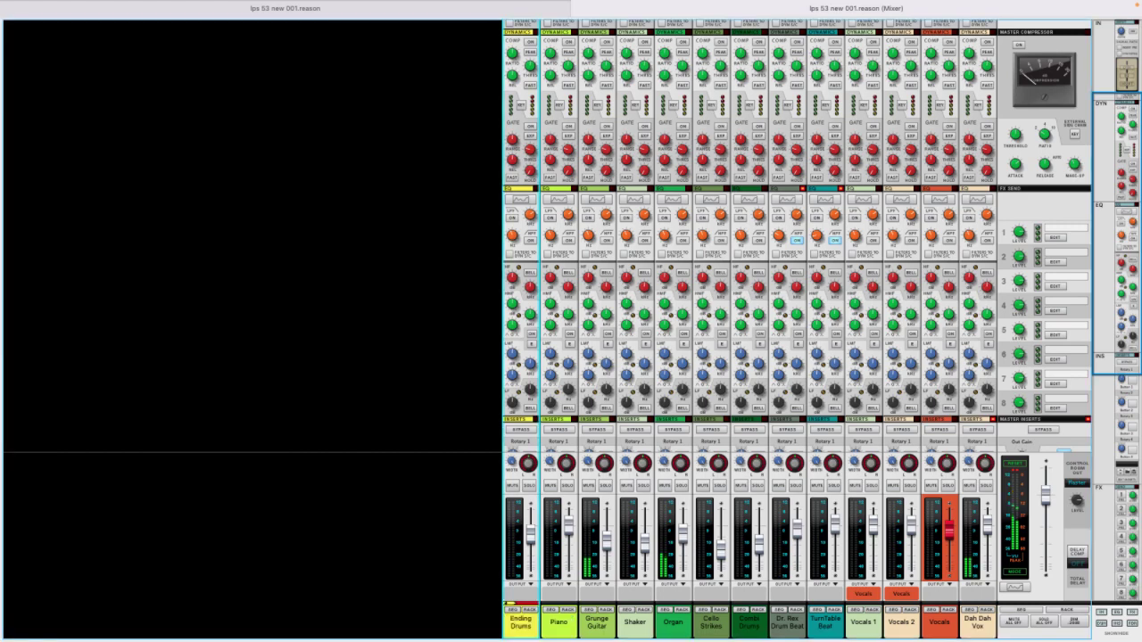
# Enlarge the sequencer in the rack window, play from about bar 67, and set the Ending Drums channel's level to -8.00 dB in the mixer.
pyautogui.click(402, 13)
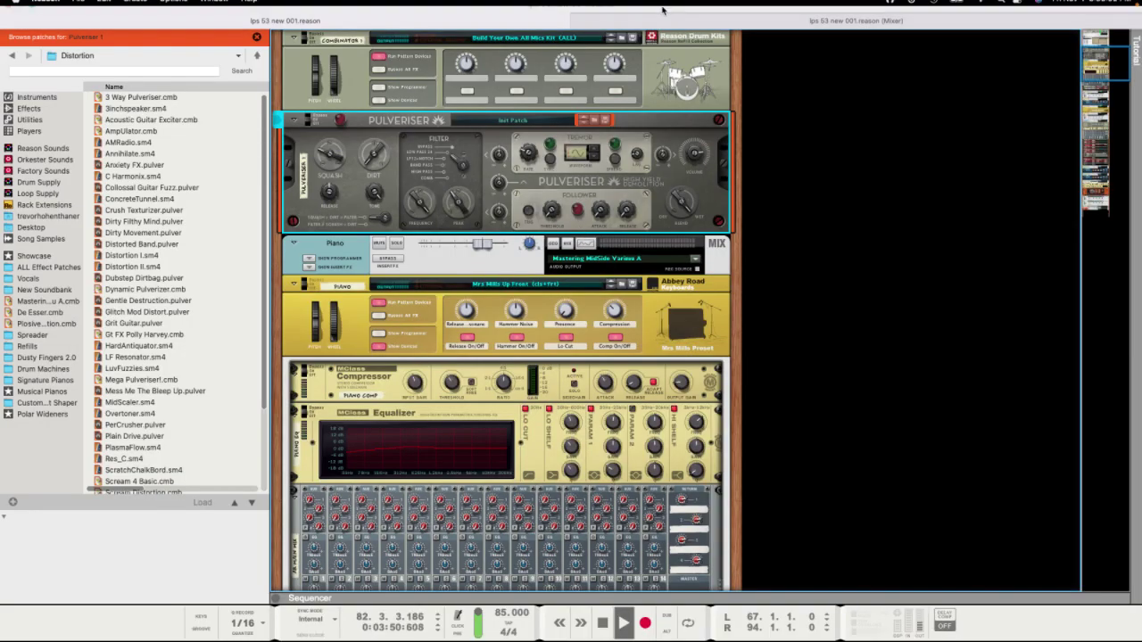
pyautogui.click(665, 36)
pyautogui.click(556, 10)
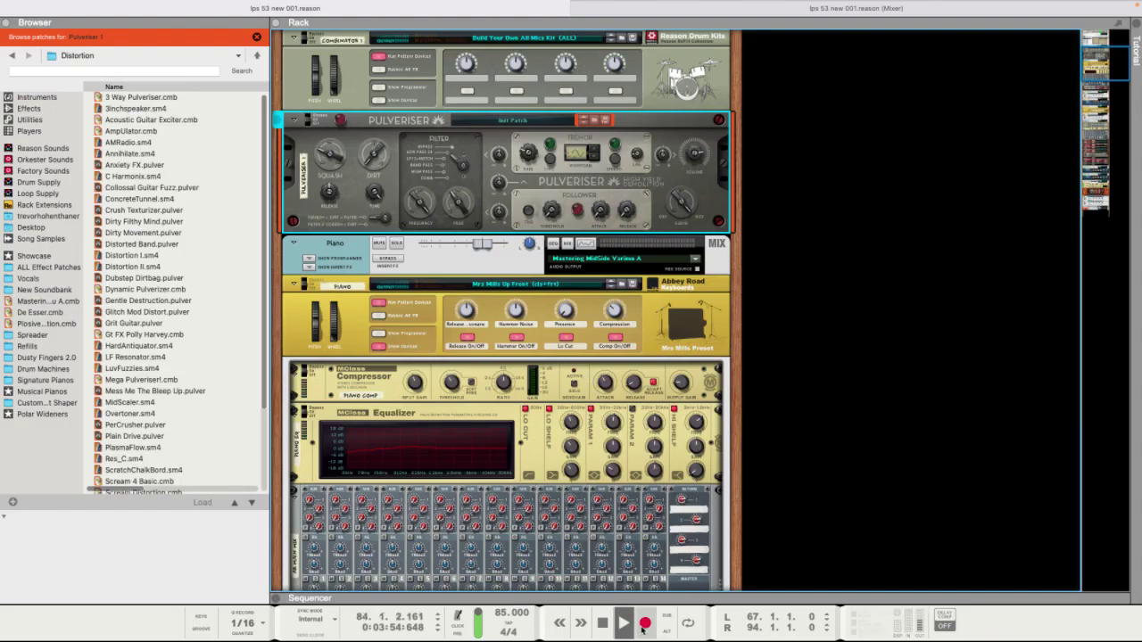
pyautogui.moveTo(655, 597); pyautogui.dragTo(652, 273)
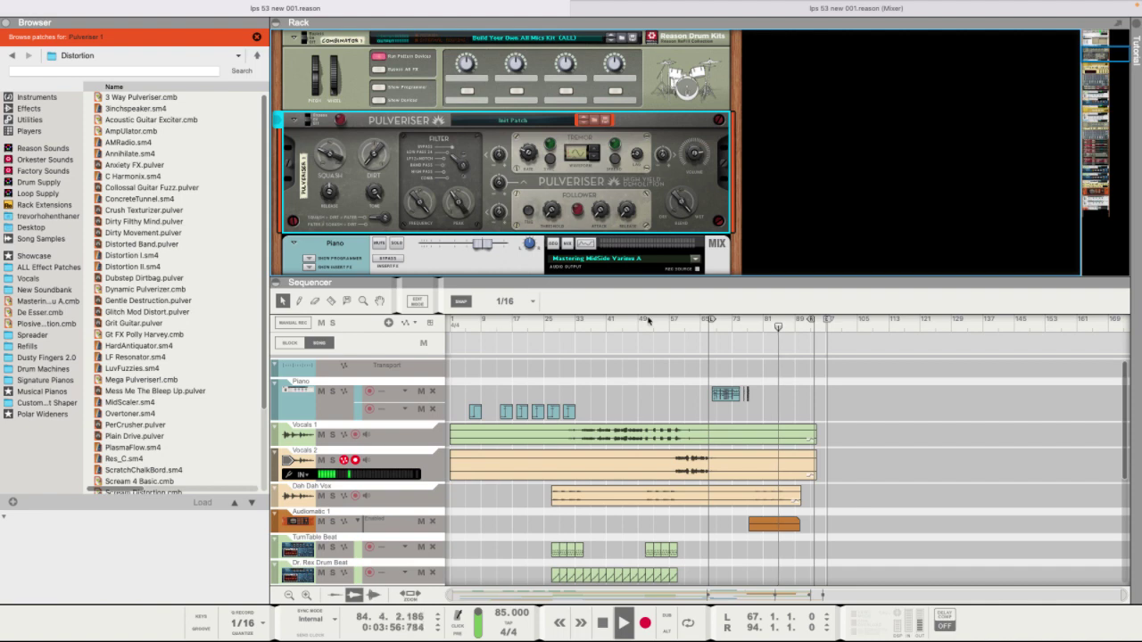
pyautogui.click(713, 323)
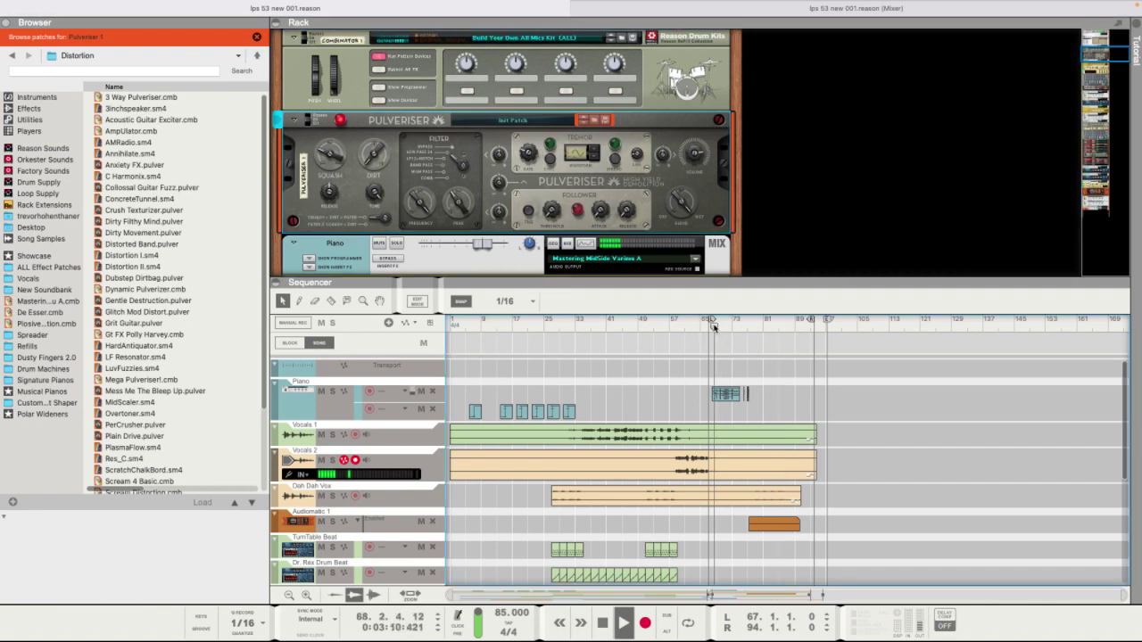
pyautogui.click(836, 18)
pyautogui.moveTo(535, 531)
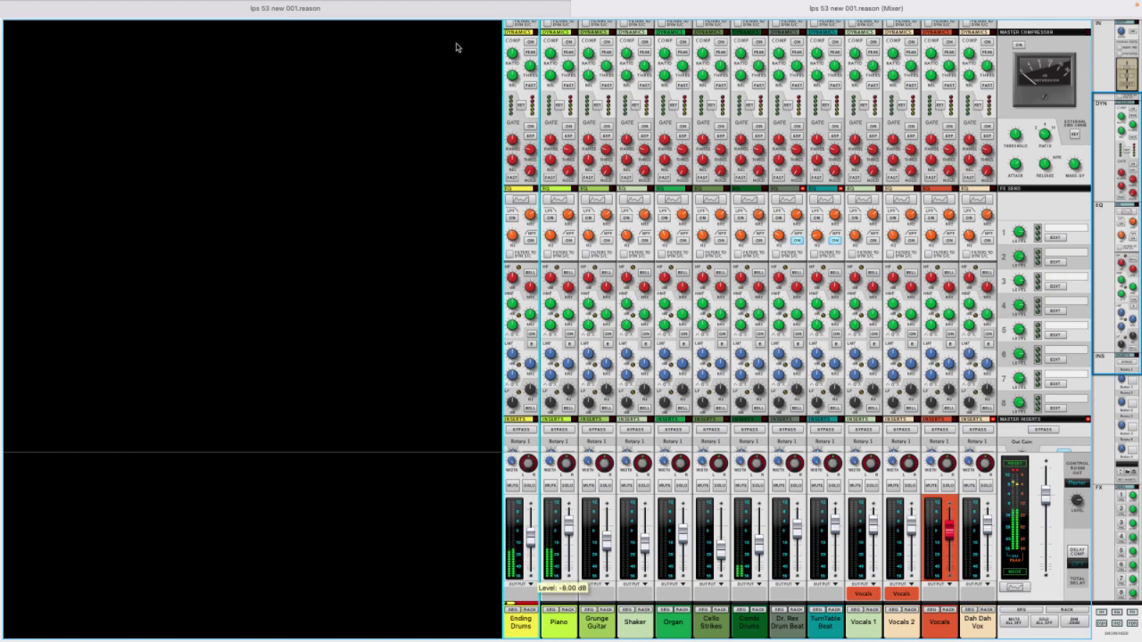
# Set the Pulveriser's Squash to 16% in the rack and show the devices inside Combinator 1.
pyautogui.click(375, 45)
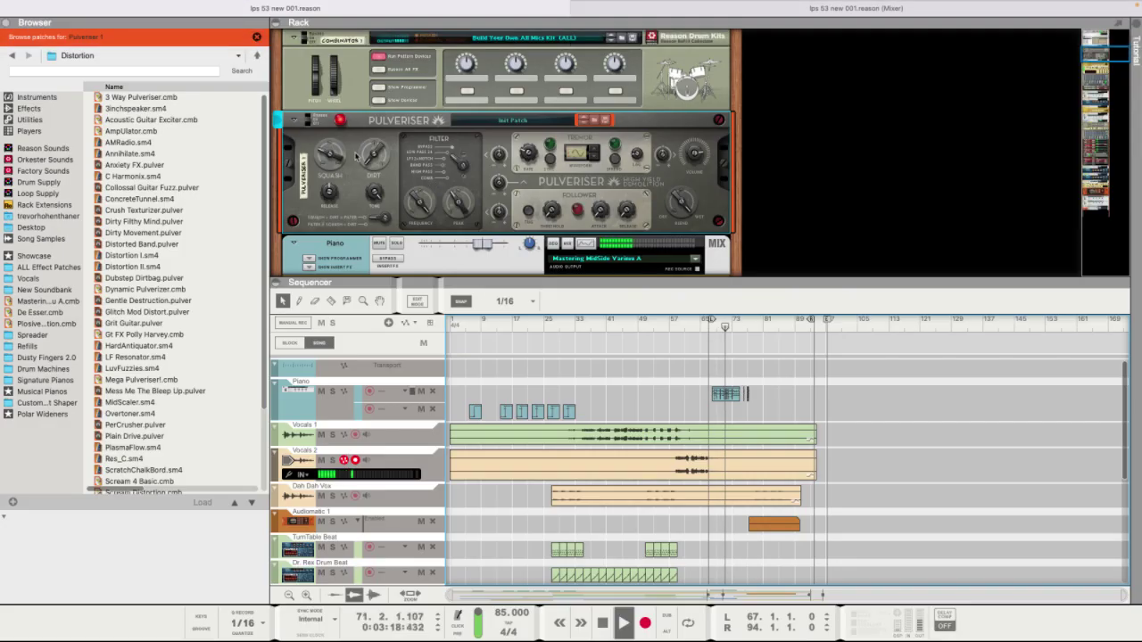
pyautogui.moveTo(333, 163); pyautogui.dragTo(333, 162)
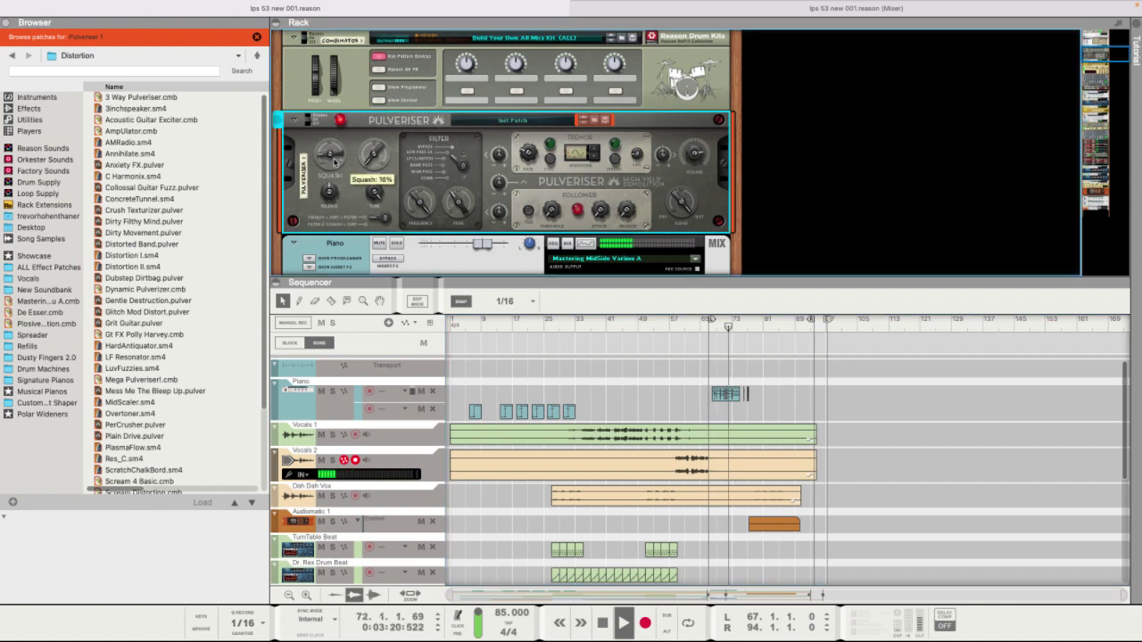
pyautogui.click(379, 100)
pyautogui.scroll(-3, 637, 223)
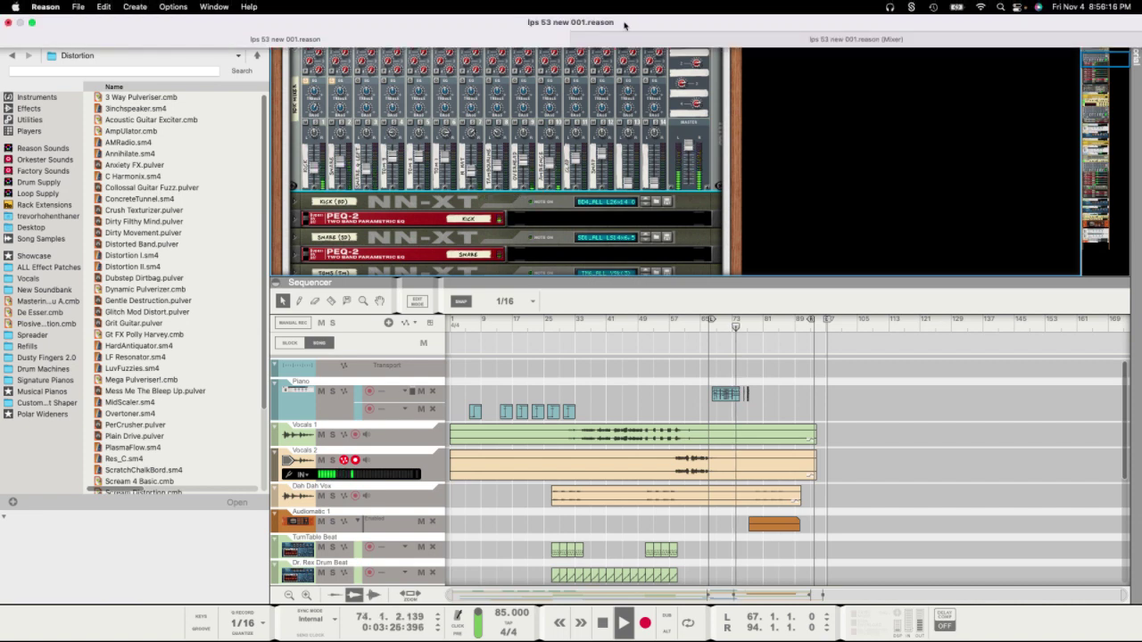
# In the mixer, set the Ending Drums level to -5.26 dB and the Piano channel's input gain to 6.29 dB.
pyautogui.click(627, 43)
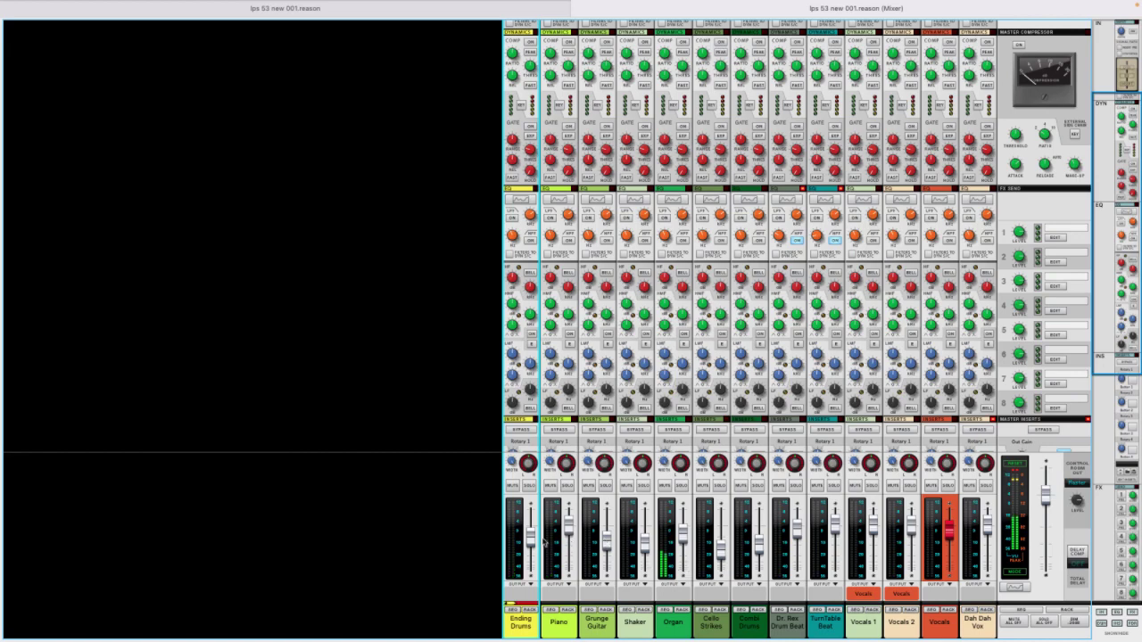
pyautogui.moveTo(531, 536)
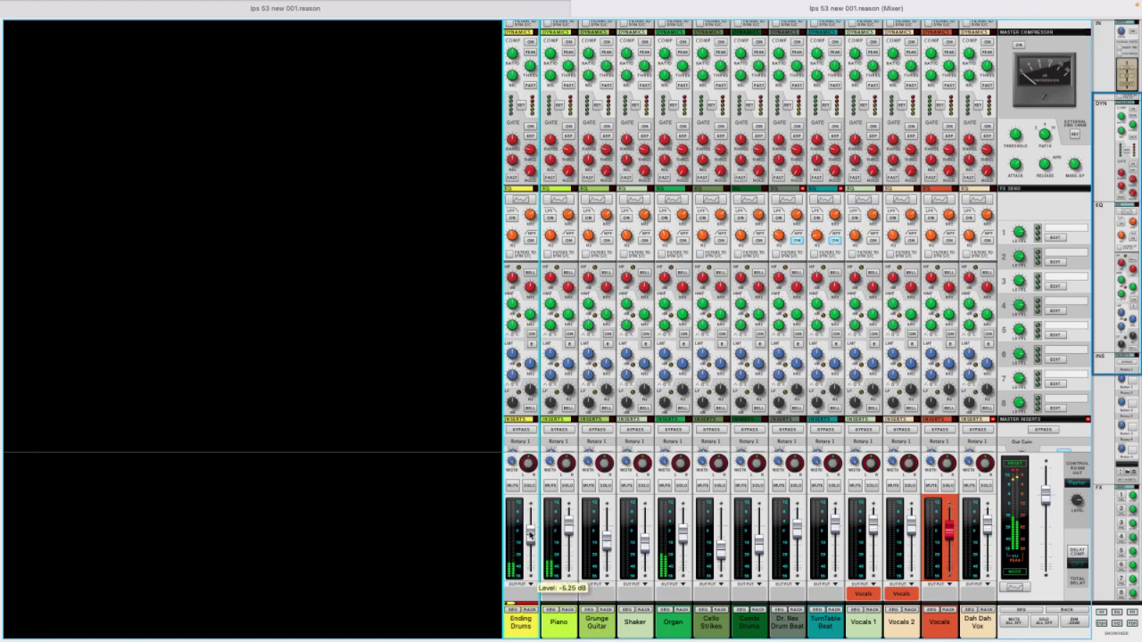
pyautogui.scroll(3, 590, 52)
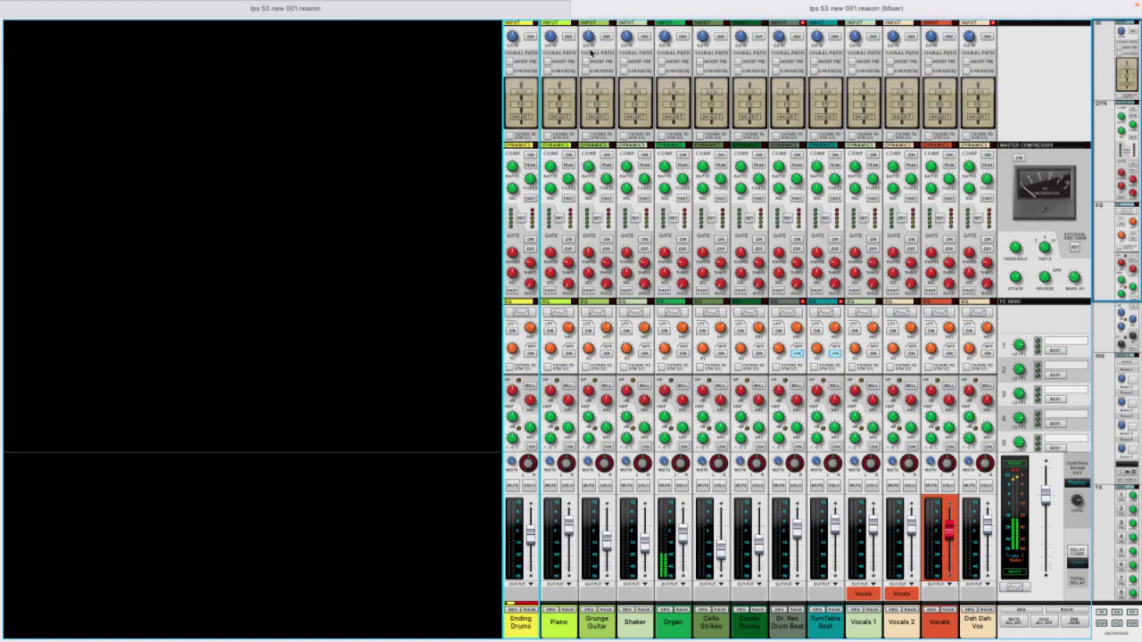
pyautogui.click(550, 37)
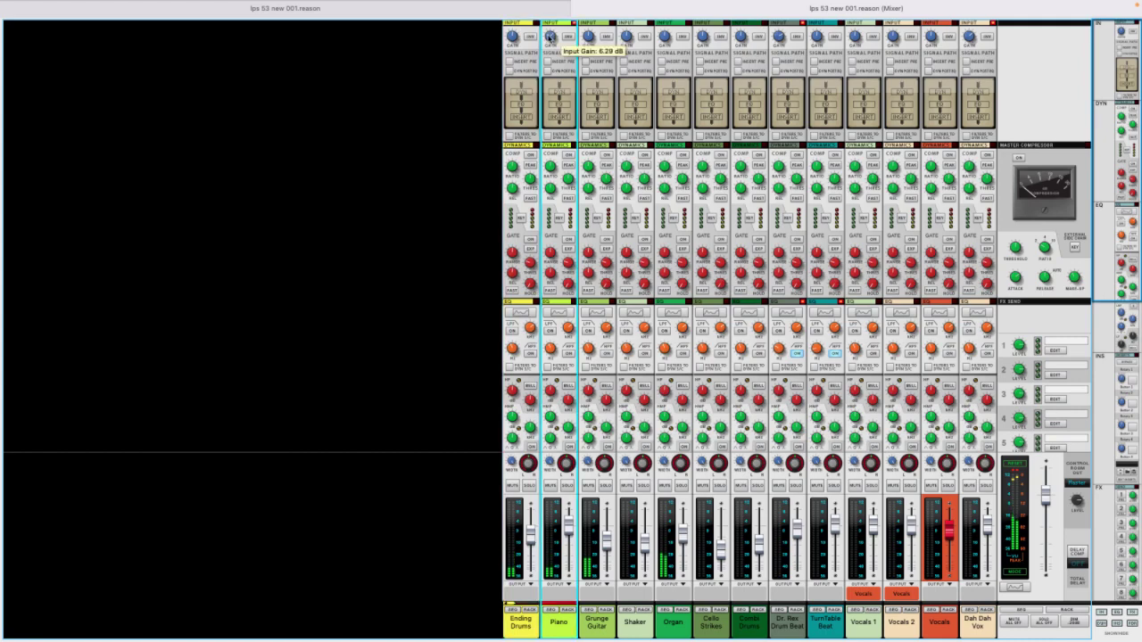
# Restart playback from bar 67 in the sequencer and return to the mixer.
pyautogui.click(555, 9)
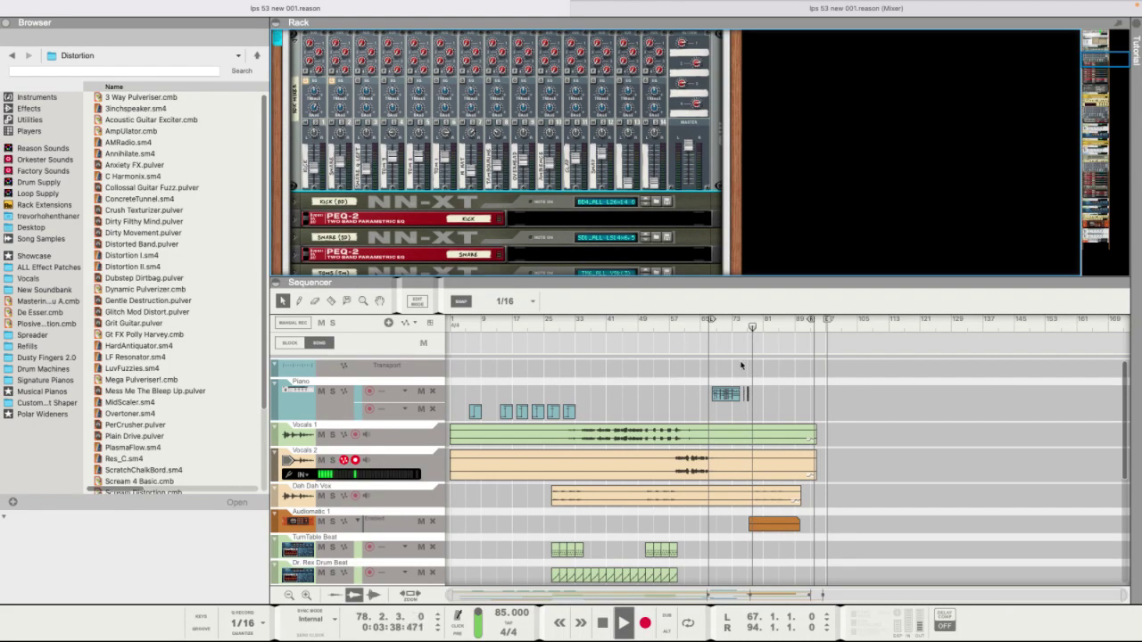
pyautogui.scroll(-5, 703, 340)
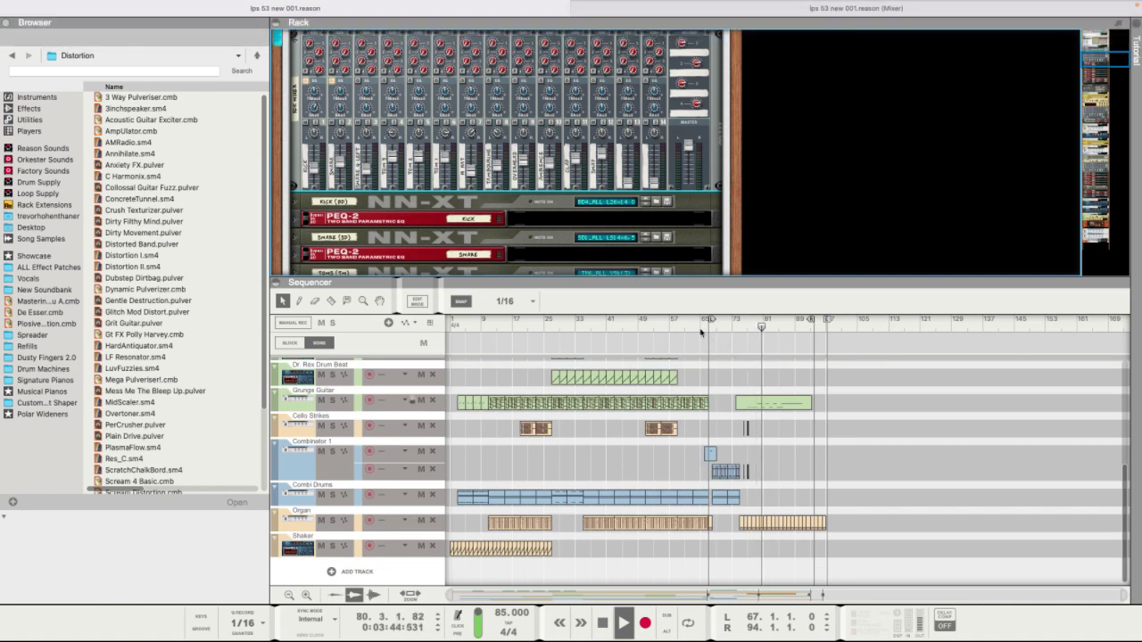
pyautogui.click(709, 327)
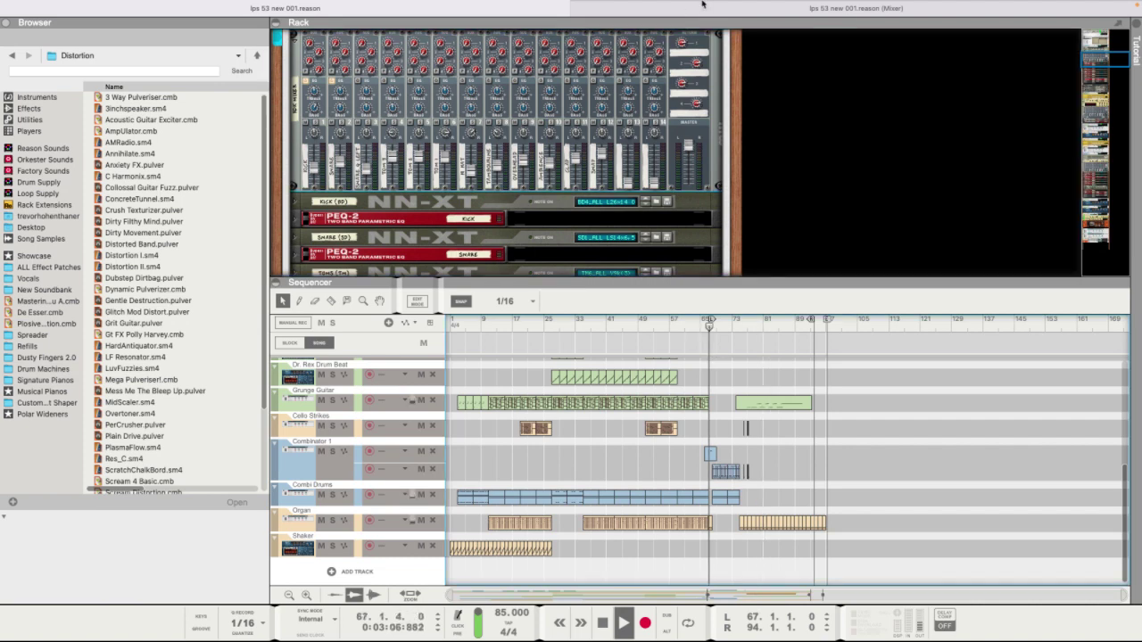
pyautogui.click(696, 41)
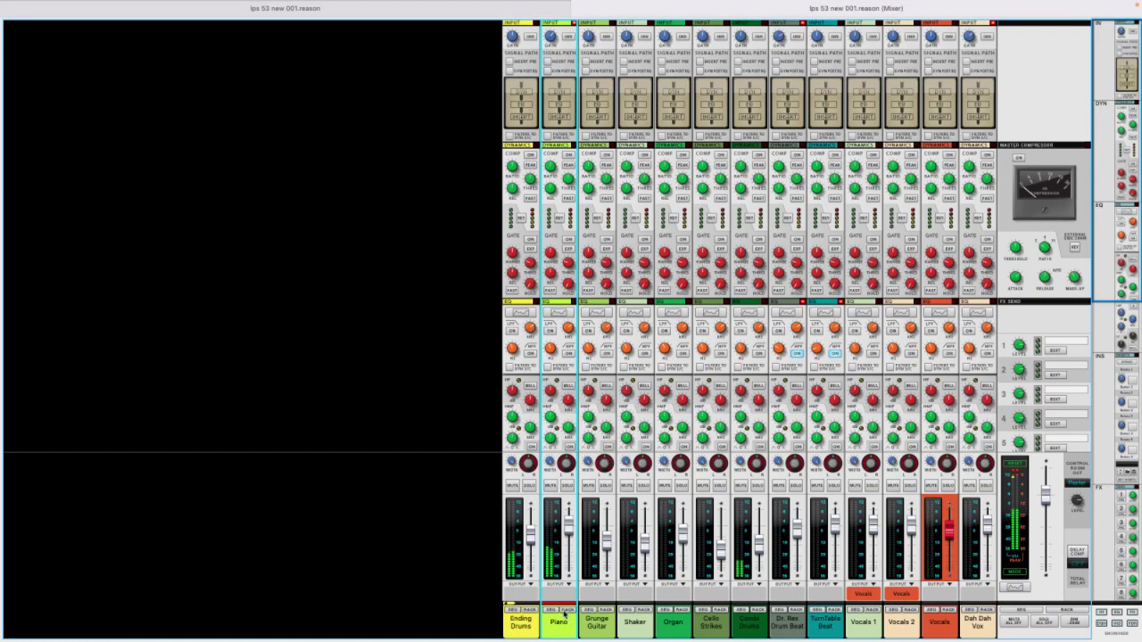
# Turn on the Piano channel's EQ and set its high mid frequency gain to -1.90 dB.
pyautogui.moveTo(547, 42)
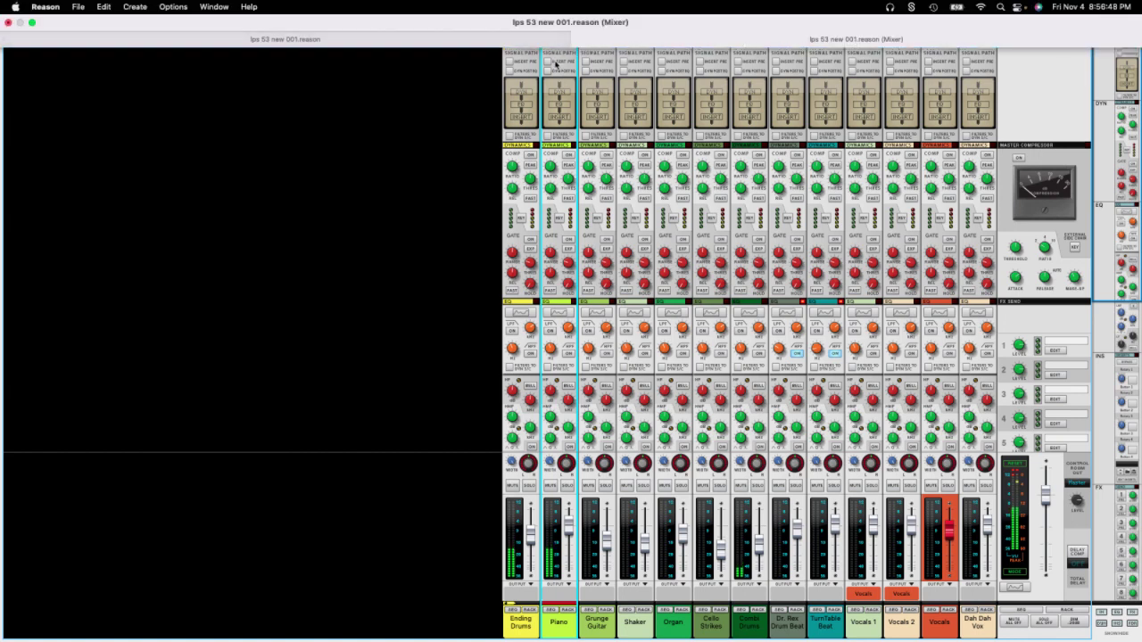
pyautogui.click(550, 39)
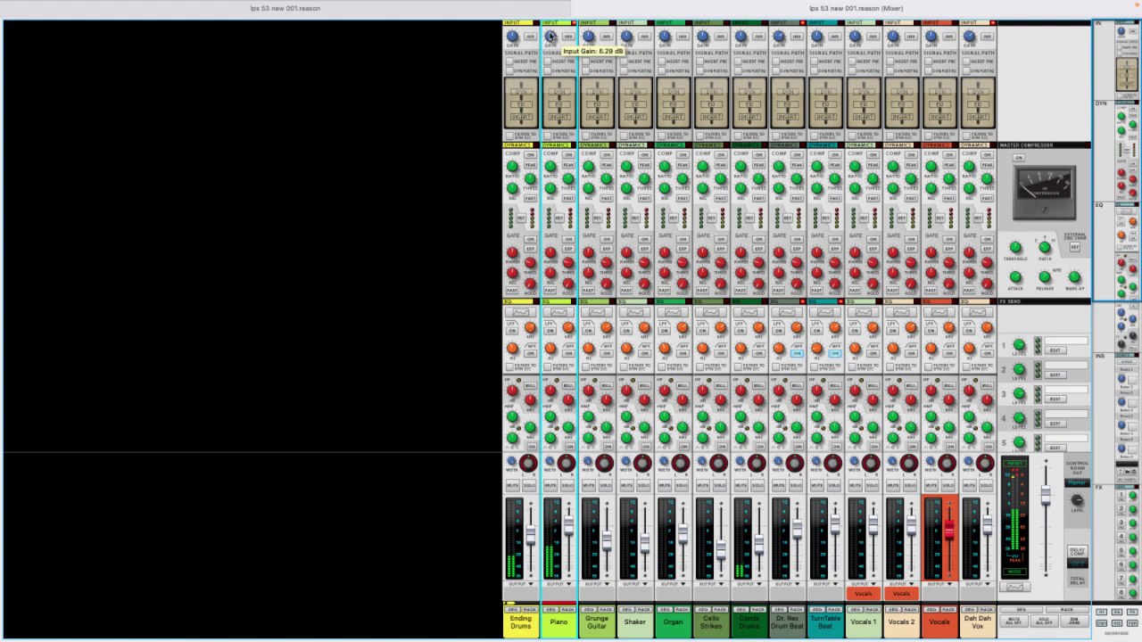
pyautogui.scroll(-2, 569, 412)
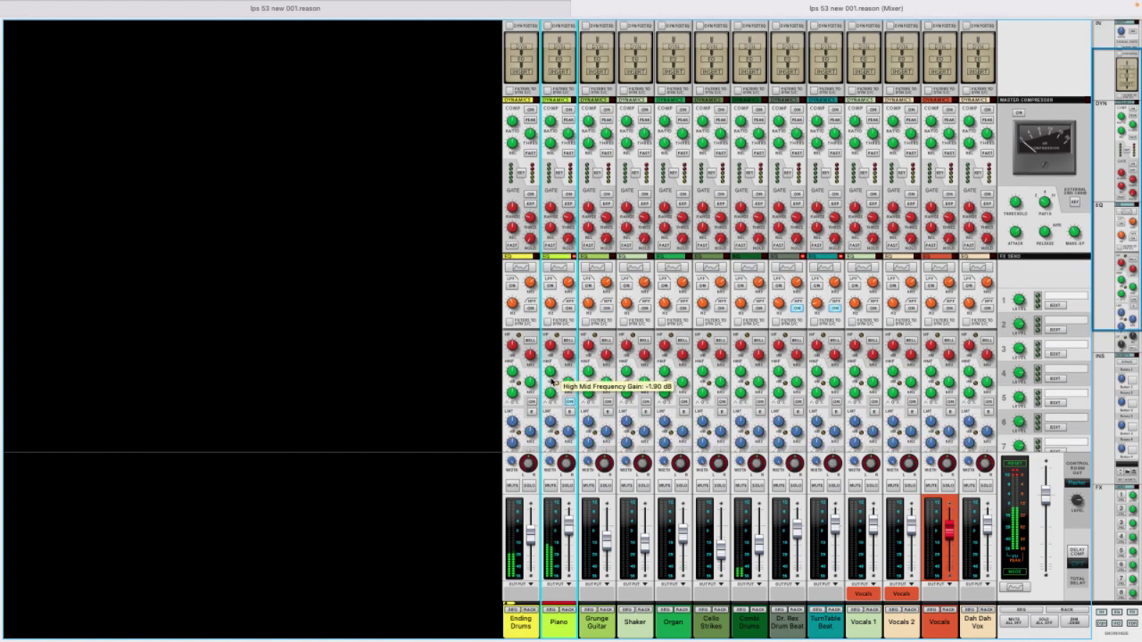
pyautogui.scroll(2, 551, 378)
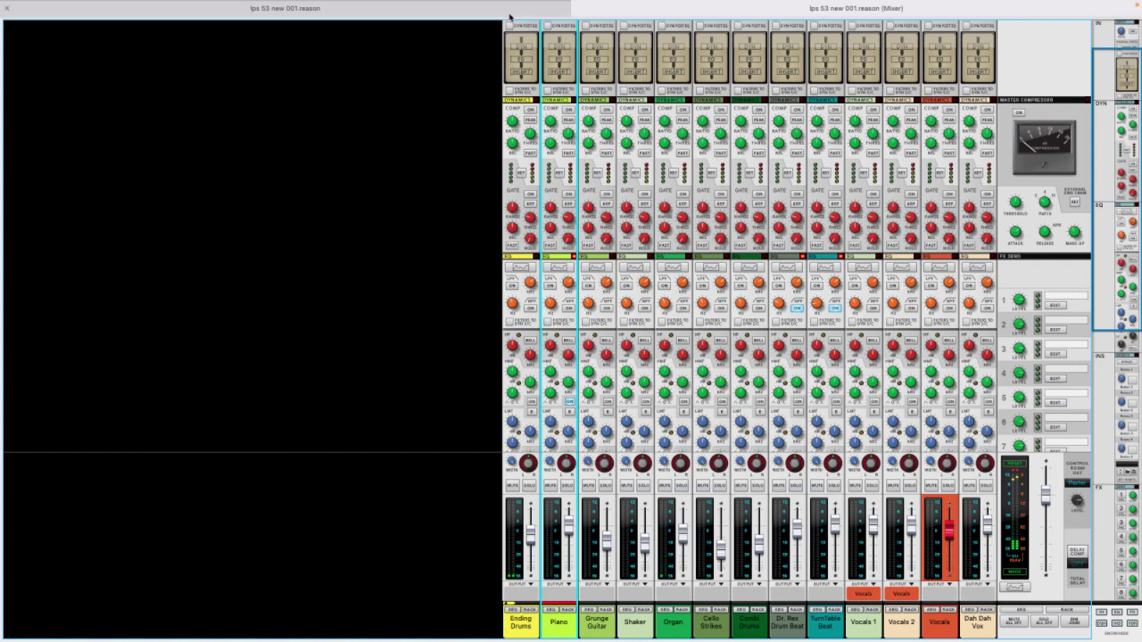
pyautogui.scroll(-3, 626, 484)
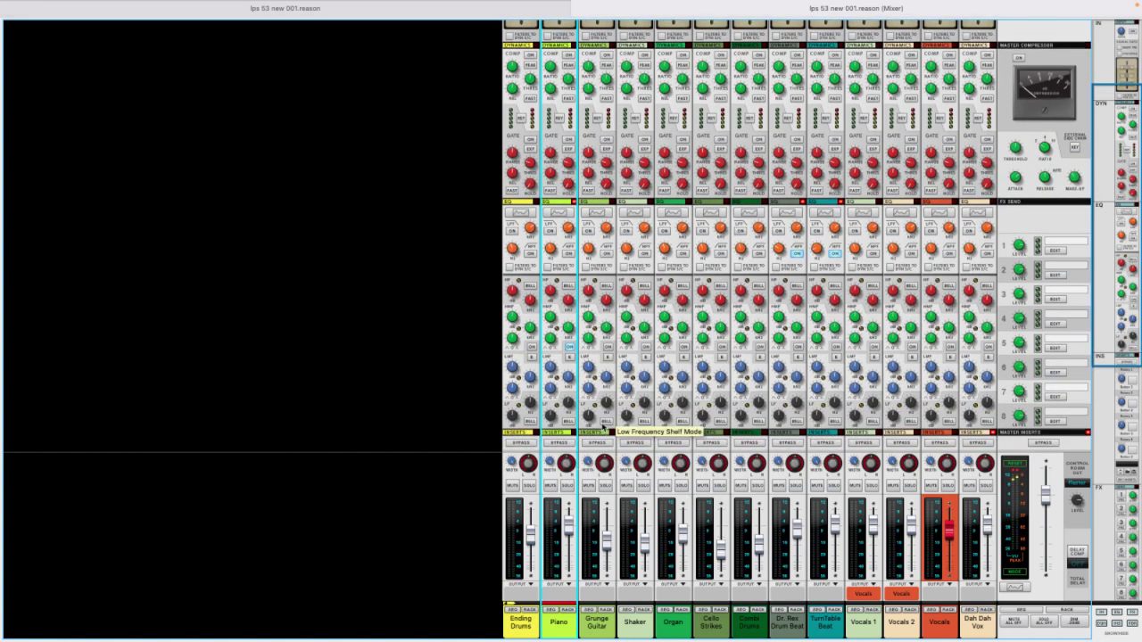
# Play the song from its beginning in the sequencer and go back to the mixer.
pyautogui.click(515, 8)
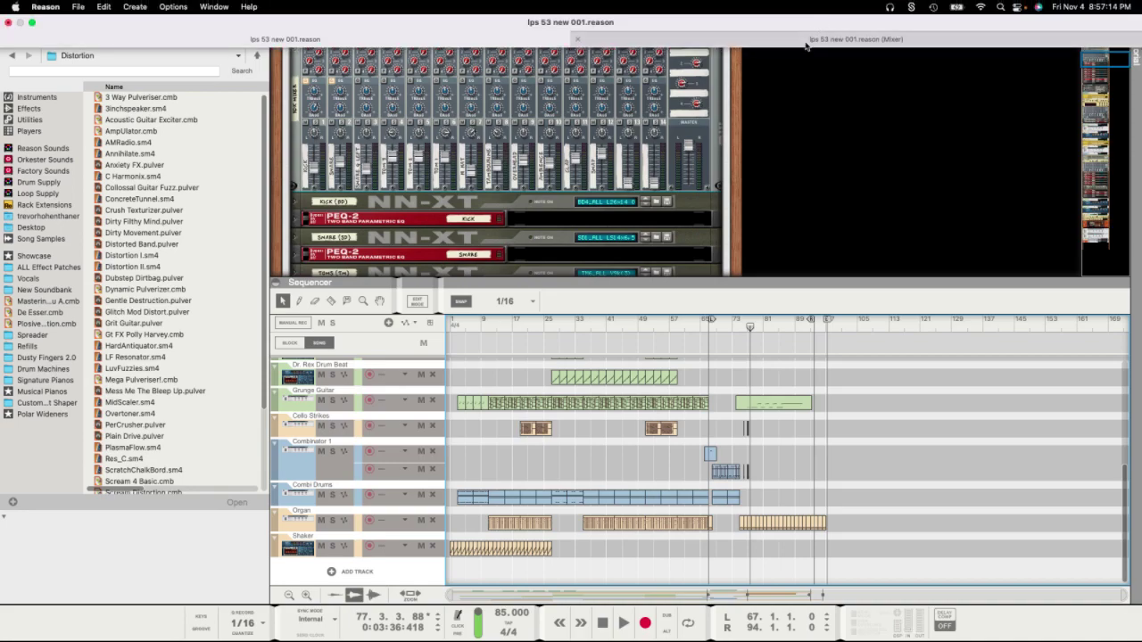
pyautogui.click(809, 41)
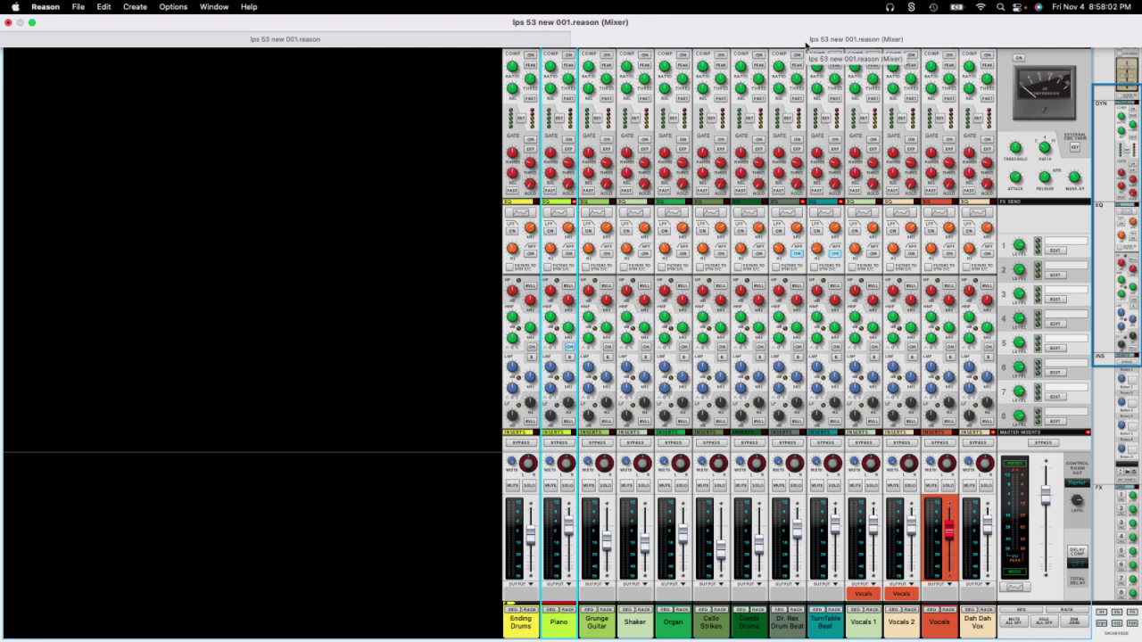
pyautogui.click(492, 41)
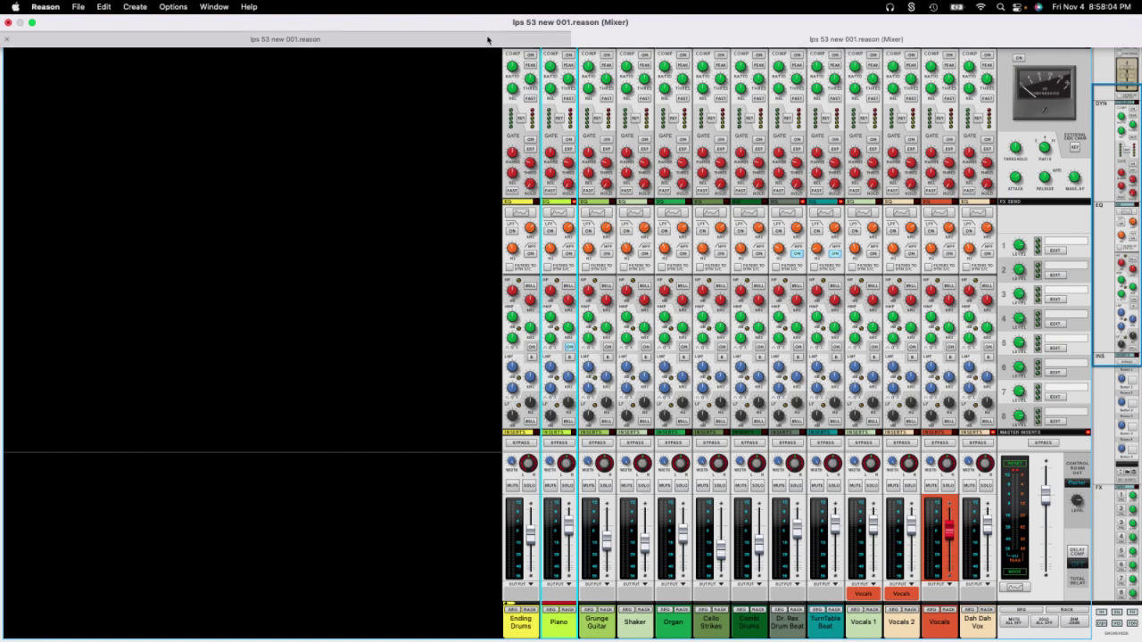
pyautogui.press('Return')
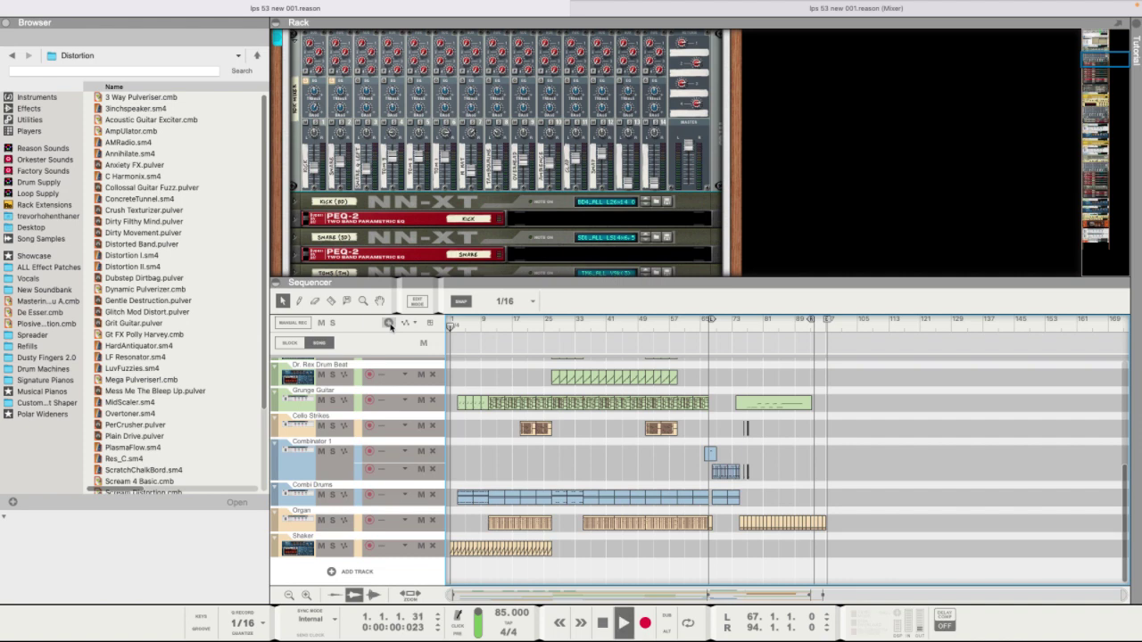
pyautogui.moveTo(593, 6)
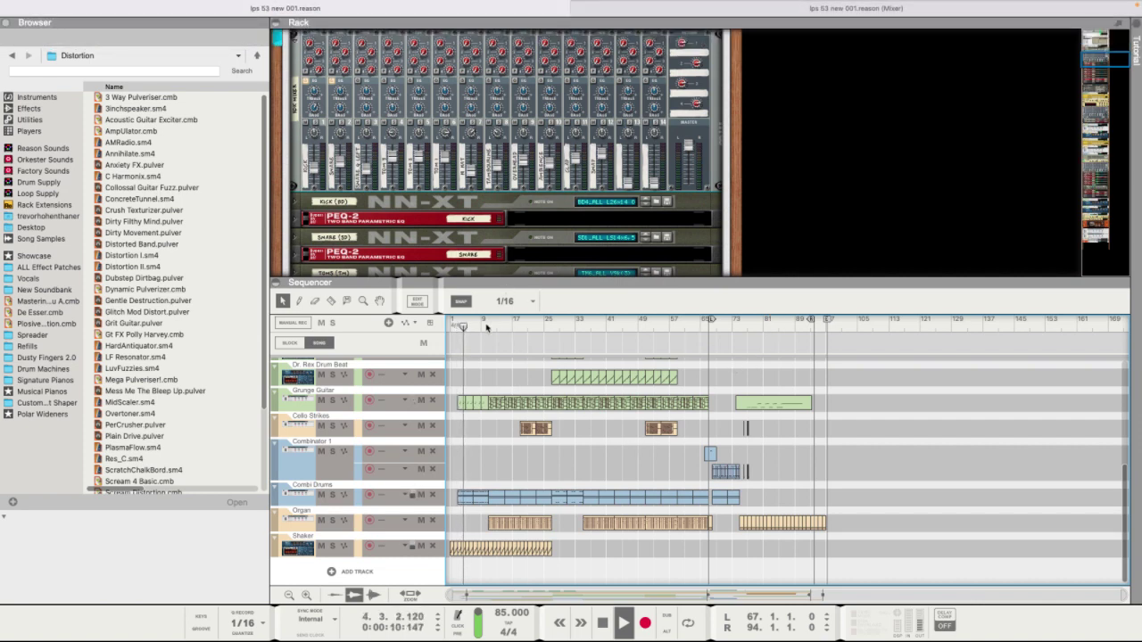
pyautogui.press('F5')
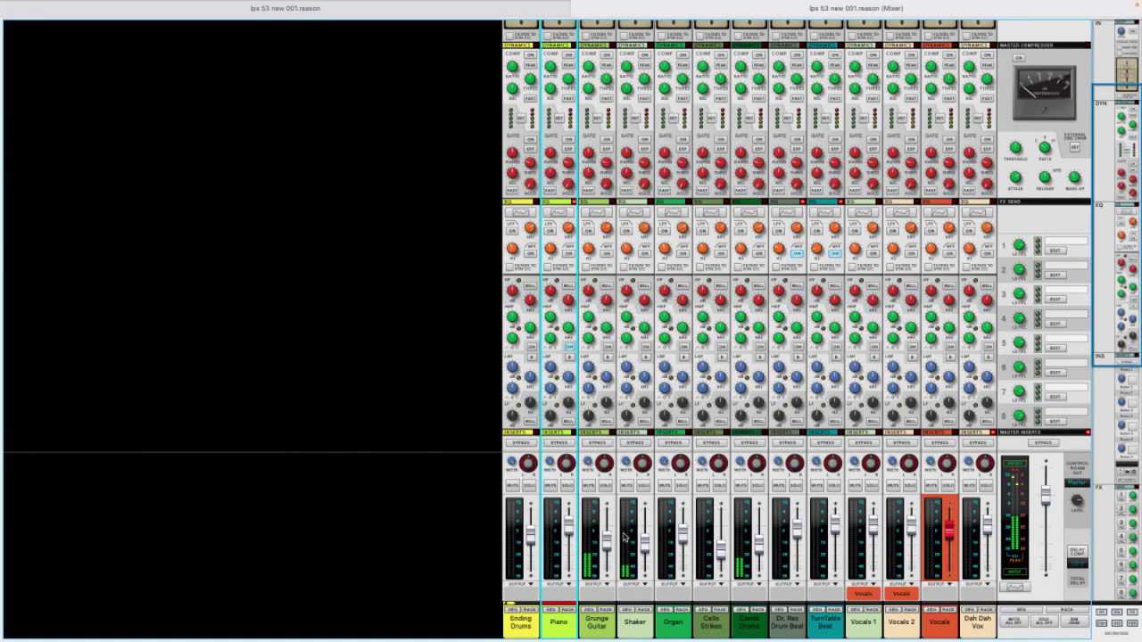
# Turn on the Grunge Guitar channel's EQ, with the low band in bell mode and its gain at 5.08 dB.
pyautogui.click(607, 346)
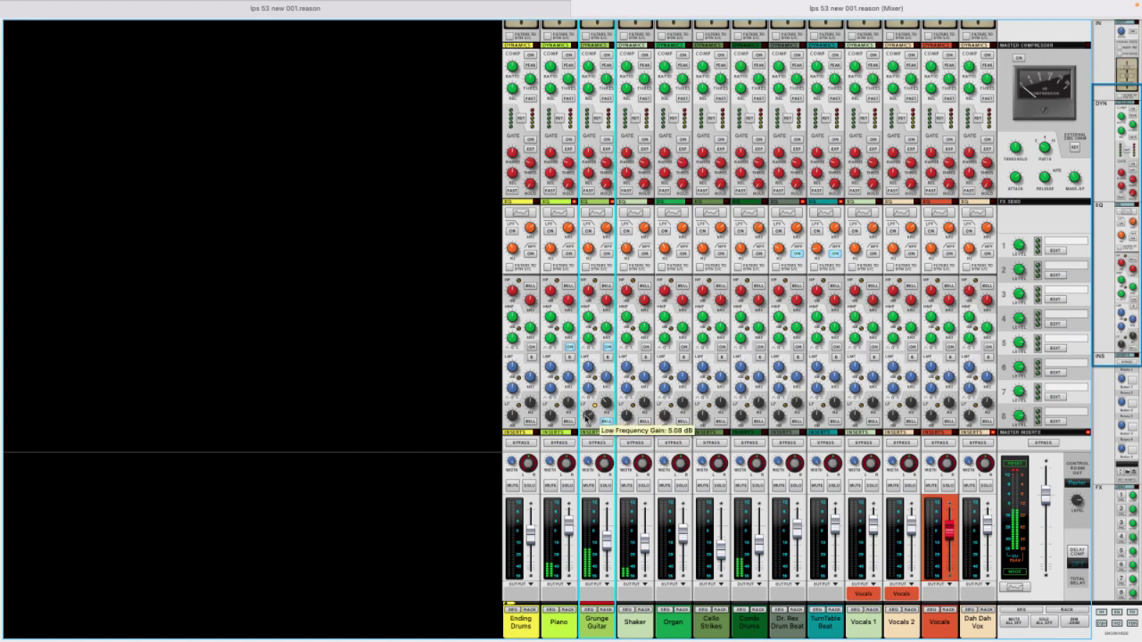
pyautogui.scroll(3, 615, 78)
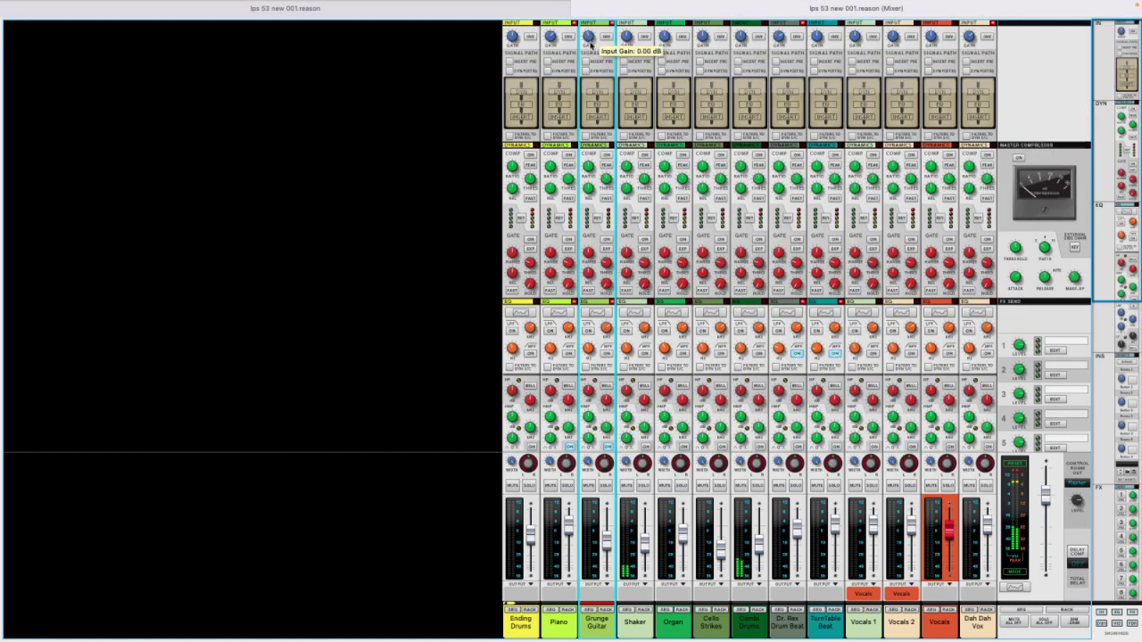
pyautogui.scroll(-8, 591, 43)
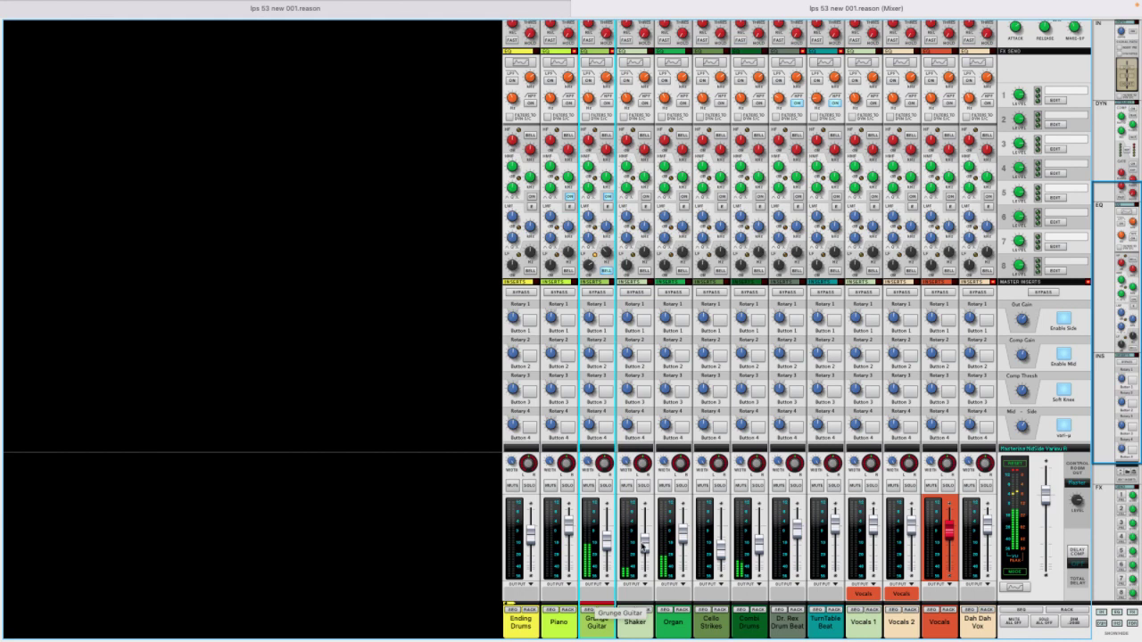
# Duplicate the Grunge Guitar channel together with its track.
pyautogui.rightClick(595, 628)
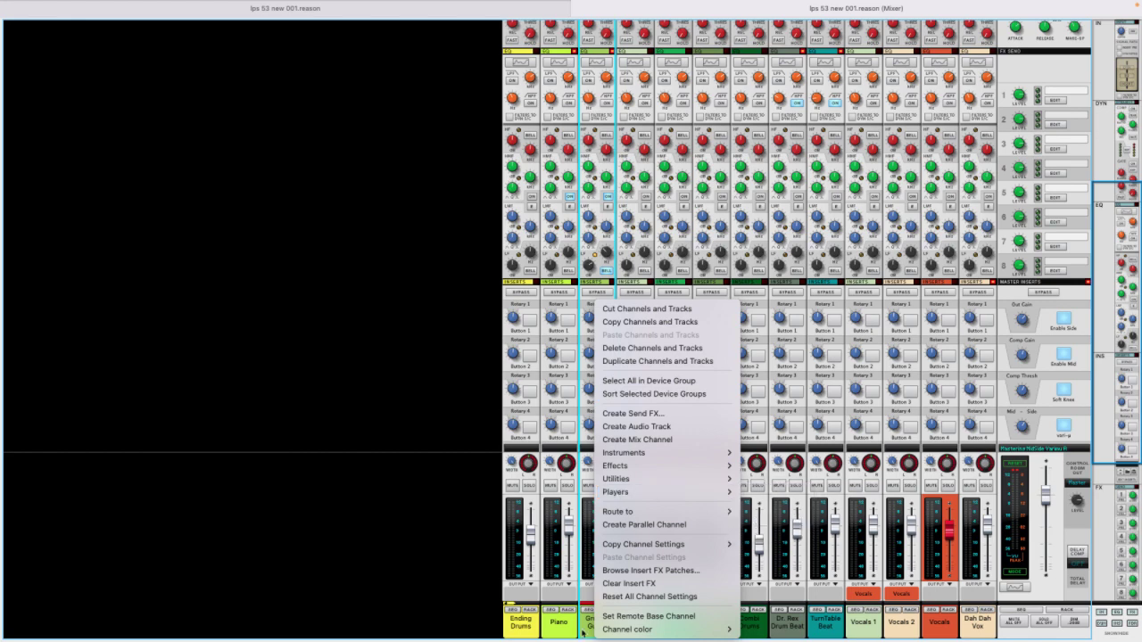
pyautogui.click(587, 630)
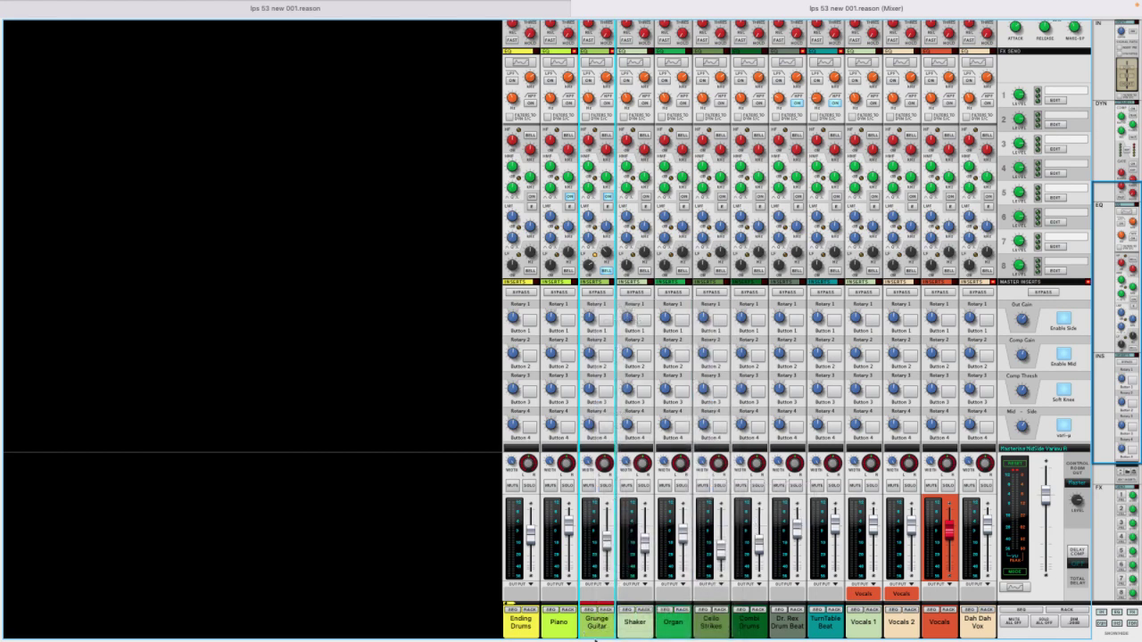
pyautogui.rightClick(595, 628)
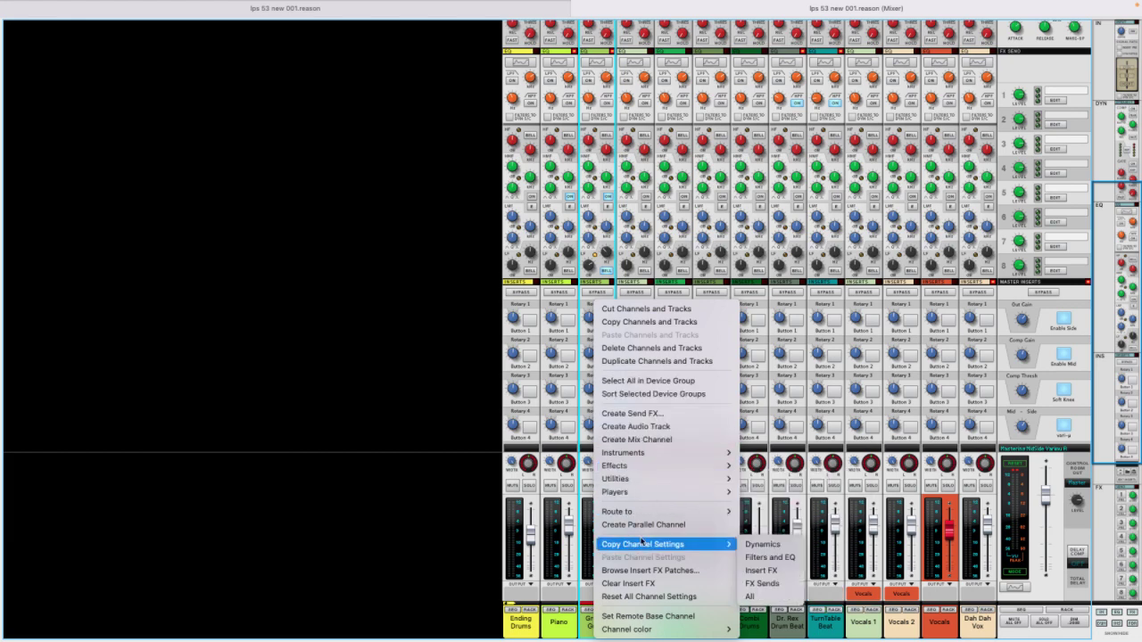
pyautogui.click(658, 361)
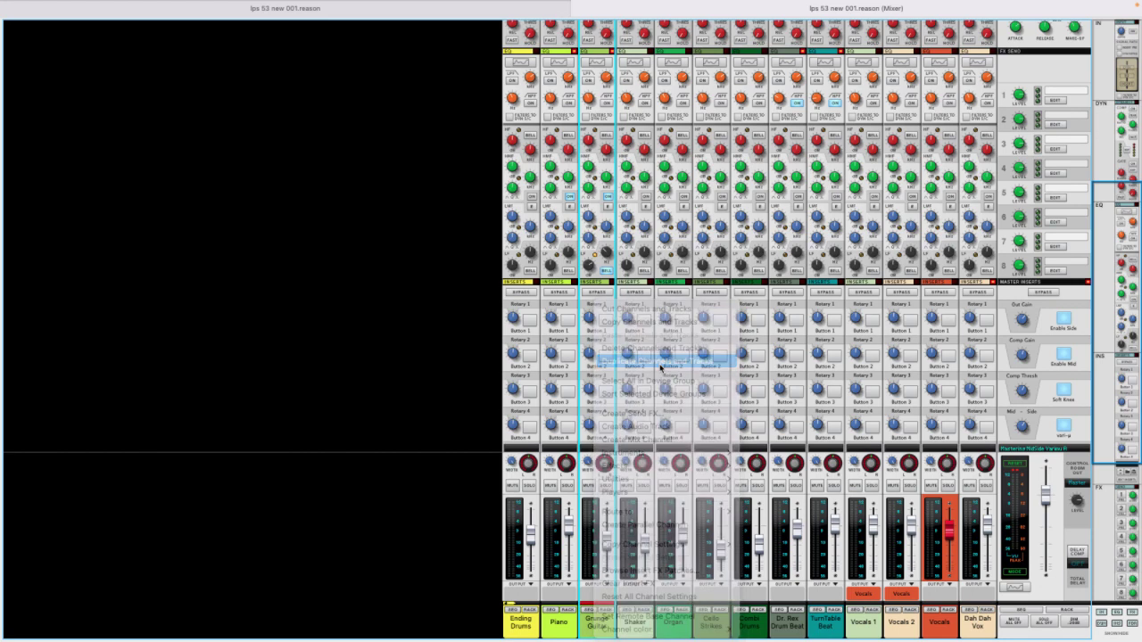
# Name the two Grunge Guitar mixer channels Bass and Guitar.
pyautogui.doubleClick(571, 618)
pyautogui.write('Bass')
pyautogui.press('Return')
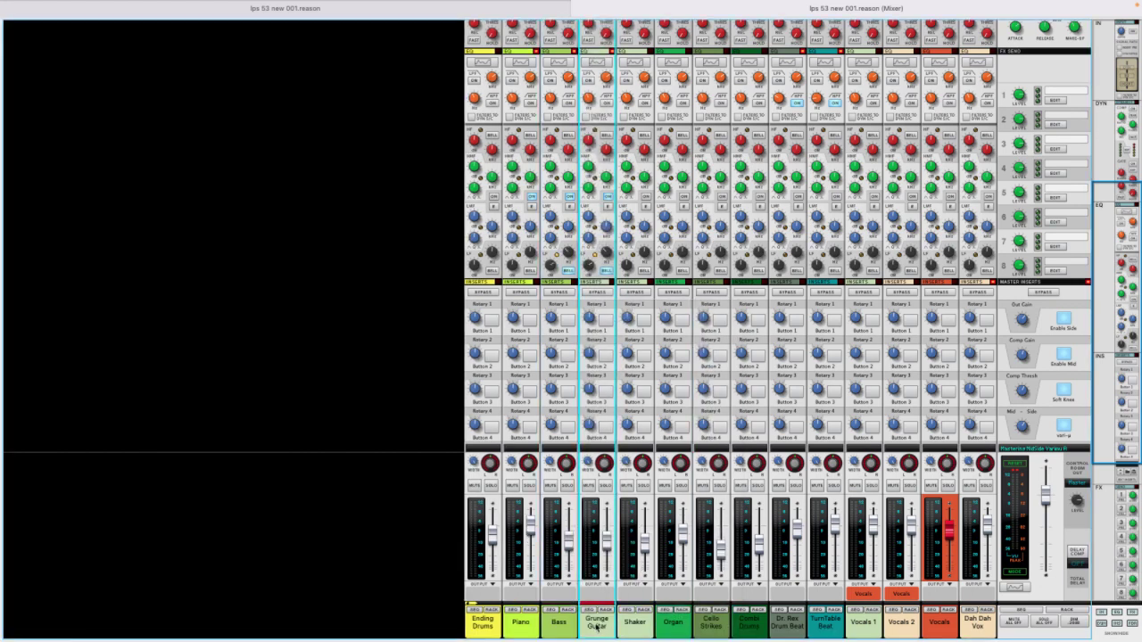
pyautogui.doubleClick(602, 623)
pyautogui.write('Guitar')
pyautogui.press('Return')
# In the sequencer, rename the Grunge Guitar track as Bass and its copy as Guitar.
pyautogui.click(504, 40)
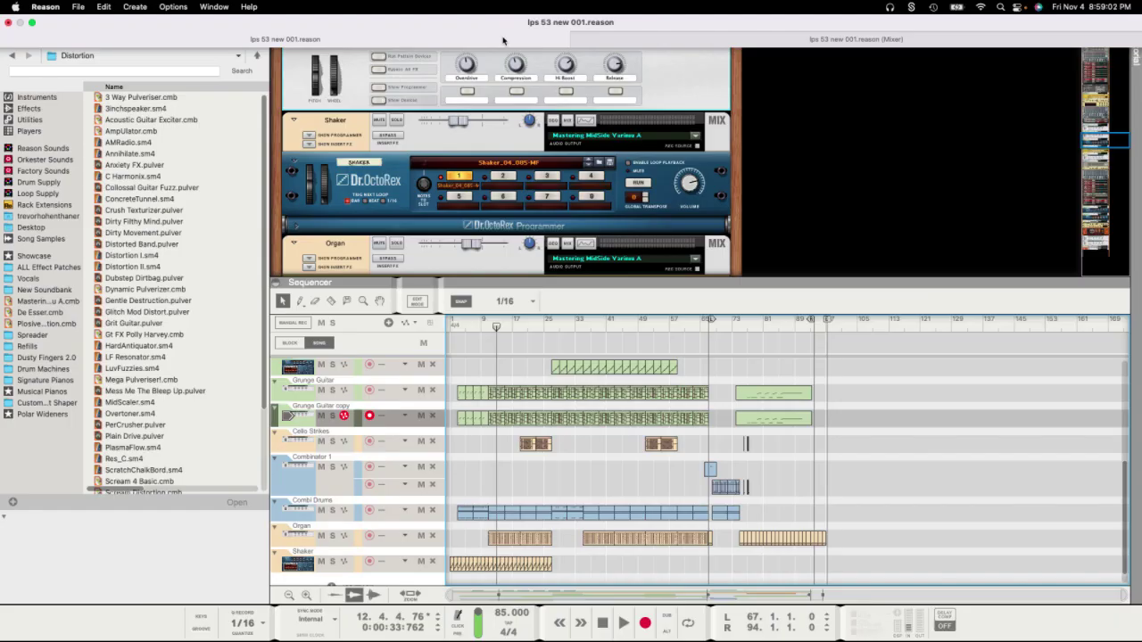
pyautogui.scroll(5, 464, 475)
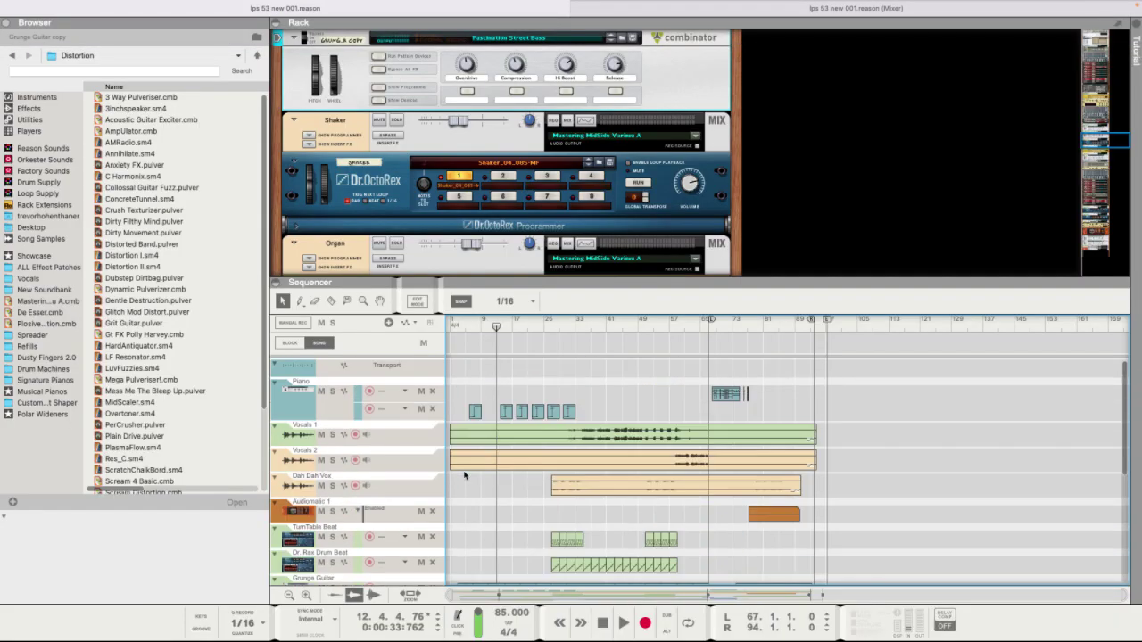
pyautogui.scroll(-6, 363, 485)
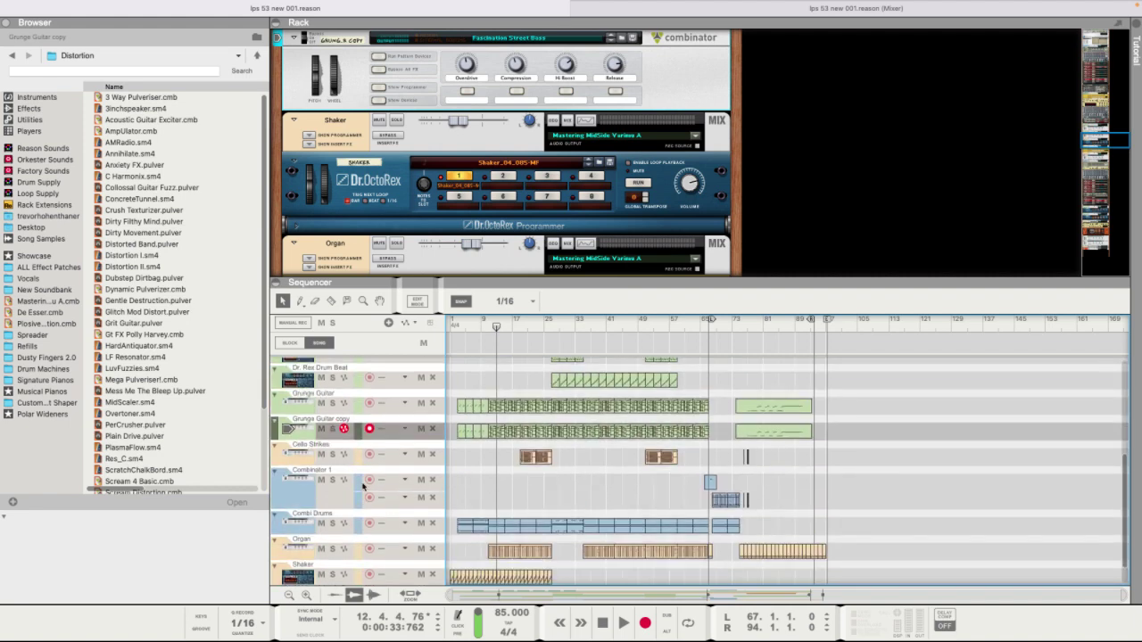
pyautogui.click(324, 395)
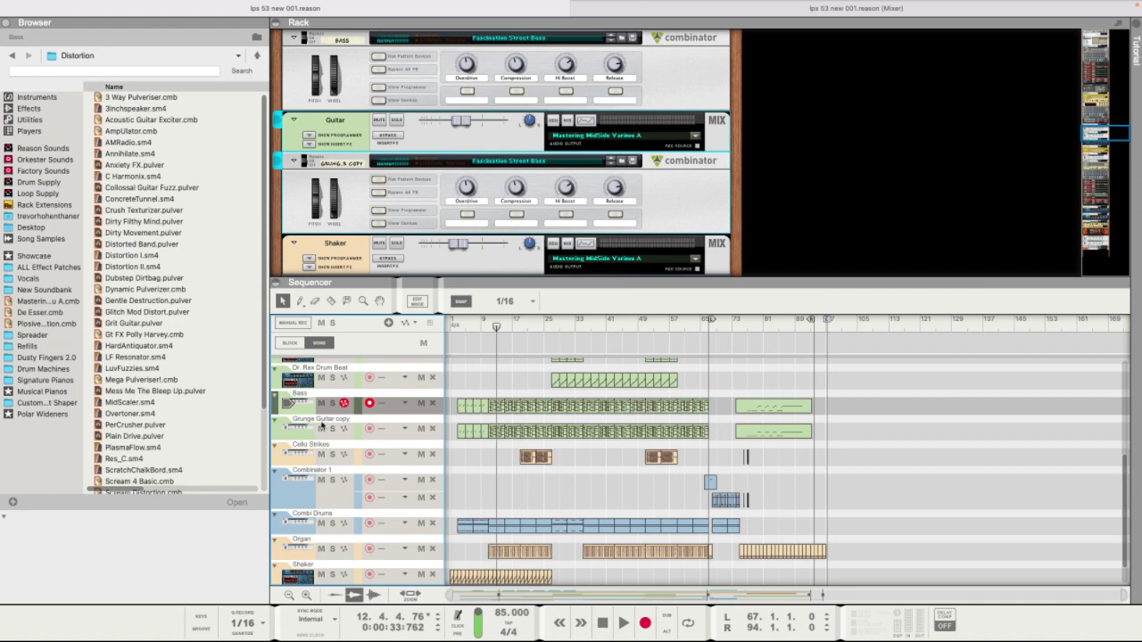
pyautogui.doubleClick(322, 426)
pyautogui.write('Guitar')
pyautogui.press('Return')
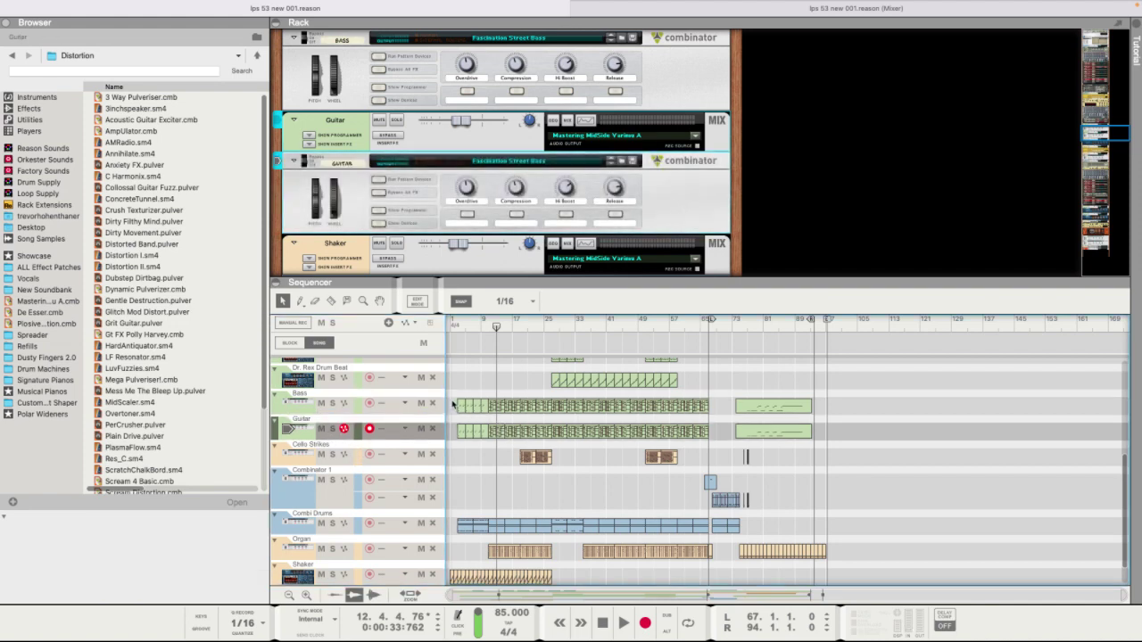
# Remove the short clips before bar 11 from the Guitar track, keeping the long clip that starts there.
pyautogui.moveTo(460, 426); pyautogui.dragTo(488, 428)
pyautogui.click(709, 408)
pyautogui.moveTo(488, 393); pyautogui.dragTo(491, 393)
pyautogui.click(712, 435)
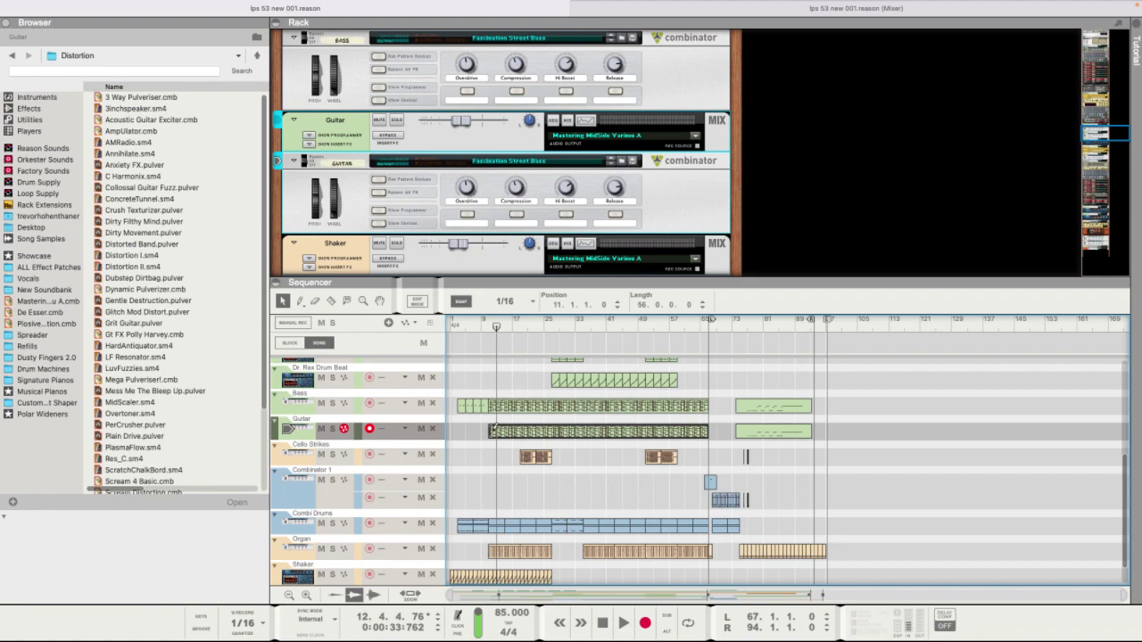
# Open the Bass clip at bar 11 in an enlarged sequencer, solo the track, play from bar 11, and pick the F#2 note at bar 12.
pyautogui.doubleClick(508, 409)
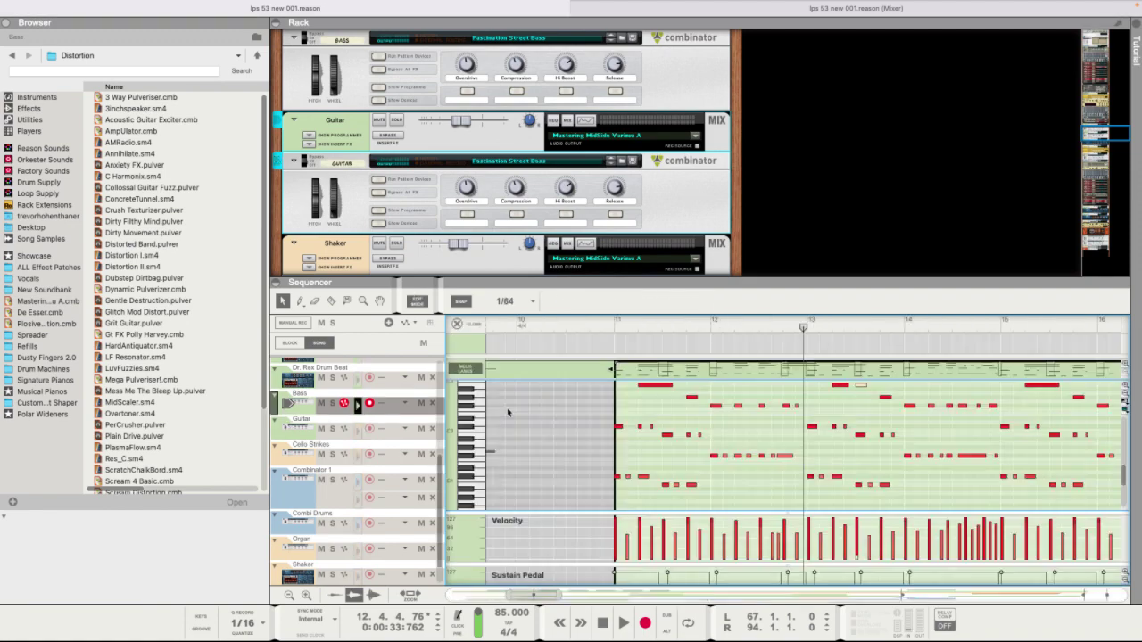
pyautogui.press('F6')
pyautogui.scroll(5, 674, 299)
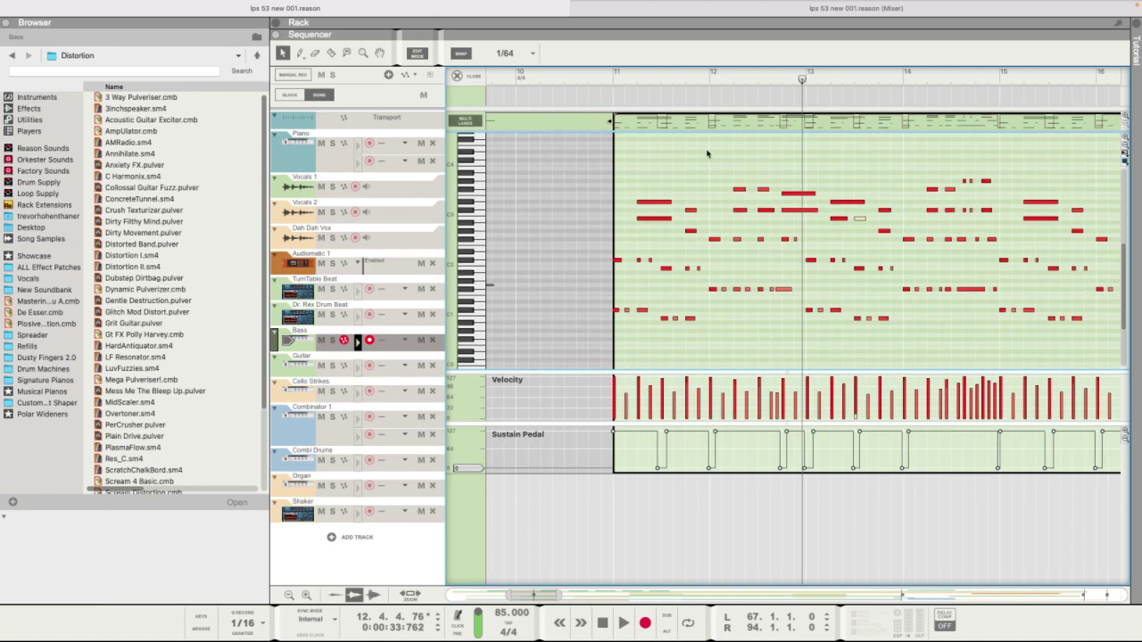
pyautogui.click(620, 81)
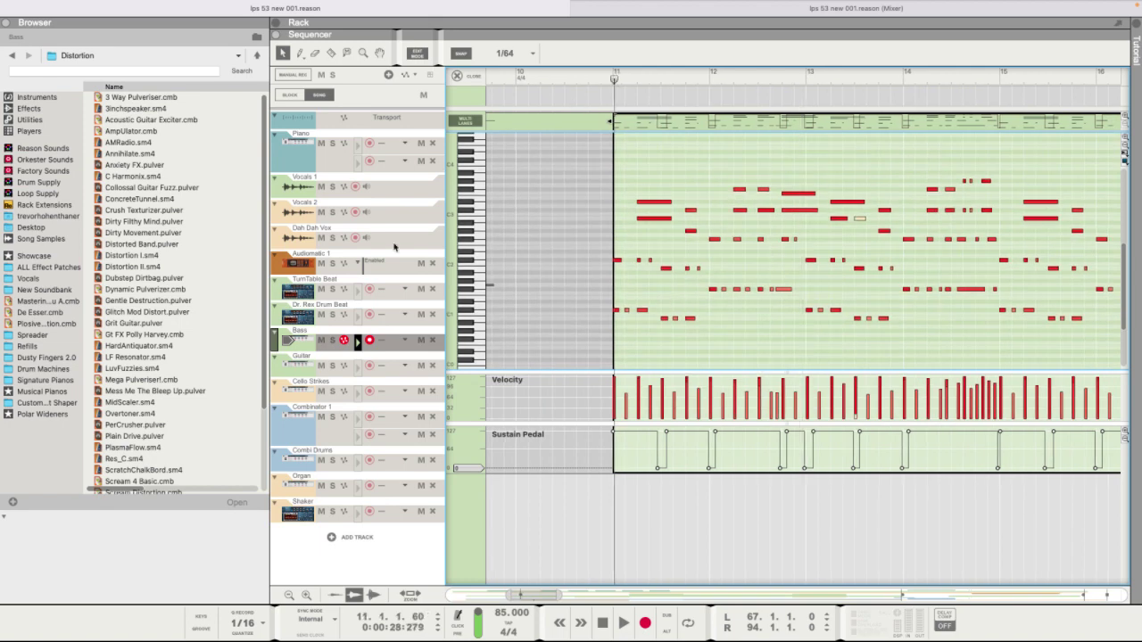
pyautogui.click(332, 339)
pyautogui.press('space')
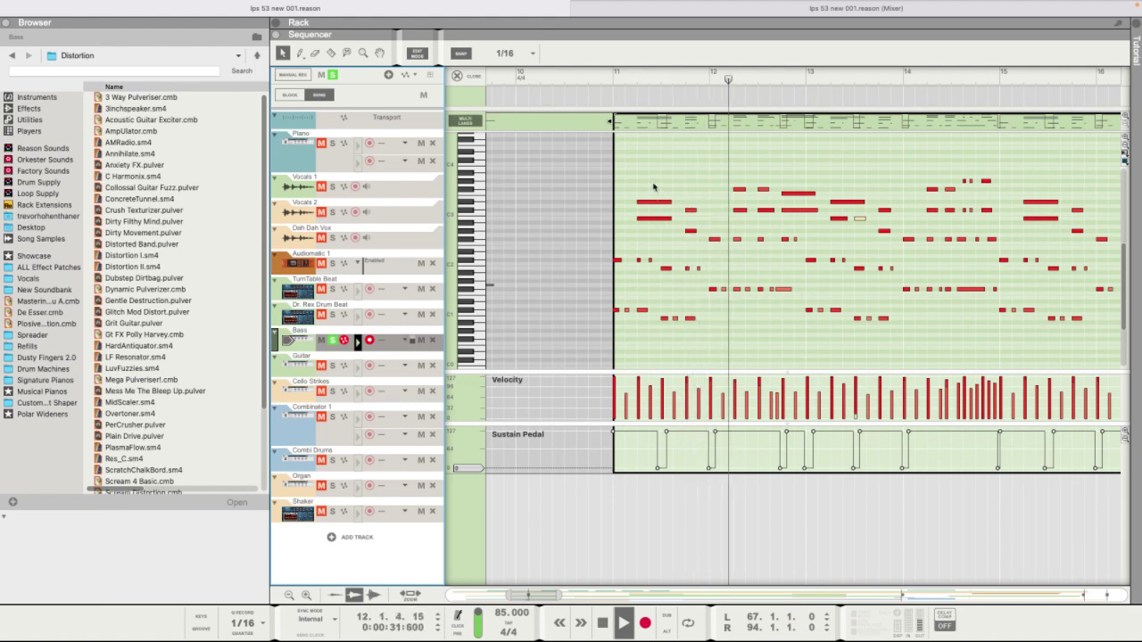
pyautogui.click(721, 240)
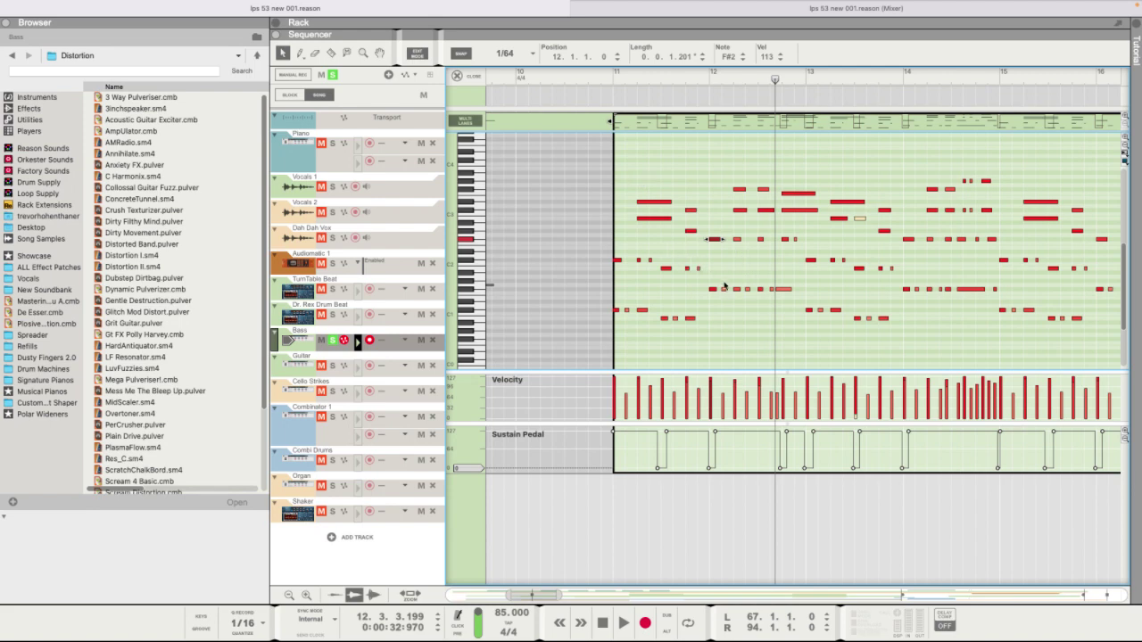
# Try to marquee-select the notes below F#2 across the Bass clip, starting at bar 11.
pyautogui.click(621, 256)
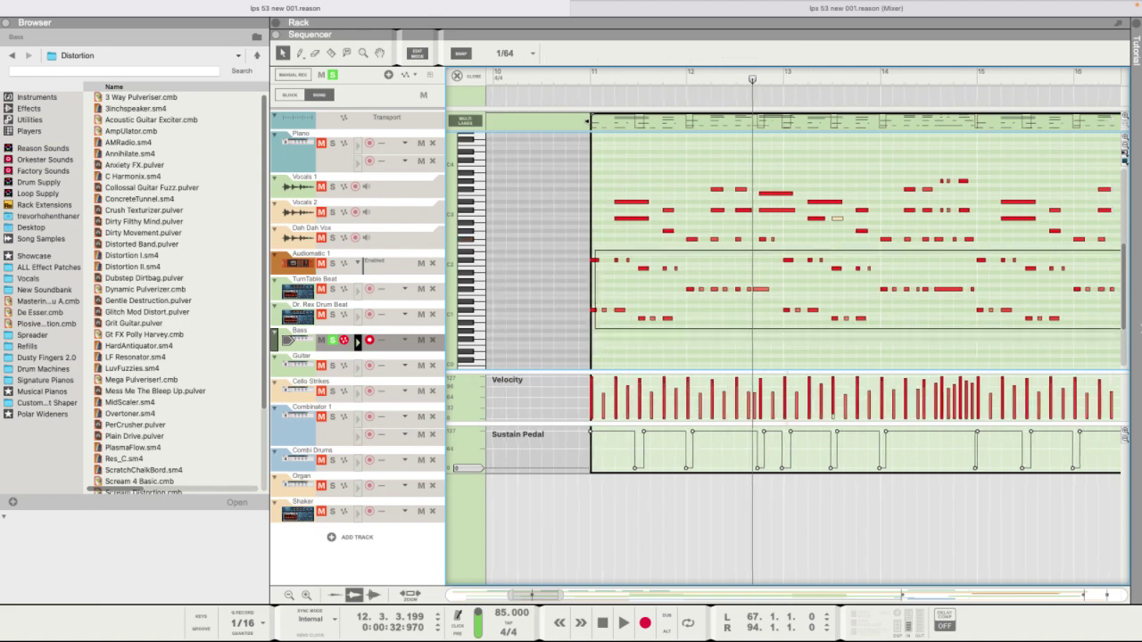
pyautogui.hscroll(5, 621, 256)
pyautogui.hscroll(6, 803, 250)
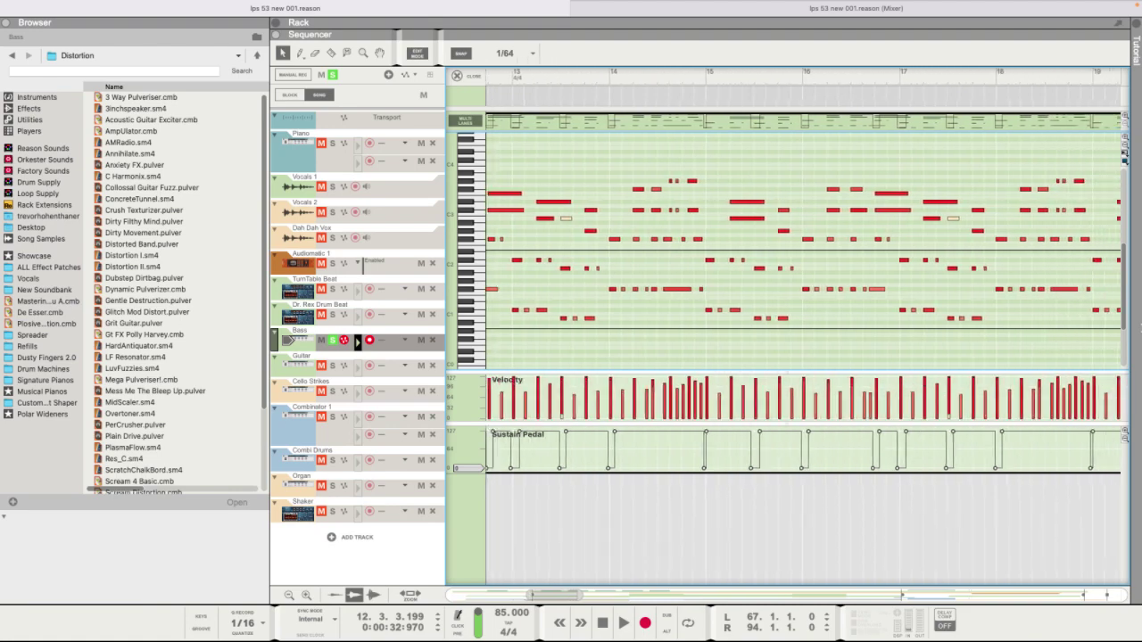
pyautogui.hscroll(6, 803, 250)
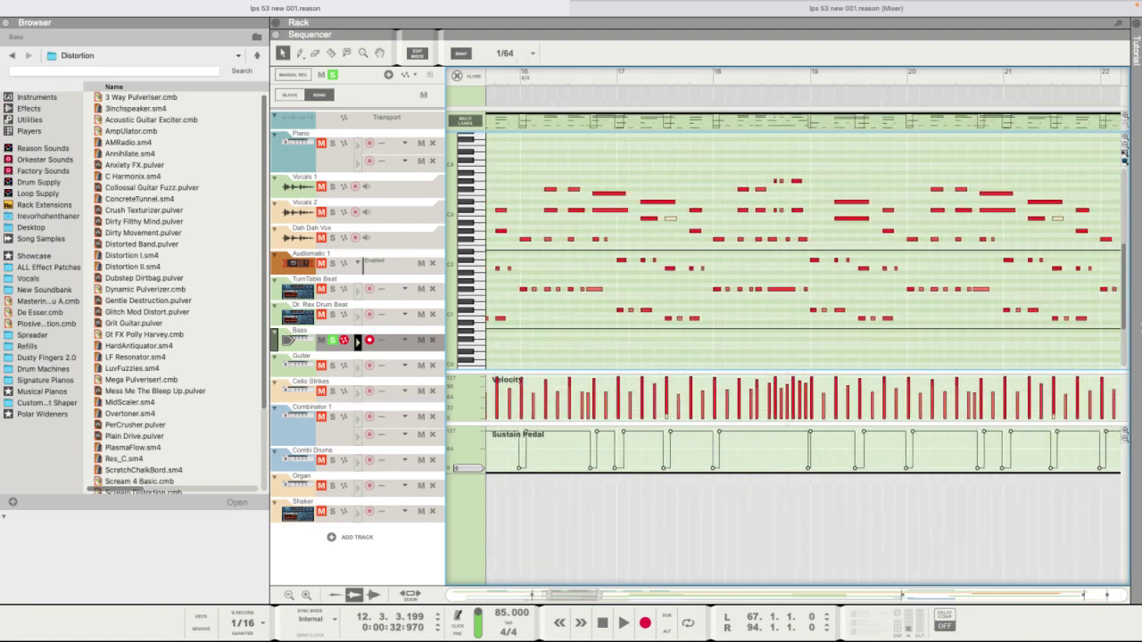
pyautogui.hscroll(6, 803, 250)
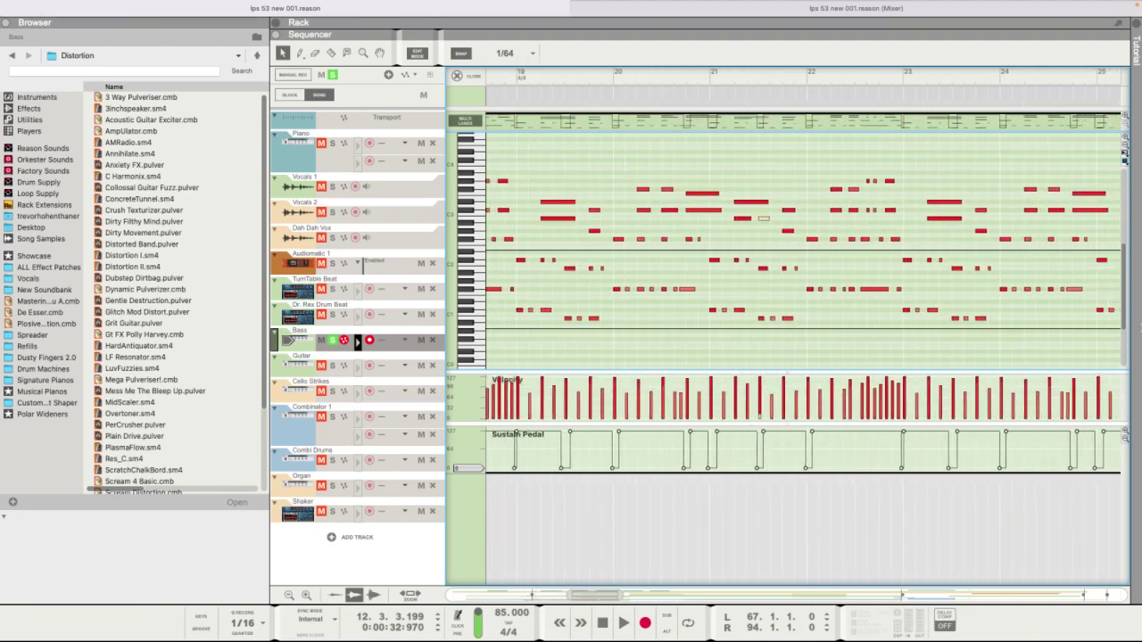
pyautogui.hscroll(6, 803, 250)
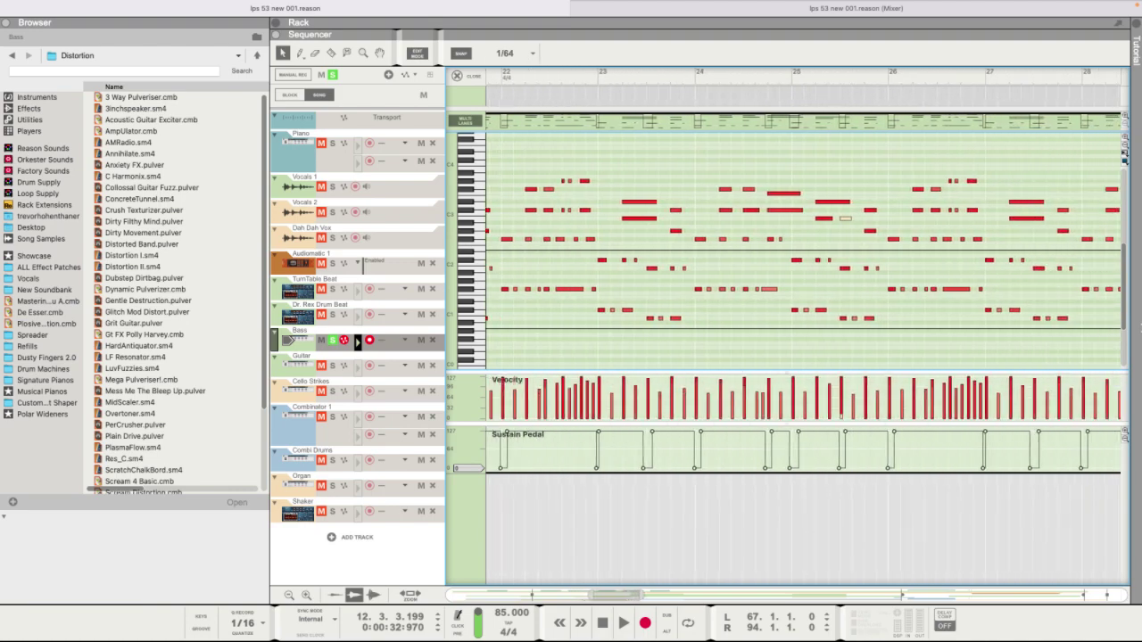
pyautogui.hscroll(6, 803, 250)
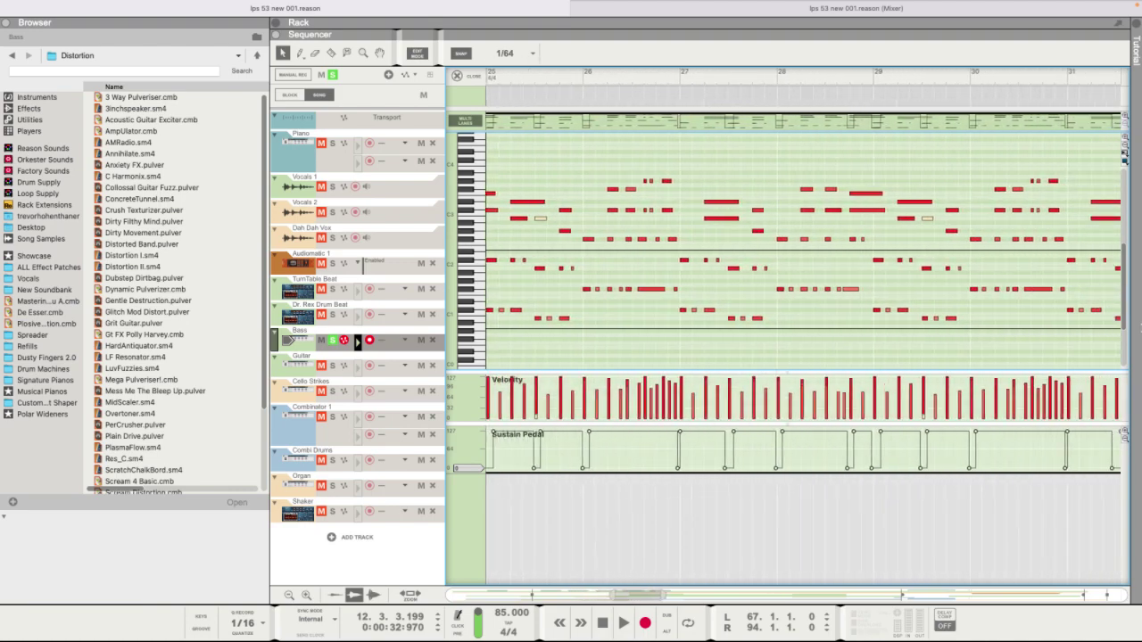
pyautogui.hscroll(6, 803, 250)
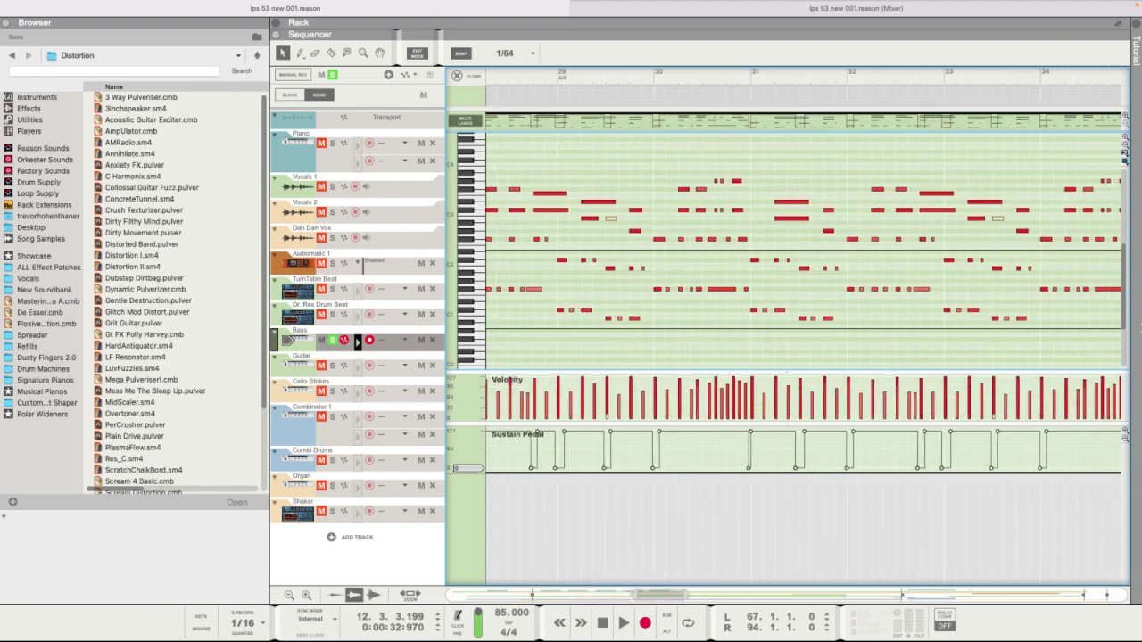
pyautogui.hscroll(6, 802, 250)
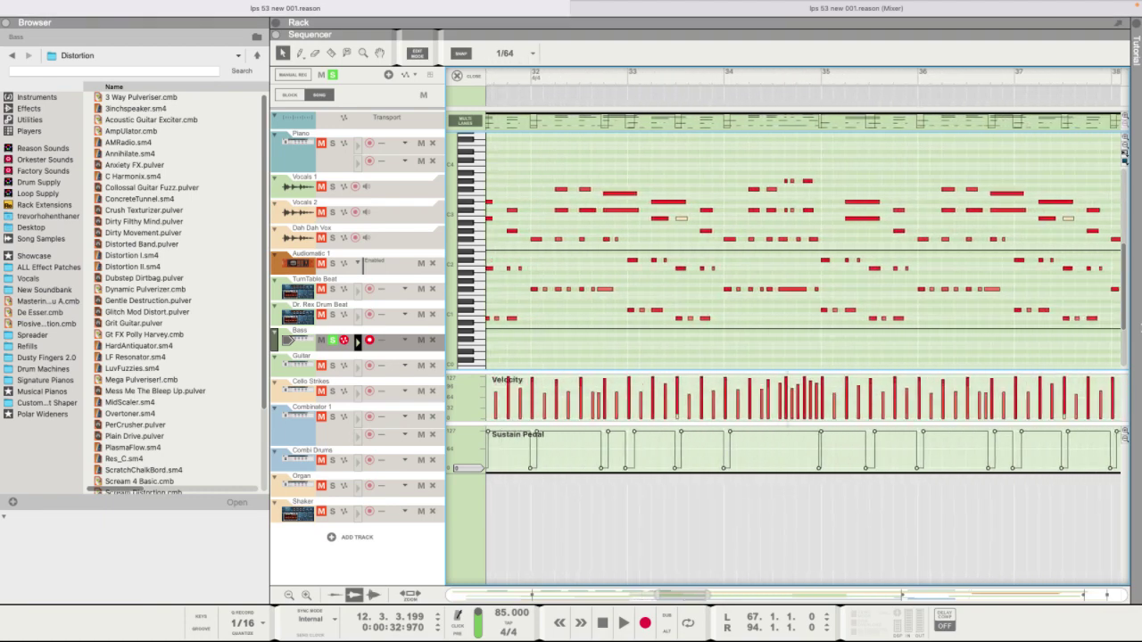
pyautogui.hscroll(6, 511, 433)
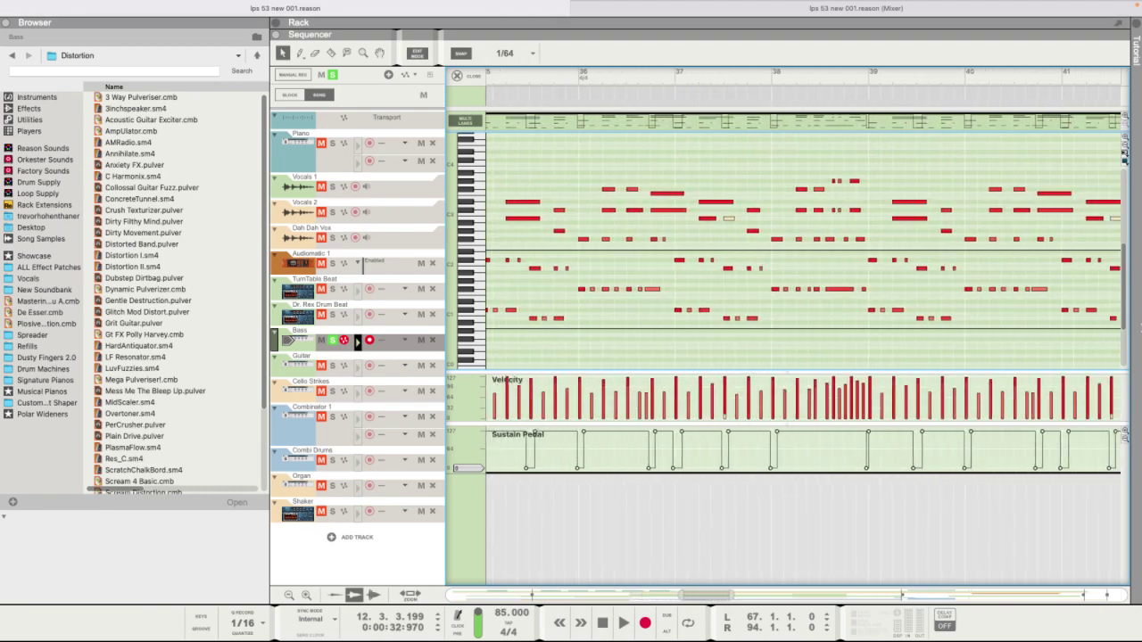
pyautogui.hscroll(4, 511, 434)
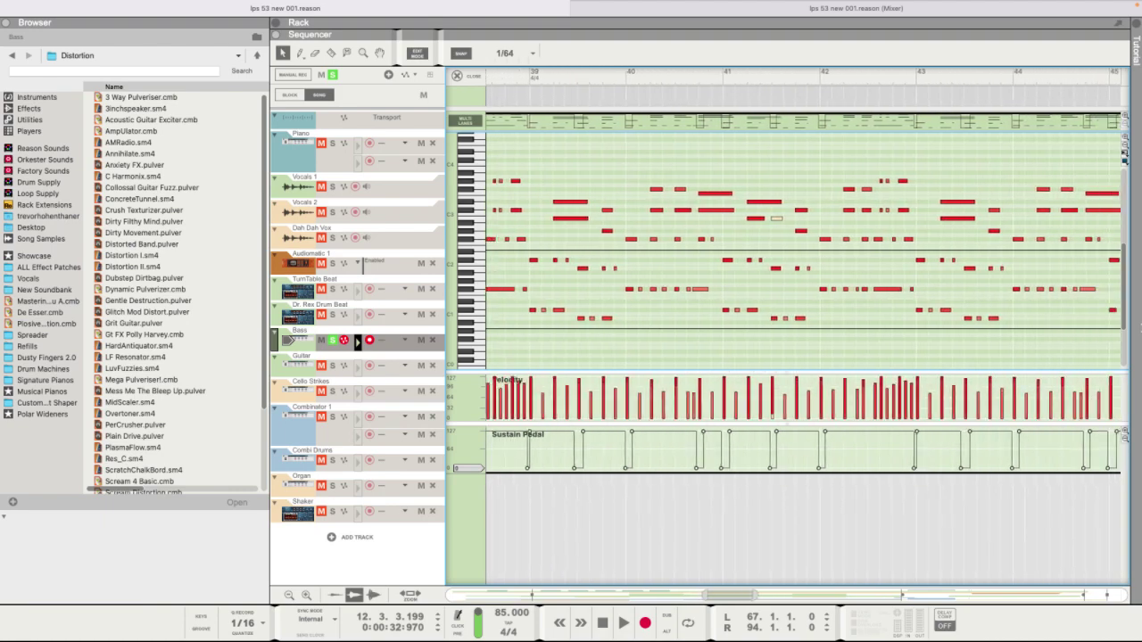
# Select all notes below F#2 across the whole Bass clip from bar 11 to 67 and delete them.
pyautogui.moveTo(760, 595); pyautogui.dragTo(933, 581)
pyautogui.moveTo(704, 595); pyautogui.dragTo(450, 593)
pyautogui.click(796, 332)
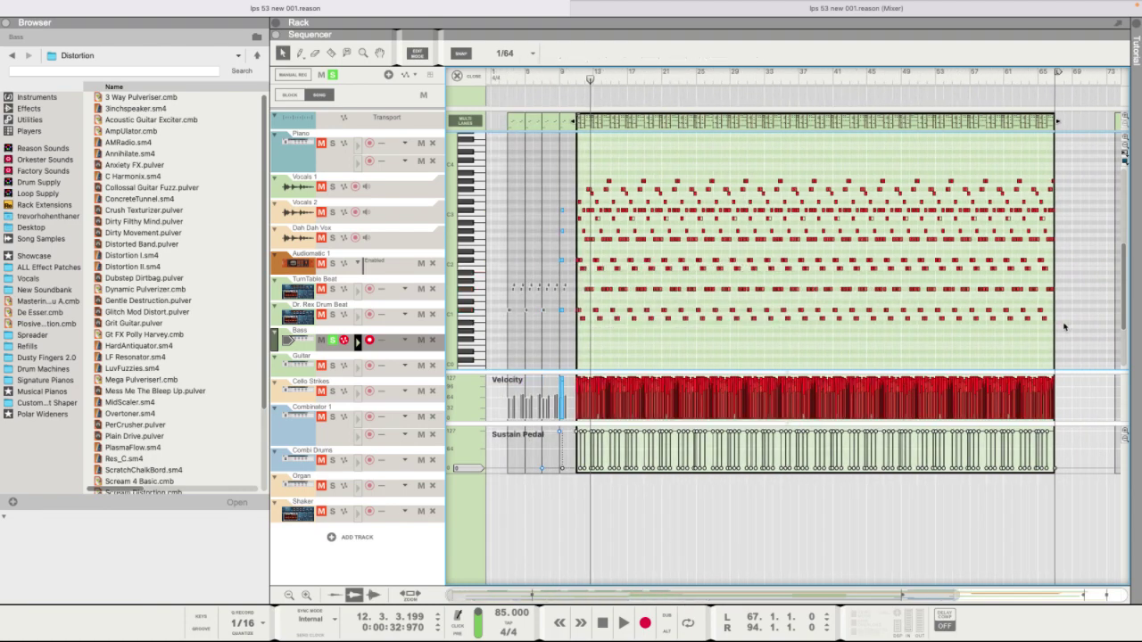
pyautogui.moveTo(1058, 336); pyautogui.dragTo(547, 318)
pyautogui.press('Delete')
pyautogui.press('Delete')
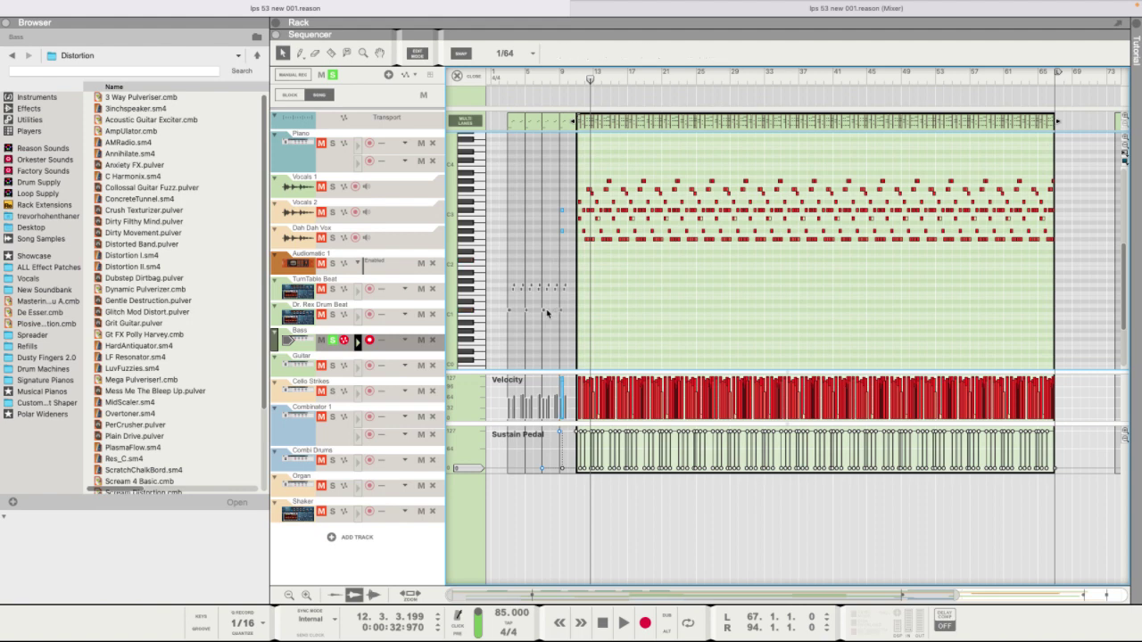
# Undo the deletion of the low notes and have the Bass clip open for note editing.
pyautogui.click(459, 75)
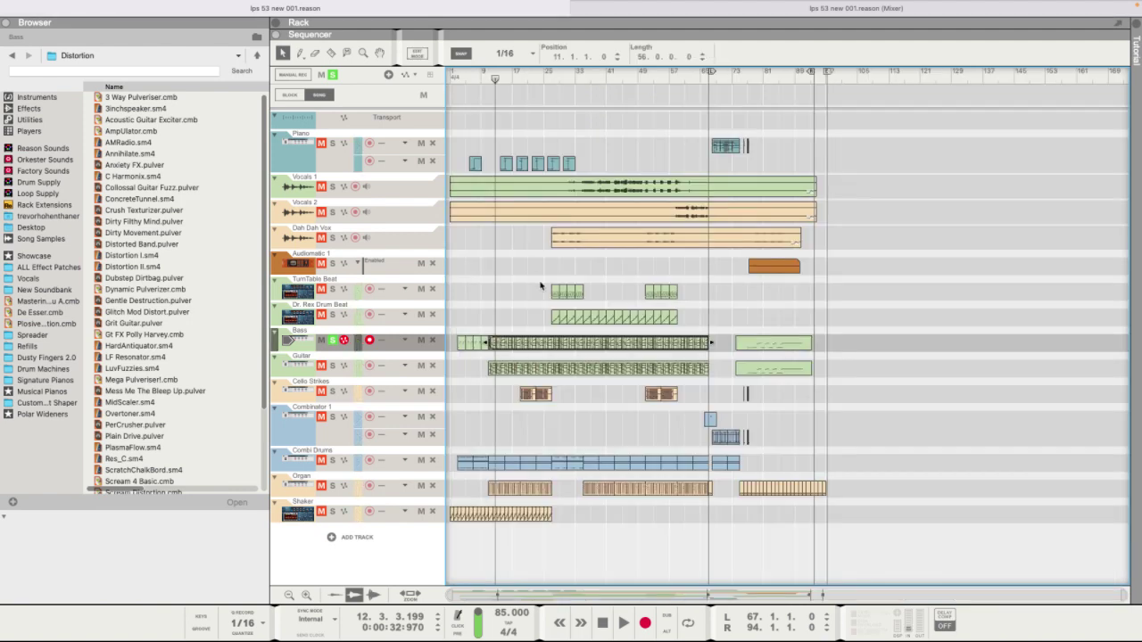
pyautogui.doubleClick(506, 341)
pyautogui.click(589, 256)
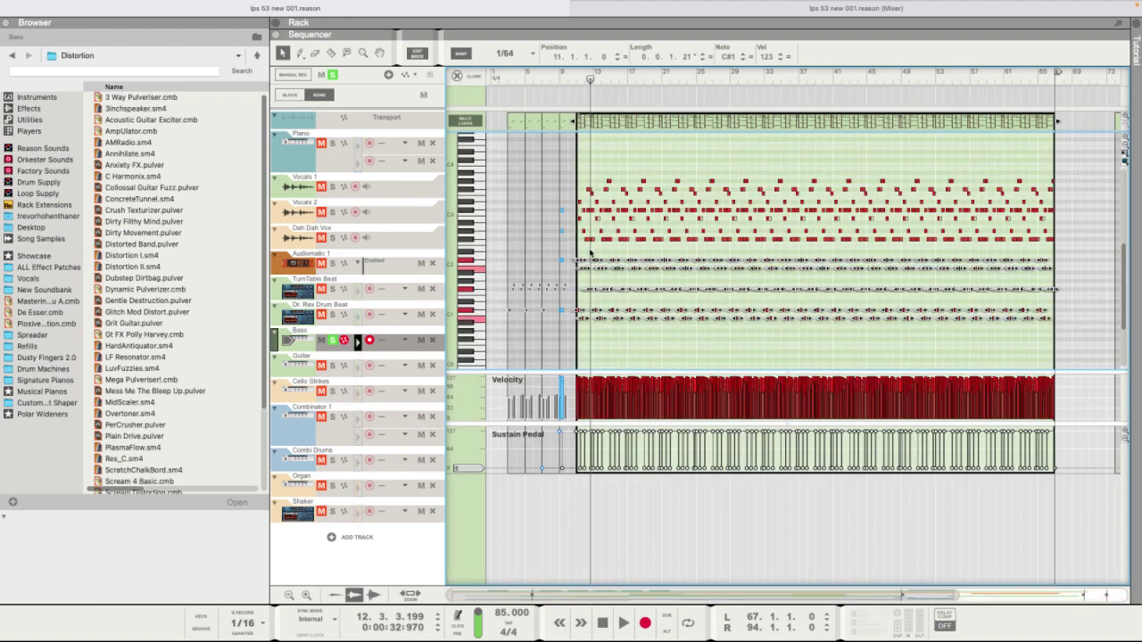
# Select all notes from F#2 upward in the Bass clip and return to the arrangement.
pyautogui.click(584, 250)
pyautogui.moveTo(1064, 244); pyautogui.dragTo(542, 178)
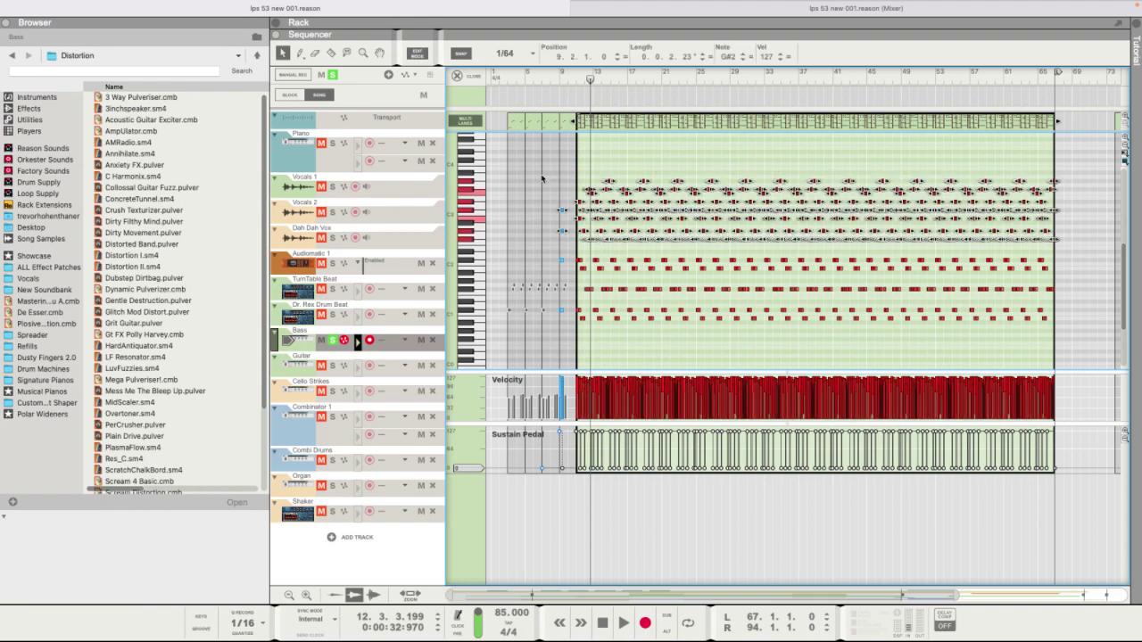
pyautogui.click(458, 76)
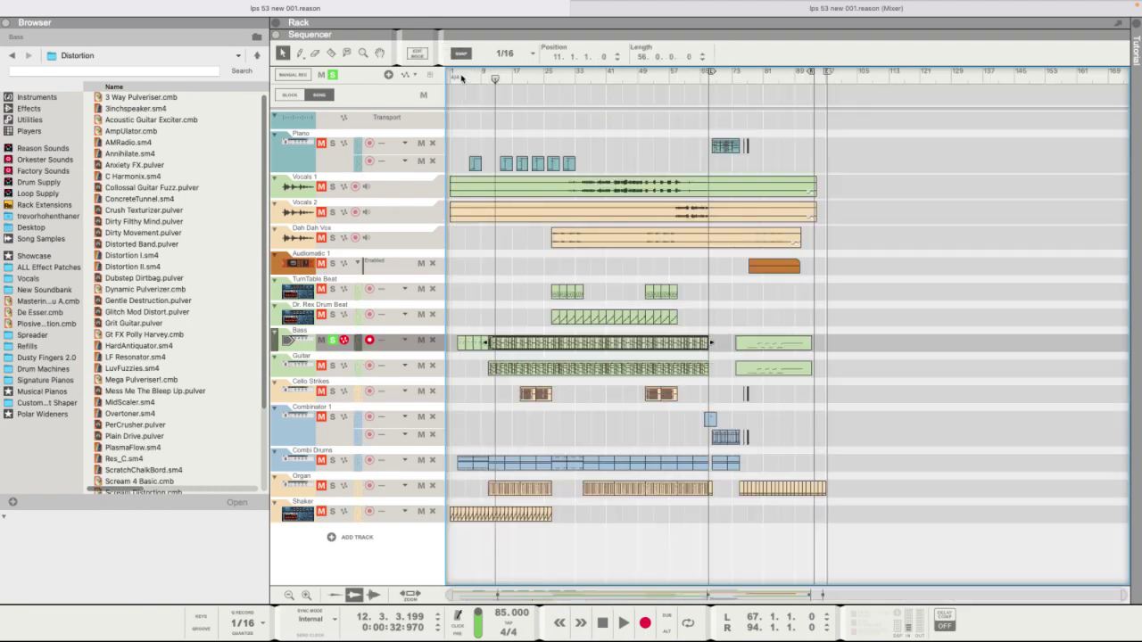
# Delete all notes below F#2 across the Guitar clip that spans bars 11 to 67.
pyautogui.doubleClick(504, 368)
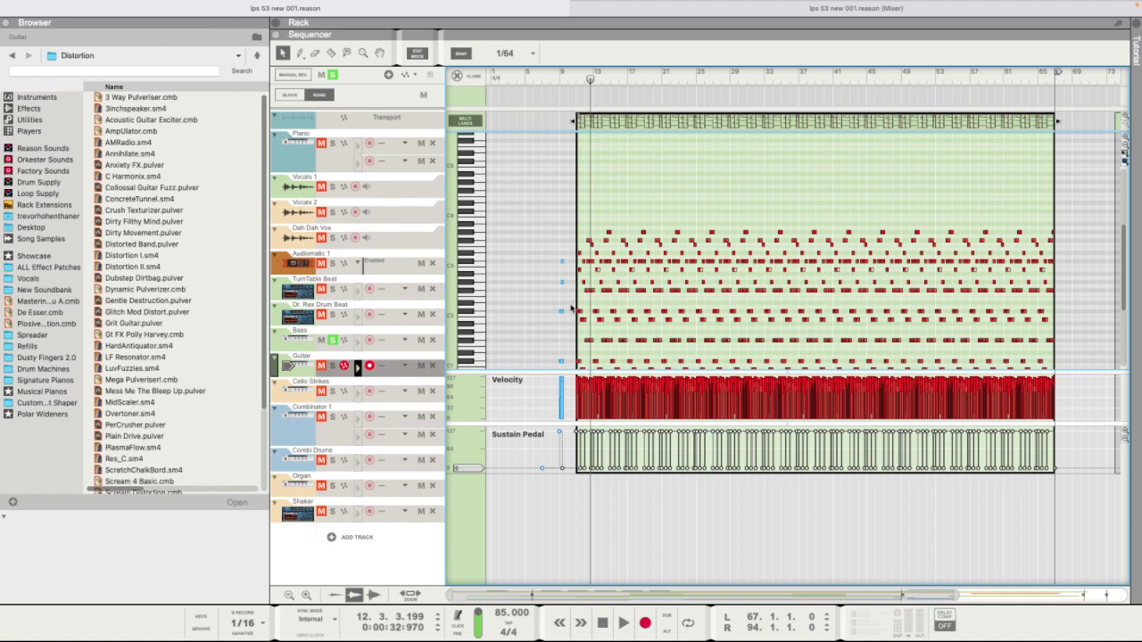
pyautogui.click(458, 76)
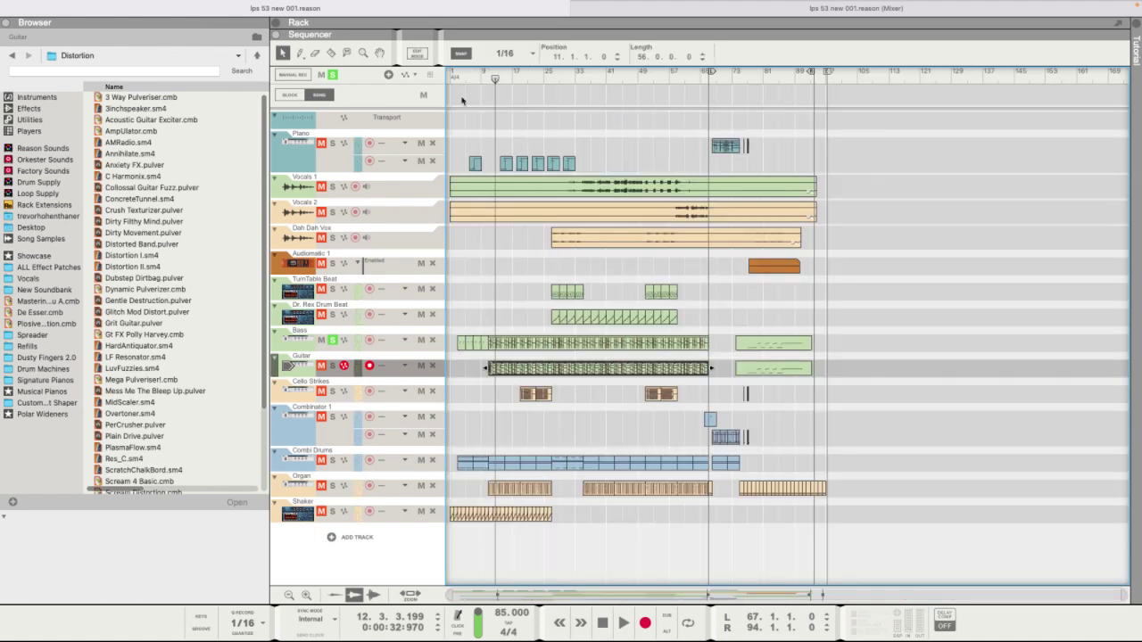
pyautogui.doubleClick(518, 367)
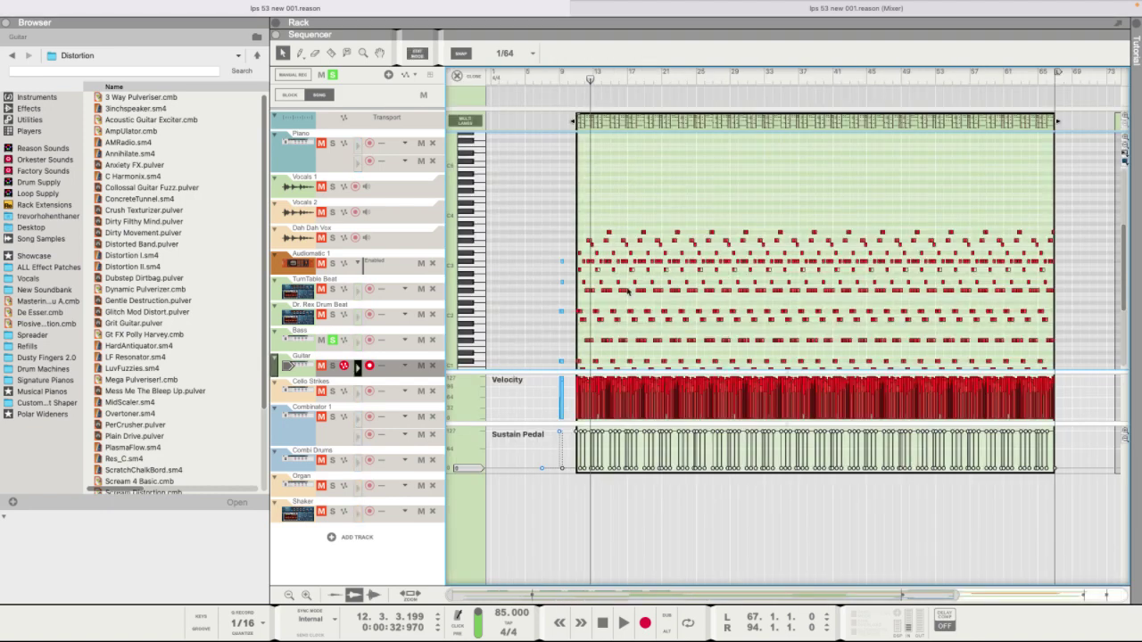
pyautogui.hscroll(2, 633, 306)
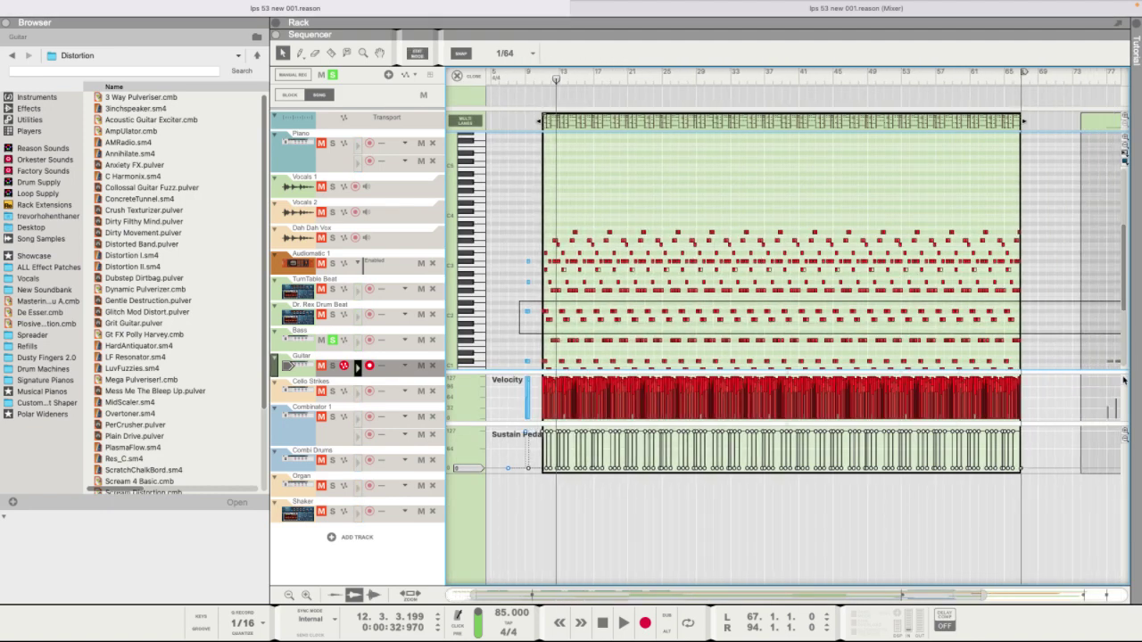
pyautogui.scroll(-5, 633, 306)
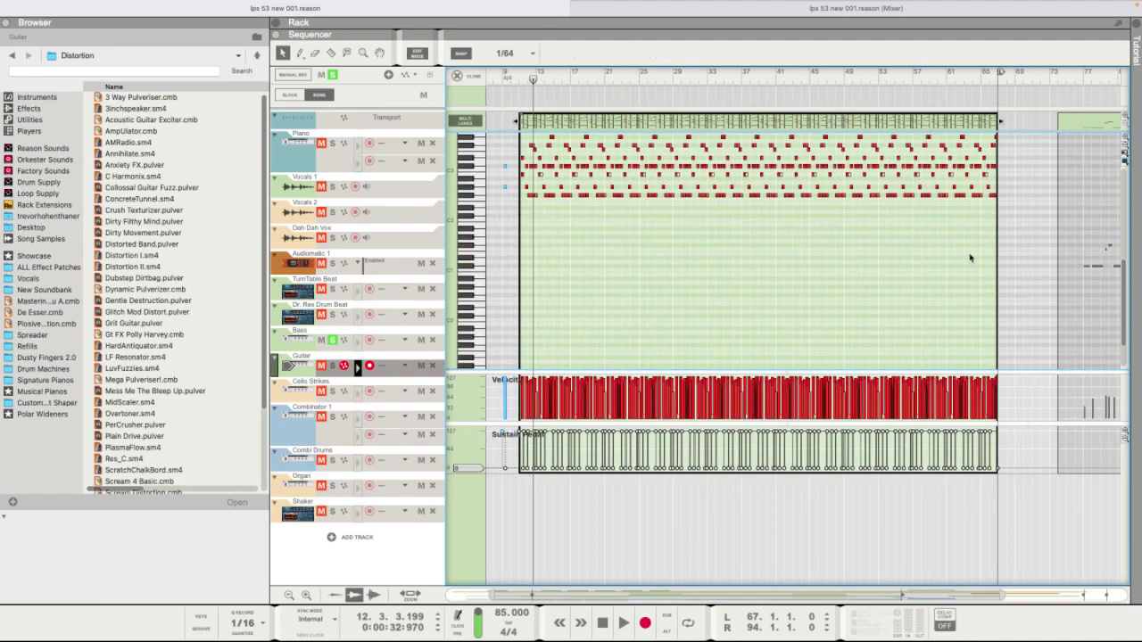
# Audition the last clip on the Guitar track from about bar 77 and delete that clip from the arrangement.
pyautogui.hscroll(3, 970, 258)
pyautogui.click(966, 188)
pyautogui.click(934, 77)
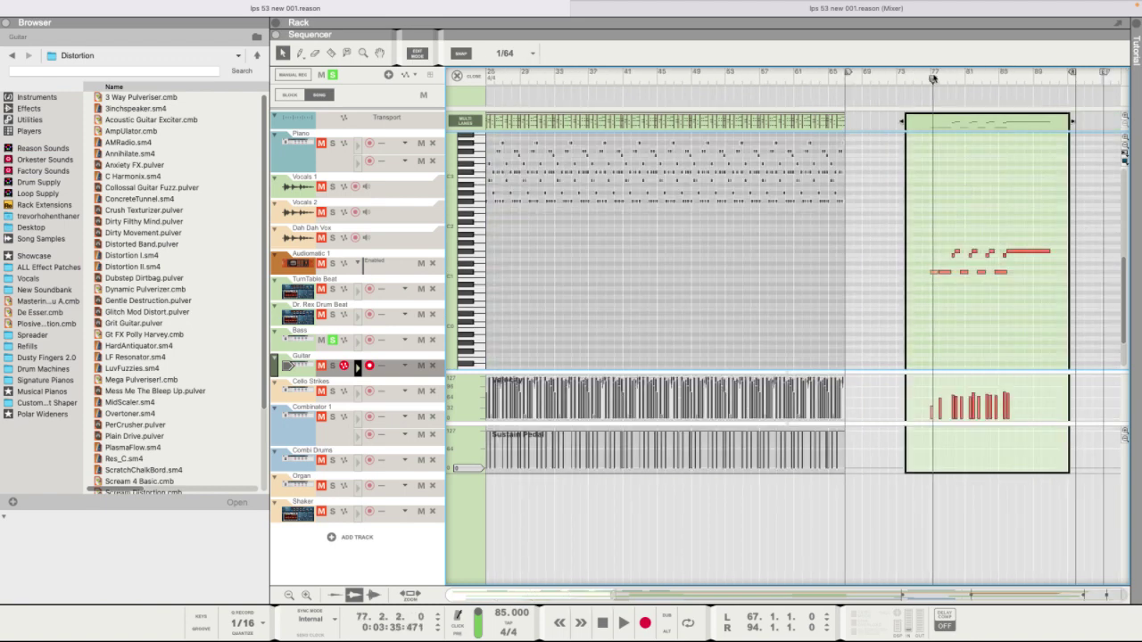
pyautogui.press('space')
pyautogui.click(927, 77)
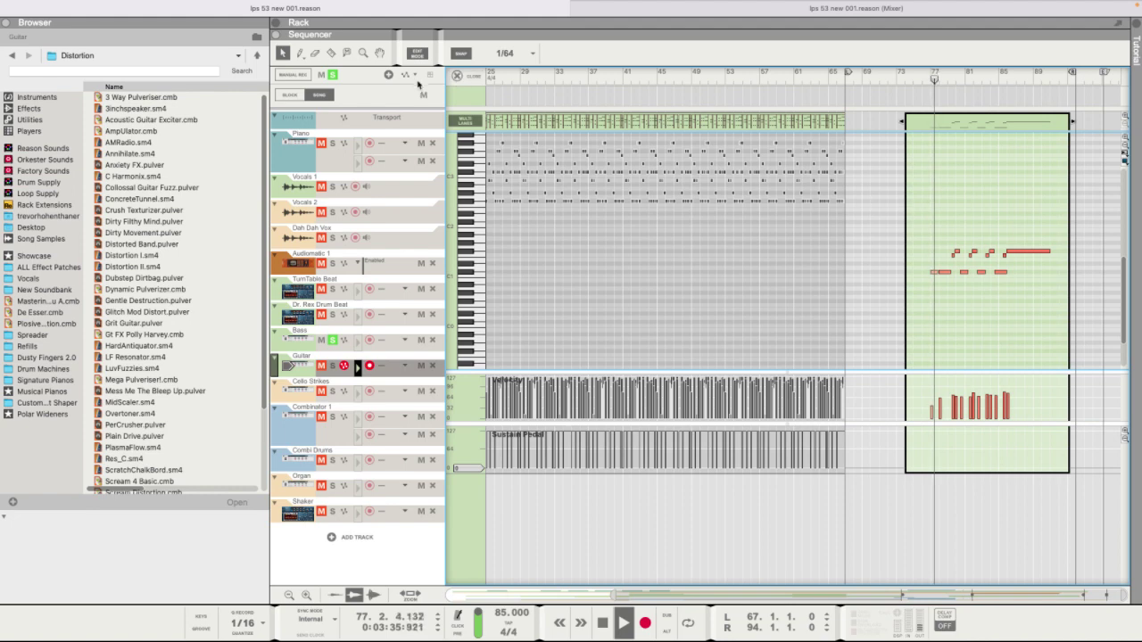
pyautogui.click(461, 76)
pyautogui.press('space')
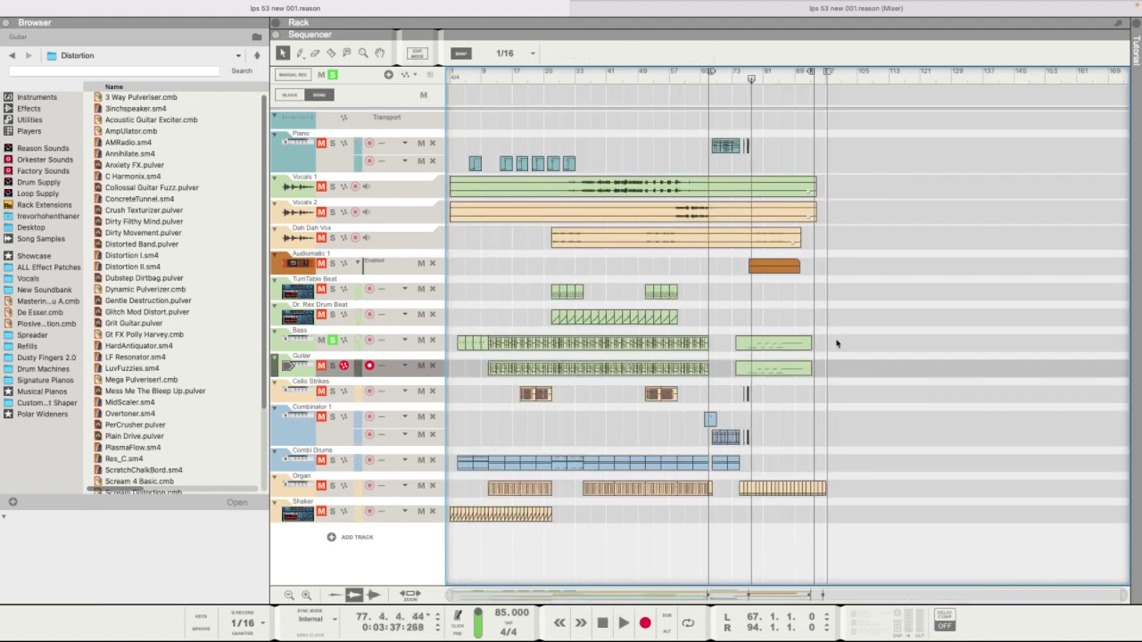
pyautogui.press('Delete')
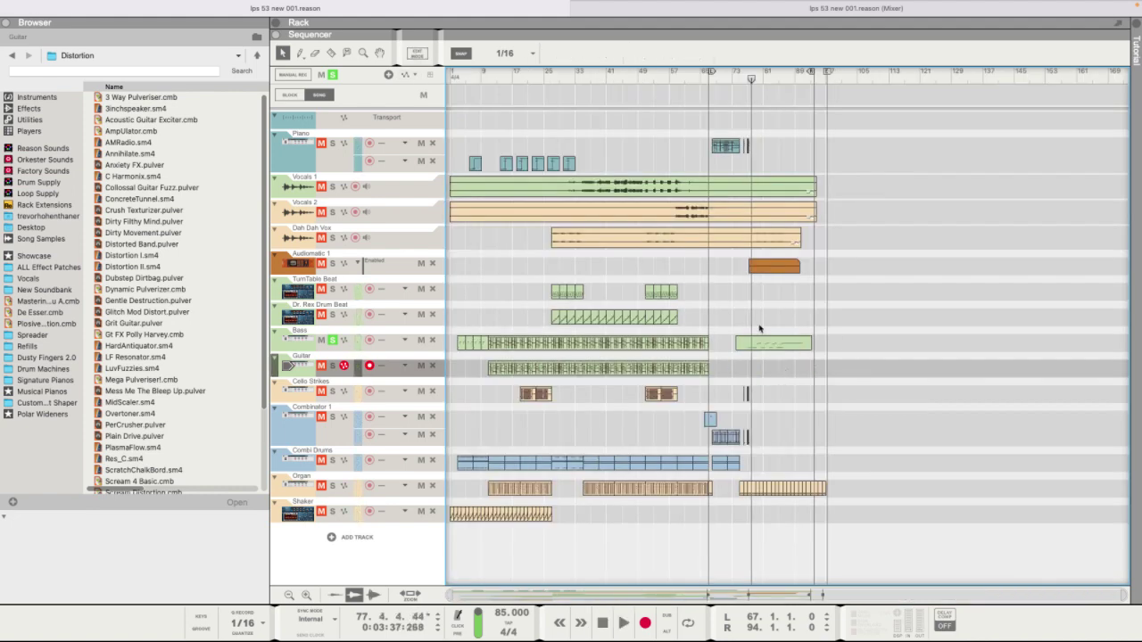
# Show the rack above the sequencer and play the soloed Bass track from bar 3.
pyautogui.moveTo(456, 77); pyautogui.dragTo(459, 78)
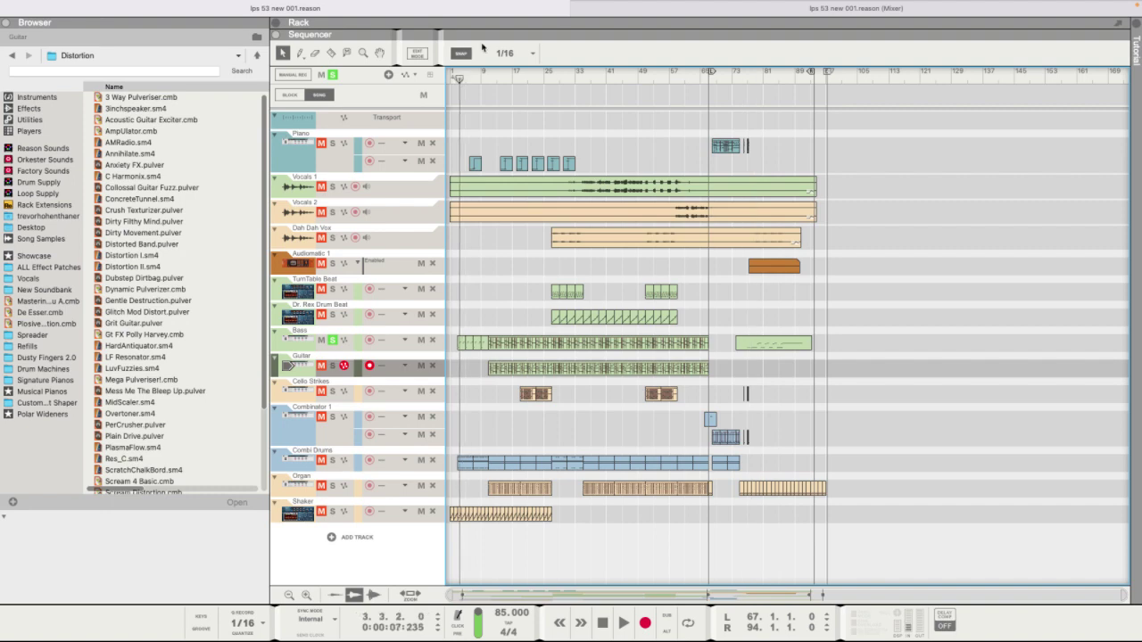
pyautogui.moveTo(519, 33); pyautogui.dragTo(494, 346)
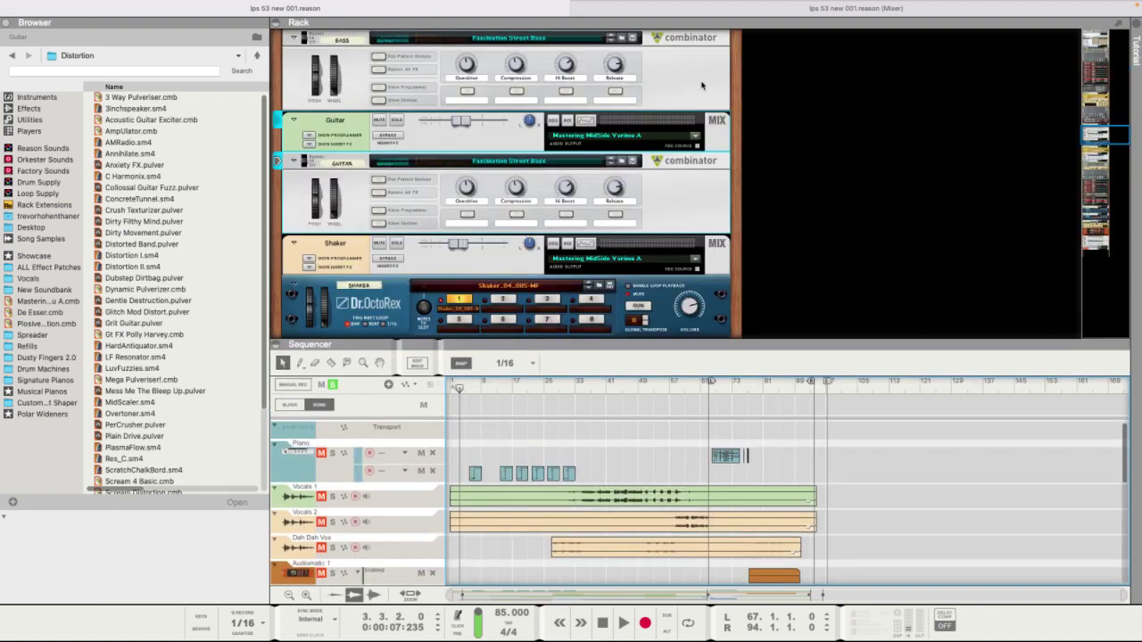
pyautogui.click(737, 15)
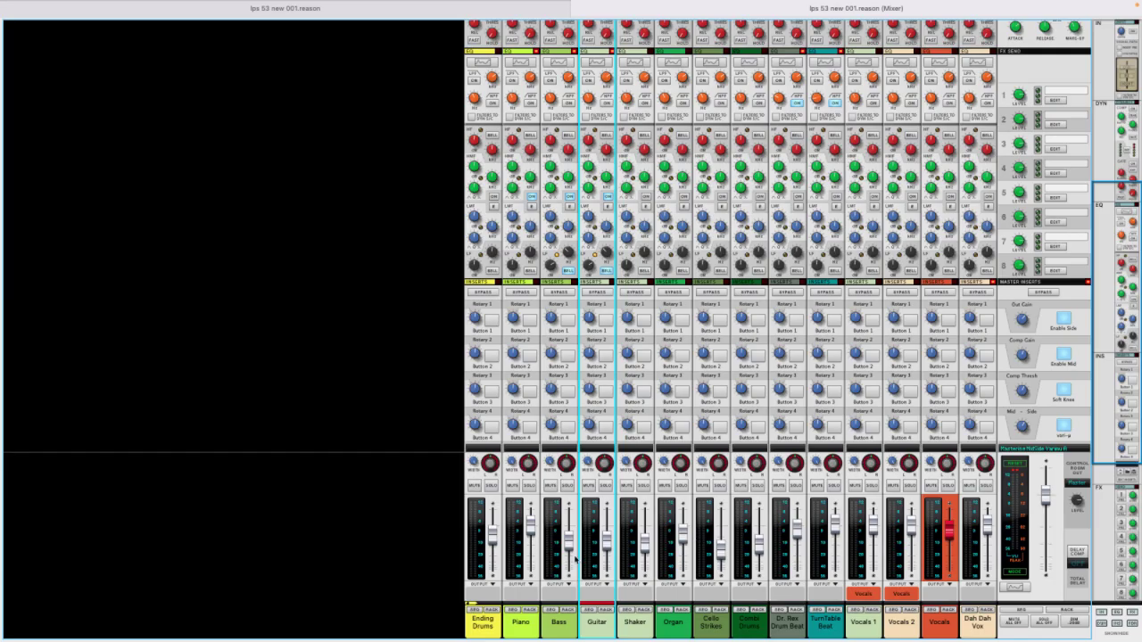
pyautogui.click(489, 4)
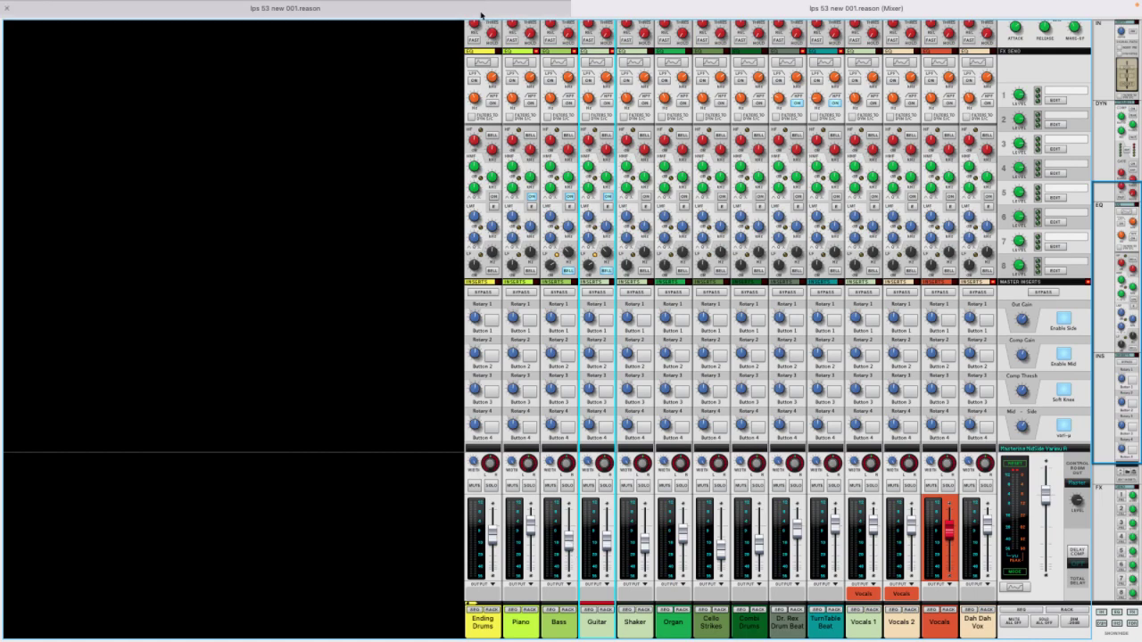
pyautogui.scroll(-8, 531, 408)
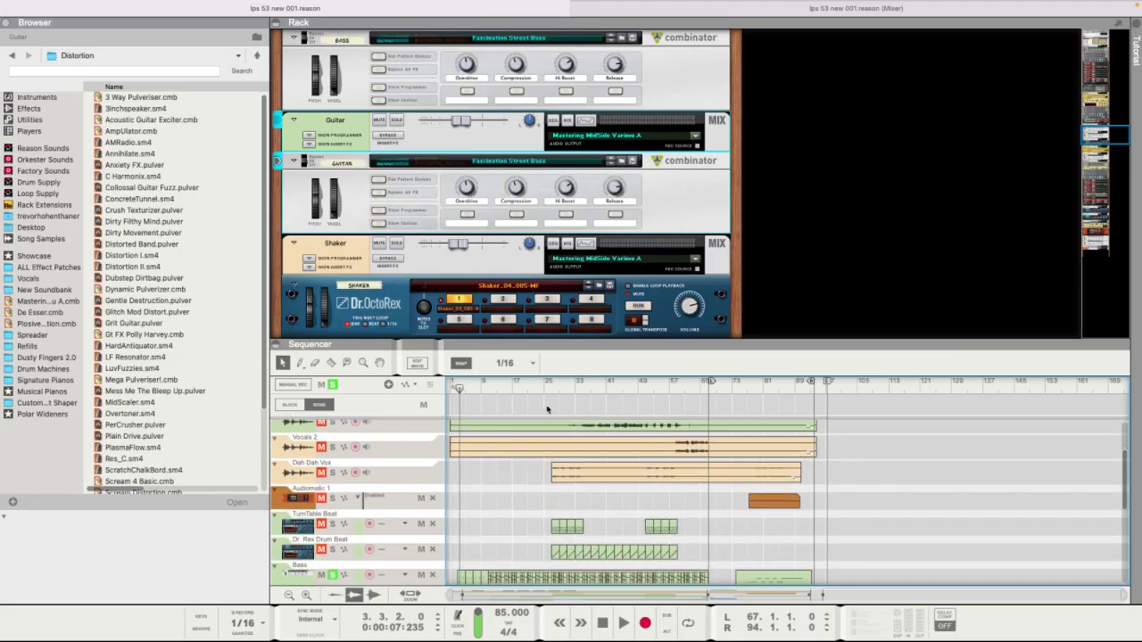
pyautogui.press('space')
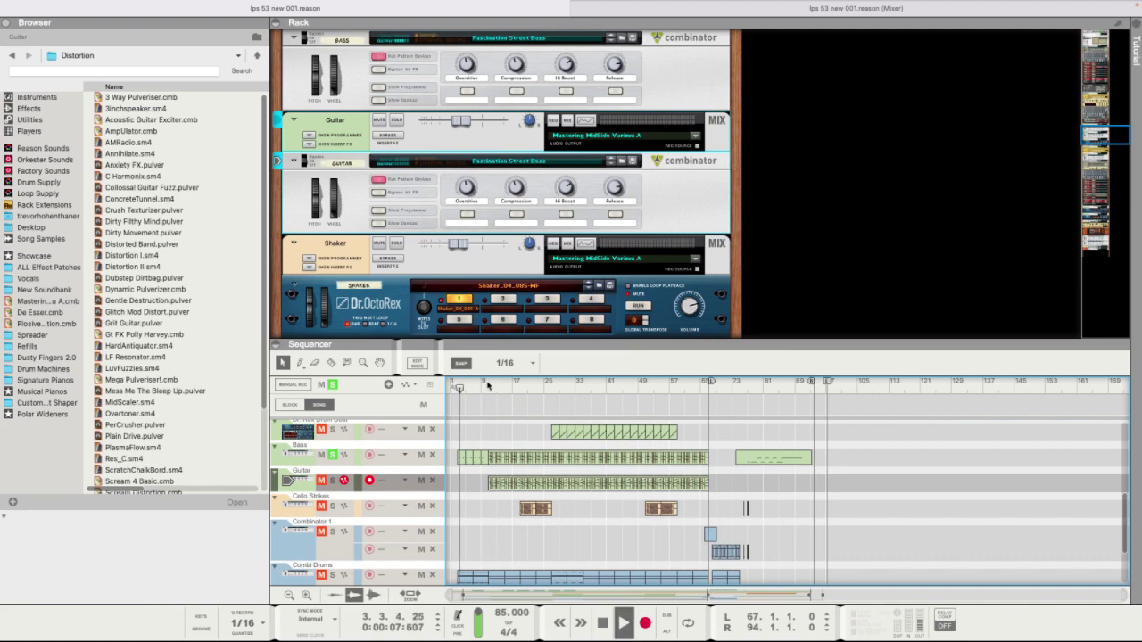
# Enable the low-pass filter on the Bass channel and the high-pass filter on the Guitar channel, playing from about bar 12.
pyautogui.click(796, 4)
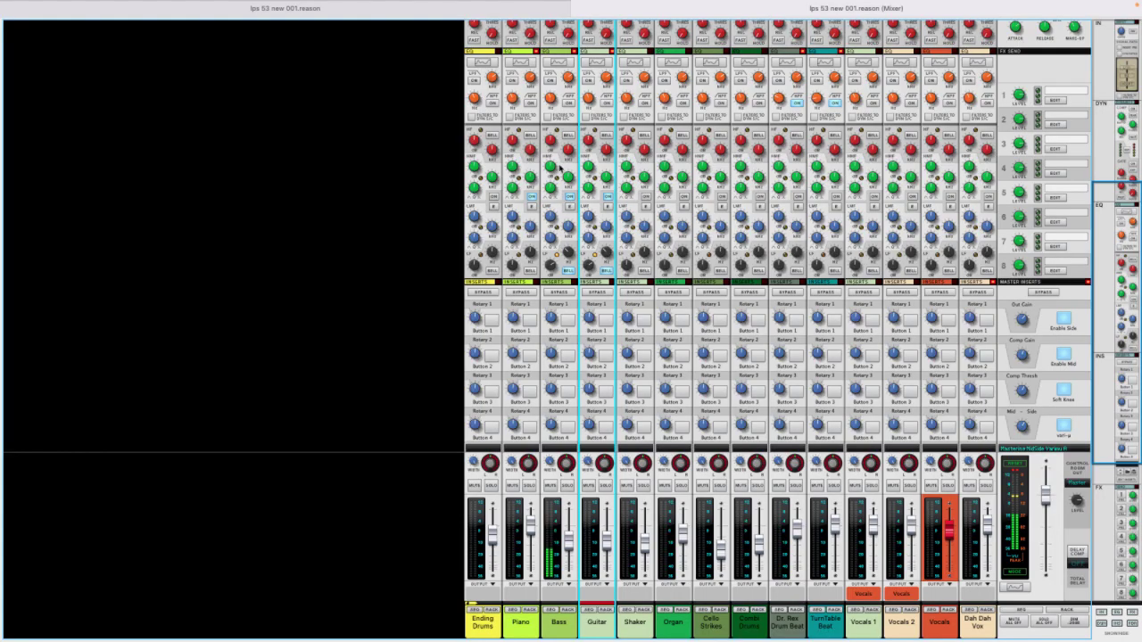
pyautogui.click(555, 82)
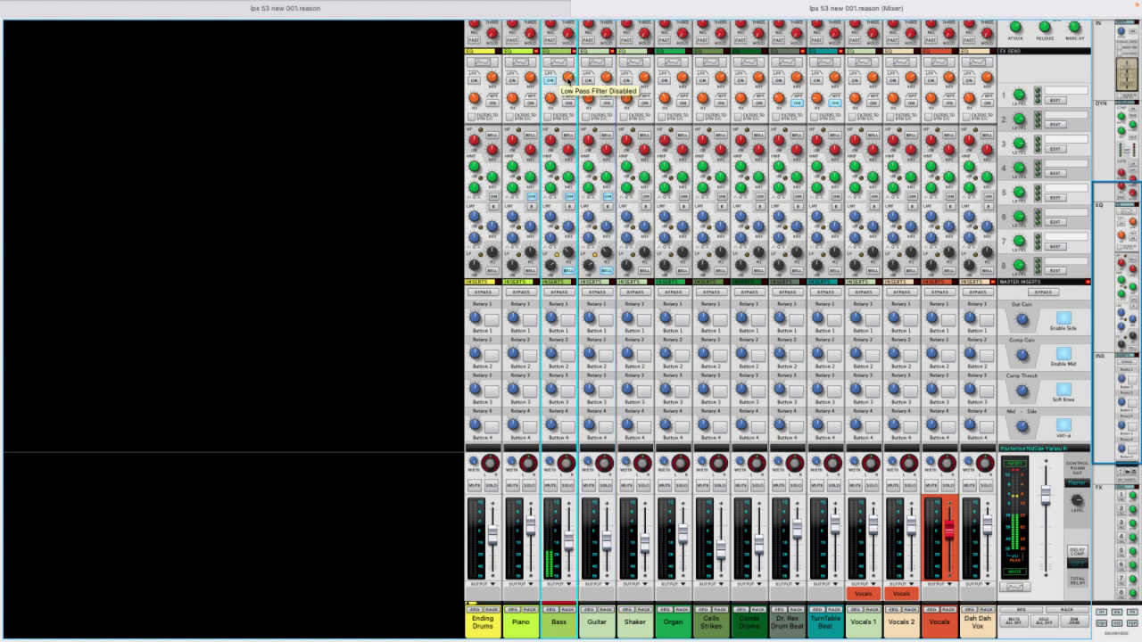
pyautogui.click(604, 104)
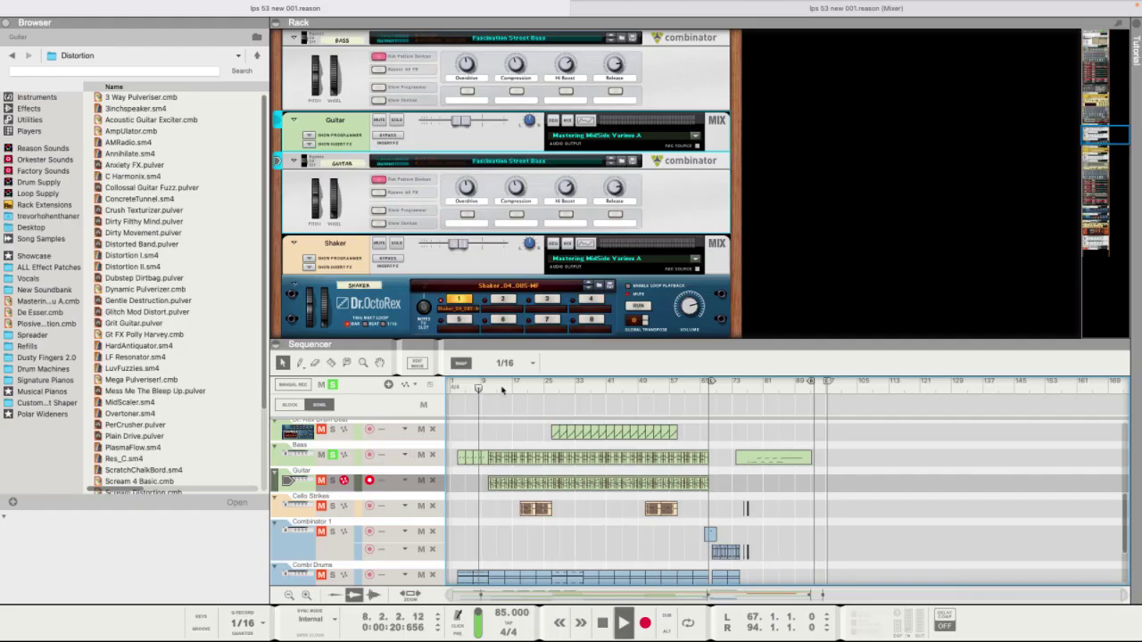
pyautogui.click(496, 389)
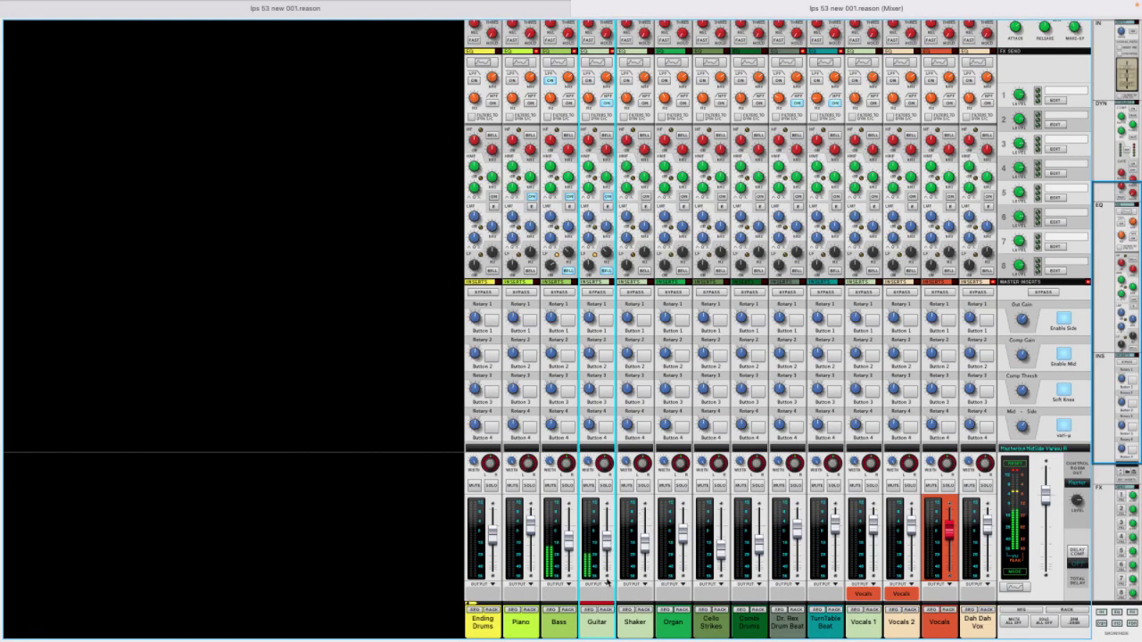
# Look through the Rack Extensions for a guitar effect and open the Amplifikation Vermilion Guitar Amp patches.
pyautogui.click(608, 610)
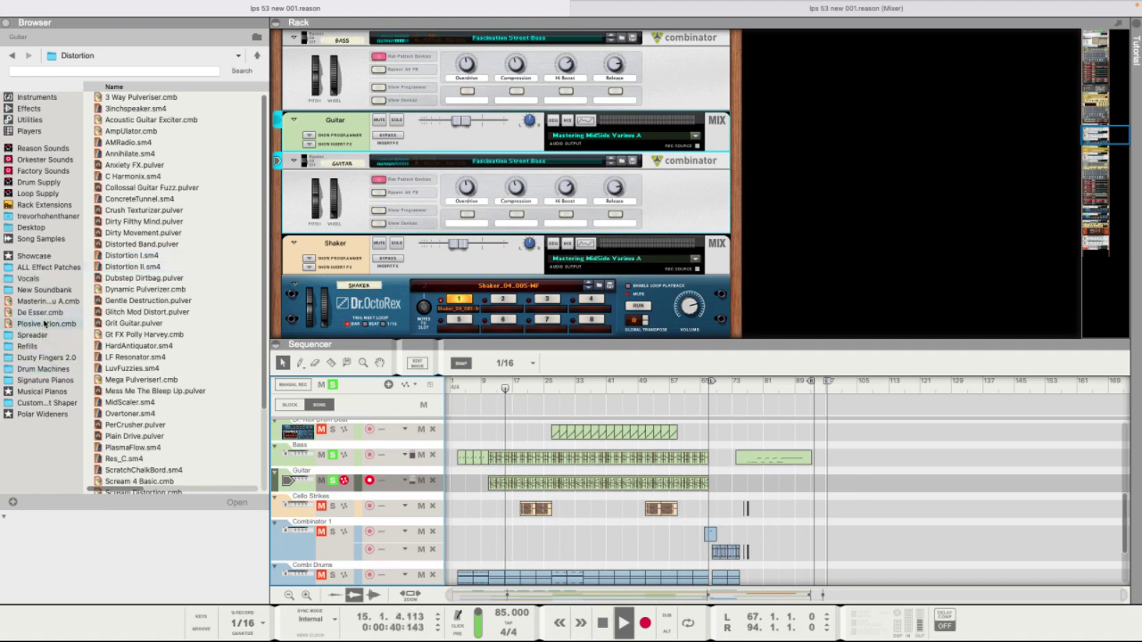
pyautogui.click(33, 209)
pyautogui.scroll(-3, 153, 339)
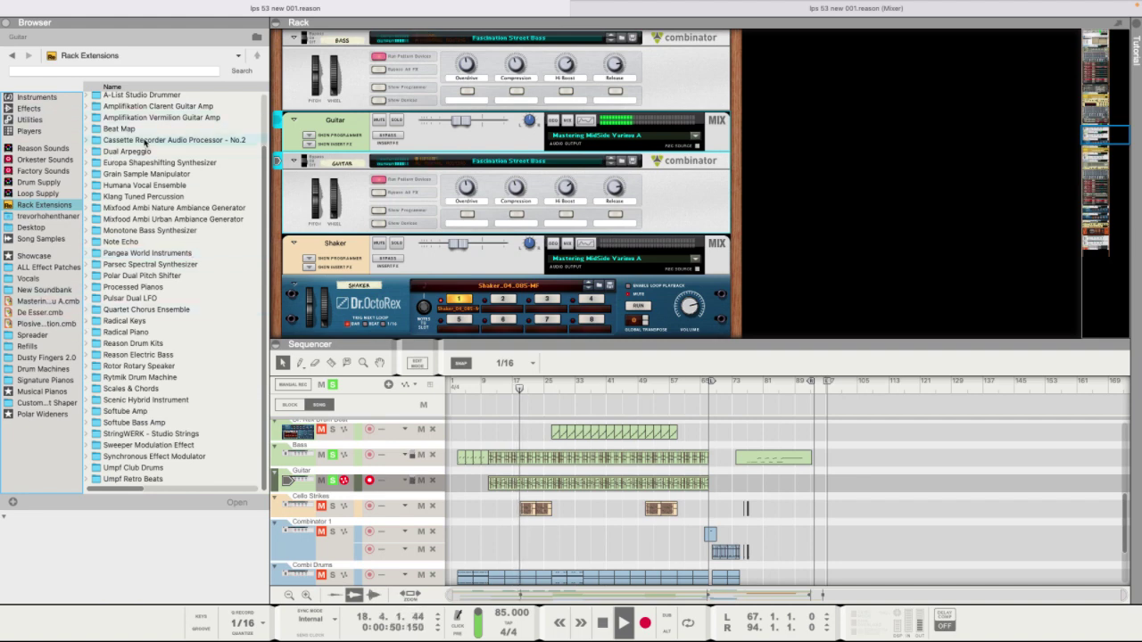
pyautogui.scroll(2, 165, 149)
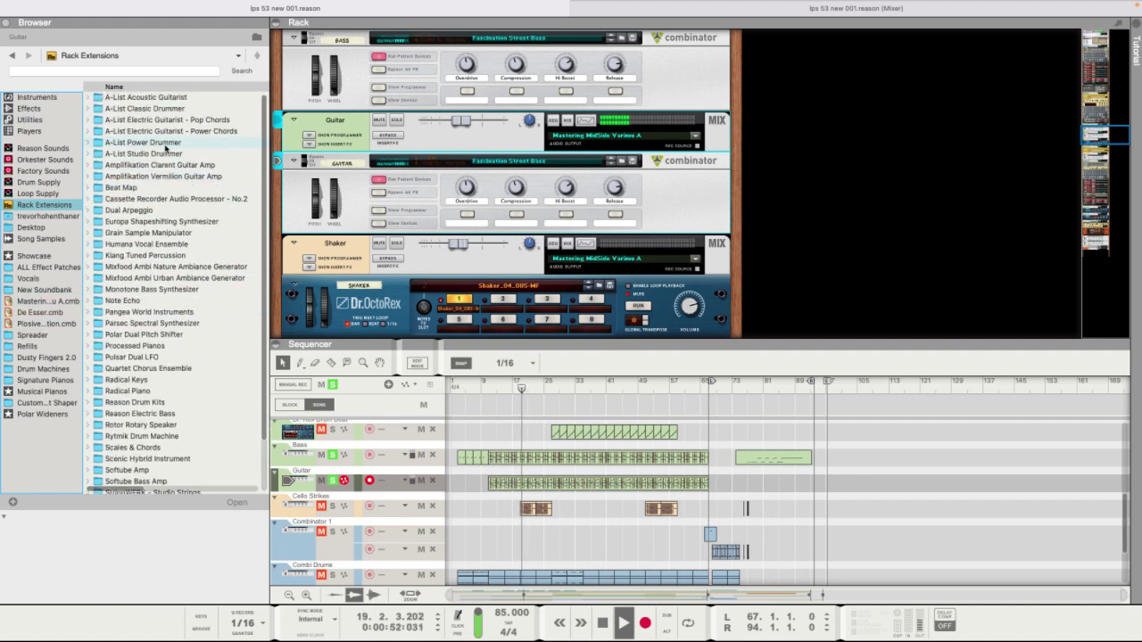
pyautogui.scroll(-2, 165, 149)
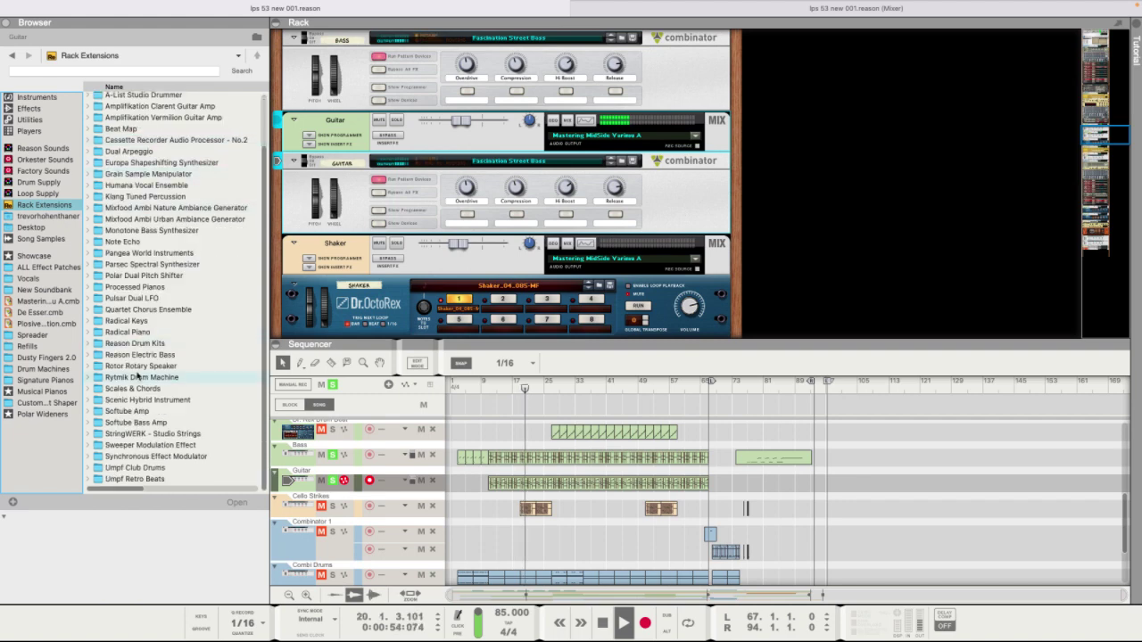
pyautogui.scroll(2, 147, 385)
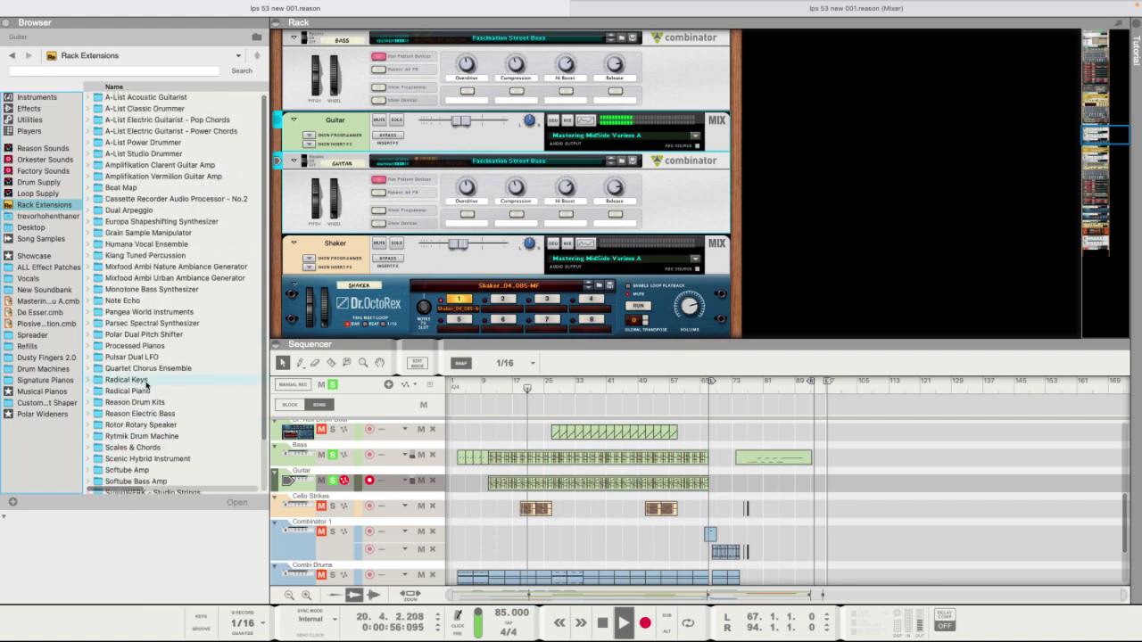
pyautogui.doubleClick(137, 177)
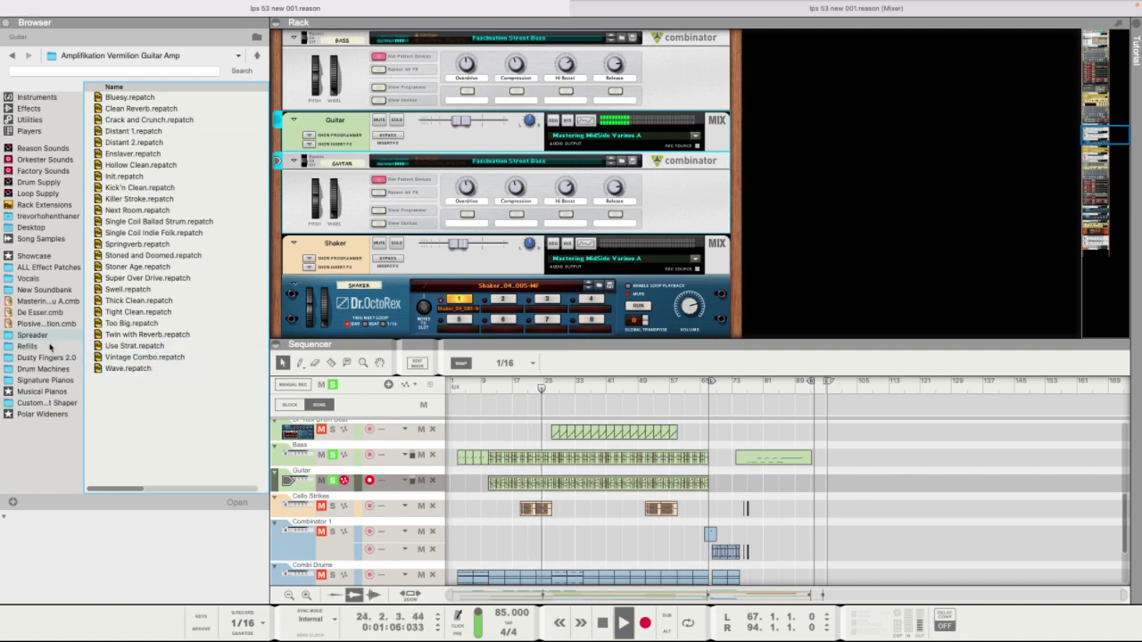
# Add the Nice-n-Wide Polar widener to the Guitar device, and try the Hi Percussion Spreader and Classic Stereo Spread patches.
pyautogui.click(59, 414)
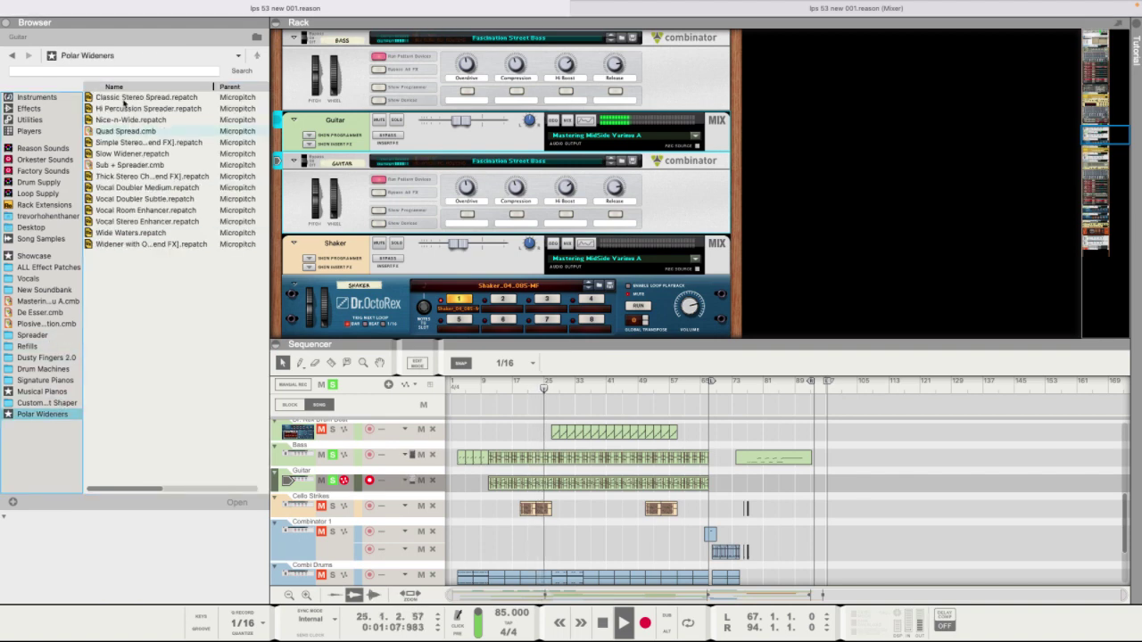
pyautogui.moveTo(147, 118)
pyautogui.mouseDown()
pyautogui.moveTo(482, 152)
pyautogui.moveTo(482, 240)
pyautogui.mouseUp()
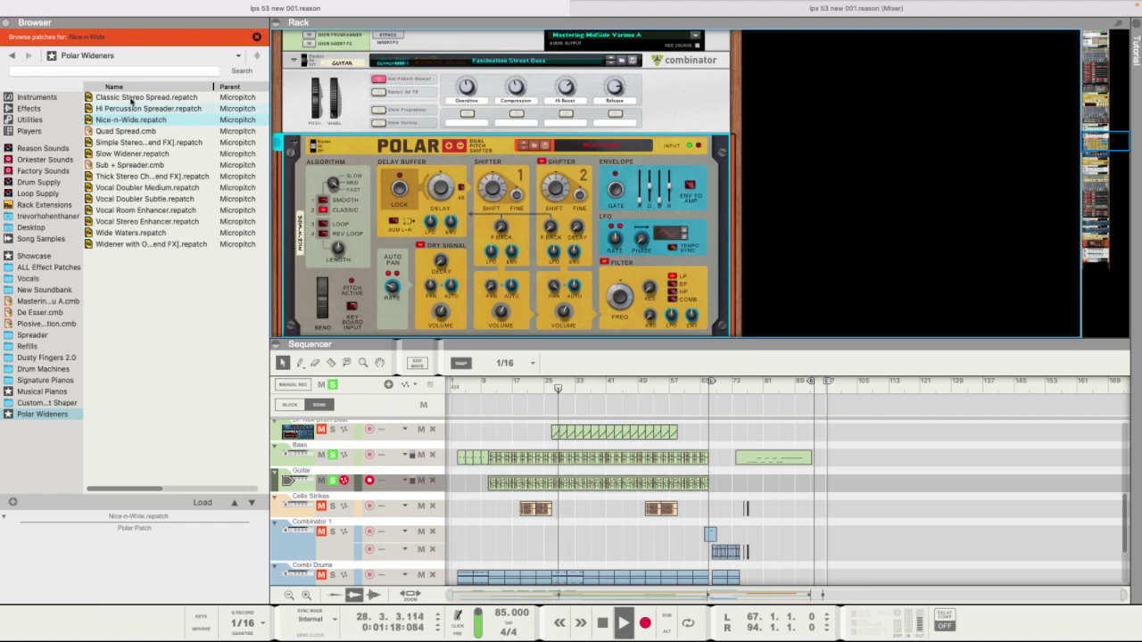
pyautogui.click(169, 109)
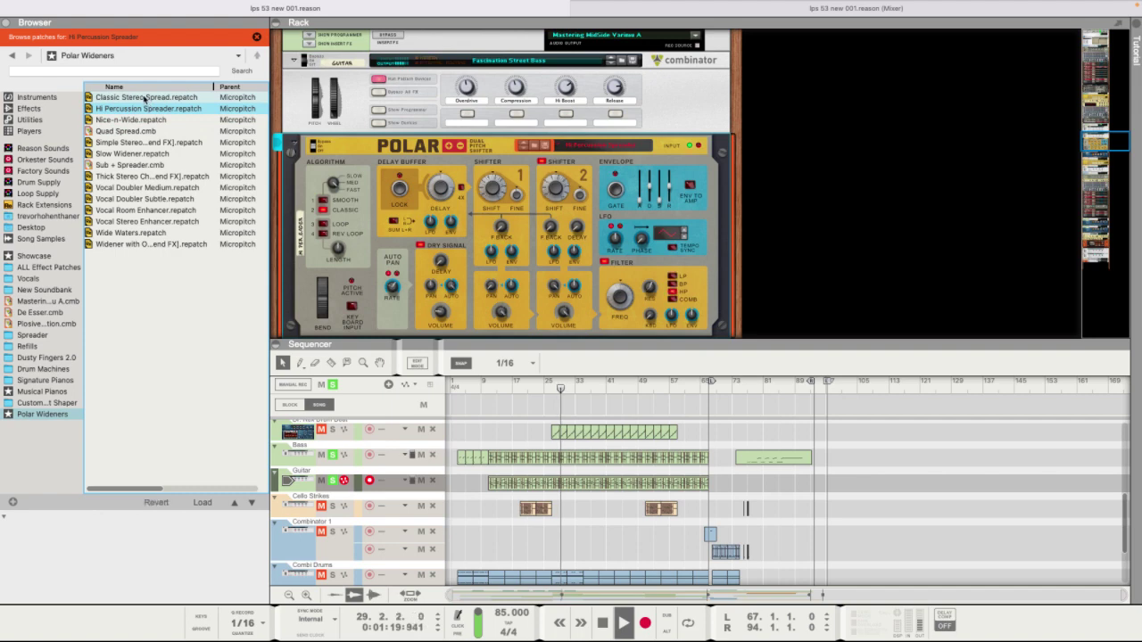
pyautogui.click(145, 97)
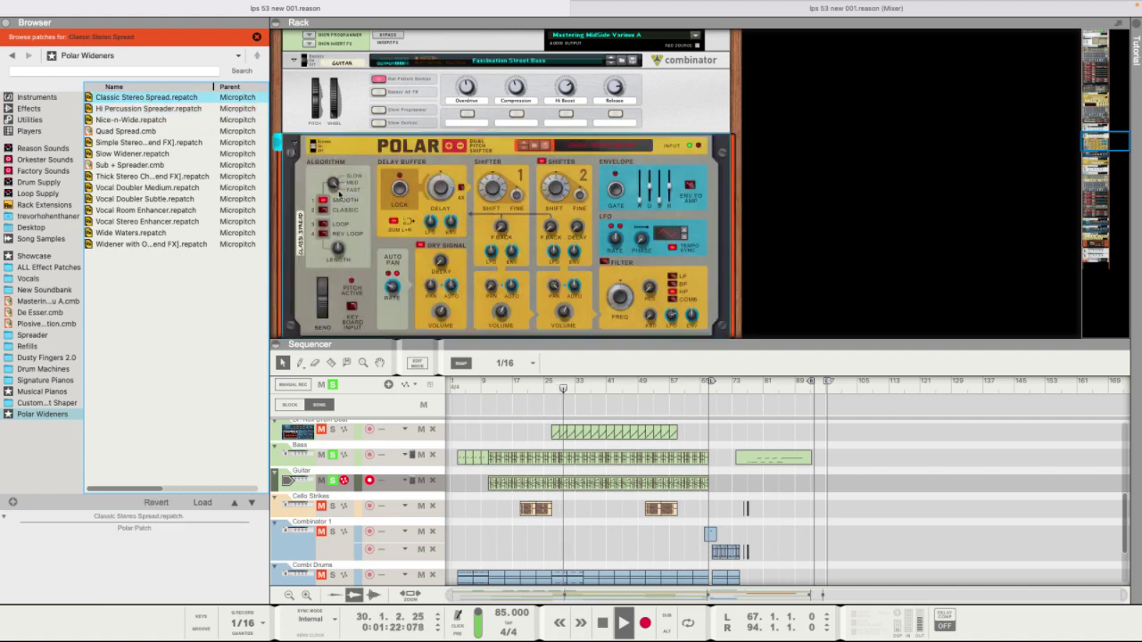
# Try the Slow Widener and Wide Waters patches on the Guitar's Polar device.
pyautogui.click(143, 153)
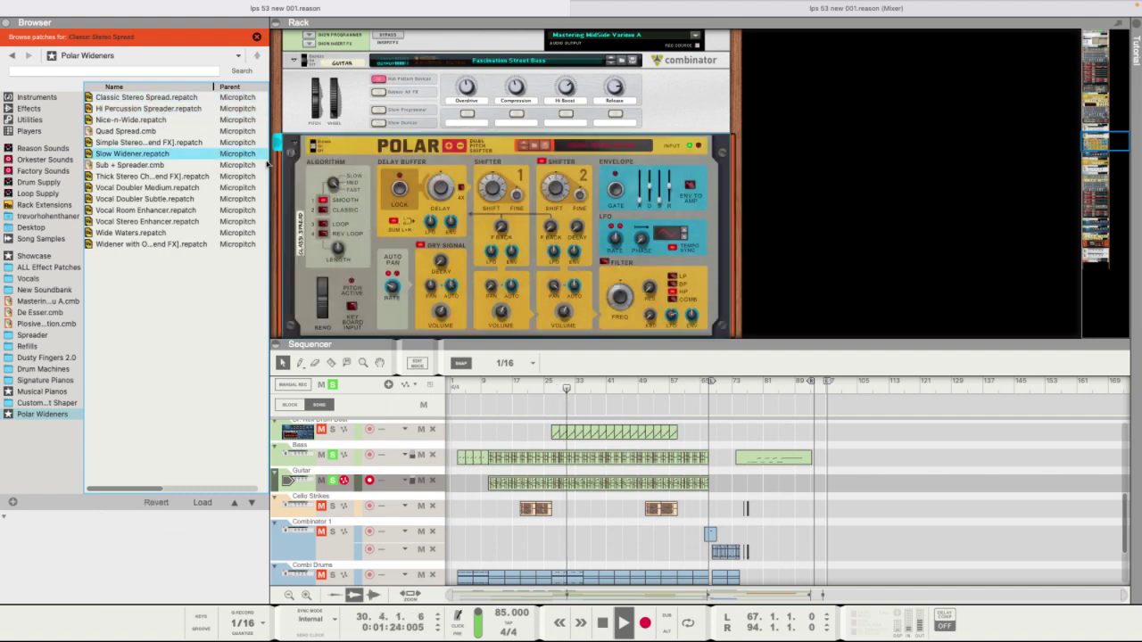
pyautogui.click(332, 185)
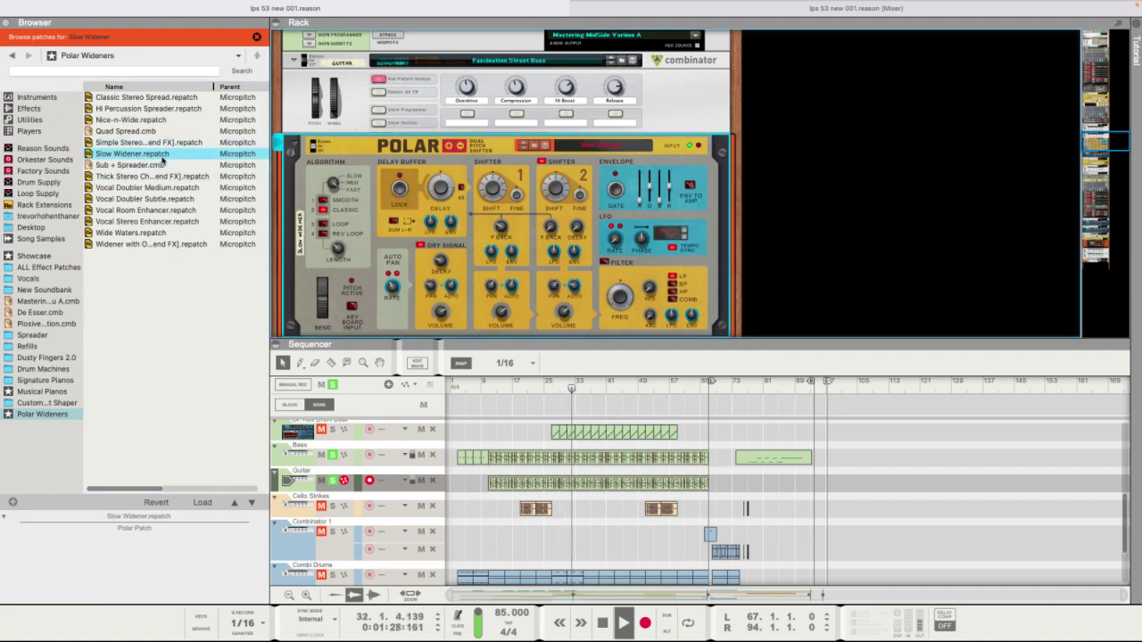
pyautogui.moveTo(161, 181); pyautogui.dragTo(363, 166)
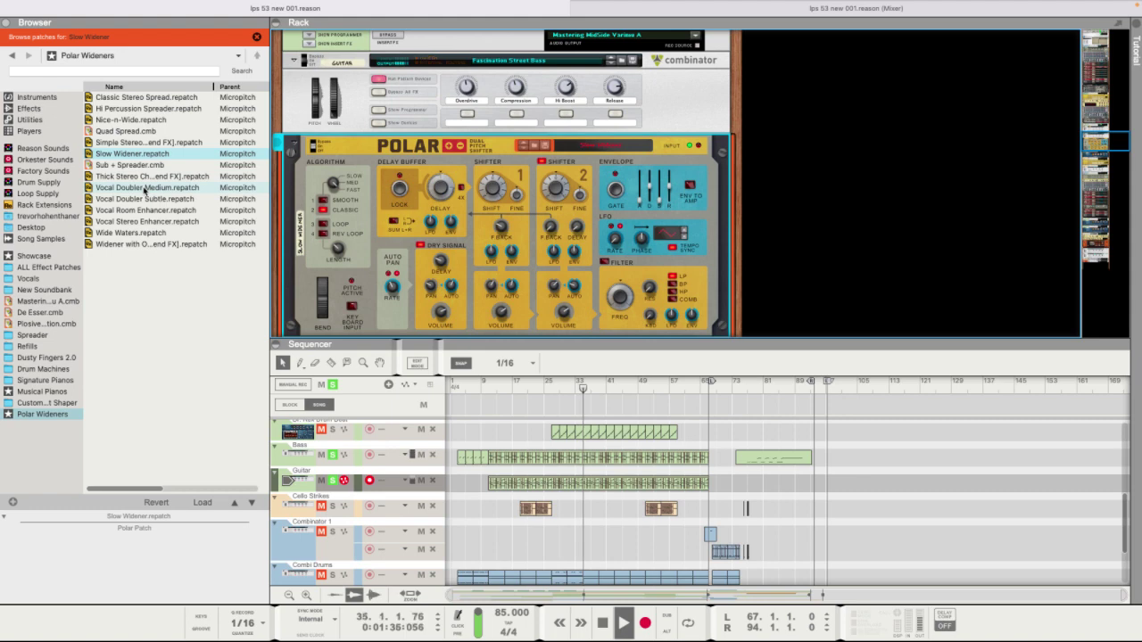
pyautogui.moveTo(153, 232); pyautogui.dragTo(275, 234)
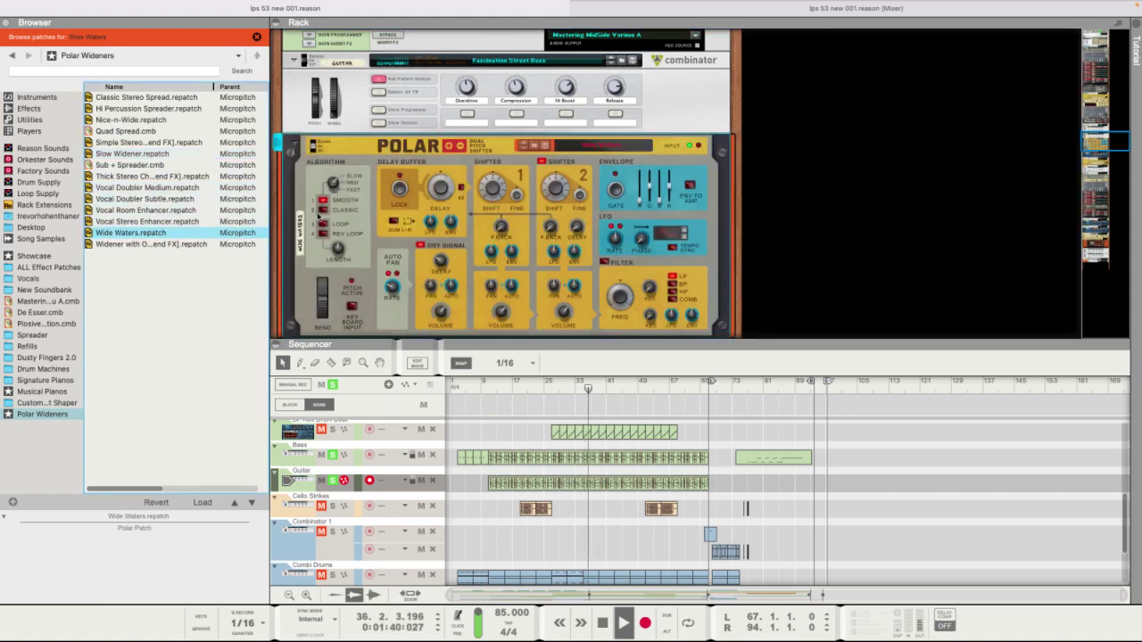
# Browse the Custom Beat Shaper patches and delete the Polar device from the Guitar part's rack.
pyautogui.click(46, 403)
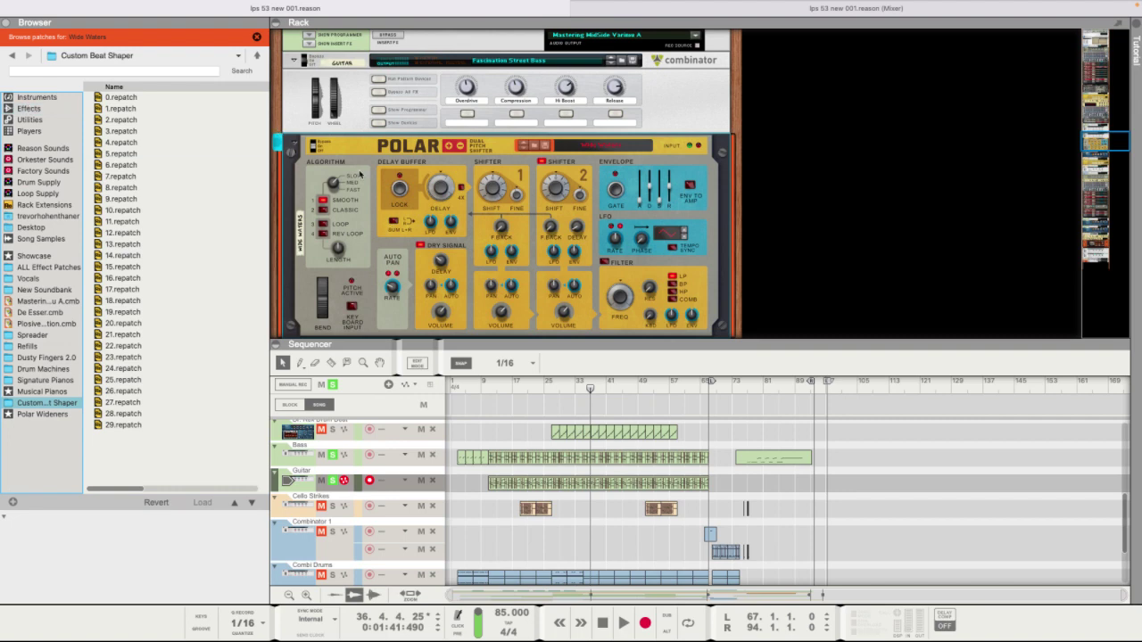
pyautogui.press('Delete')
pyautogui.press('Return')
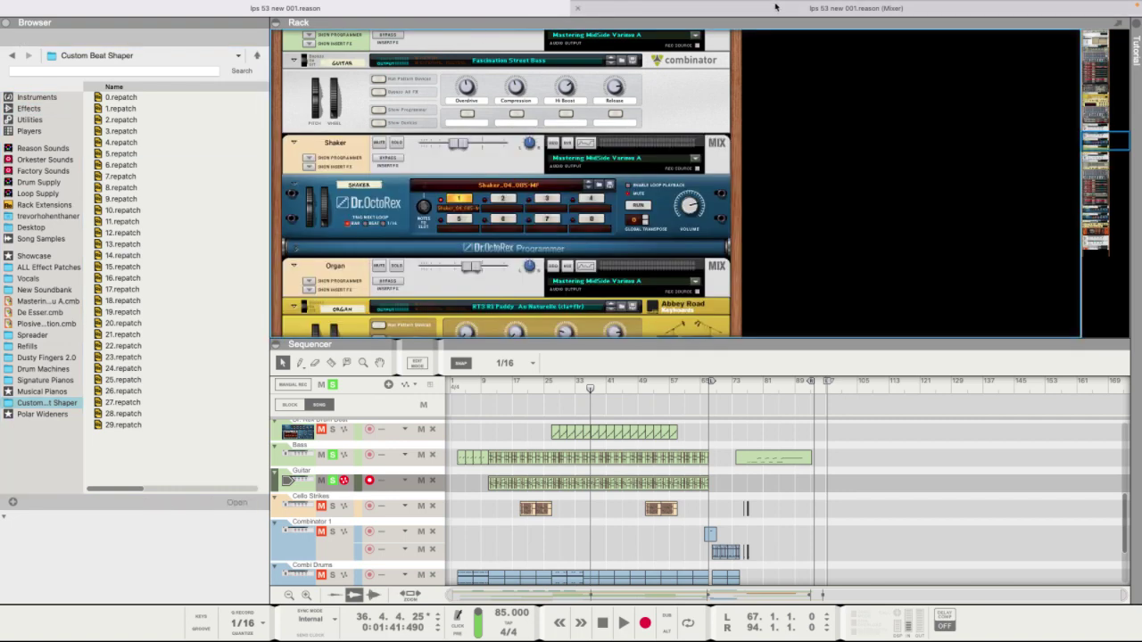
# Try an MClass Stereo Imager on the Guitar part, listen to it in playback, and delete it.
pyautogui.click(776, 9)
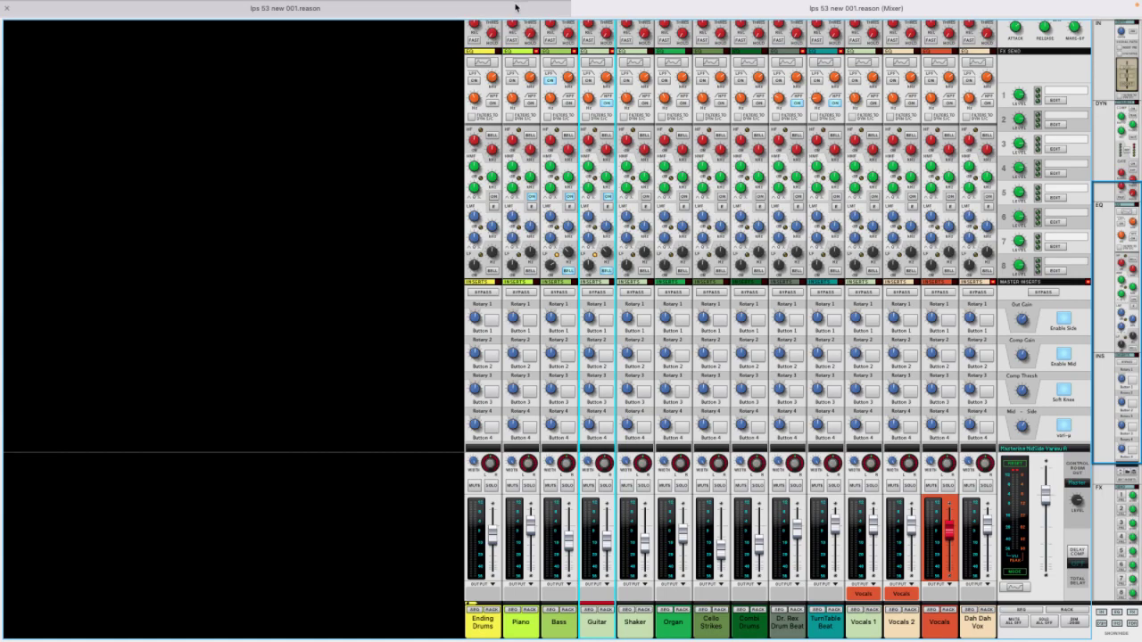
pyautogui.click(427, 9)
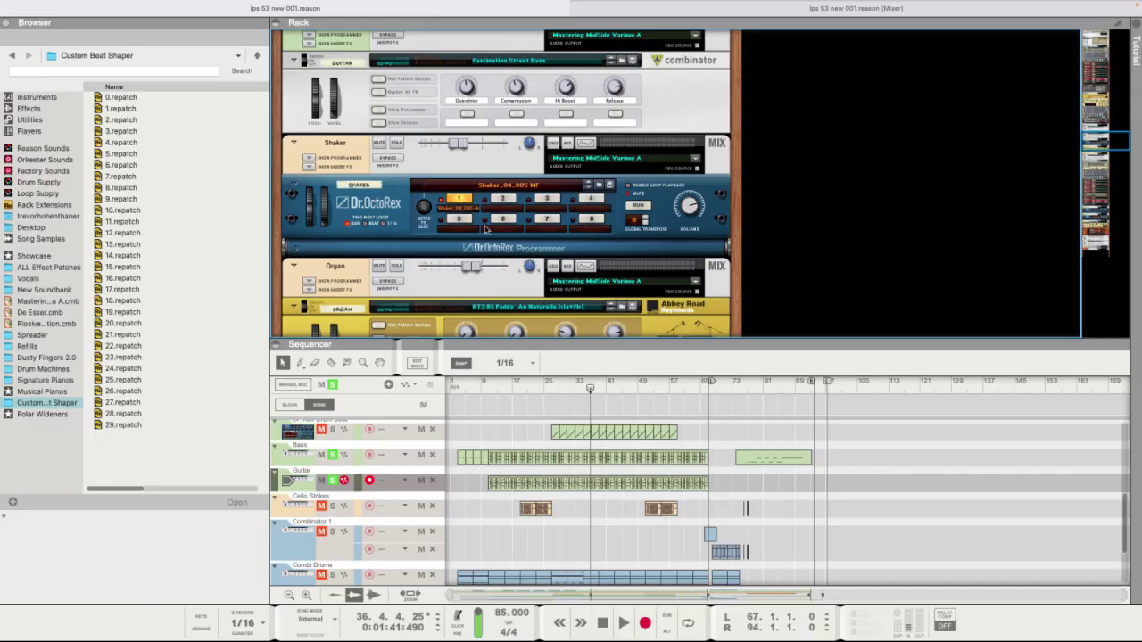
pyautogui.rightClick(355, 125)
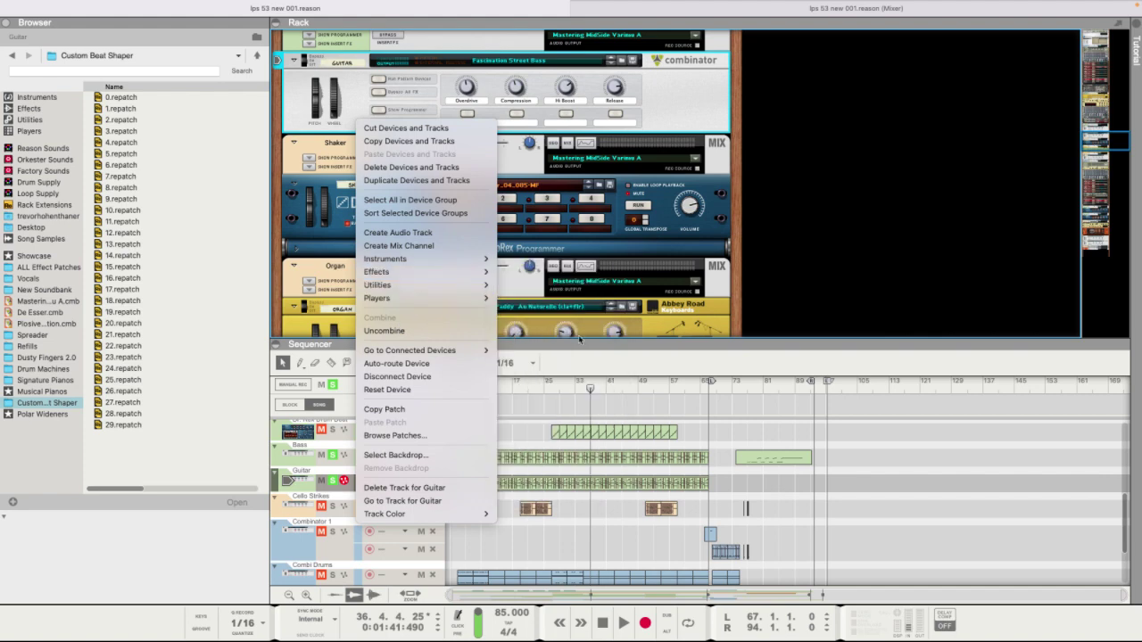
pyautogui.moveTo(391, 273)
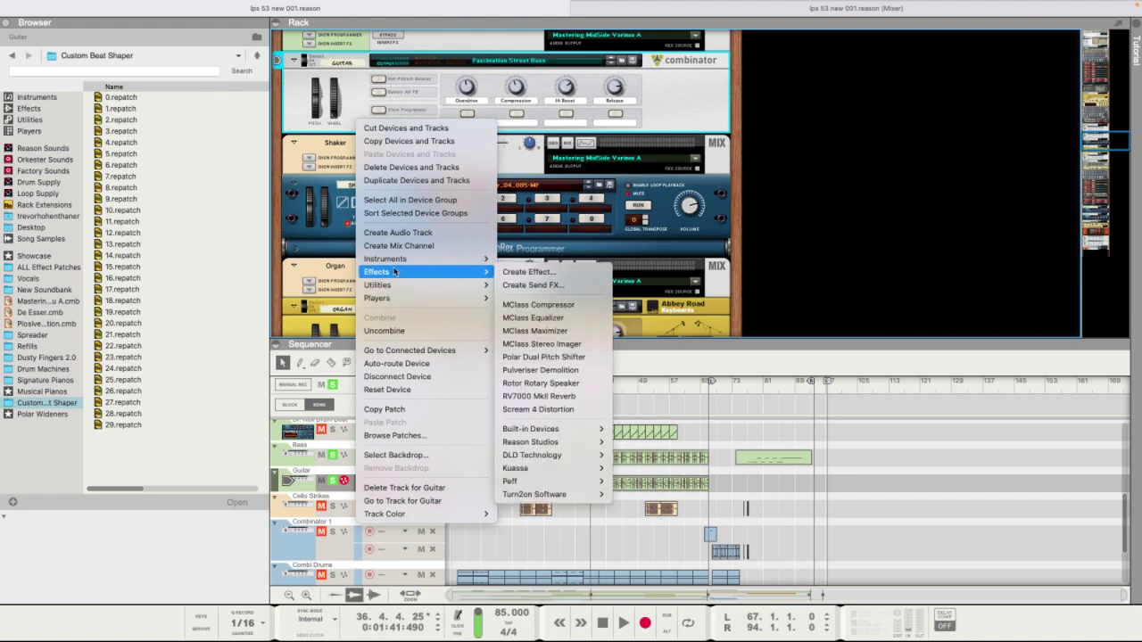
pyautogui.click(562, 350)
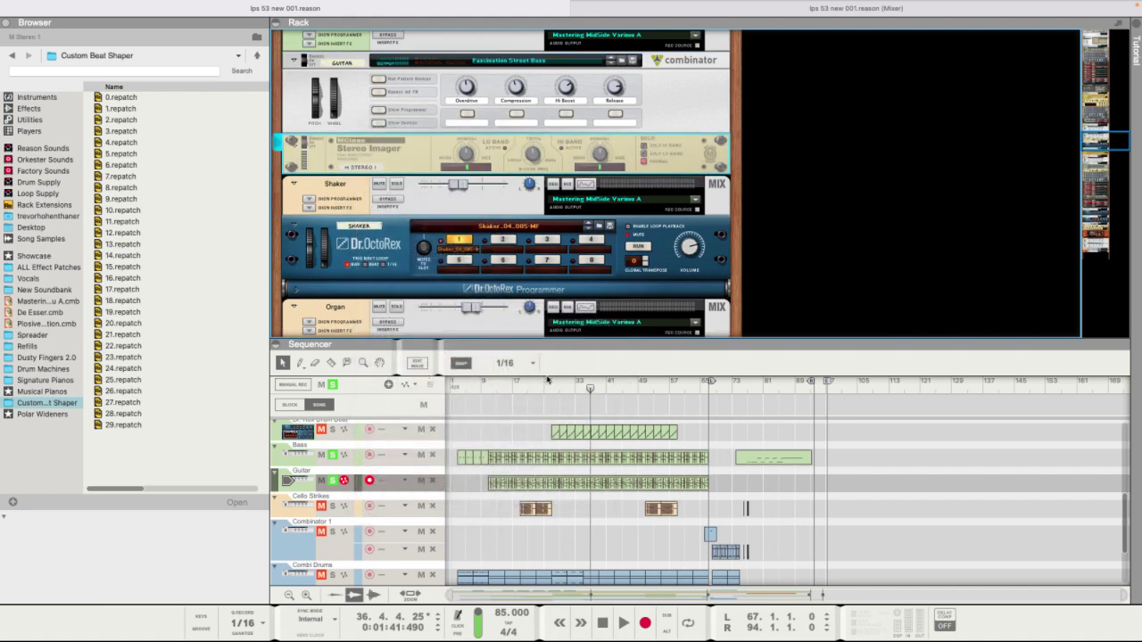
pyautogui.press('space')
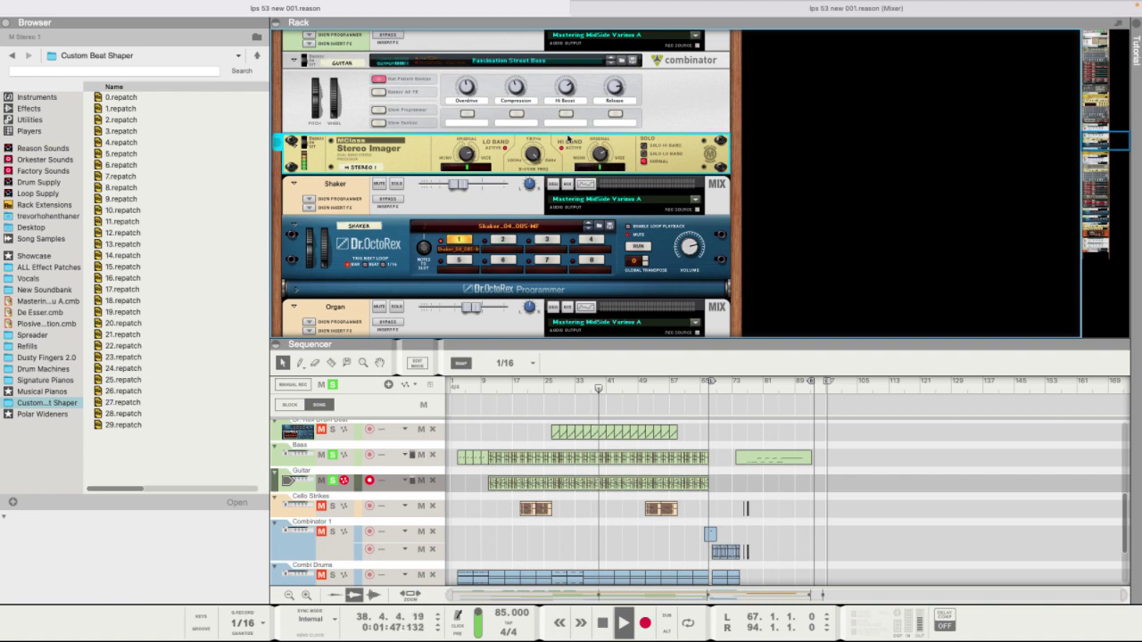
pyautogui.press('space')
pyautogui.press('Delete')
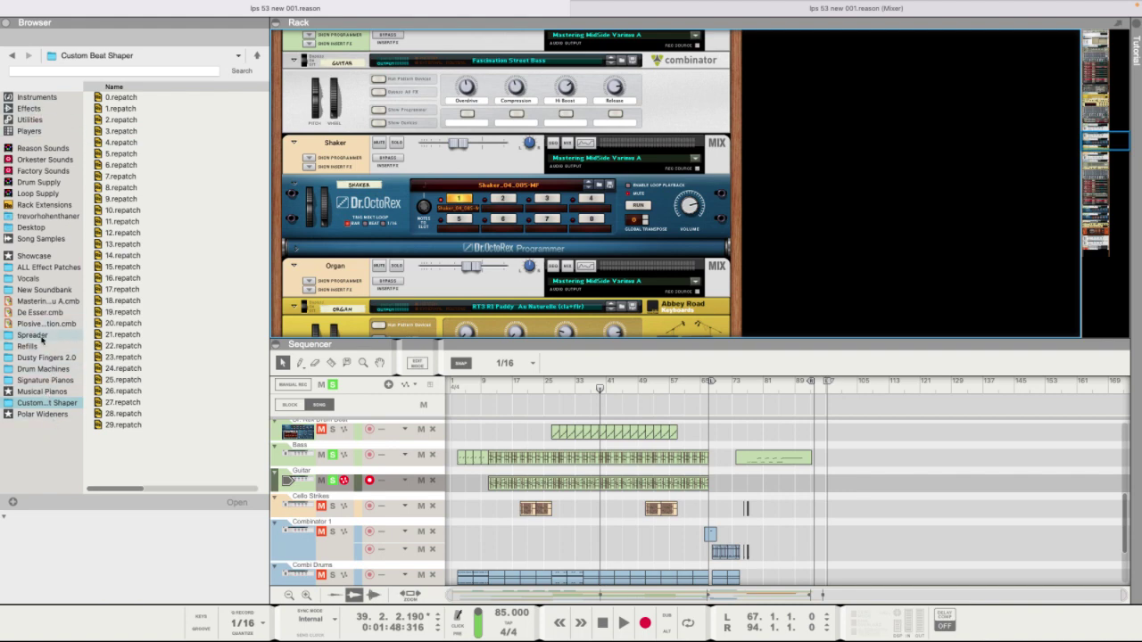
# Find the Spreader patches among the Modulation effect patches and add Haas Type 2.cmb below the Guitar device.
pyautogui.click(56, 305)
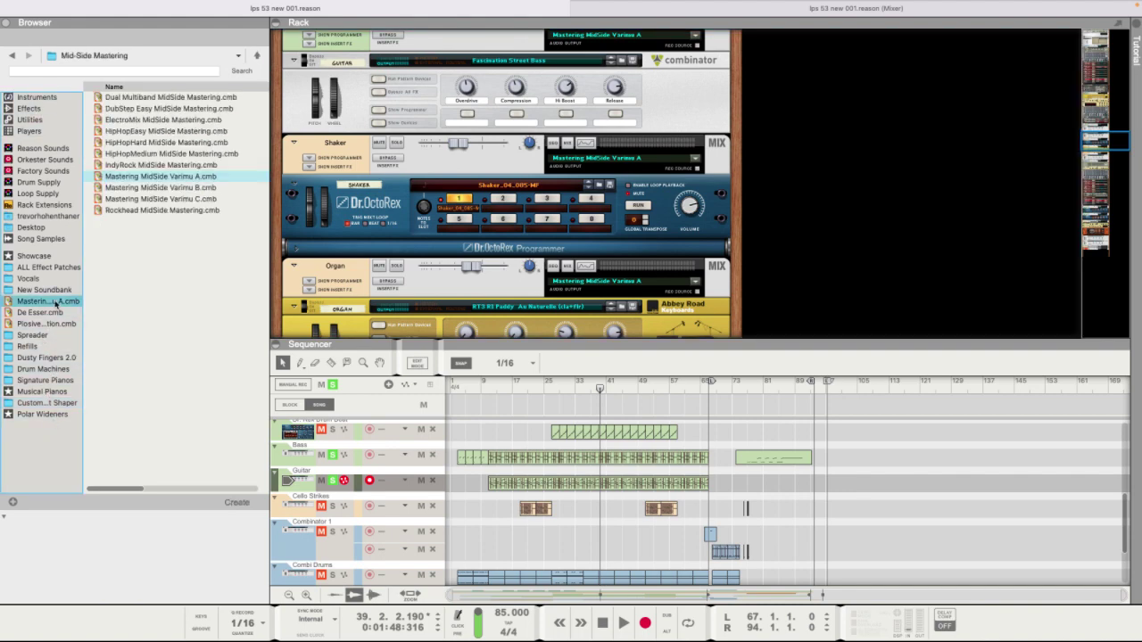
pyautogui.click(129, 55)
pyautogui.click(125, 68)
pyautogui.click(116, 55)
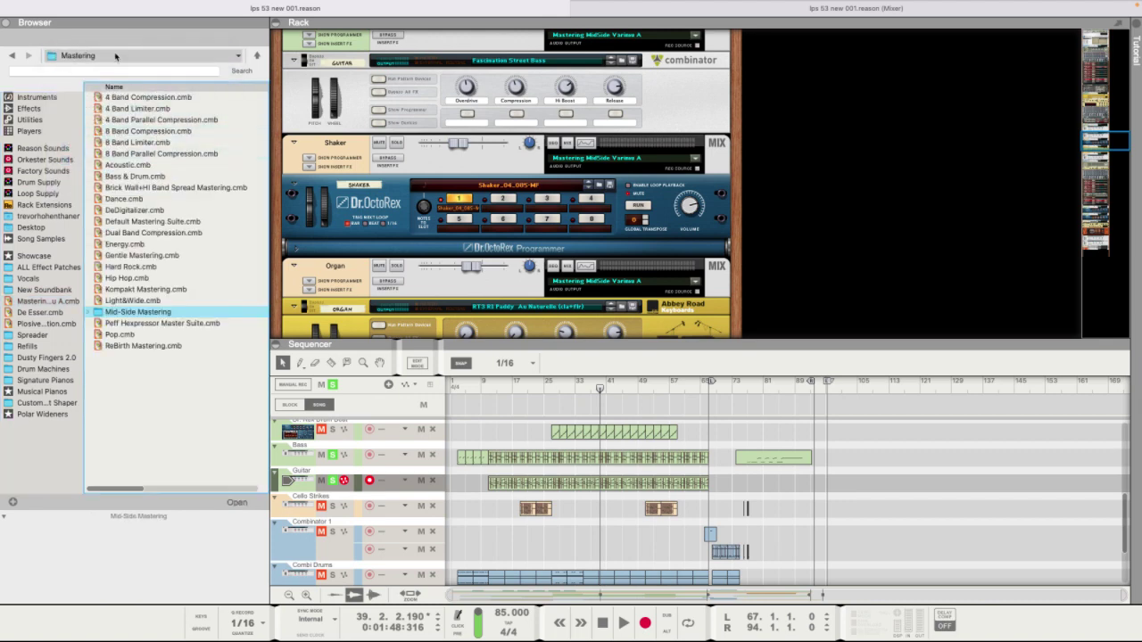
pyautogui.click(114, 70)
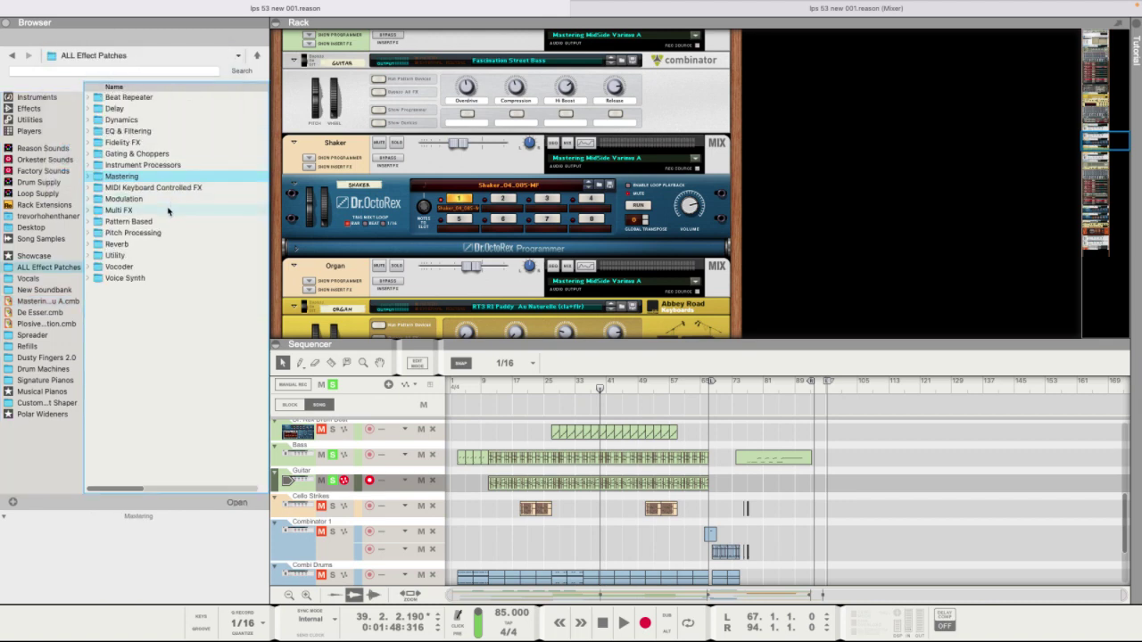
pyautogui.doubleClick(150, 208)
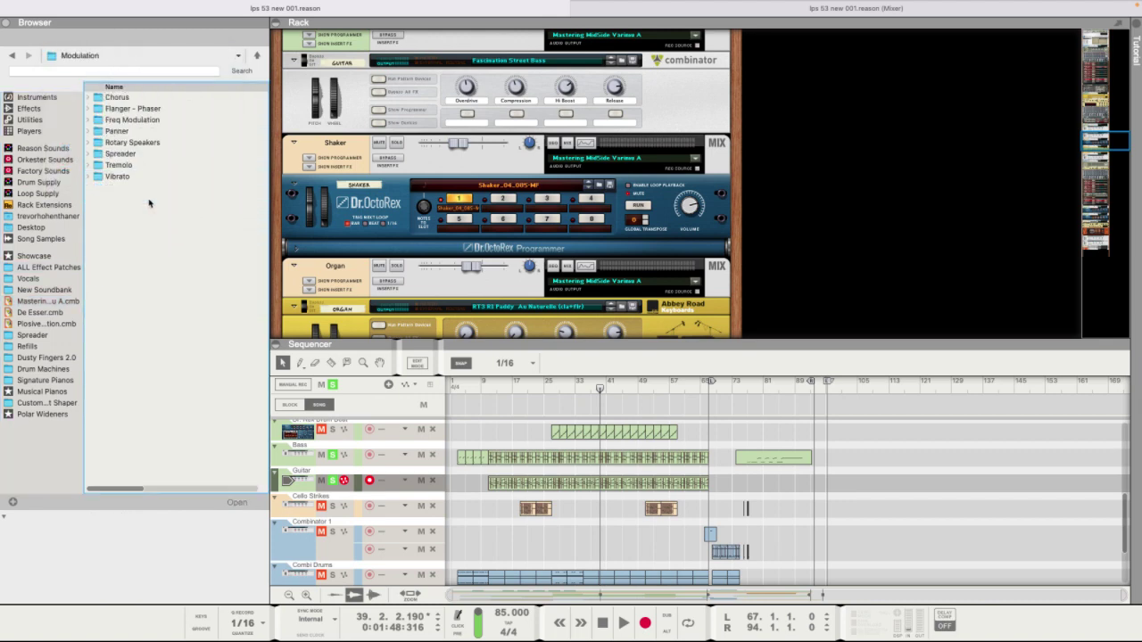
pyautogui.doubleClick(132, 153)
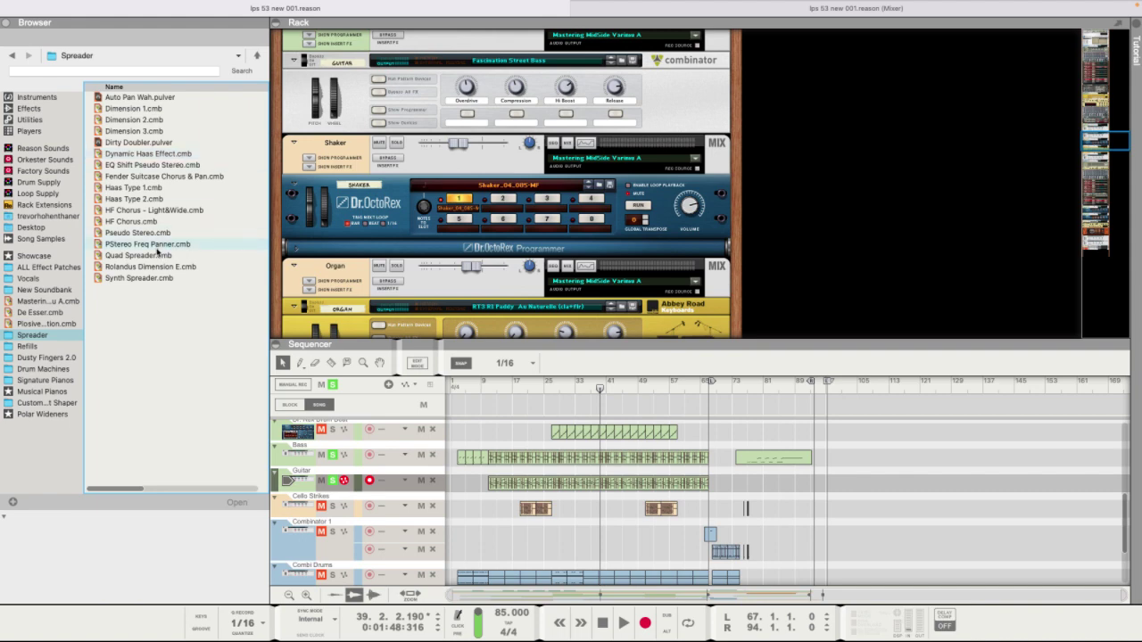
pyautogui.moveTo(169, 199)
pyautogui.mouseDown()
pyautogui.moveTo(374, 183)
pyautogui.moveTo(352, 125)
pyautogui.moveTo(413, 125)
pyautogui.mouseUp()
# Play the song from about bar 26 and set the Haas Type 2 Width to 87.
pyautogui.click(550, 385)
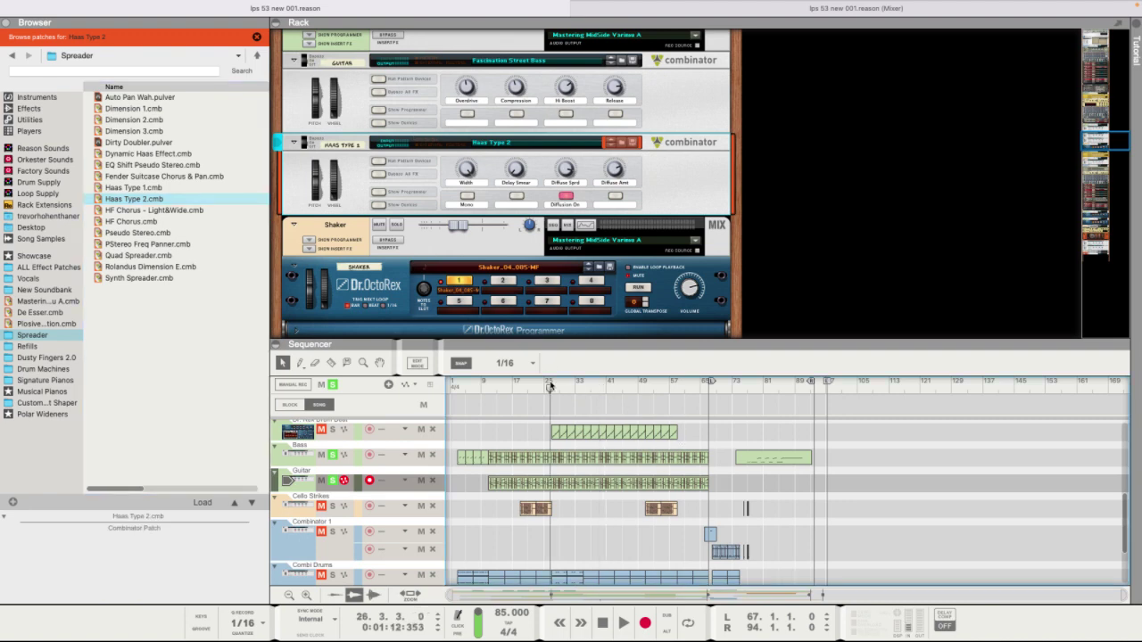
pyautogui.press('space')
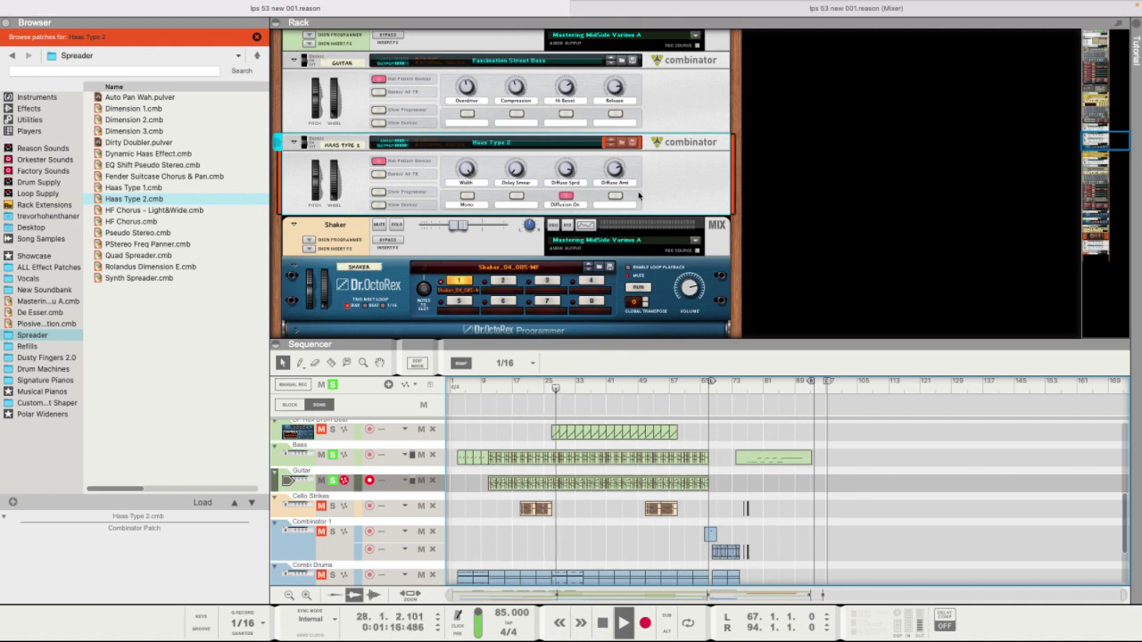
pyautogui.click(471, 171)
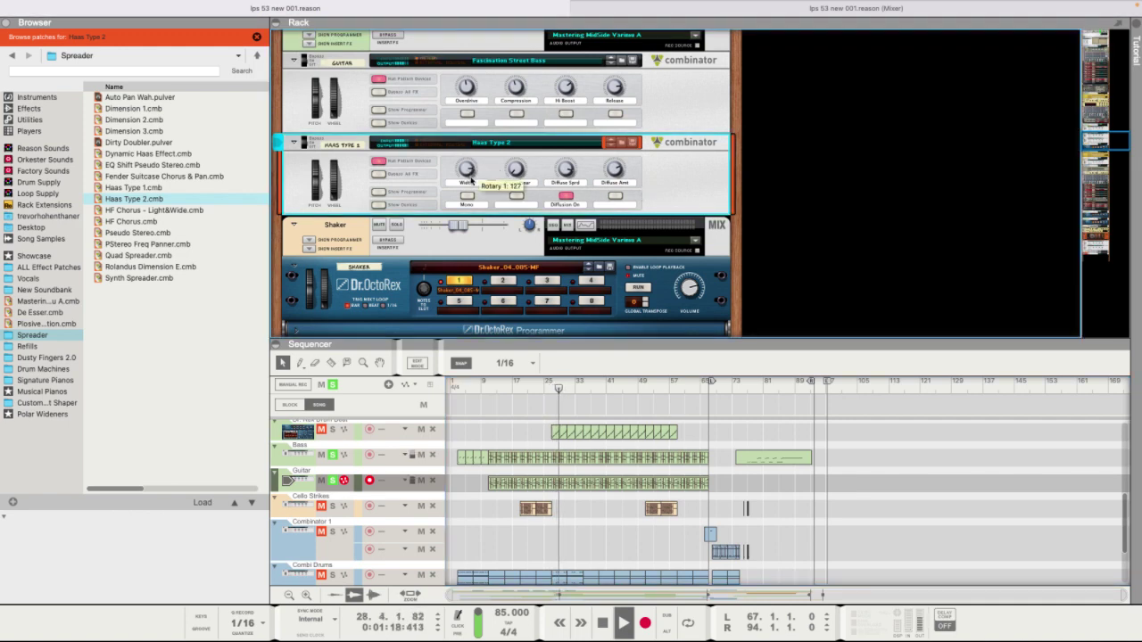
pyautogui.moveTo(473, 186); pyautogui.dragTo(477, 171)
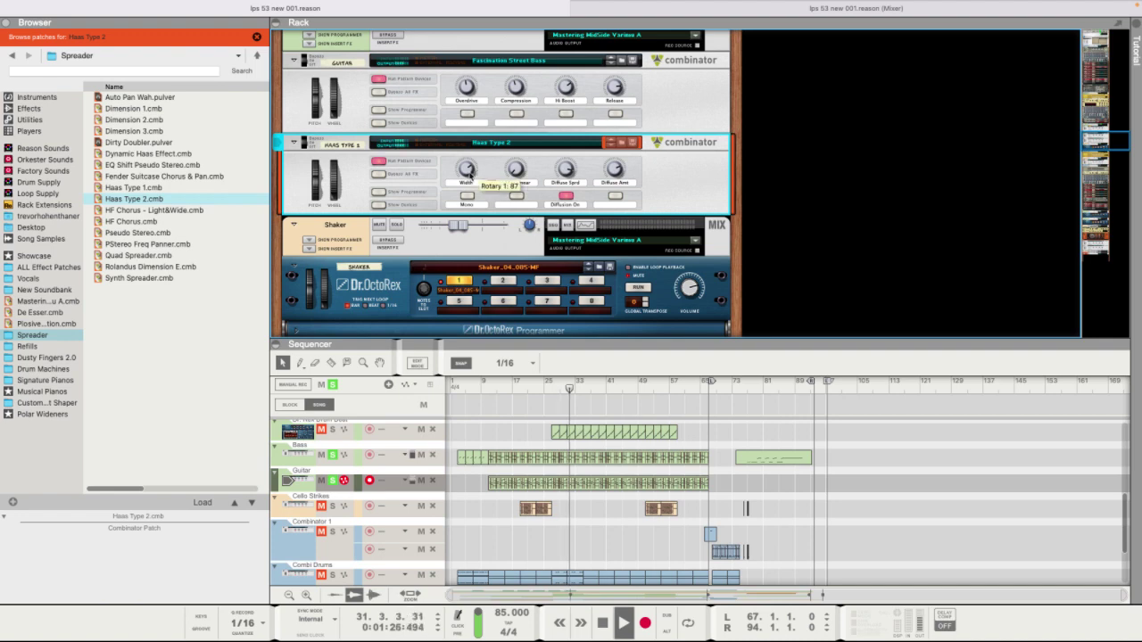
# Clear all track solos and play the full mix from about bar 11.
pyautogui.click(656, 10)
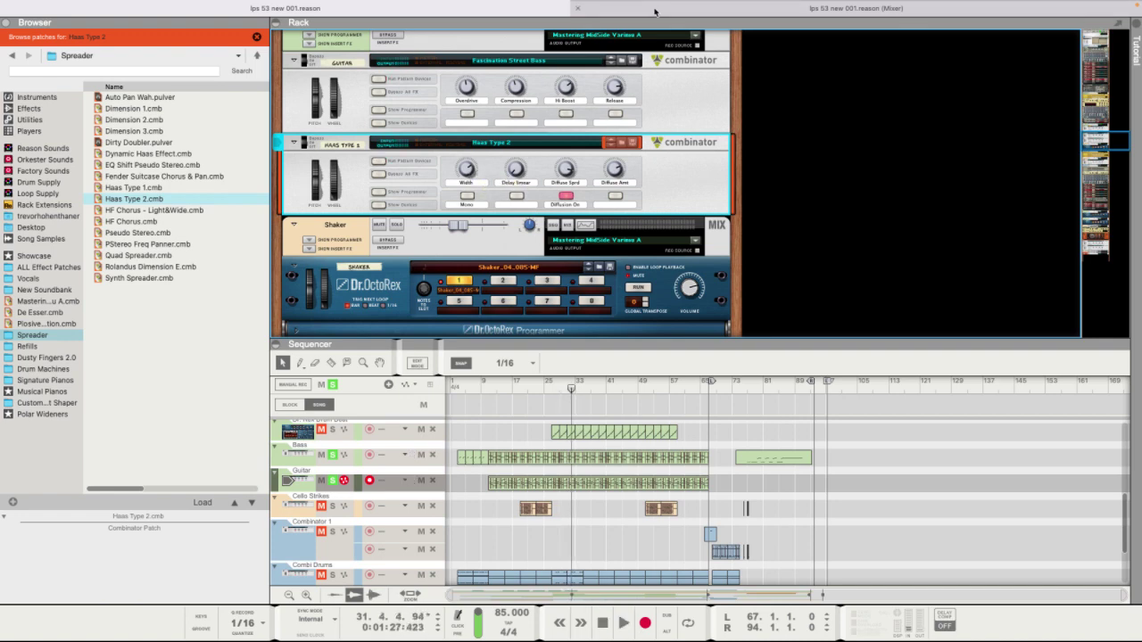
pyautogui.click(491, 14)
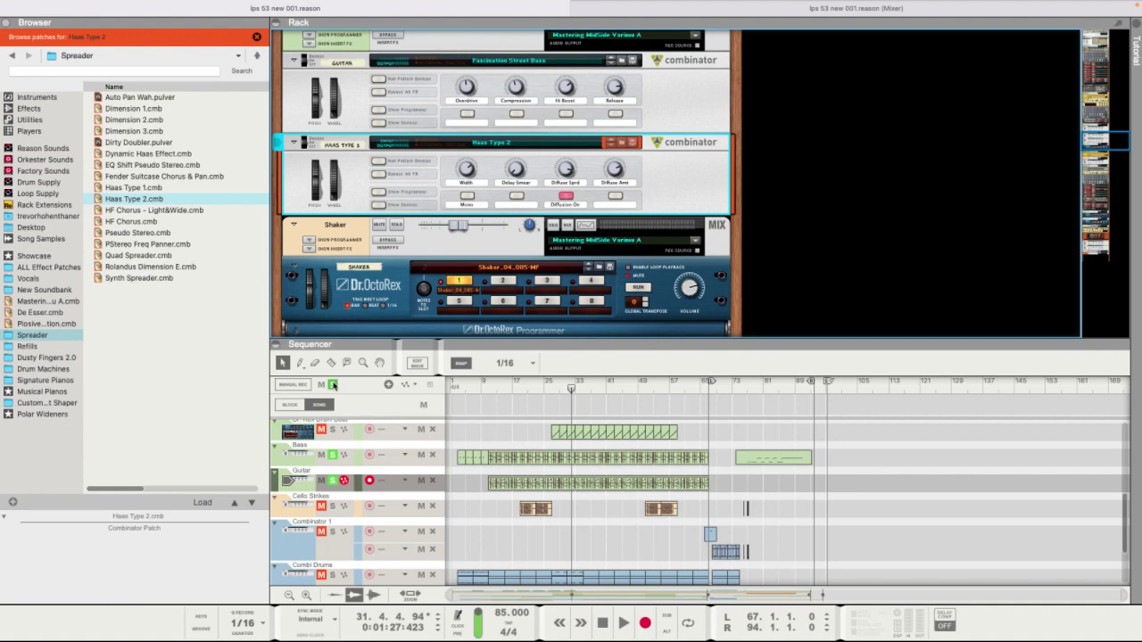
pyautogui.click(575, 404)
pyautogui.click(489, 386)
pyautogui.press('space')
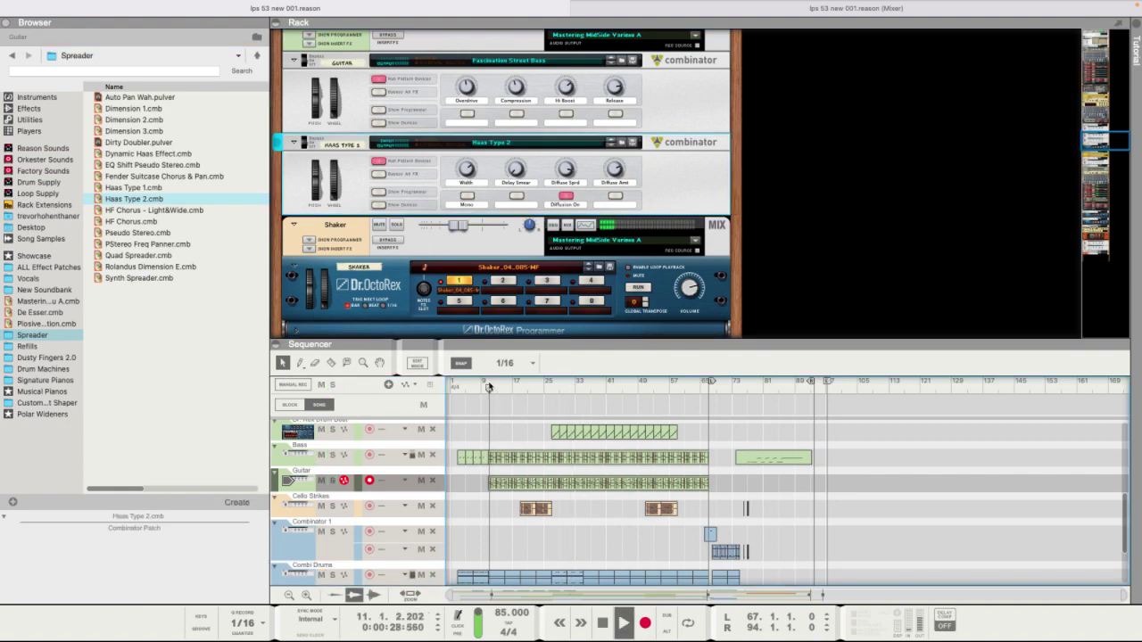
# Set the Guitar channel's level to -6.59 dB in the mixer.
pyautogui.click(812, 47)
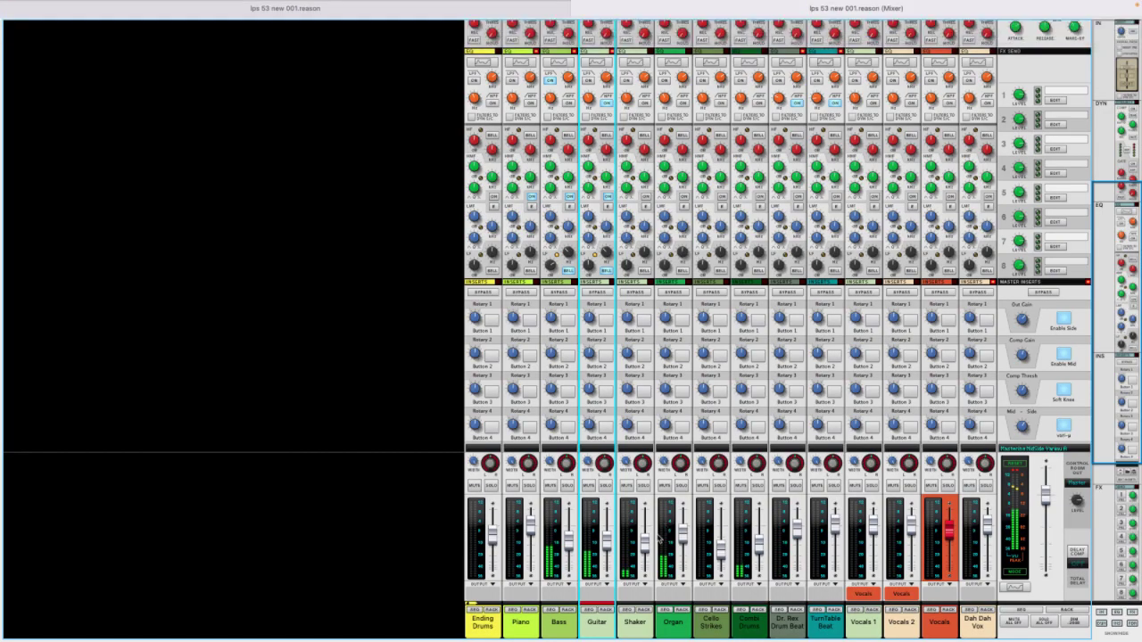
pyautogui.moveTo(606, 536)
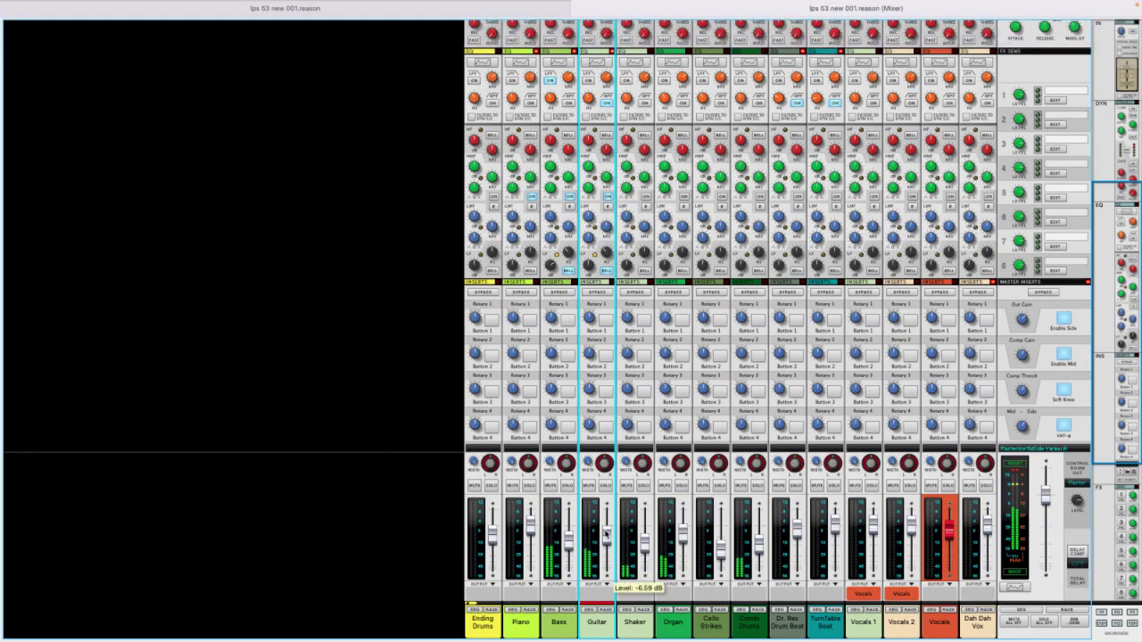
pyautogui.click(487, 12)
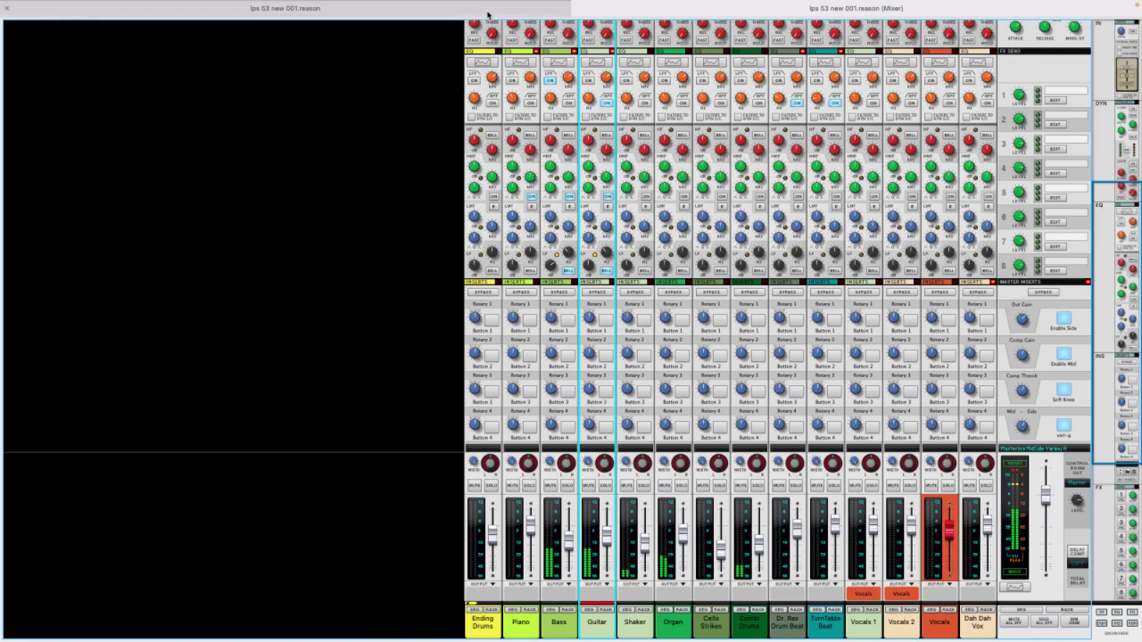
pyautogui.scroll(-4, 619, 490)
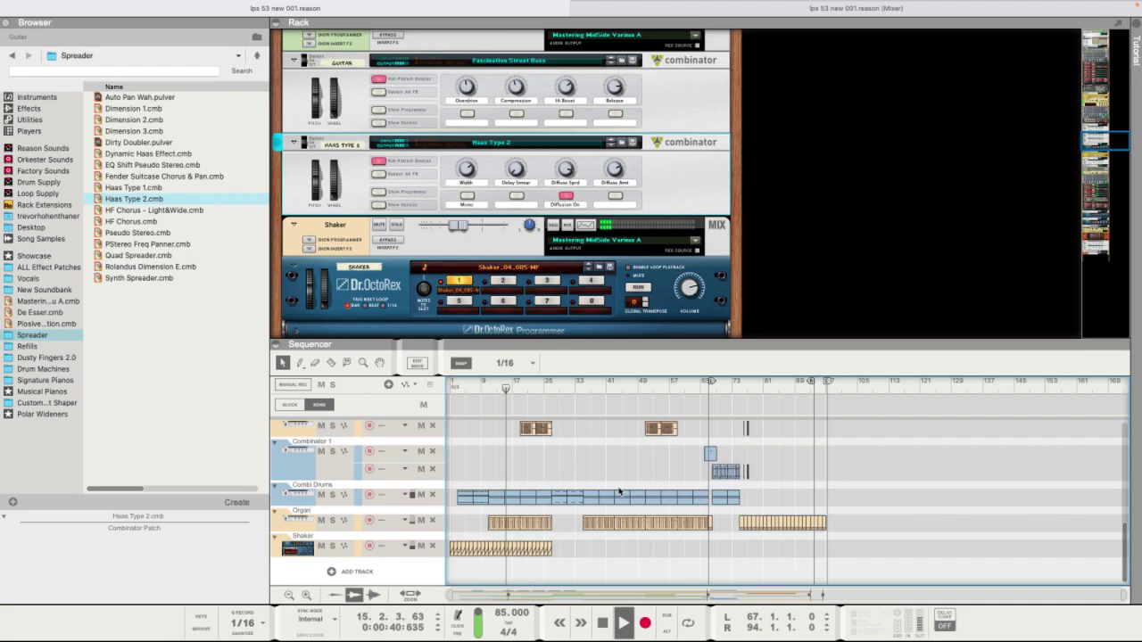
pyautogui.moveTo(646, 6)
pyautogui.click(645, 42)
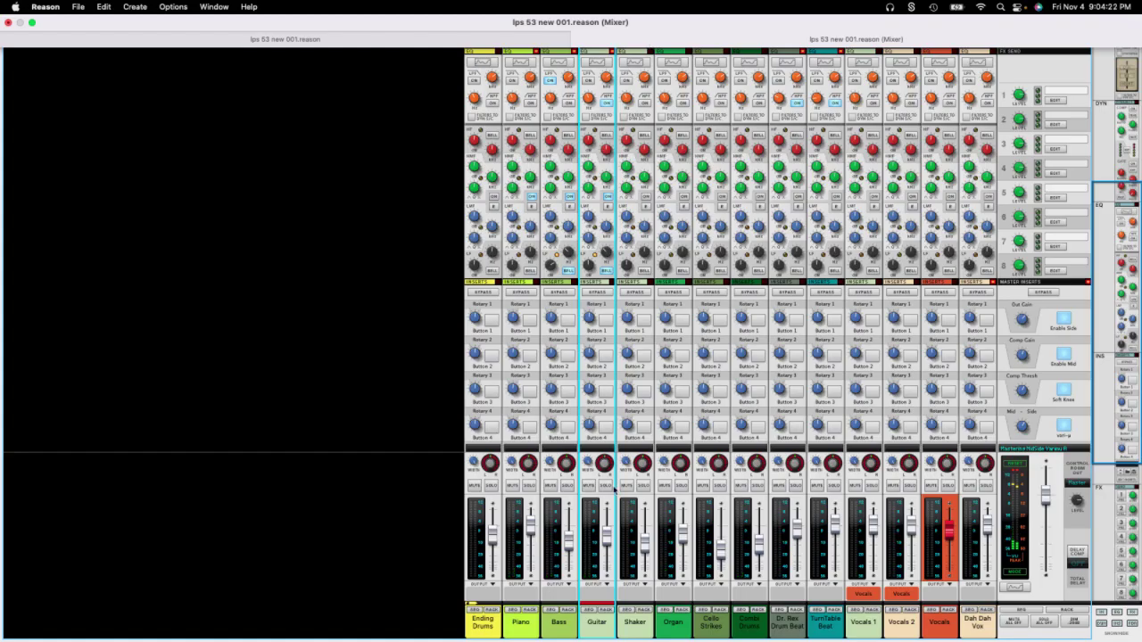
pyautogui.click(412, 37)
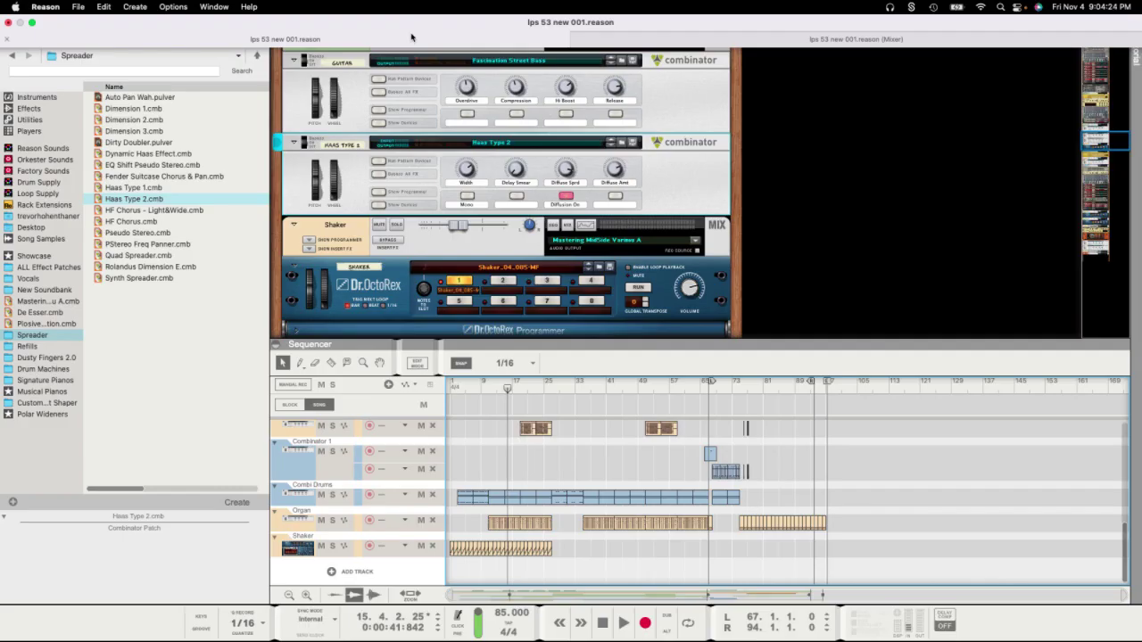
pyautogui.click(648, 41)
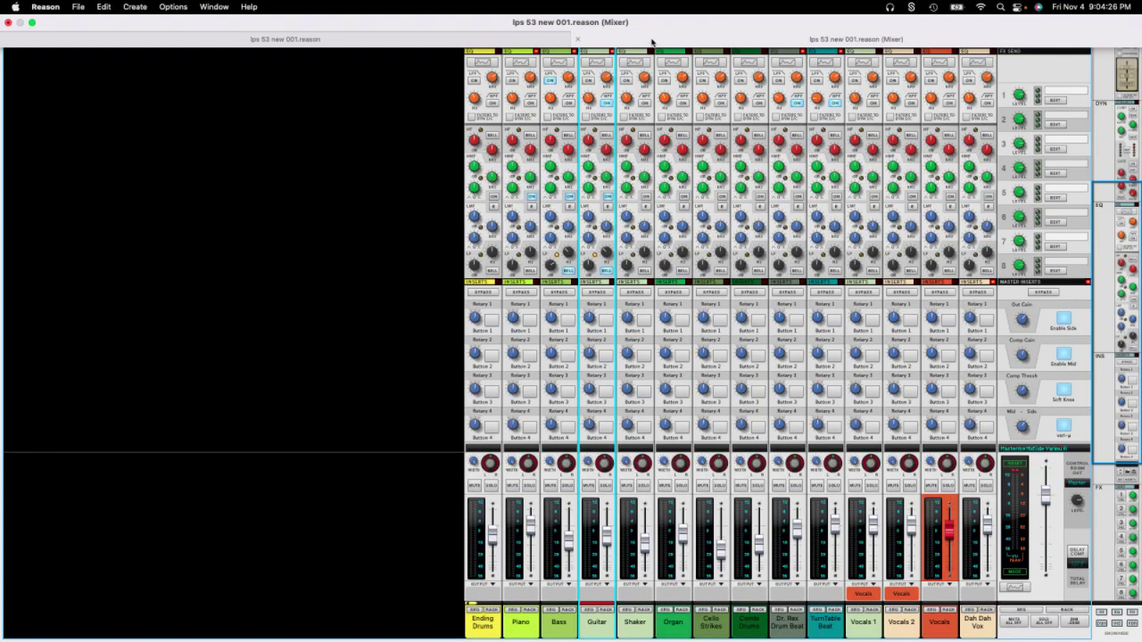
pyautogui.click(541, 38)
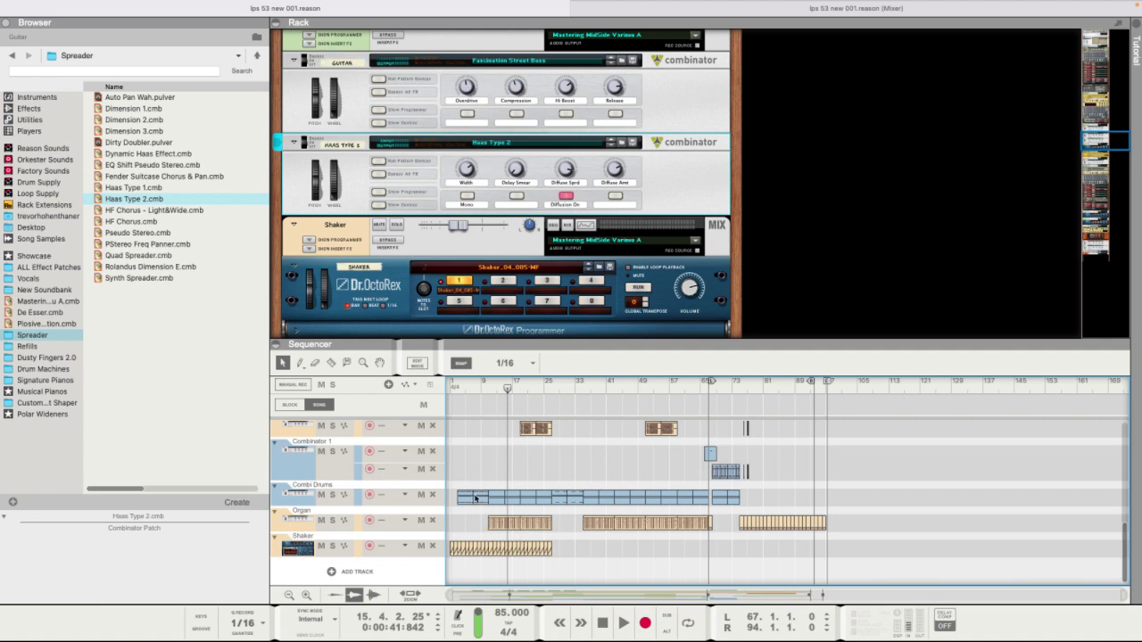
# Select the Cello Strikes track and set its mixer channel level to -12.75 dB.
pyautogui.scroll(3, 476, 499)
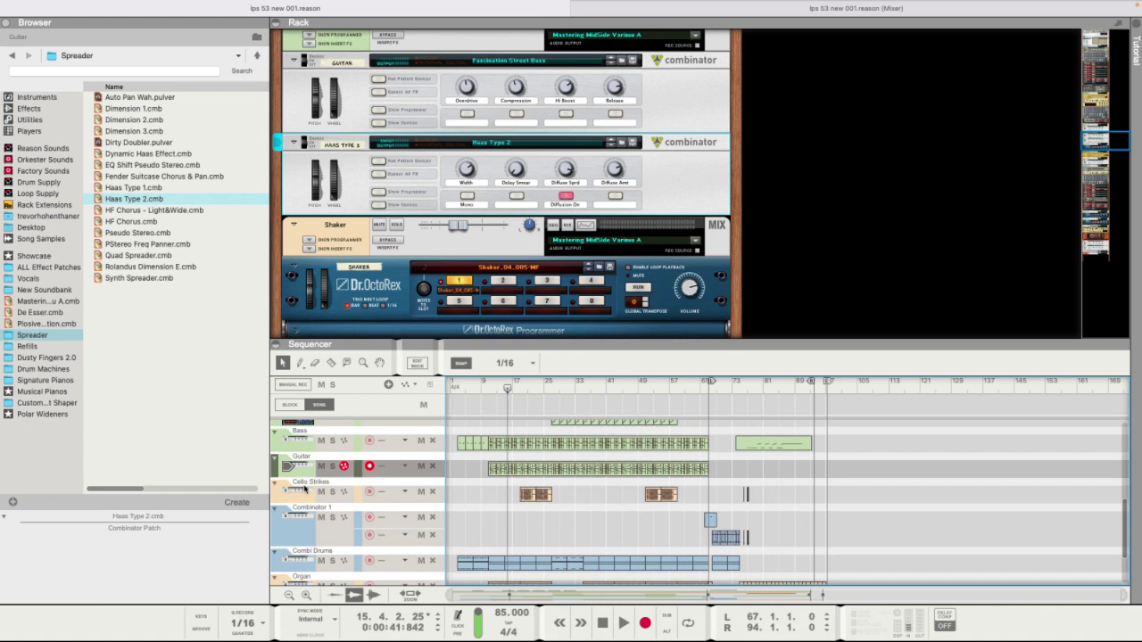
pyautogui.click(354, 501)
pyautogui.moveTo(730, 9)
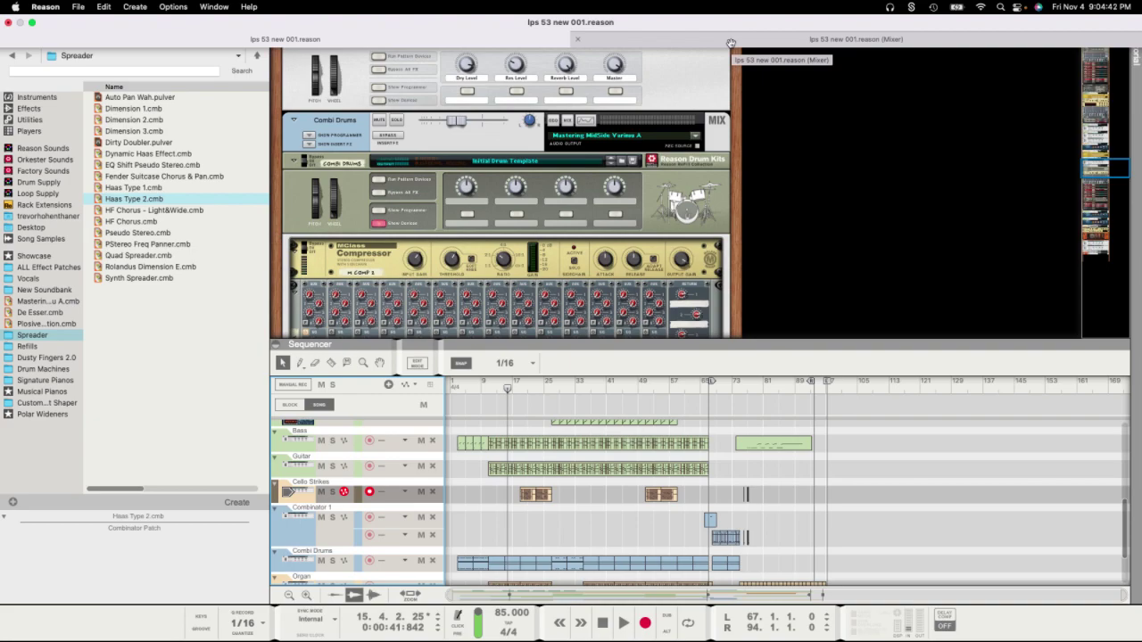
pyautogui.click(730, 43)
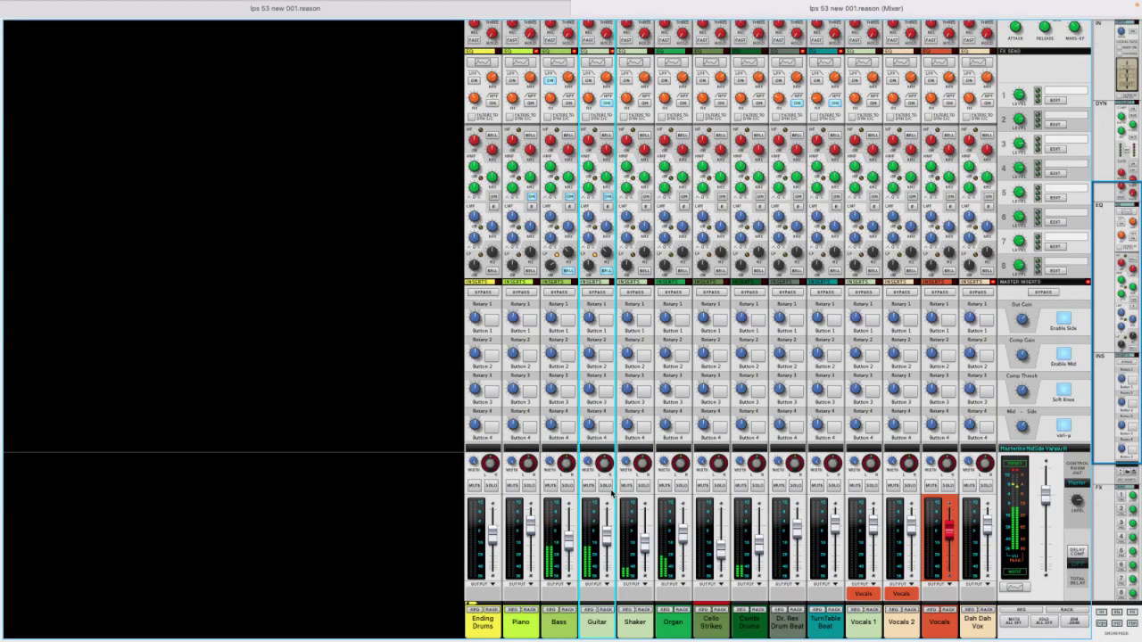
pyautogui.click(721, 538)
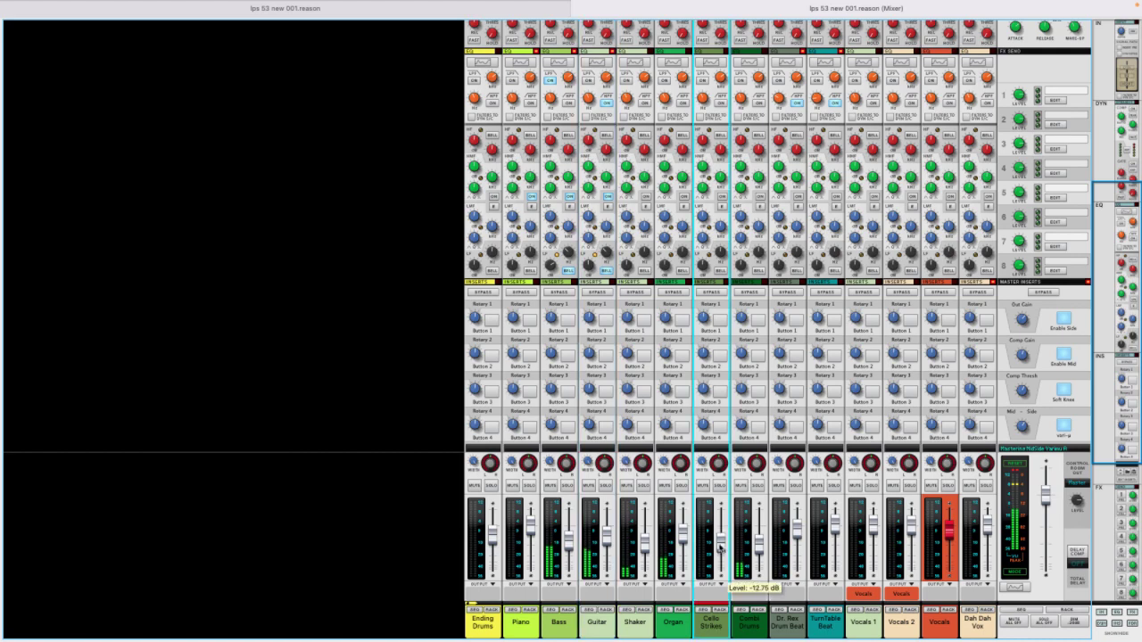
# Create an RV7000 MkII Reverb as a send effect in the mixer's master section.
pyautogui.scroll(-5, 739, 254)
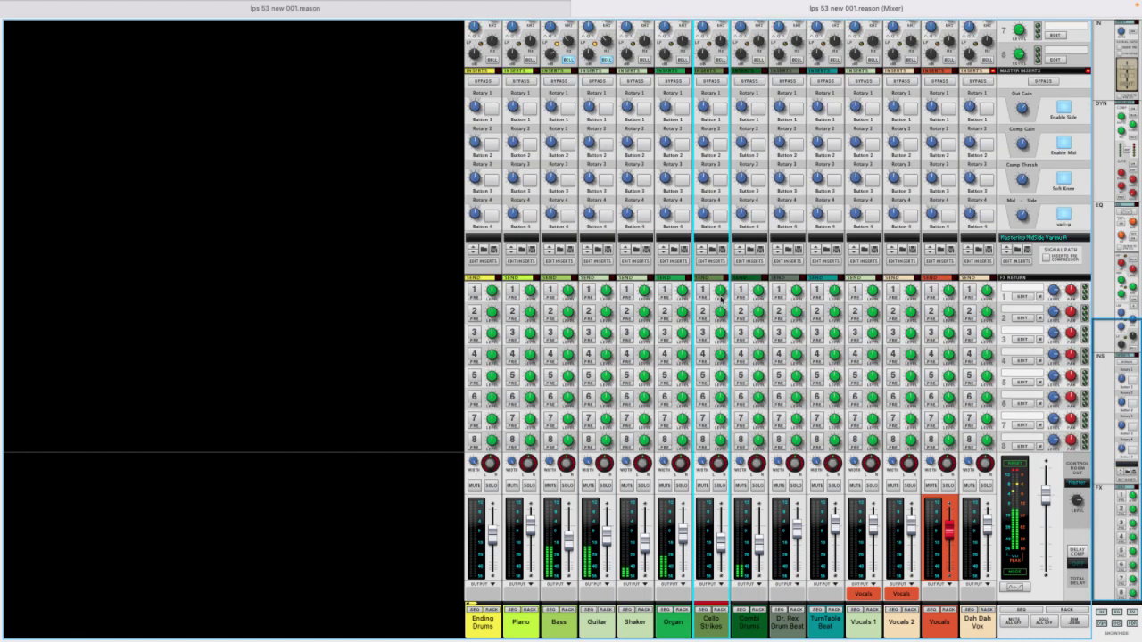
pyautogui.rightClick(1026, 290)
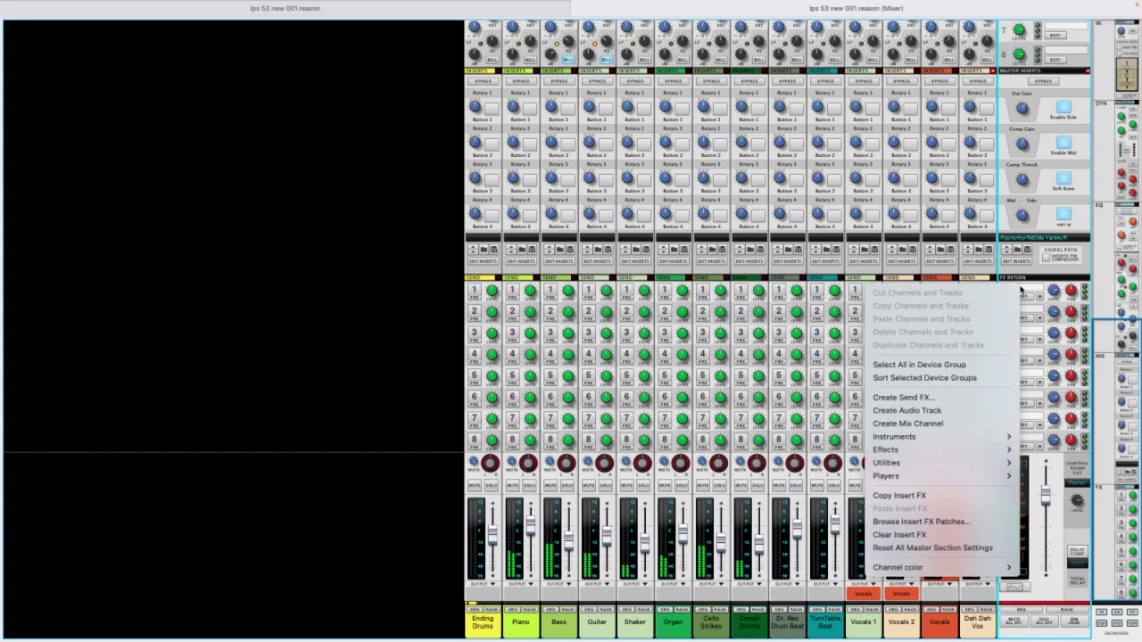
pyautogui.click(927, 397)
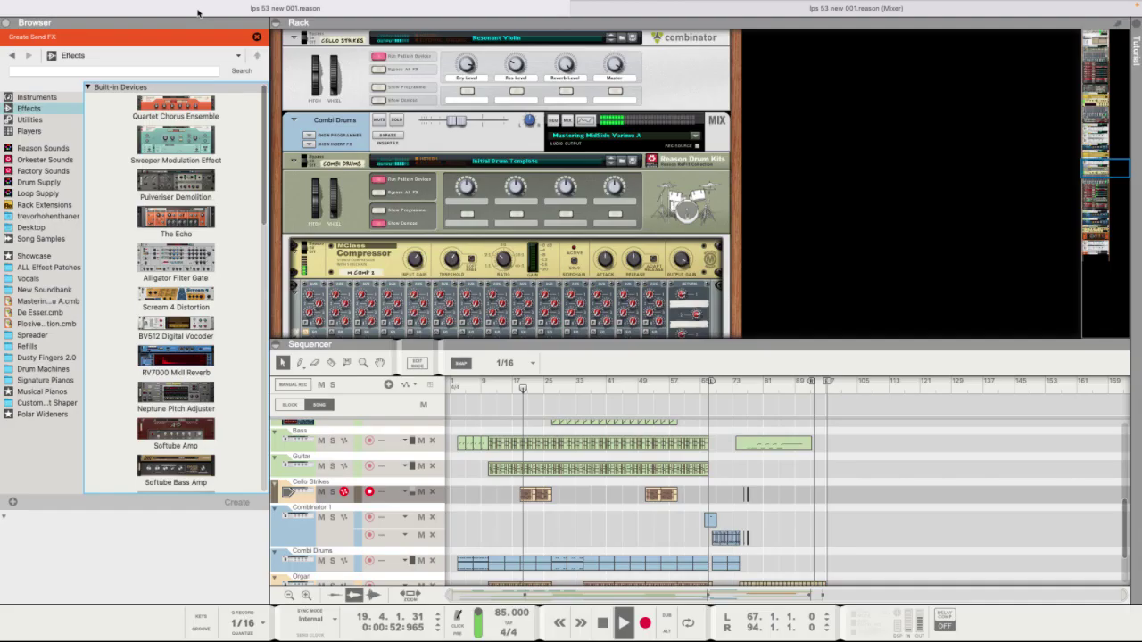
pyautogui.click(182, 358)
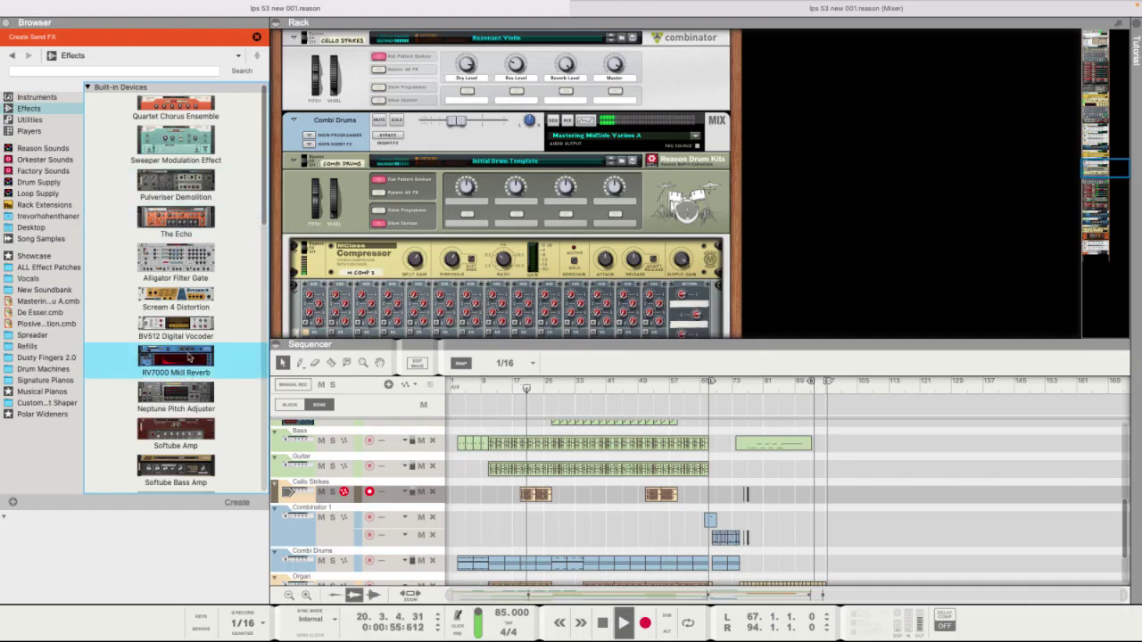
pyautogui.press('Return')
# Browse the RV7000 MkII patches and load AMB Studio.rv7 into the new send reverb.
pyautogui.scroll(-5, 168, 217)
pyautogui.scroll(-10, 168, 217)
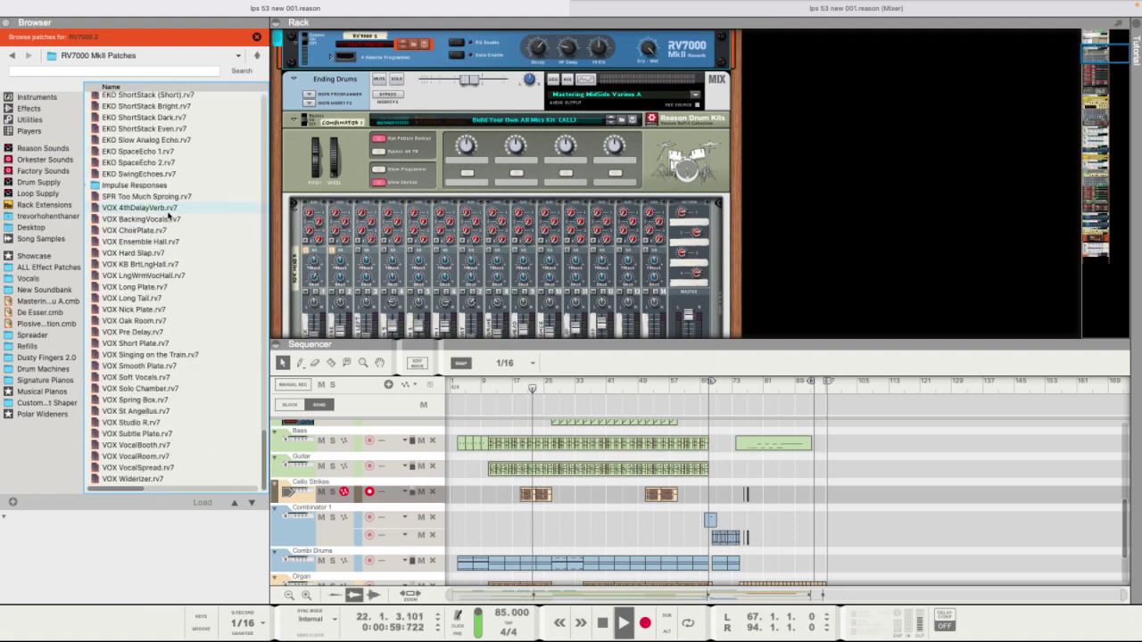
pyautogui.scroll(6, 168, 215)
pyautogui.click(163, 180)
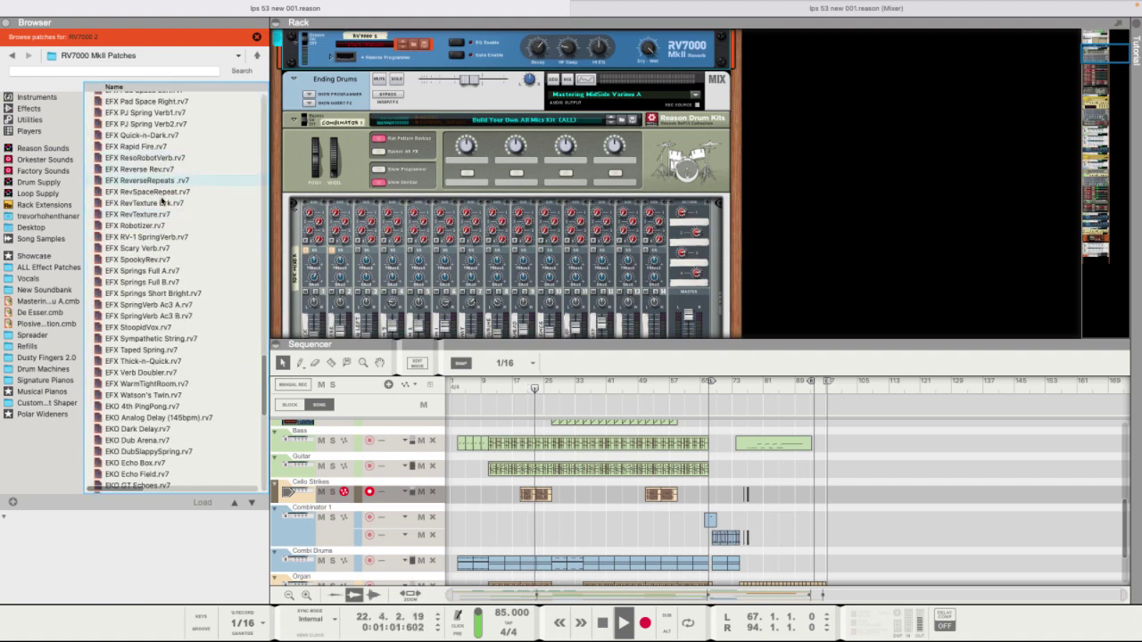
pyautogui.scroll(6, 146, 128)
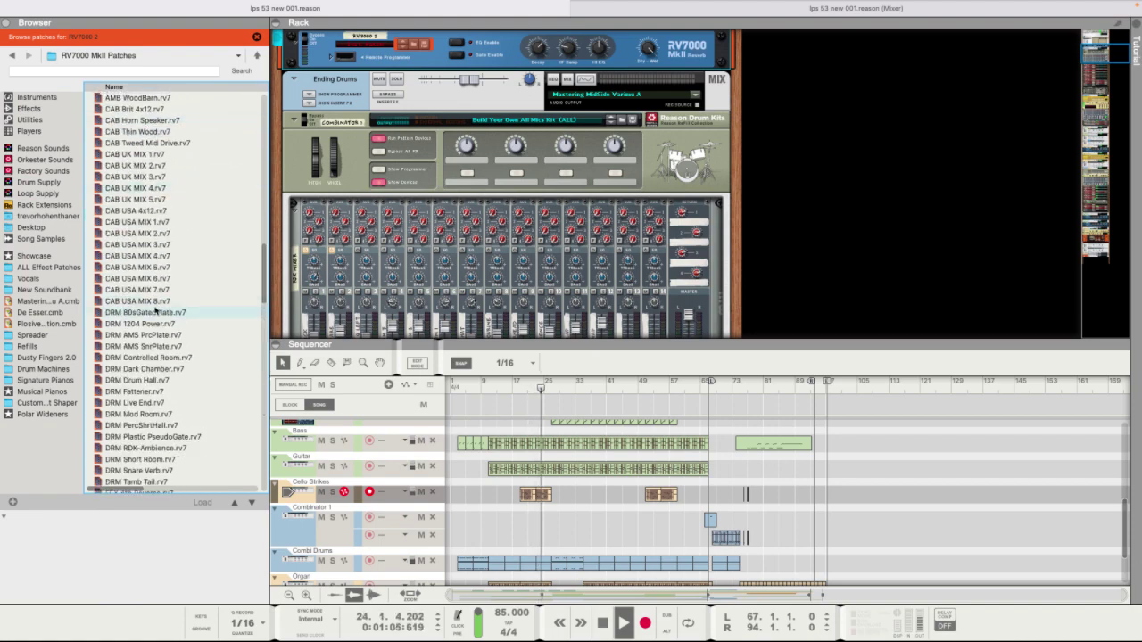
pyautogui.scroll(10, 157, 311)
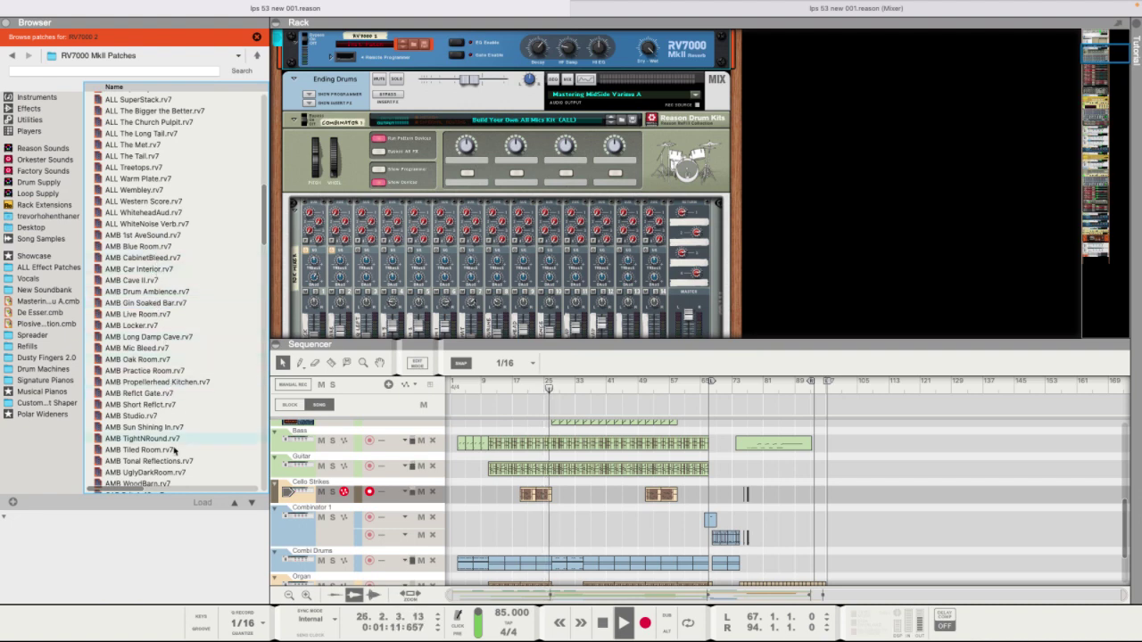
pyautogui.click(147, 416)
pyautogui.moveTo(294, 192); pyautogui.dragTo(423, 105)
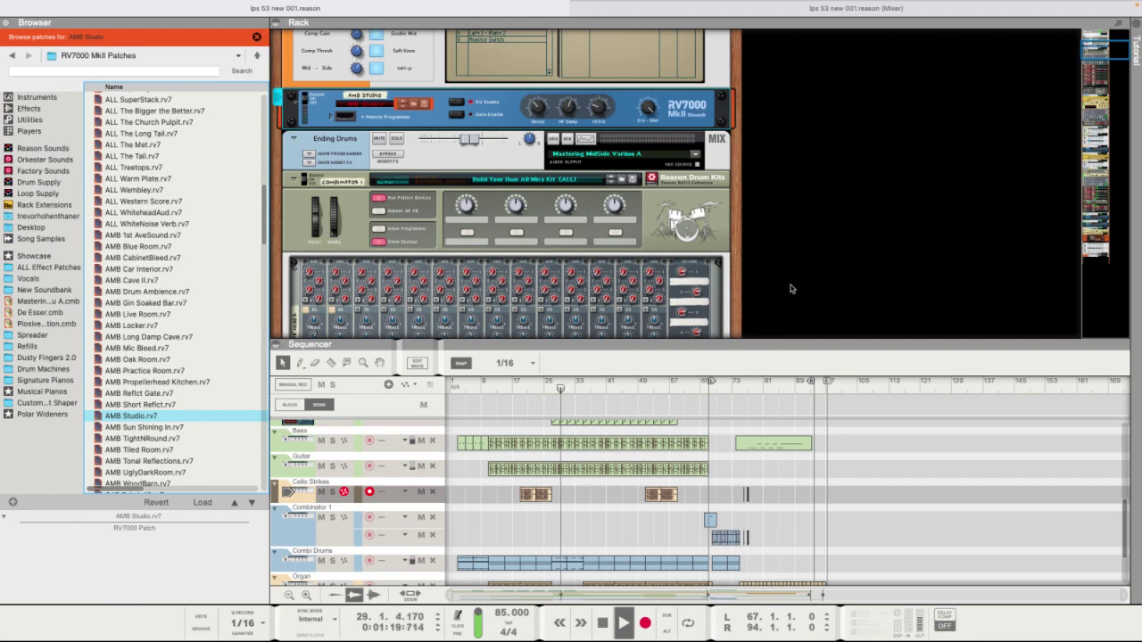
# Set the Guitar channel's level to -4.40 dB in the mixer.
pyautogui.click(650, 15)
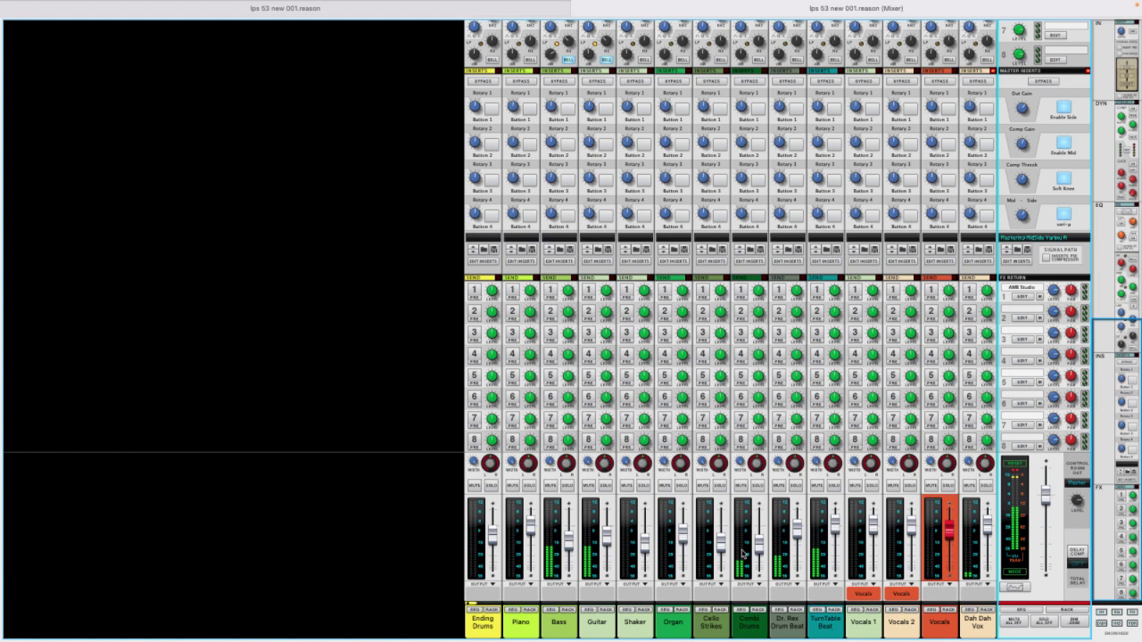
pyautogui.click(606, 533)
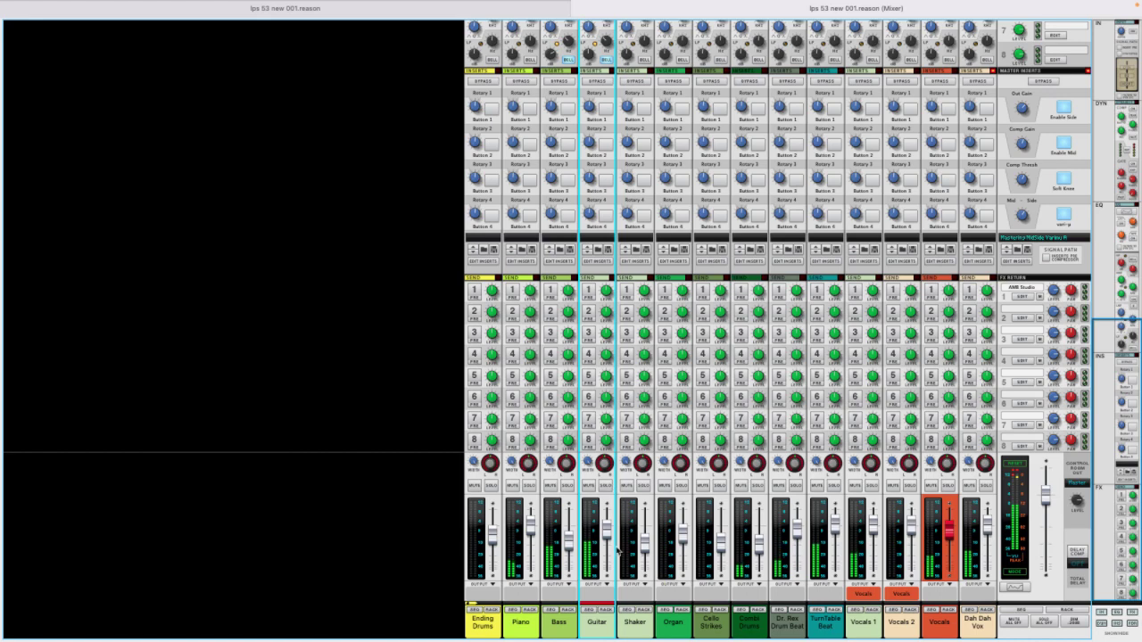
pyautogui.moveTo(609, 538); pyautogui.dragTo(609, 541)
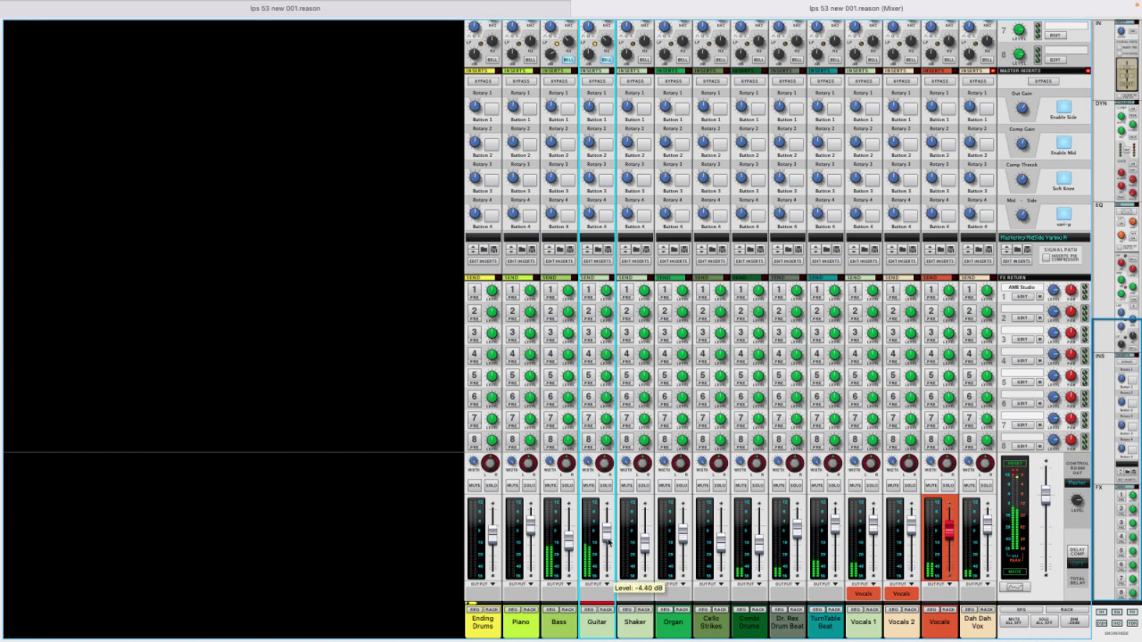
# Set the Dah Dah Vox channel's input gain to 8.57 dB.
pyautogui.scroll(6, 990, 442)
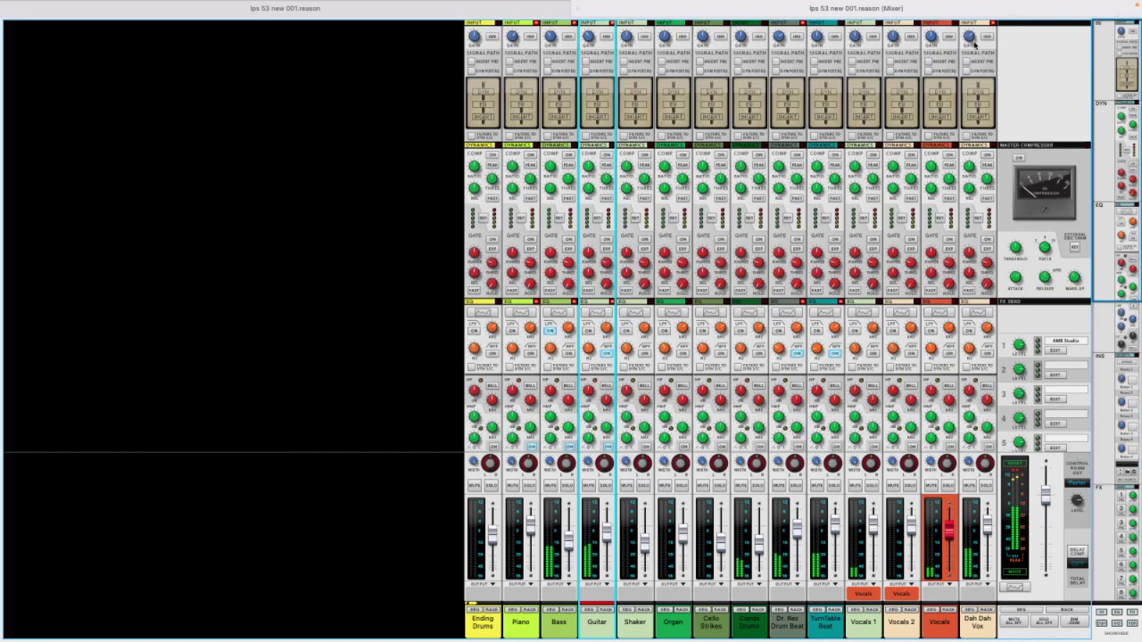
pyautogui.click(973, 40)
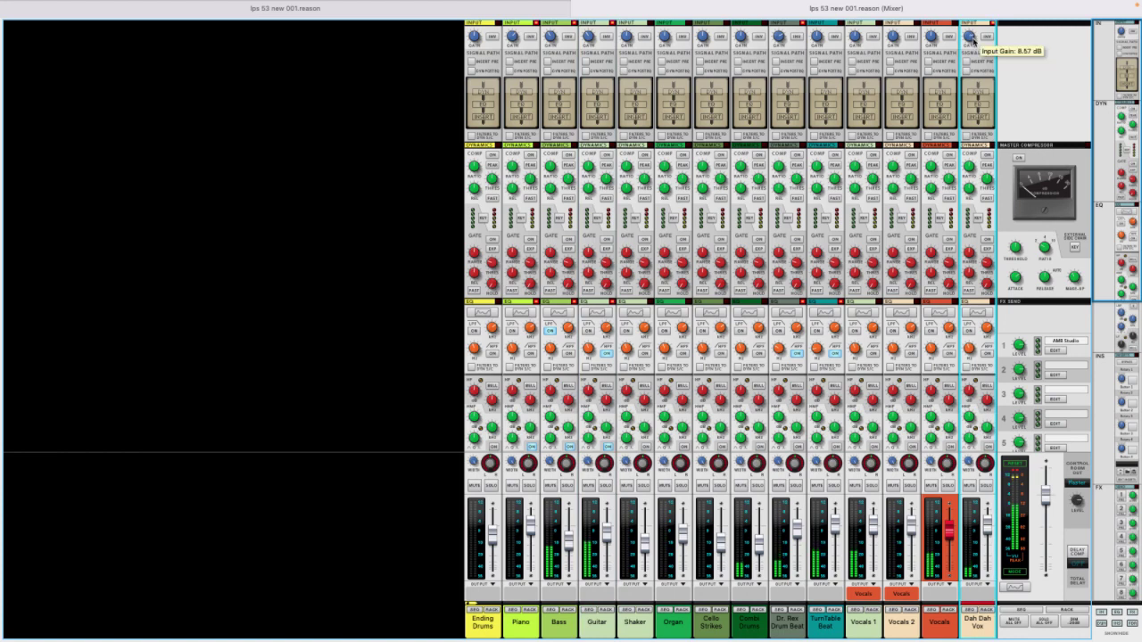
# Raise the Vocals channel's level slightly, and enable its EQ with a low frequency gain of -8.25 dB.
pyautogui.moveTo(949, 529); pyautogui.dragTo(951, 518)
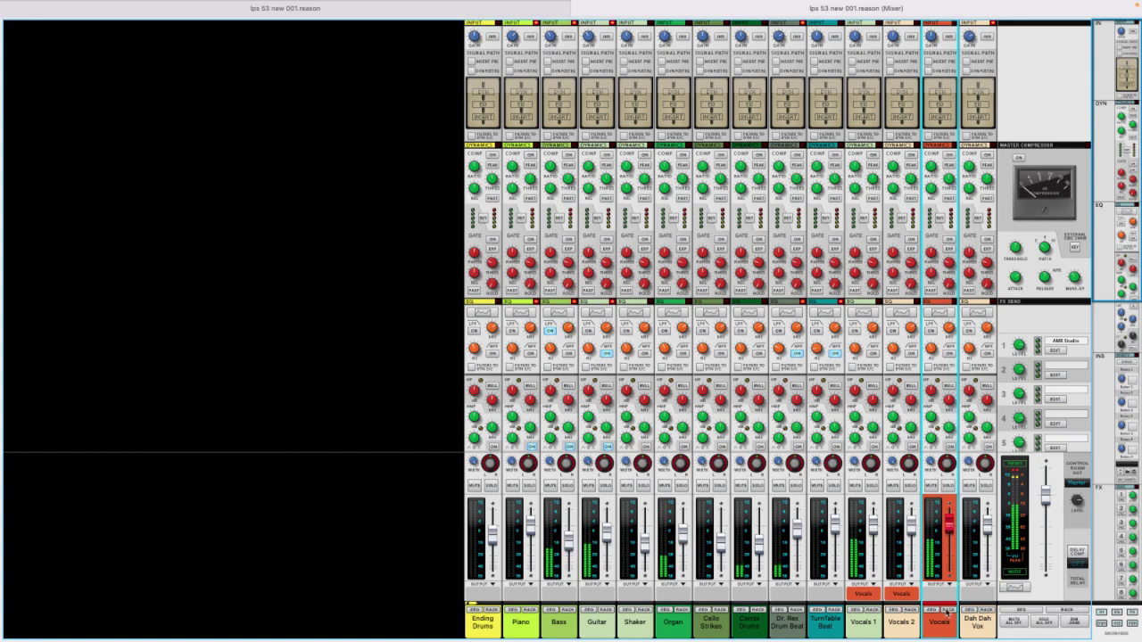
pyautogui.scroll(-3, 963, 219)
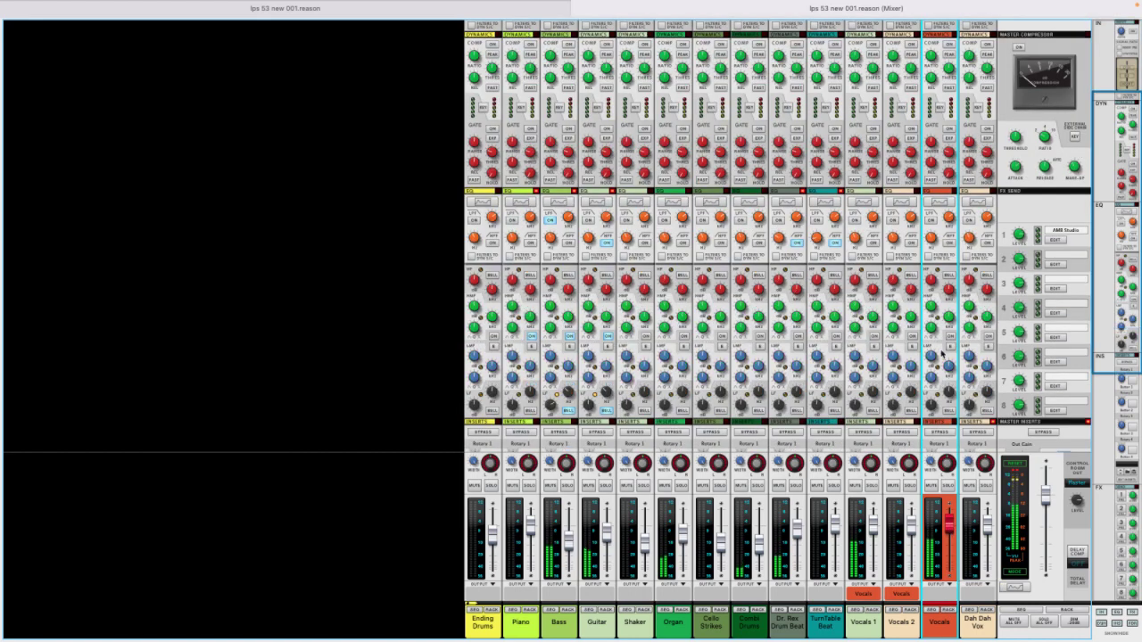
pyautogui.scroll(-2, 941, 356)
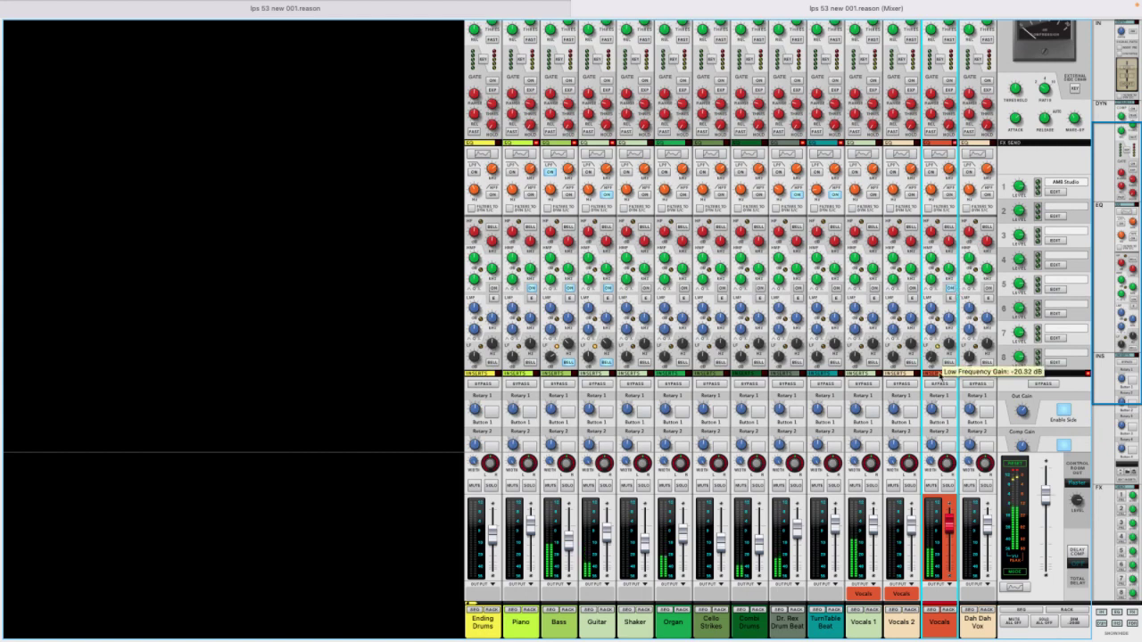
pyautogui.moveTo(942, 366); pyautogui.dragTo(942, 361)
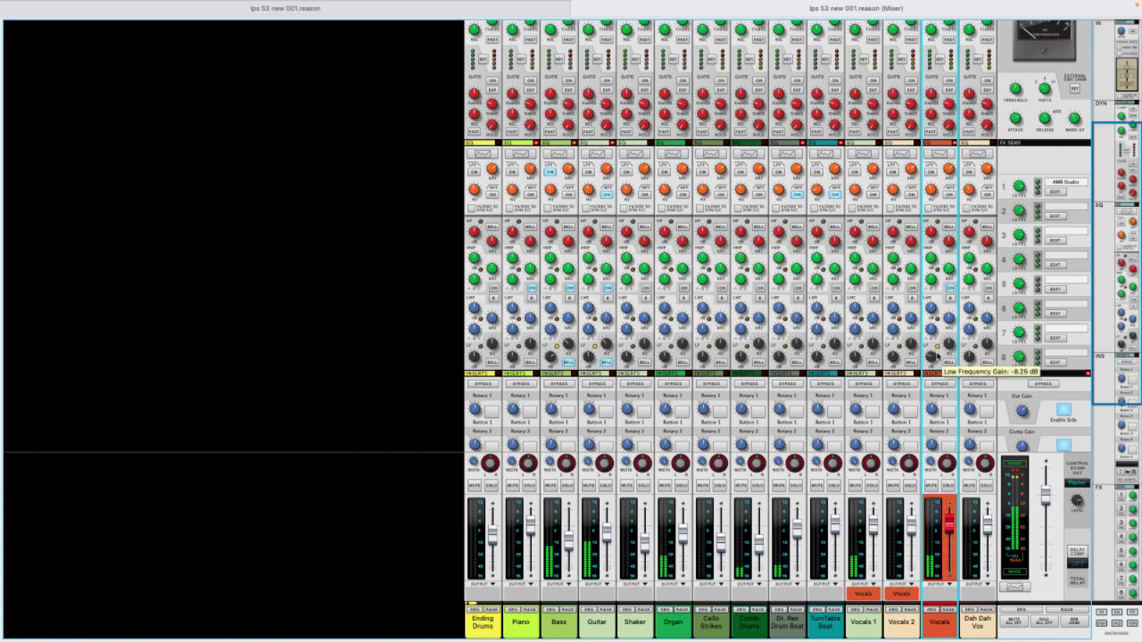
# Set the low-mid EQ frequency gain on the Vocals mix channel to -1.90 dB.
pyautogui.moveTo(936, 318); pyautogui.dragTo(935, 316)
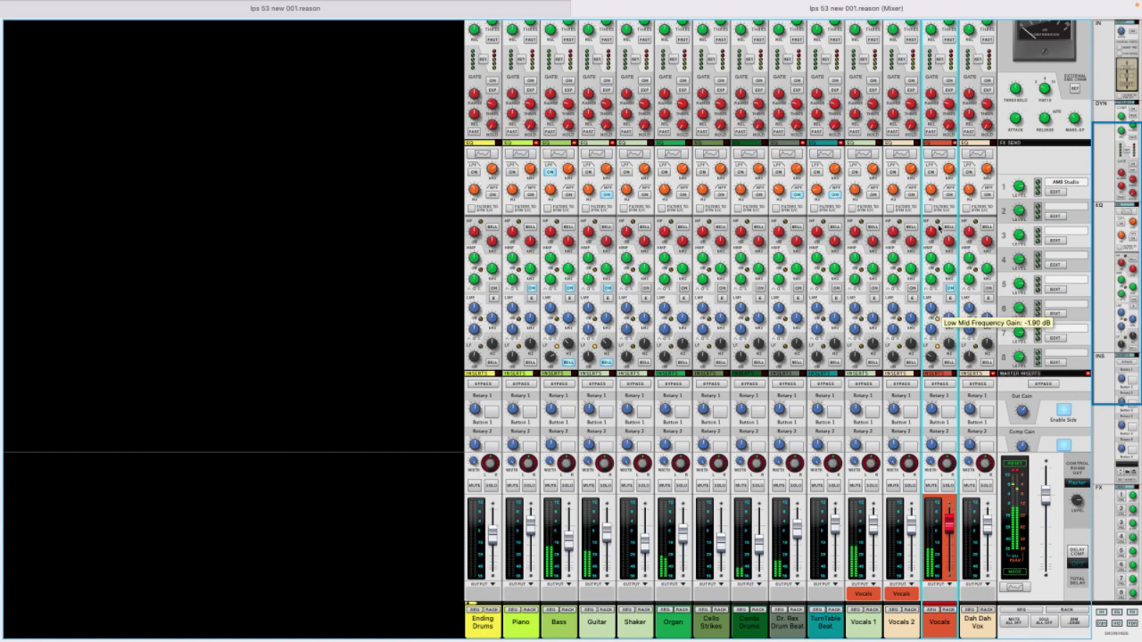
pyautogui.scroll(-5, 936, 316)
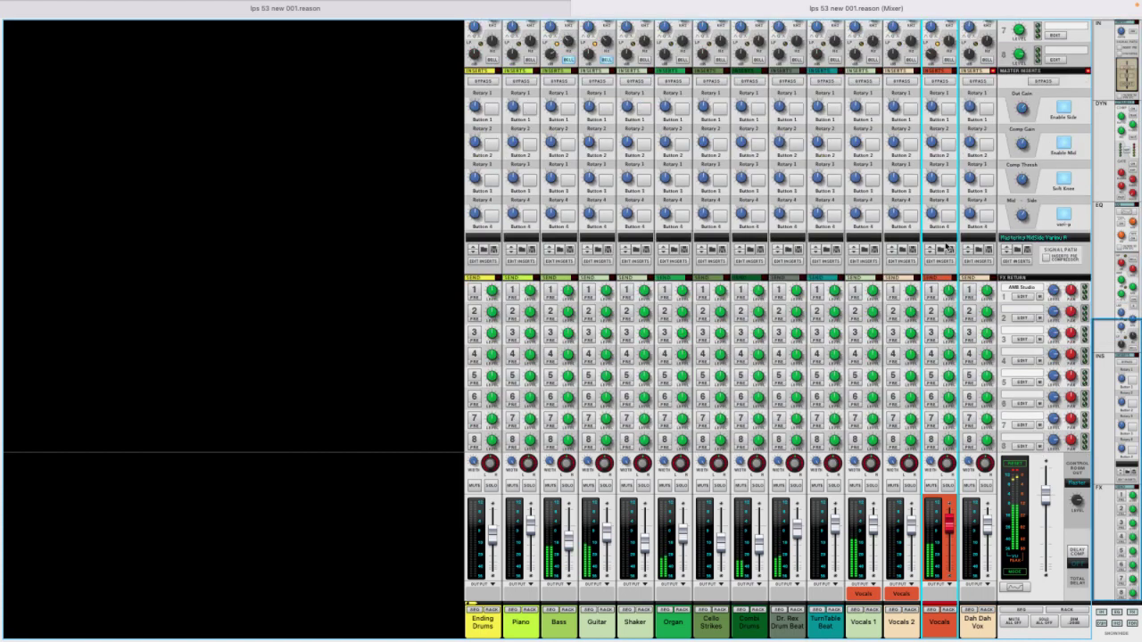
# Show the Vocals mix channel in the rack and examine the De Esser Combinator and the devices above it.
pyautogui.click(948, 610)
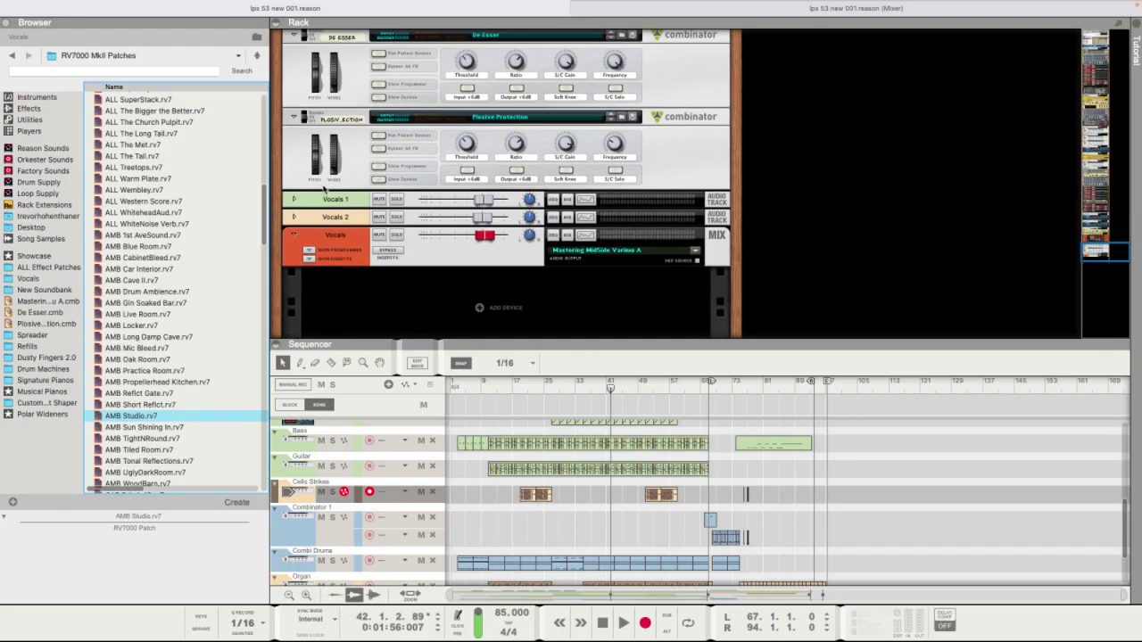
pyautogui.scroll(3, 324, 190)
pyautogui.click(473, 193)
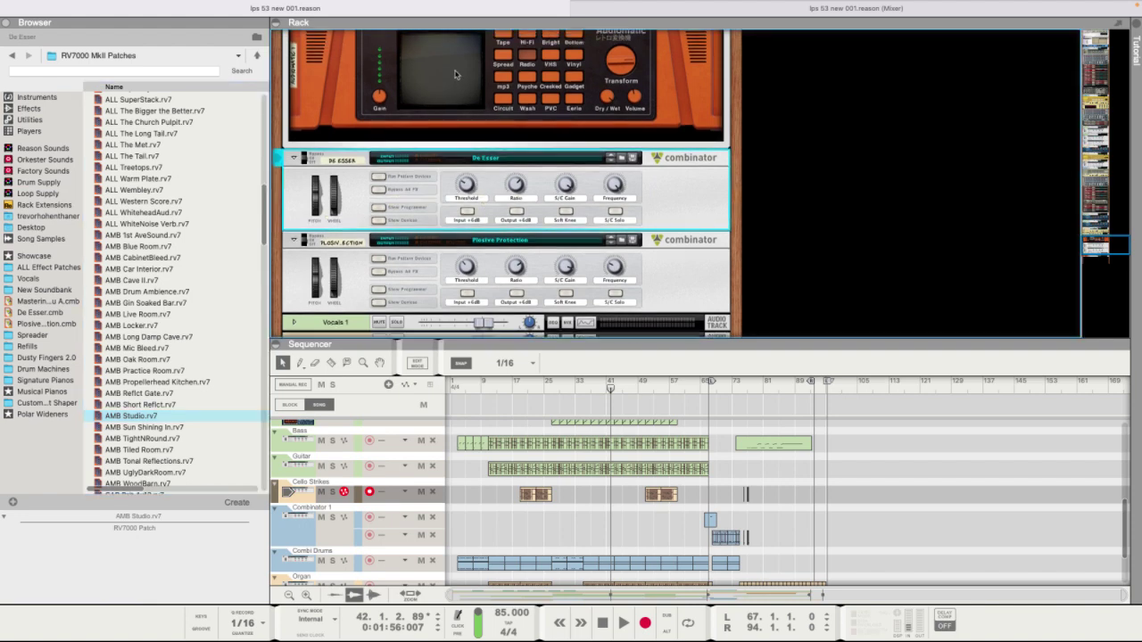
pyautogui.scroll(4, 388, 159)
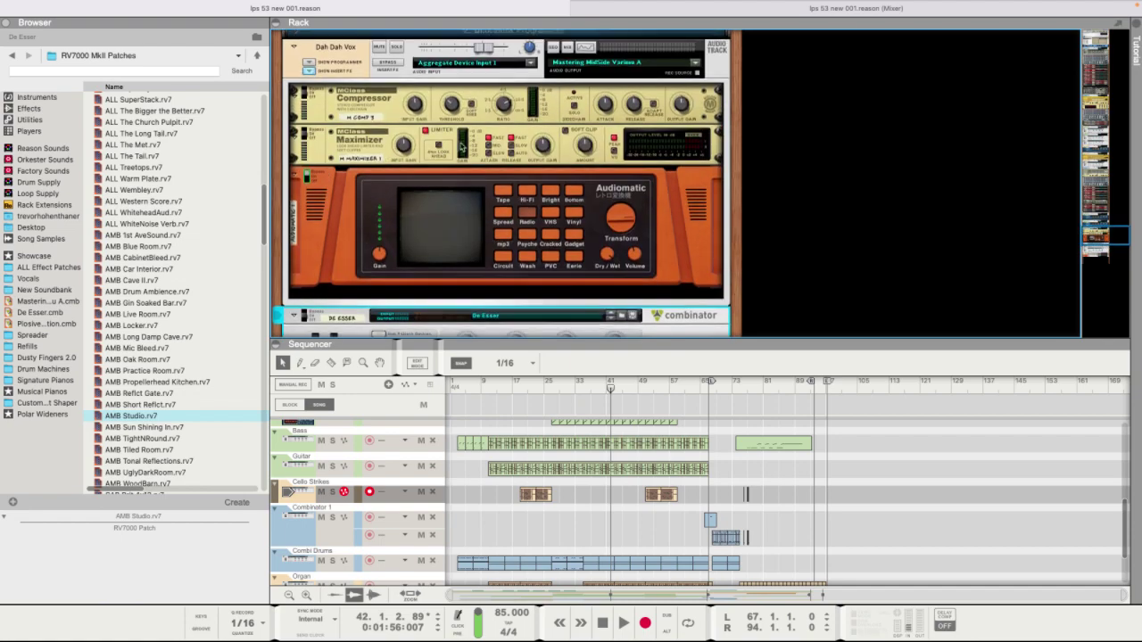
# Create The Echo as a new send effect in the mixer's master section.
pyautogui.click(725, 12)
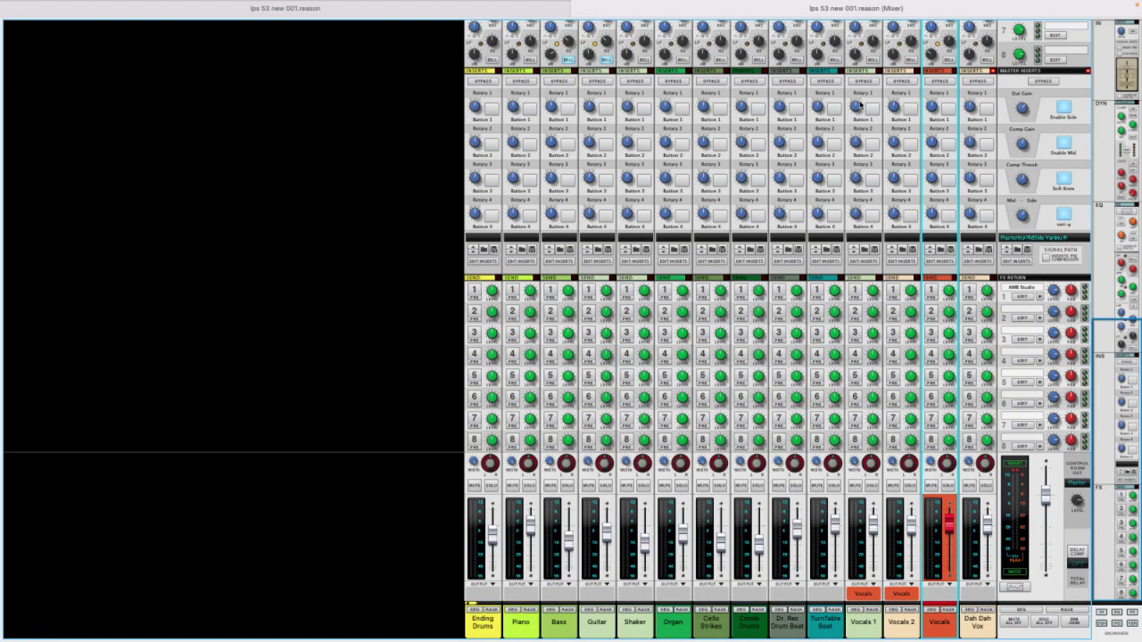
pyautogui.rightClick(1022, 310)
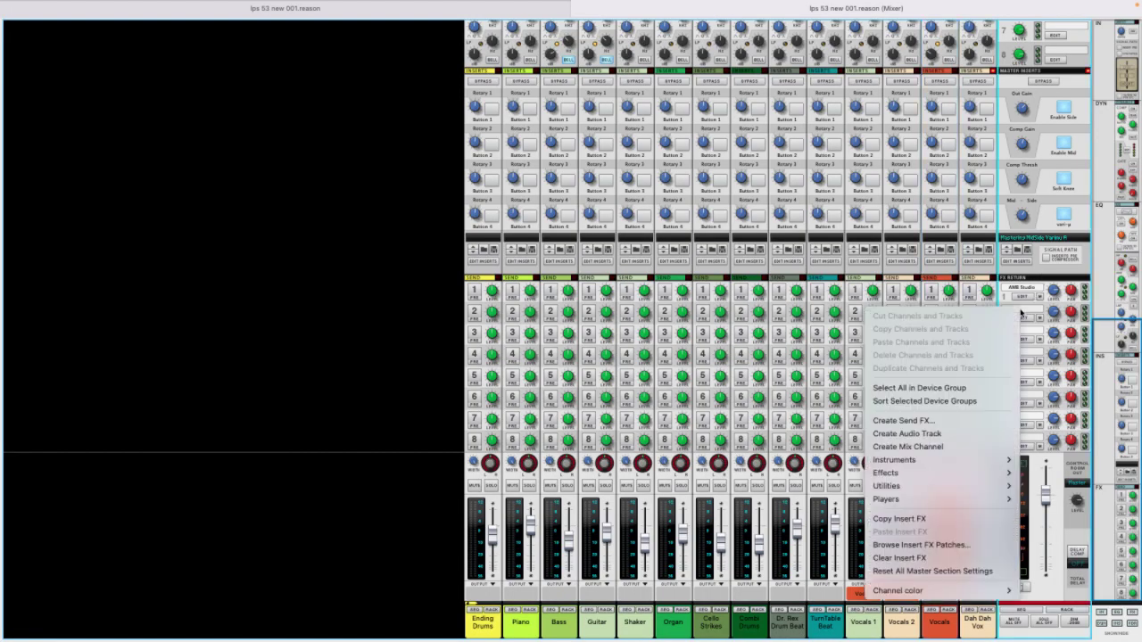
pyautogui.click(937, 419)
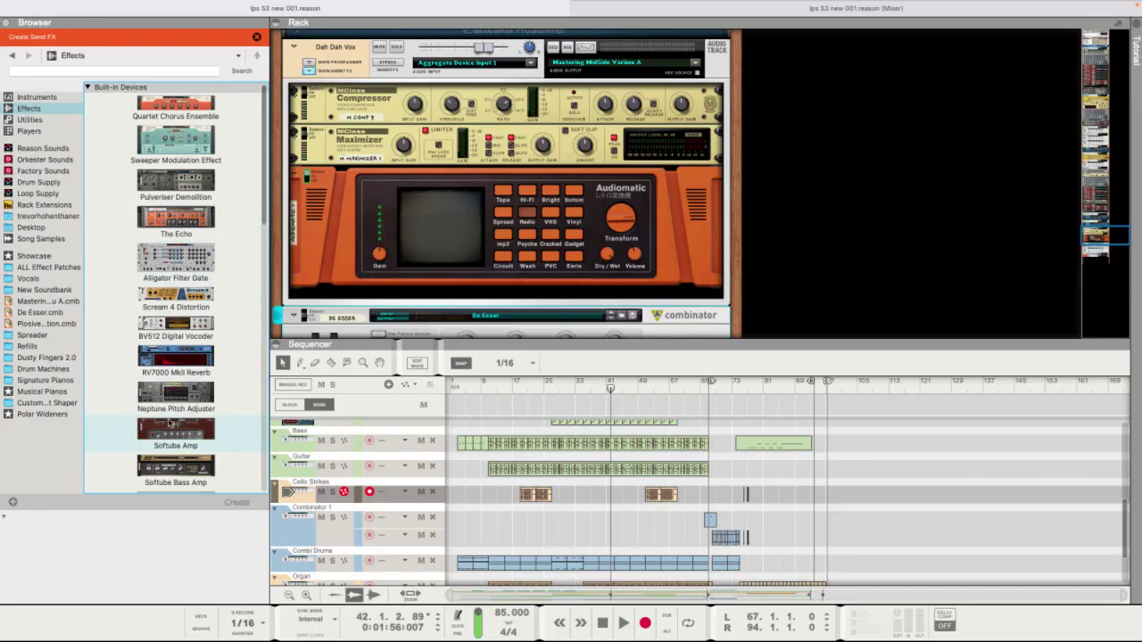
pyautogui.click(187, 214)
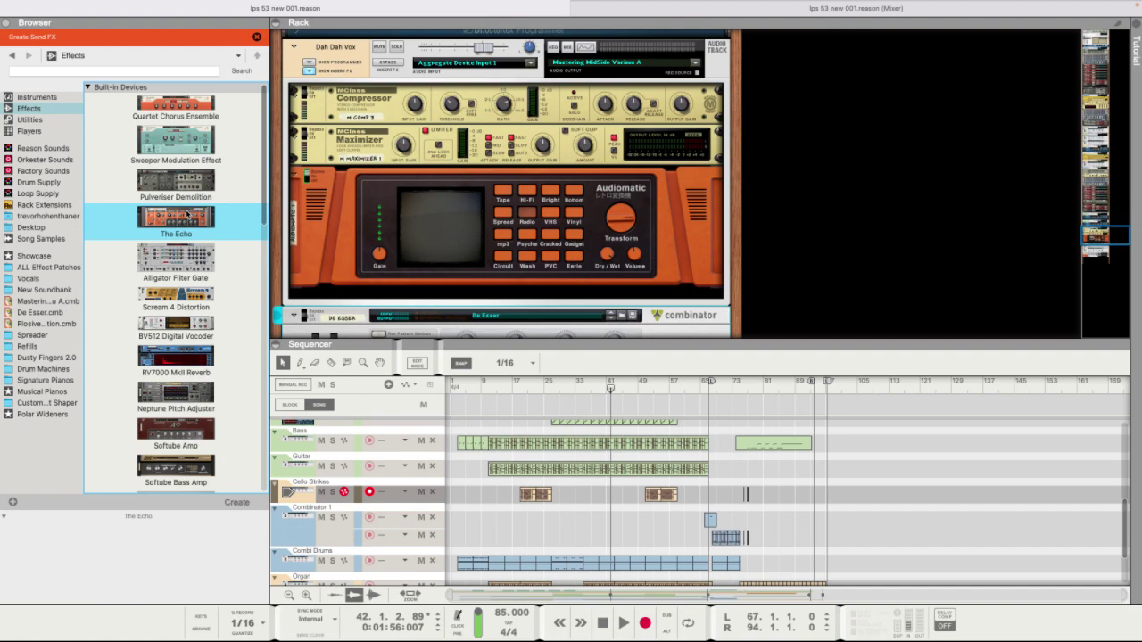
pyautogui.doubleClick(187, 214)
# Return to the mixer and enable send 2, The Echo, on the Vocals channel.
pyautogui.click(755, 22)
pyautogui.press('F5')
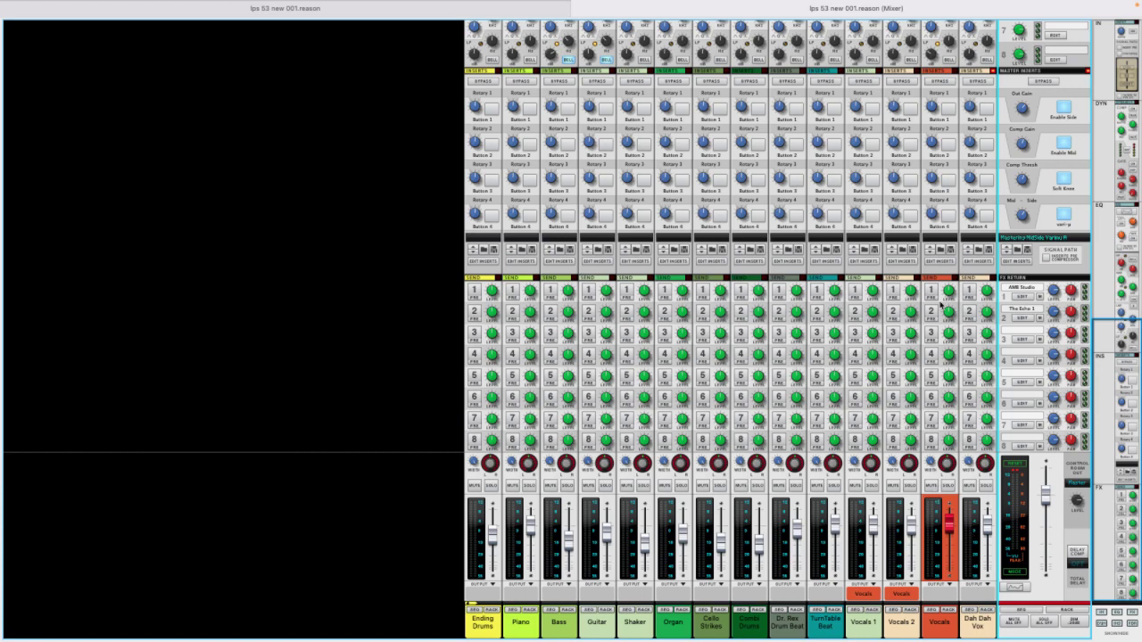
# Show The Echo in the rack and play the song from about bar 31.
pyautogui.click(558, 13)
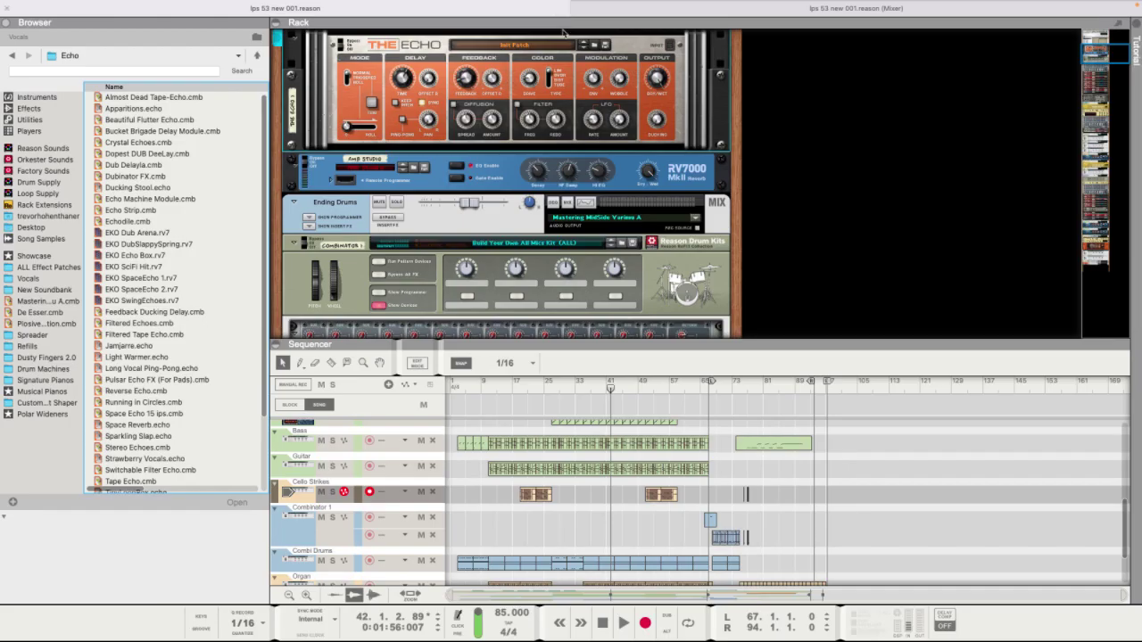
pyautogui.scroll(5, 567, 389)
pyautogui.click(571, 388)
pyautogui.press('space')
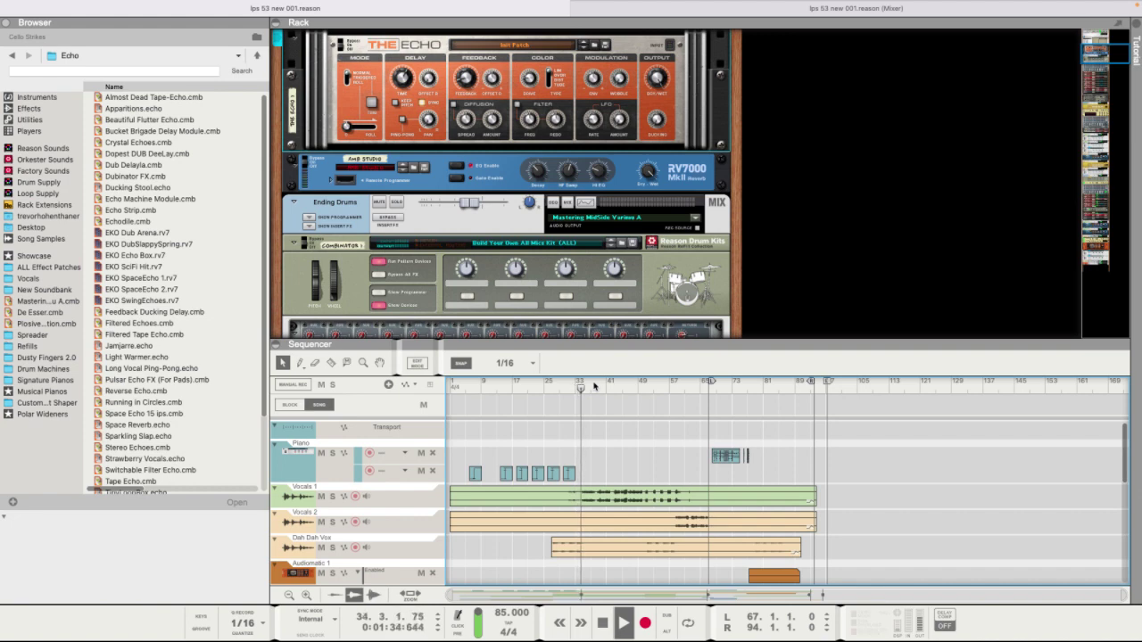
# Raise the input gain of the Vocals mix channel to 3.43 dB.
pyautogui.press('F5')
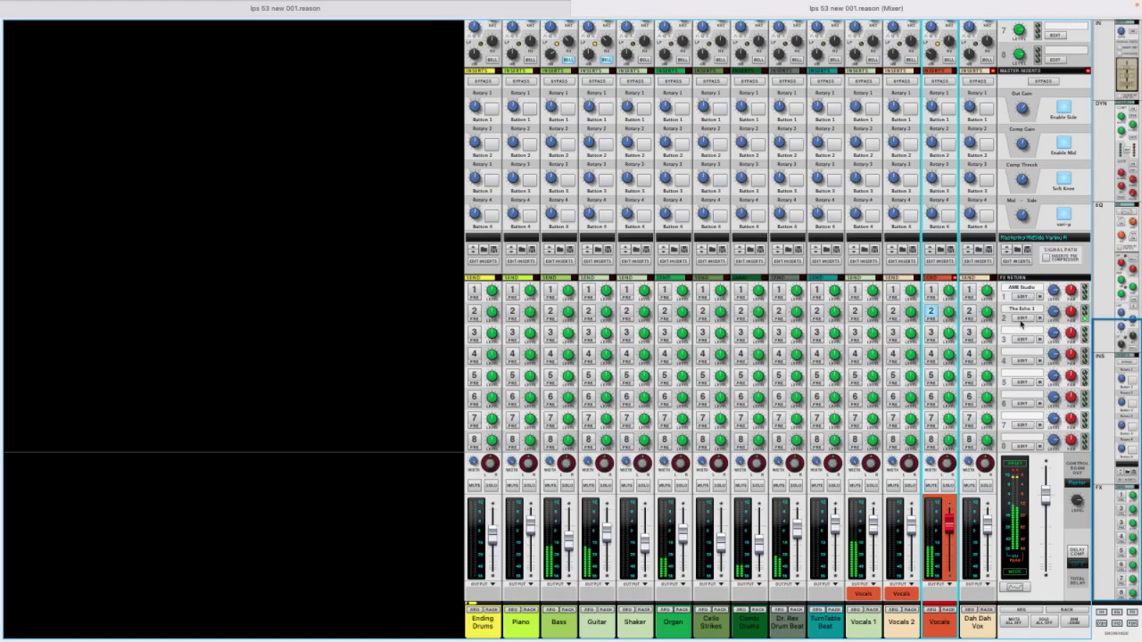
pyautogui.scroll(6, 951, 311)
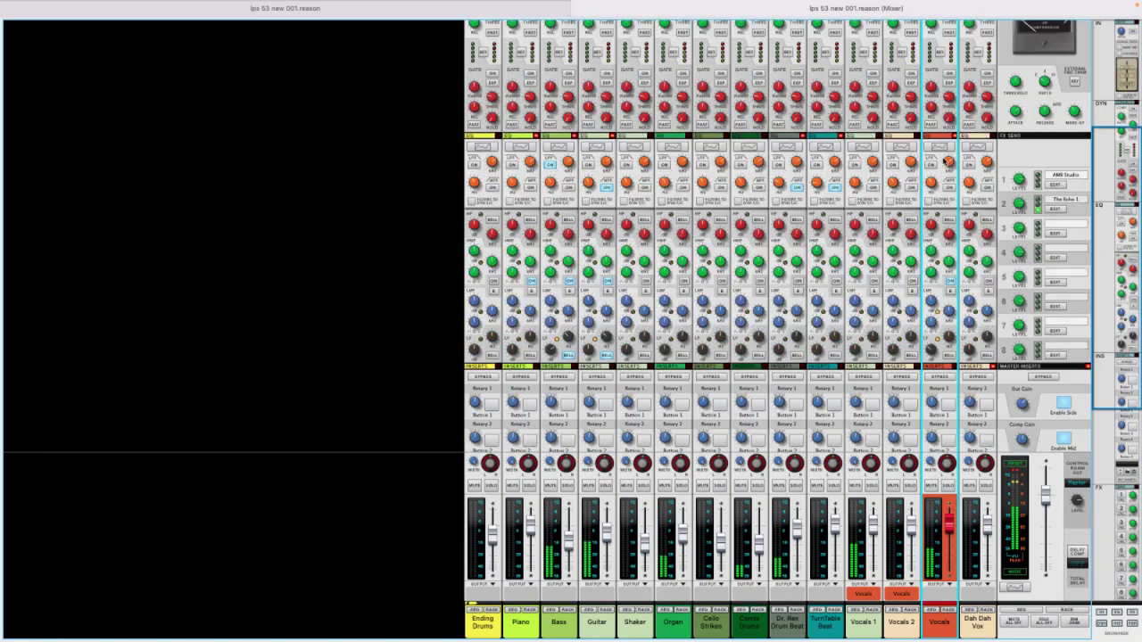
pyautogui.scroll(4, 944, 159)
pyautogui.moveTo(933, 38); pyautogui.dragTo(933, 29)
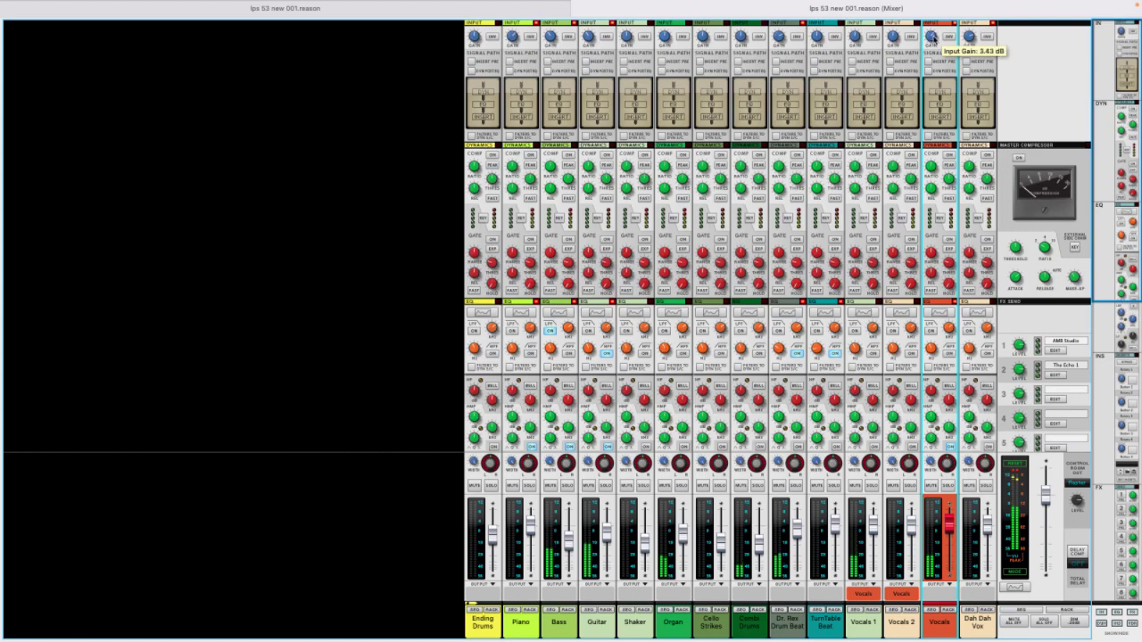
pyautogui.scroll(-8, 933, 35)
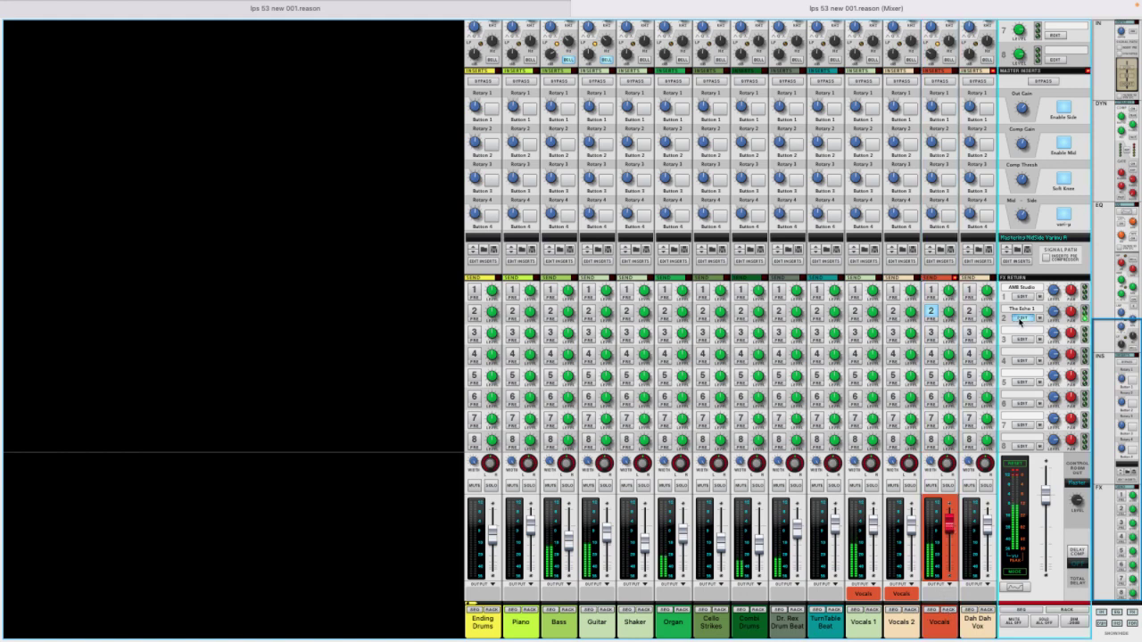
pyautogui.click(1021, 318)
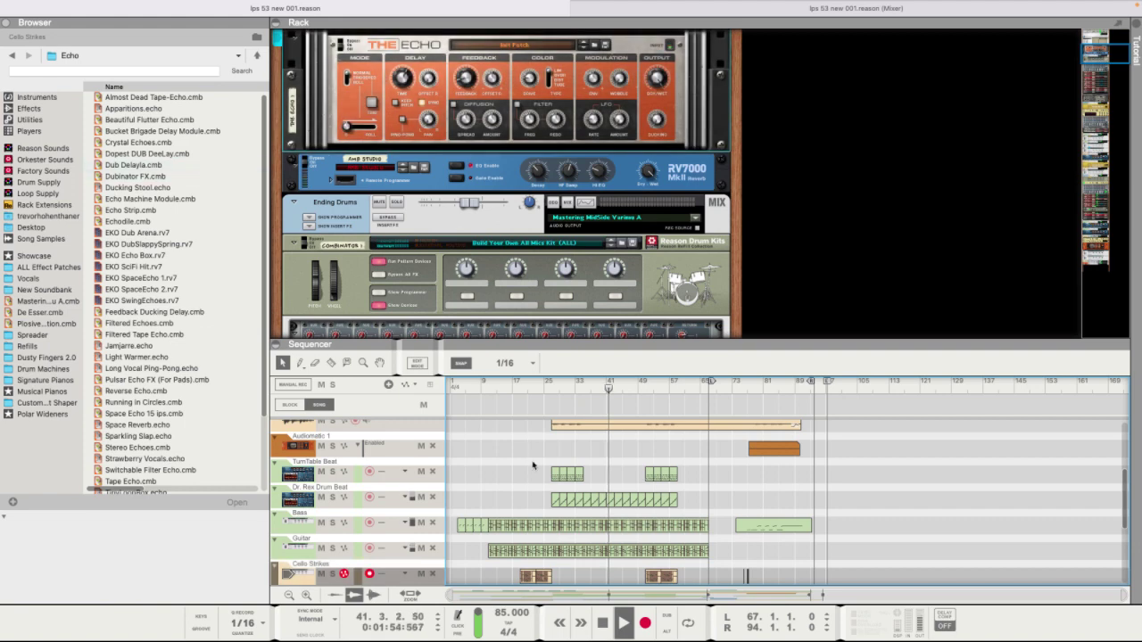
pyautogui.scroll(-3, 500, 497)
pyautogui.scroll(8, 499, 496)
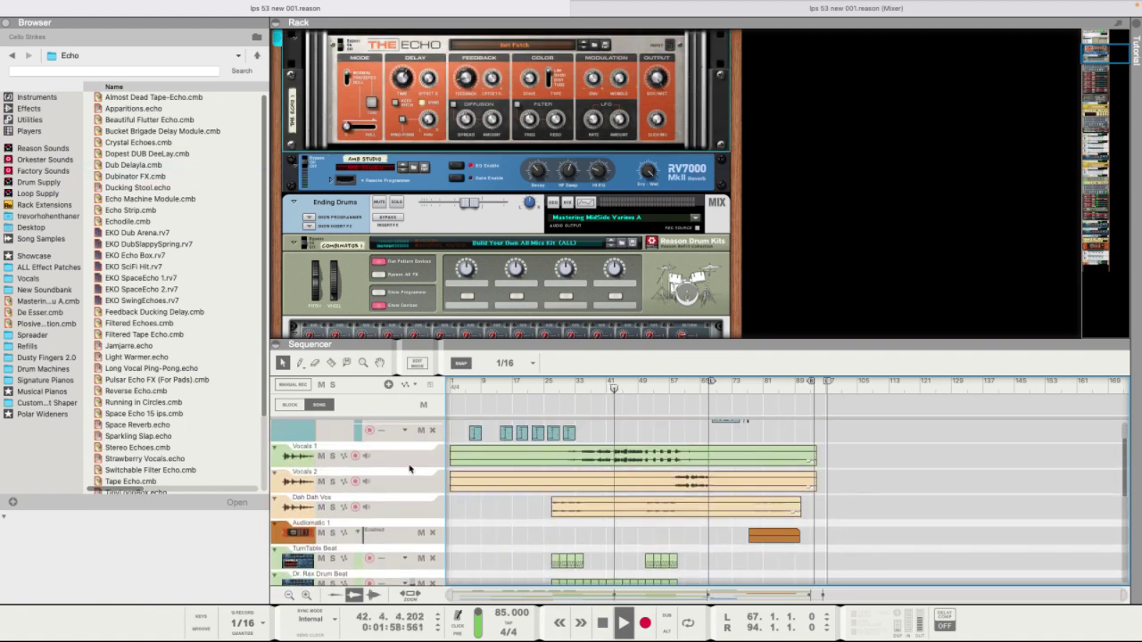
pyautogui.click(410, 464)
# Delete the De Esser and Plosive Protection Combinators above the Vocals 1 track in the rack.
pyautogui.scroll(4, 455, 211)
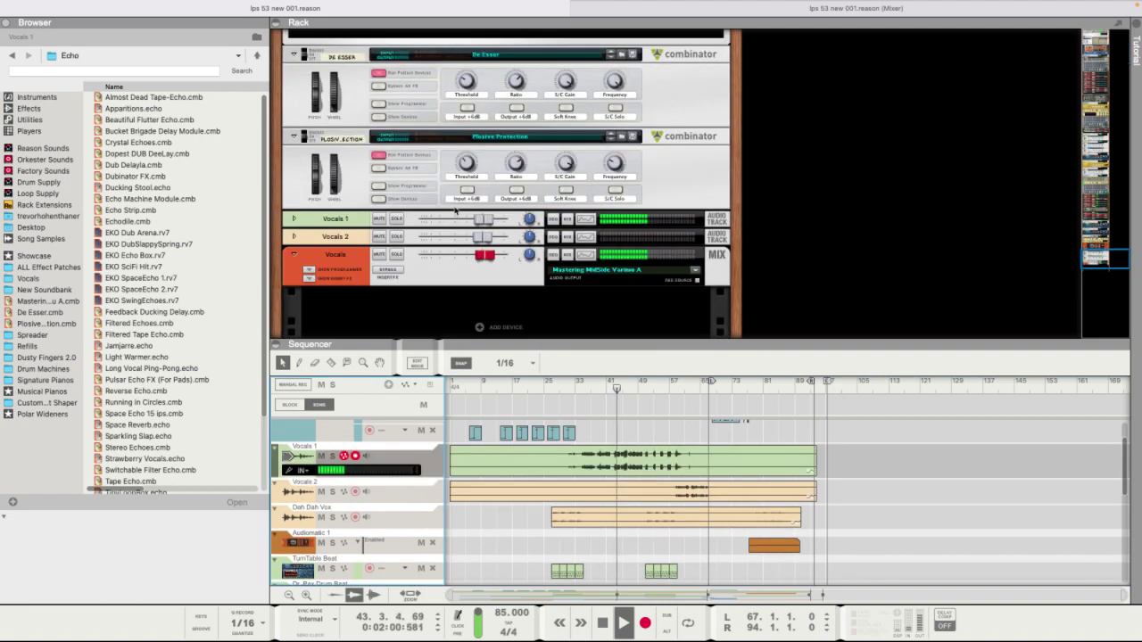
pyautogui.click(463, 117)
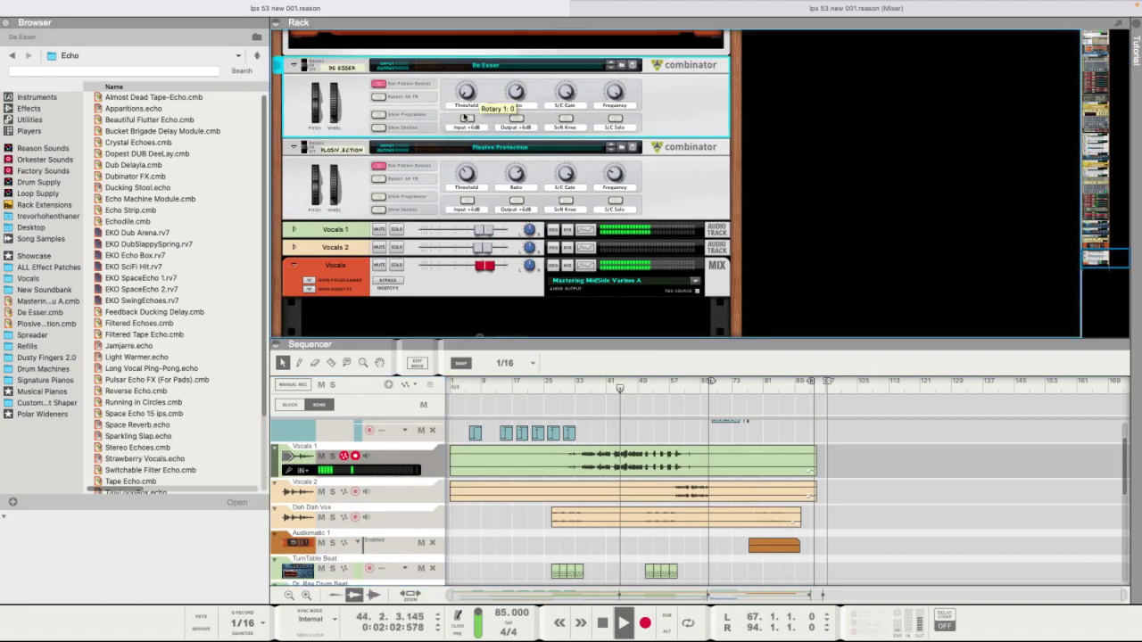
pyautogui.scroll(2, 463, 117)
pyautogui.press('Delete')
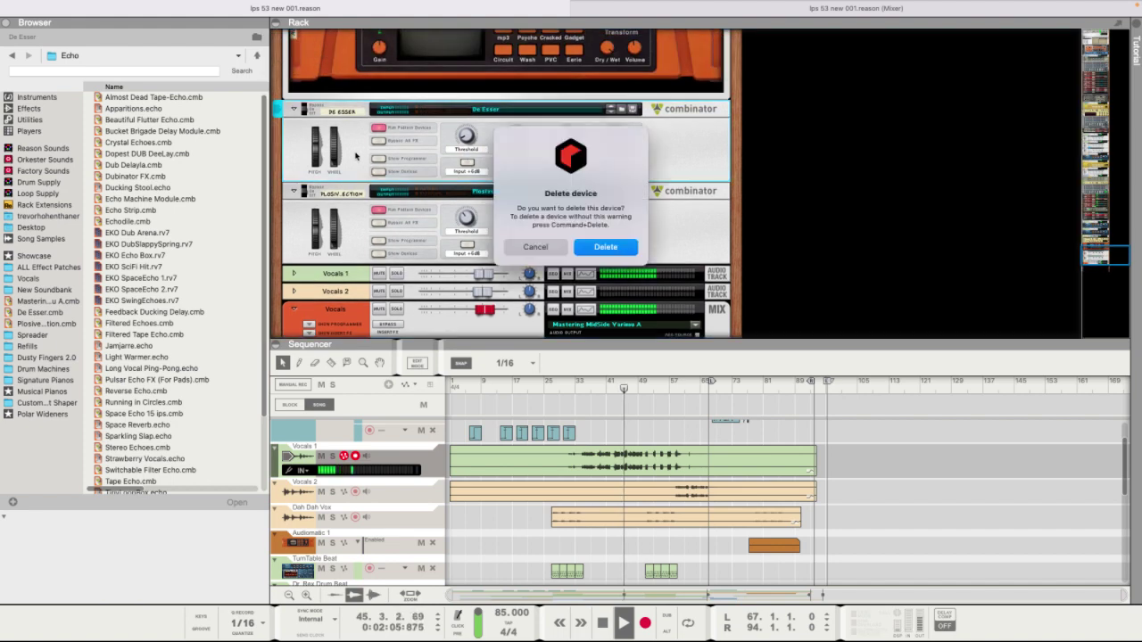
pyautogui.press('Return')
pyautogui.press('Delete')
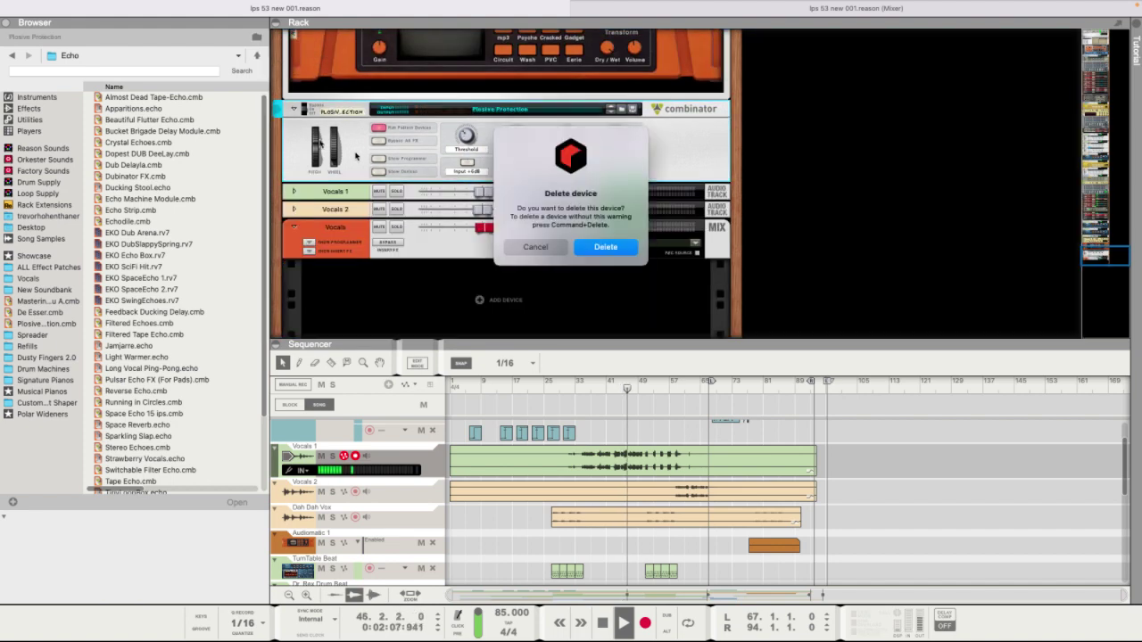
pyautogui.press('Return')
# Try to add the De Esser.cmb patch to the rack above the Vocals 1 track.
pyautogui.rightClick(288, 140)
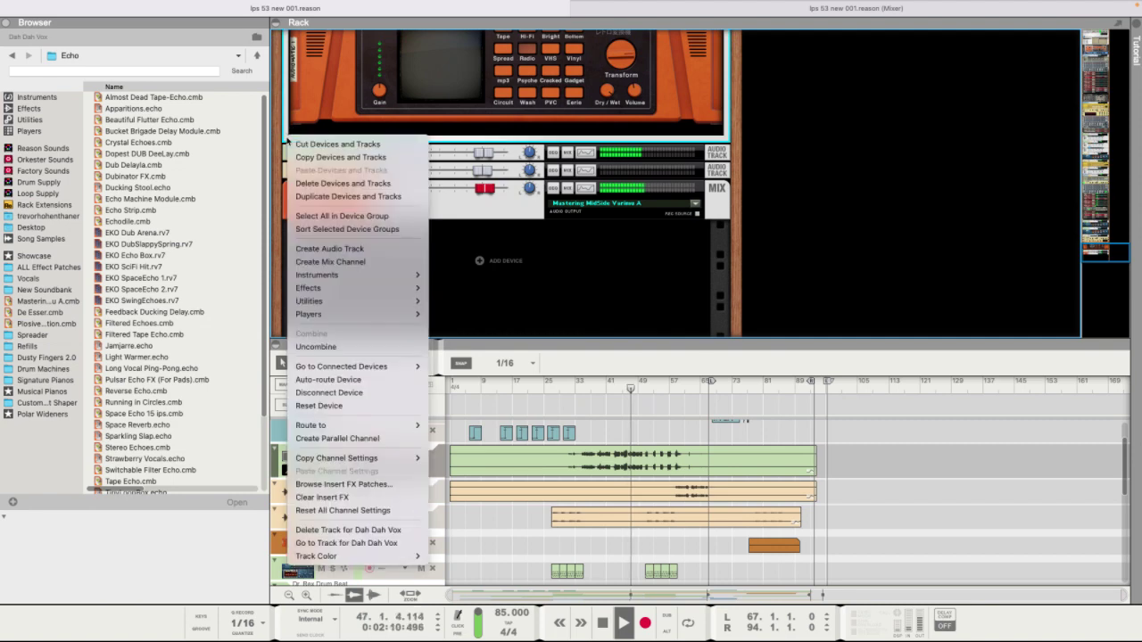
pyautogui.click(480, 304)
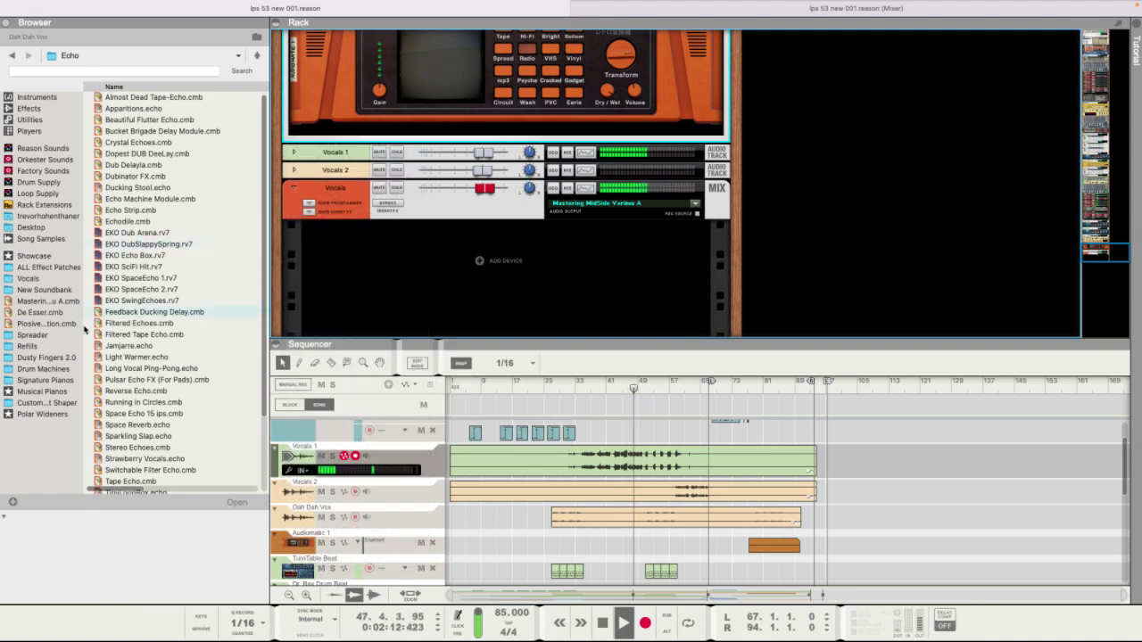
pyautogui.click(40, 313)
pyautogui.moveTo(127, 142); pyautogui.dragTo(298, 148)
pyautogui.click(278, 167)
pyautogui.press('Delete')
pyautogui.press('Return')
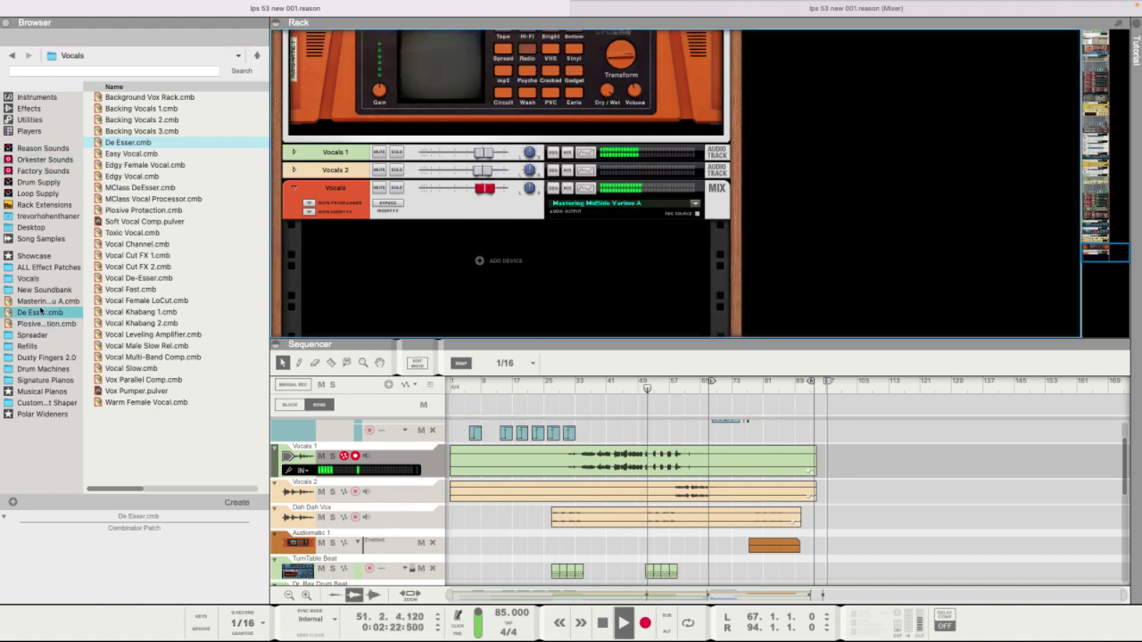
# Load the De Esser.cmb patch between the Audiomatic and the Vocals 1 track, and delete the resulting Combinator.
pyautogui.moveTo(40, 313)
pyautogui.mouseDown()
pyautogui.moveTo(230, 158)
pyautogui.moveTo(287, 145)
pyautogui.mouseUp()
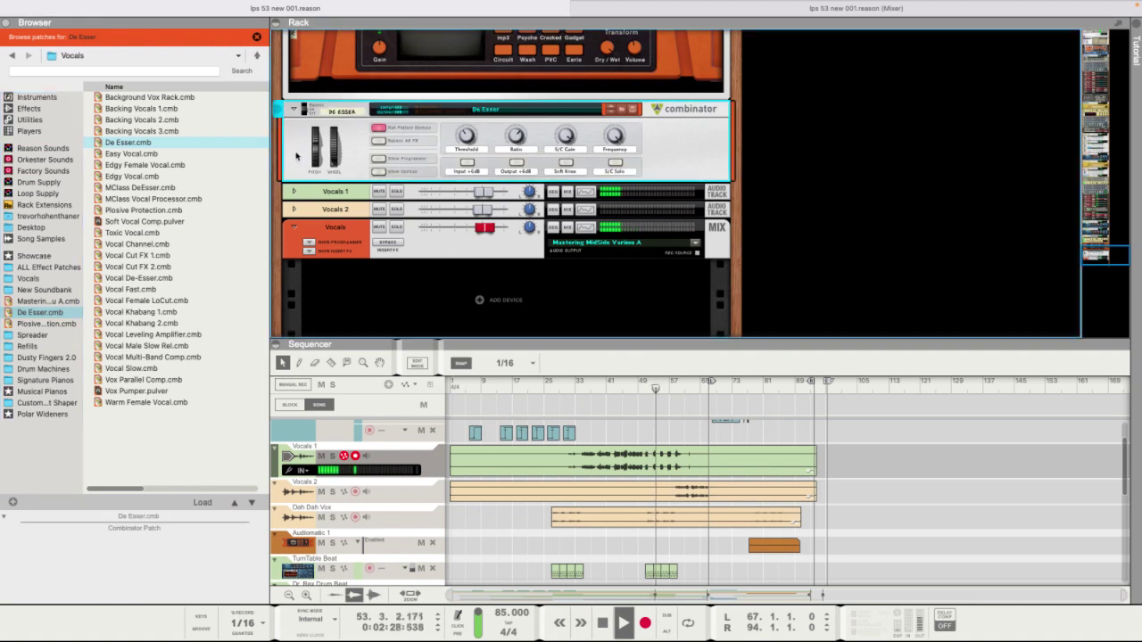
pyautogui.press('BackSpace')
pyautogui.press('Return')
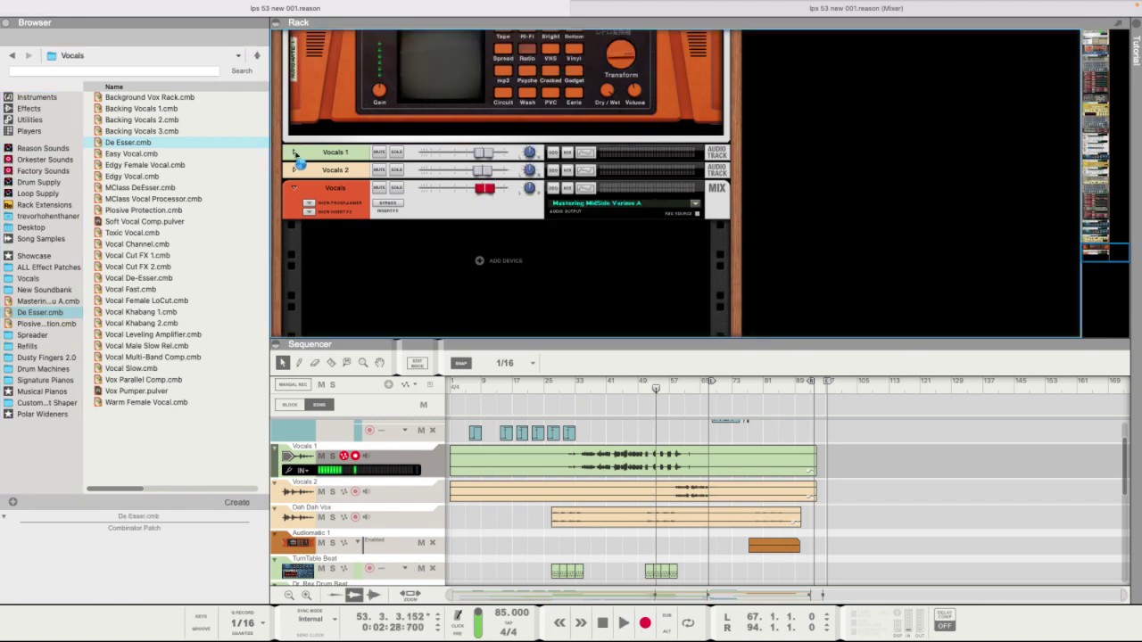
# Place the De Esser Combinator above the Vocals 1 track again and play the song from about bar 34.
pyautogui.click(296, 154)
pyautogui.press('F5')
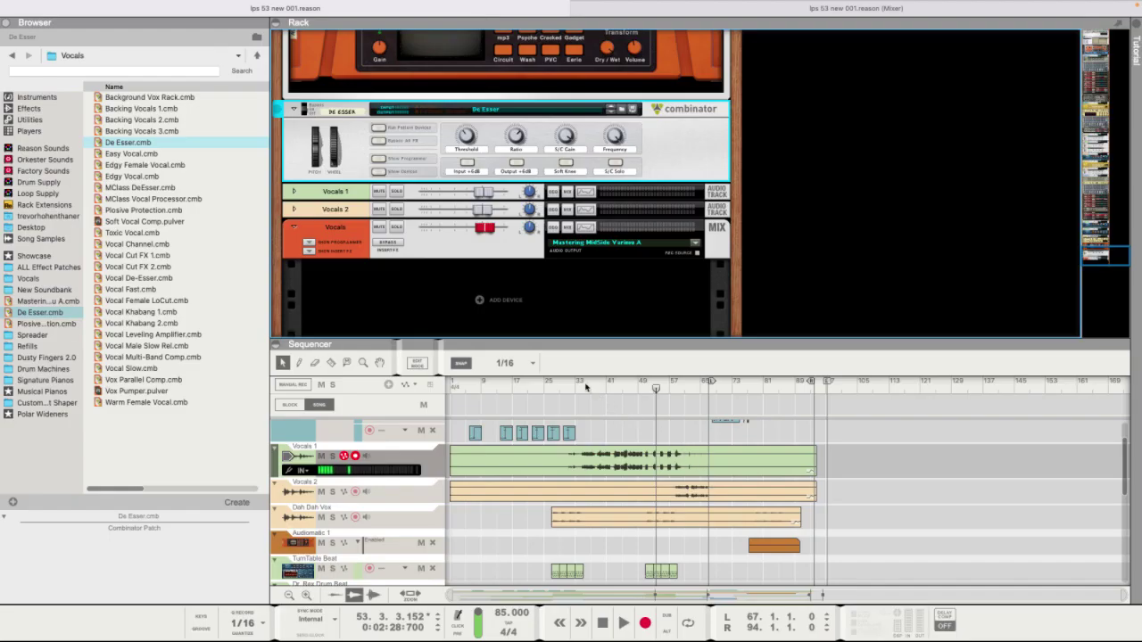
pyautogui.click(584, 386)
pyautogui.press('space')
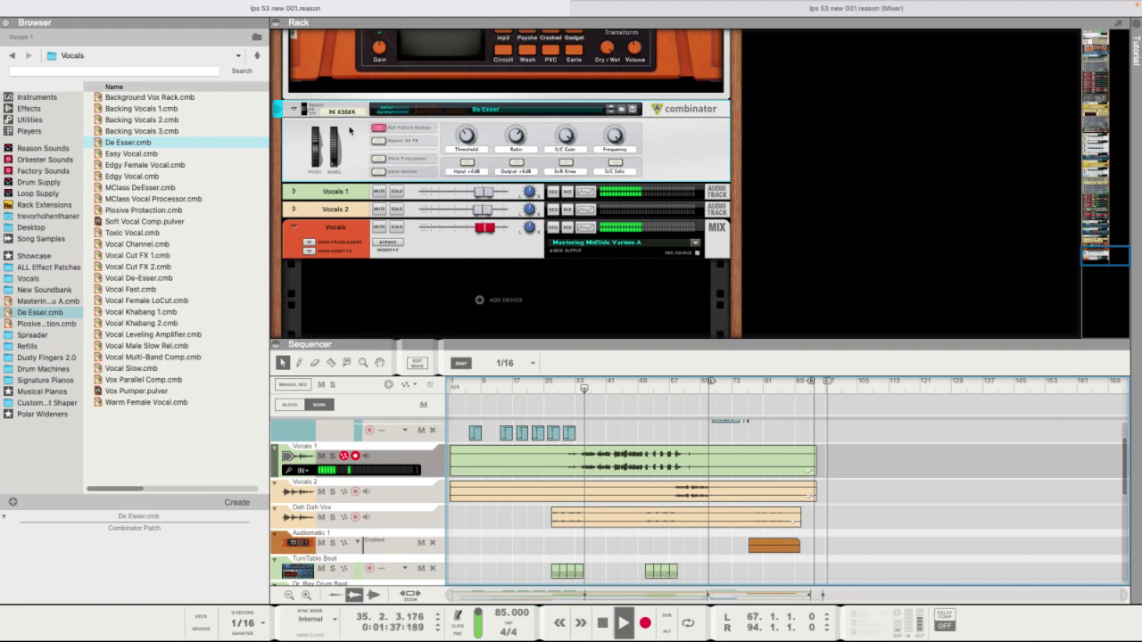
# Delete the De Esser Combinator placed above the Vocals 1 track.
pyautogui.scroll(3, 349, 132)
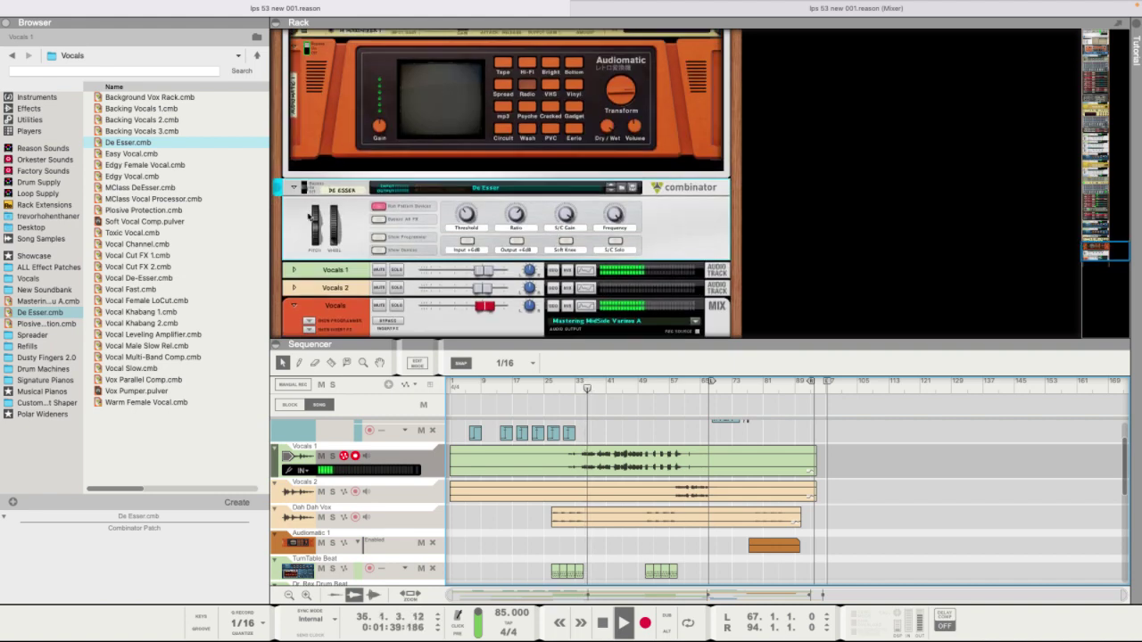
pyautogui.press('Delete')
pyautogui.press('Return')
pyautogui.scroll(3, 348, 282)
pyautogui.scroll(3, 348, 283)
pyautogui.scroll(-6, 347, 283)
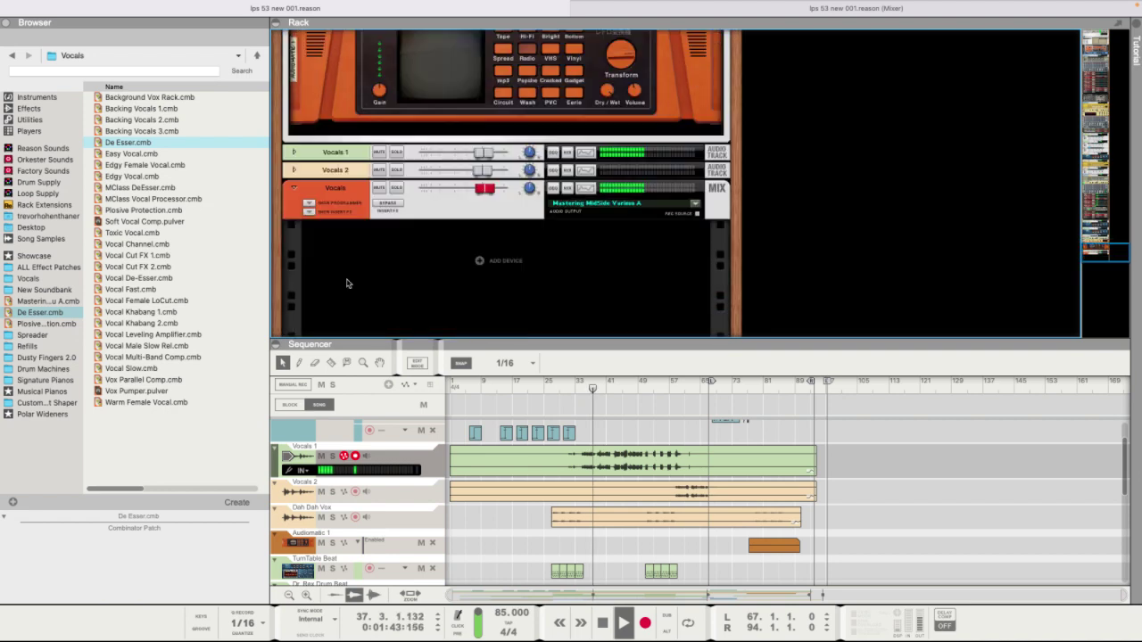
# Add the De Esser.cmb and Plosive Protection.cmb patches to the rack directly below the Vocals mix channel.
pyautogui.click(312, 219)
pyautogui.click(42, 311)
pyautogui.moveTo(42, 310)
pyautogui.mouseDown()
pyautogui.moveTo(286, 219)
pyautogui.moveTo(299, 241)
pyautogui.mouseUp()
pyautogui.moveTo(49, 325); pyautogui.dragTo(470, 236)
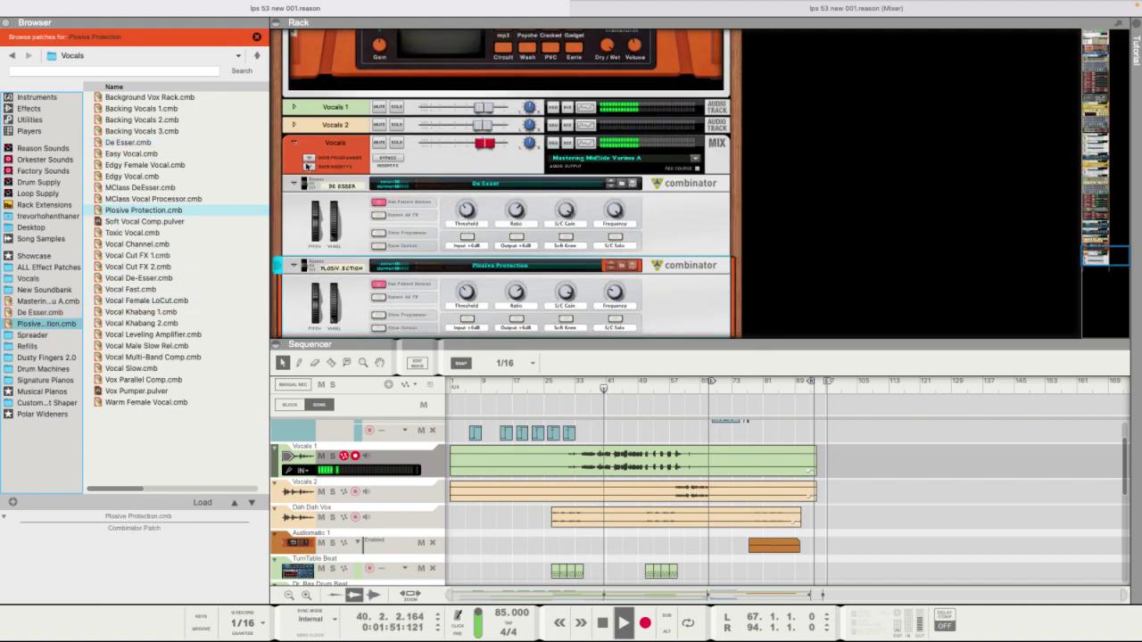
# Show the Vocals mix channel's insert effects area and add an MClass Compressor to it.
pyautogui.click(307, 166)
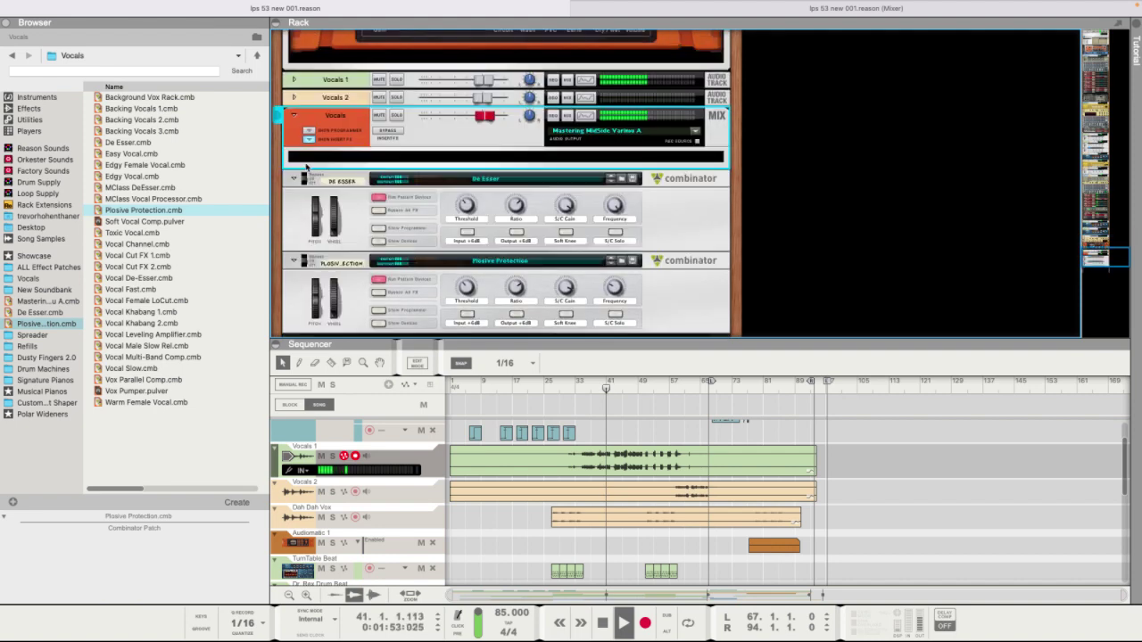
pyautogui.rightClick(367, 155)
pyautogui.moveTo(410, 304)
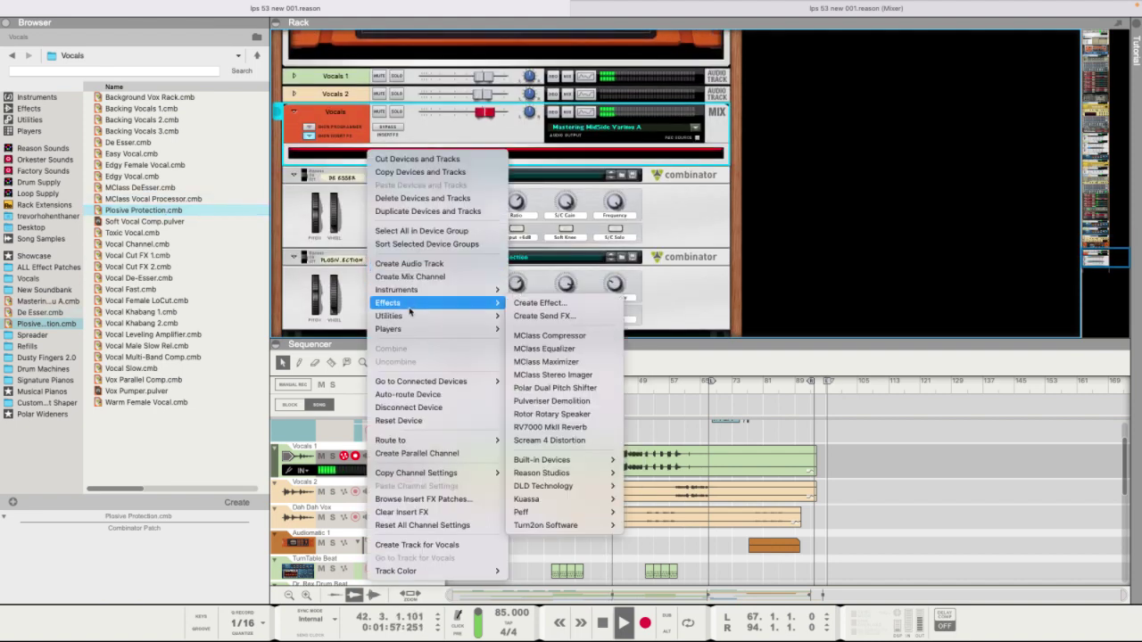
pyautogui.click(570, 338)
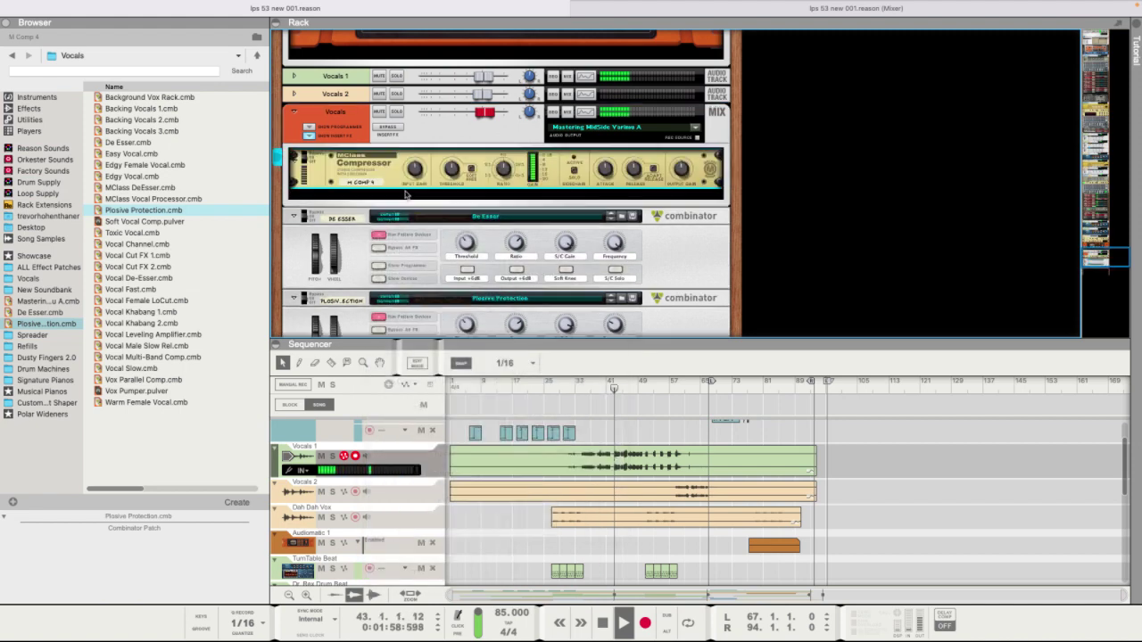
# Add an MClass Maximizer below the MClass Compressor in the Vocals channel's insert effects.
pyautogui.rightClick(409, 194)
pyautogui.moveTo(486, 342)
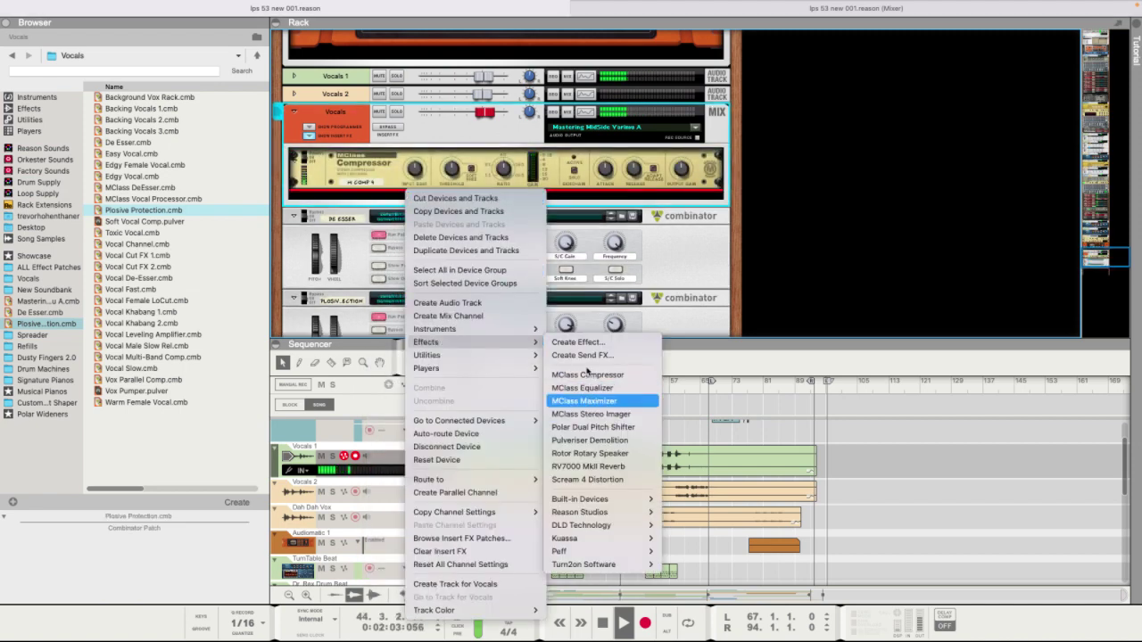
pyautogui.click(585, 401)
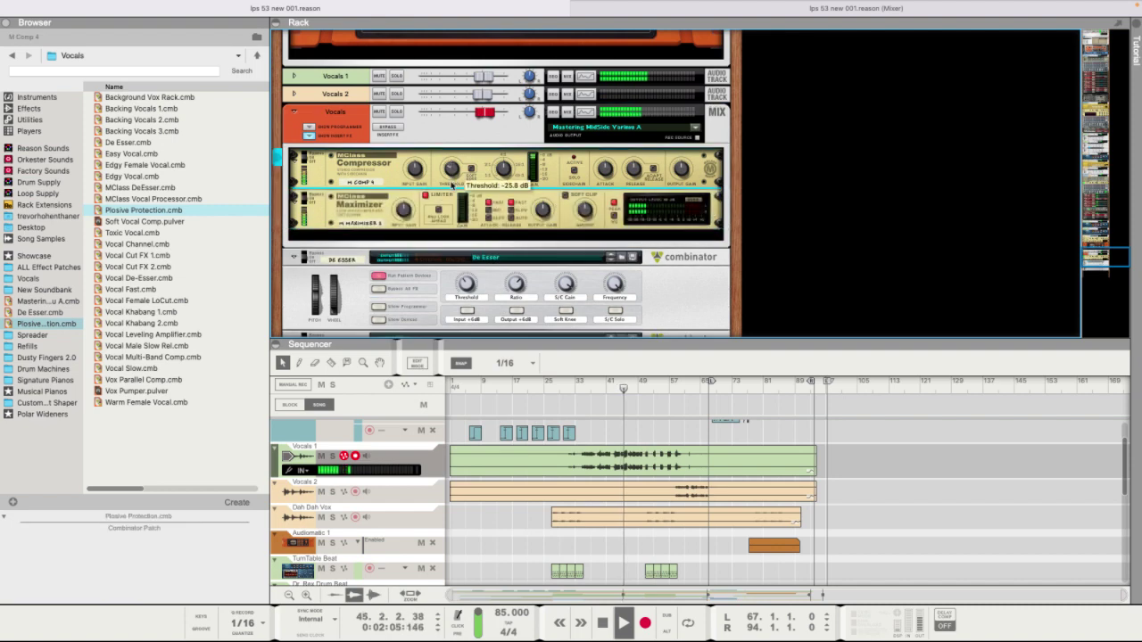
# Set the Vocals insert compressor to a threshold of about -25.8 dB, a ratio of 8.72:1 and an input gain of 5.2 dB.
pyautogui.moveTo(504, 170)
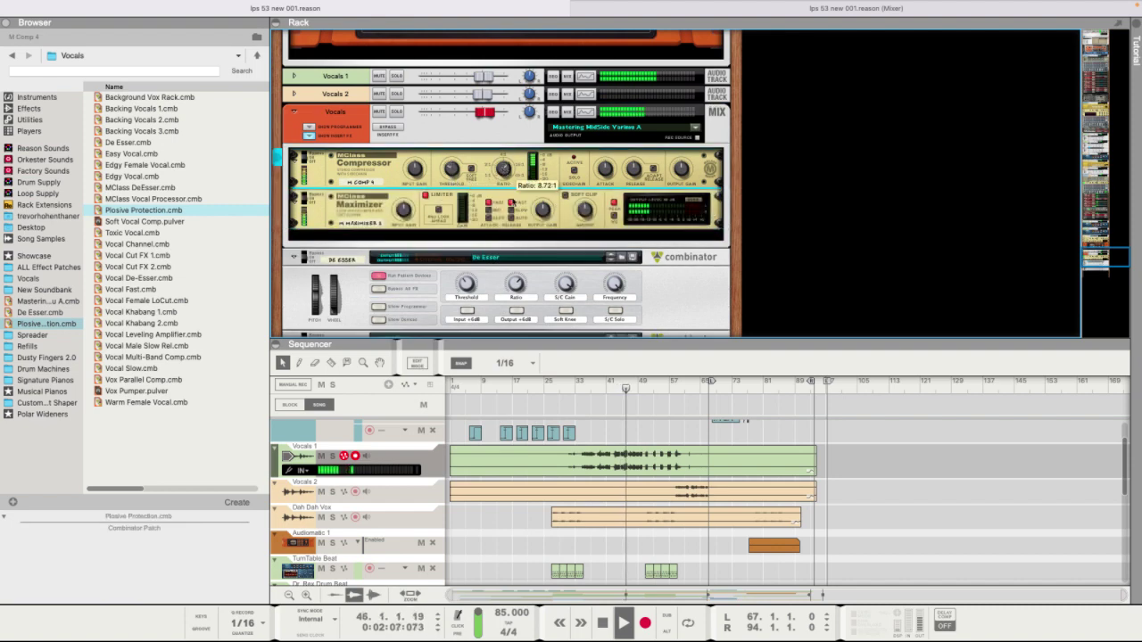
pyautogui.moveTo(416, 168)
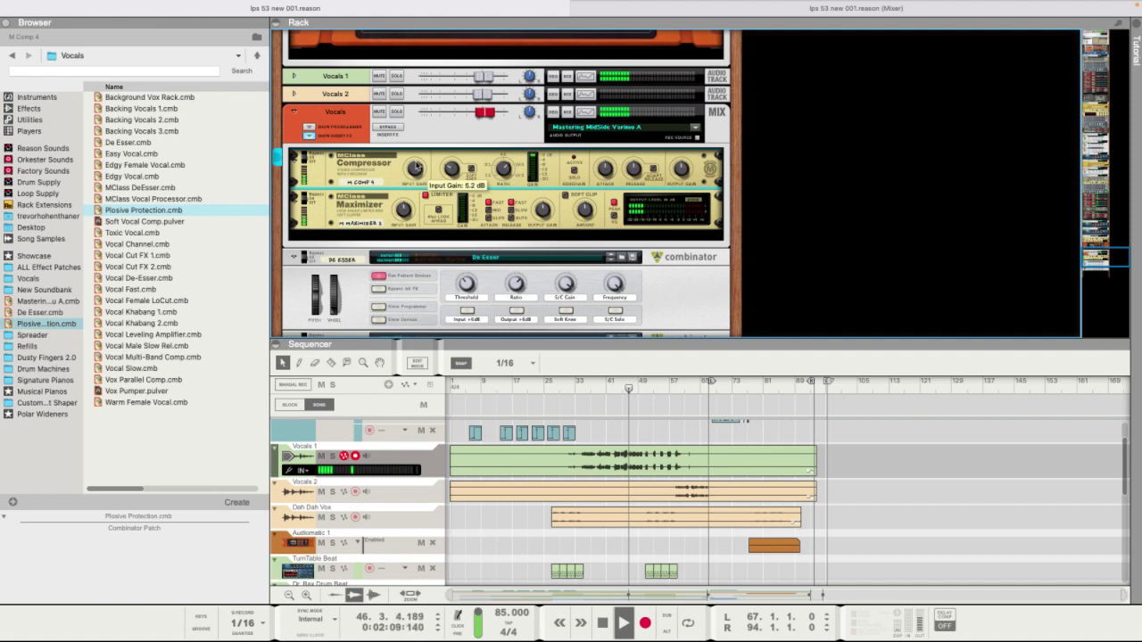
pyautogui.moveTo(683, 164)
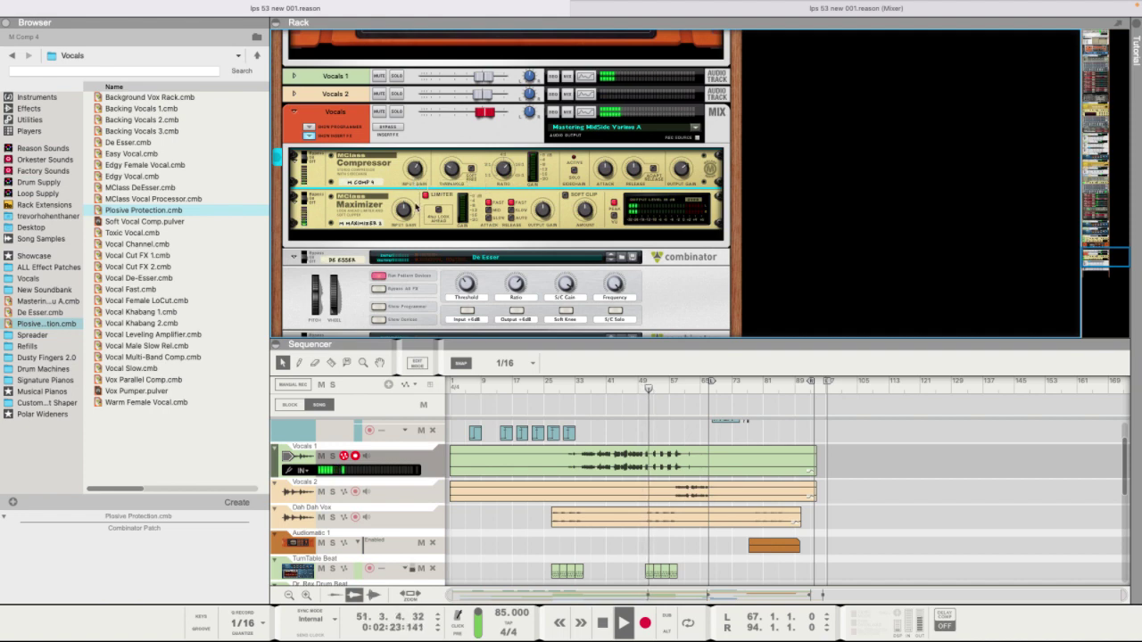
# Locate the Dr. Rex Drum Beat channel's device in the rack and add a Pulveriser Demolition effect to it.
pyautogui.press('F5')
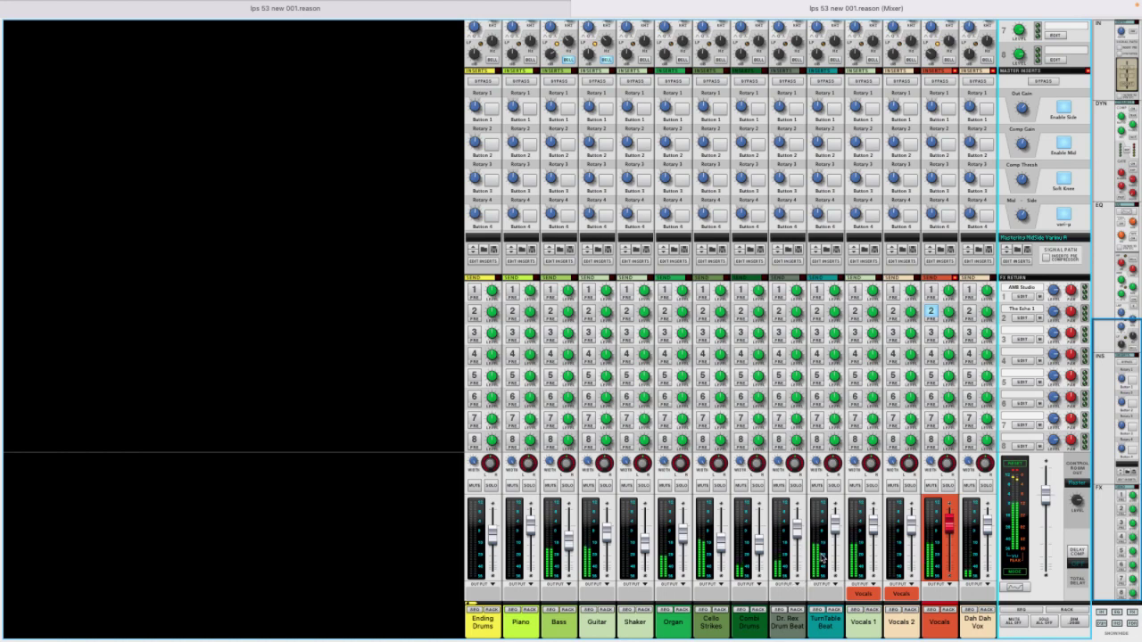
pyautogui.click(797, 499)
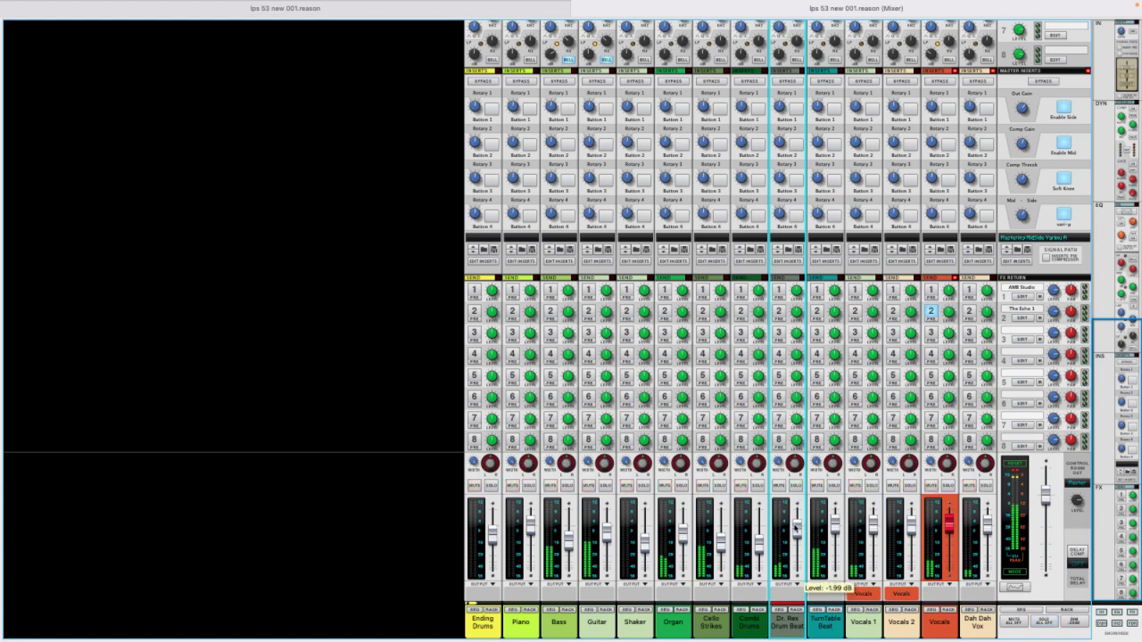
pyautogui.scroll(10, 803, 535)
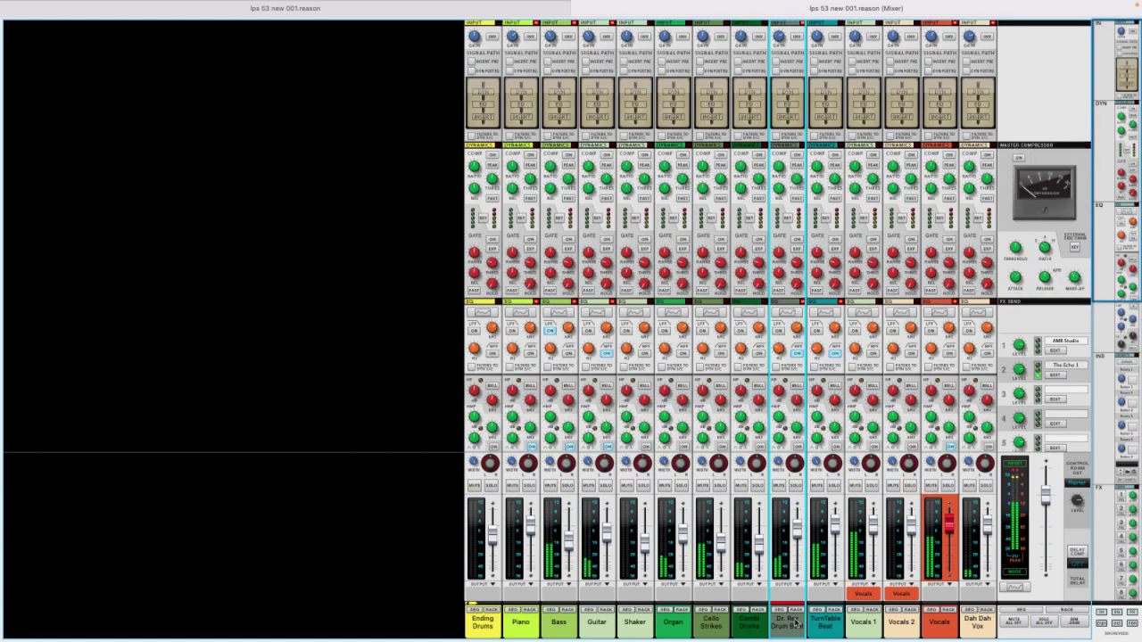
pyautogui.click(796, 610)
pyautogui.rightClick(393, 100)
pyautogui.moveTo(482, 251)
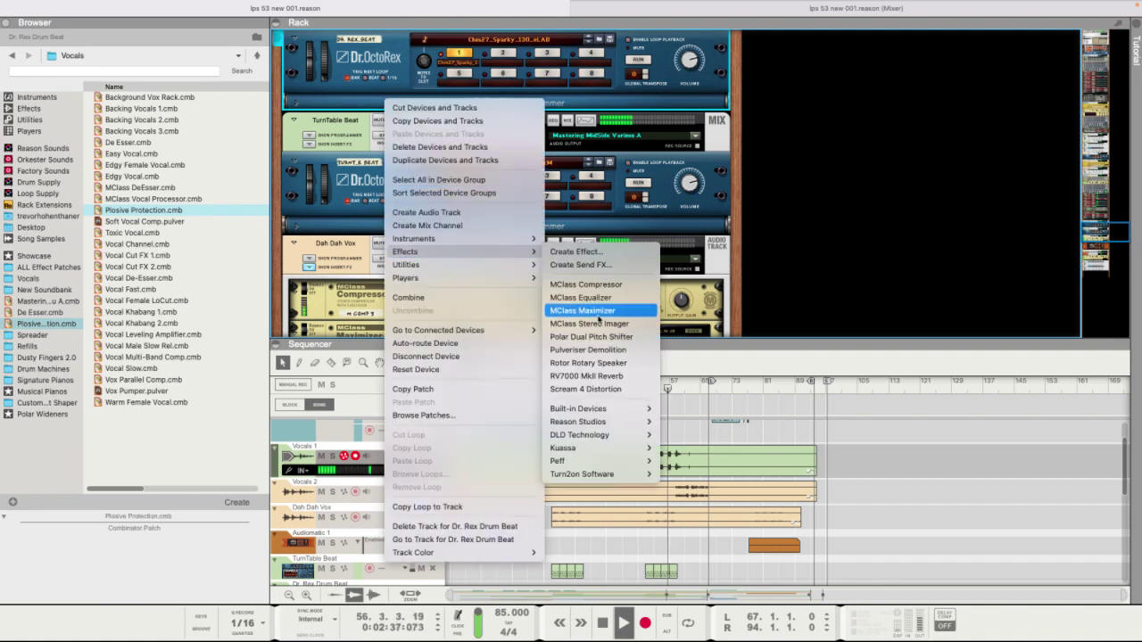
pyautogui.click(596, 349)
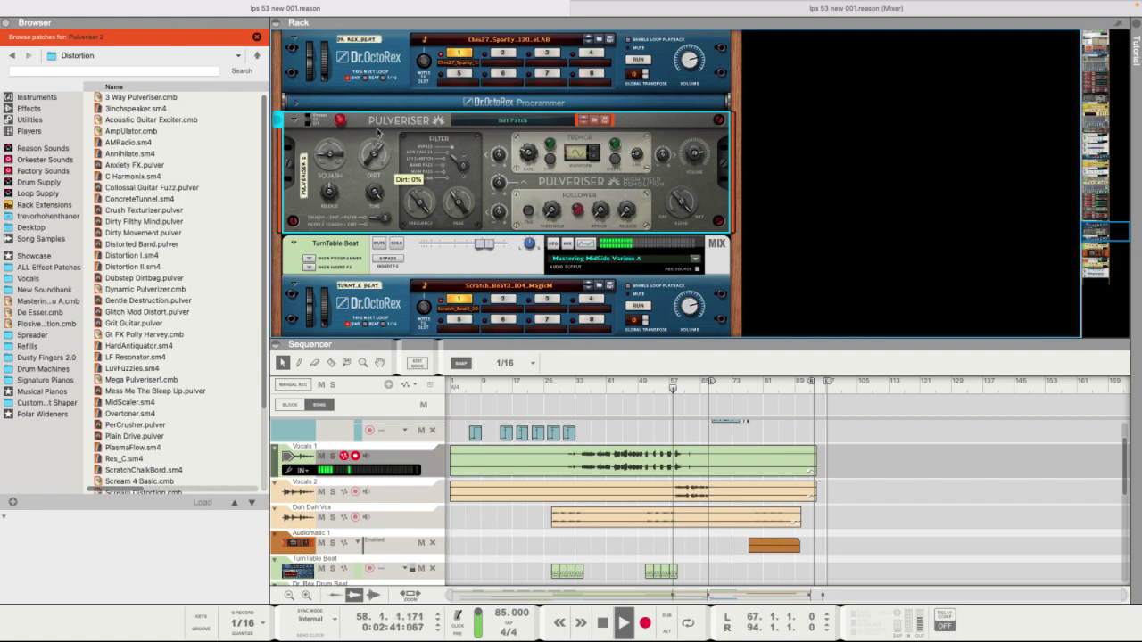
# Try the Dirt control on the drum beat's Pulveriser and play the song from about bar 51.
pyautogui.moveTo(377, 133); pyautogui.dragTo(377, 134)
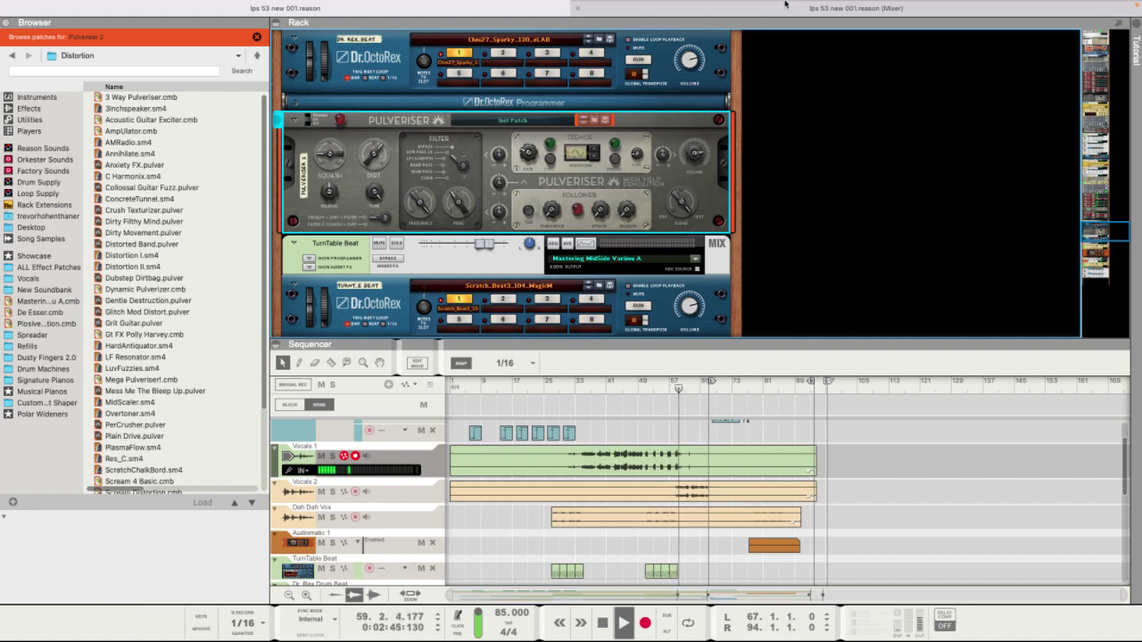
pyautogui.click(778, 14)
pyautogui.click(540, 9)
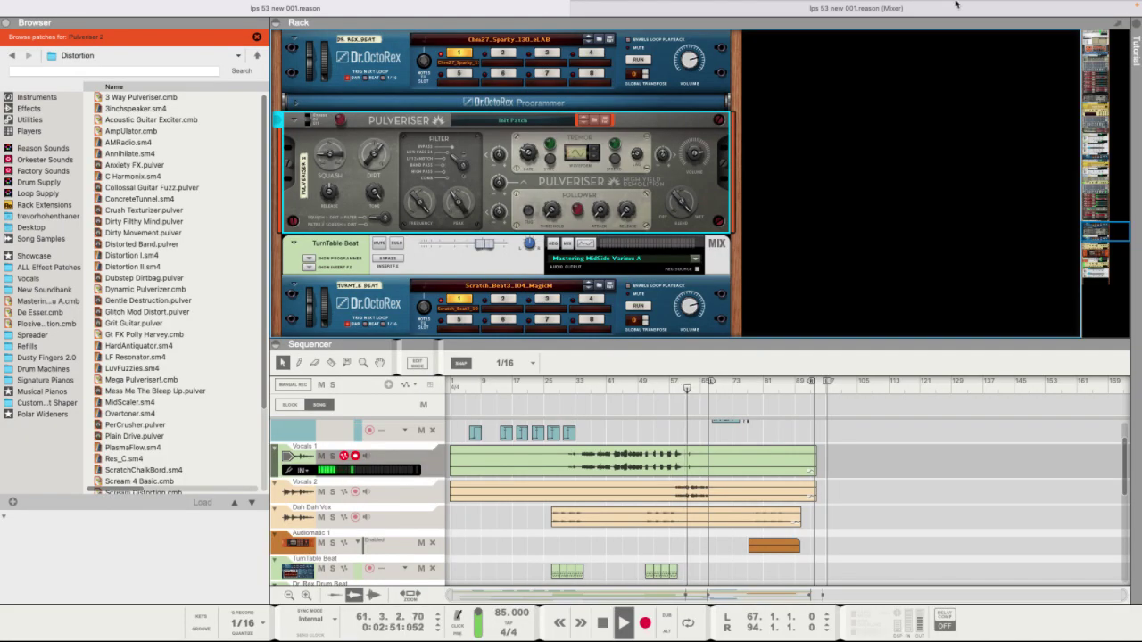
pyautogui.click(577, 386)
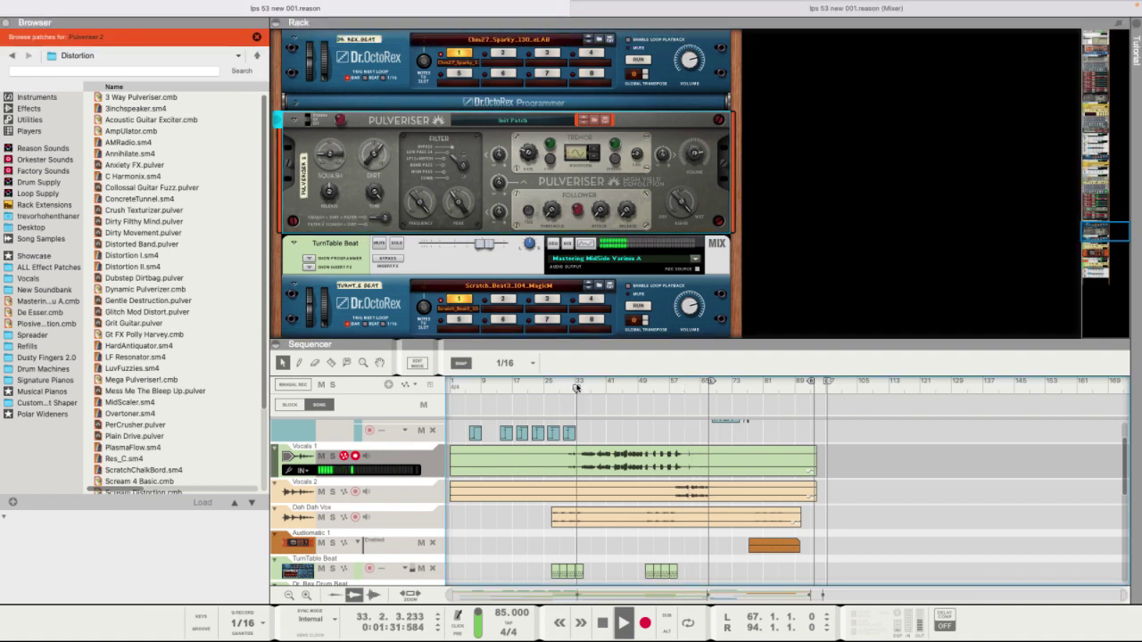
pyautogui.click(646, 388)
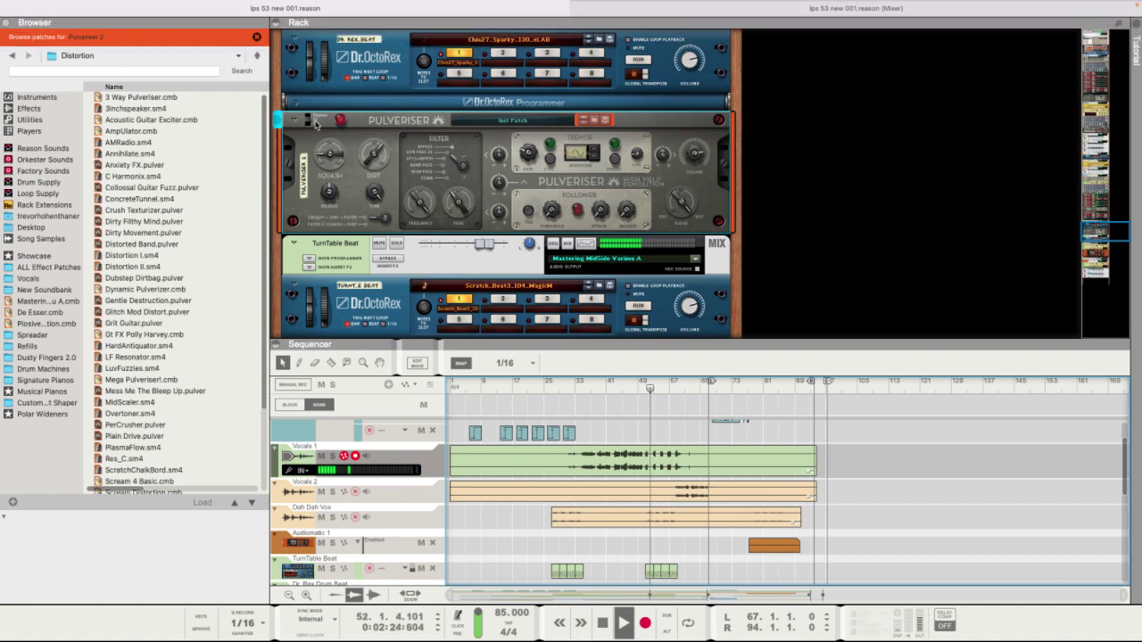
# Add an MClass Compressor below the drum beat's Pulveriser and expand the Dr. OctoRex programmer above it.
pyautogui.rightClick(304, 227)
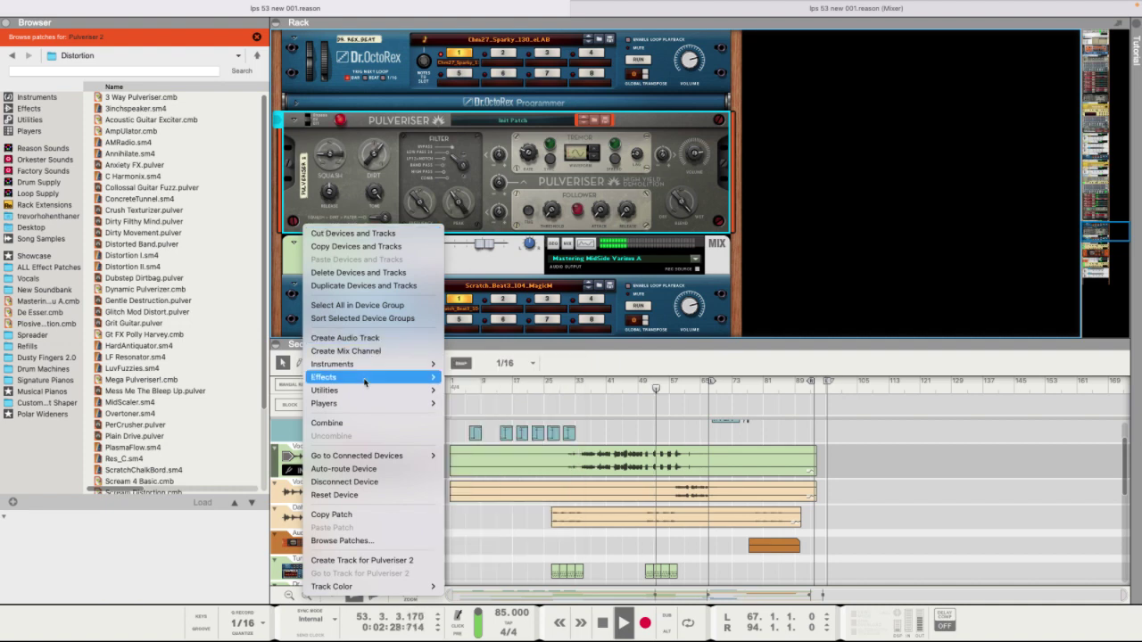
pyautogui.moveTo(366, 377)
pyautogui.click(507, 410)
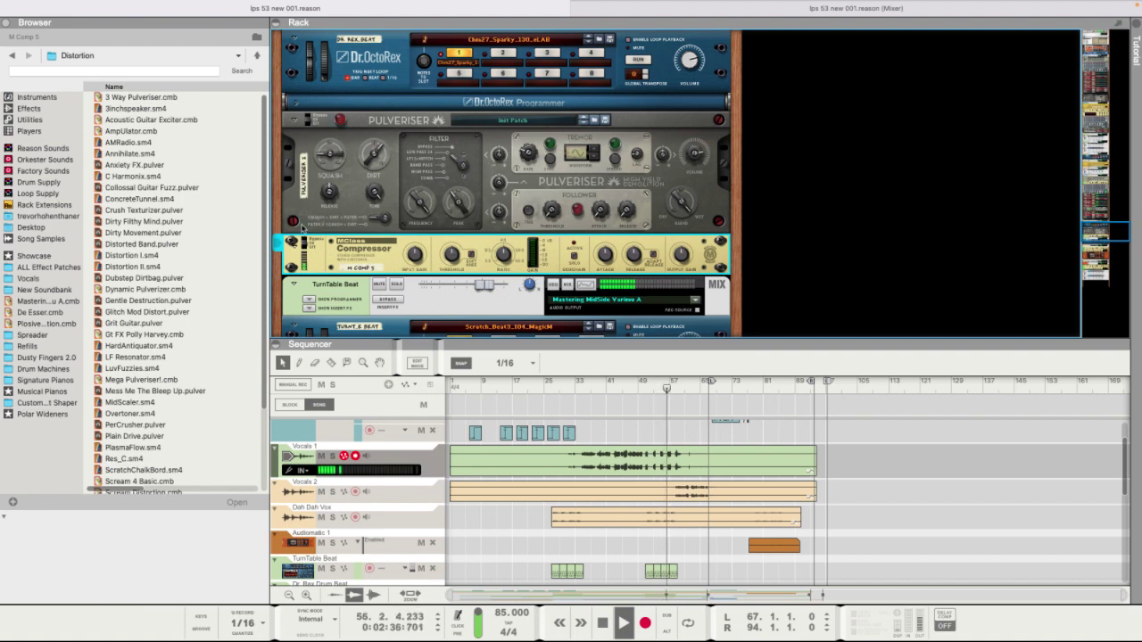
pyautogui.click(302, 228)
pyautogui.click(296, 106)
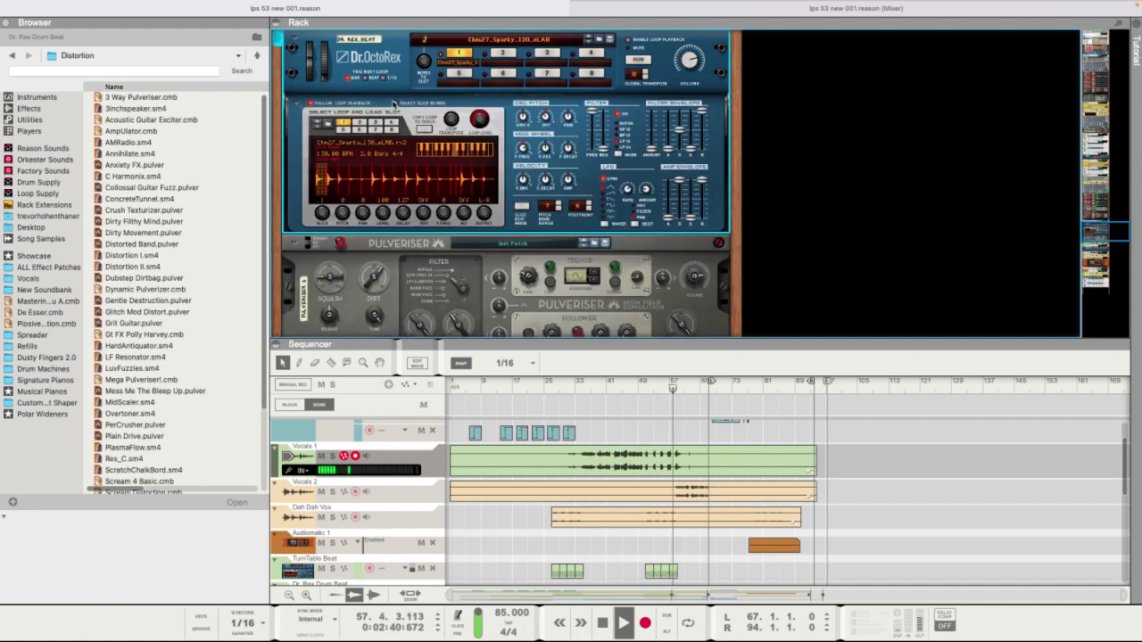
# Replay the song from about bar 50 and solo the Dr. Rex Drum Beat channel in the mixer.
pyautogui.click(579, 7)
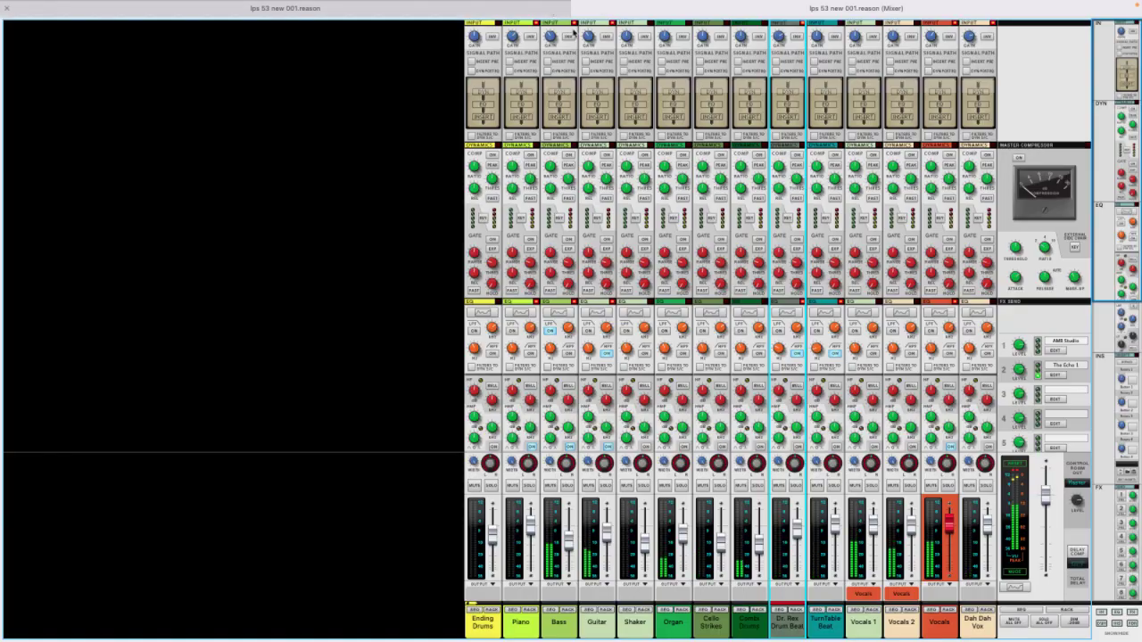
pyautogui.press('super+grave')
pyautogui.click(684, 399)
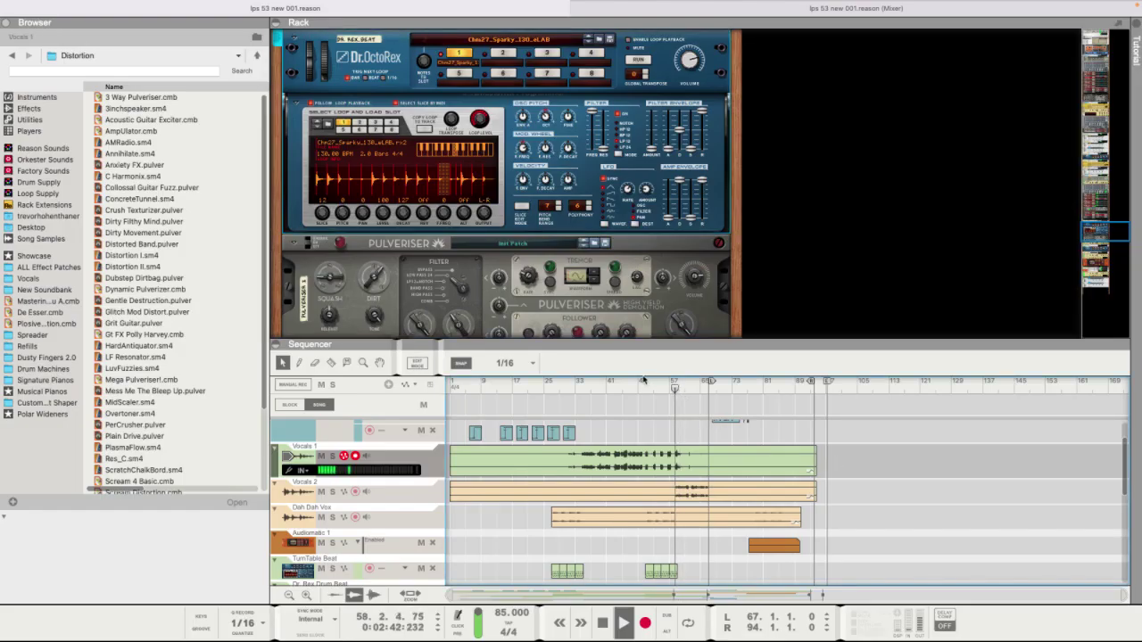
pyautogui.click(642, 390)
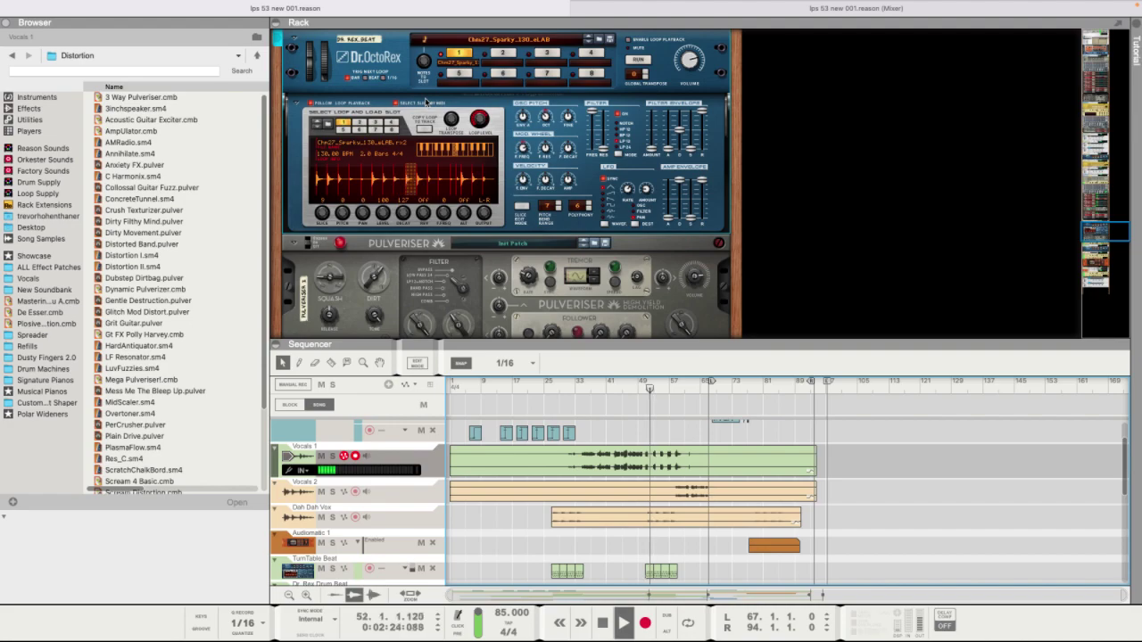
pyautogui.click(616, 18)
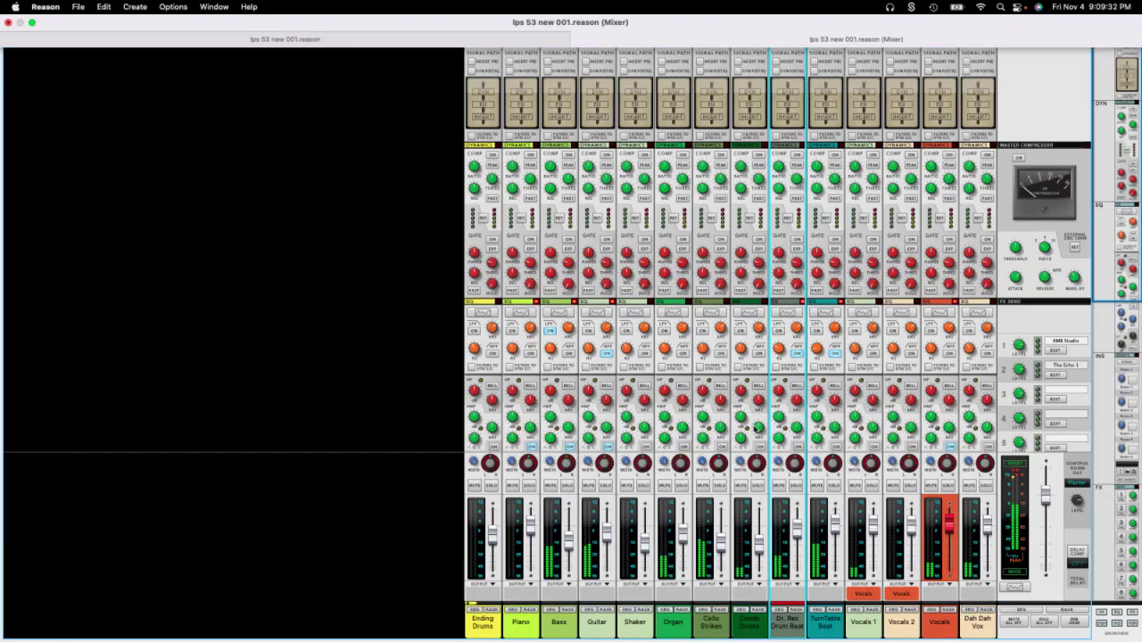
pyautogui.click(532, 16)
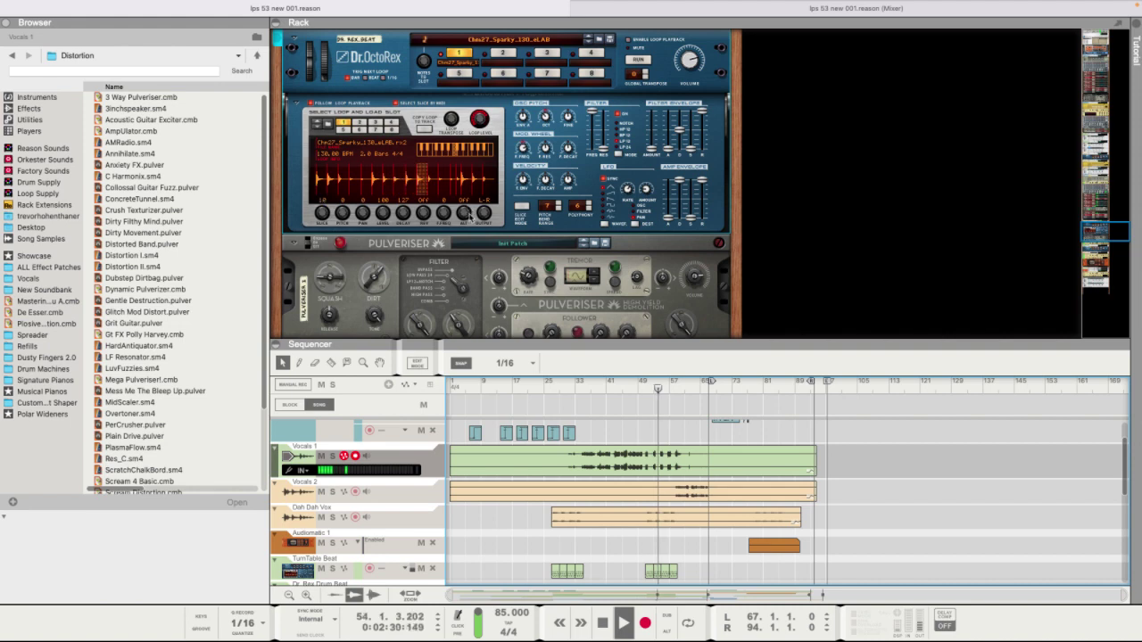
# Set the attack of the drum beat's MClass Compressor to 77 ms and replay from about bar 51.
pyautogui.scroll(-3, 415, 260)
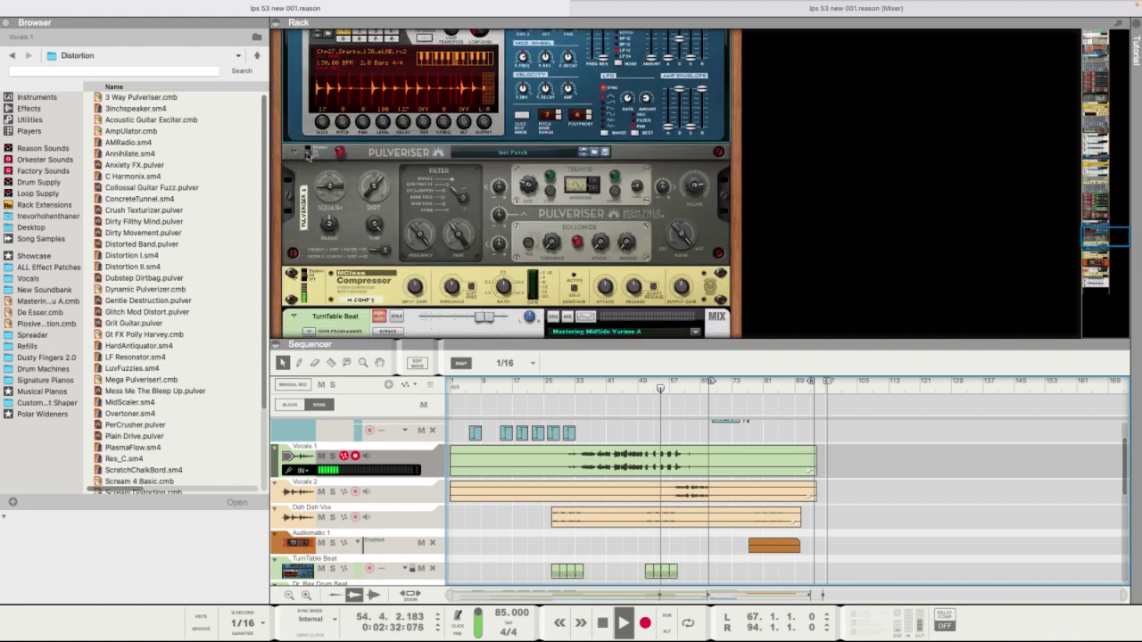
pyautogui.click(496, 292)
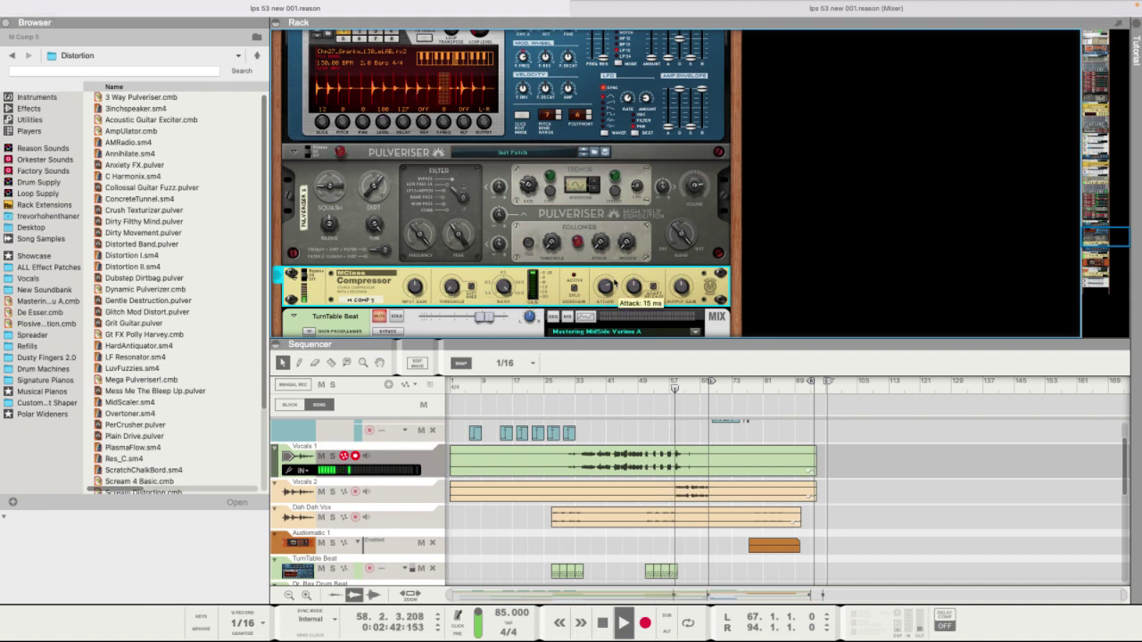
pyautogui.scroll(2, 616, 279)
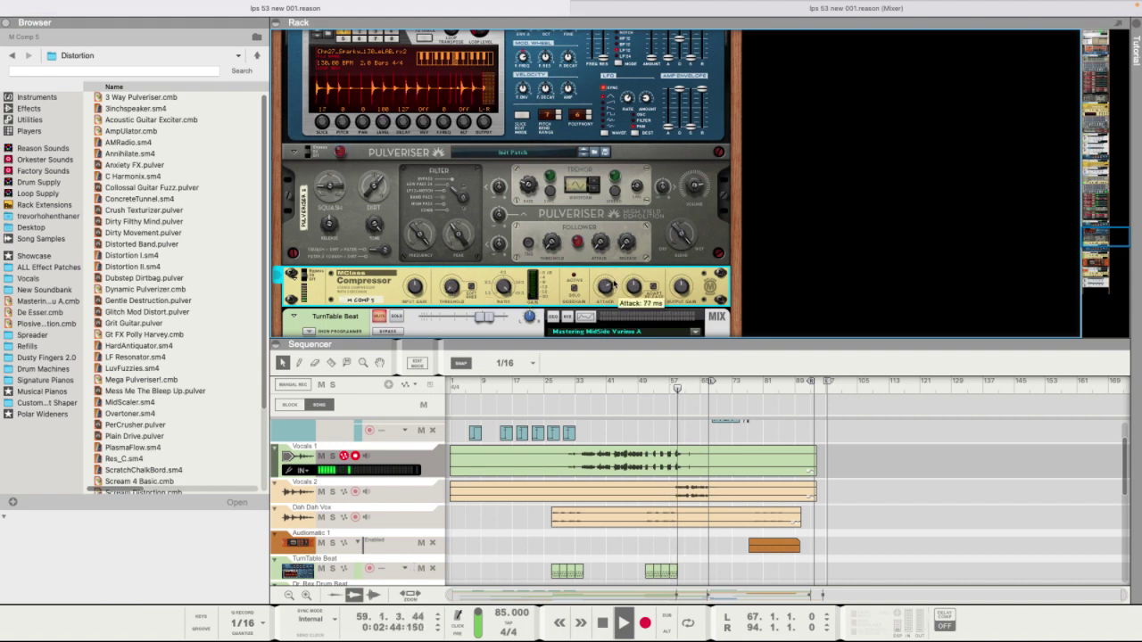
pyautogui.click(649, 384)
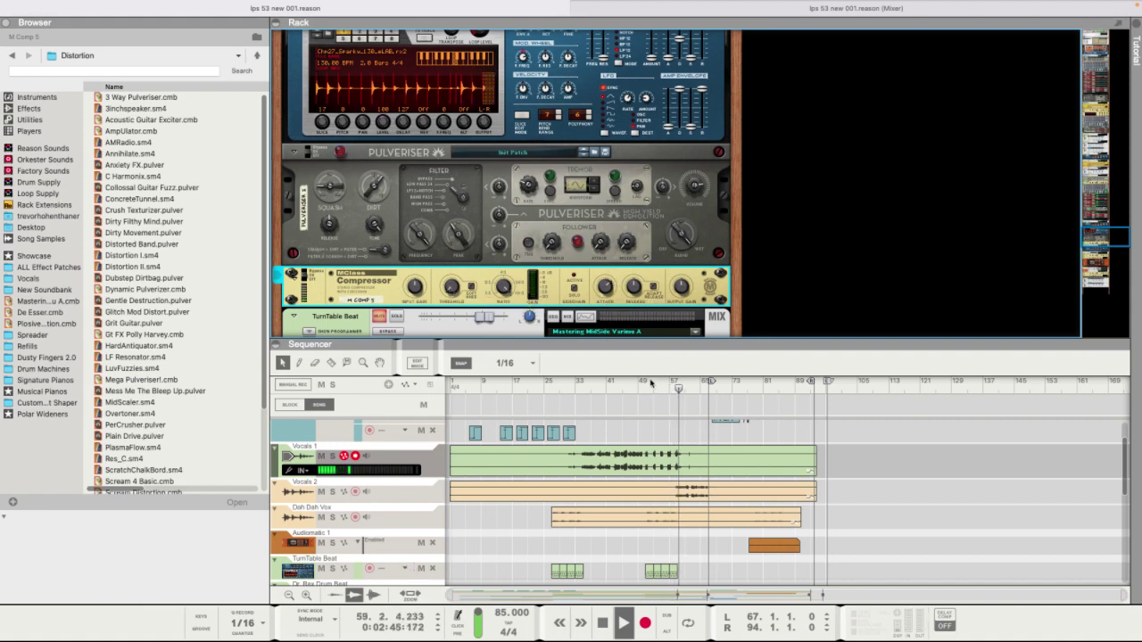
# Set the drum beat compressor's threshold to about -26.9 dB and its ratio to about 10.1:1.
pyautogui.click(491, 287)
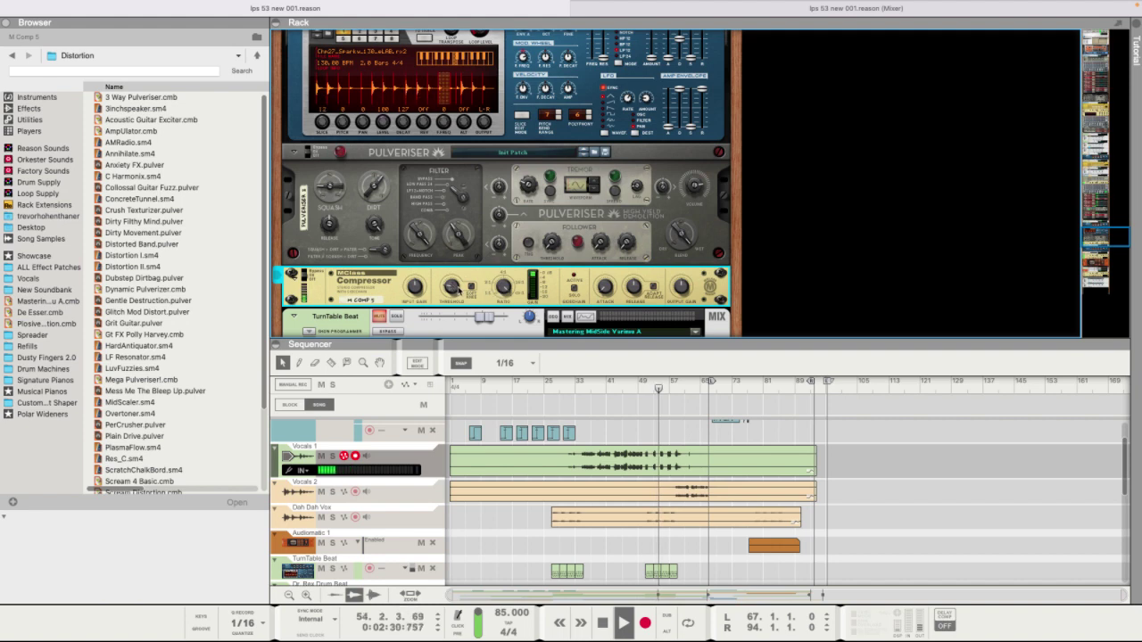
pyautogui.moveTo(459, 290)
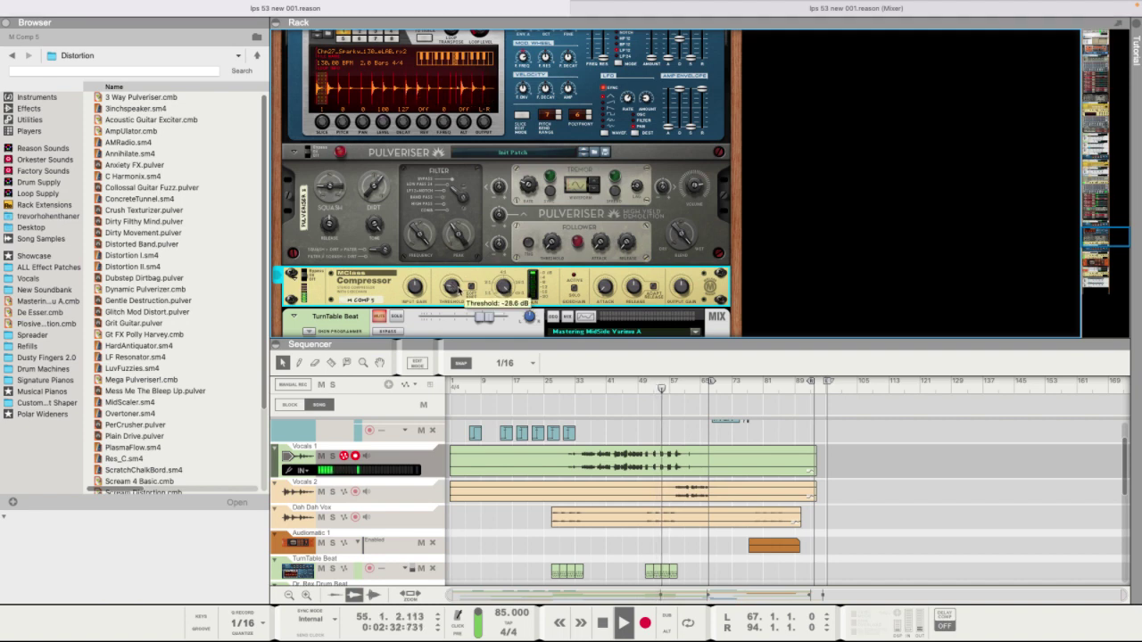
pyautogui.moveTo(459, 291); pyautogui.dragTo(454, 284)
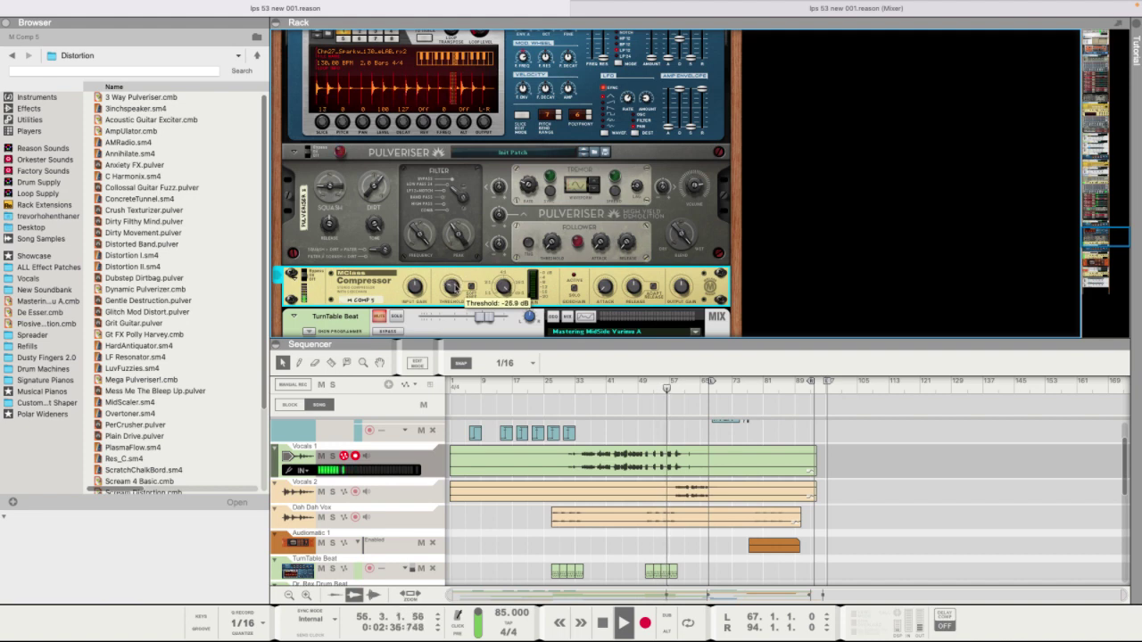
pyautogui.moveTo(503, 289)
pyautogui.moveTo(503, 289); pyautogui.dragTo(505, 301)
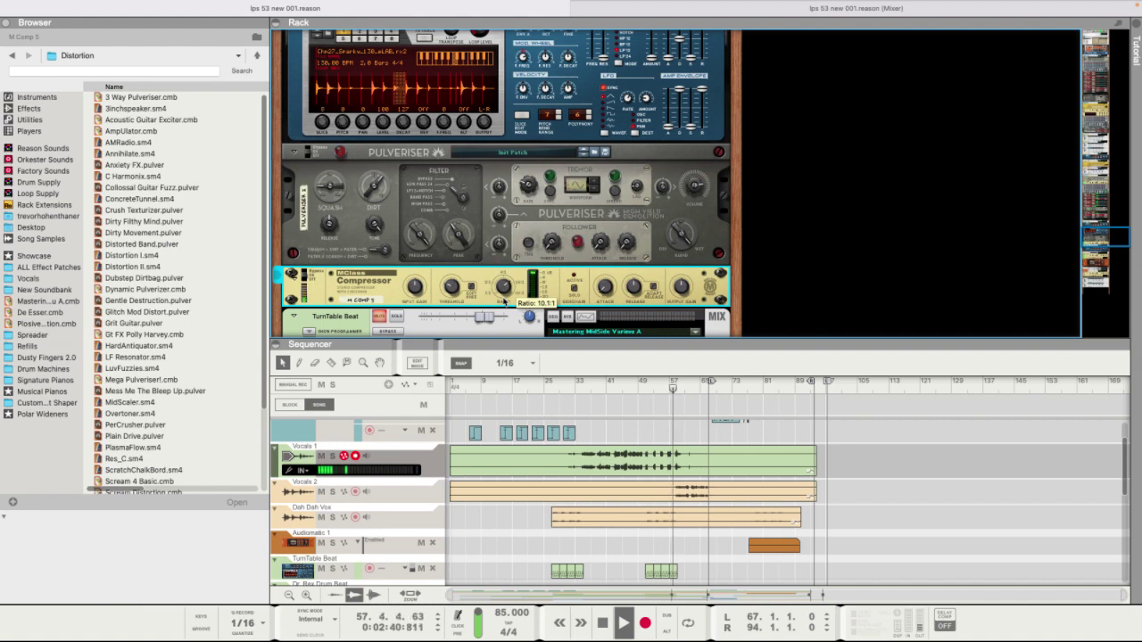
pyautogui.moveTo(685, 287)
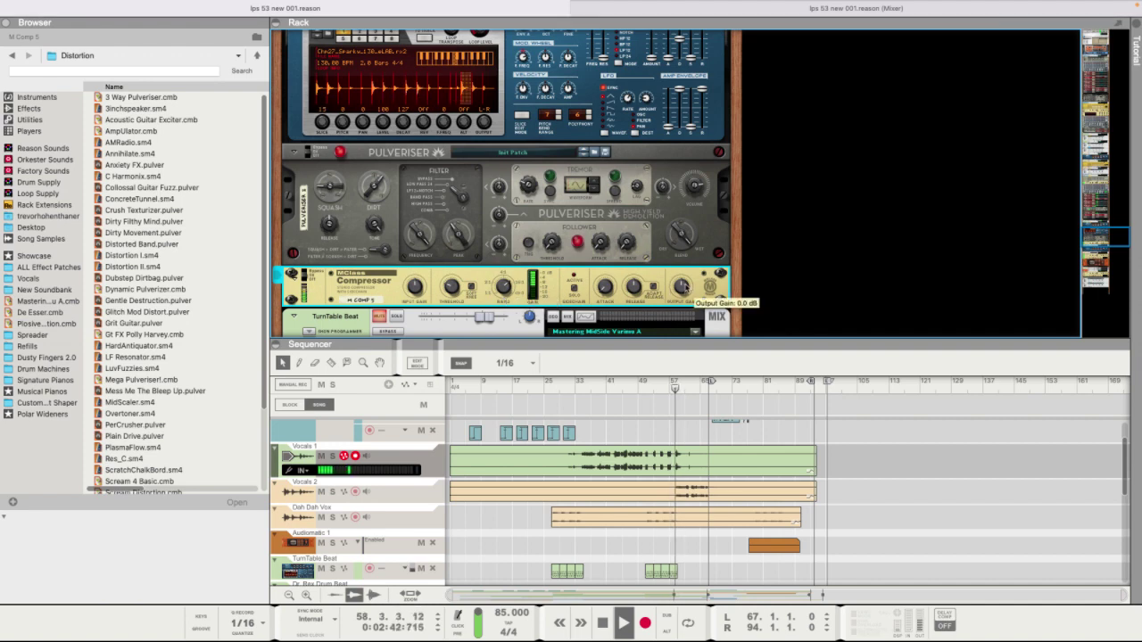
# Replay the soloed drum beat from about bar 51 and view its level in the mixer.
pyautogui.moveTo(739, 5)
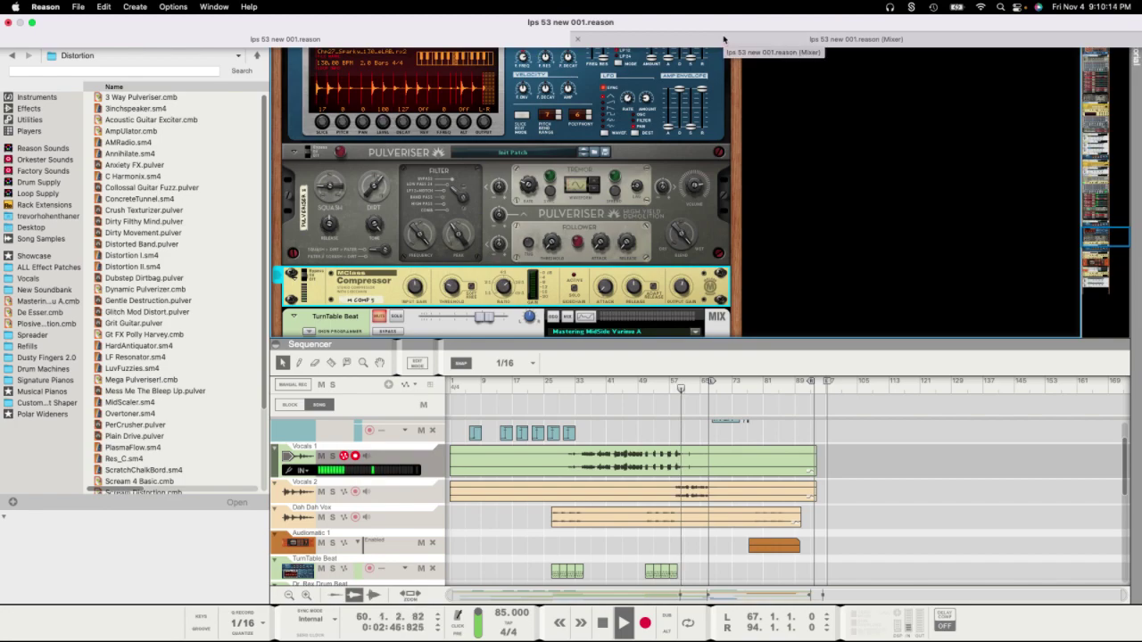
pyautogui.click(723, 39)
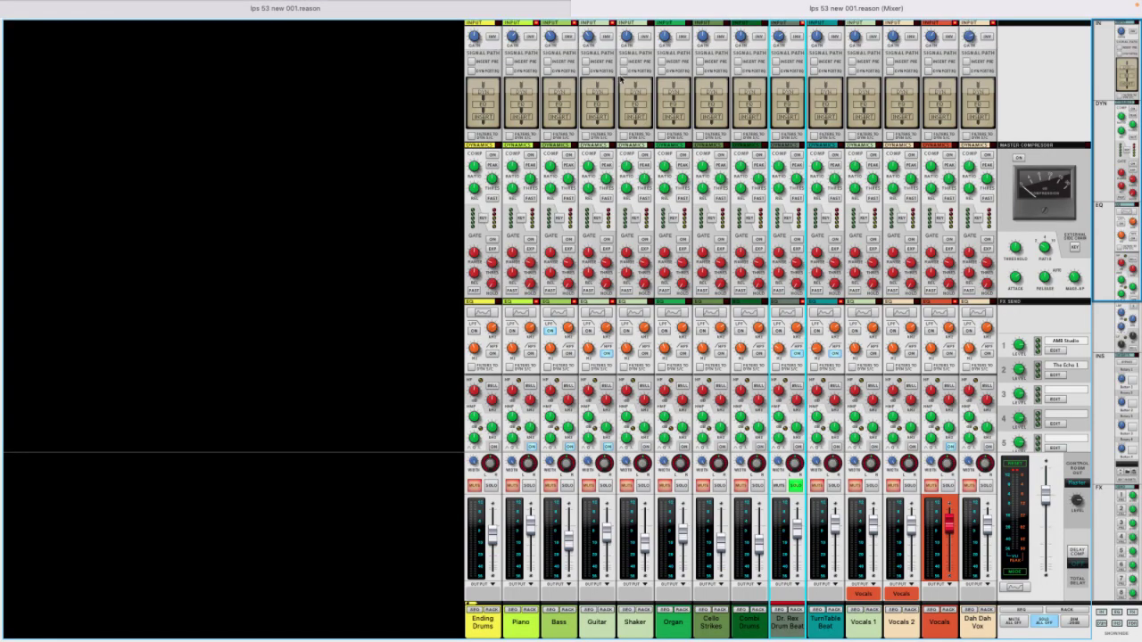
pyautogui.click(544, 10)
pyautogui.click(648, 384)
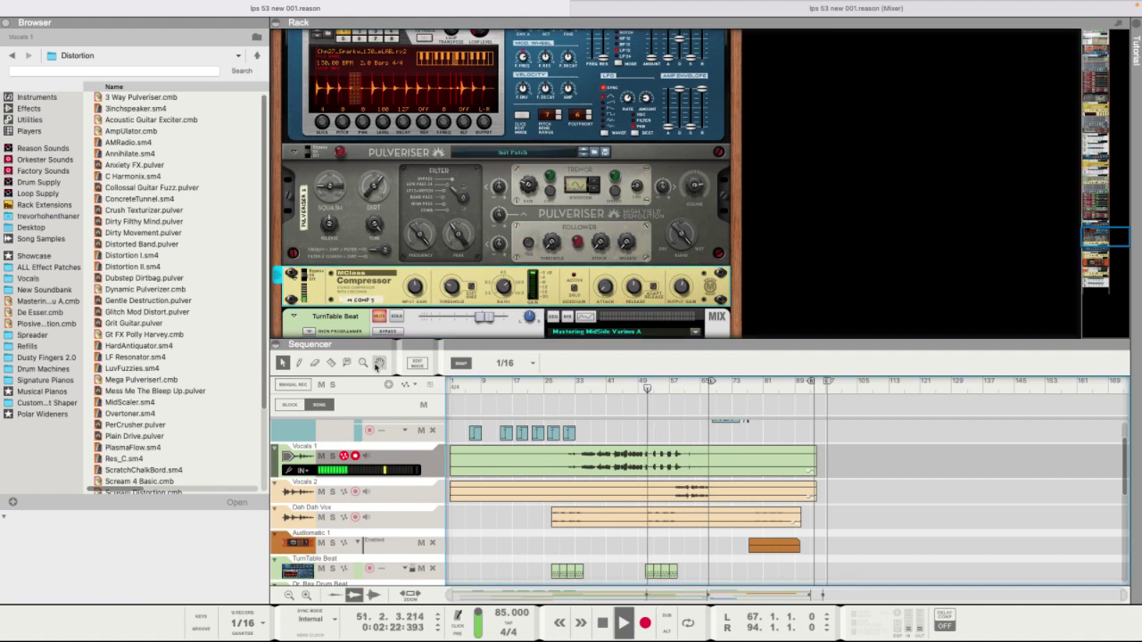
pyautogui.click(882, 8)
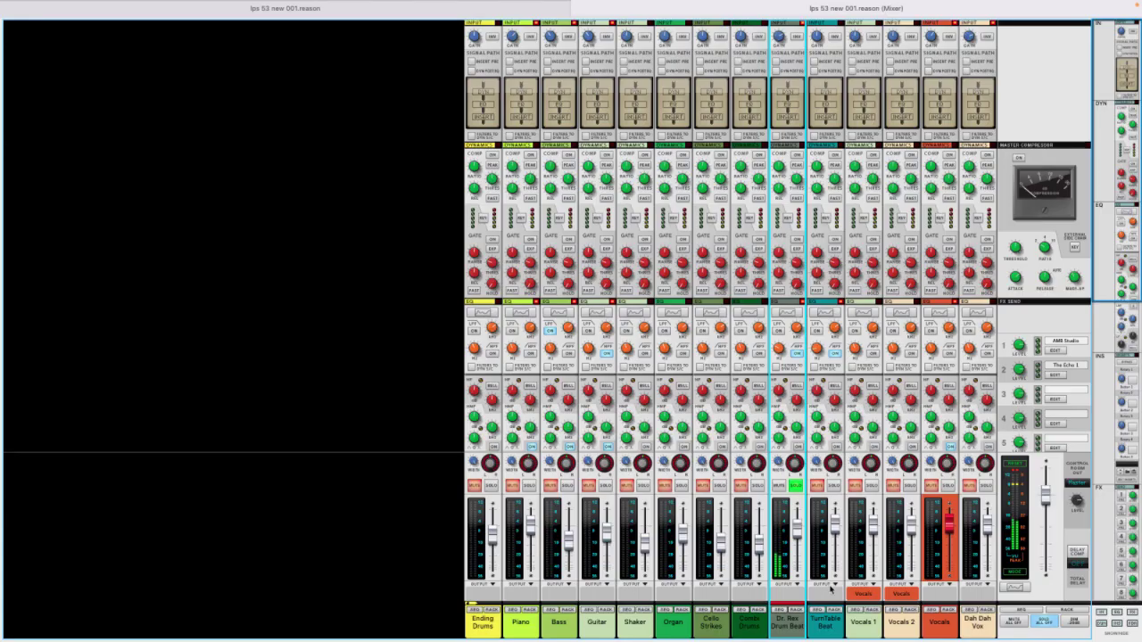
# Unsolo the Dr. Rex Drum Beat channel and set its MClass Compressor's input gain to about 1.5 dB.
pyautogui.click(797, 487)
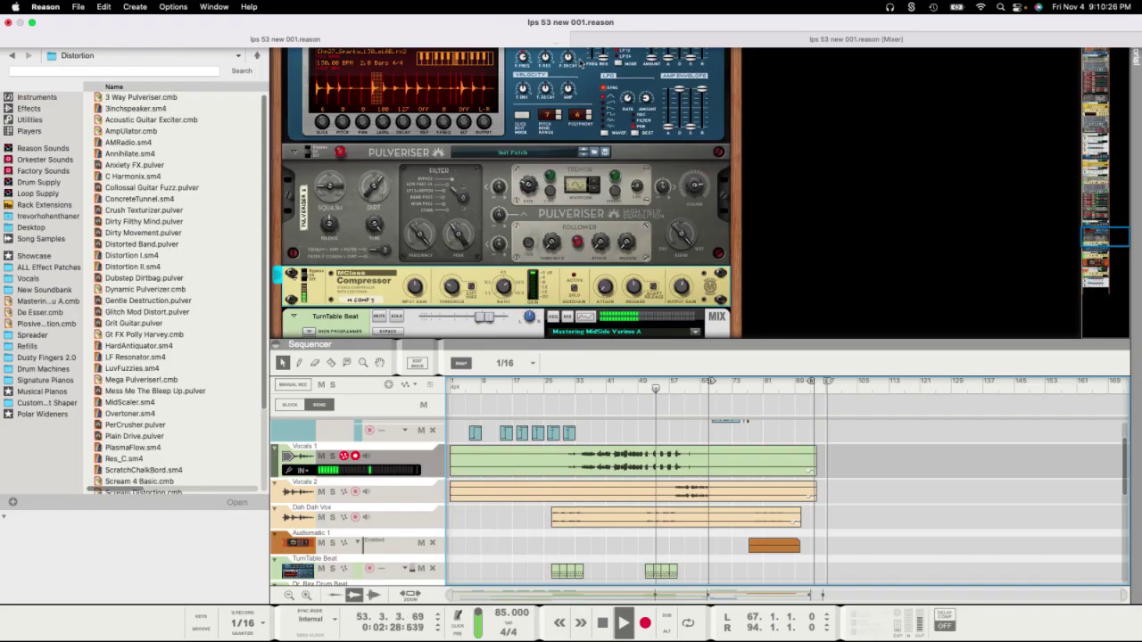
pyautogui.click(553, 39)
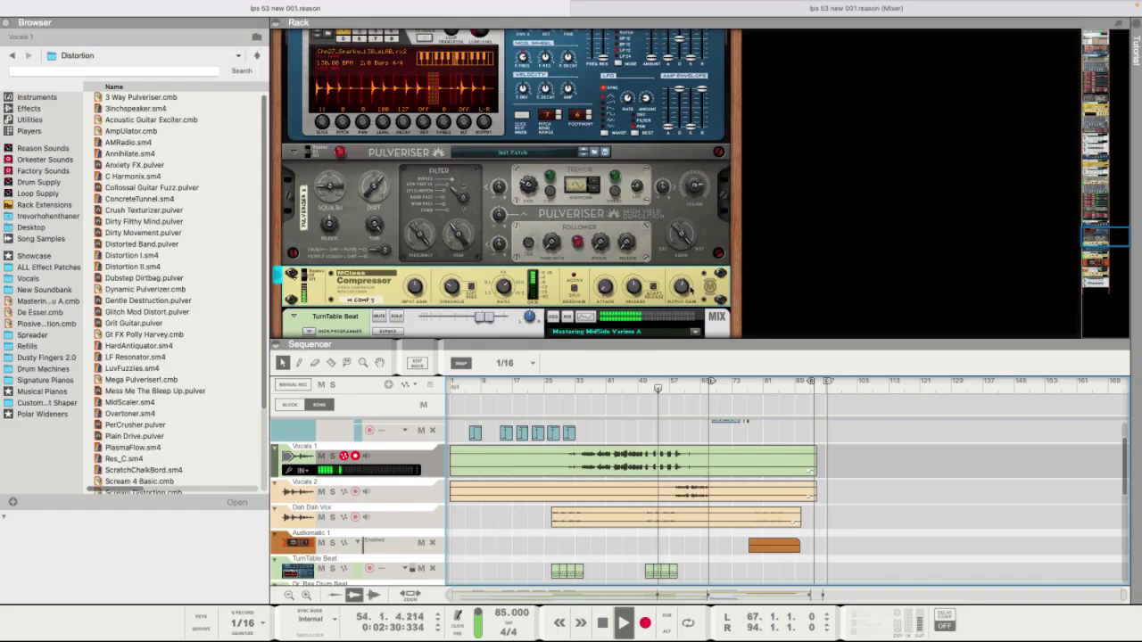
pyautogui.click(424, 278)
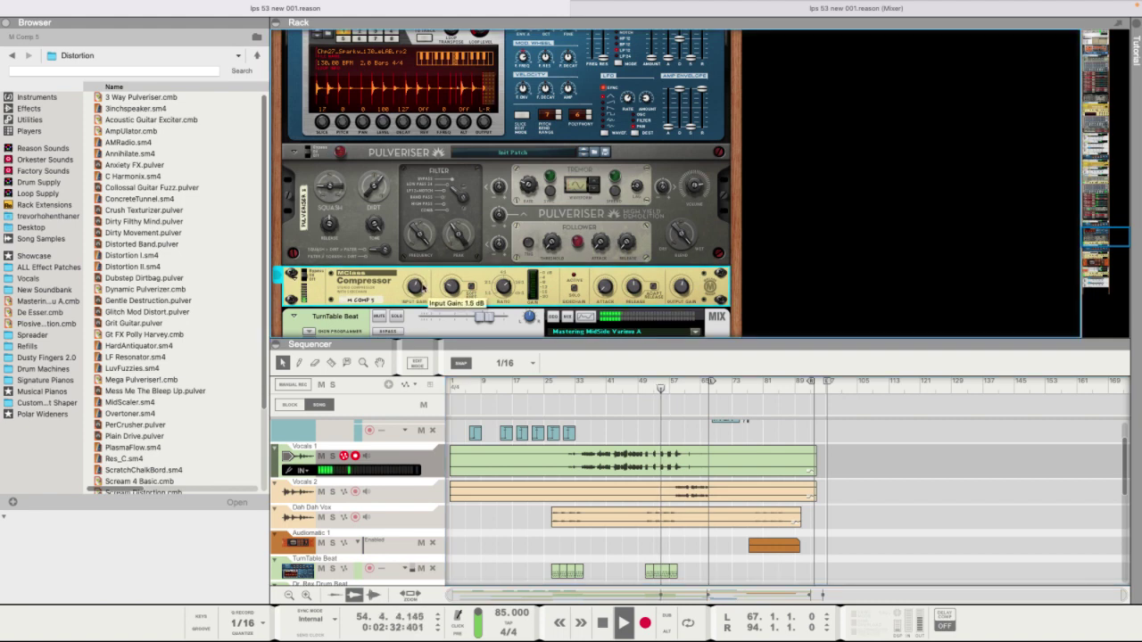
# Set the drum beat compressor's output gain to about 4.5 dB and its attack to about 27 ms.
pyautogui.moveTo(689, 285)
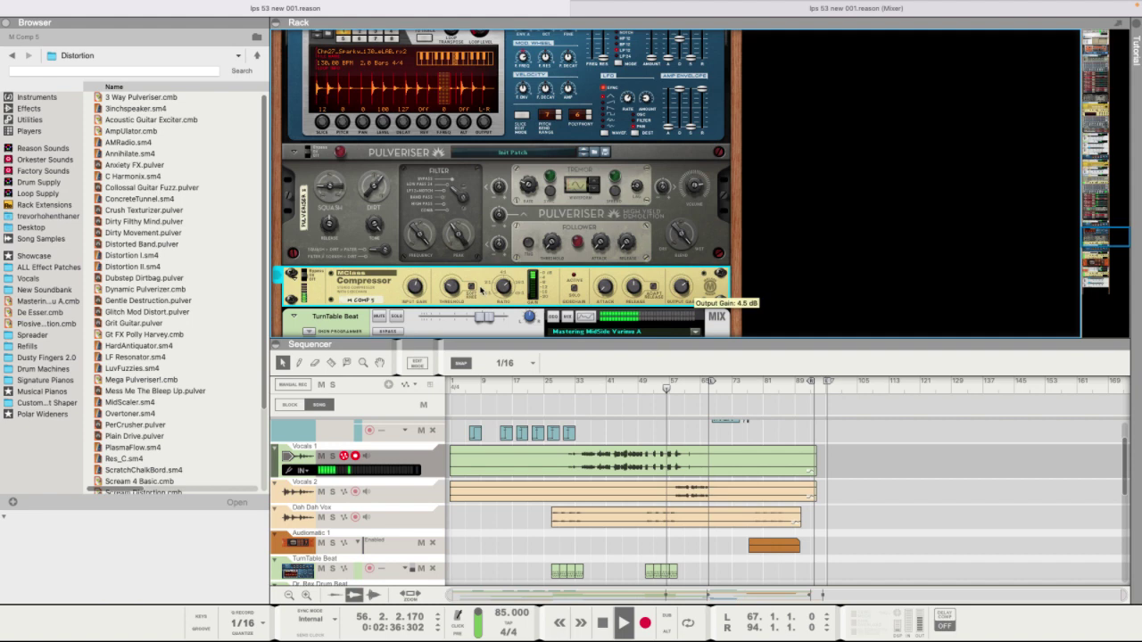
pyautogui.moveTo(415, 285)
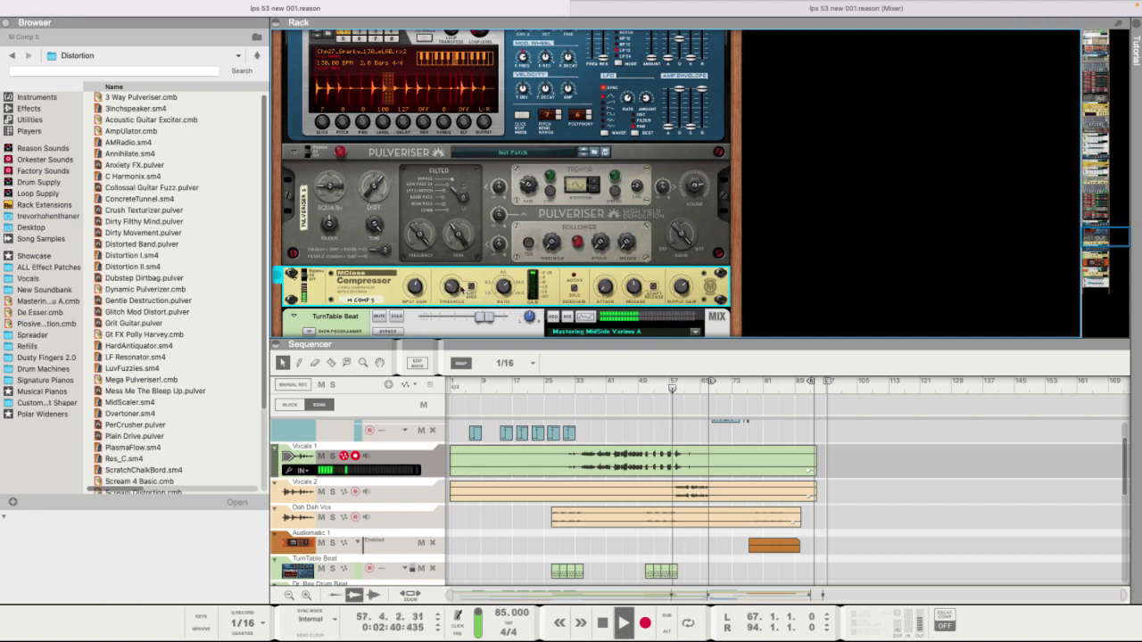
pyautogui.moveTo(604, 285)
pyautogui.scroll(-2, 605, 285)
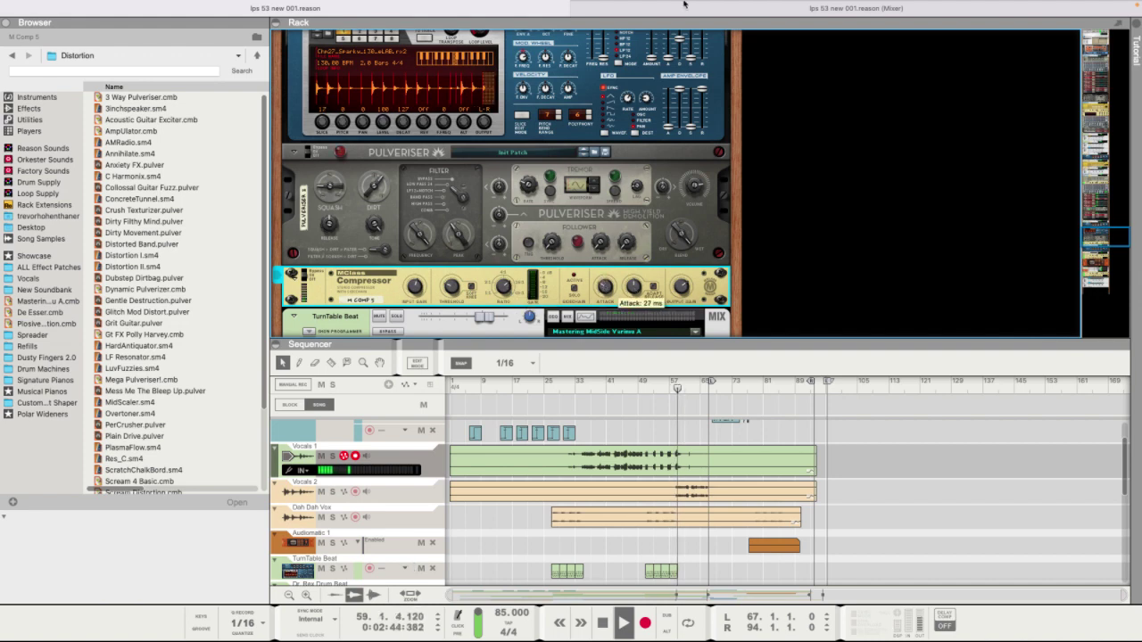
pyautogui.moveTo(688, 11)
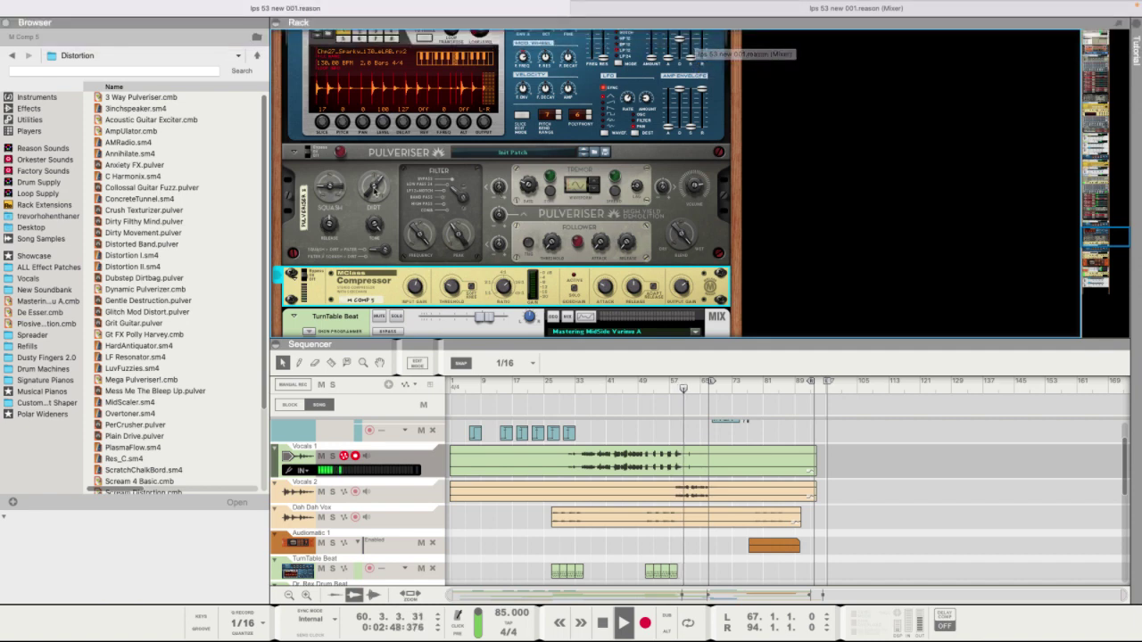
pyautogui.scroll(2, 376, 192)
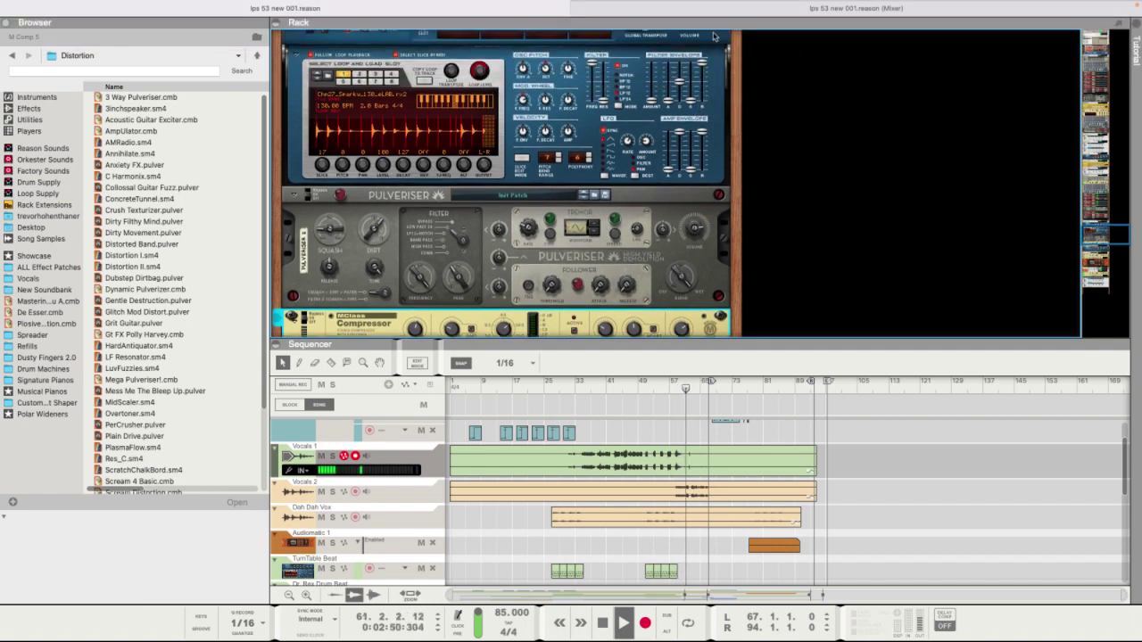
# View the insert and send sections of the mixer channels and replay the song from about bar 30.
pyautogui.click(710, 12)
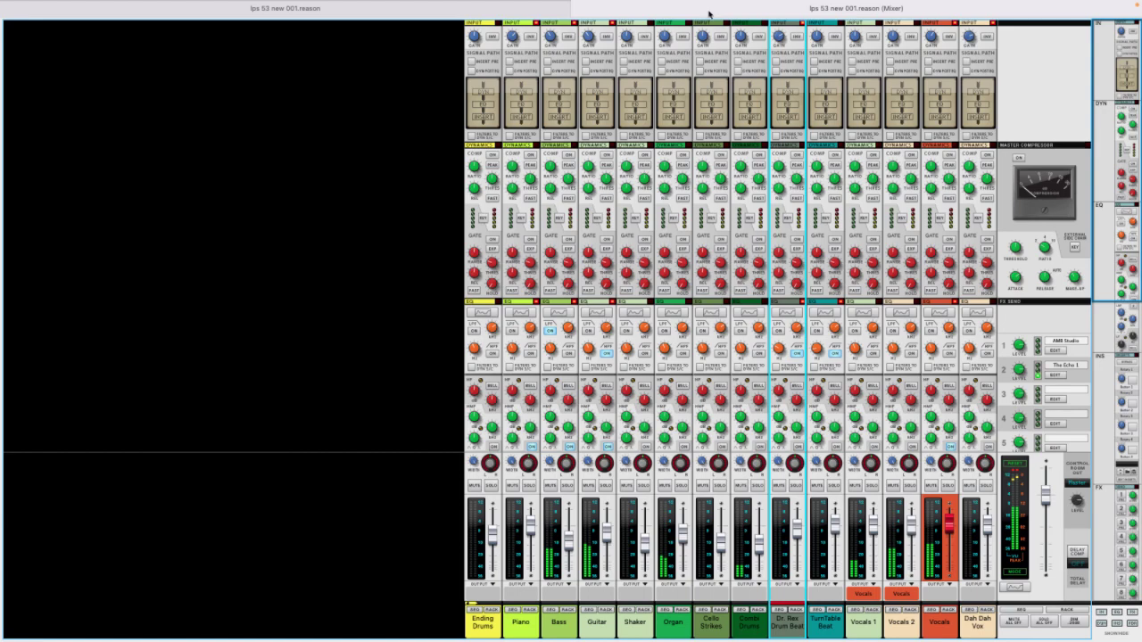
pyautogui.scroll(-8, 781, 299)
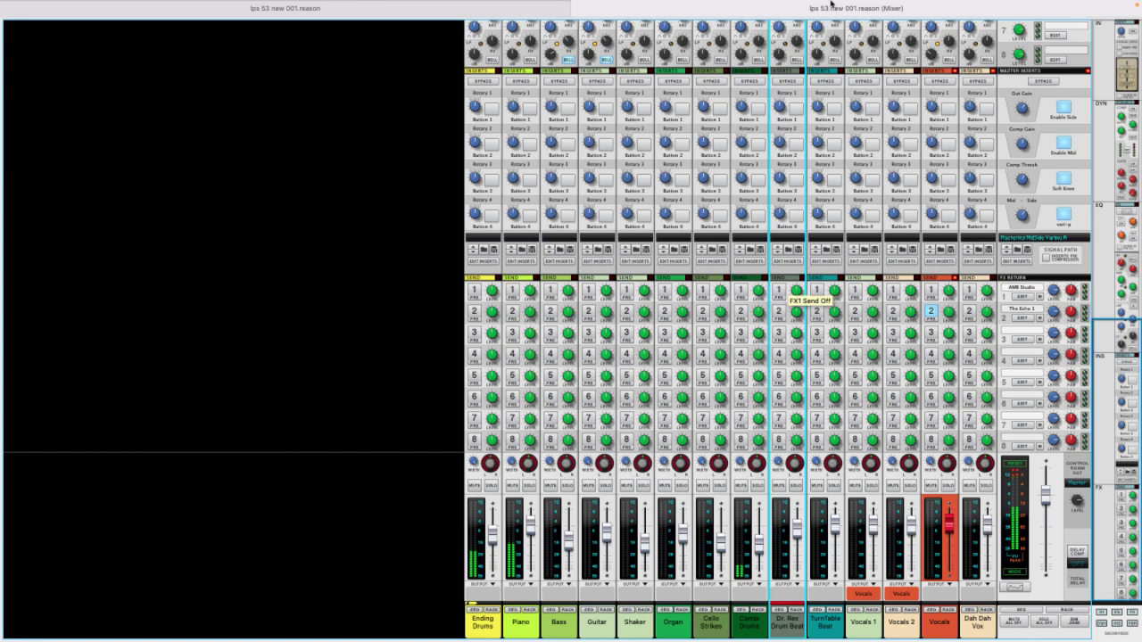
pyautogui.click(471, 40)
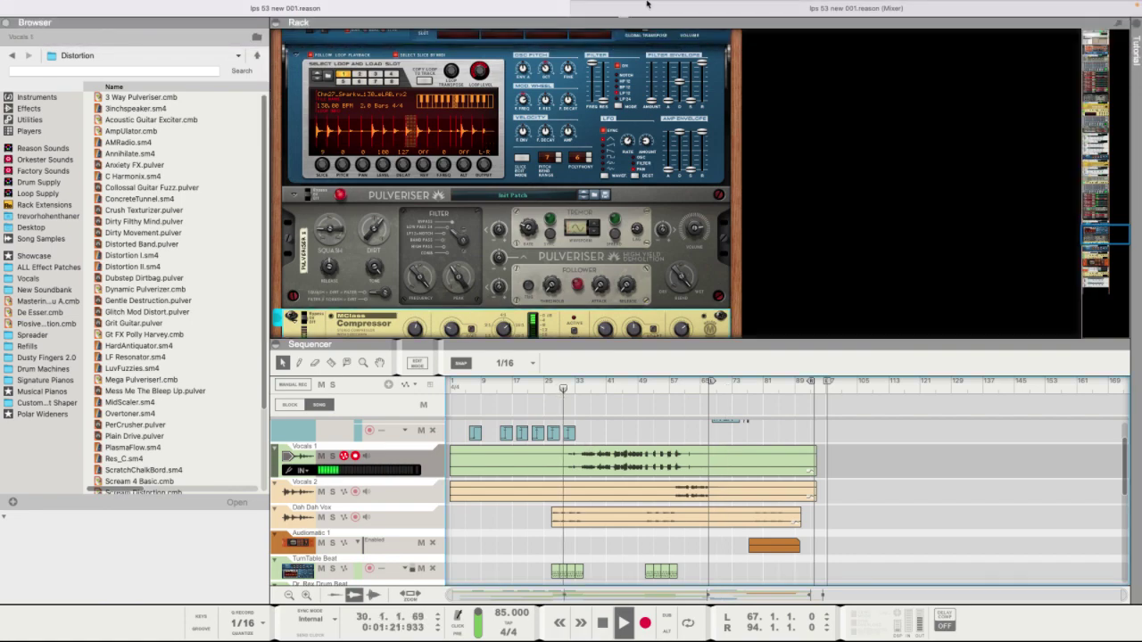
# Set the Dr. Rex Drum Beat channel's level to about -3.17 dB and lower the TurnTable Beat channel's level.
pyautogui.click(677, 42)
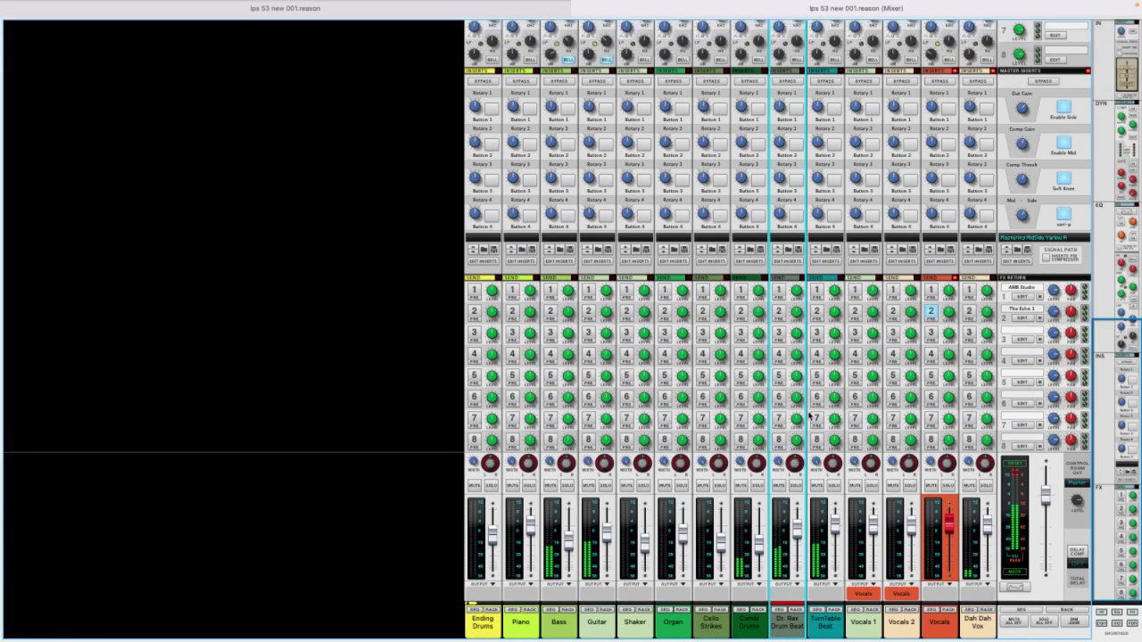
pyautogui.moveTo(796, 529); pyautogui.dragTo(798, 540)
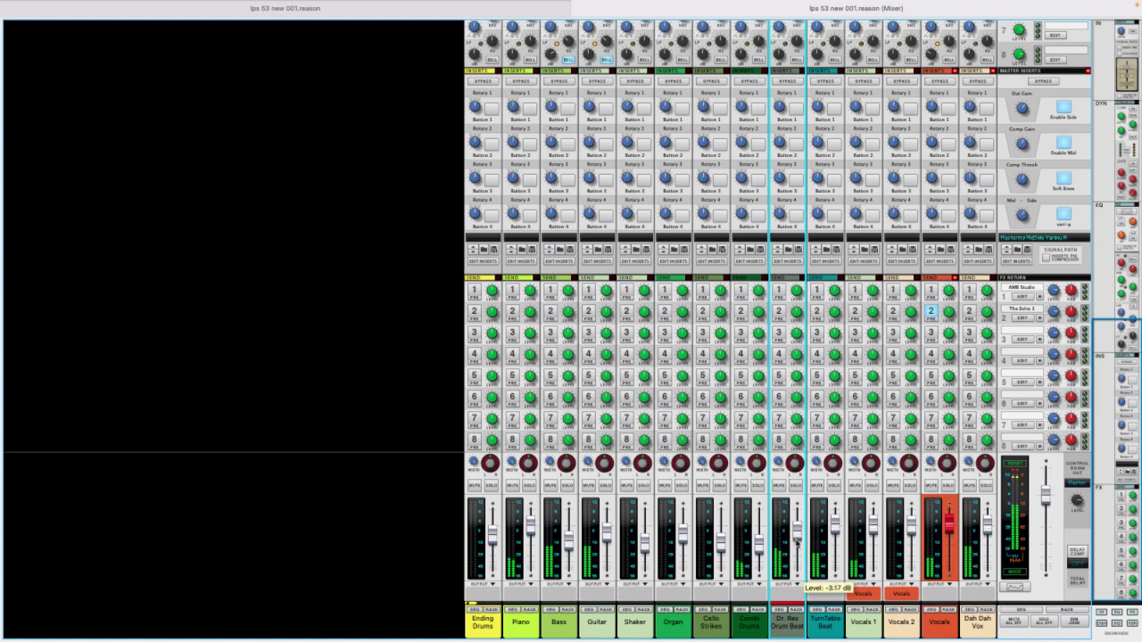
pyautogui.click(838, 542)
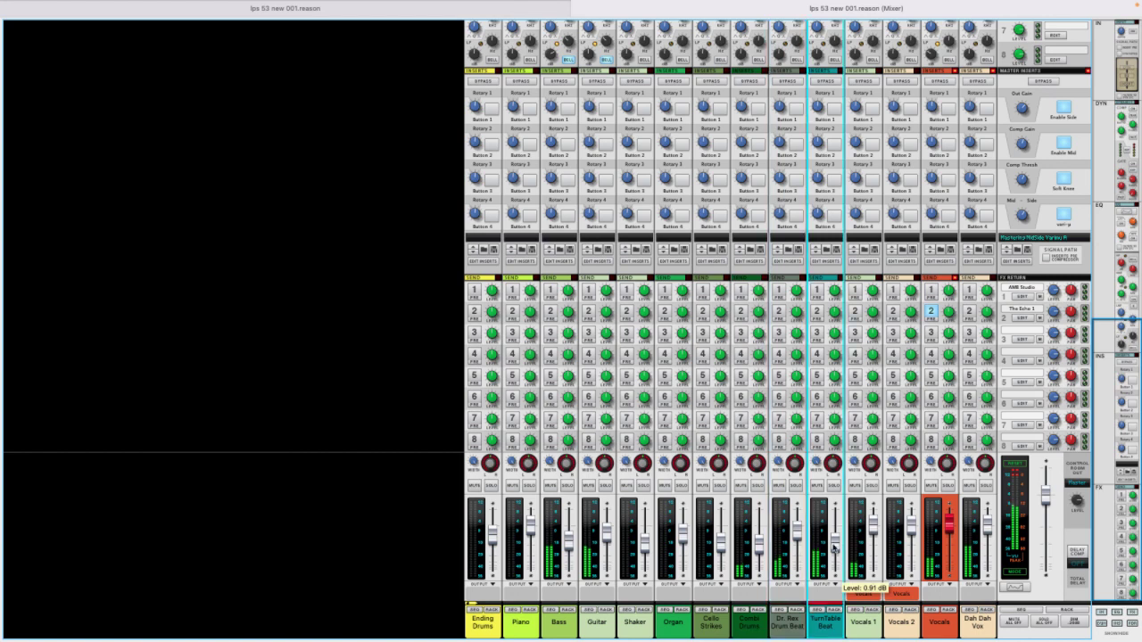
# Pan the Dr. Rex Drum Beat channel to about -22 and the TurnTable Beat channel to about 28.
pyautogui.moveTo(837, 465)
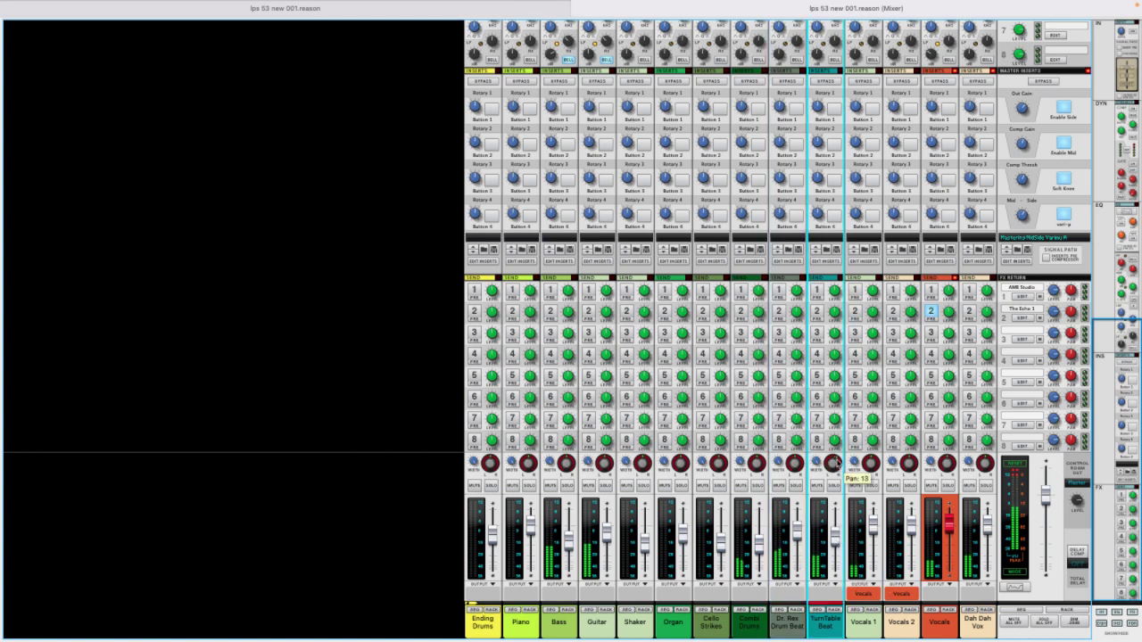
pyautogui.click(799, 465)
pyautogui.moveTo(800, 468); pyautogui.dragTo(799, 469)
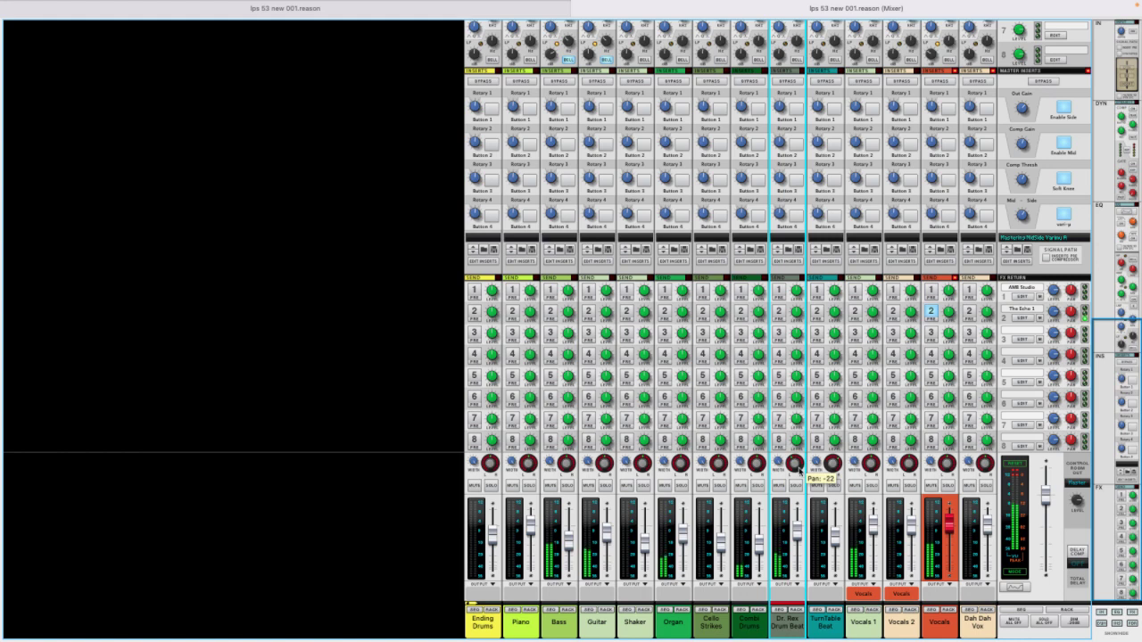
pyautogui.click(833, 465)
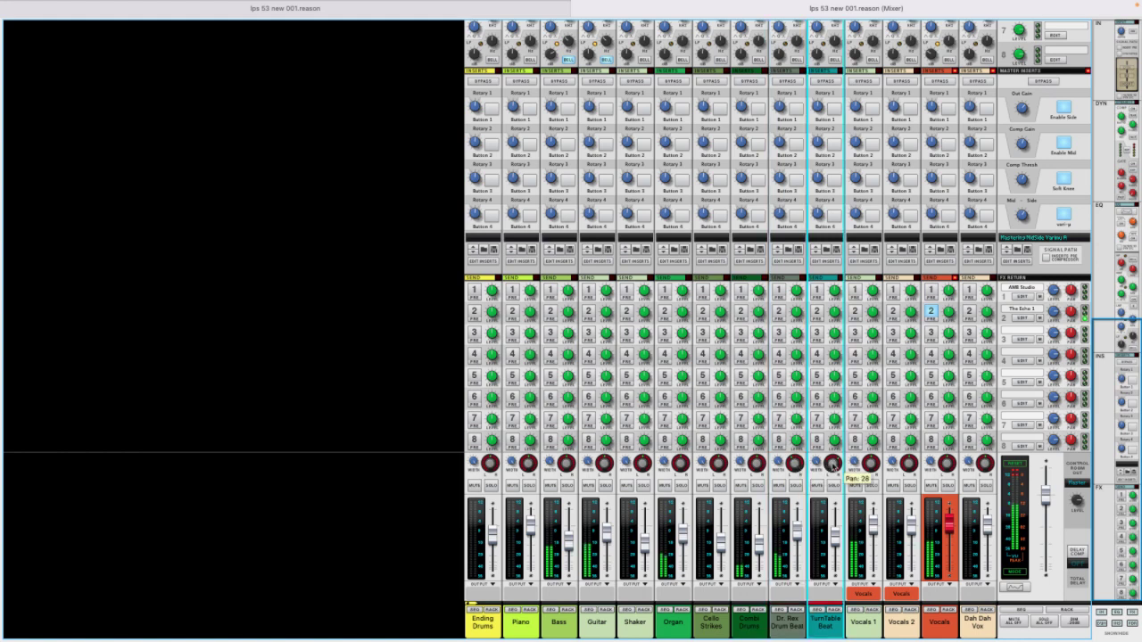
pyautogui.moveTo(832, 466); pyautogui.dragTo(832, 464)
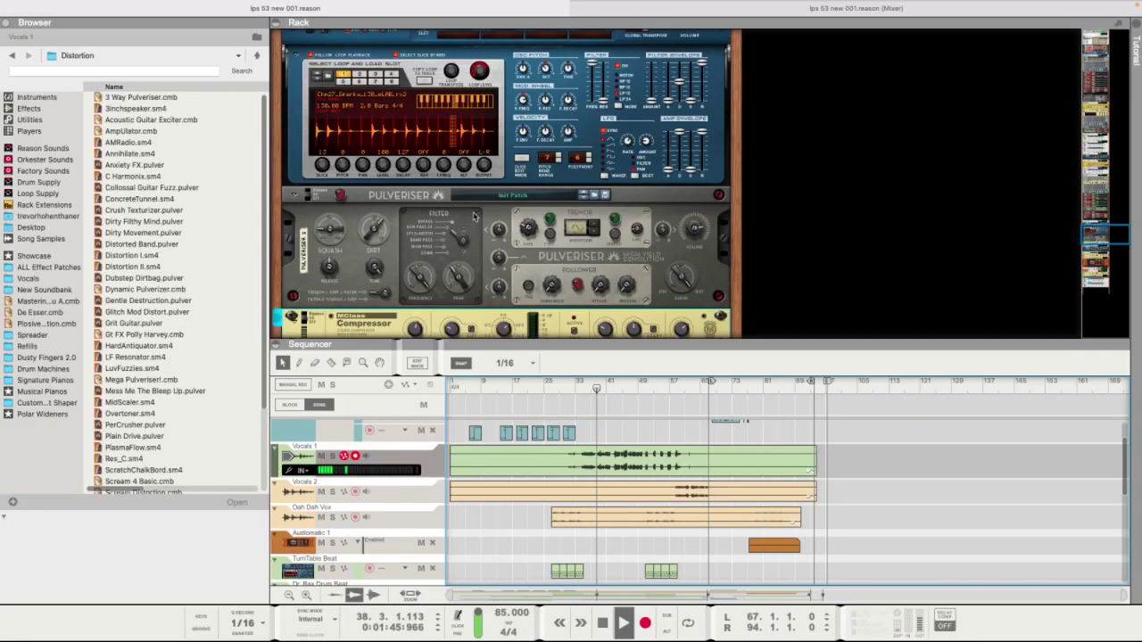
# Set the attack of the drum beat's MClass Compressor to about 24 ms.
pyautogui.scroll(-3, 562, 272)
pyautogui.click(603, 272)
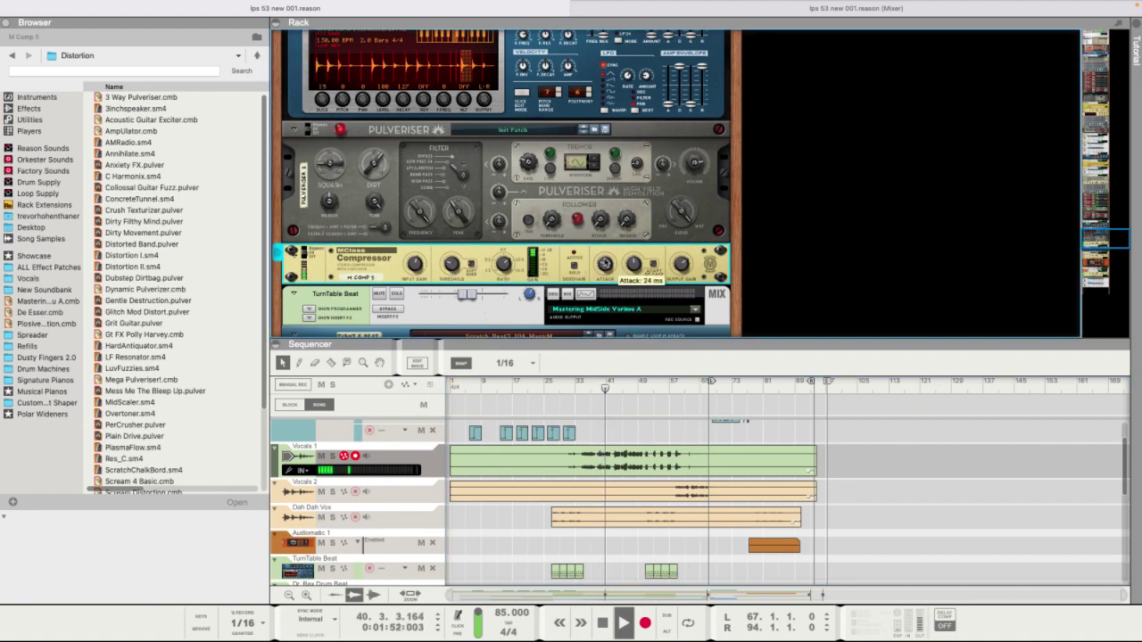
pyautogui.moveTo(458, 265)
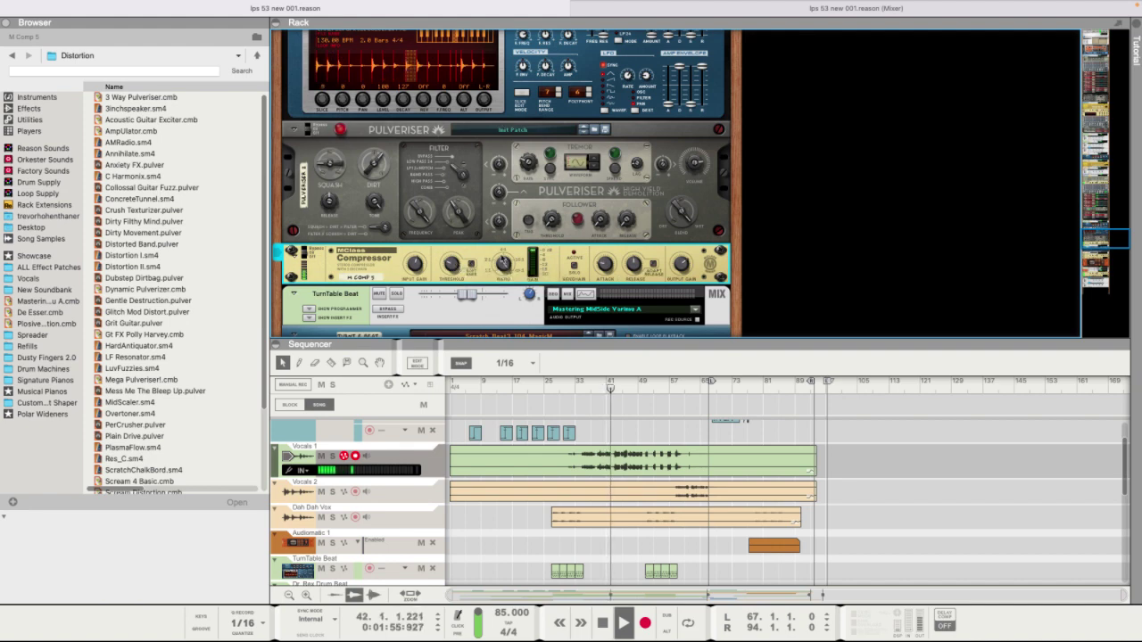
pyautogui.scroll(1, 482, 264)
pyautogui.click(481, 264)
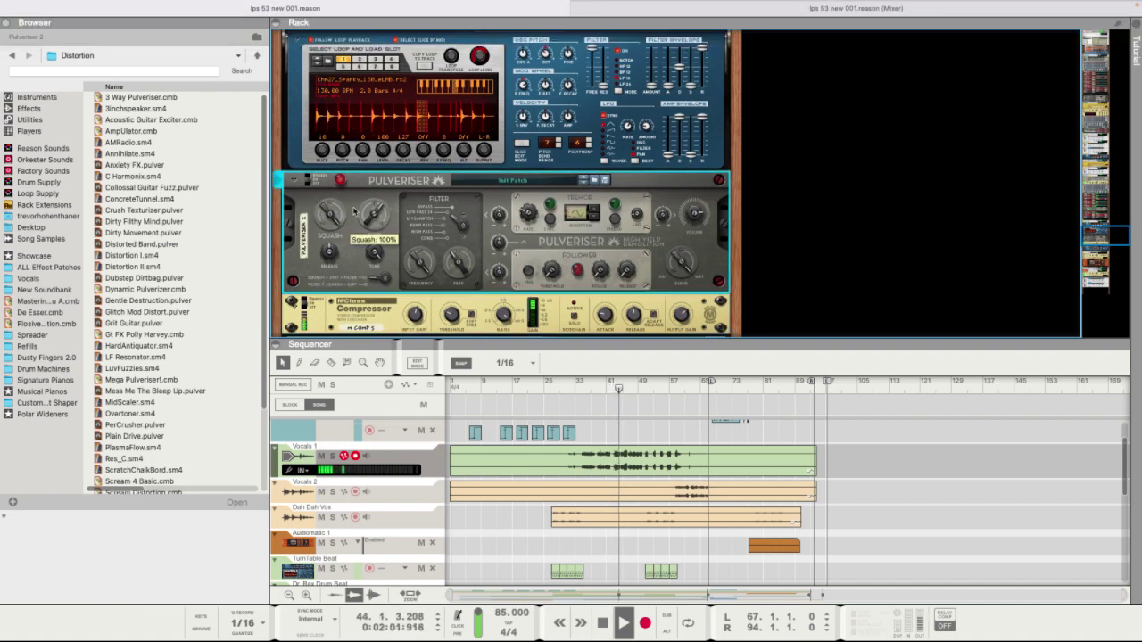
pyautogui.press('Delete')
pyautogui.press('Return')
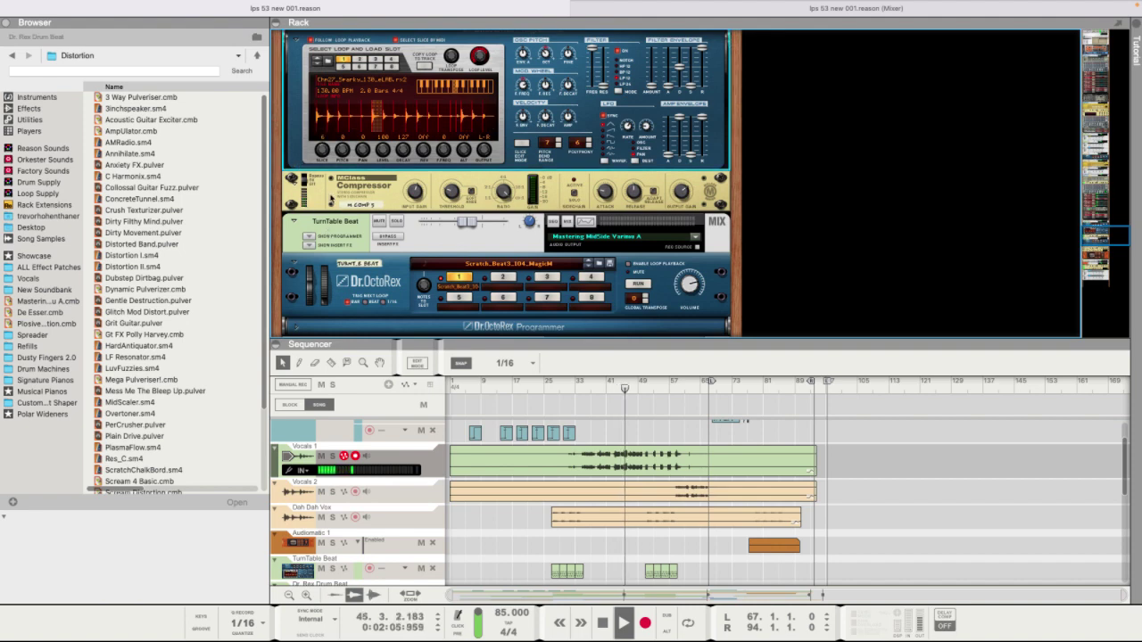
pyautogui.press('Delete')
# Add a Scream 4 distortion effect to the Dr. Rex Drum Beat.
pyautogui.rightClick(300, 165)
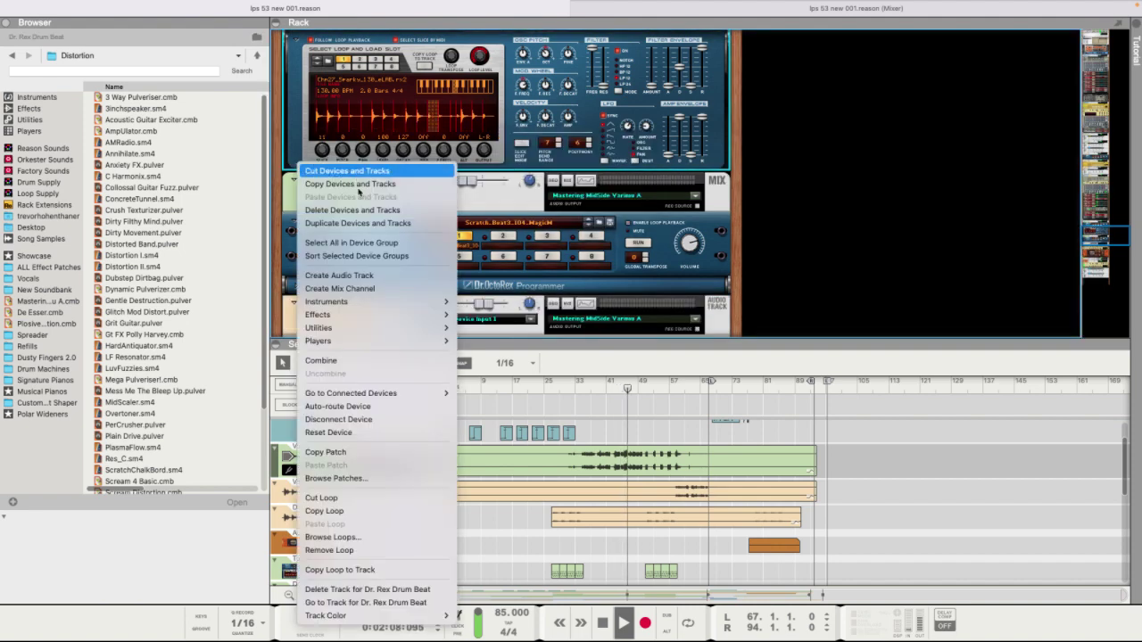
pyautogui.moveTo(446, 315)
pyautogui.click(495, 451)
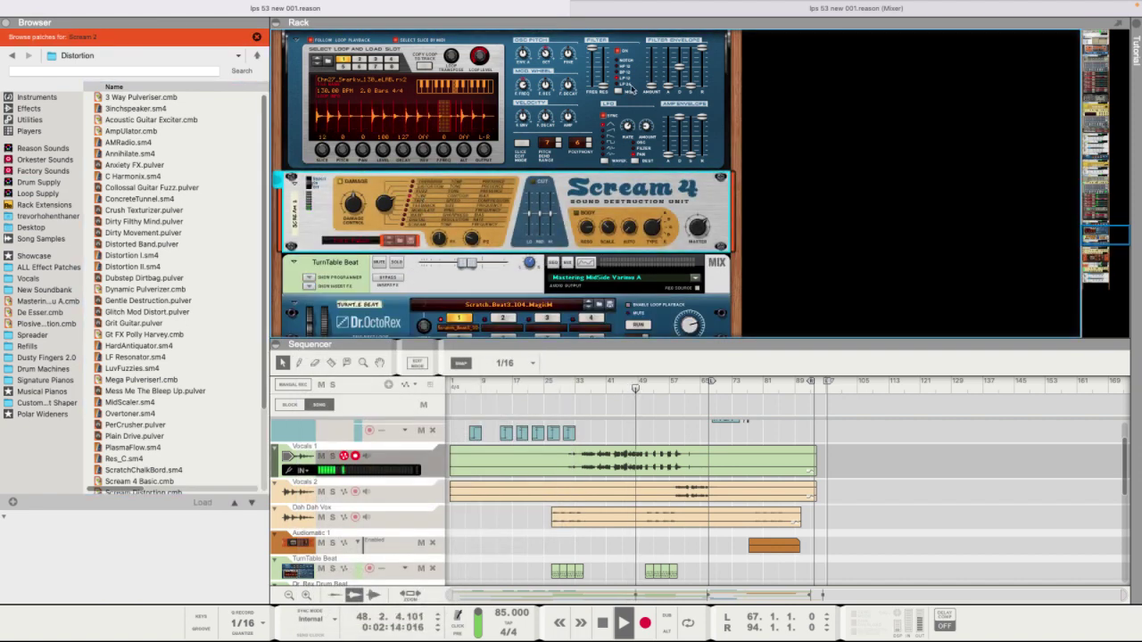
# Set the pan of the Dr. Rex Drum Beat channel in the mixer to about 3.
pyautogui.click(754, 17)
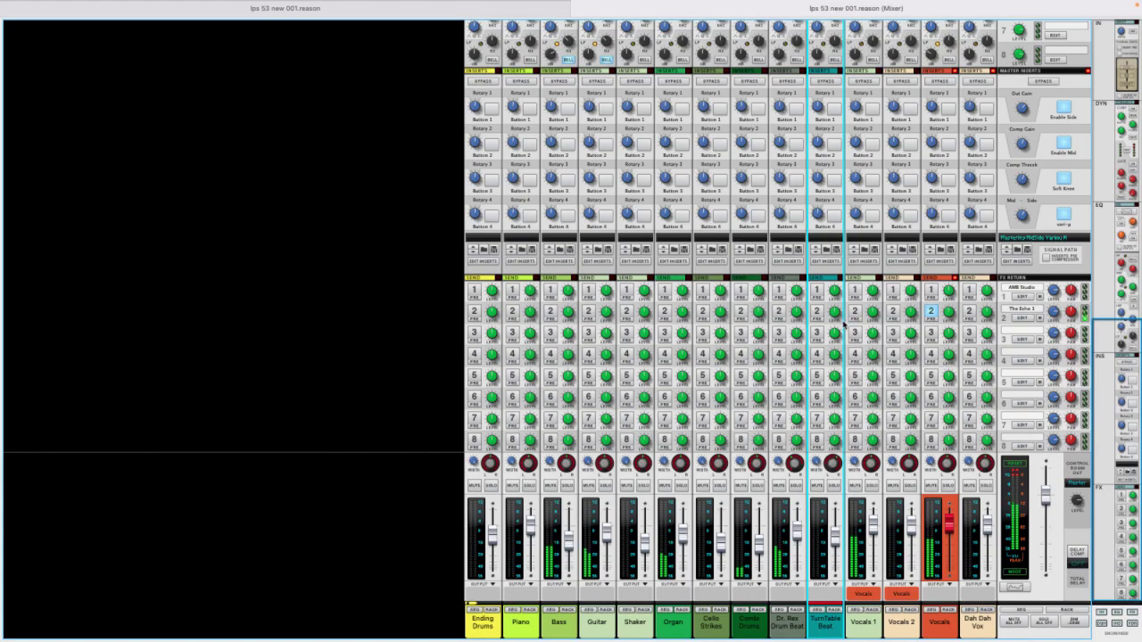
pyautogui.click(785, 464)
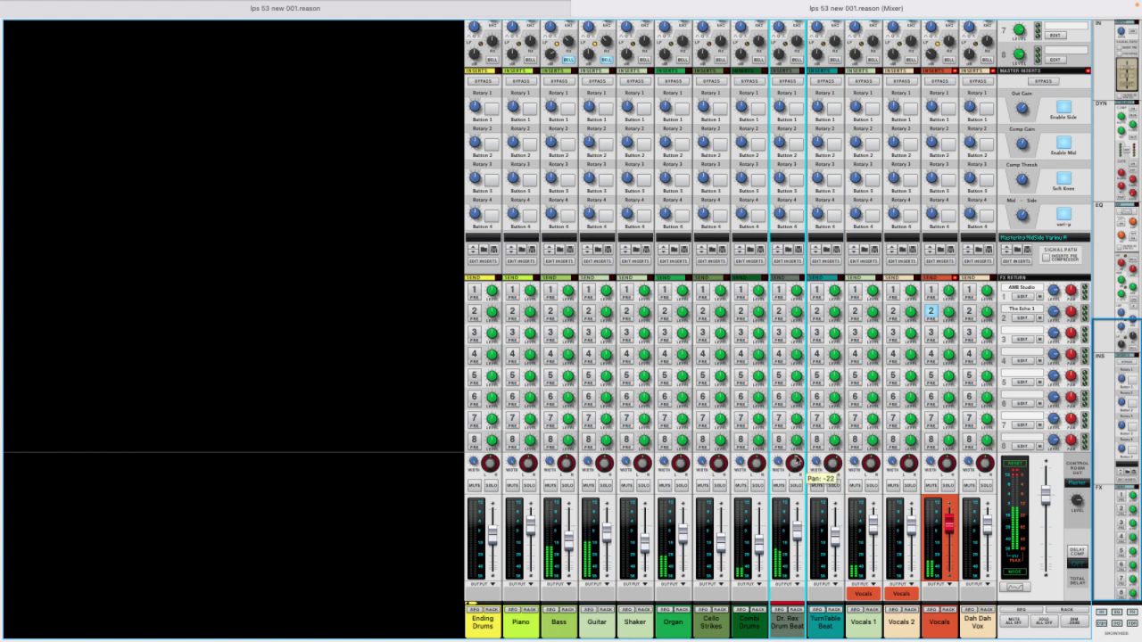
pyautogui.scroll(5, 796, 462)
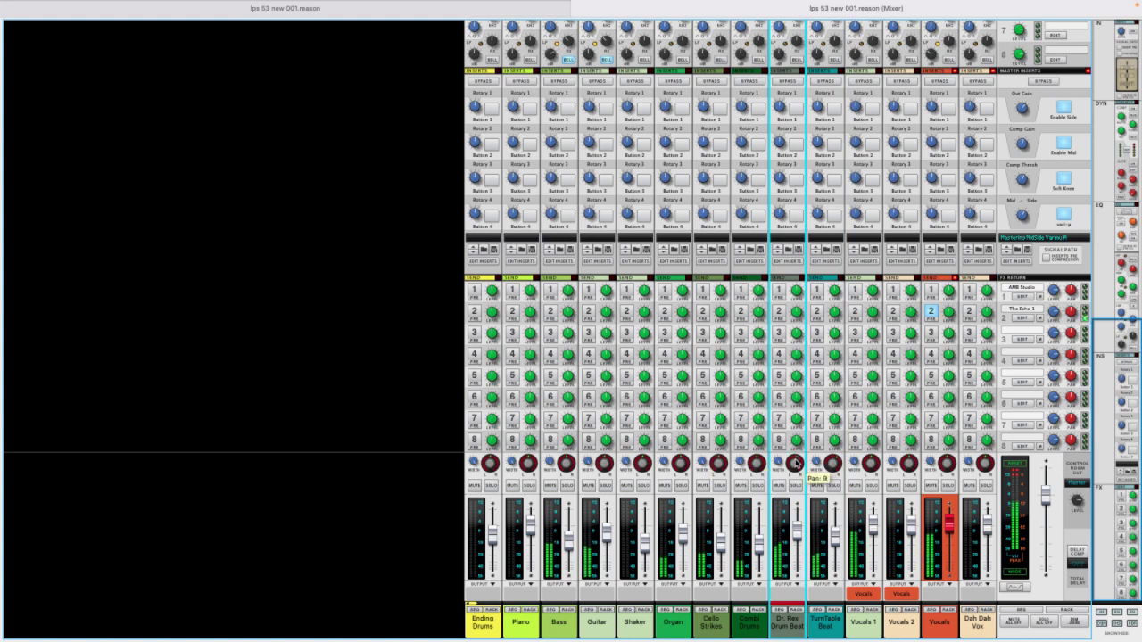
pyautogui.scroll(-3, 796, 462)
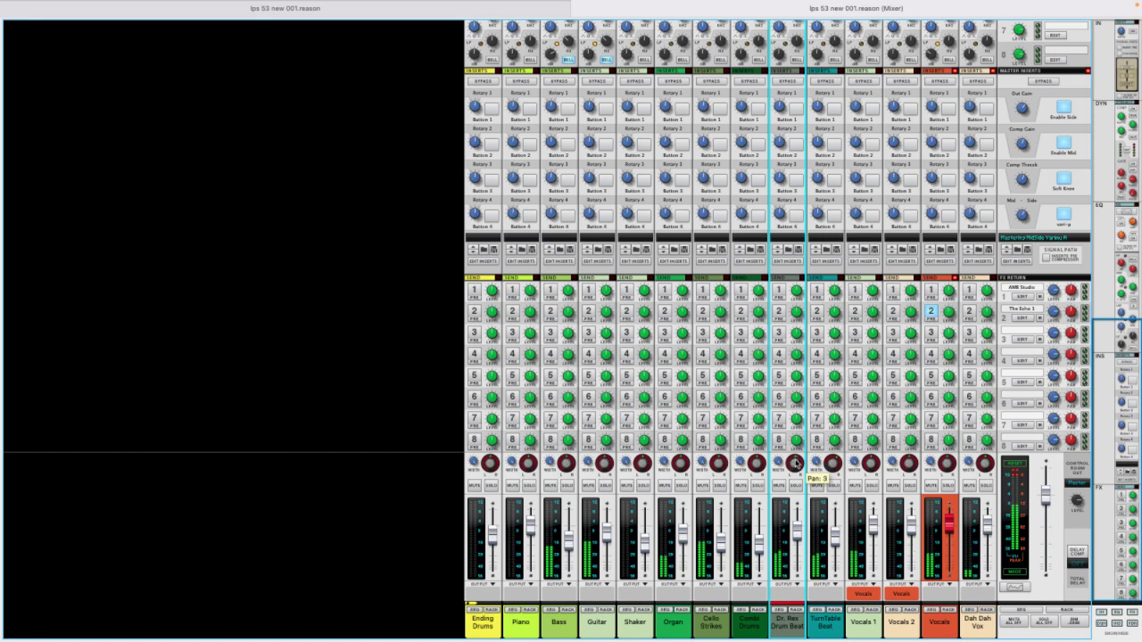
# Adjust the Dr. Rex Drum Beat channel's high-mid EQ band and fine-tune the TurnTable Beat channel's level.
pyautogui.scroll(10, 796, 462)
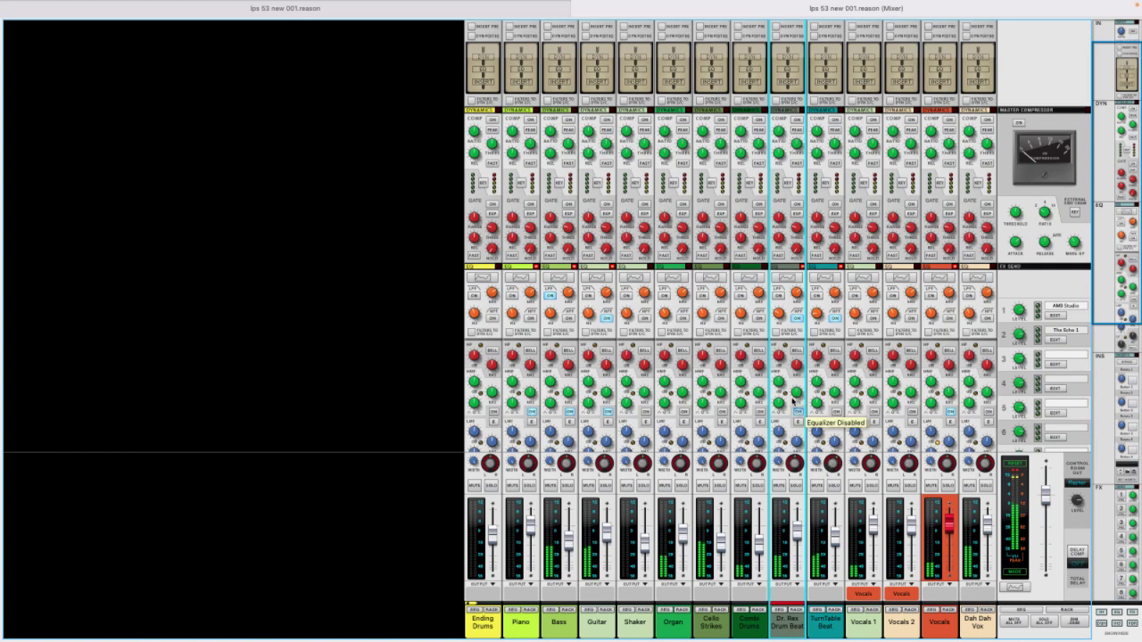
pyautogui.moveTo(785, 395); pyautogui.dragTo(783, 389)
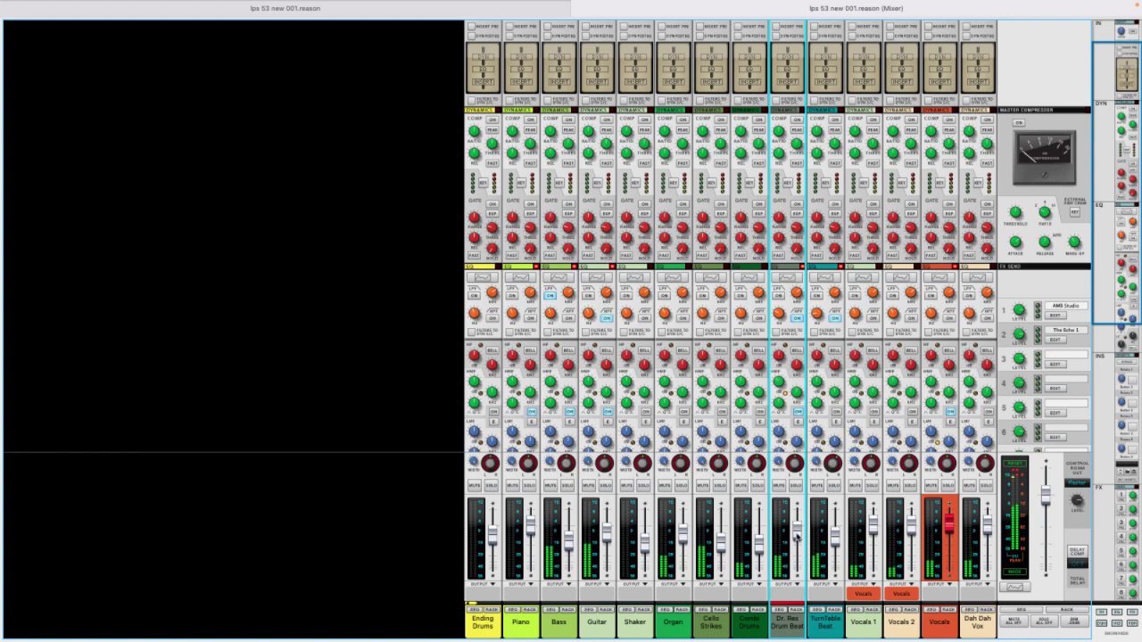
pyautogui.click(835, 535)
pyautogui.moveTo(835, 537); pyautogui.dragTo(835, 539)
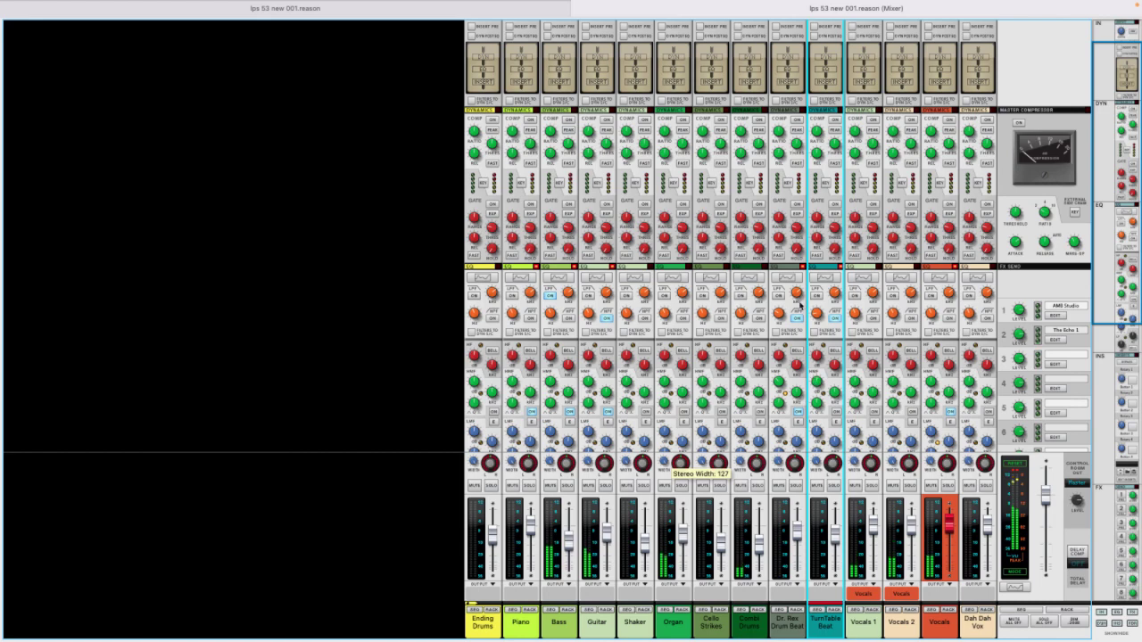
# Replay the song from about bar 32 and solo the Combo Drums channel in the mixer.
pyautogui.click(477, 15)
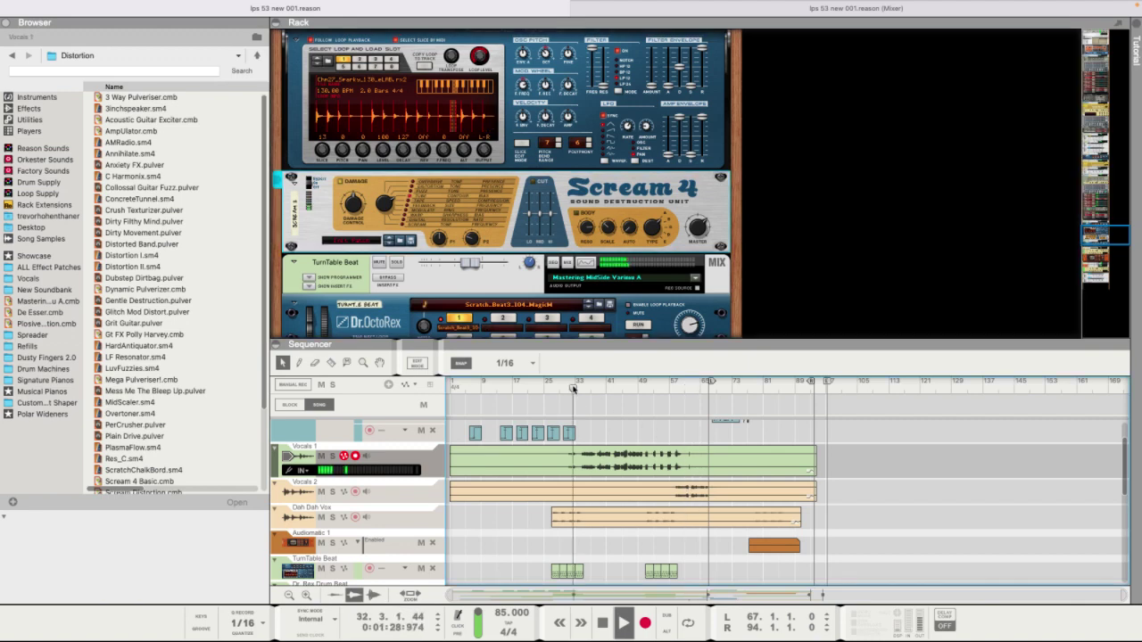
pyautogui.click(573, 389)
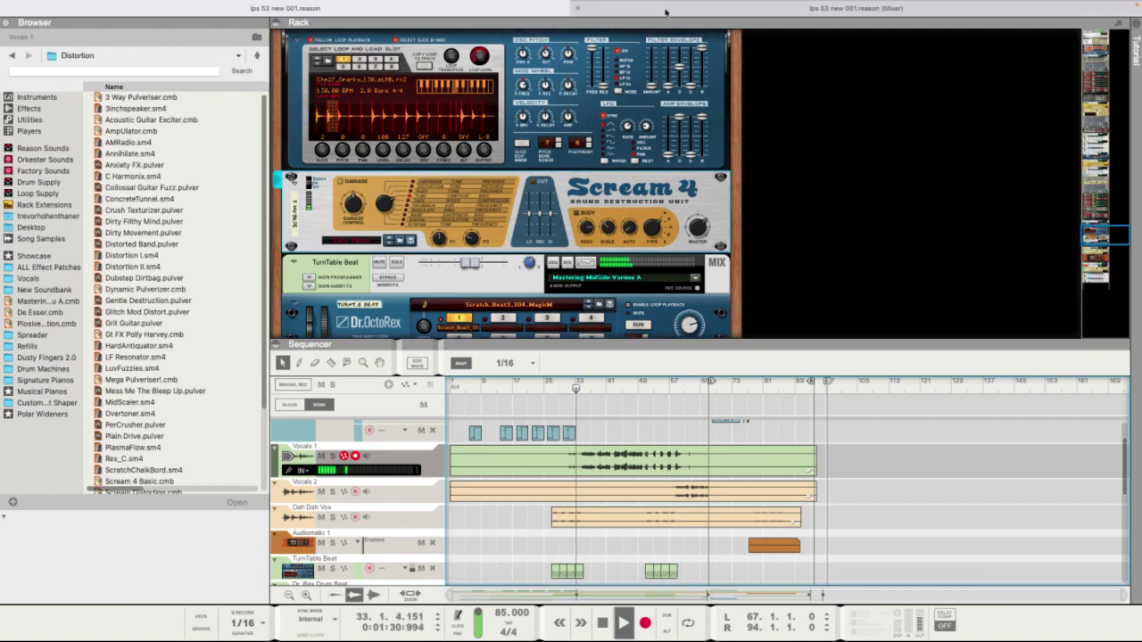
pyautogui.click(664, 6)
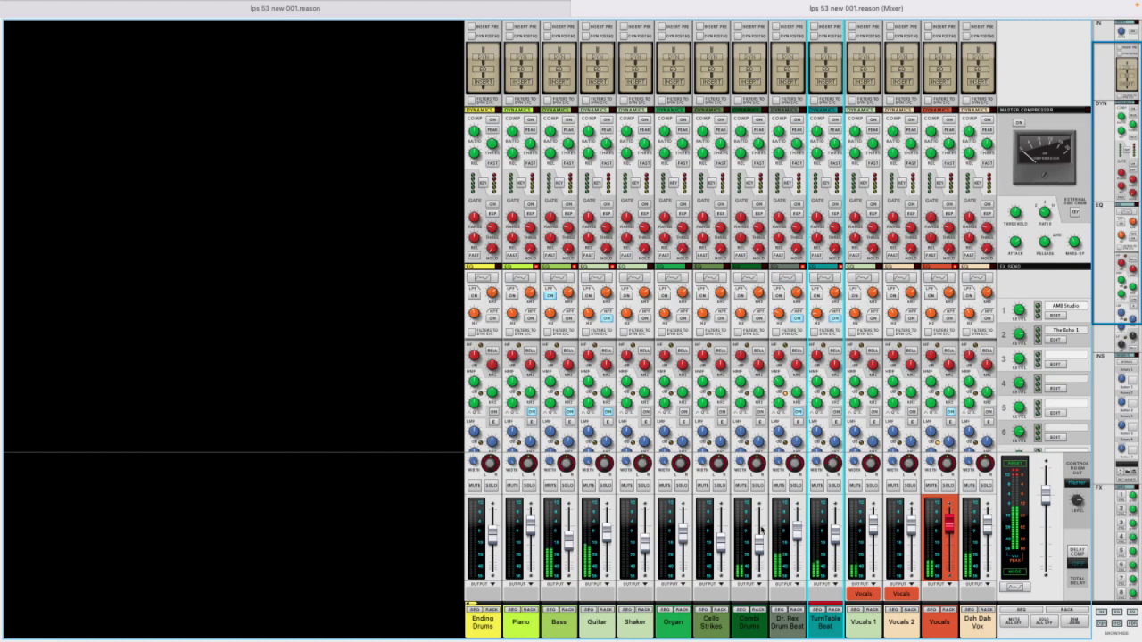
pyautogui.click(759, 486)
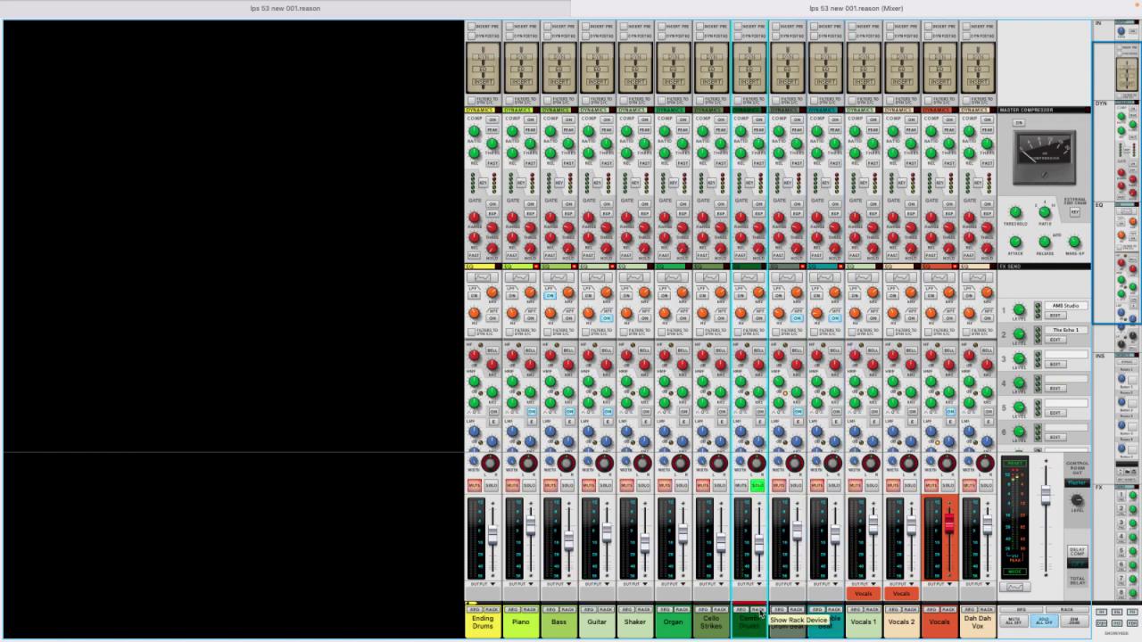
# Duplicate the Combi Drums channel and its track from the mixer.
pyautogui.moveTo(598, 4)
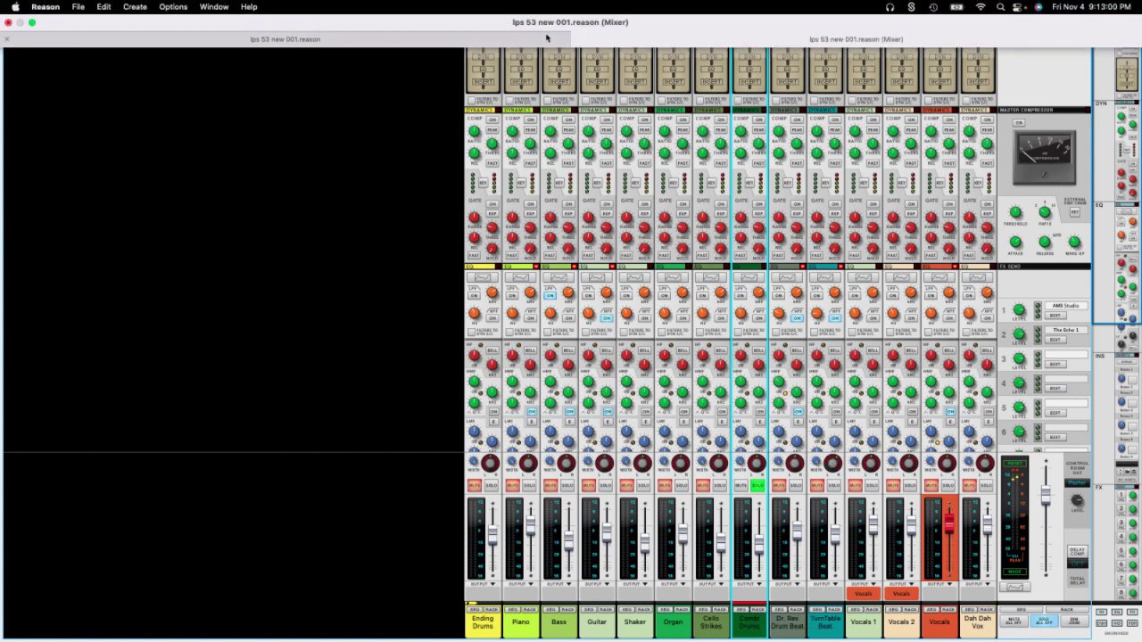
pyautogui.rightClick(749, 624)
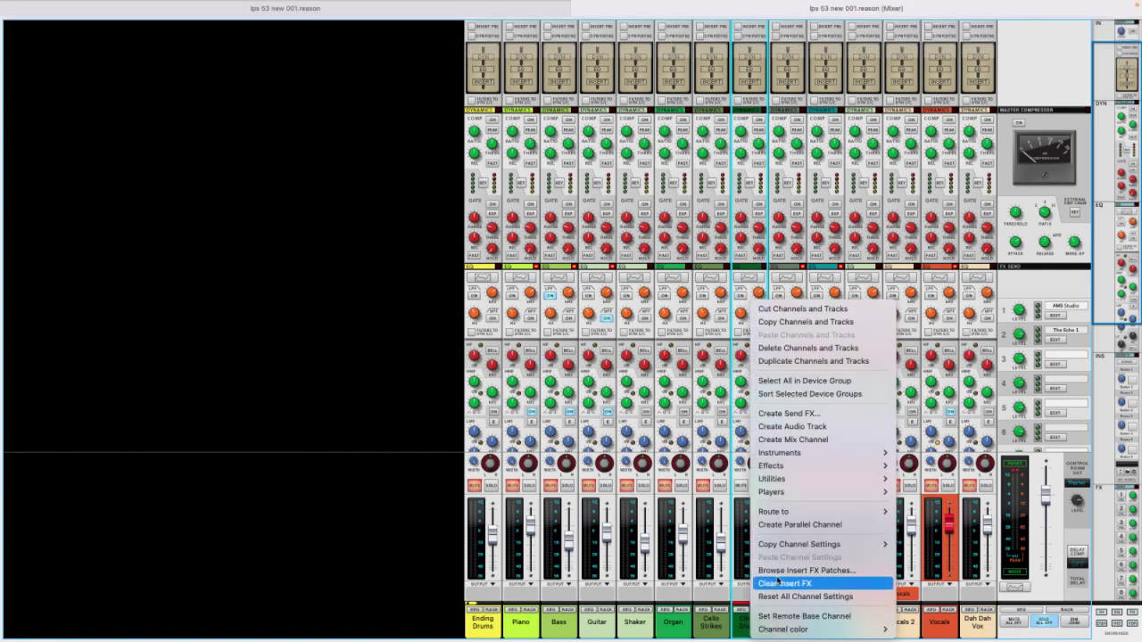
pyautogui.click(797, 361)
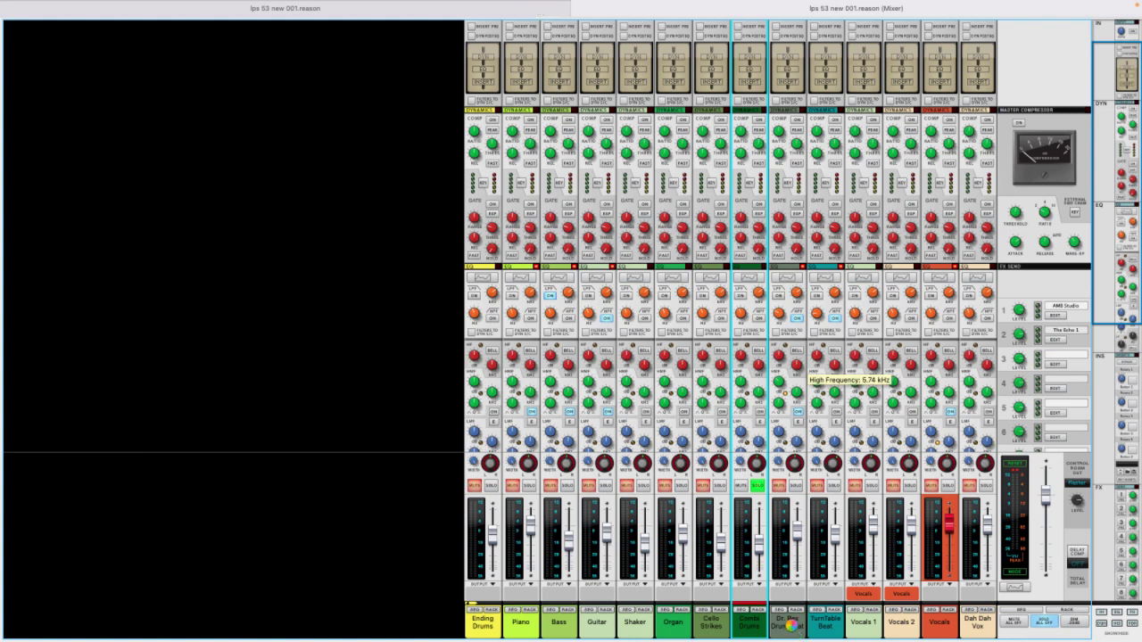
# Rename the two Combi Drums mixer channels as Tamb and Clap.
pyautogui.doubleClick(721, 622)
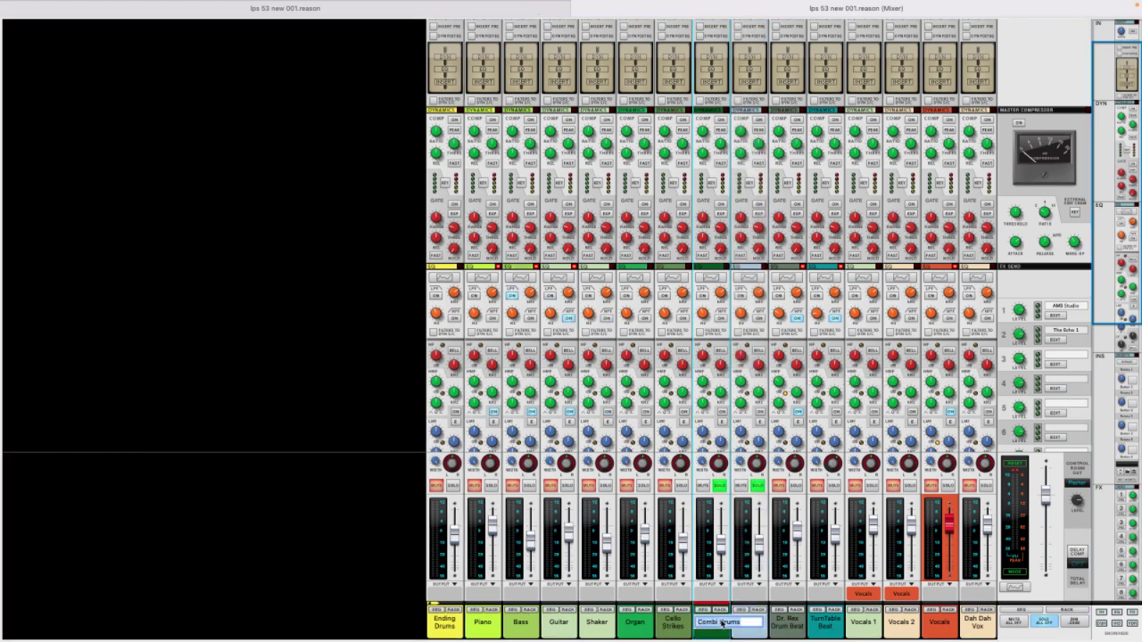
pyautogui.write('Ta')
pyautogui.press('Return')
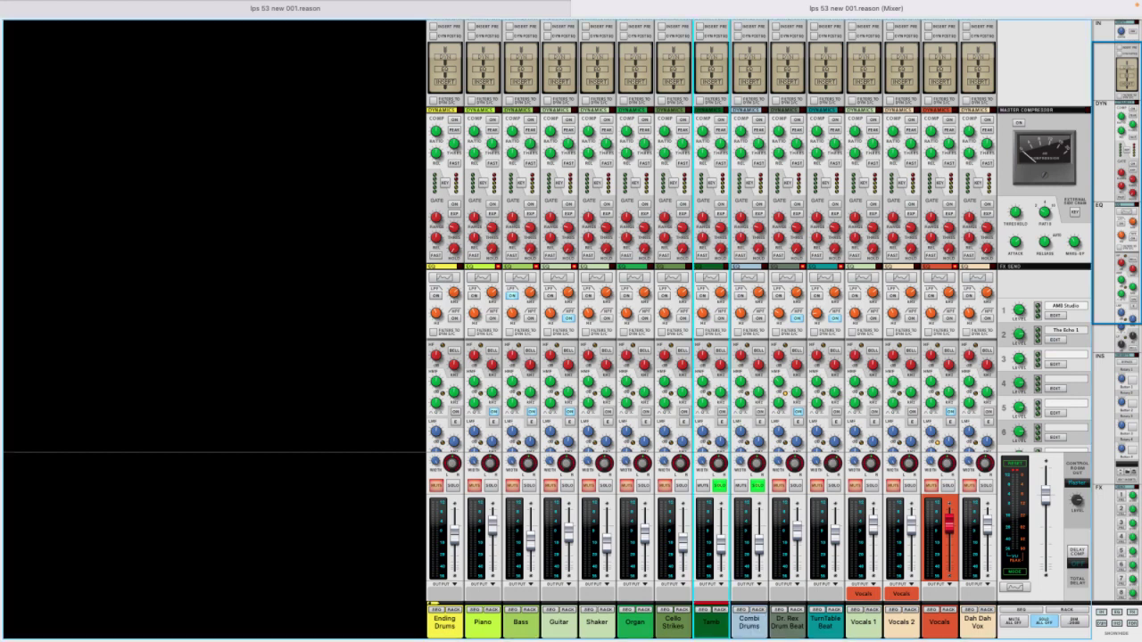
pyautogui.doubleClick(754, 622)
pyautogui.write('Clap')
pyautogui.press('Return')
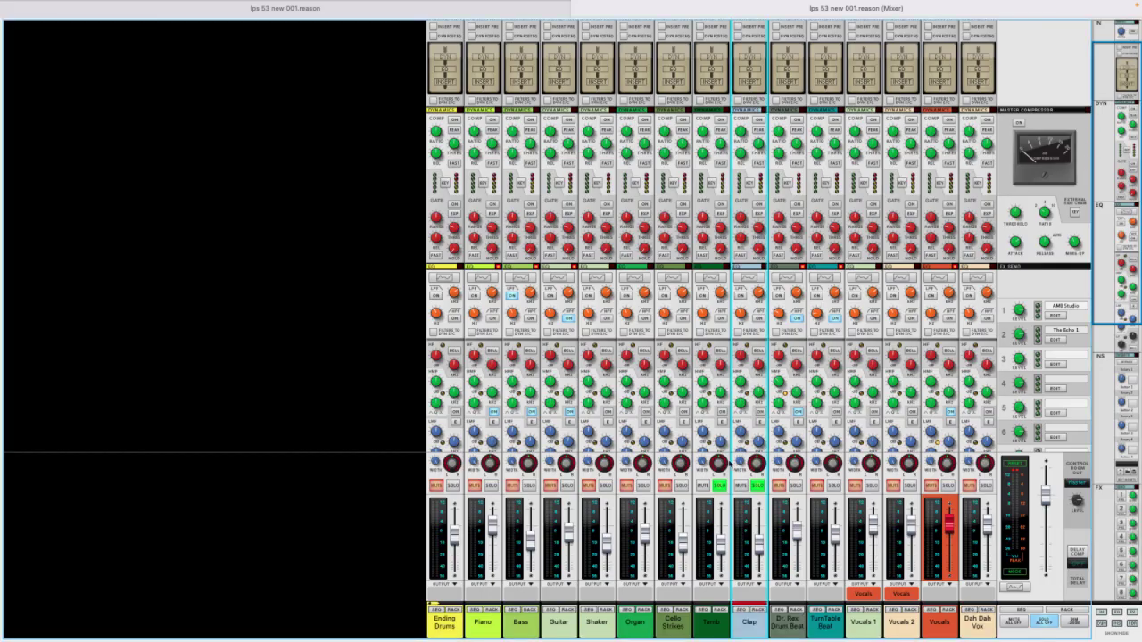
# Rename the Combi Drums sequencer track as Tamb and its copy as Clap.
pyautogui.click(340, 10)
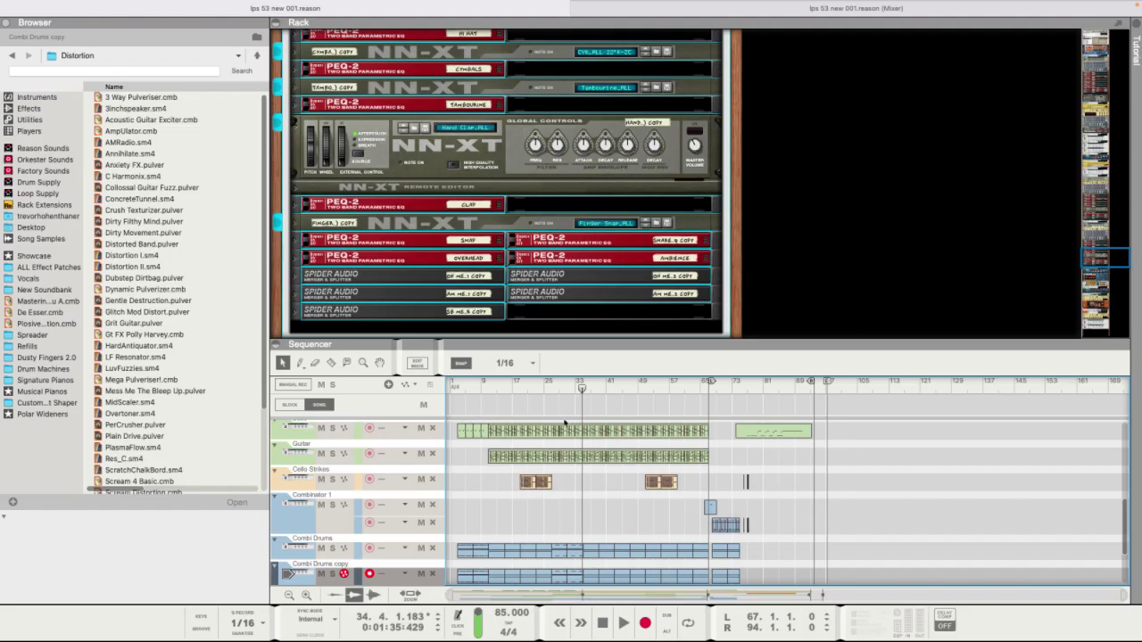
pyautogui.scroll(-3, 519, 472)
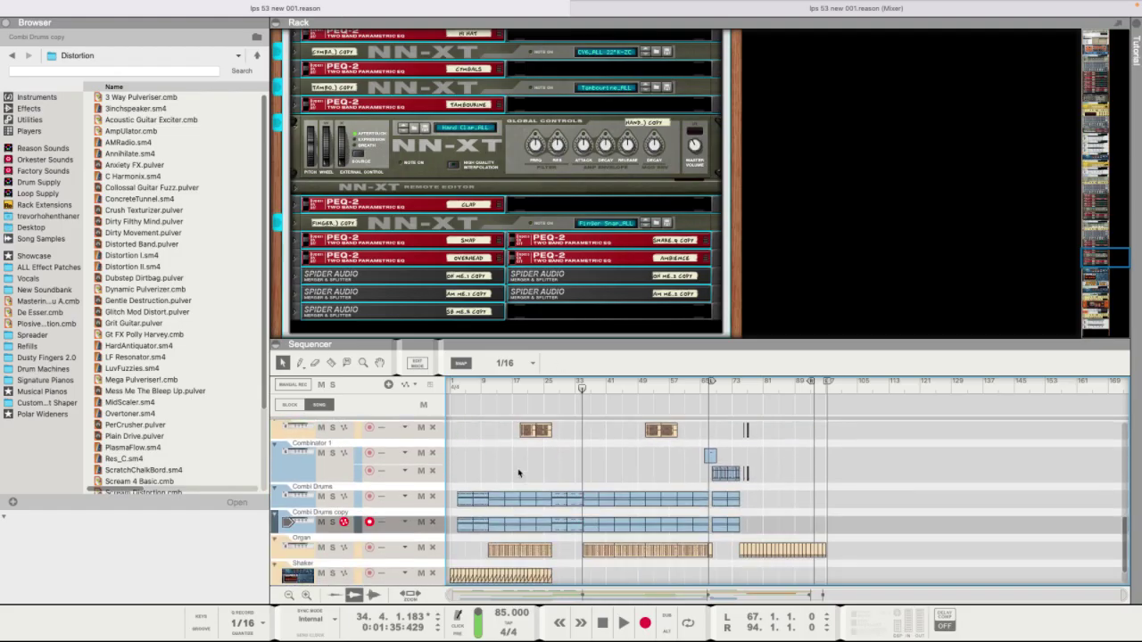
pyautogui.doubleClick(319, 487)
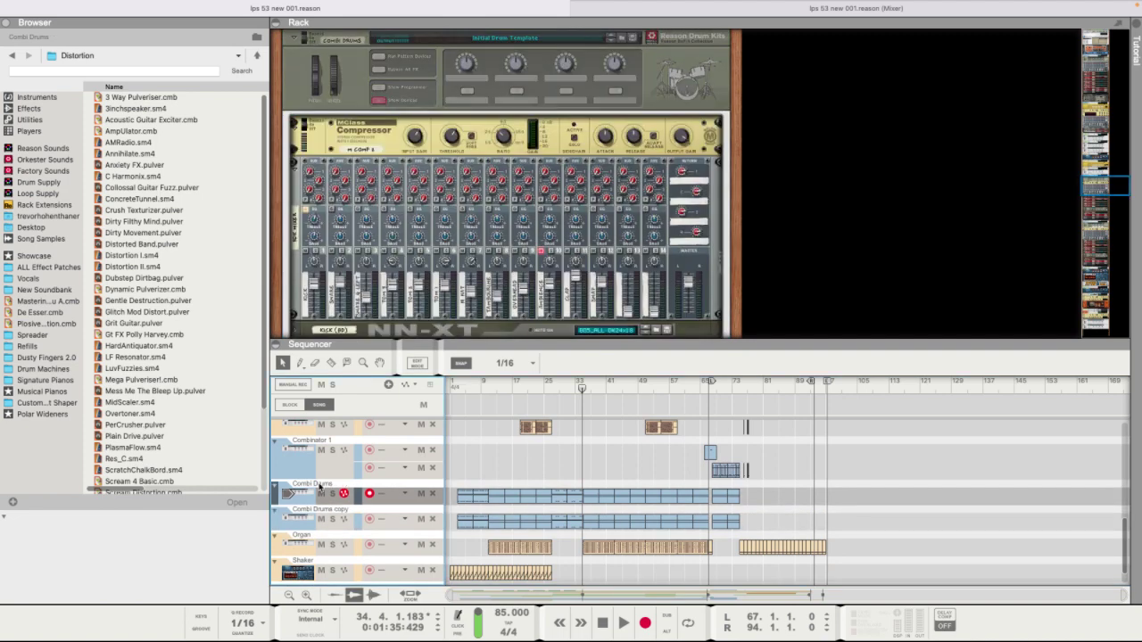
pyautogui.write('Tamb')
pyautogui.press('Return')
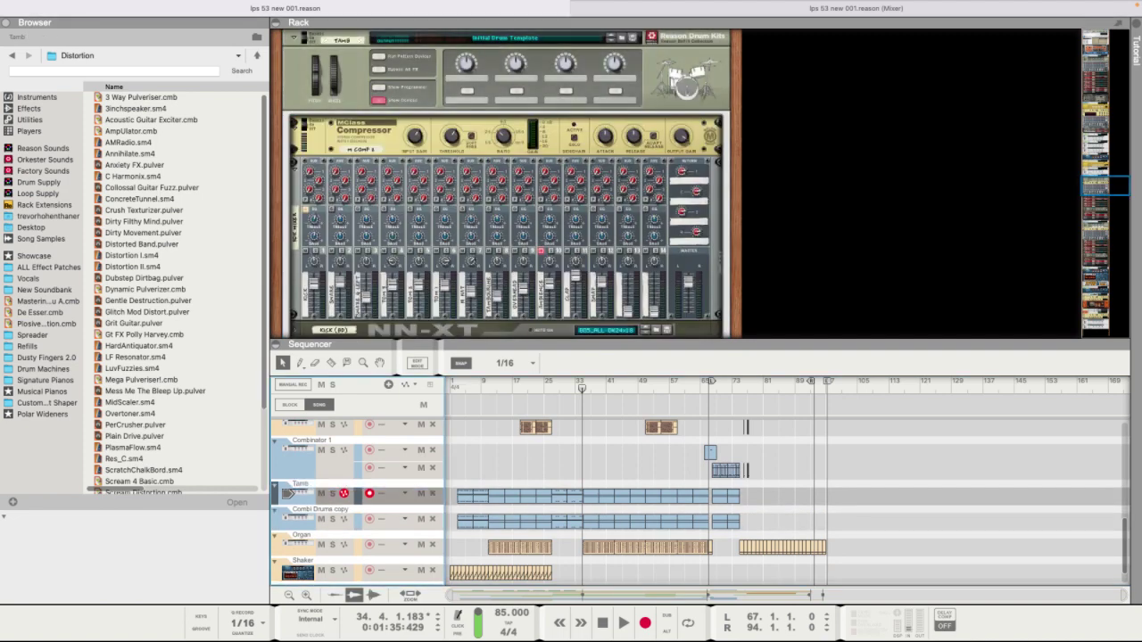
pyautogui.doubleClick(319, 510)
pyautogui.write('Clap')
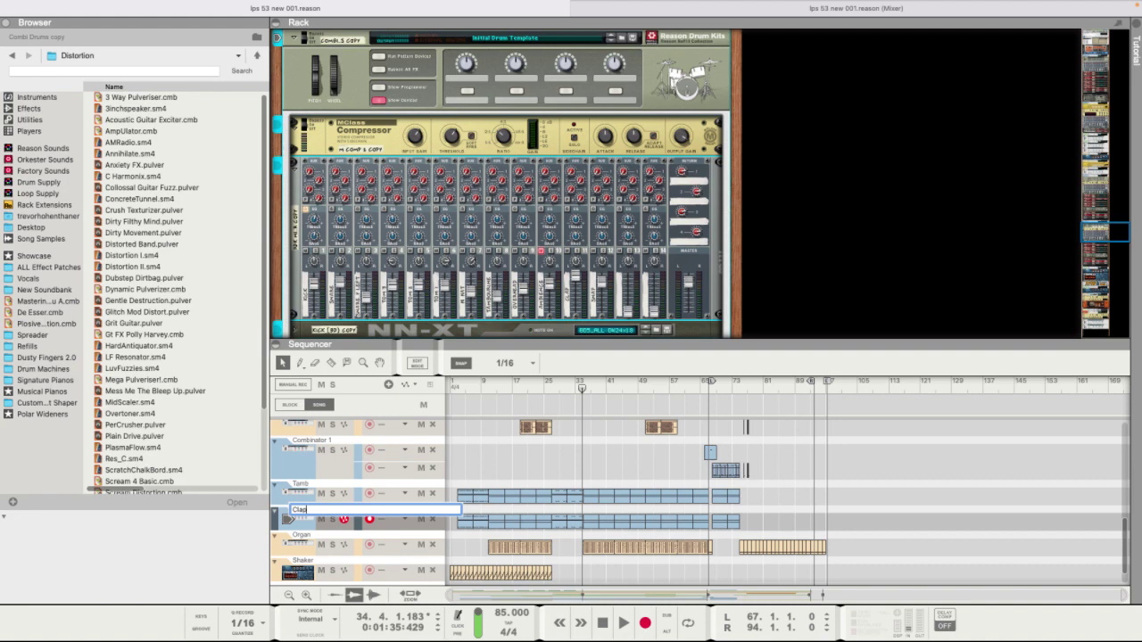
pyautogui.press('Return')
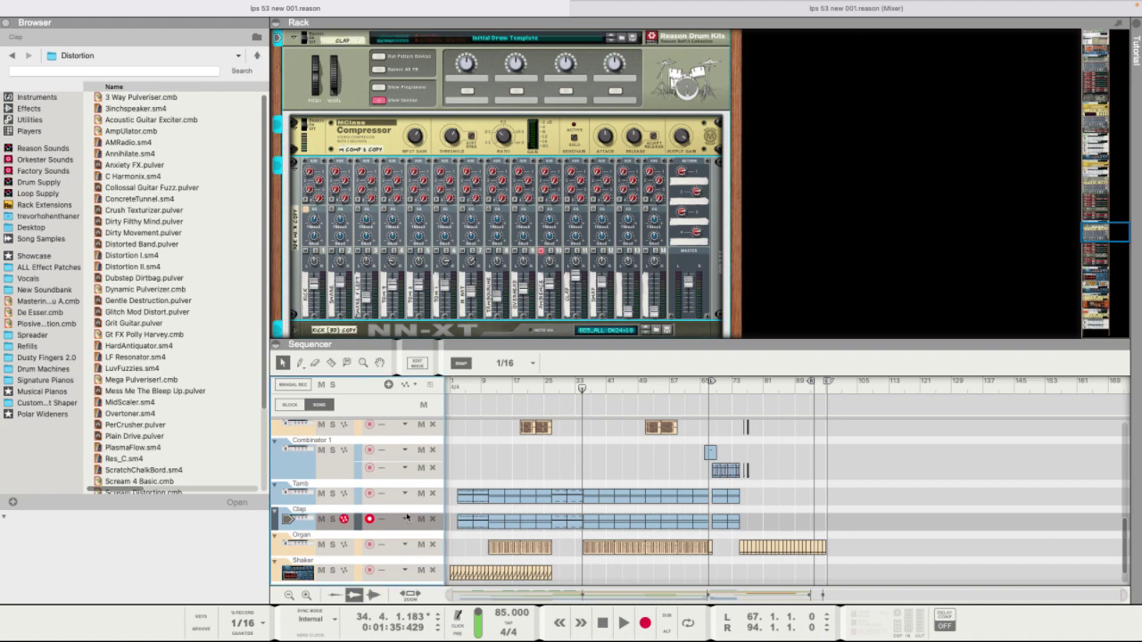
# Play the song from about bars 5 and 11, and delete the Clap track's clips between bars 11 and 27.
pyautogui.click(467, 388)
pyautogui.press('space')
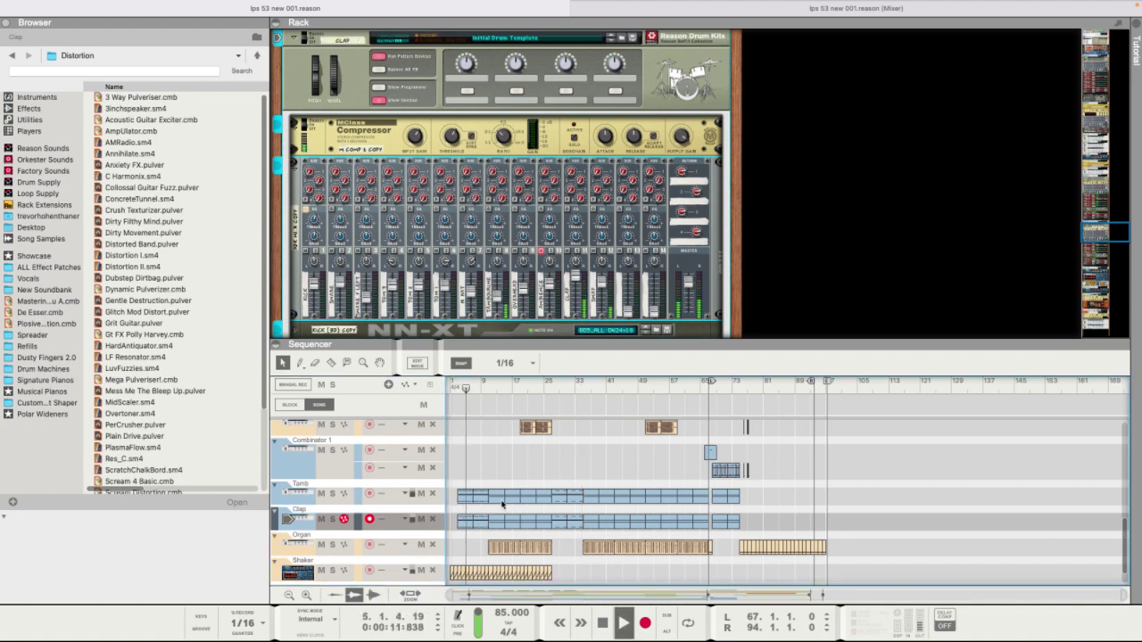
pyautogui.click(489, 385)
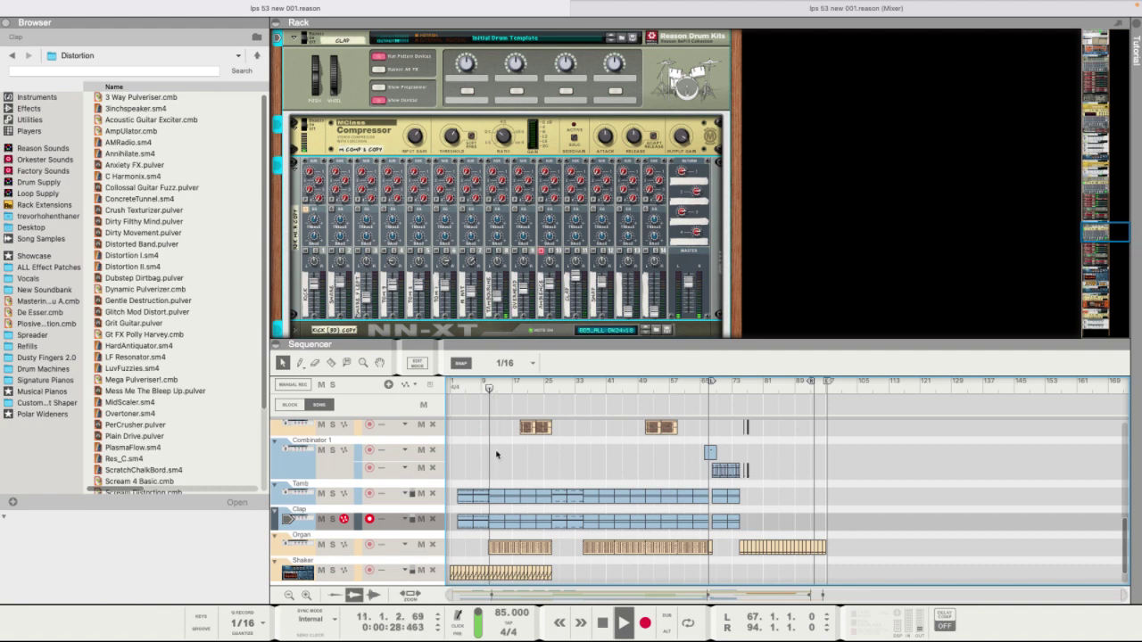
pyautogui.click(500, 522)
pyautogui.keyDown('shift'); pyautogui.click(543, 525); pyautogui.keyUp('shift')
pyautogui.press('Delete')
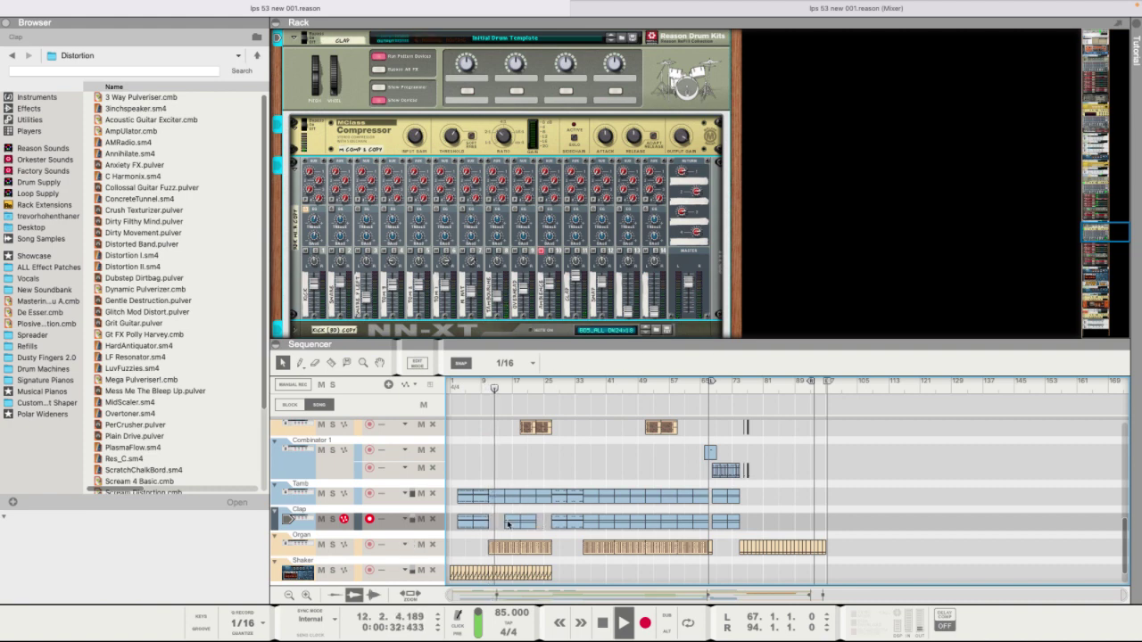
pyautogui.press('space')
pyautogui.click(535, 524)
pyautogui.press('Delete')
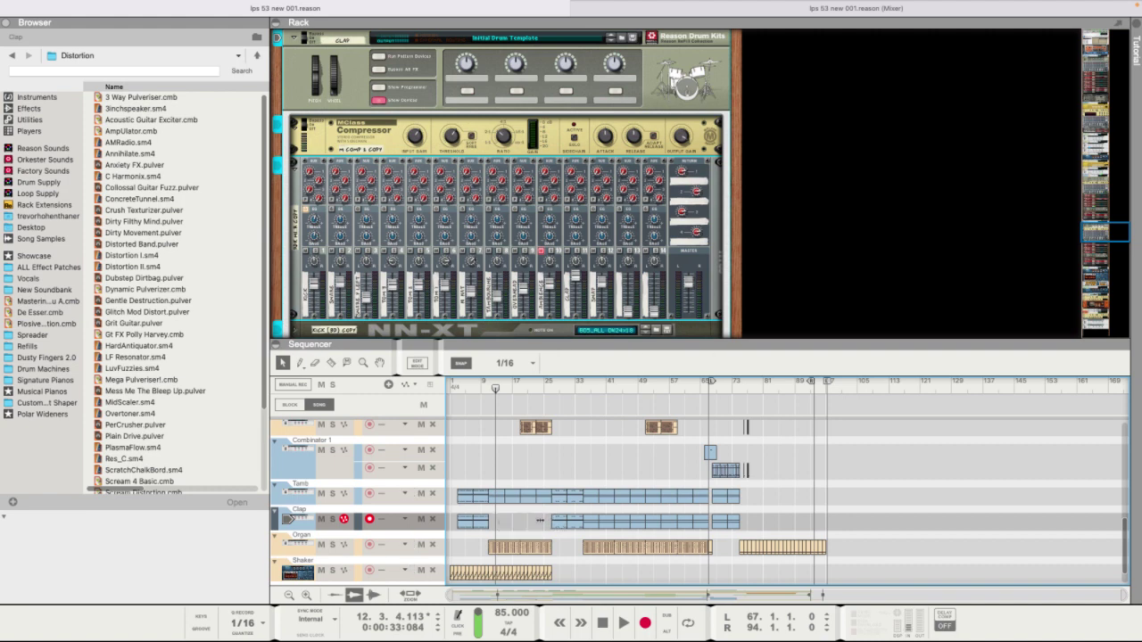
# Delete all of the Clap track's clips from bar 35 onward.
pyautogui.click(590, 523)
pyautogui.keyDown('shift'); pyautogui.click(606, 523); pyautogui.keyUp('shift')
pyautogui.keyDown('shift'); pyautogui.click(622, 522); pyautogui.keyUp('shift')
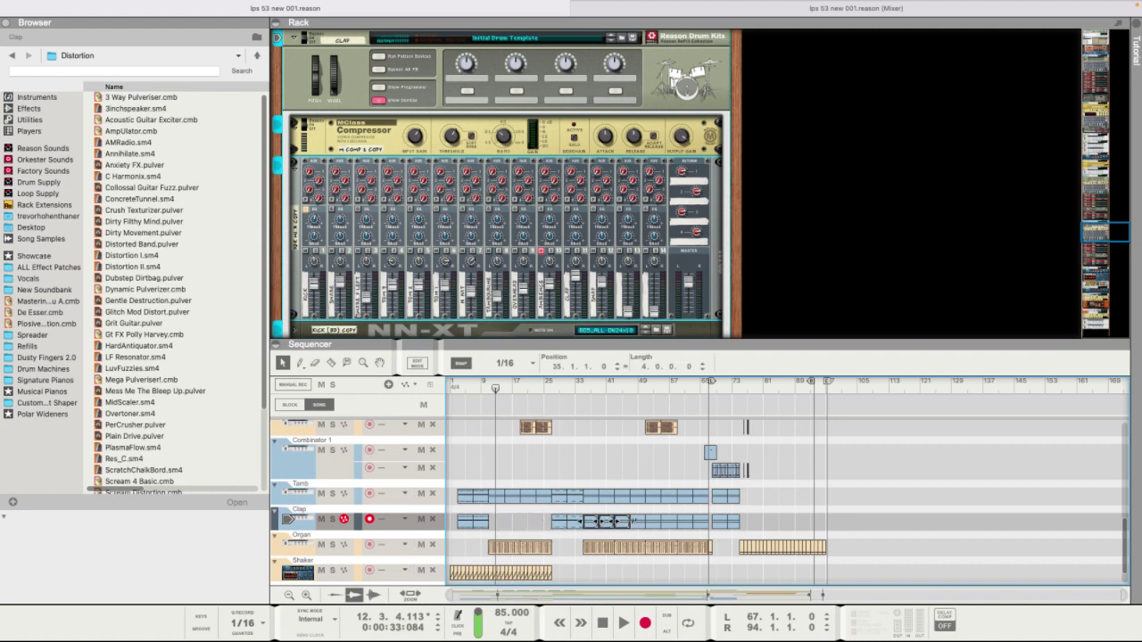
pyautogui.keyDown('shift'); pyautogui.click(638, 523); pyautogui.keyUp('shift')
pyautogui.keyDown('shift'); pyautogui.click(654, 523); pyautogui.keyUp('shift')
pyautogui.keyDown('shift'); pyautogui.click(670, 523); pyautogui.keyUp('shift')
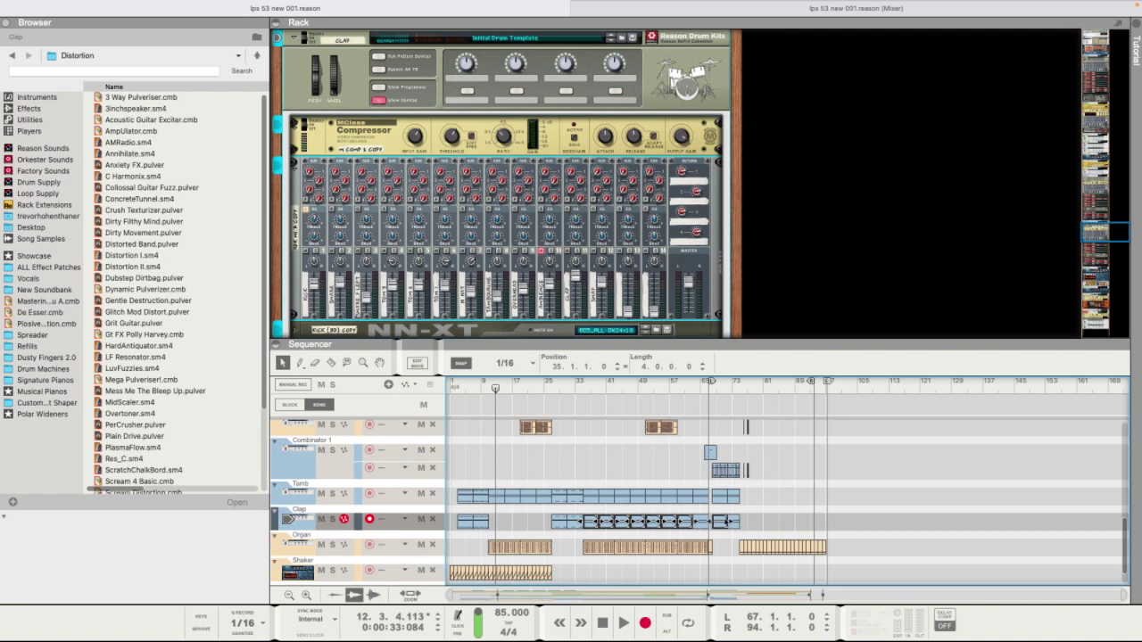
pyautogui.keyDown('shift'); pyautogui.click(720, 523); pyautogui.keyUp('shift')
pyautogui.press('Delete')
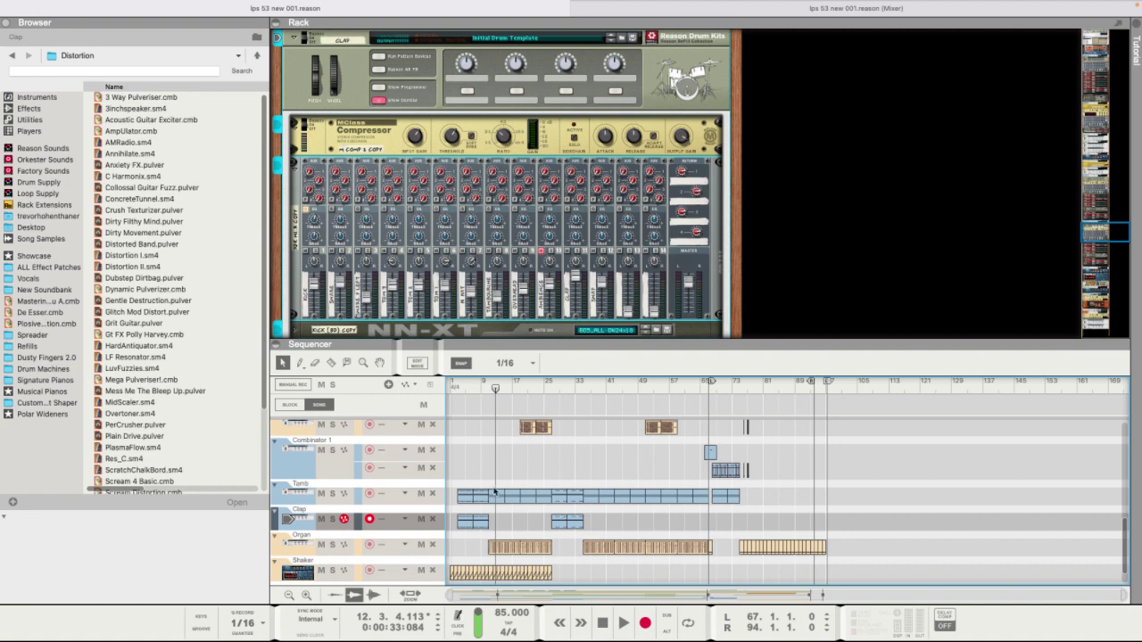
# Enlarge the sequencer over the rack area and open the Clap track's first clip for note editing.
pyautogui.click(466, 389)
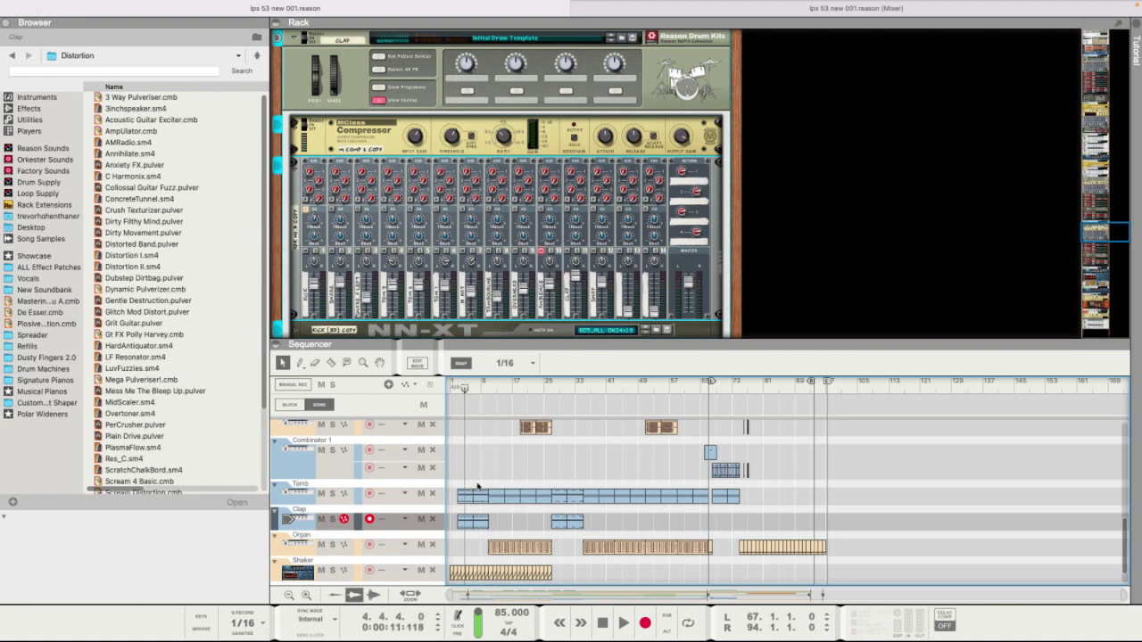
pyautogui.doubleClick(469, 524)
pyautogui.moveTo(535, 344); pyautogui.dragTo(536, 7)
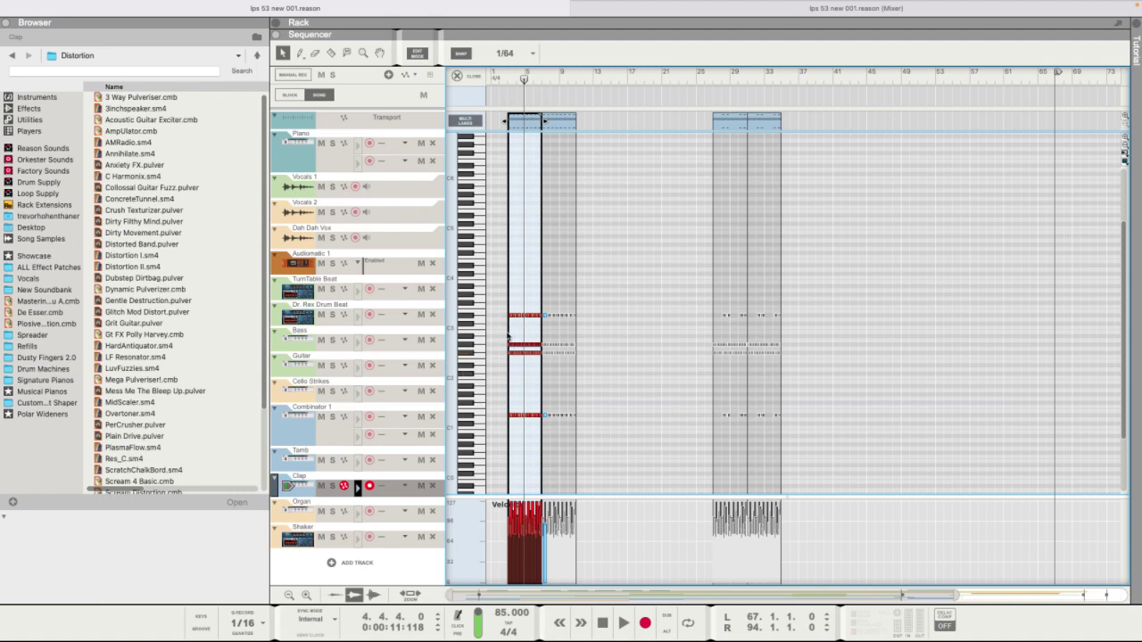
pyautogui.press('super+e')
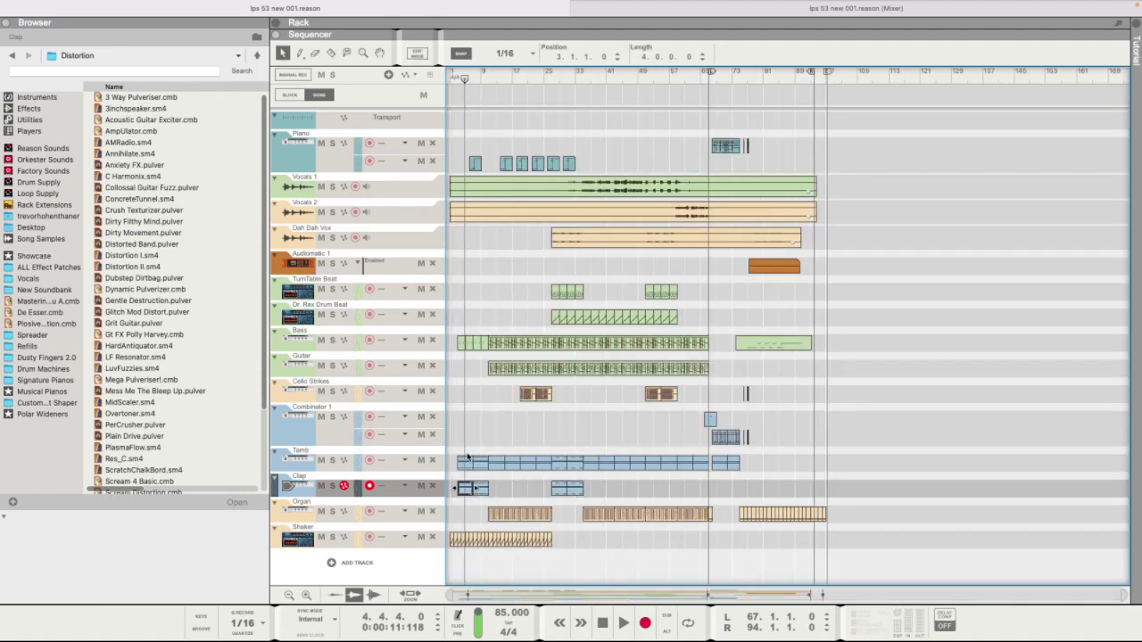
pyautogui.doubleClick(467, 488)
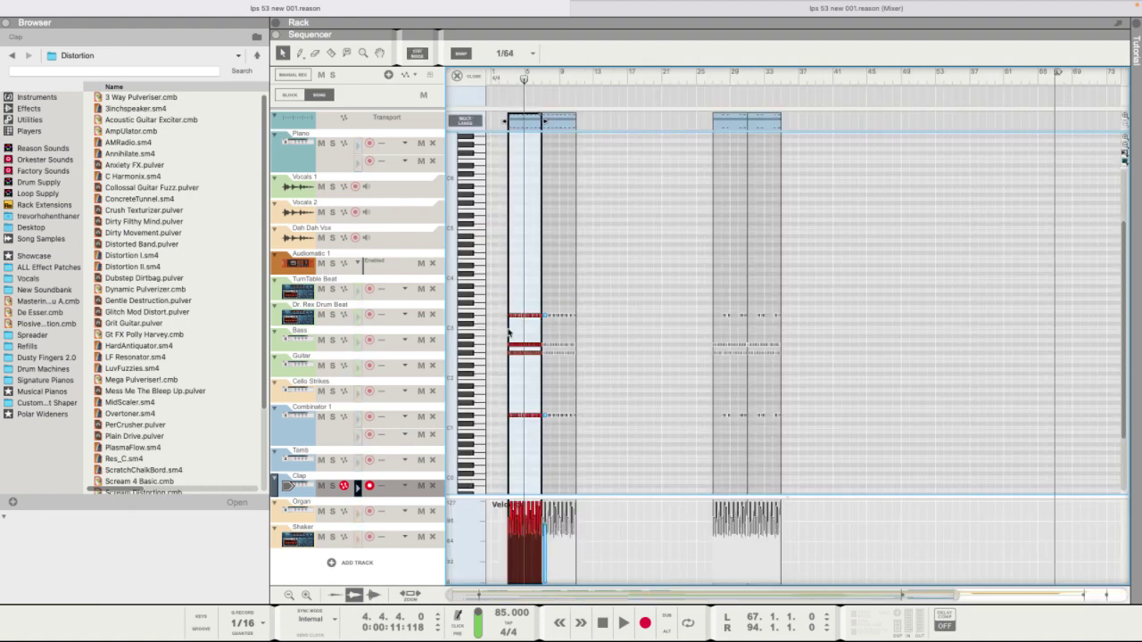
# Delete the two middle rows of notes from the Clap clips between bars 3 and 11.
pyautogui.moveTo(482, 341); pyautogui.dragTo(597, 373)
pyautogui.press('Delete')
pyautogui.click(545, 363)
pyautogui.press('Delete')
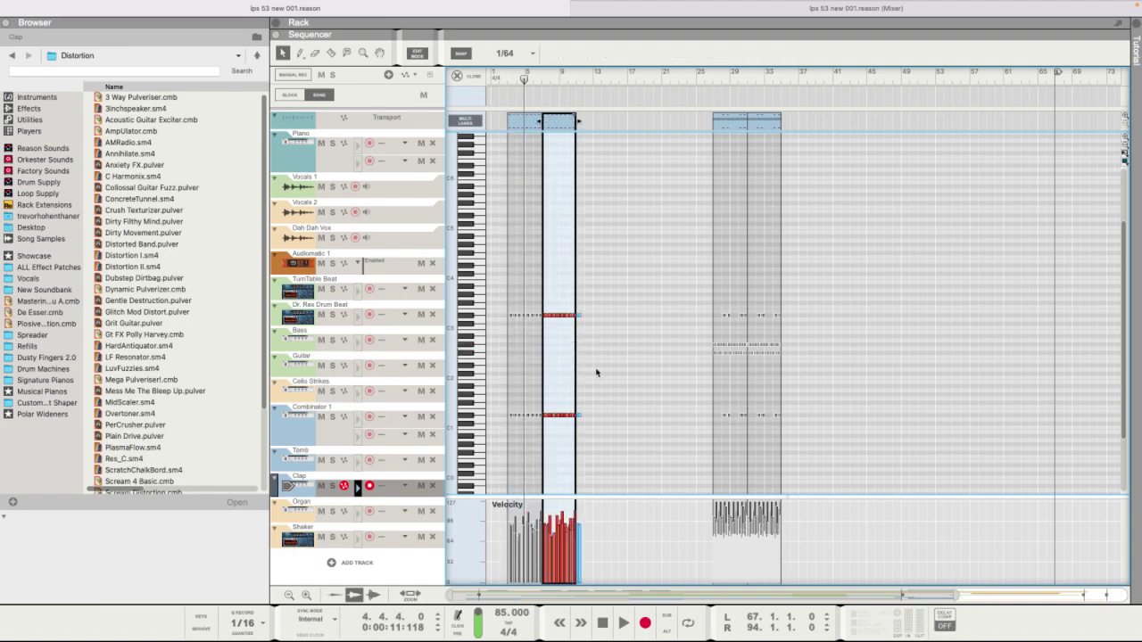
# Audition the D#1 and D#3 keys and delete the two middle note rows from the Clap clips between bars 27 and 35.
pyautogui.click(477, 415)
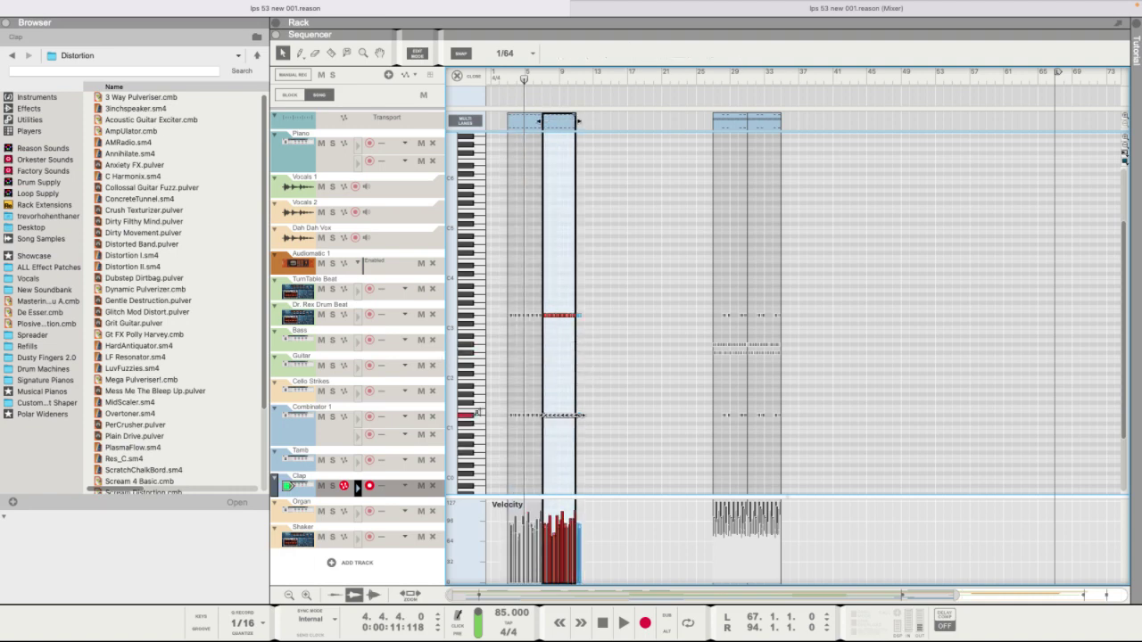
pyautogui.click(477, 314)
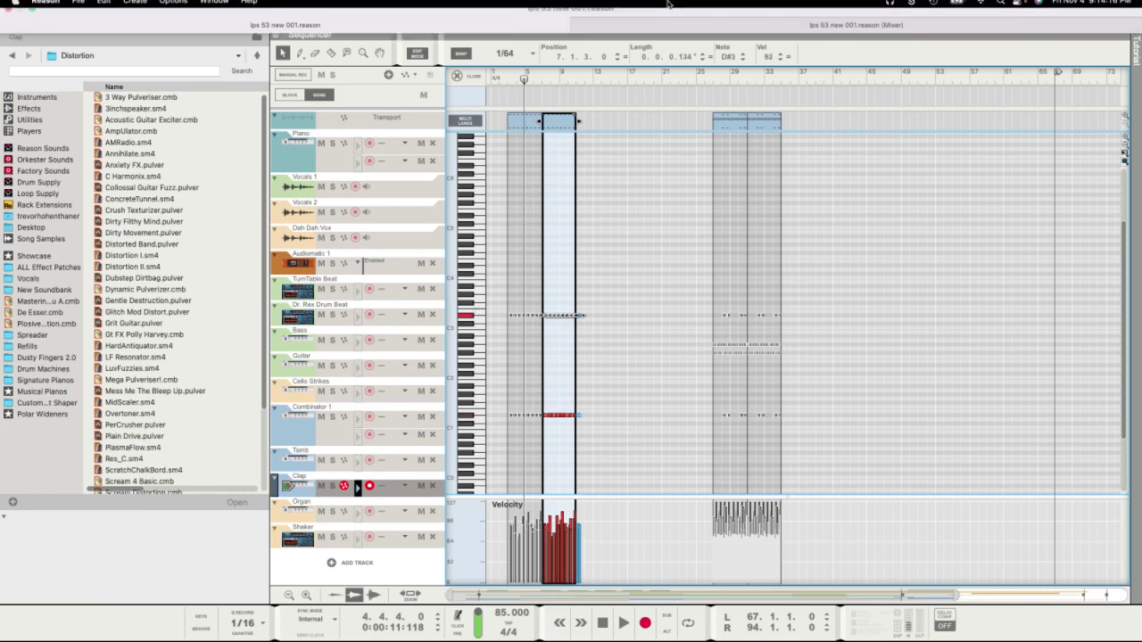
pyautogui.click(731, 378)
pyautogui.click(745, 380)
pyautogui.moveTo(703, 335); pyautogui.dragTo(806, 401)
pyautogui.click(767, 380)
pyautogui.moveTo(740, 338); pyautogui.dragTo(877, 385)
pyautogui.press('Delete')
# Move the playhead to about bar 3 and delete the D#3 notes from the Clap clips between bars 3 and 11.
pyautogui.click(506, 78)
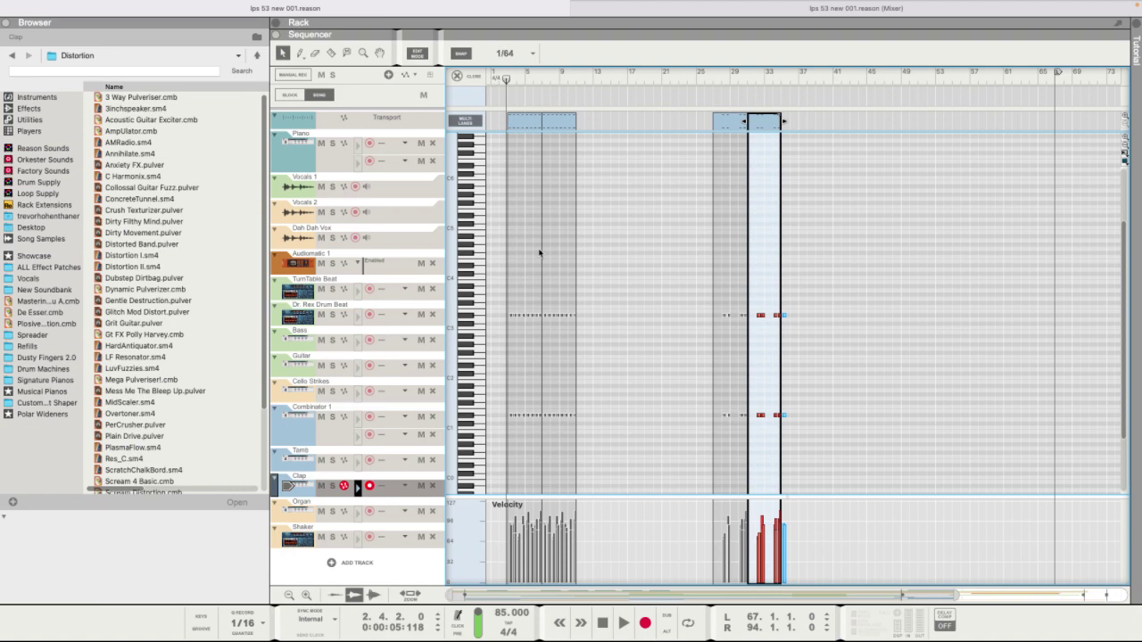
pyautogui.click(467, 315)
pyautogui.click(525, 311)
pyautogui.moveTo(501, 306); pyautogui.dragTo(591, 347)
pyautogui.press('Delete')
pyautogui.click(562, 348)
pyautogui.moveTo(522, 294); pyautogui.dragTo(648, 331)
pyautogui.press('Delete')
# Delete the D#3 notes from the Clap clips between bars 27 and 35 and return to the arrangement.
pyautogui.click(723, 338)
pyautogui.moveTo(710, 301); pyautogui.dragTo(799, 340)
pyautogui.press('Delete')
pyautogui.click(774, 344)
pyautogui.press('Delete')
pyautogui.click(456, 77)
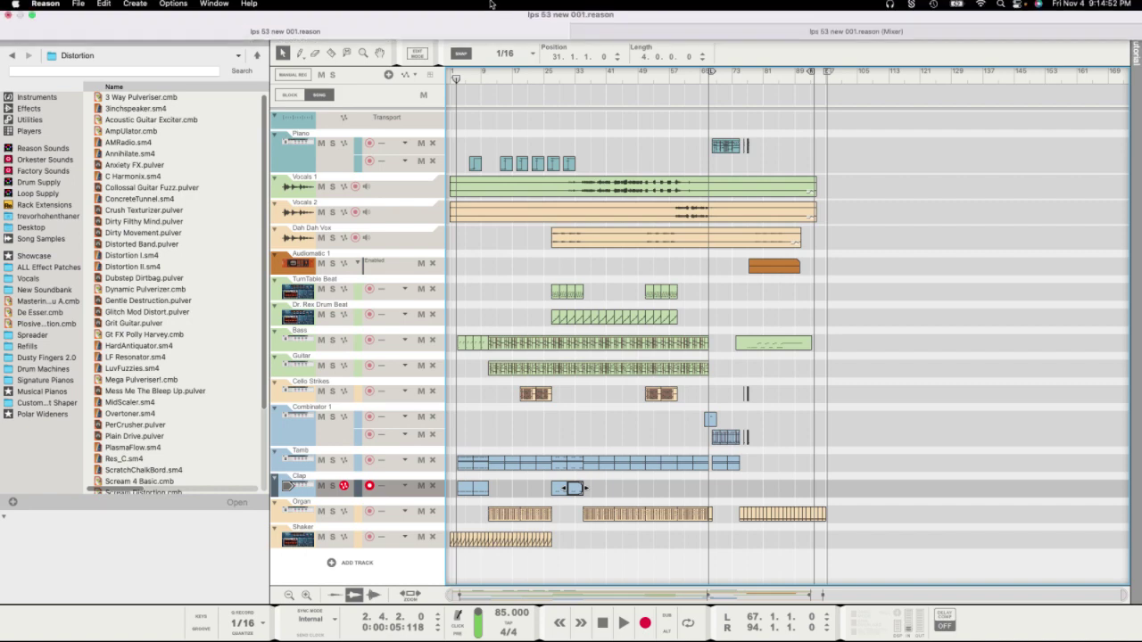
# Play the song from about bar 3, open the first Tamb clip and delete its D#3 and D#1 notes.
pyautogui.press('space')
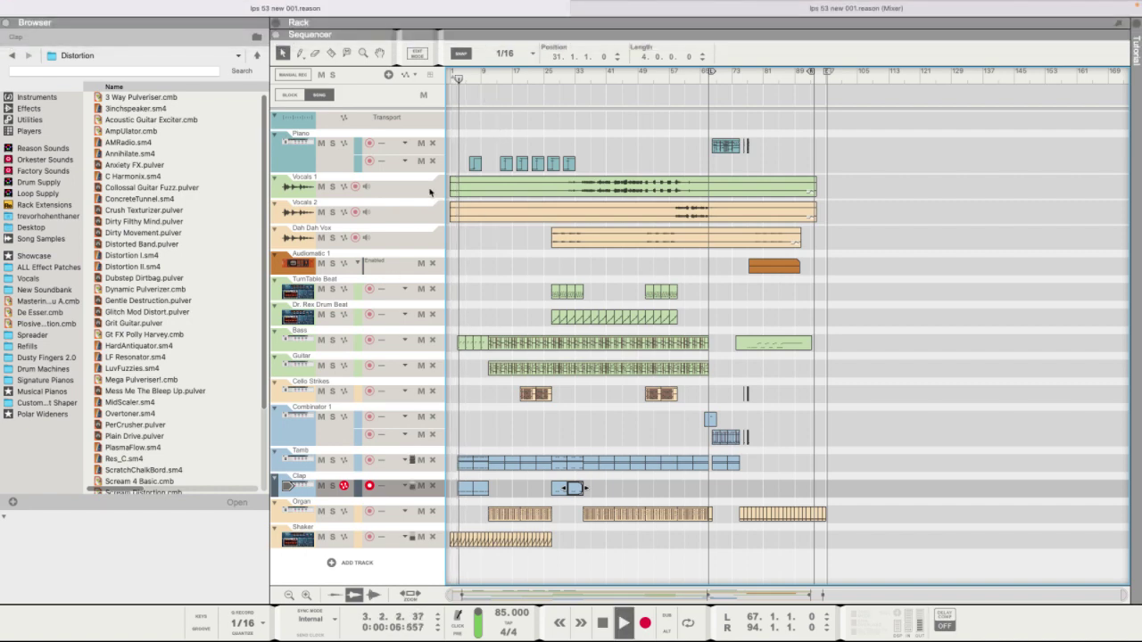
pyautogui.click(466, 464)
pyautogui.doubleClick(465, 464)
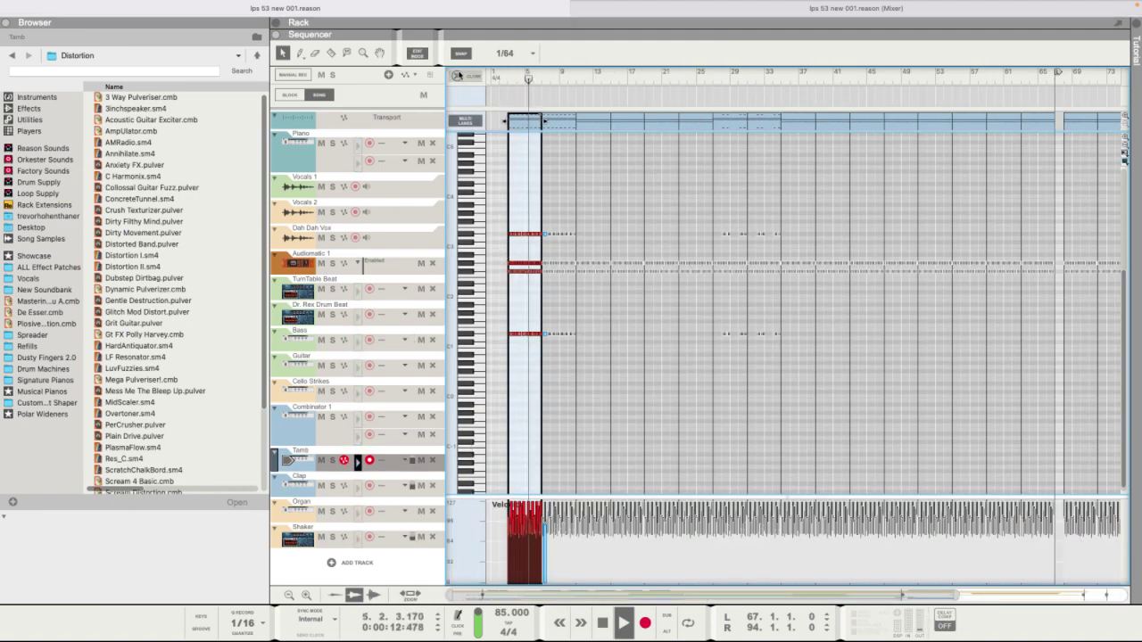
pyautogui.hotkey('shift', 'Tab')
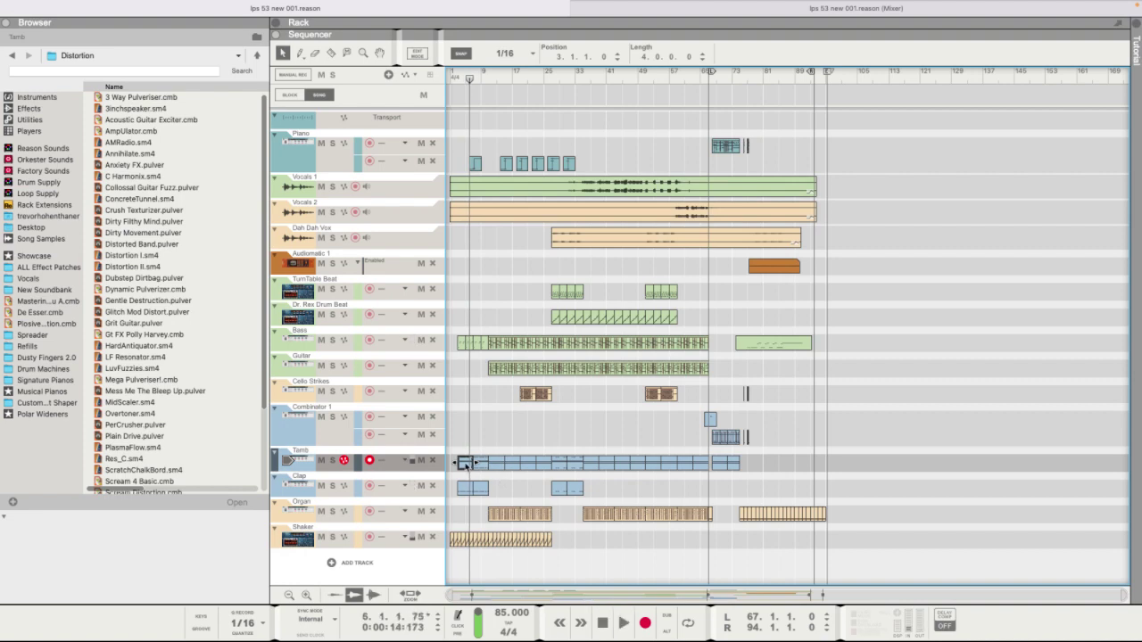
pyautogui.hotkey('shift', 'Tab')
pyautogui.moveTo(540, 228); pyautogui.dragTo(553, 234)
pyautogui.press('Delete')
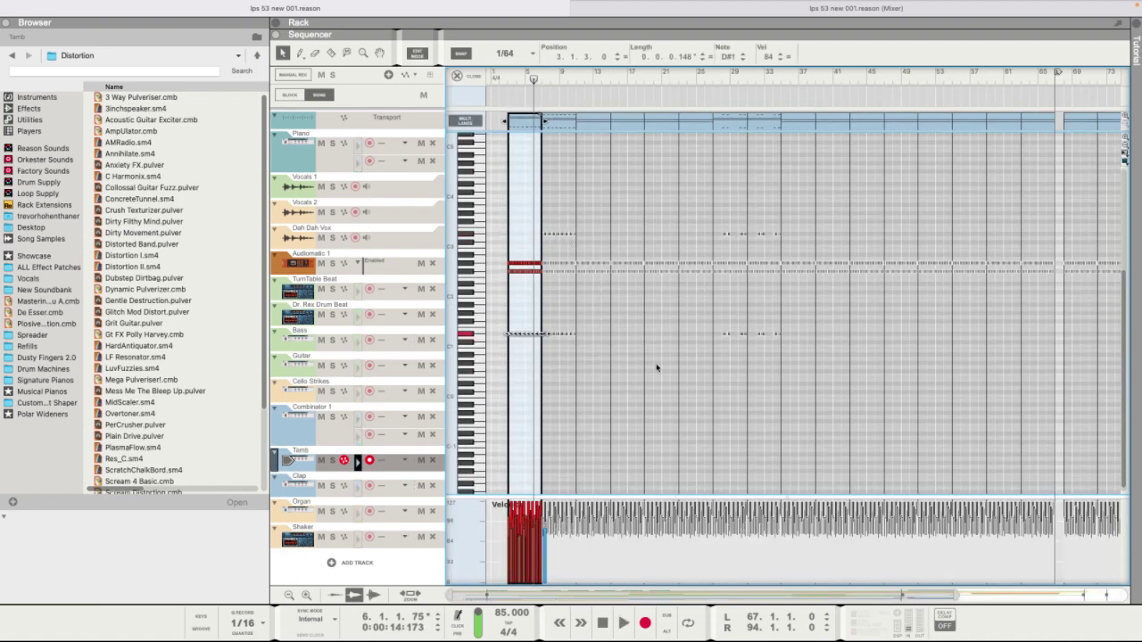
# Delete the D#1 and D#3 notes from the second Tamb clip, between bars 7 and 11.
pyautogui.doubleClick(569, 337)
pyautogui.moveTo(536, 307); pyautogui.dragTo(604, 357)
pyautogui.press('Delete')
pyautogui.moveTo(539, 218); pyautogui.dragTo(594, 242)
pyautogui.press('Delete')
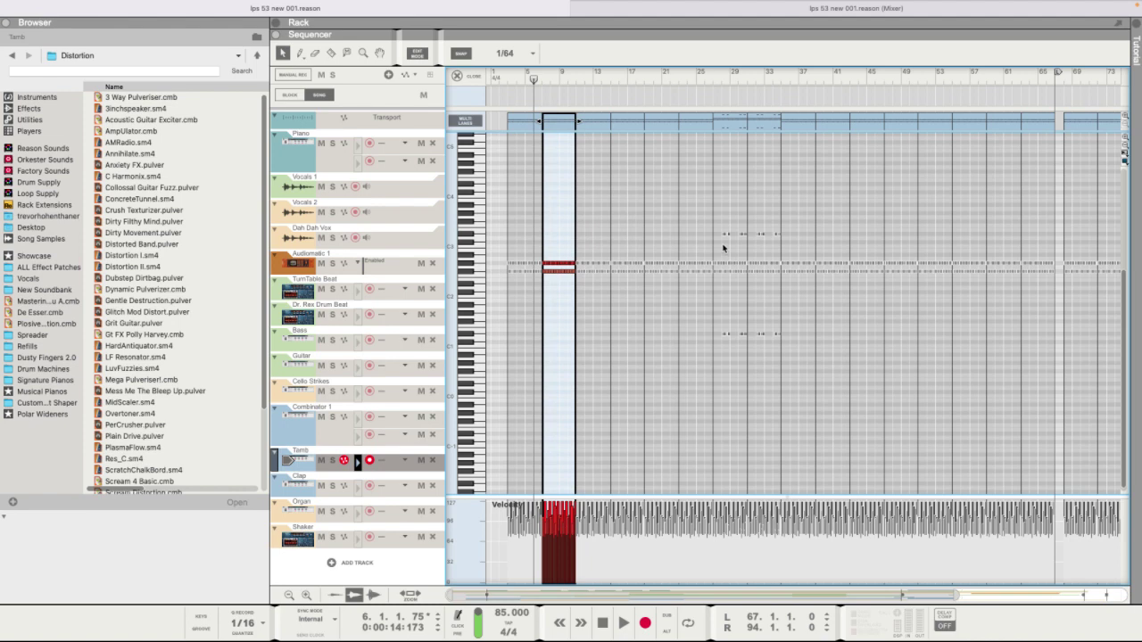
# Delete the D#3 and D#1 notes from the Tamb clip that starts at bar 27.
pyautogui.doubleClick(724, 248)
pyautogui.moveTo(709, 219); pyautogui.dragTo(783, 252)
pyautogui.press('Delete')
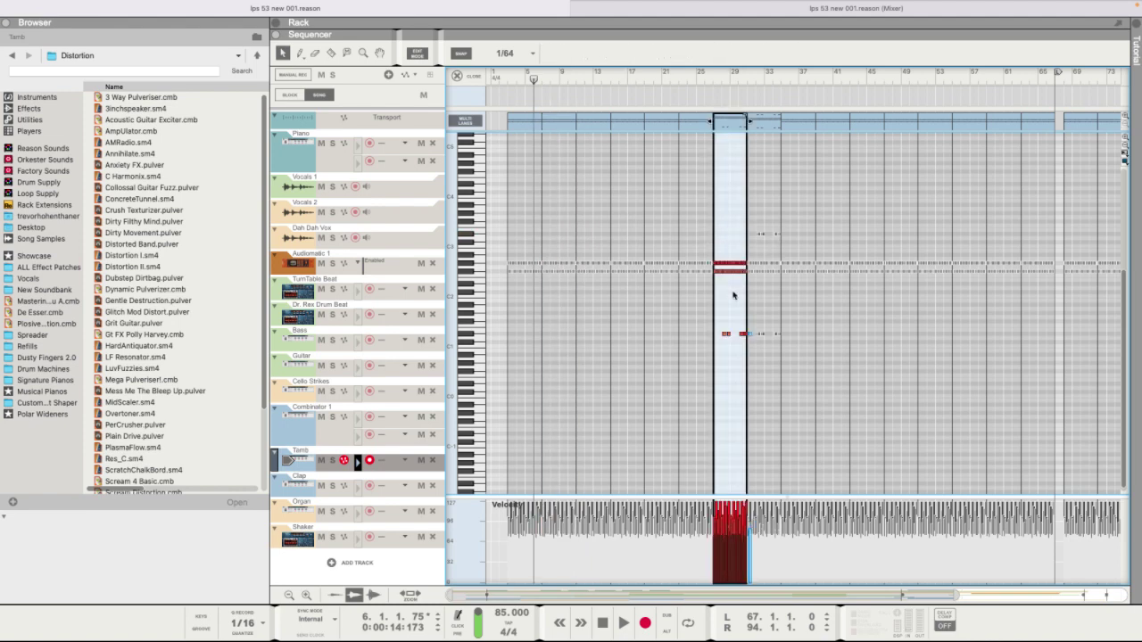
pyautogui.moveTo(702, 320); pyautogui.dragTo(838, 382)
pyautogui.press('Delete')
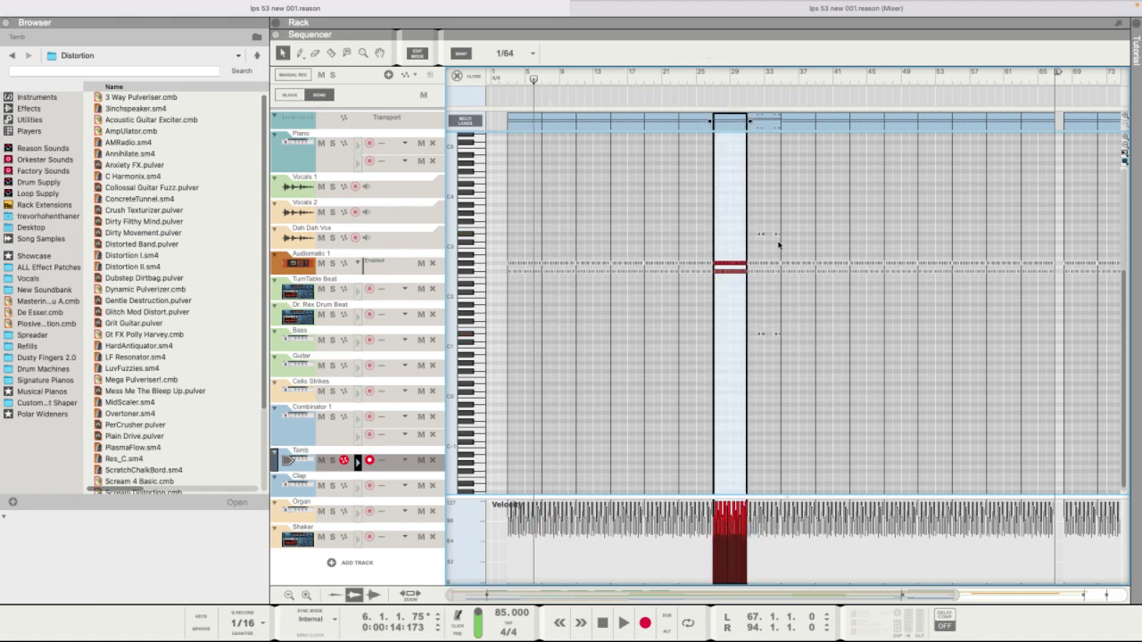
# Delete the D#3 and D#1 notes from the Tamb clip that starts at bar 31 and return to the arrangement.
pyautogui.doubleClick(779, 244)
pyautogui.moveTo(744, 221); pyautogui.dragTo(822, 255)
pyautogui.press('Delete')
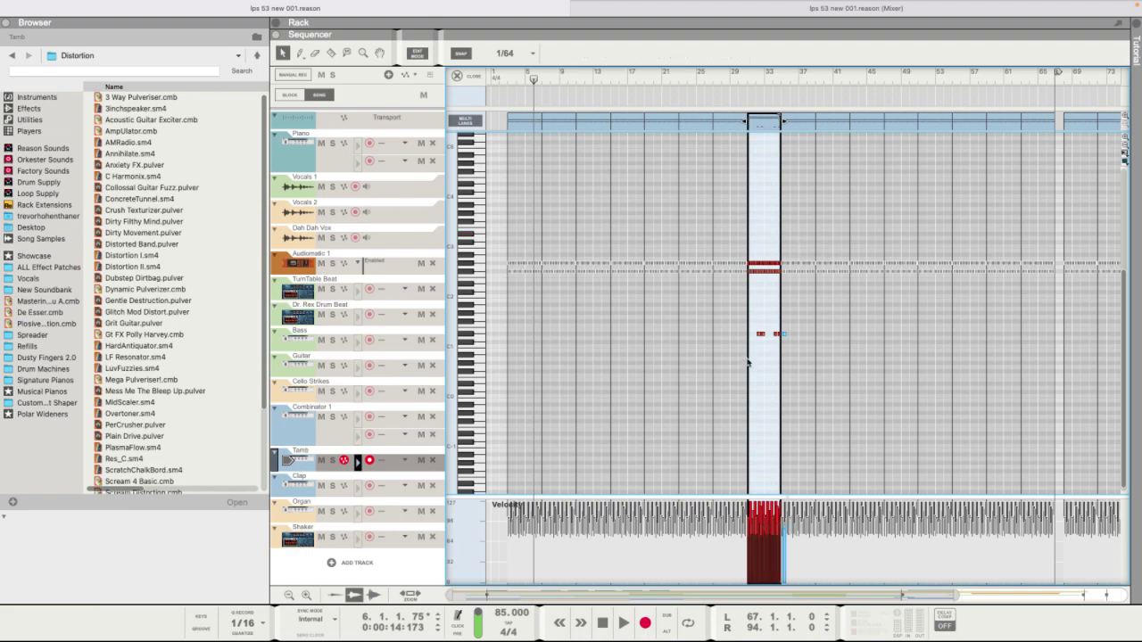
pyautogui.moveTo(754, 323); pyautogui.dragTo(837, 381)
pyautogui.press('Delete')
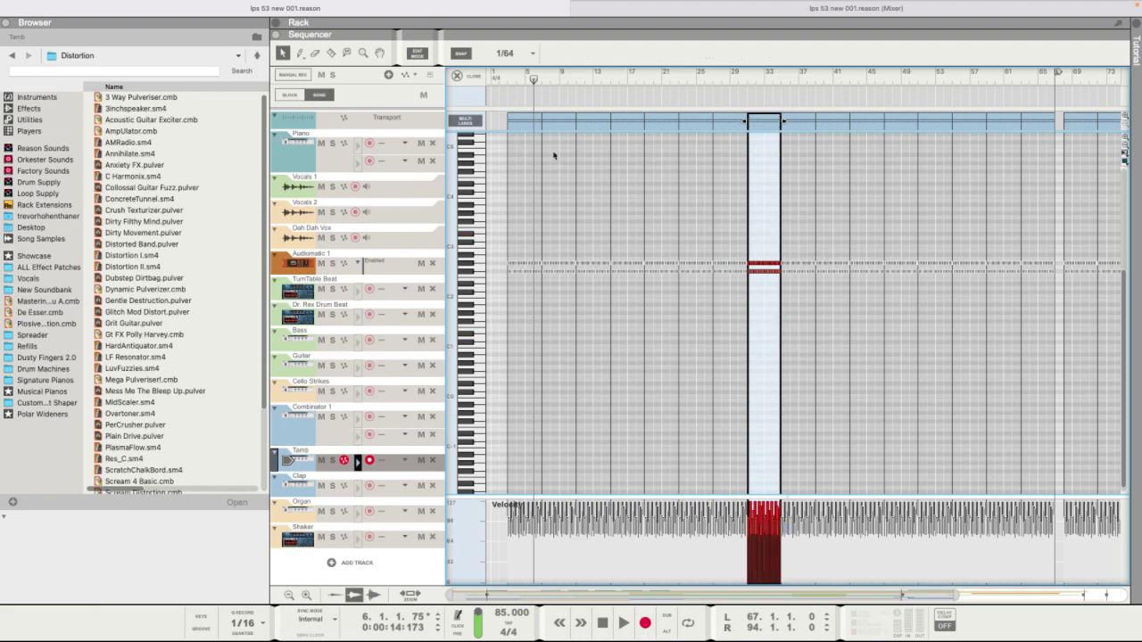
pyautogui.hscroll(5, 759, 363)
pyautogui.click(457, 75)
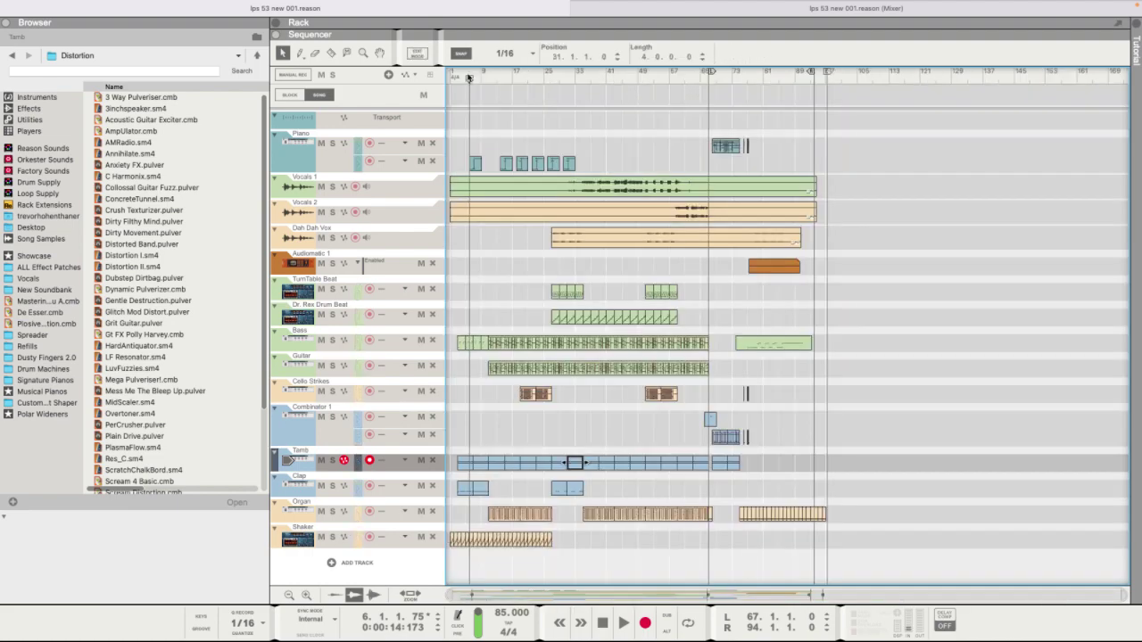
# Play the song from about bar 3 and take the Tamb and Clap mixer channels out of solo.
pyautogui.click(462, 77)
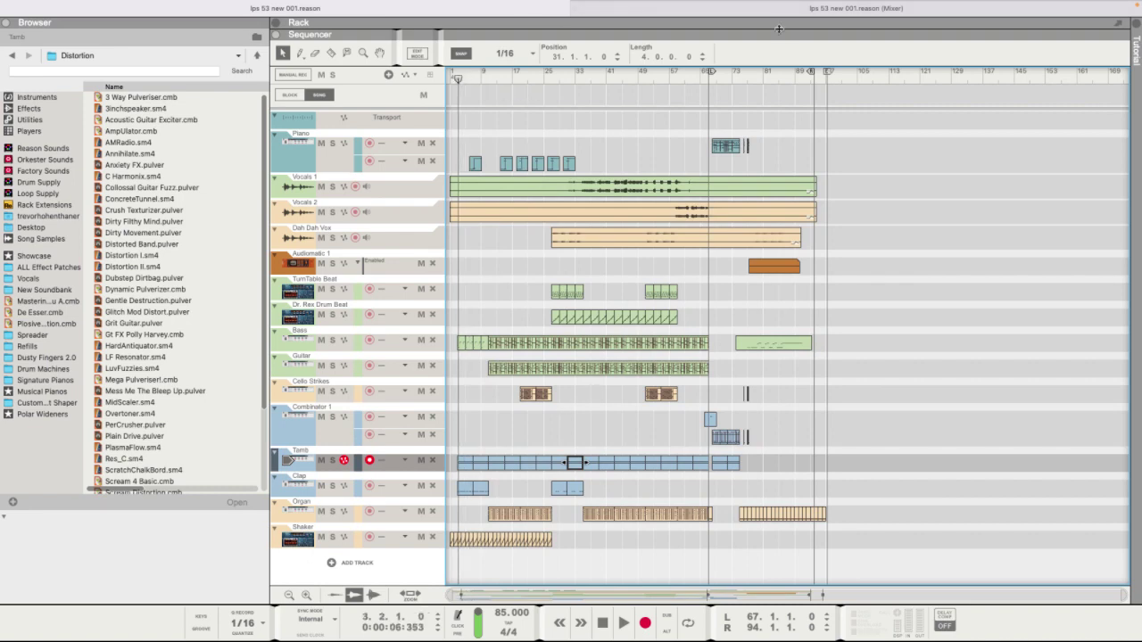
pyautogui.press('F5')
pyautogui.moveTo(759, 550)
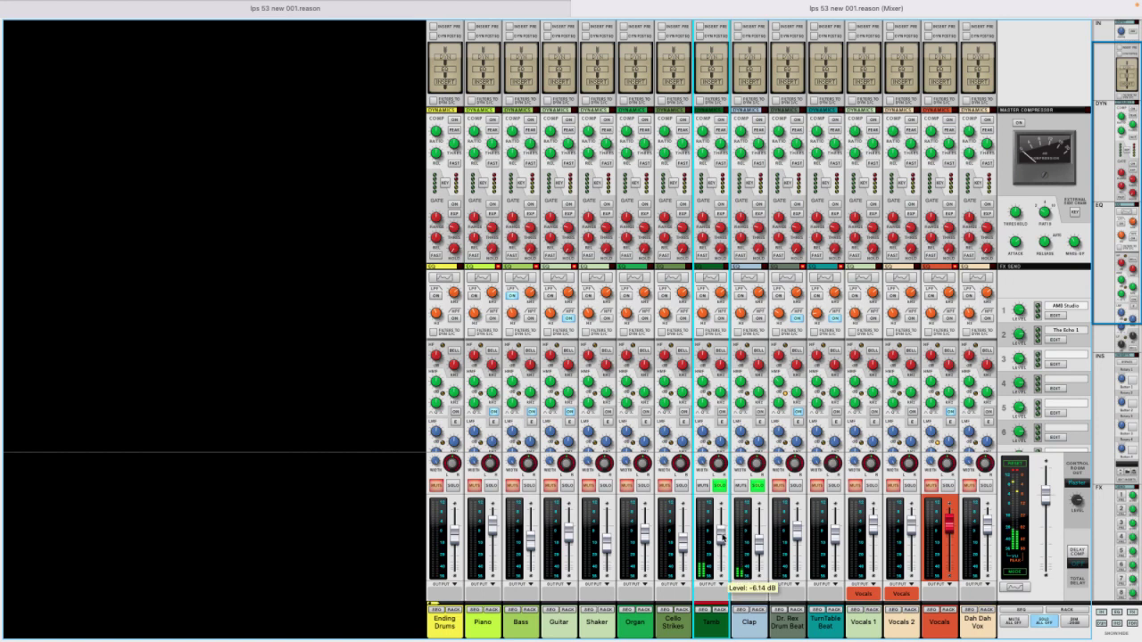
pyautogui.click(722, 486)
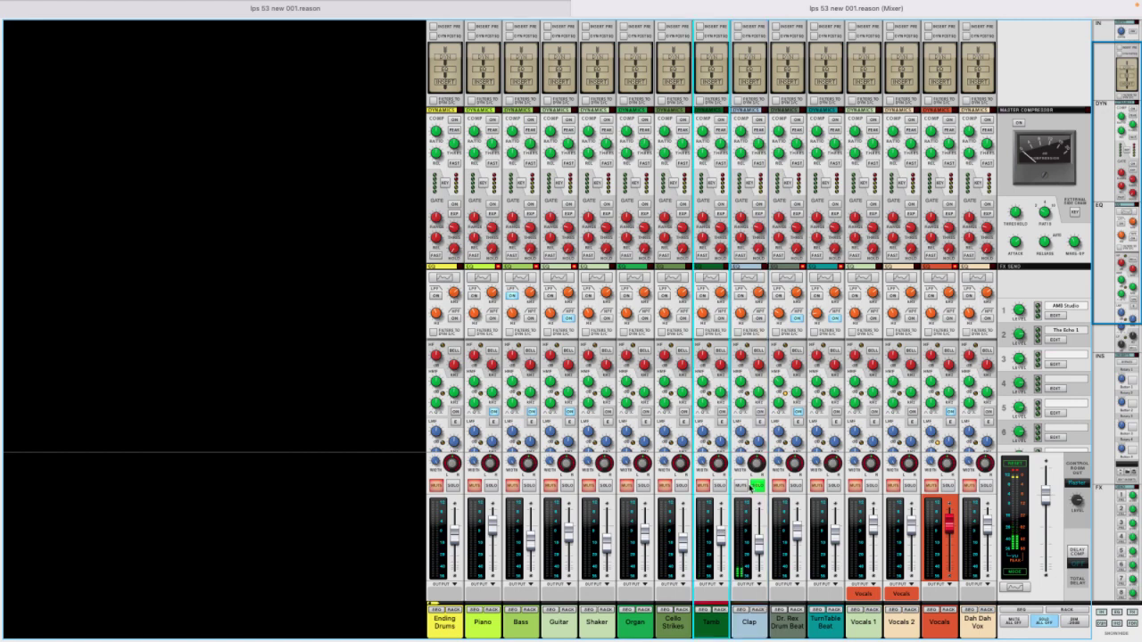
pyautogui.click(755, 486)
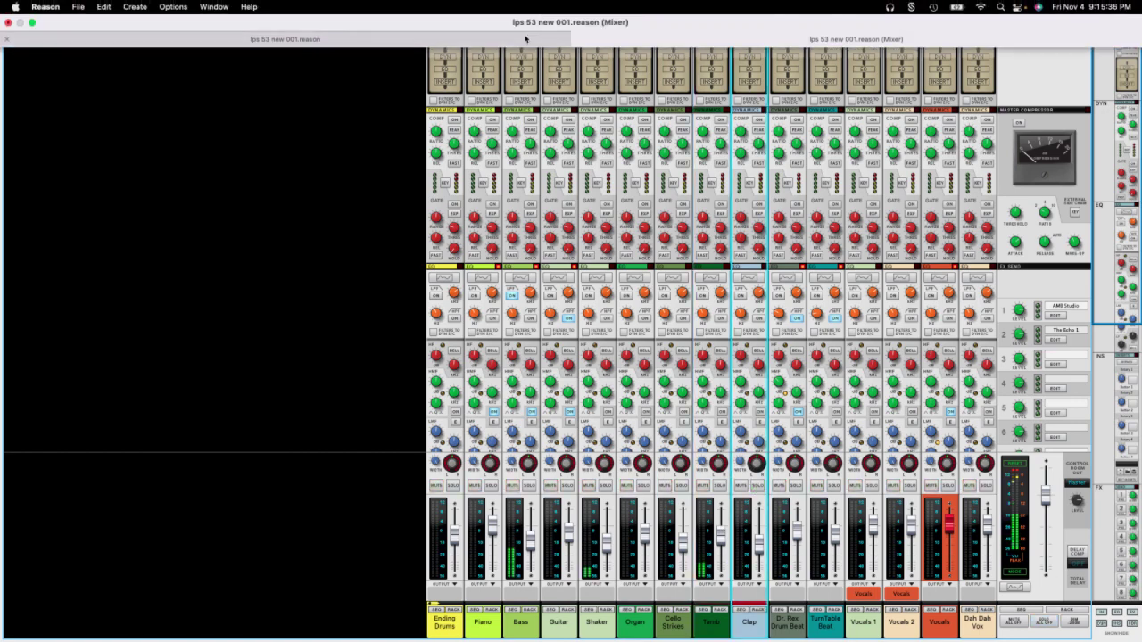
# Lower the Clap channel's level slightly in the mixer while the full song plays.
pyautogui.click(526, 40)
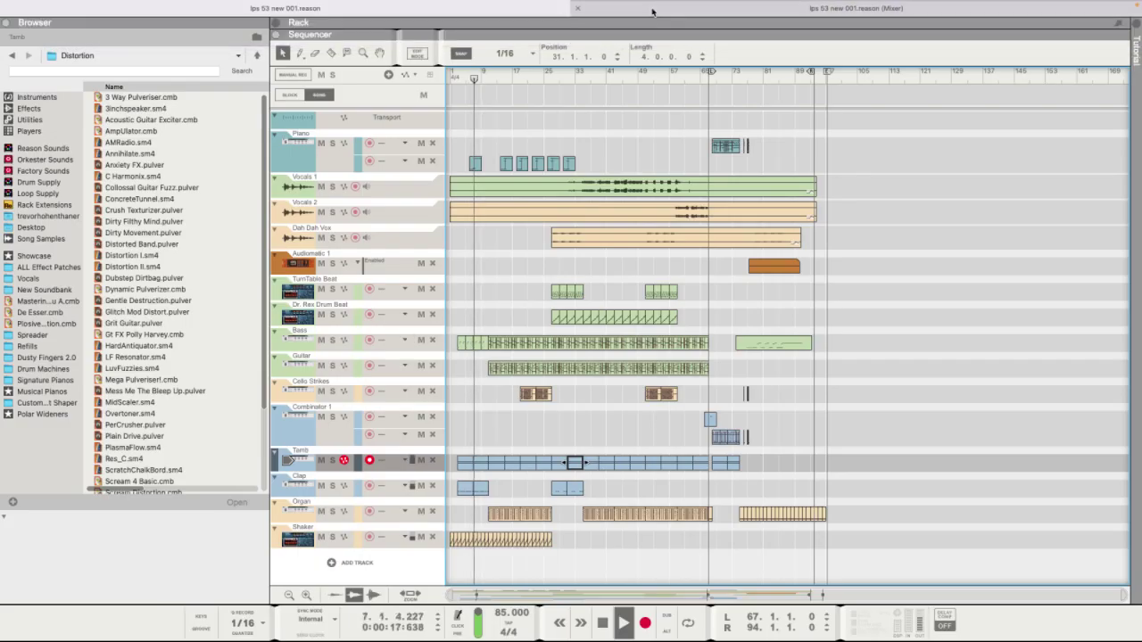
pyautogui.click(624, 10)
pyautogui.moveTo(758, 540); pyautogui.dragTo(759, 546)
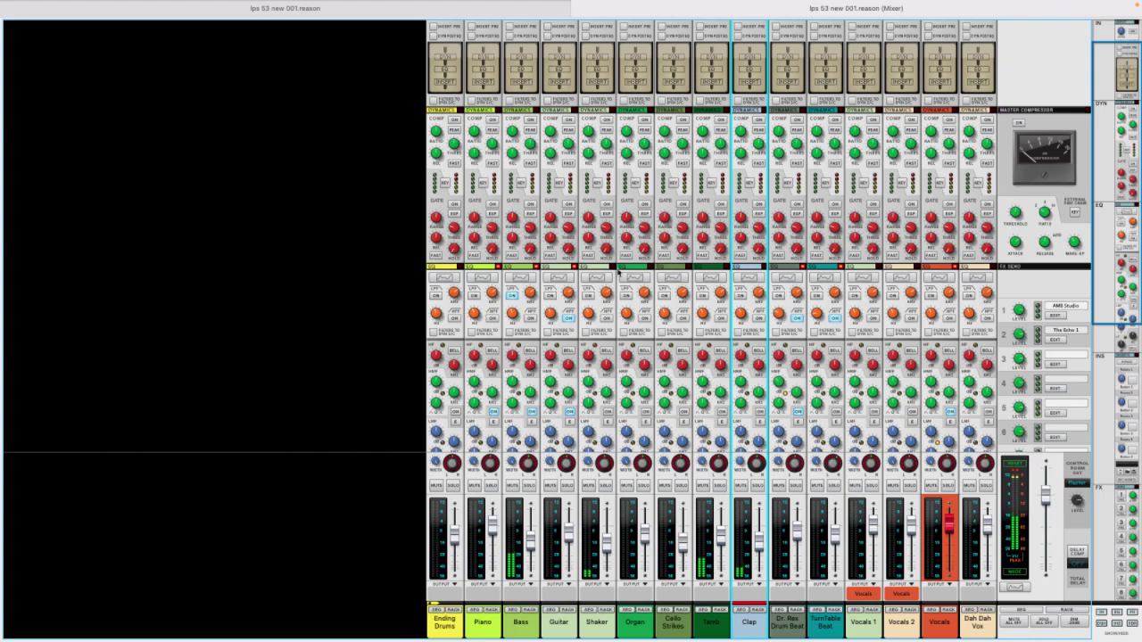
pyautogui.click(510, 13)
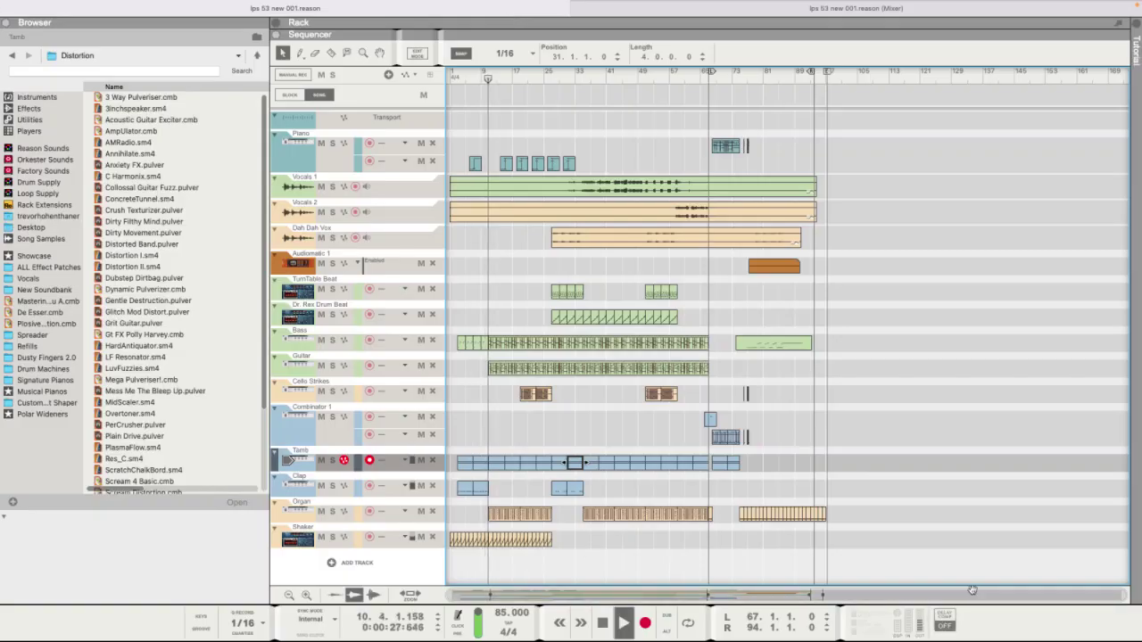
# Listen to the song up to about bar 29, checking the channel levels, EQ and inserts in the mixer.
pyautogui.moveTo(631, 4)
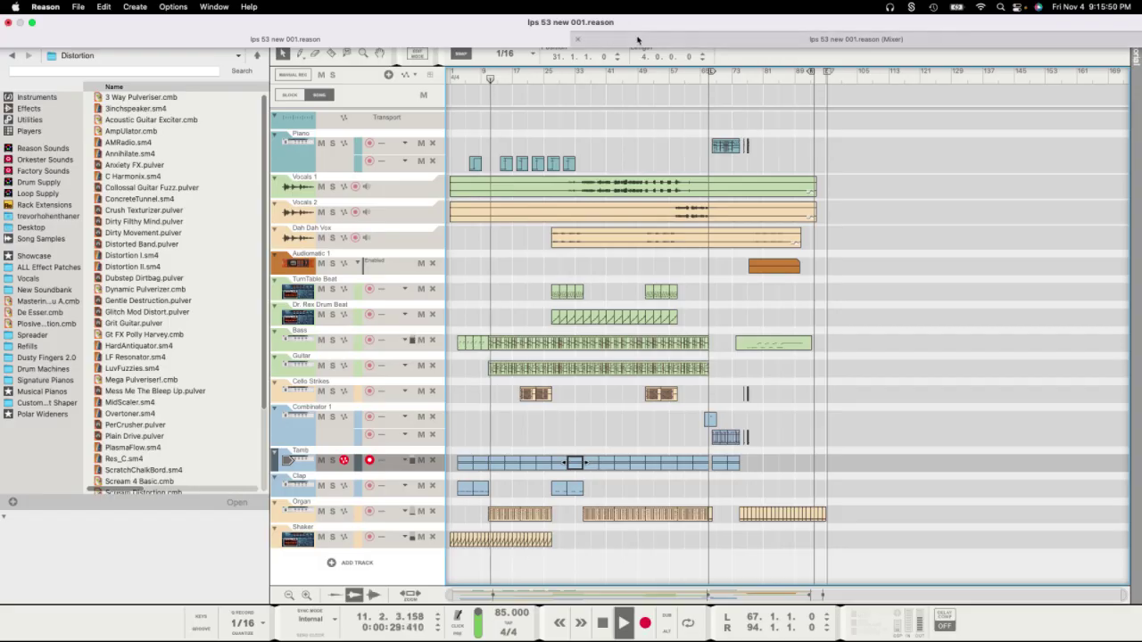
pyautogui.click(705, 34)
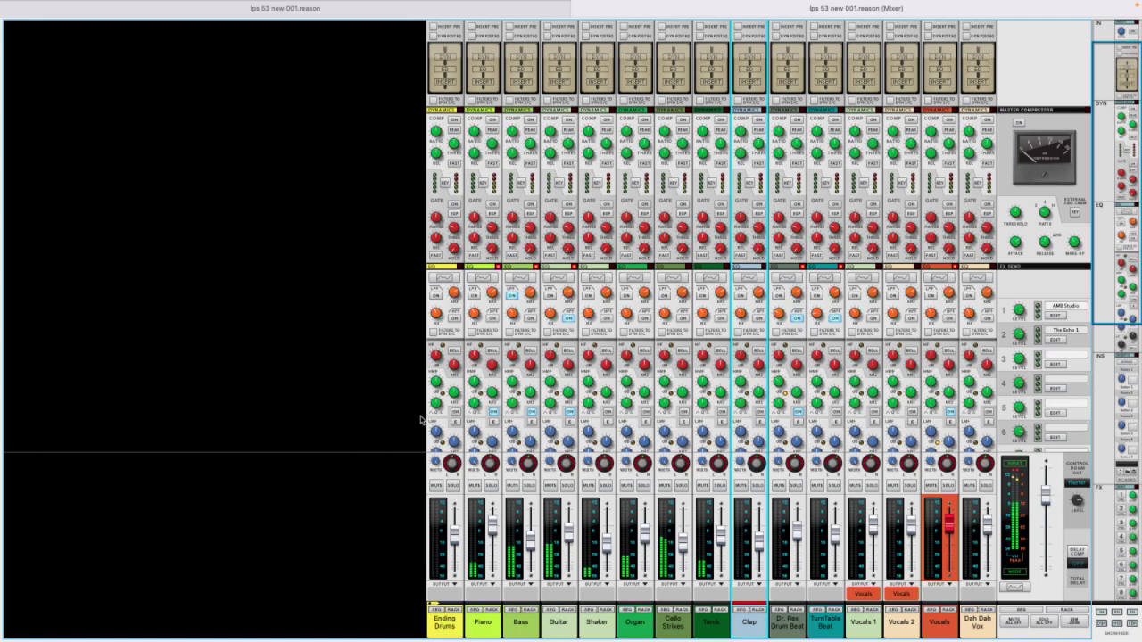
pyautogui.moveTo(505, 2)
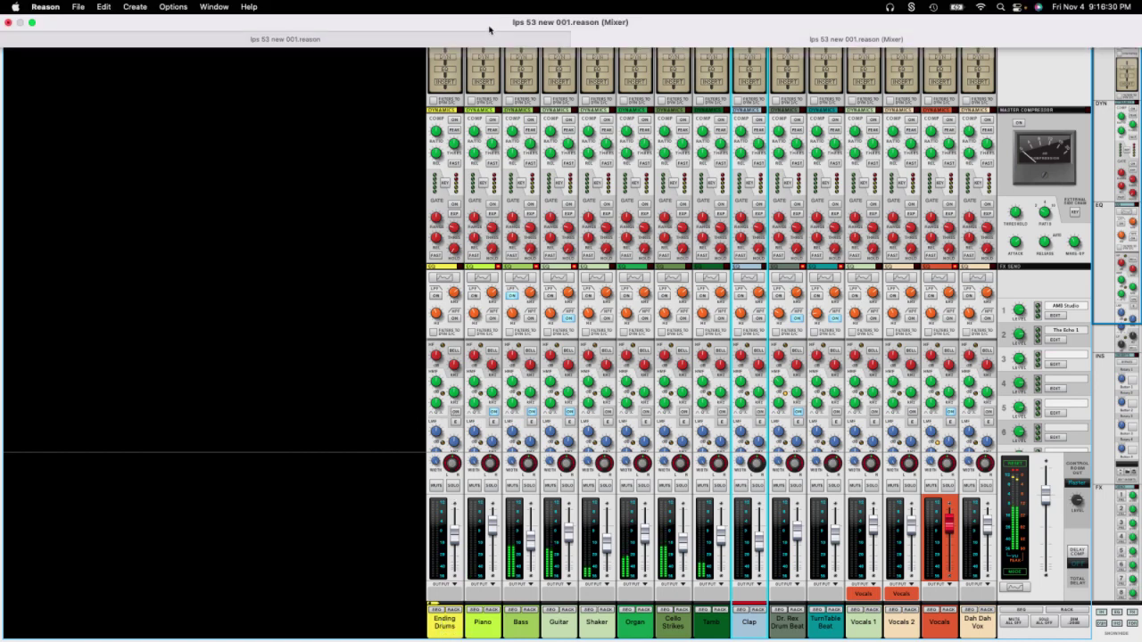
pyautogui.click(488, 43)
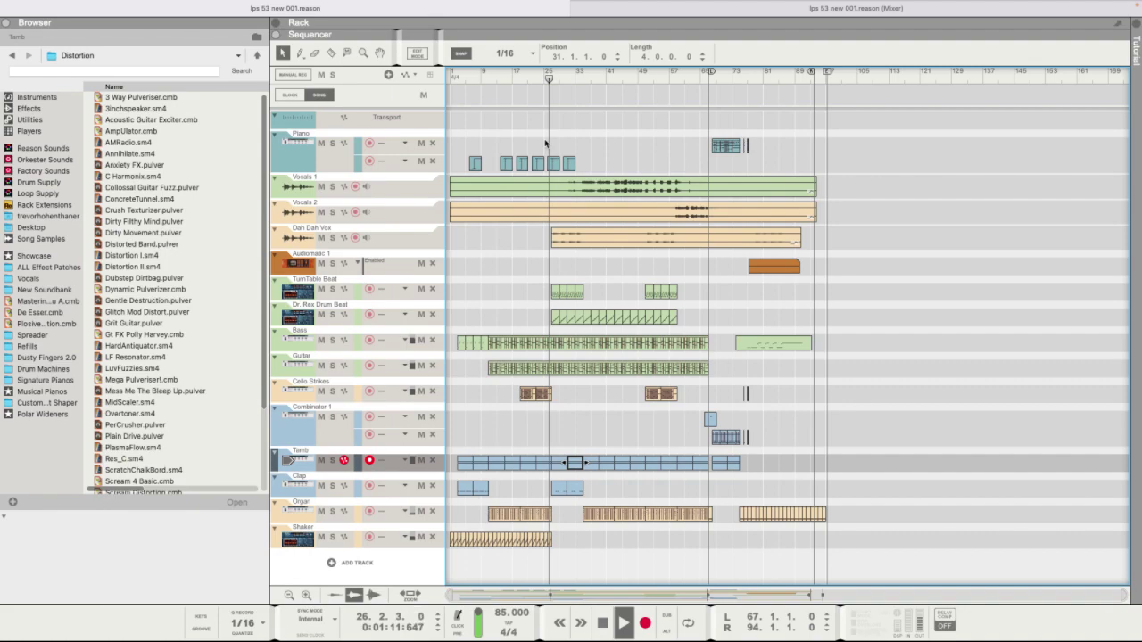
pyautogui.click(754, 13)
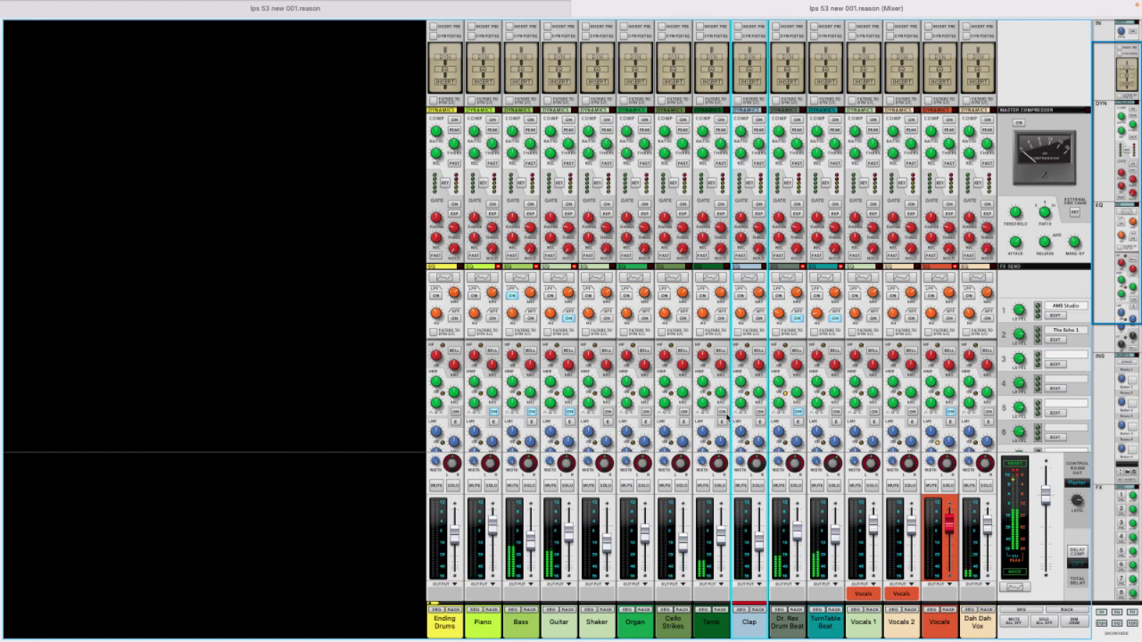
pyautogui.scroll(-3, 727, 417)
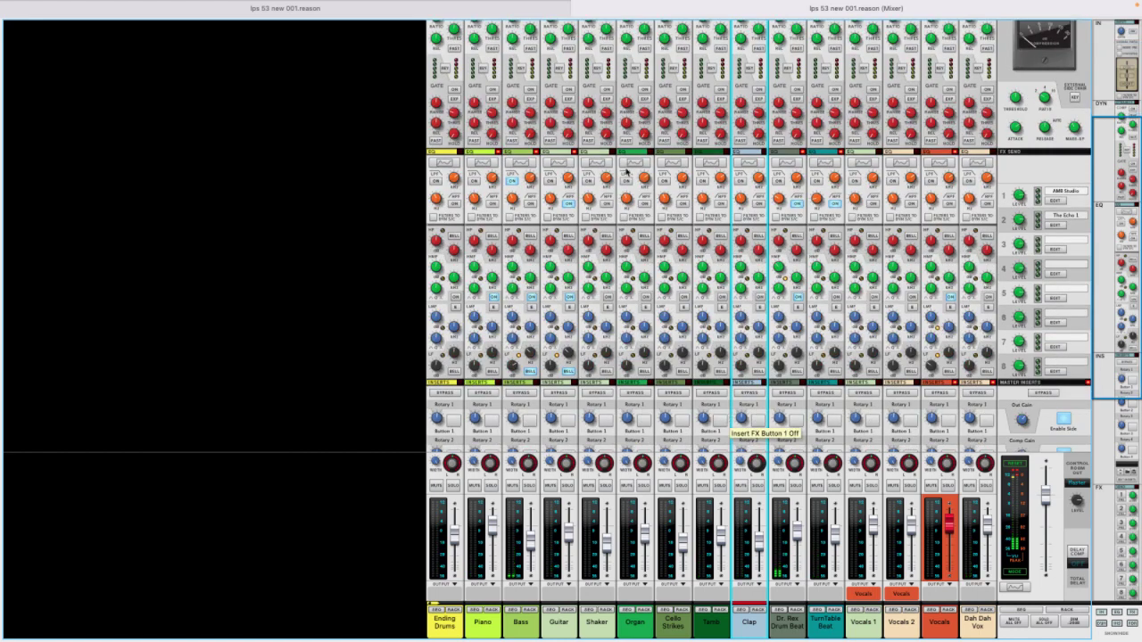
pyautogui.click(528, 13)
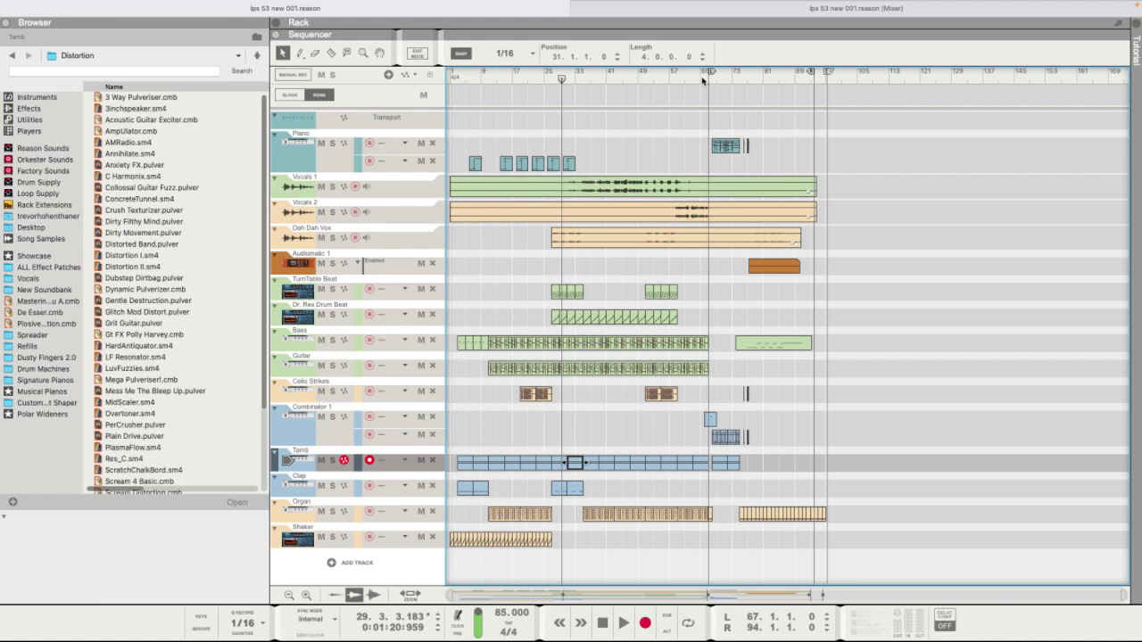
pyautogui.moveTo(714, 3)
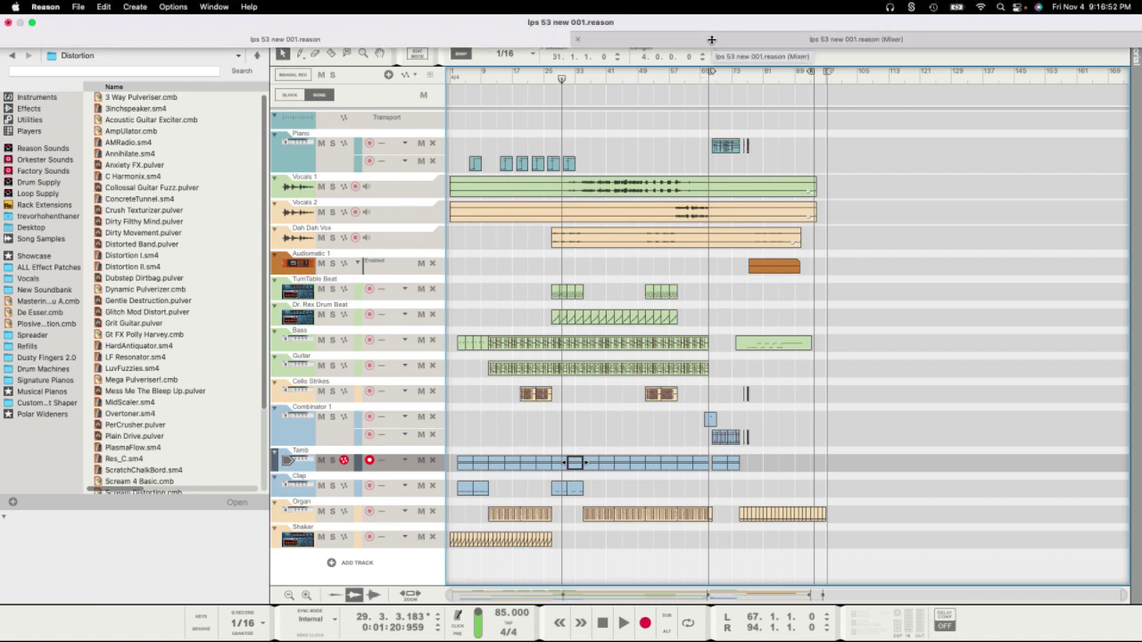
pyautogui.click(711, 39)
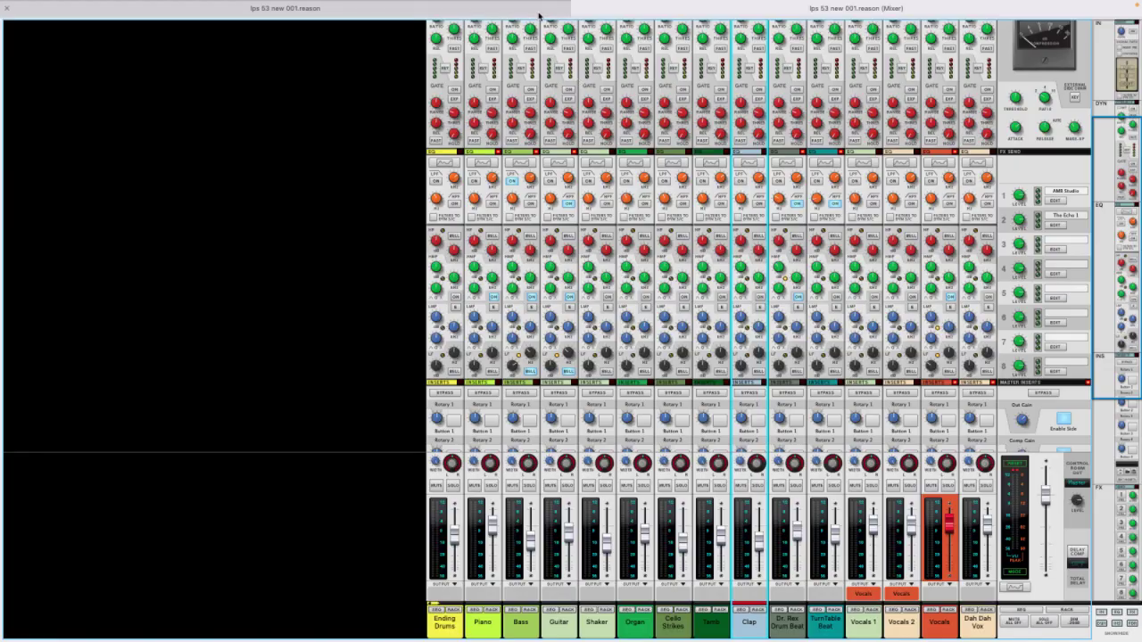
pyautogui.click(539, 15)
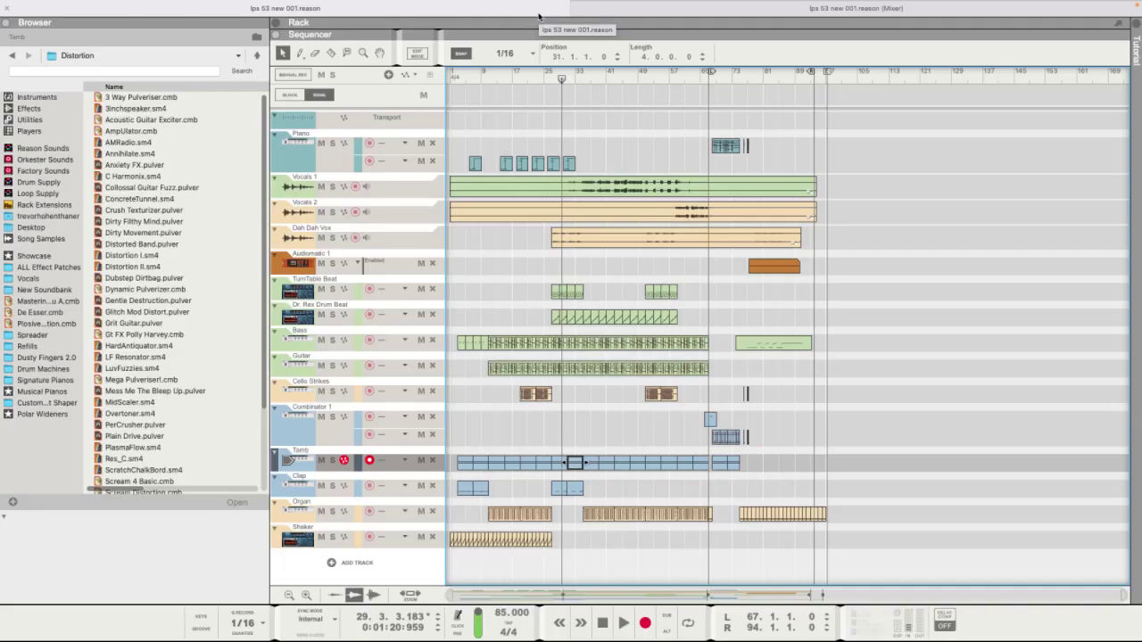
pyautogui.click(623, 14)
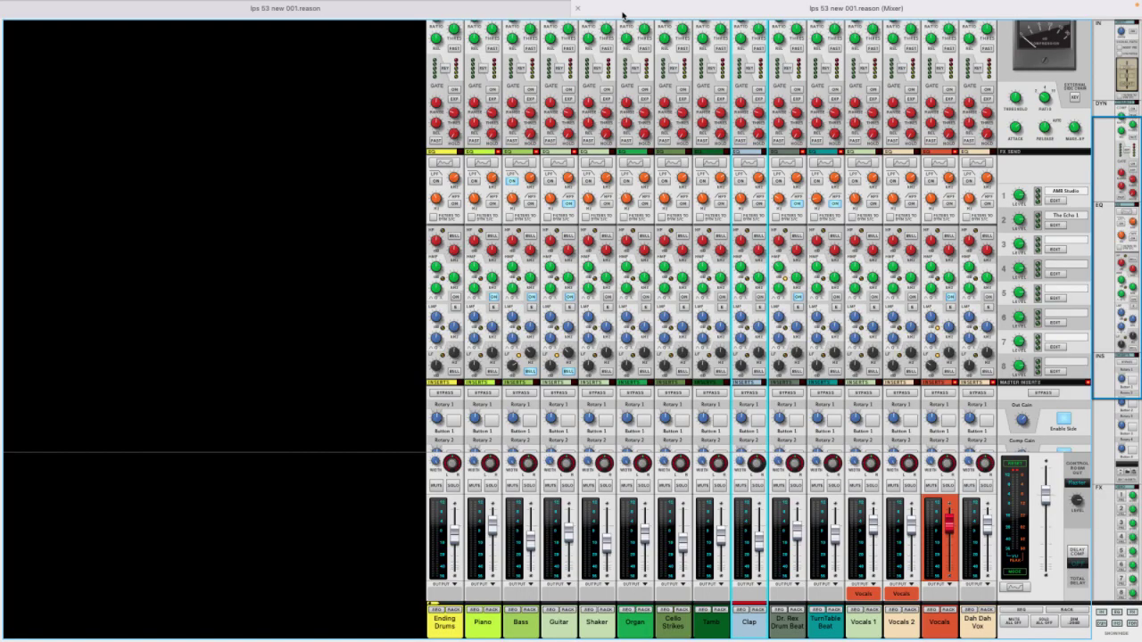
pyautogui.click(509, 37)
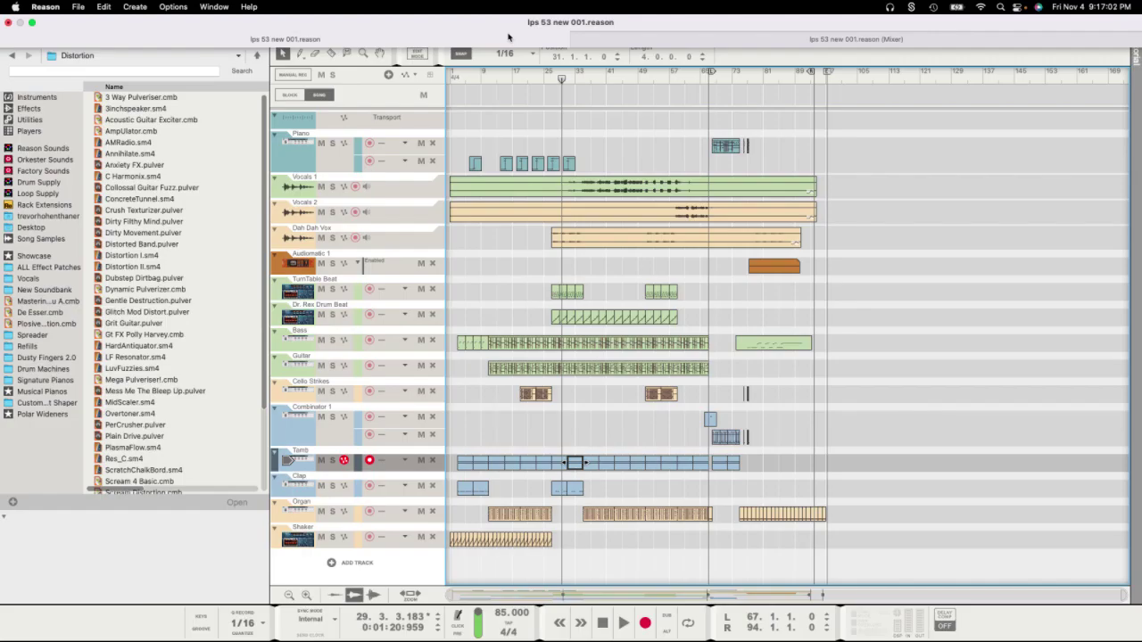
pyautogui.click(622, 44)
pyautogui.click(510, 40)
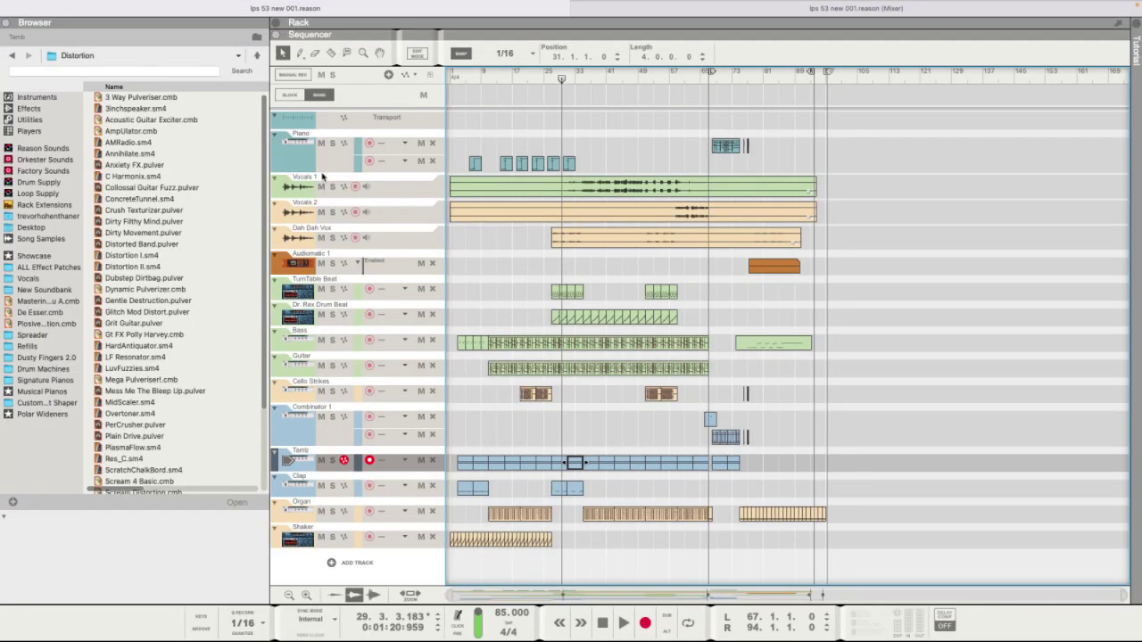
# Create a Reason Drum Kits track with the AutoCarla patch from the Rack Extensions' 2. Rock folder.
pyautogui.click(57, 210)
pyautogui.scroll(-3, 155, 250)
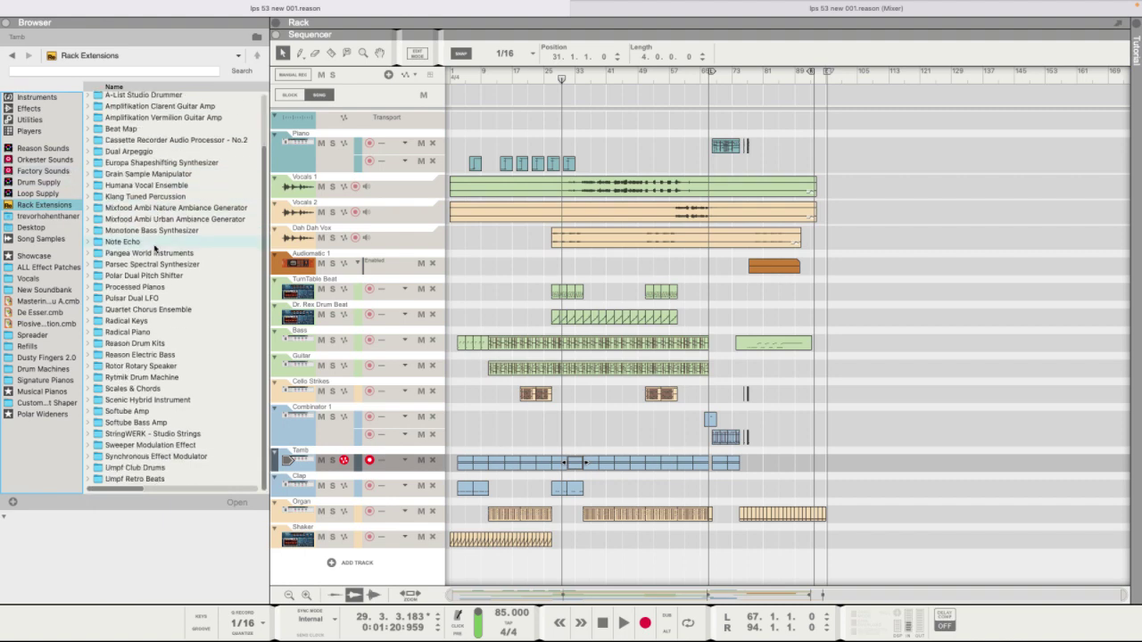
pyautogui.doubleClick(176, 344)
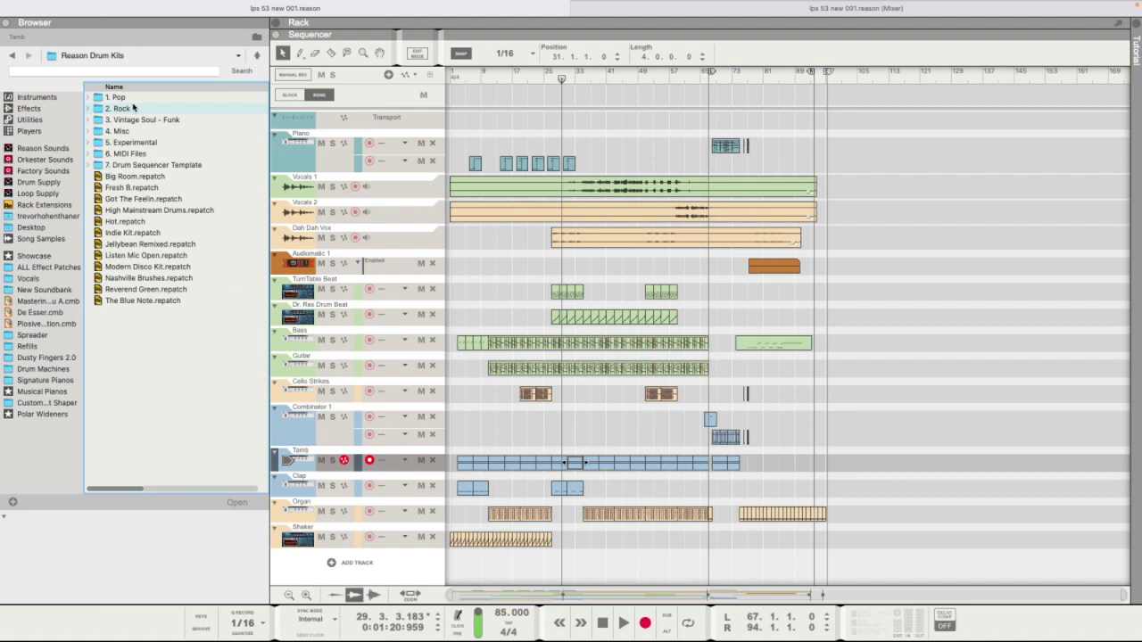
pyautogui.doubleClick(134, 108)
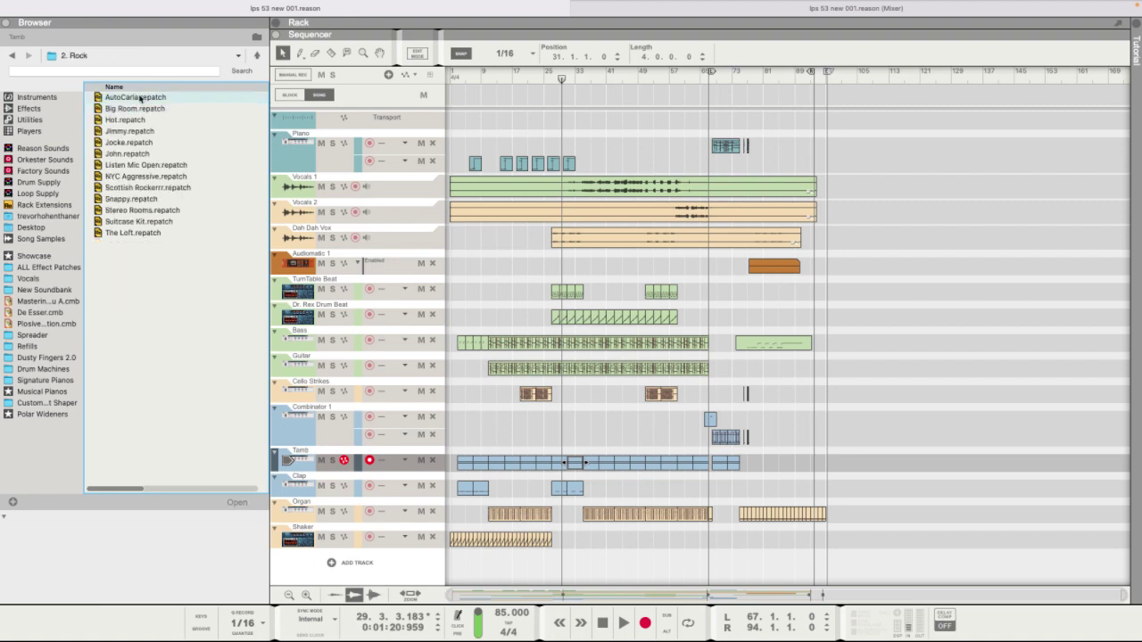
pyautogui.doubleClick(136, 97)
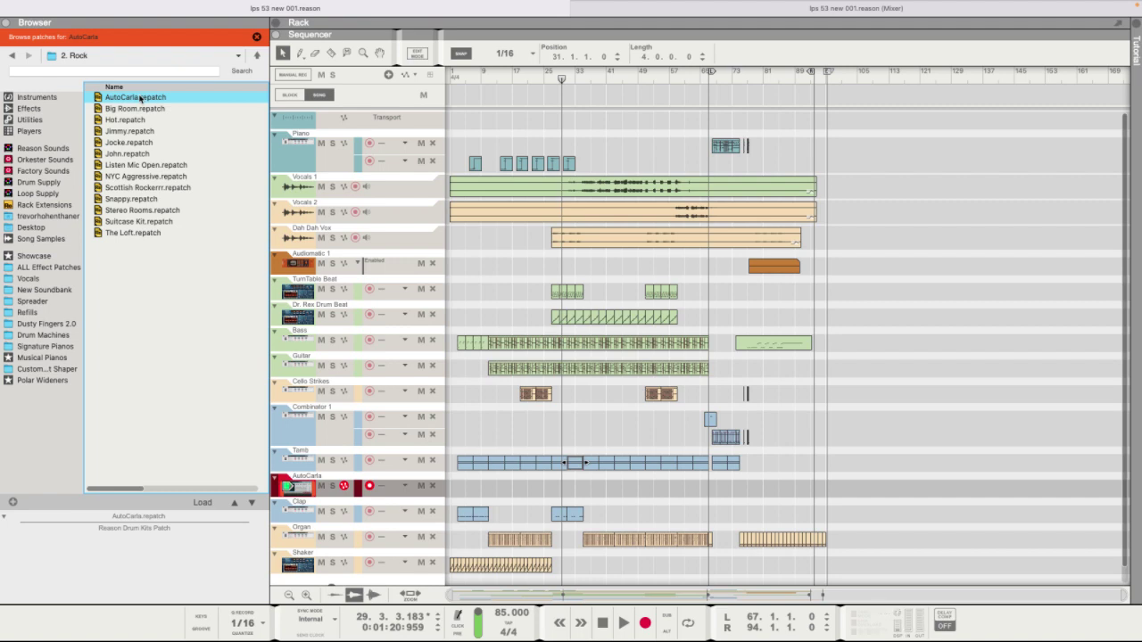
# Enlarge the rack area above the sequencer and load the Scottish Rockerrr patch into the new drum kit.
pyautogui.moveTo(676, 34); pyautogui.dragTo(674, 312)
pyautogui.click(134, 212)
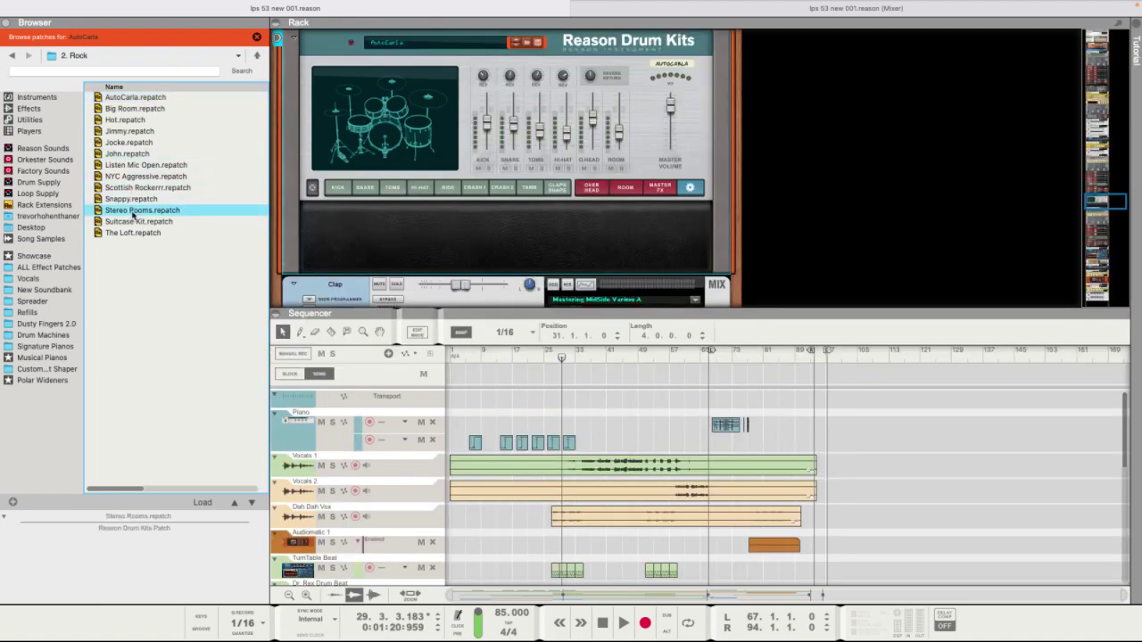
pyautogui.doubleClick(135, 189)
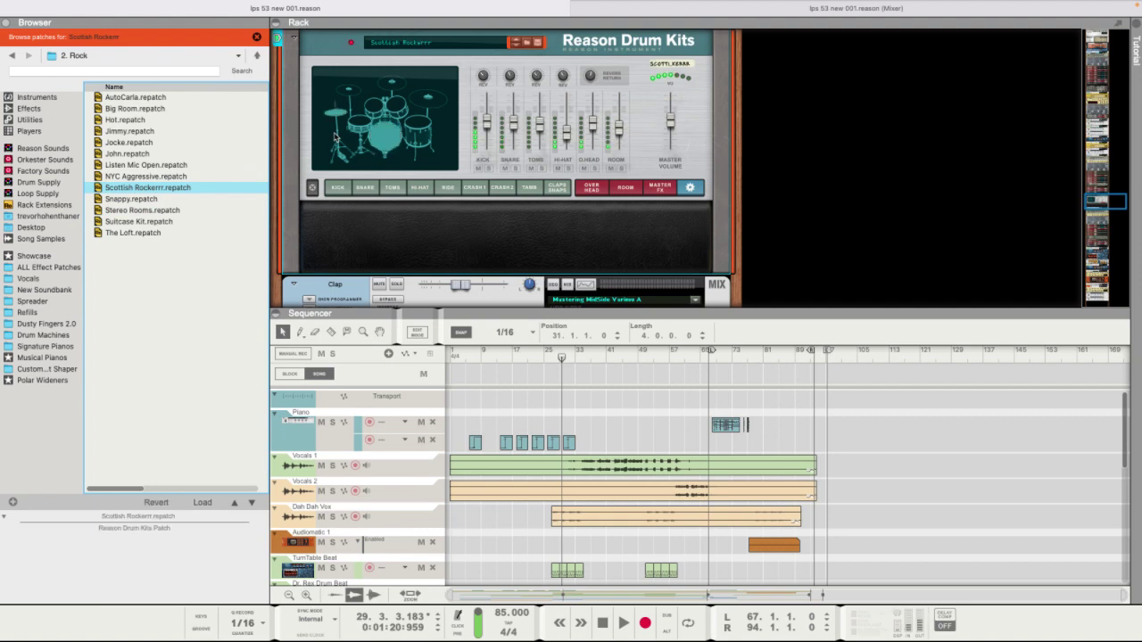
# Check the drum kit's mixer channel, and play the song from about bar 25 to try out the kit.
pyautogui.click(657, 7)
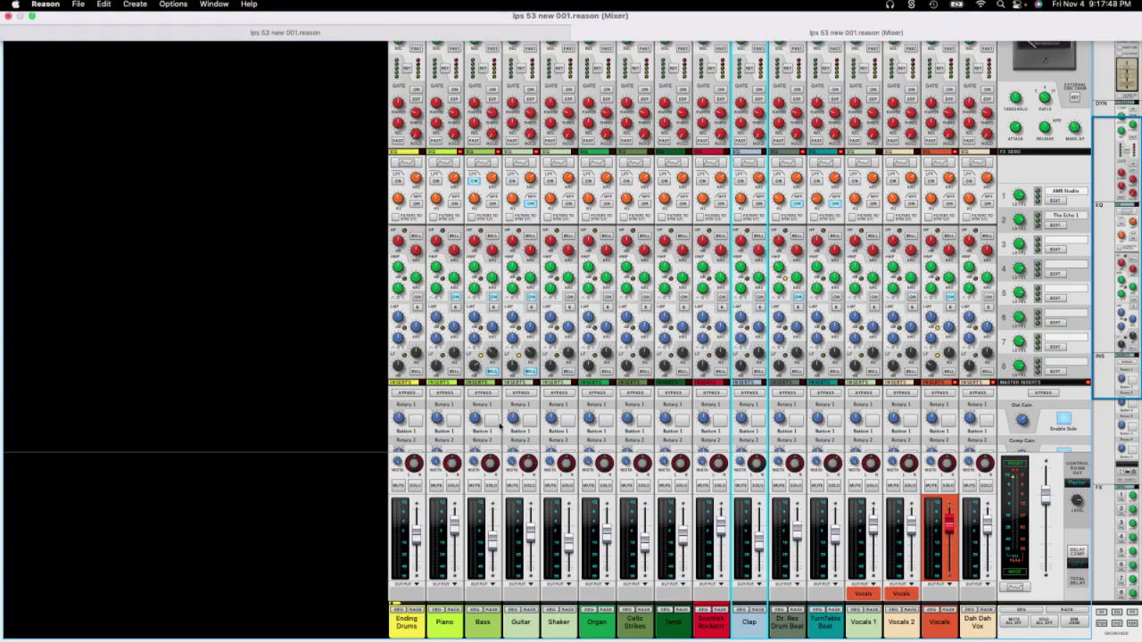
pyautogui.click(522, 9)
pyautogui.click(545, 356)
pyautogui.press('space')
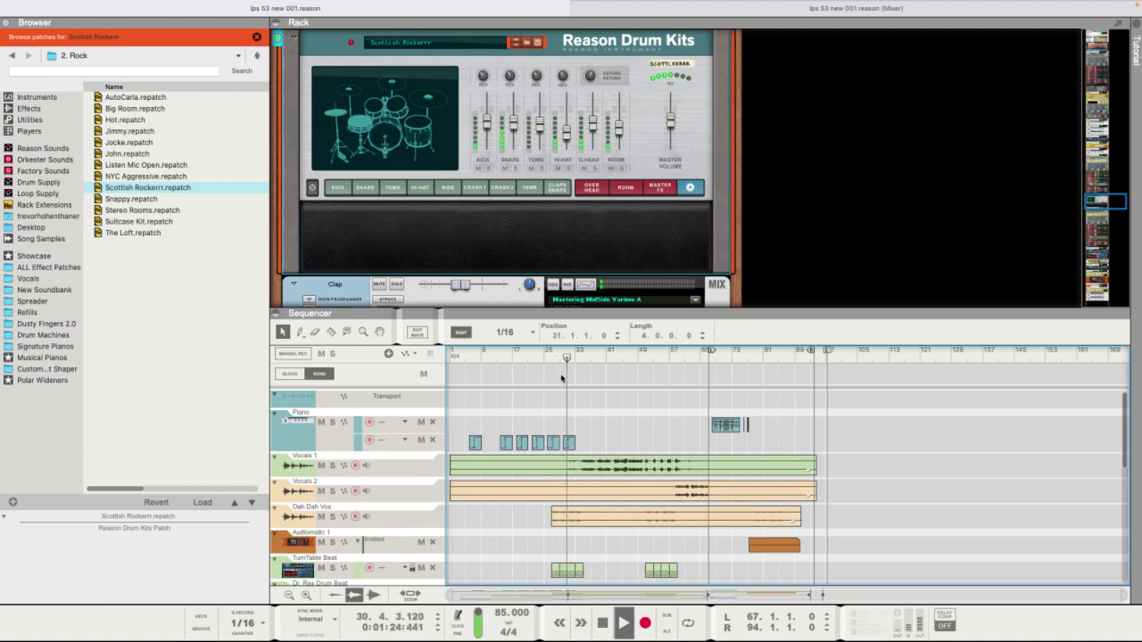
pyautogui.press('space')
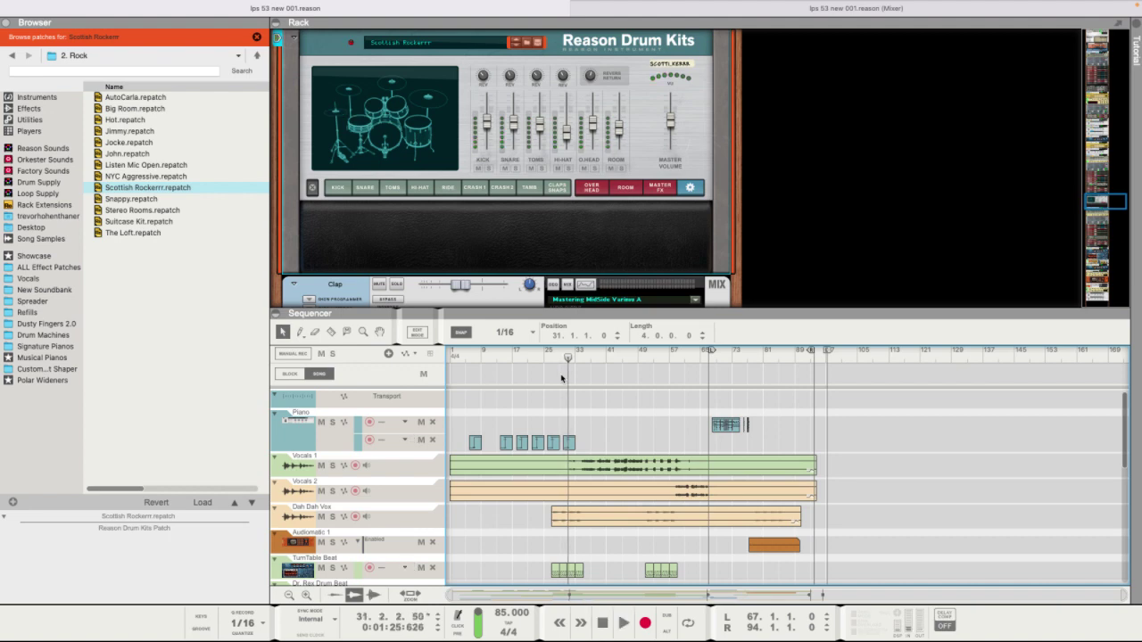
# Record a drum part on the Scottish Rockerrr track from bar 25 to about bar 31.
pyautogui.click(549, 355)
pyautogui.click(543, 356)
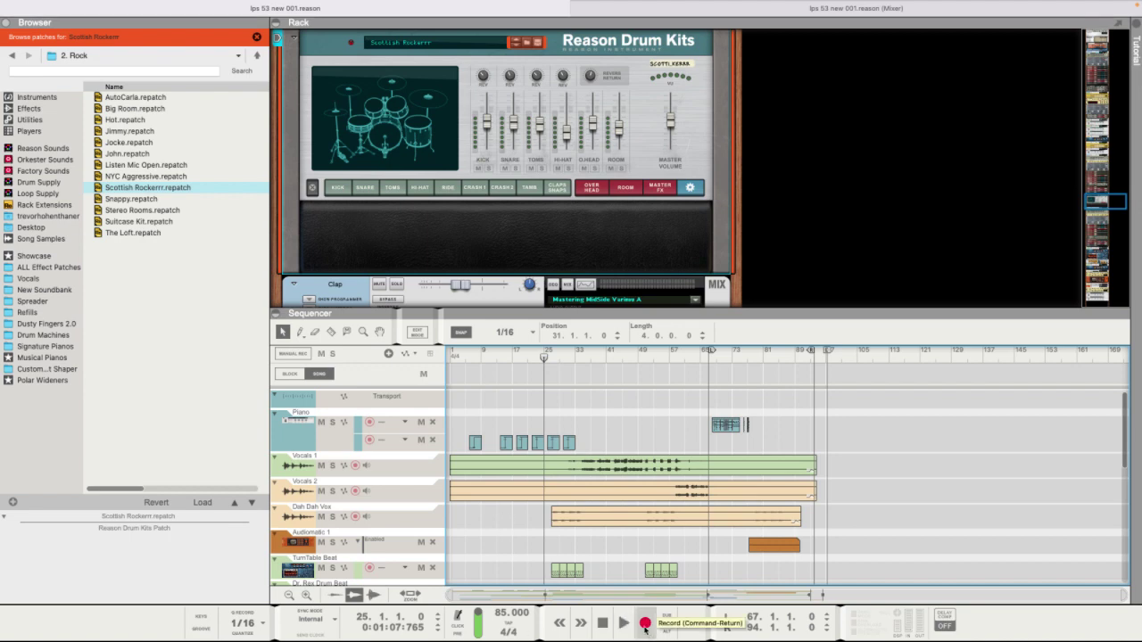
pyautogui.click(645, 624)
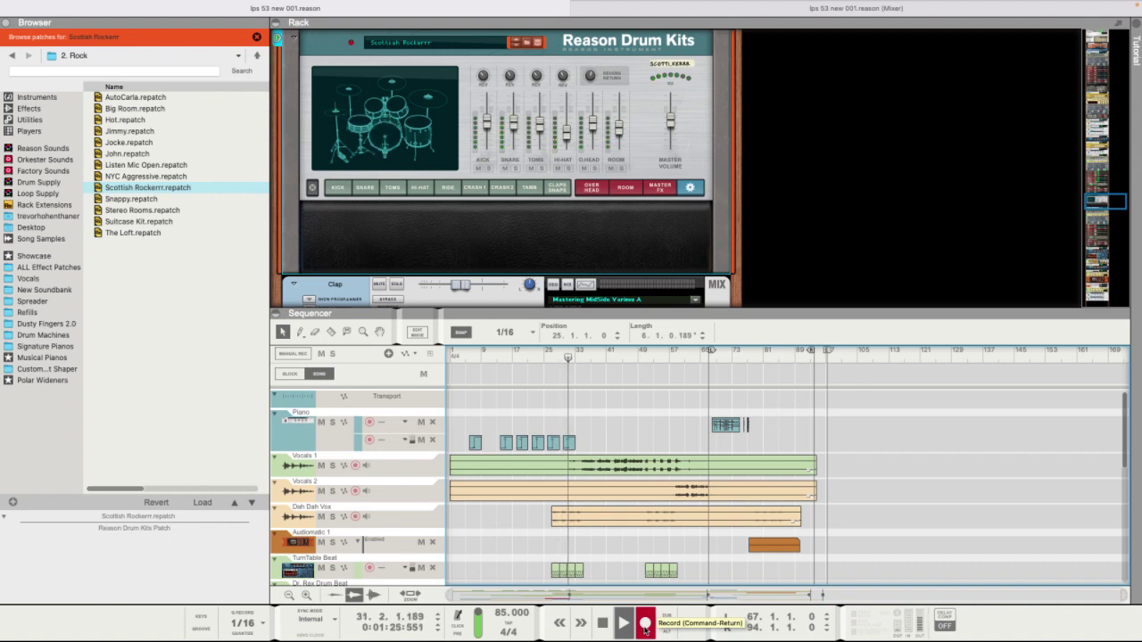
pyautogui.click(645, 623)
# Open the newly recorded drum clip on the Scottish Rockerrr track for note editing.
pyautogui.scroll(-4, 555, 476)
pyautogui.scroll(-4, 555, 486)
pyautogui.doubleClick(559, 473)
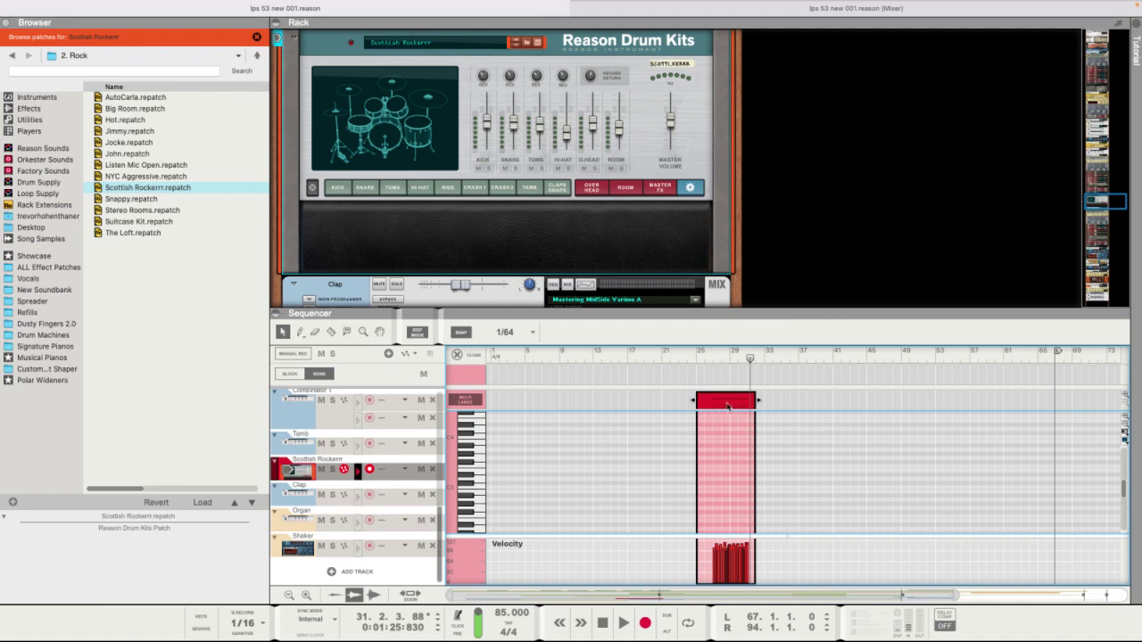
# Maximize the sequencer and play the recorded drum part from about bar 25 to review its notes.
pyautogui.click(701, 362)
pyautogui.press('F7')
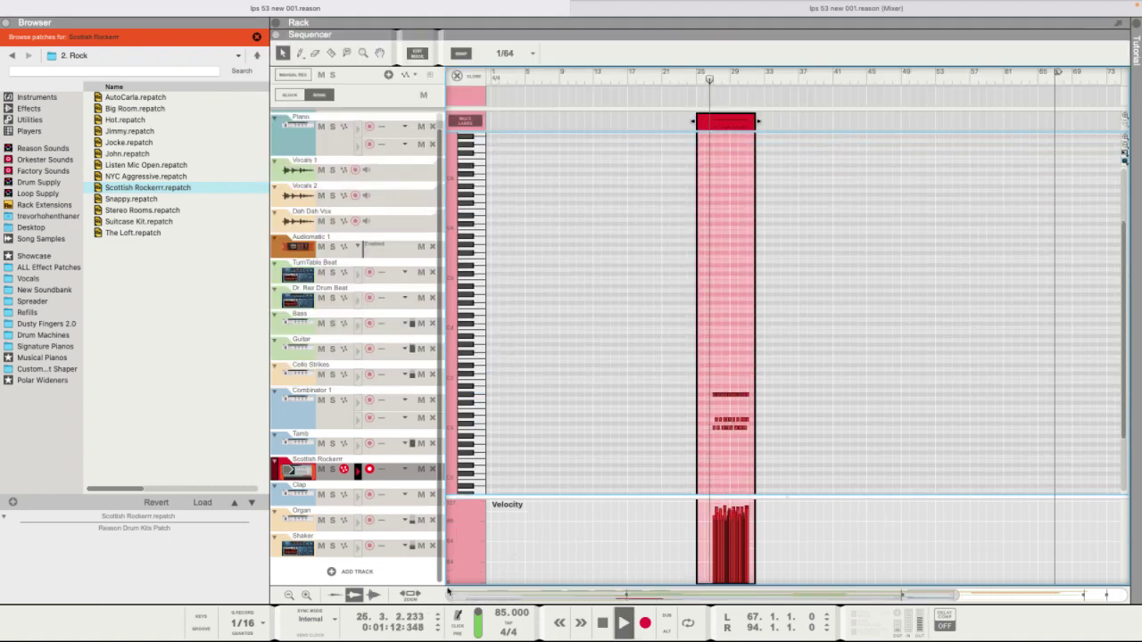
pyautogui.scroll(3, 758, 458)
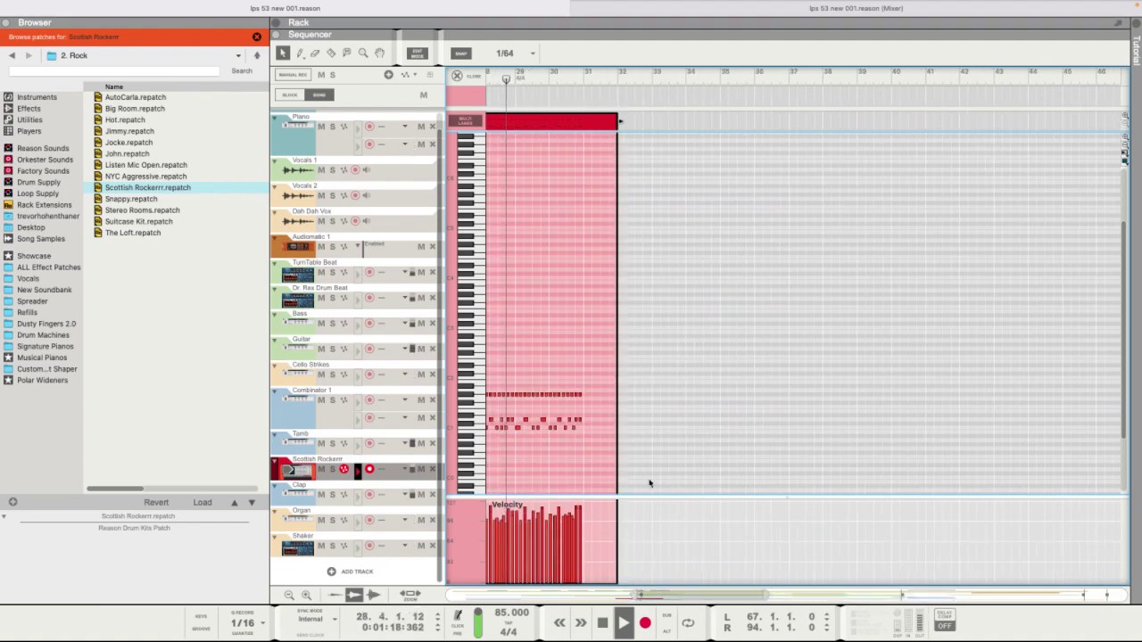
pyautogui.scroll(2, 649, 479)
pyautogui.press('space')
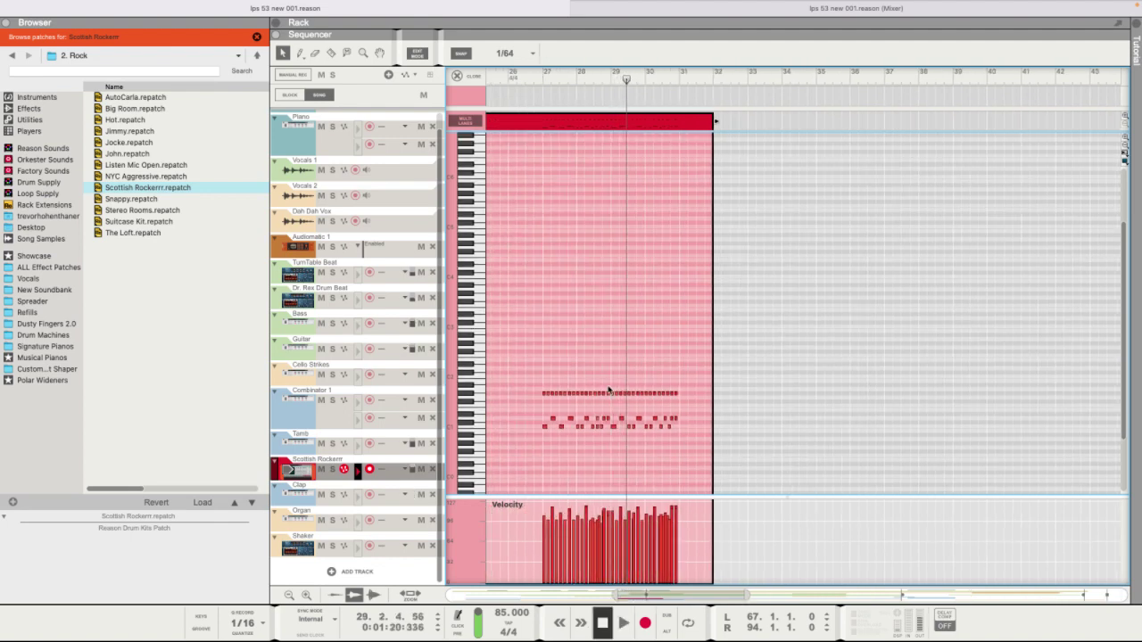
# Delete all the drum notes before bar 29 in the Scottish Rockerrr clip, including the stray one at bar 27.
pyautogui.moveTo(612, 383); pyautogui.dragTo(548, 461)
pyautogui.press('Delete')
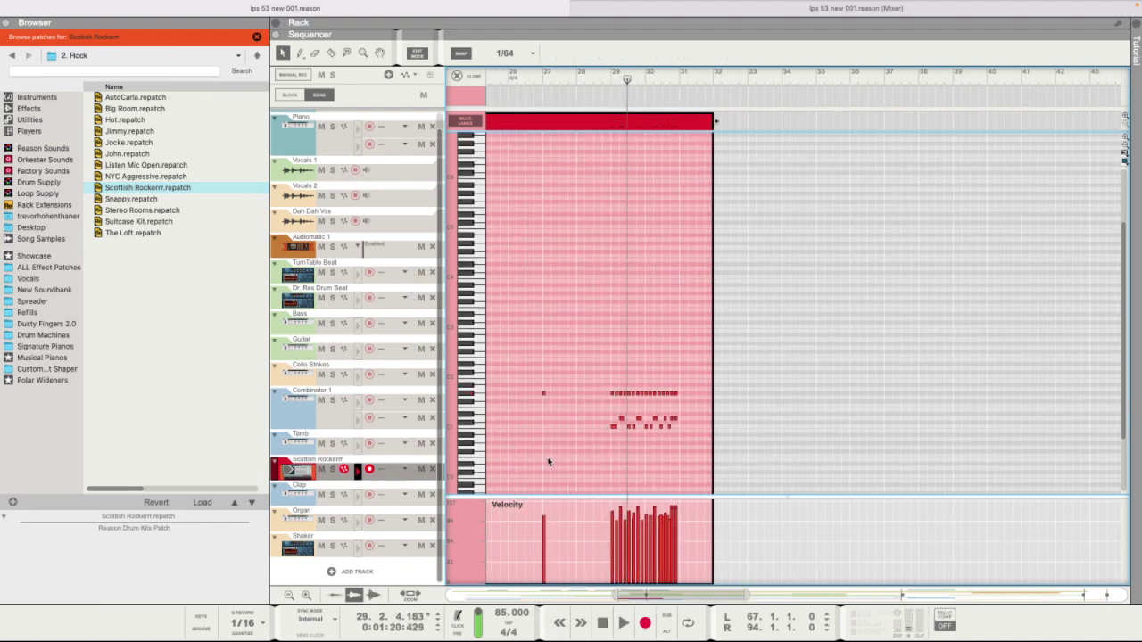
pyautogui.click(545, 393)
pyautogui.press('Delete')
# Play the part from about bar 29, and overdub a single F2 hit at bar 31 in the drum clip.
pyautogui.click(608, 78)
pyautogui.press('space')
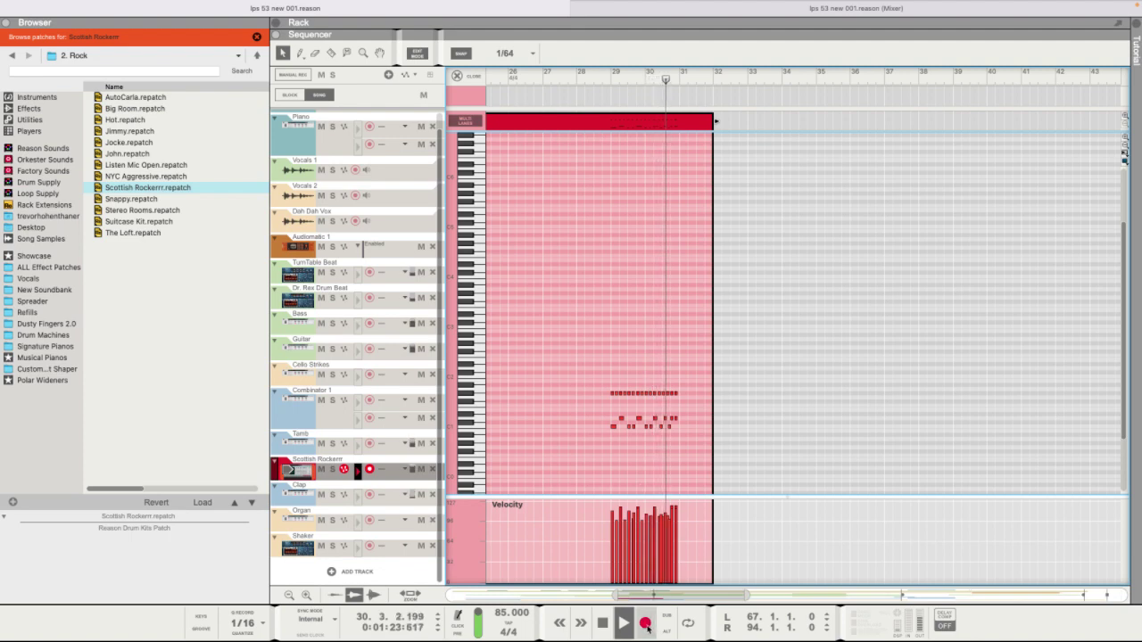
pyautogui.press('space')
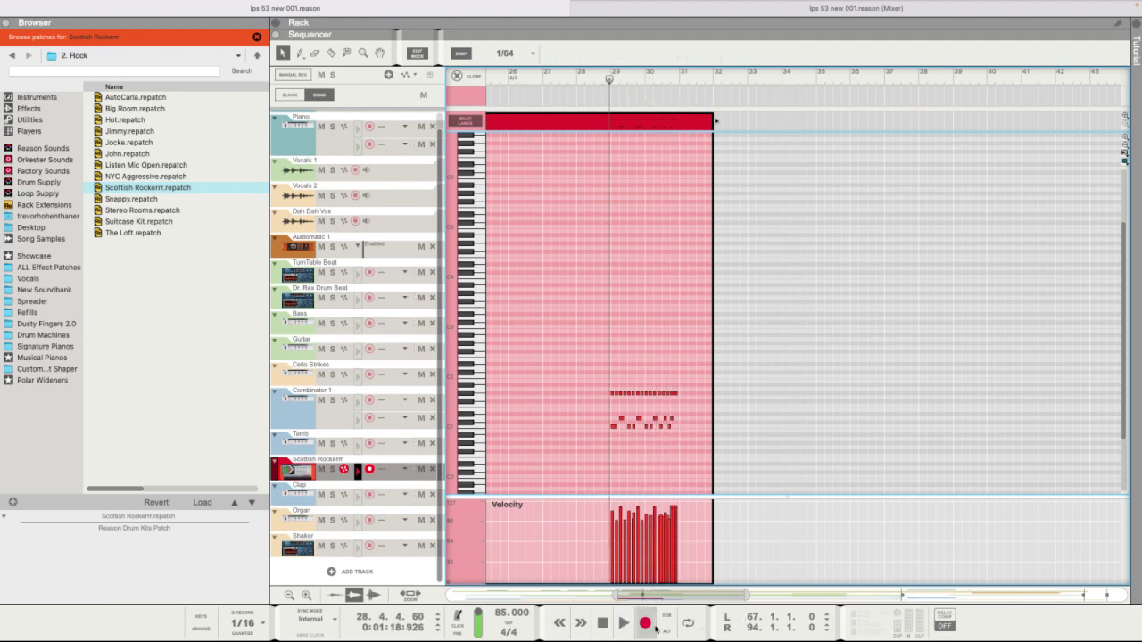
pyautogui.click(649, 627)
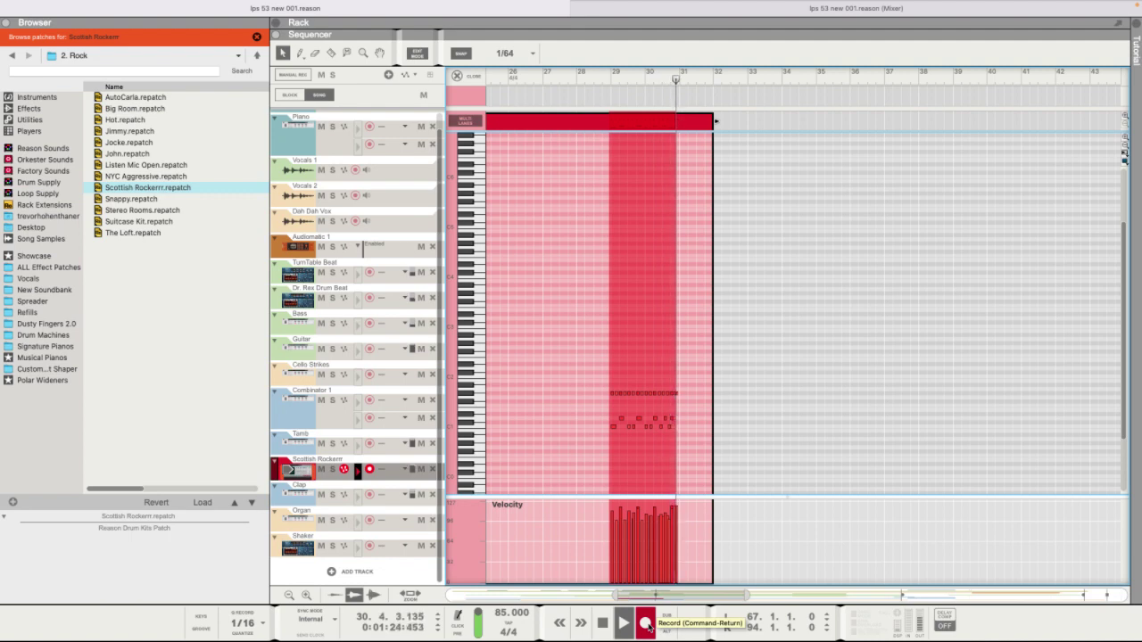
pyautogui.press('space')
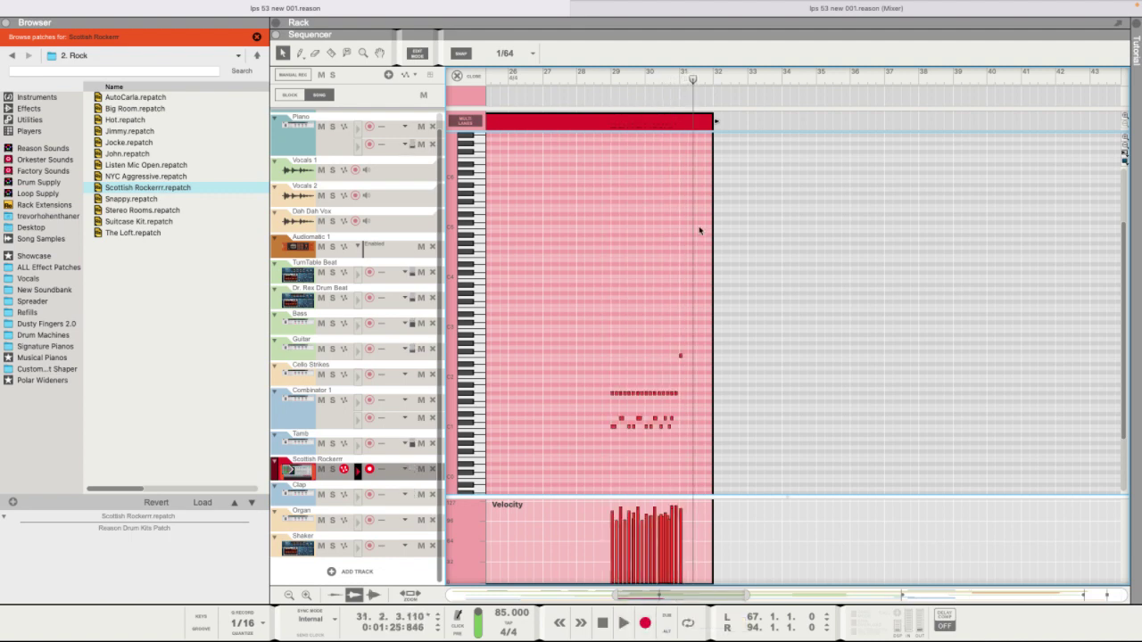
# Duplicate the two-bar drum pattern that starts at bar 29 using a 1/2 snap value, and close the note editor.
pyautogui.moveTo(602, 348); pyautogui.dragTo(680, 459)
pyautogui.press('Left')
pyautogui.moveTo(678, 80); pyautogui.dragTo(681, 79)
pyautogui.press('super+d')
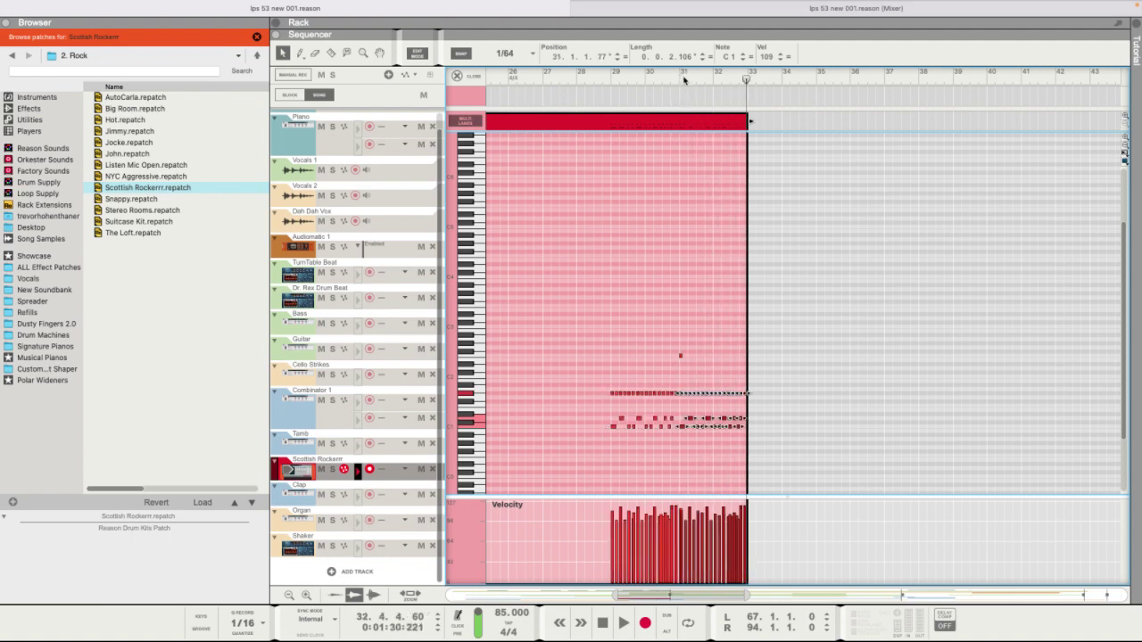
pyautogui.press('super+z')
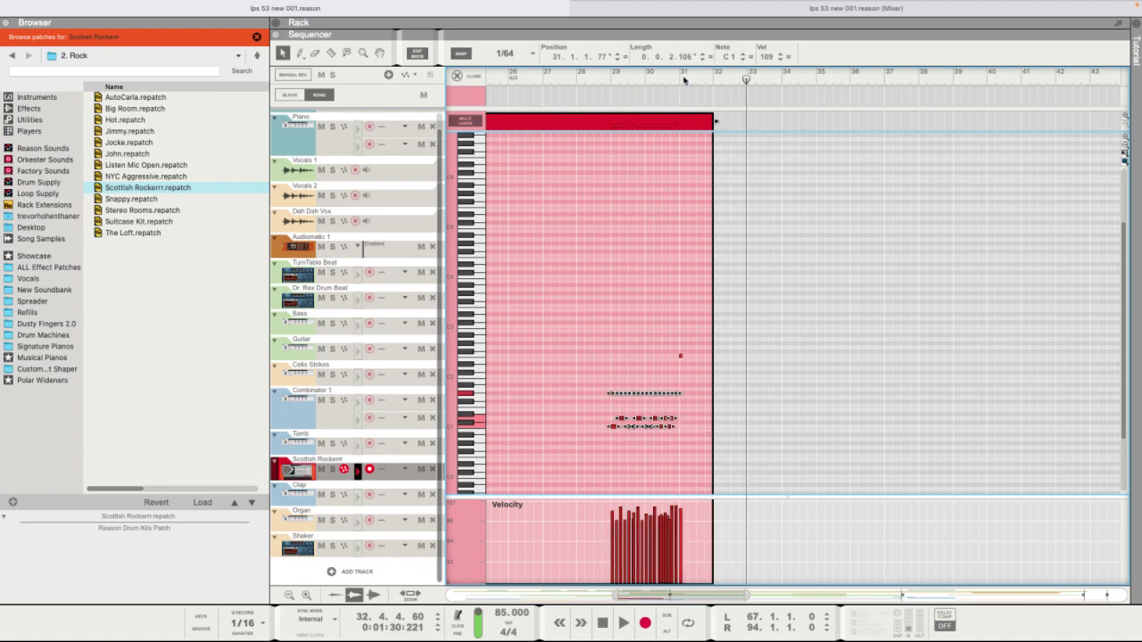
pyautogui.click(505, 53)
pyautogui.click(509, 80)
pyautogui.press('super+d')
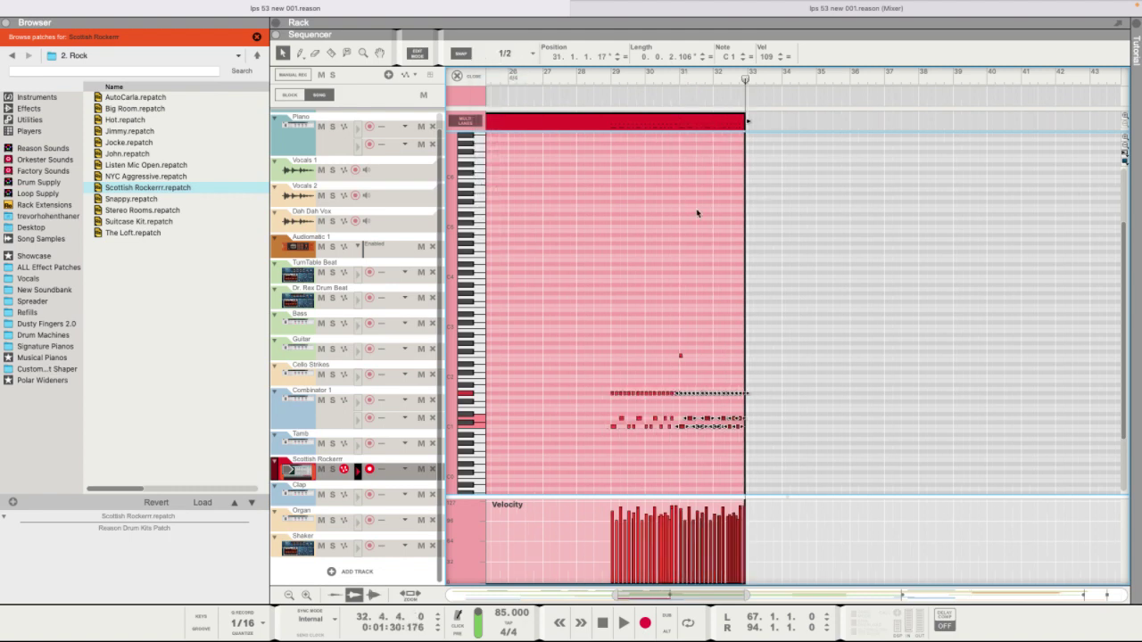
pyautogui.click(470, 78)
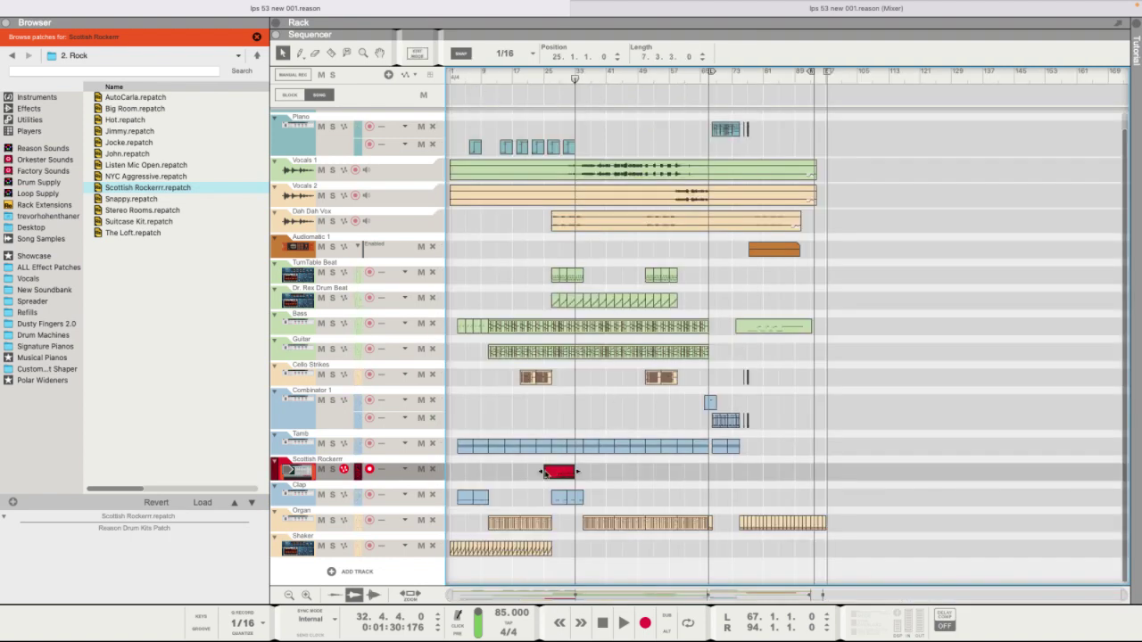
# Play the song from about bar 33 to about bar 36 to hear the section after the drum clip.
pyautogui.click(591, 472)
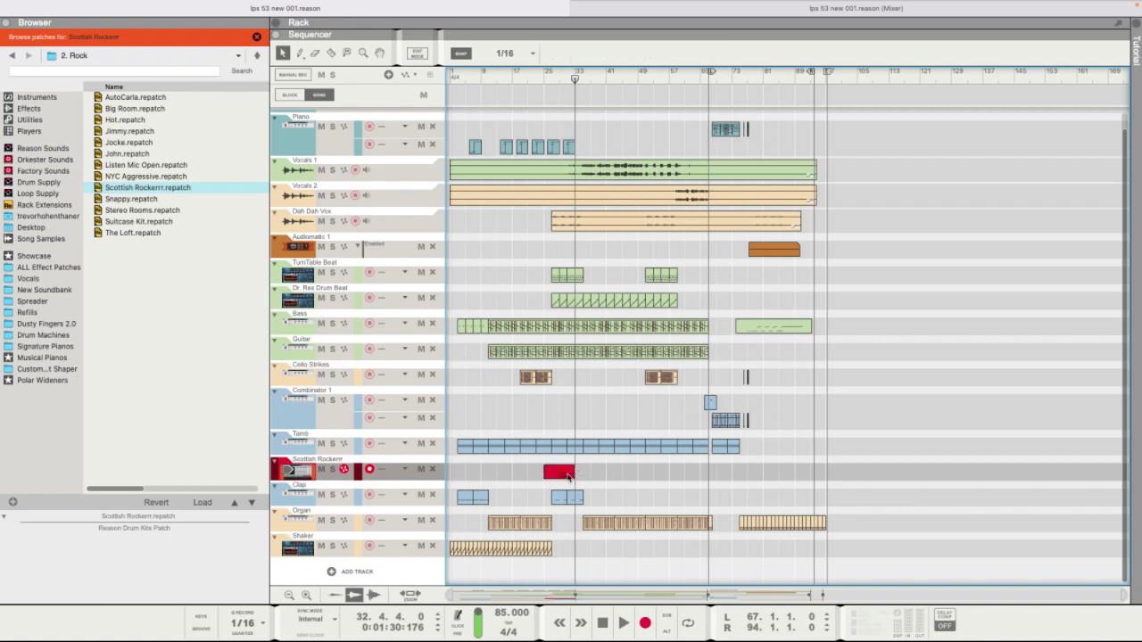
pyautogui.press('space')
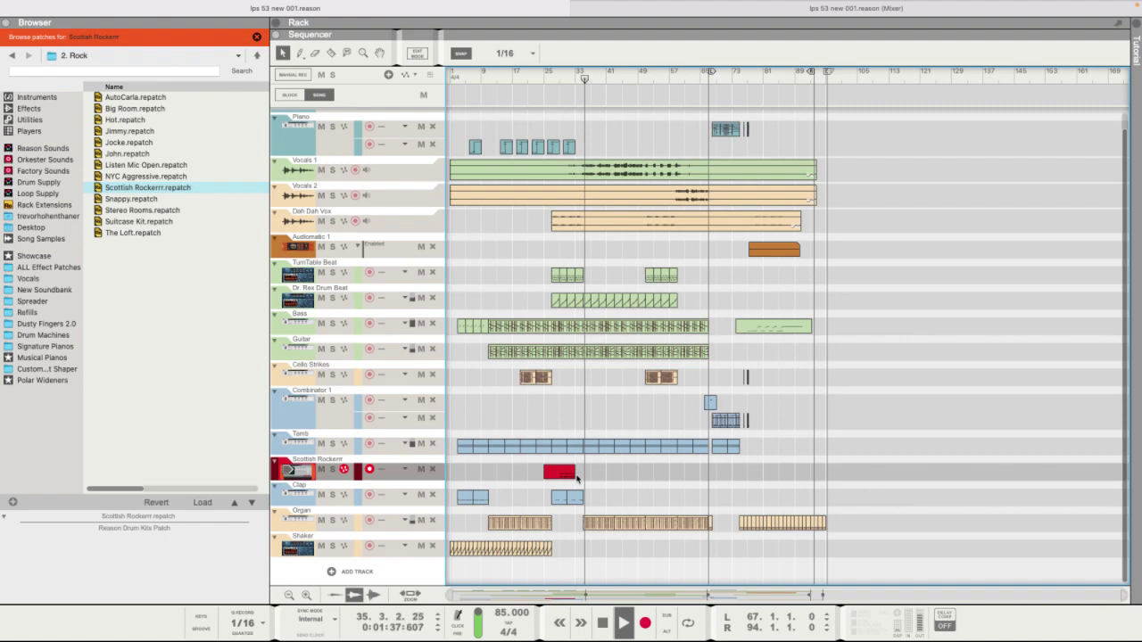
pyautogui.press('space')
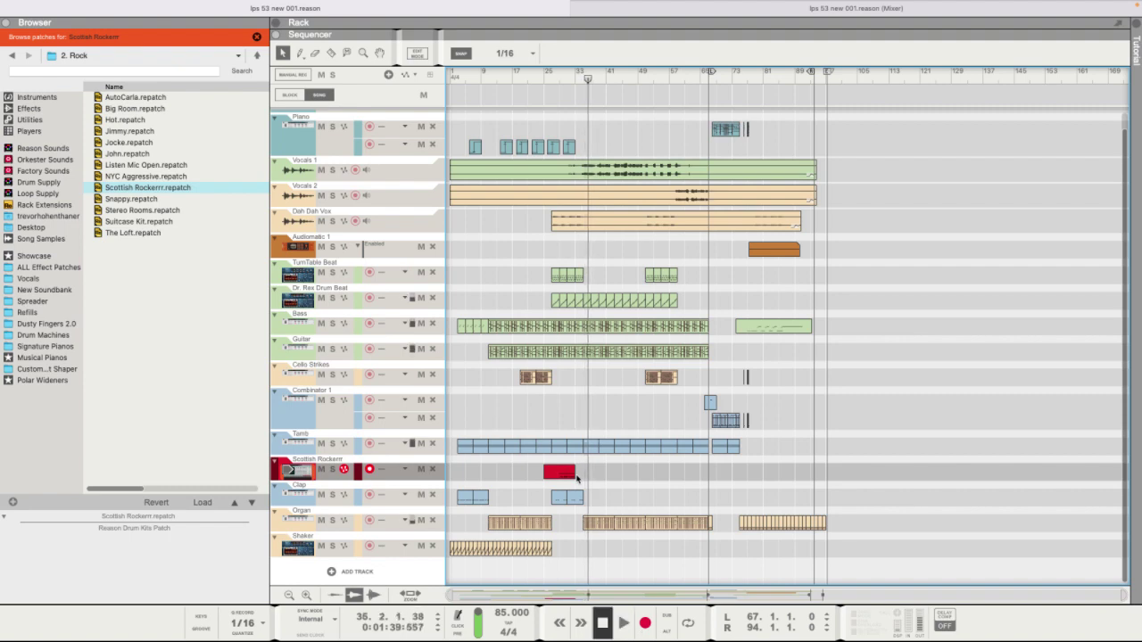
# With snap set to Bar, trim the drum clip to start at bar 29 and duplicate it back to back up to bar 49.
pyautogui.click(562, 476)
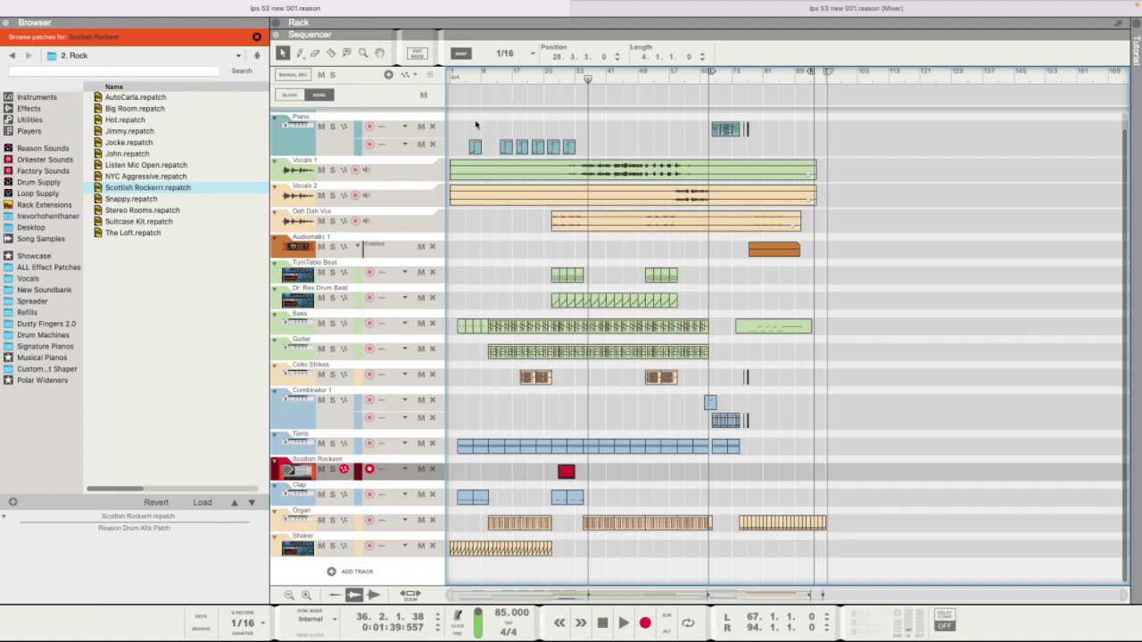
pyautogui.click(504, 54)
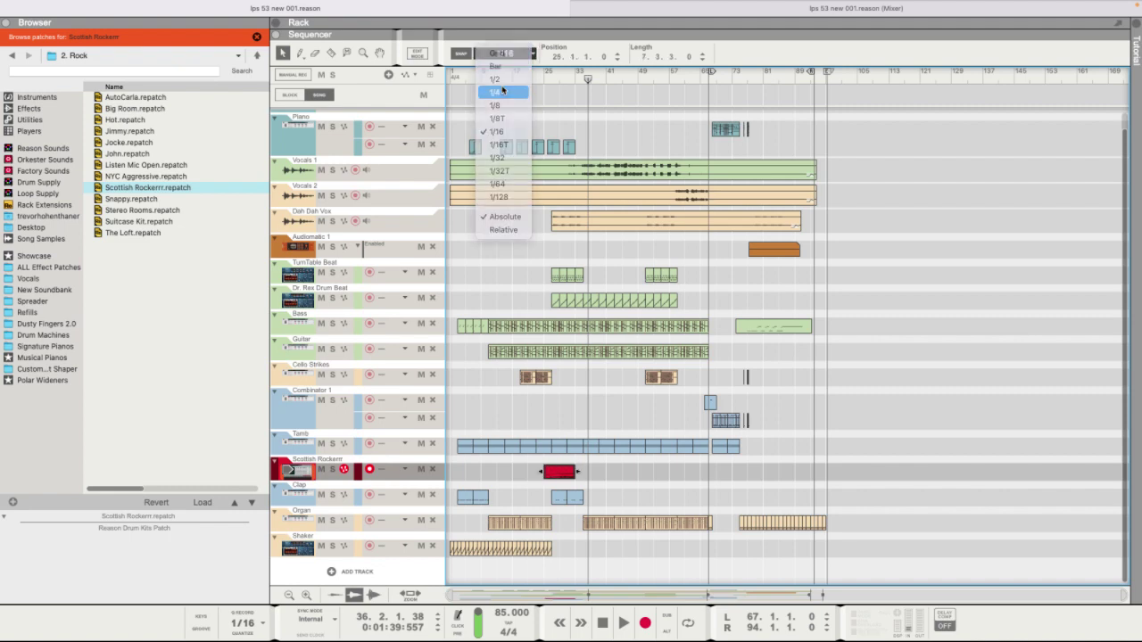
pyautogui.click(501, 71)
pyautogui.click(504, 53)
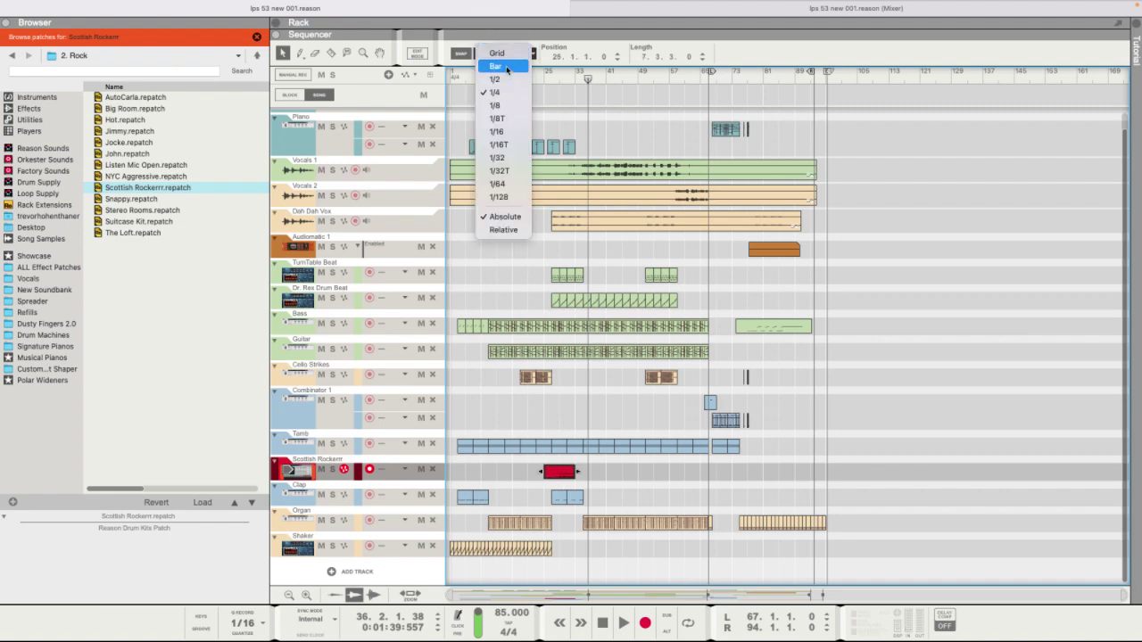
pyautogui.click(504, 52)
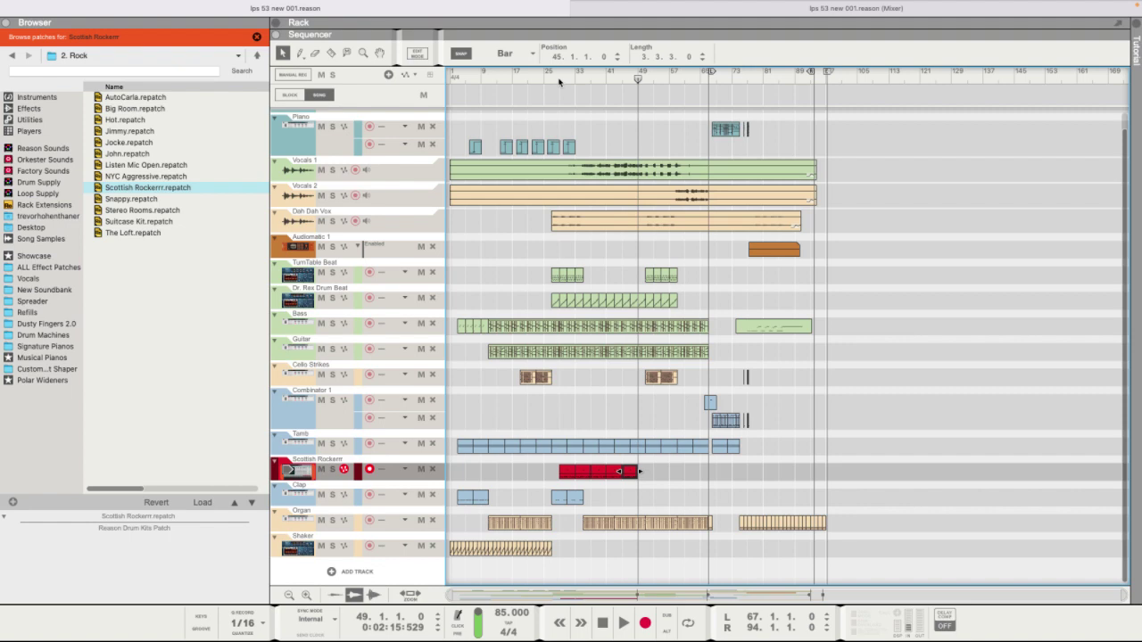
# Play the arrangement from bar 29 to listen to the duplicated drum clips.
pyautogui.click(560, 78)
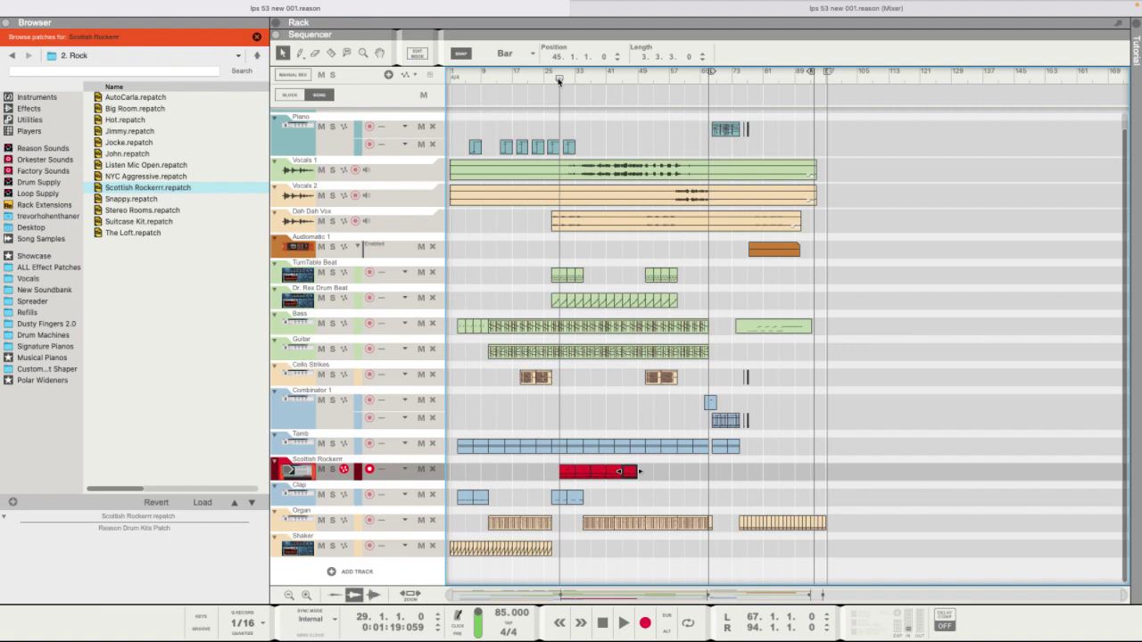
pyautogui.press('space')
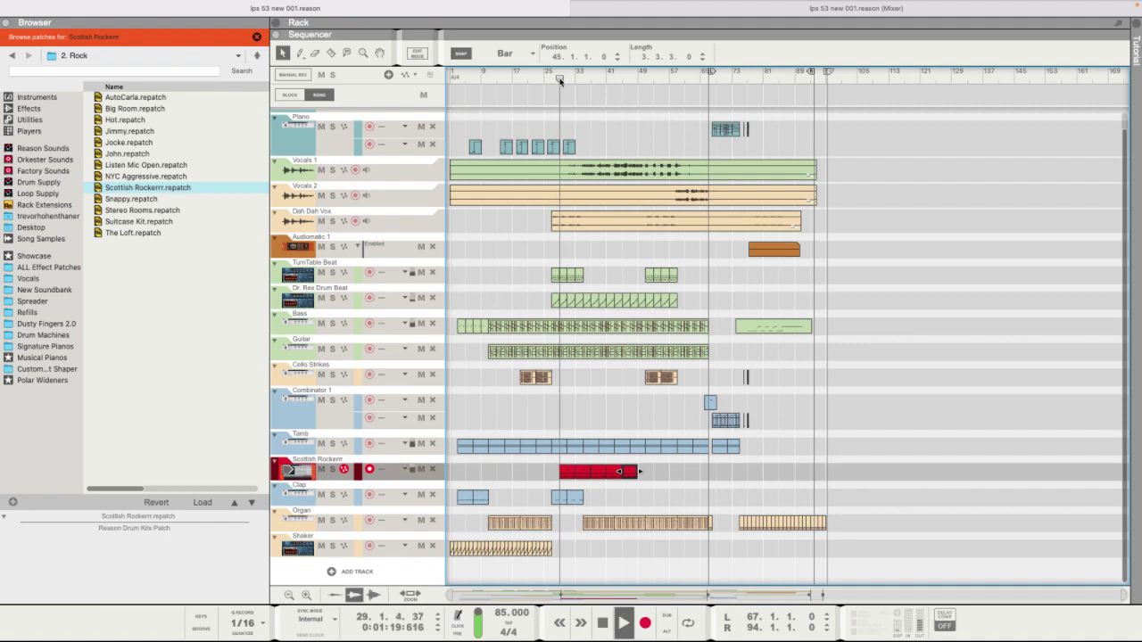
pyautogui.click(646, 497)
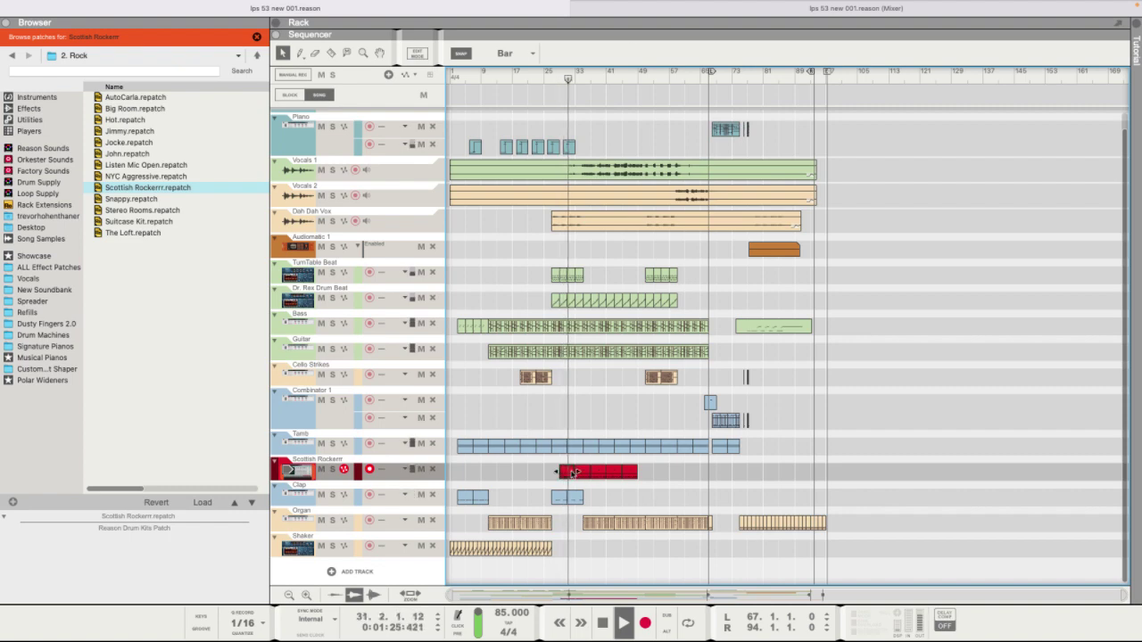
# Raise the F2 hit's velocity in the drum clips starting at bars 29 and 33, setting it to 127 in the latter.
pyautogui.doubleClick(571, 473)
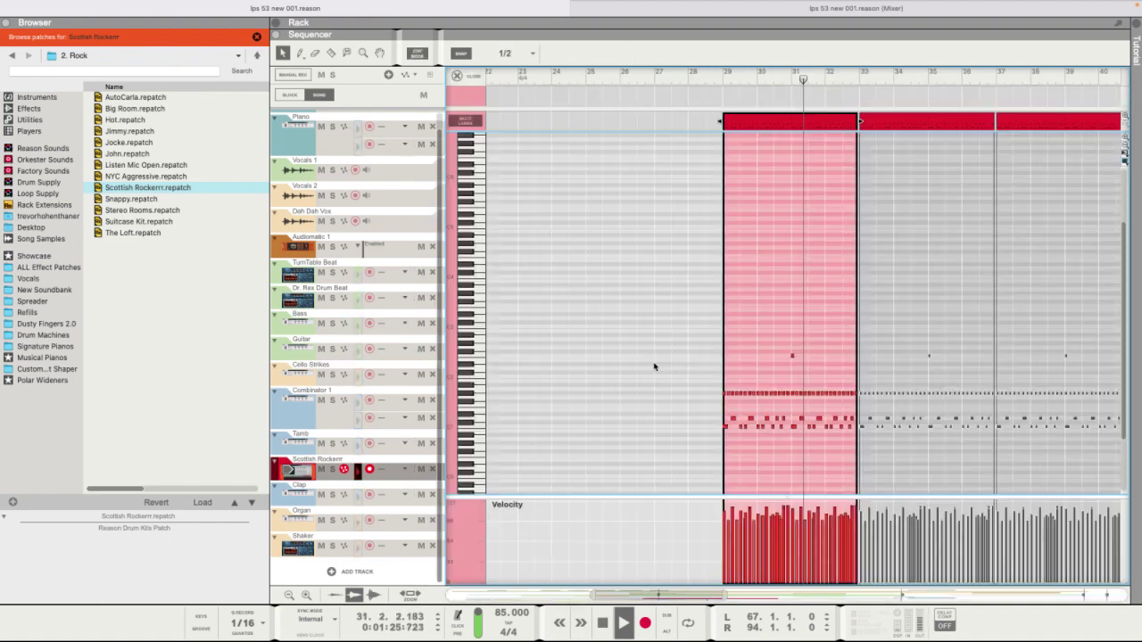
pyautogui.click(792, 356)
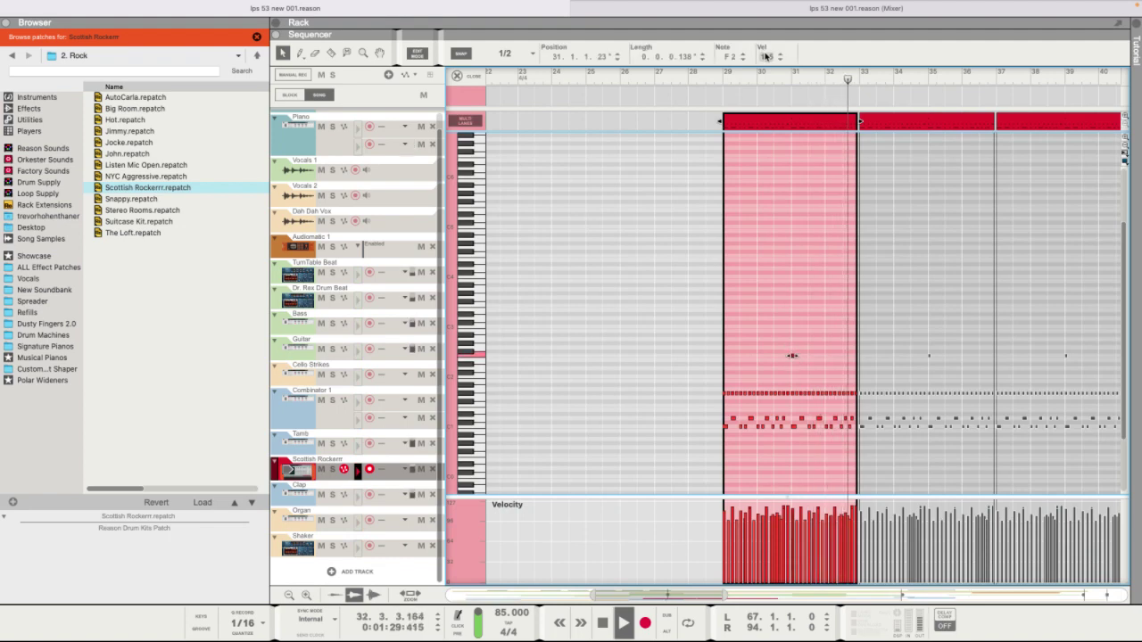
pyautogui.doubleClick(707, 243)
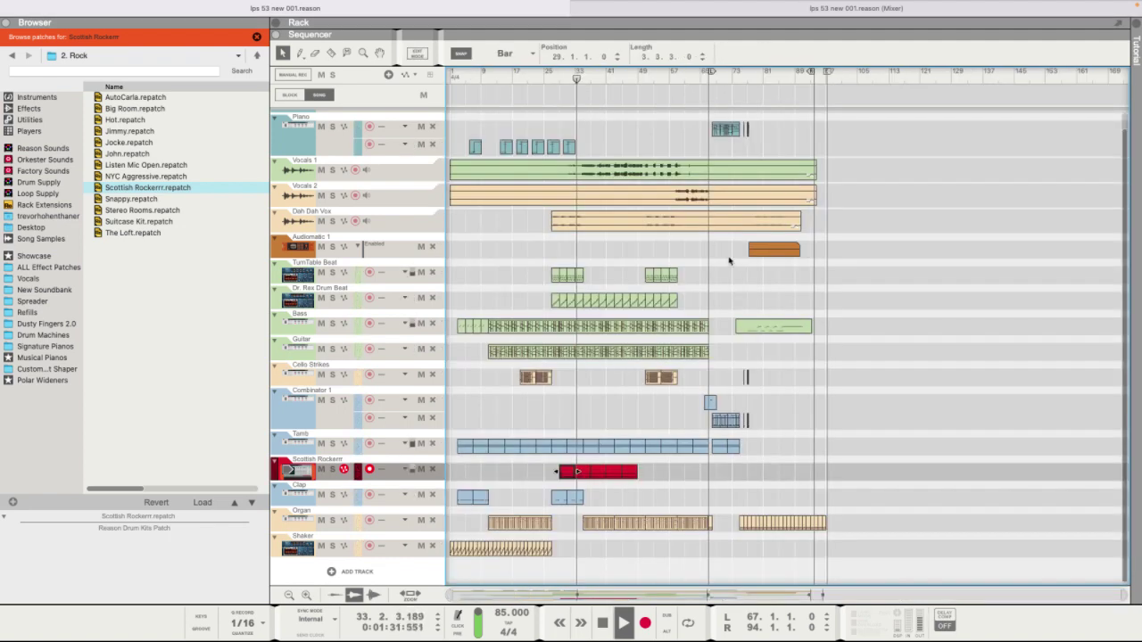
pyautogui.doubleClick(589, 472)
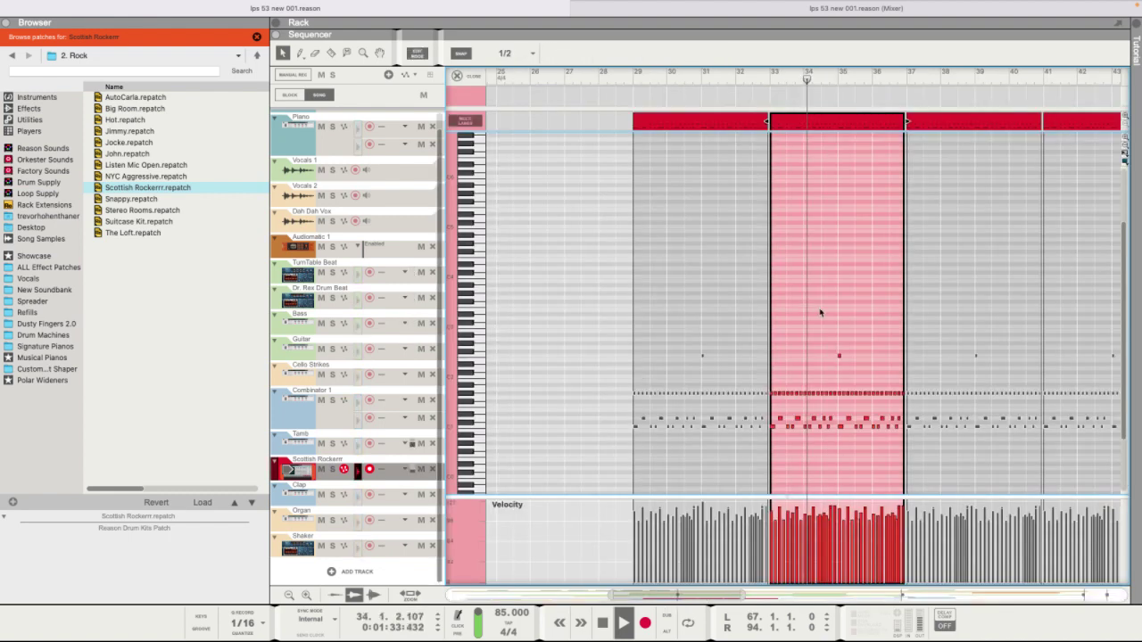
pyautogui.click(839, 355)
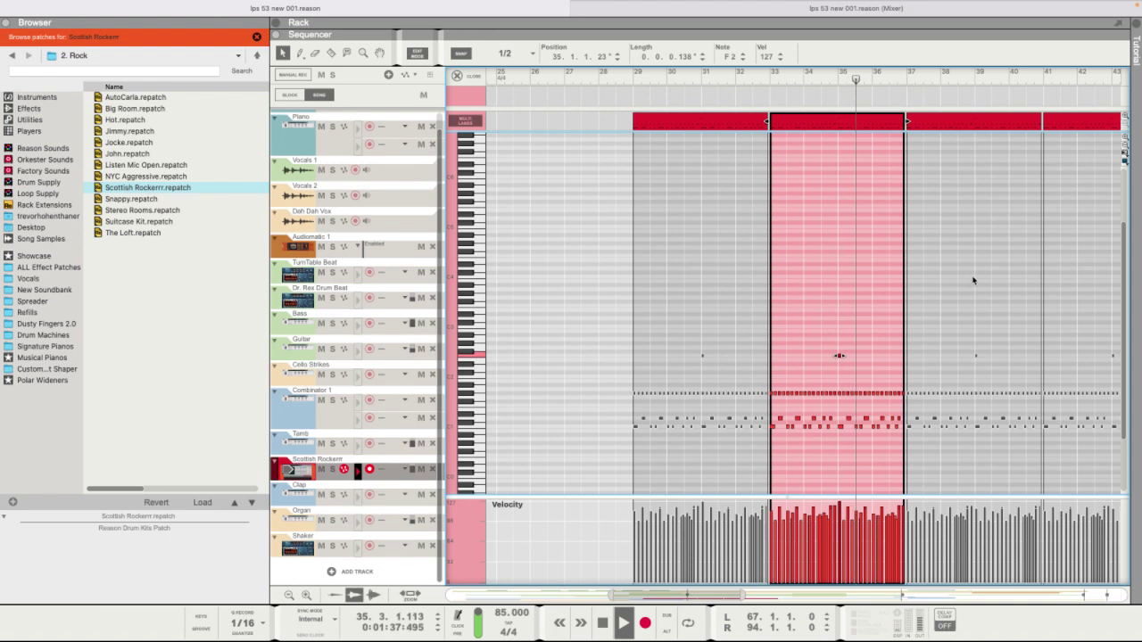
# Delete the F2 hit from the drum clips starting at bars 37 and 41, and close the note editor.
pyautogui.moveTo(964, 337); pyautogui.dragTo(982, 367)
pyautogui.press('Delete')
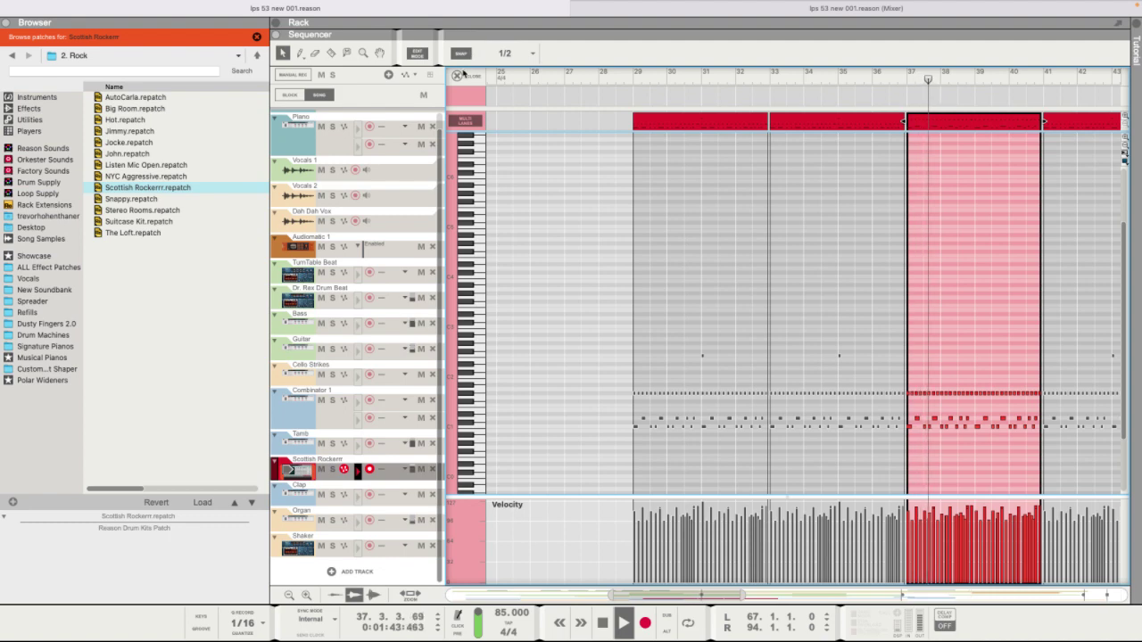
pyautogui.moveTo(1106, 348); pyautogui.dragTo(1071, 370)
pyautogui.press('Delete')
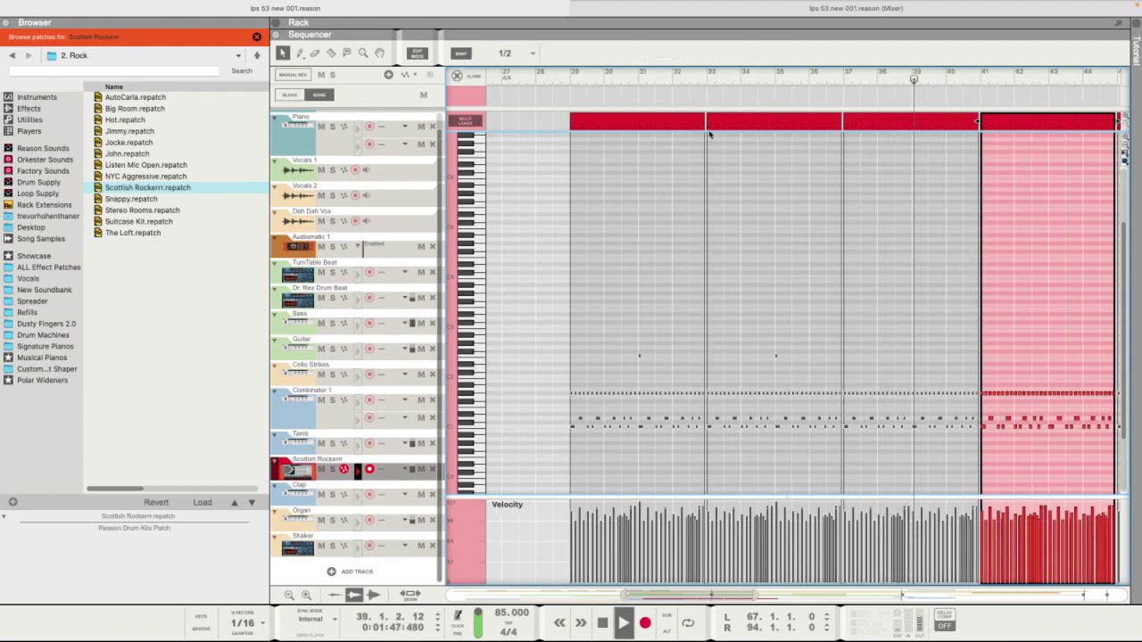
pyautogui.click(467, 74)
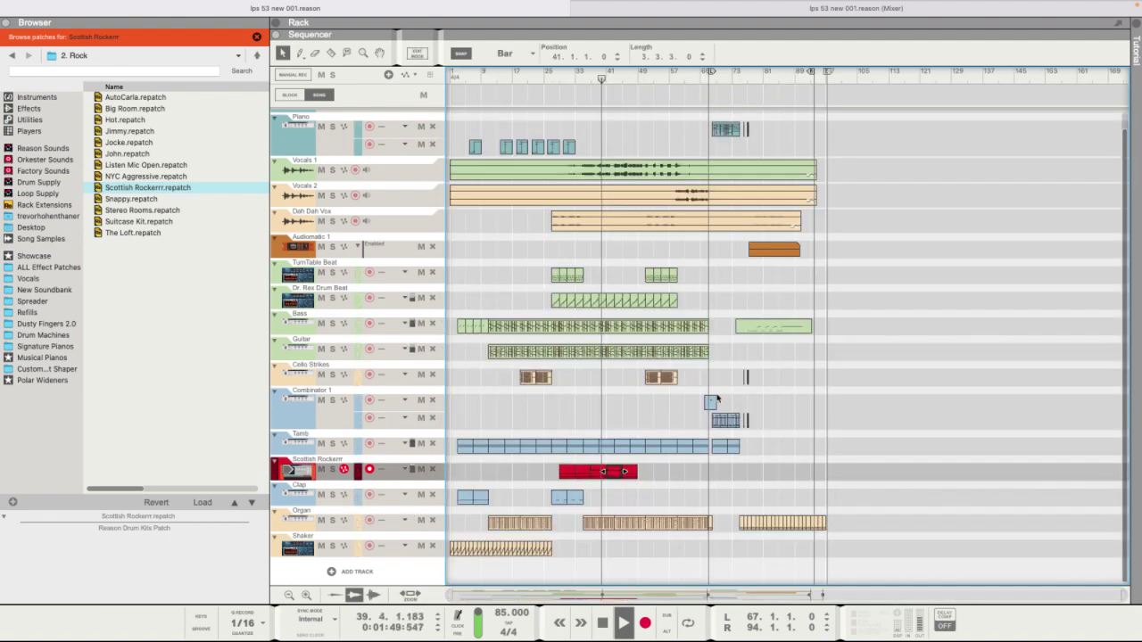
# Delete the F2 hit from the last drum clip, starting at bar 45, and return to the arrangement.
pyautogui.moveTo(1125, 595); pyautogui.dragTo(843, 578)
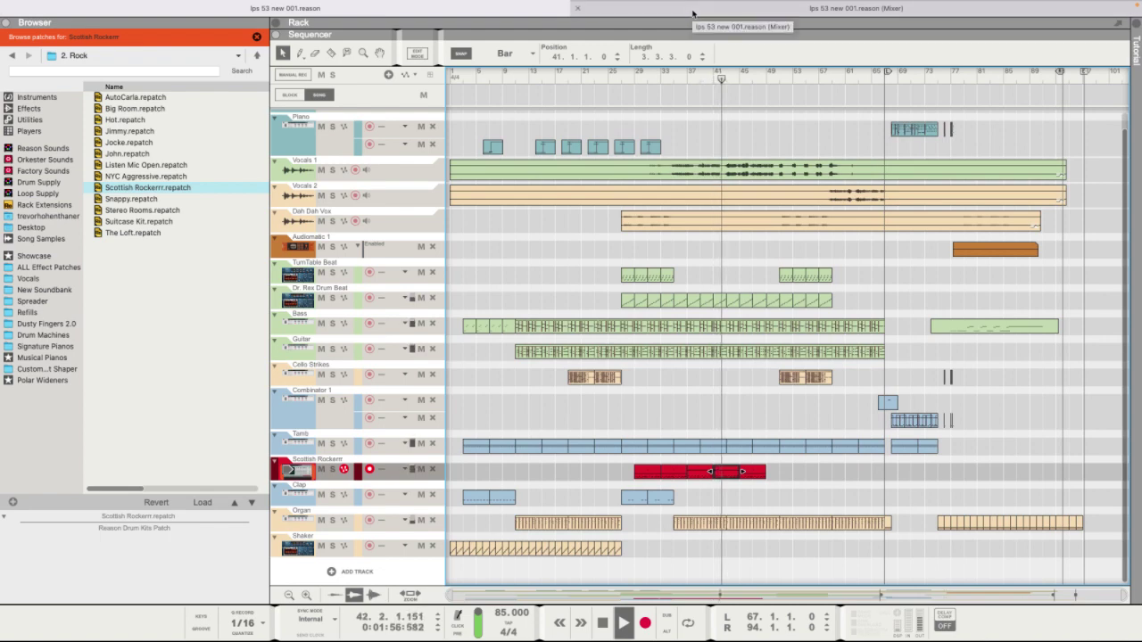
pyautogui.doubleClick(758, 473)
pyautogui.click(1049, 355)
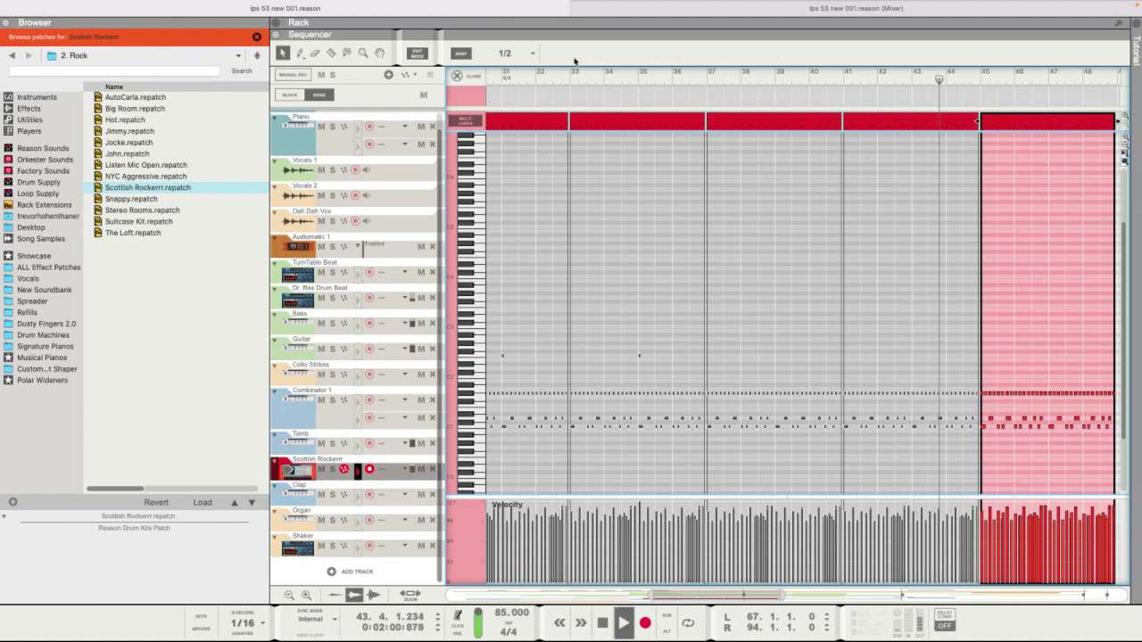
pyautogui.click(466, 76)
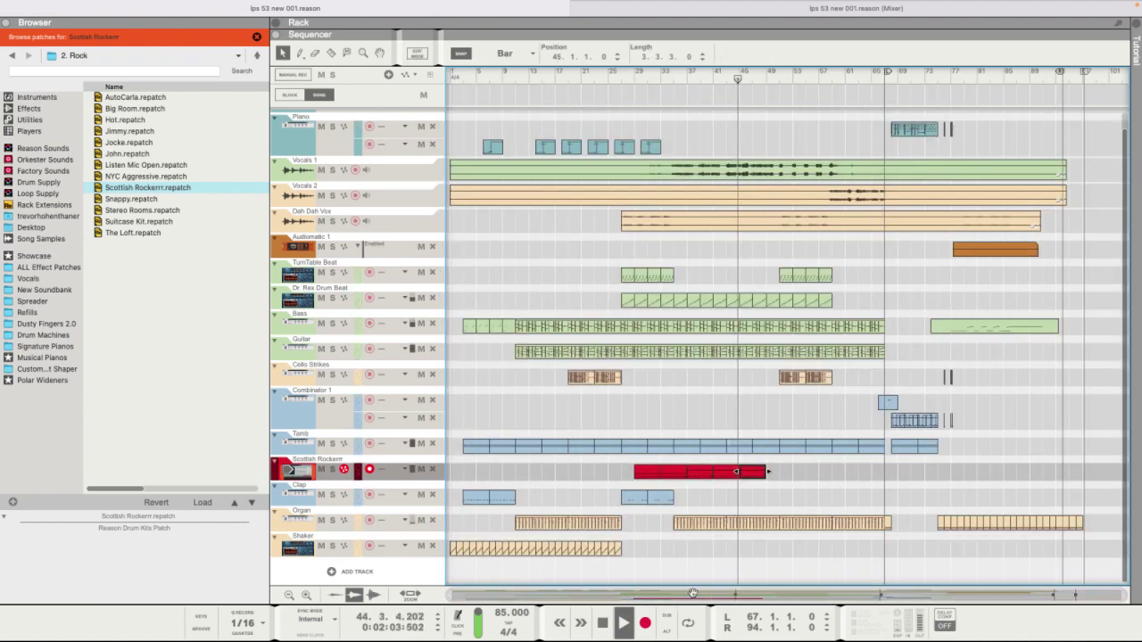
pyautogui.moveTo(1114, 596); pyautogui.dragTo(797, 596)
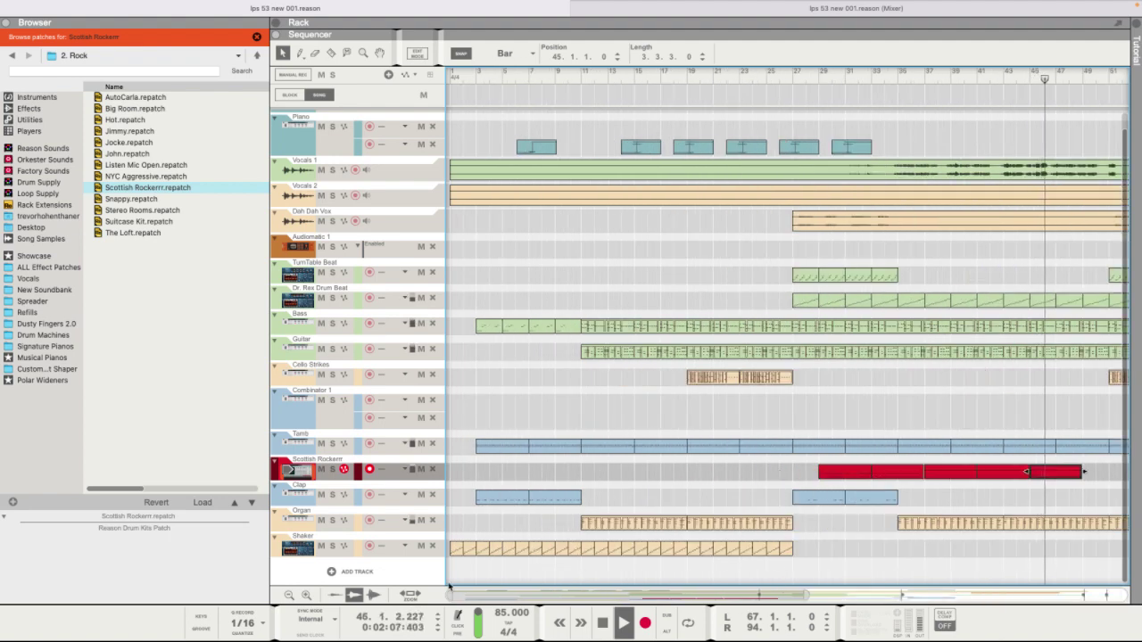
pyautogui.scroll(3, 1026, 471)
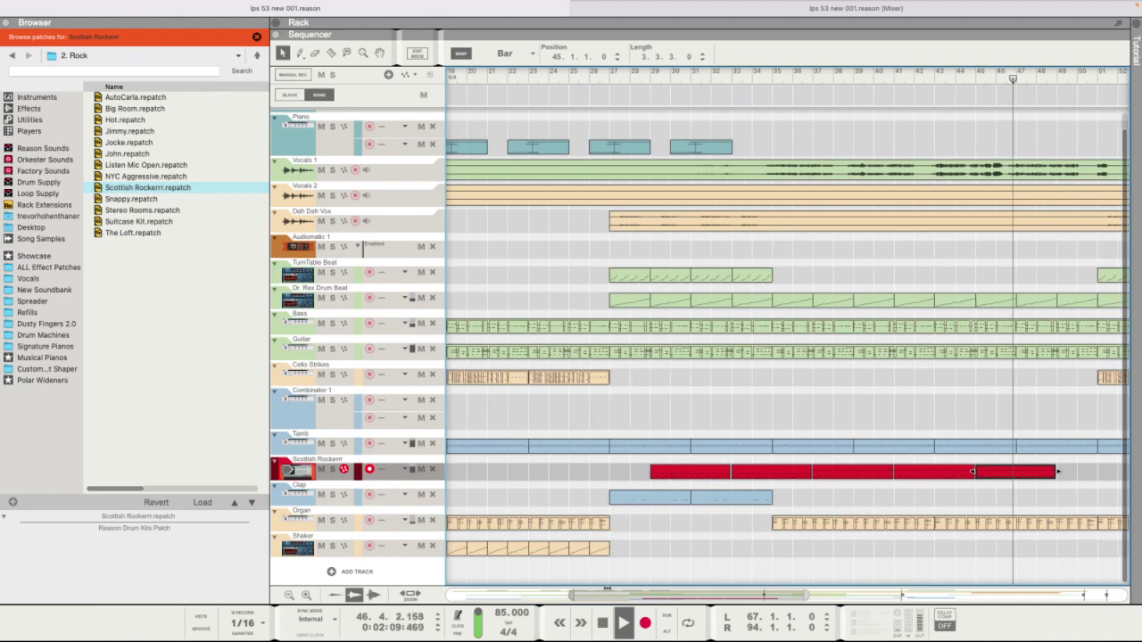
# Join all the Scottish Rockerr drum clips from bar 29 into one 20-bar clip ending at bar 49.
pyautogui.moveTo(1067, 475); pyautogui.dragTo(558, 460)
pyautogui.moveTo(1048, 471)
pyautogui.mouseDown()
pyautogui.moveTo(1061, 473)
pyautogui.moveTo(1051, 471)
pyautogui.mouseUp()
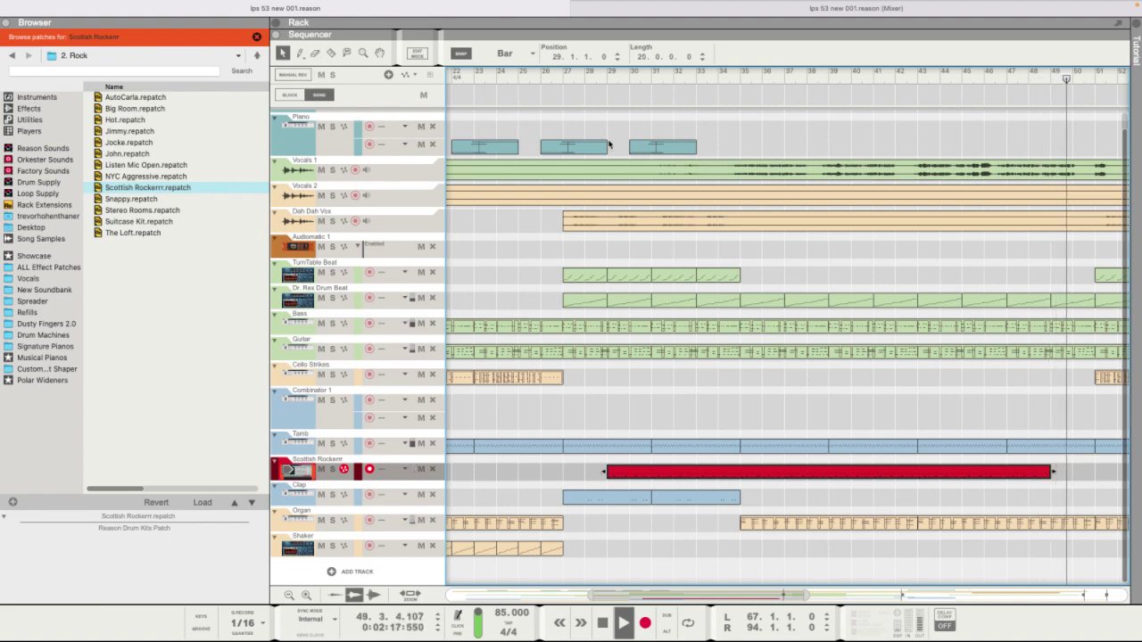
# Split the joined drum clip at bar 47 and duplicate its last two bars to start at bar 49.
pyautogui.click(333, 55)
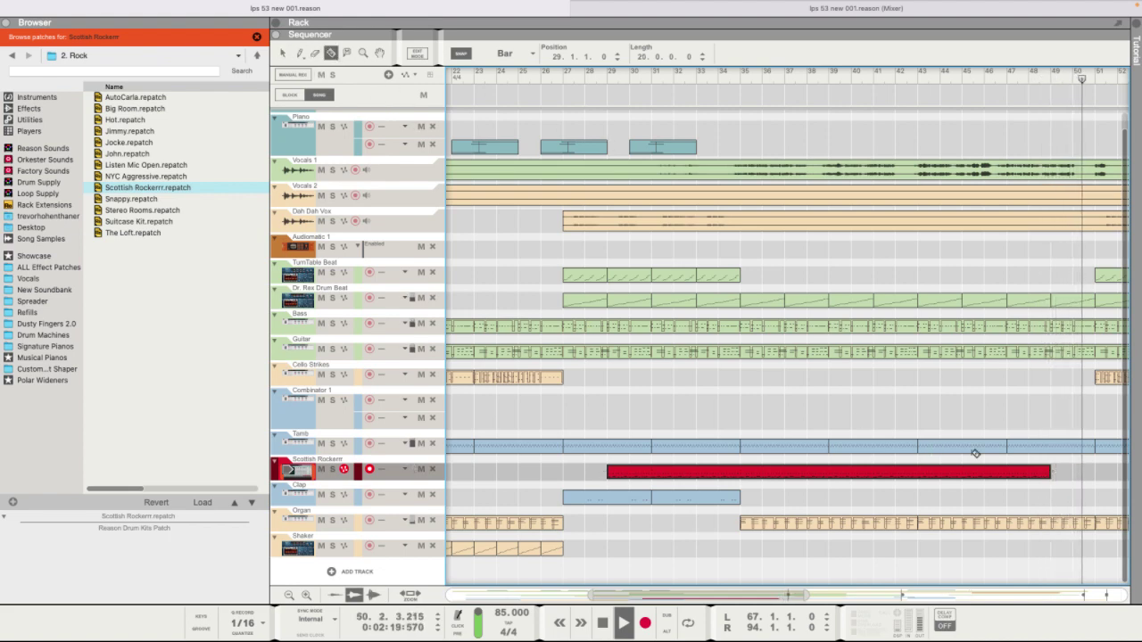
pyautogui.press('space')
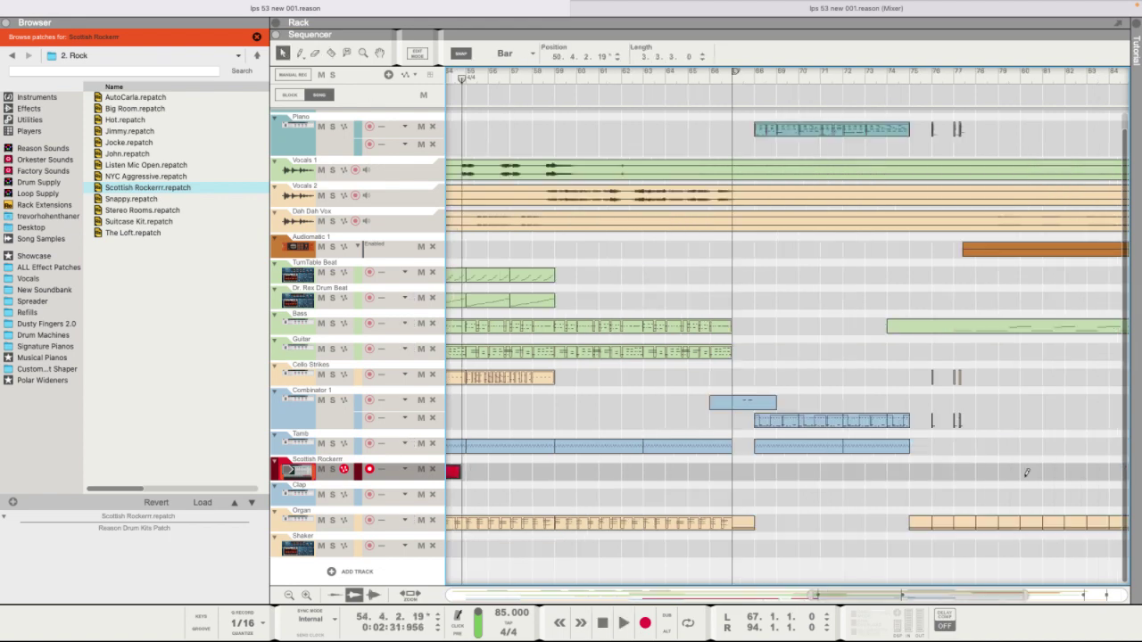
pyautogui.hscroll(-6, 687, 453)
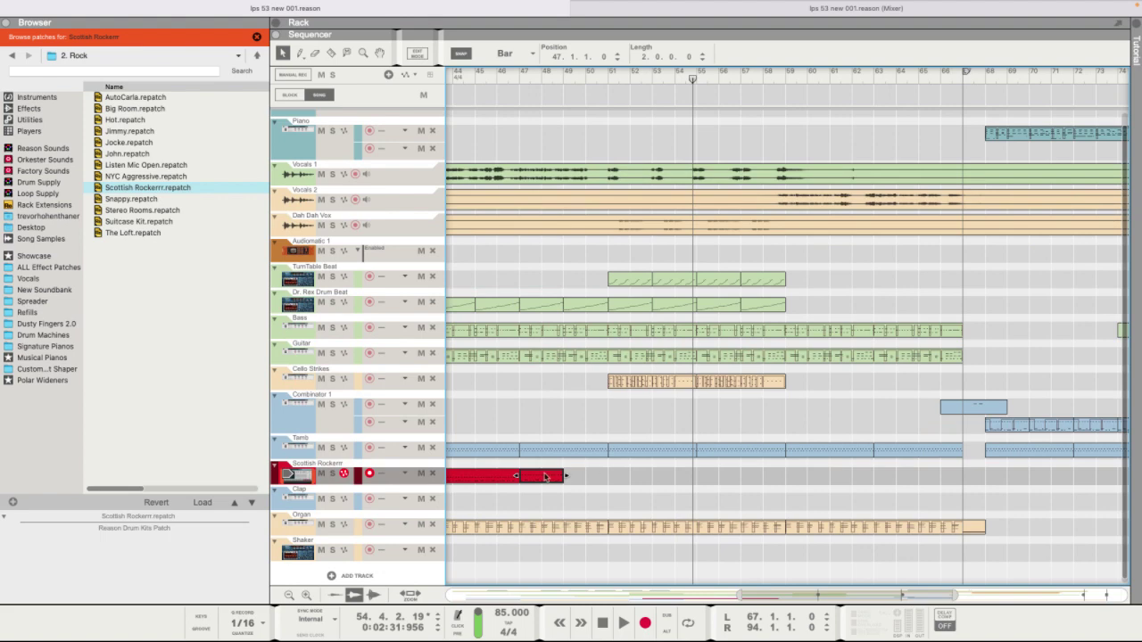
pyautogui.hotkey('ctrl', 'd')
# Play the arrangement from bar 50 to hear the duplicated drum clip, and return the playhead to bar 49.
pyautogui.click(585, 80)
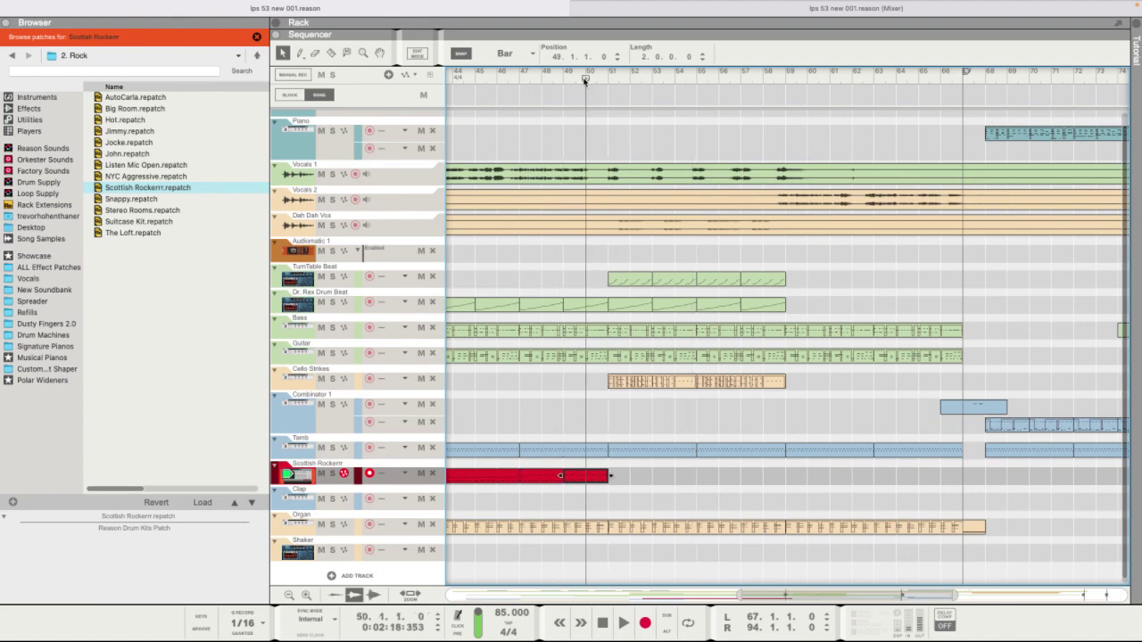
pyautogui.press('space')
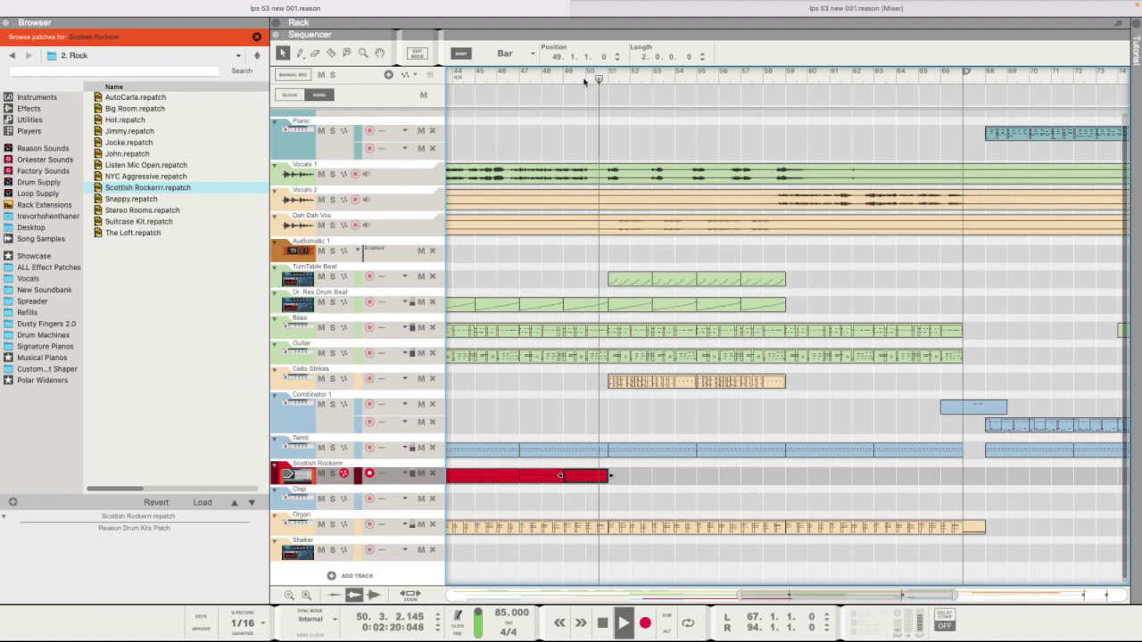
pyautogui.press('space')
pyautogui.click(563, 79)
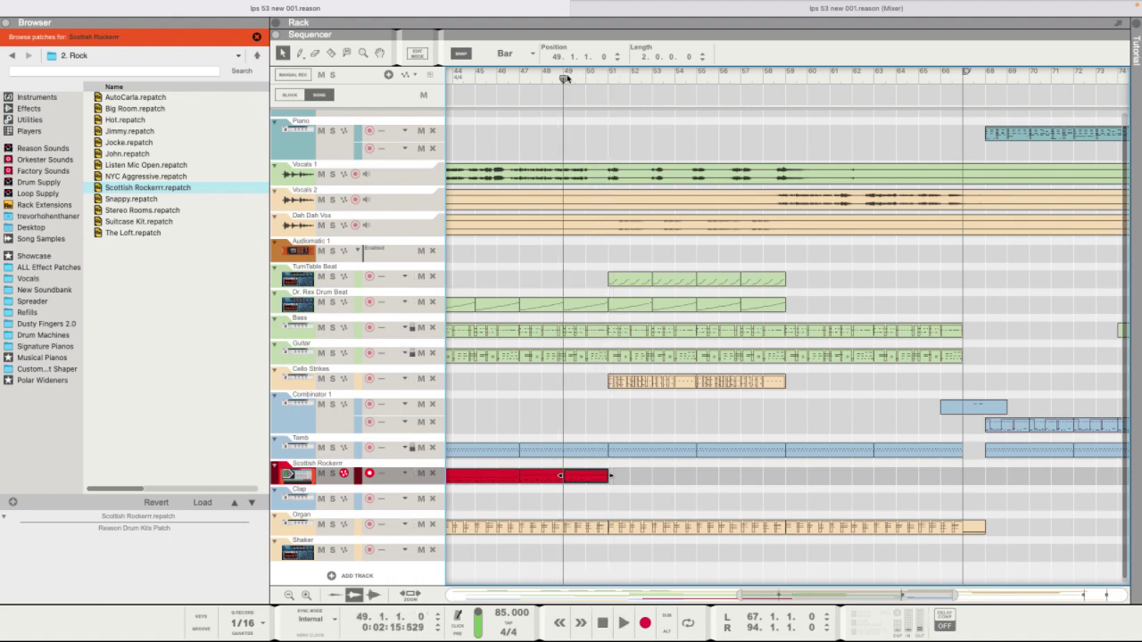
# Open the drum clip starting at bar 49, overdub extra hits as a fill at the end of bar 50, and close the note editor.
pyautogui.doubleClick(597, 479)
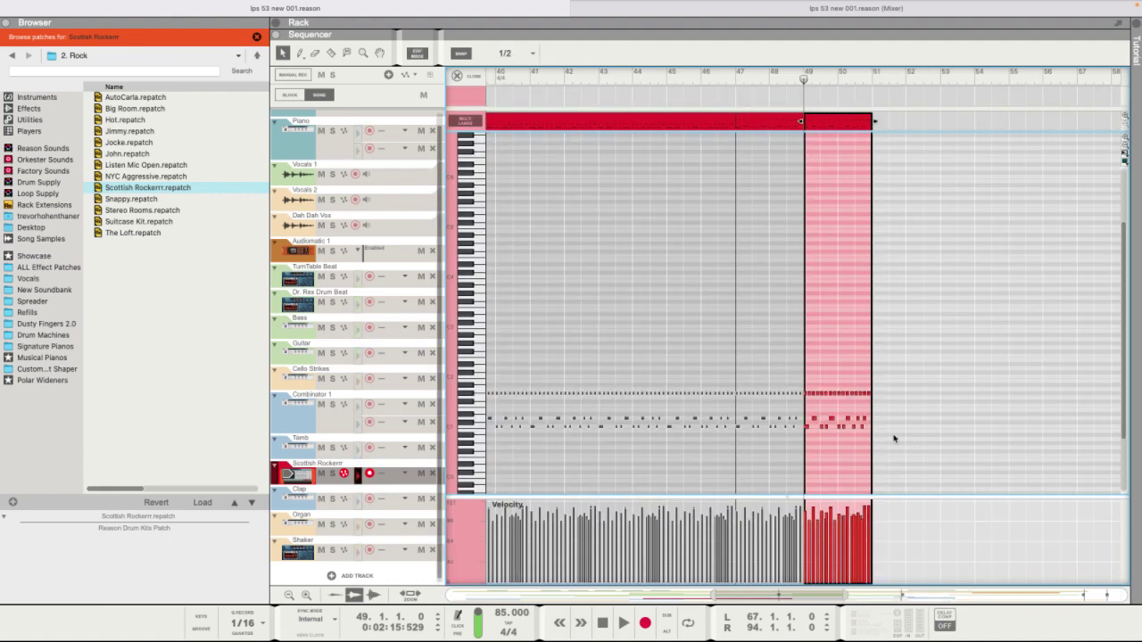
pyautogui.click(863, 420)
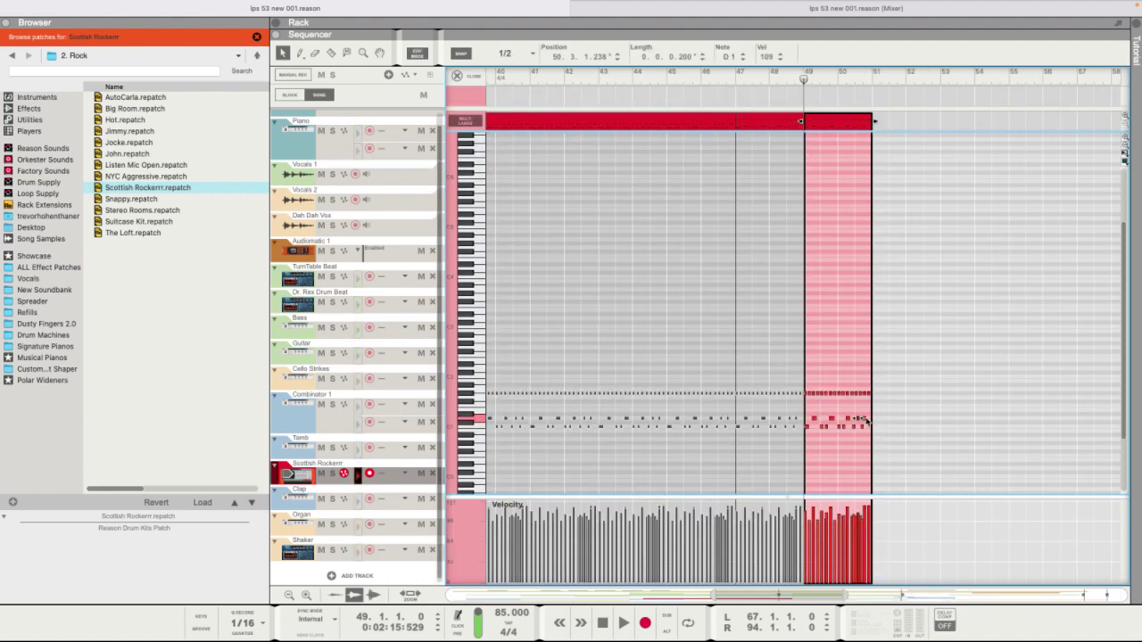
pyautogui.click(870, 422)
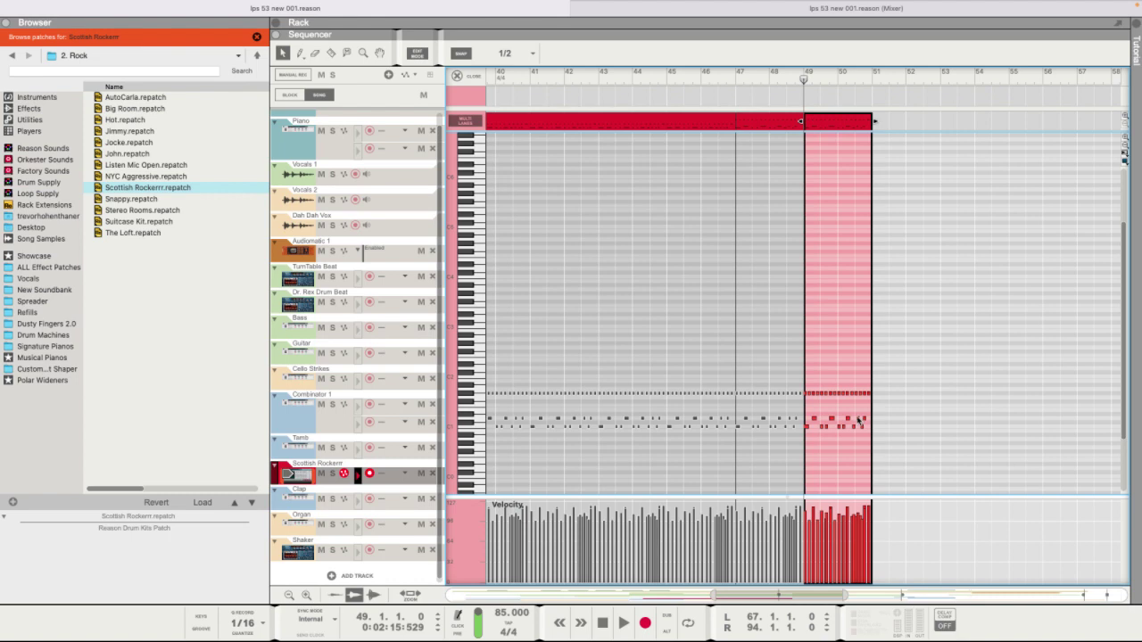
pyautogui.click(866, 419)
pyautogui.moveTo(847, 81)
pyautogui.mouseDown()
pyautogui.moveTo(867, 81)
pyautogui.moveTo(821, 81)
pyautogui.mouseUp()
pyautogui.click(645, 622)
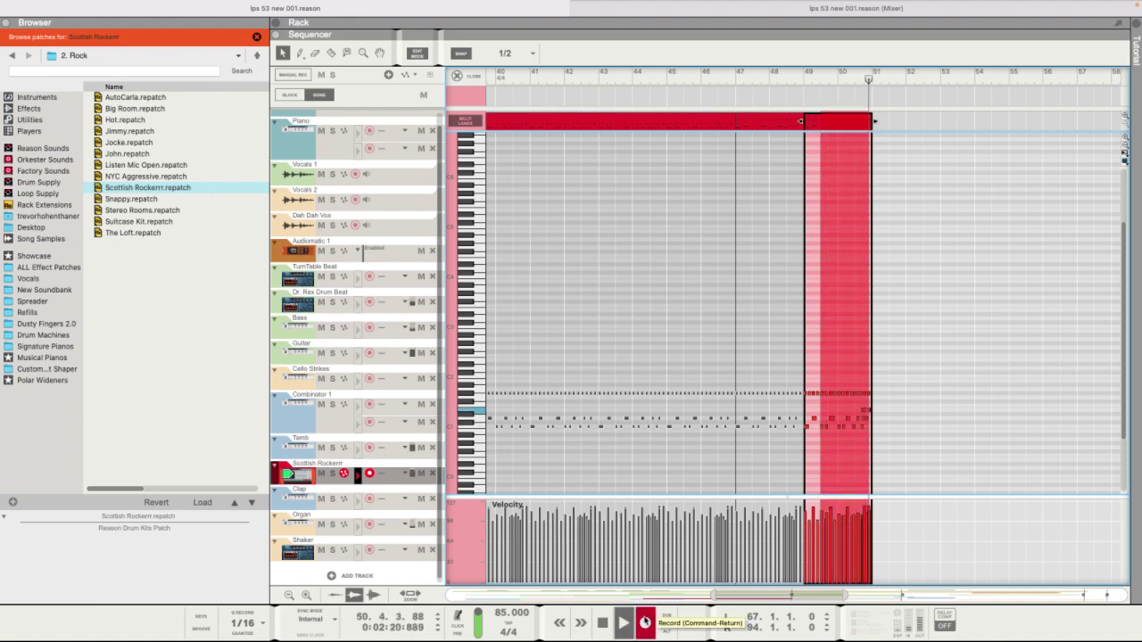
pyautogui.press('space')
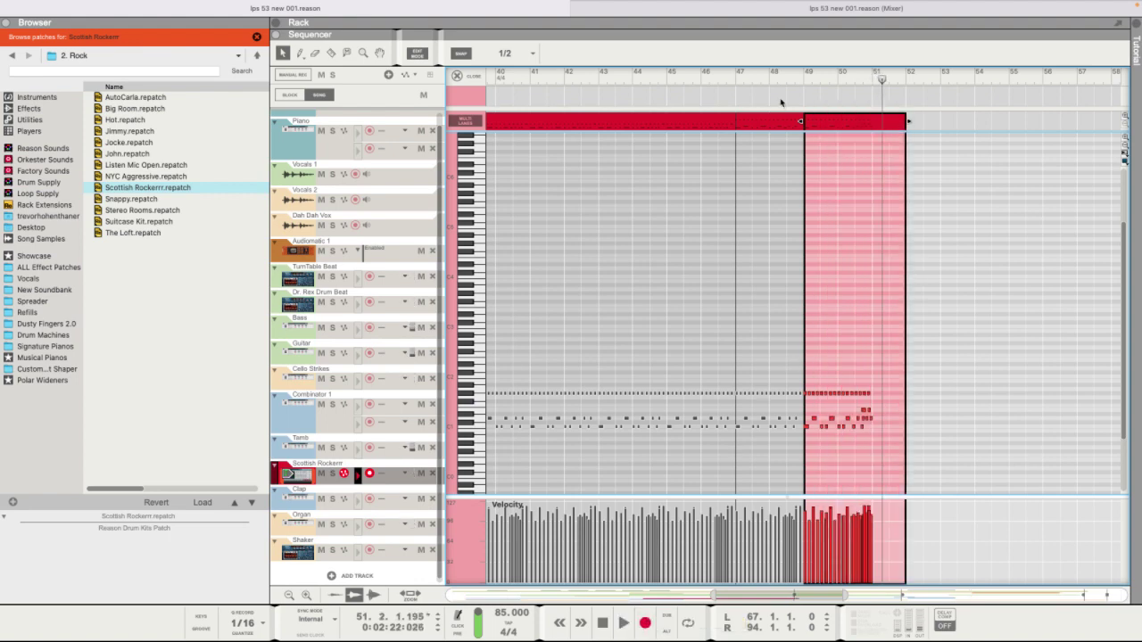
pyautogui.press('space')
pyautogui.press('space')
pyautogui.press('super+e')
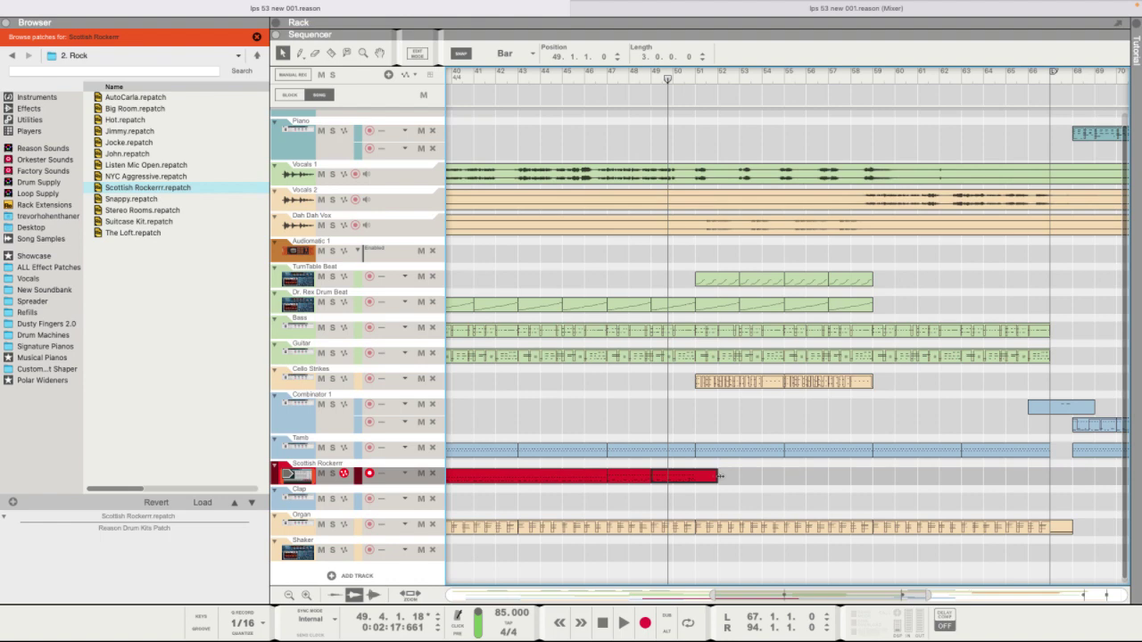
# Shorten the last drum clip to two bars so it ends at bar 51, and play the arrangement from there.
pyautogui.click(702, 75)
pyautogui.press('space')
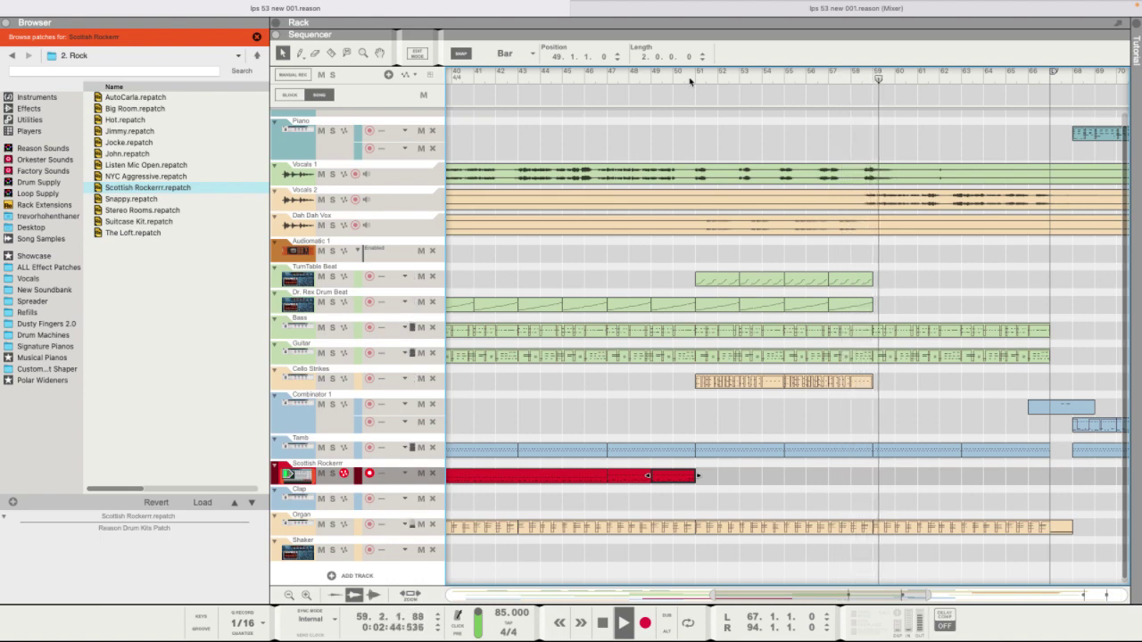
pyautogui.click(675, 77)
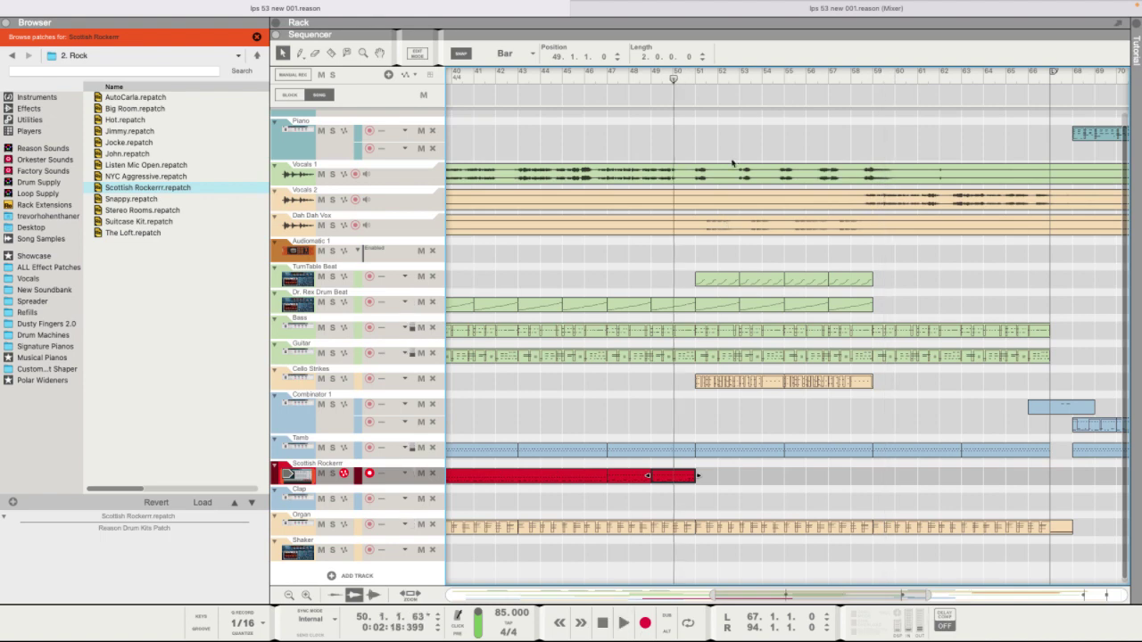
# Record a new nine-bar drum clip on the Scottish Rockerr track from bar 51 with the pre-count on.
pyautogui.moveTo(673, 8)
pyautogui.click(697, 80)
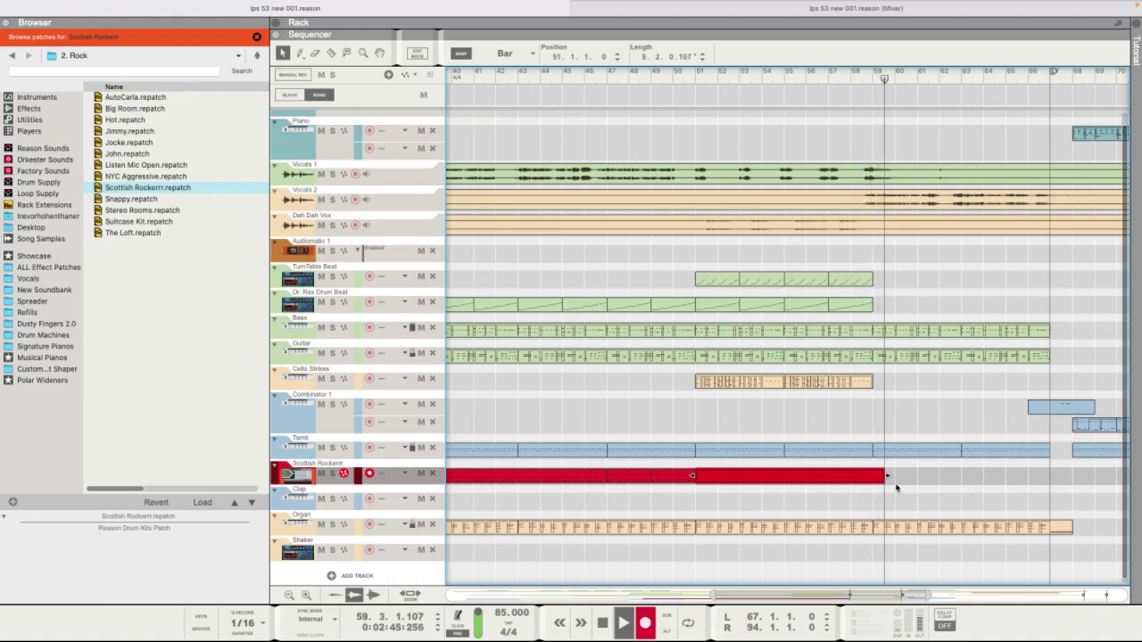
pyautogui.press('space')
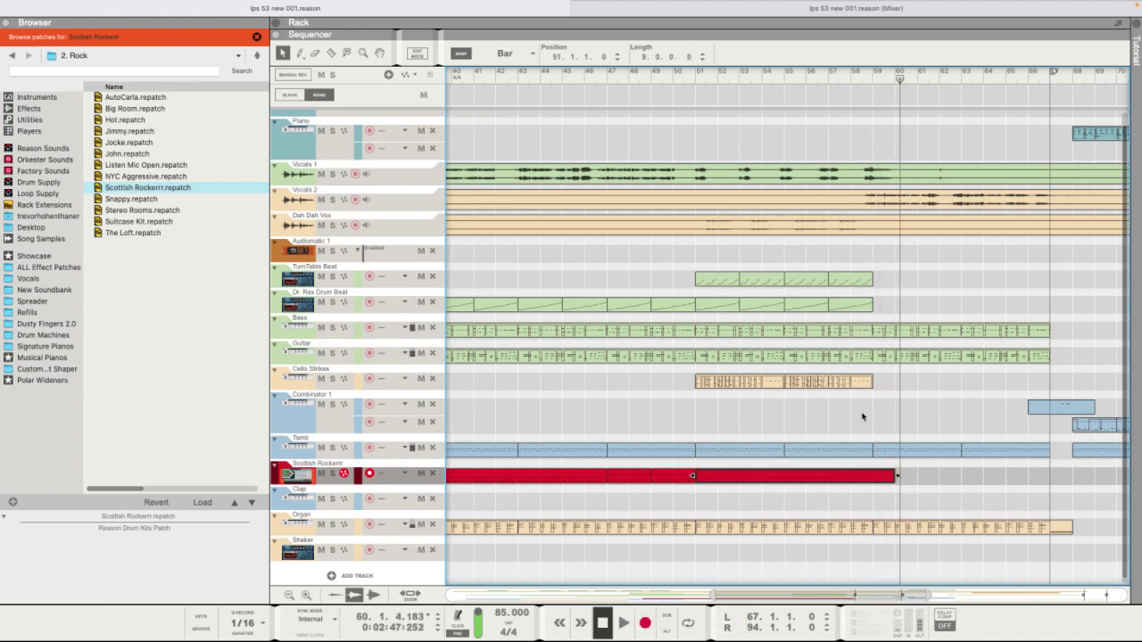
# Copy the C1 and D1 hits from the clip starting at bar 47 into the new drum clip, repeating them from bar 51 to bar 59.
pyautogui.doubleClick(683, 477)
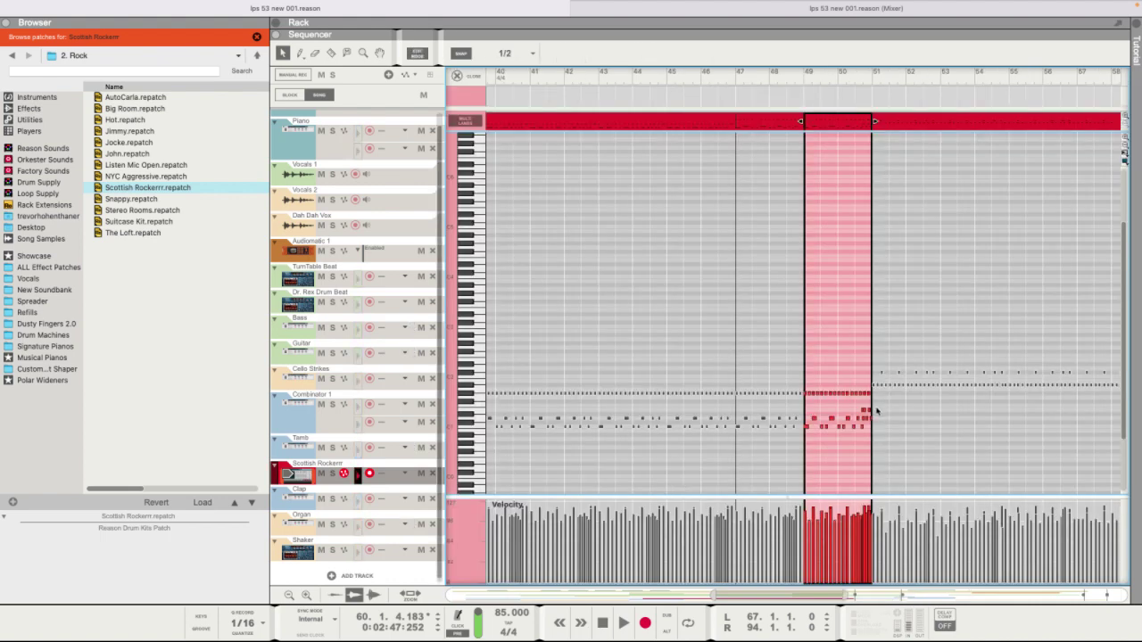
pyautogui.moveTo(801, 444); pyautogui.dragTo(740, 413)
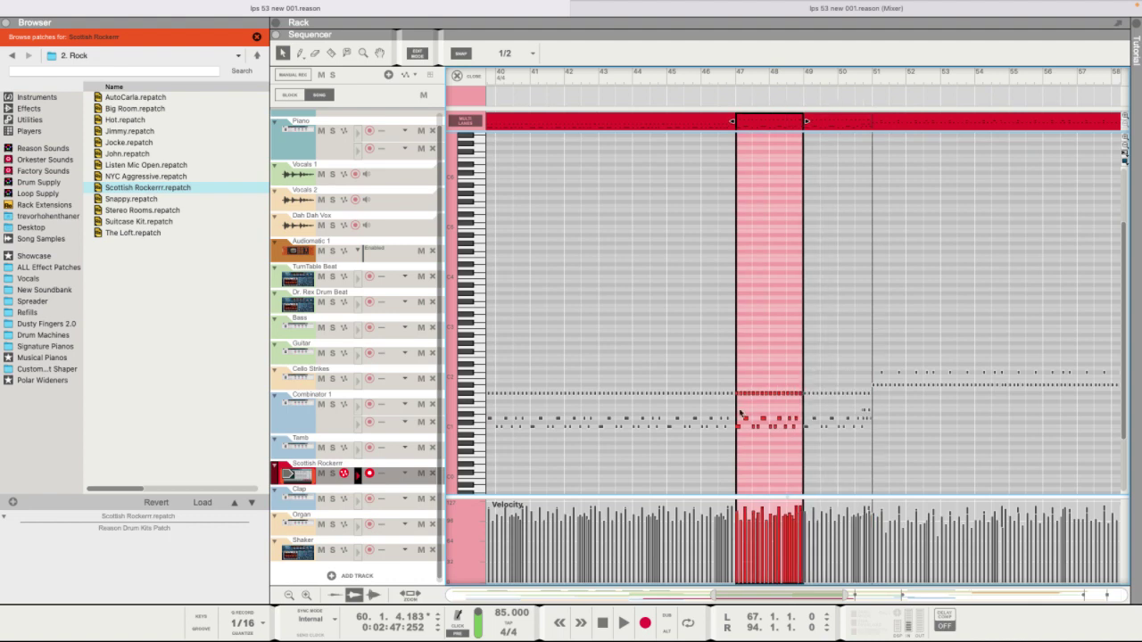
pyautogui.moveTo(794, 443); pyautogui.dragTo(802, 444)
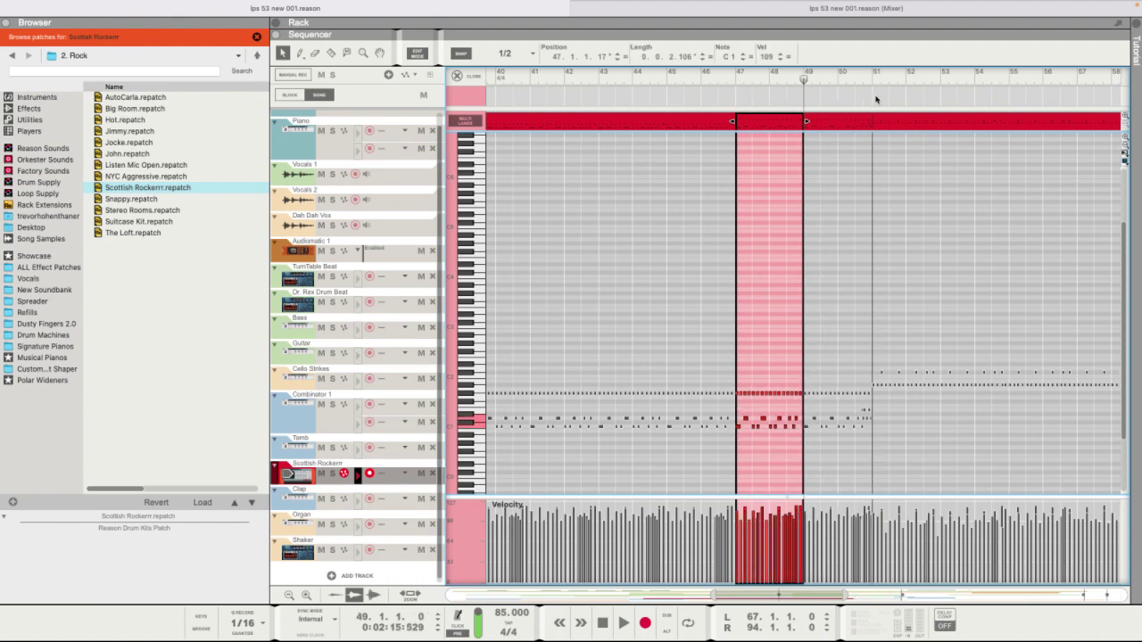
pyautogui.click(870, 114)
pyautogui.click(807, 80)
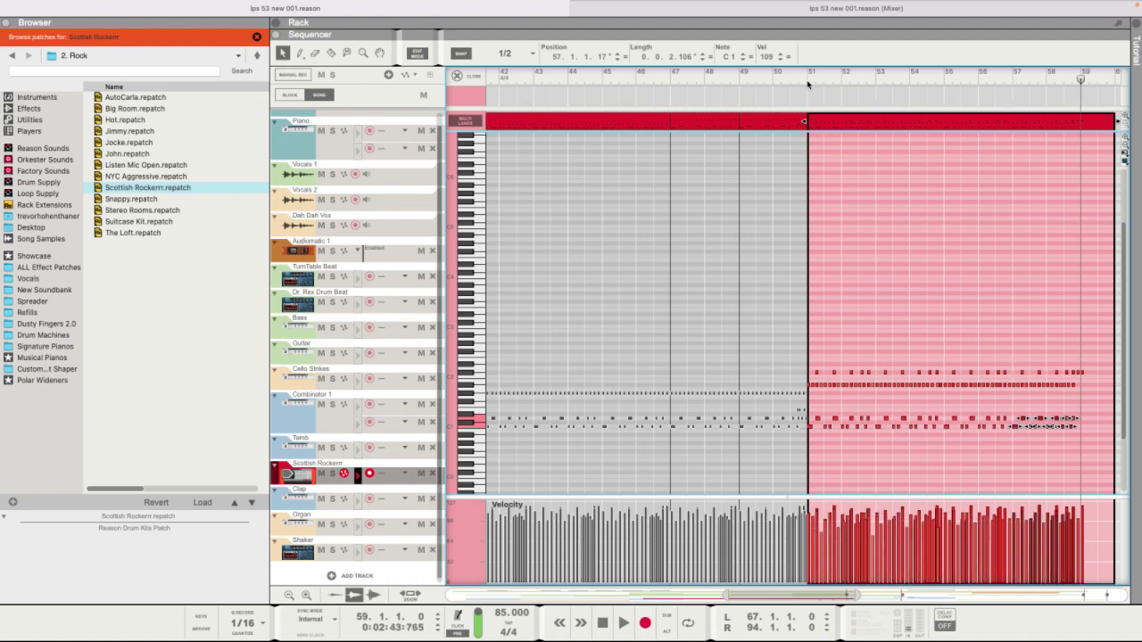
# Select all the recorded hits on A#1 and the higher cymbal row in the drum clip starting at bar 51.
pyautogui.click(790, 75)
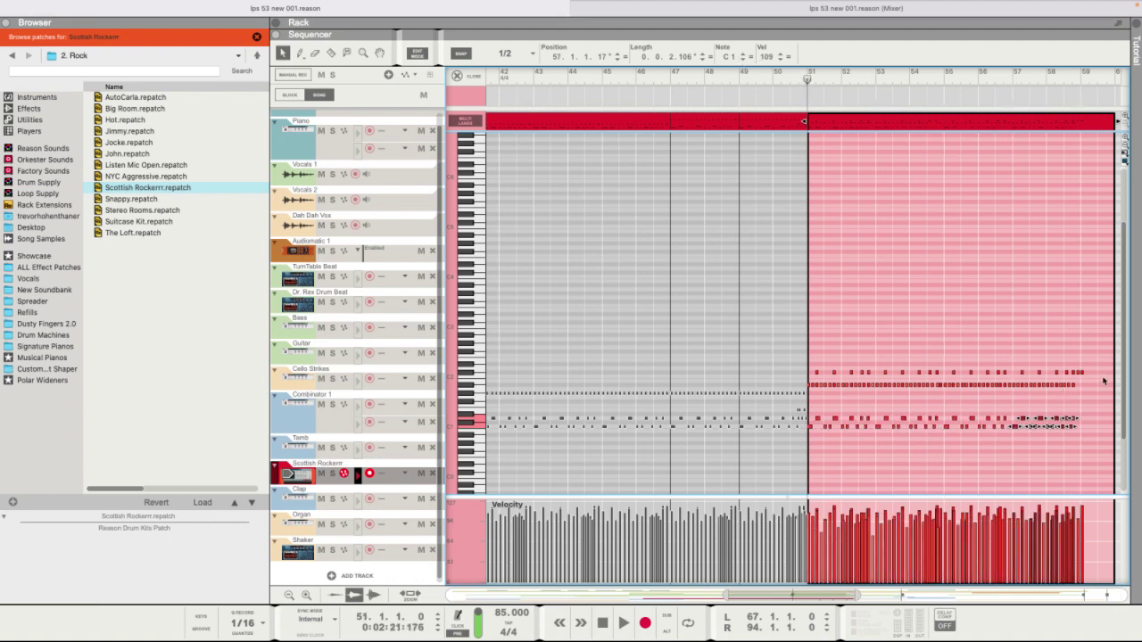
pyautogui.moveTo(1094, 365); pyautogui.dragTo(896, 373)
pyautogui.moveTo(811, 385); pyautogui.dragTo(807, 384)
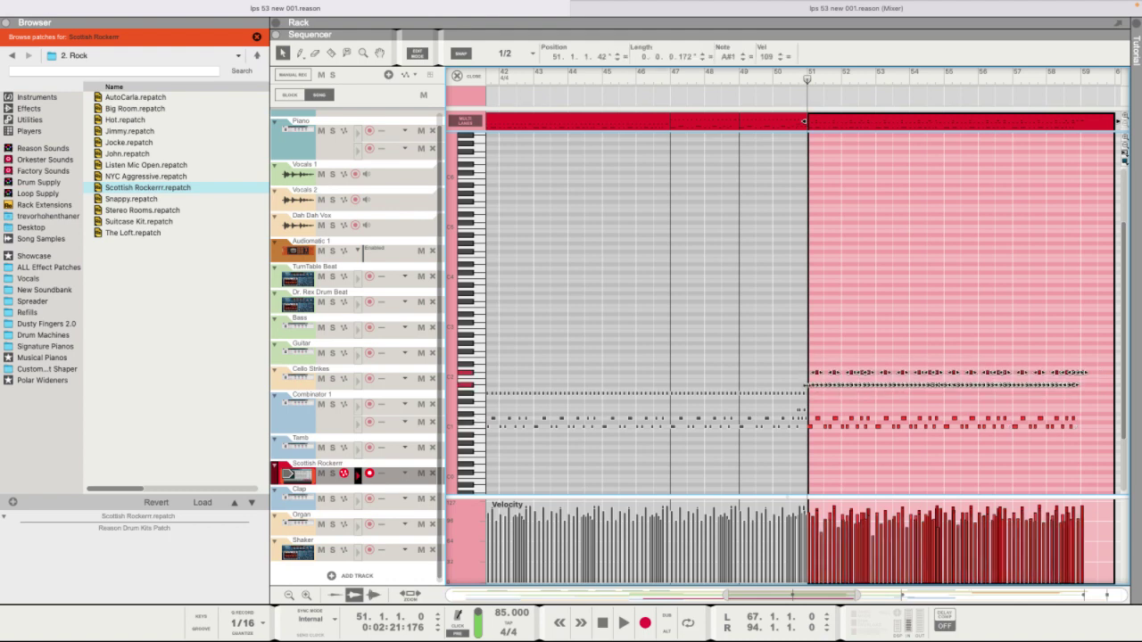
# Try quantizing the selected upper hits and inspect their timing around bars 57 to 59.
pyautogui.rightClick(810, 384)
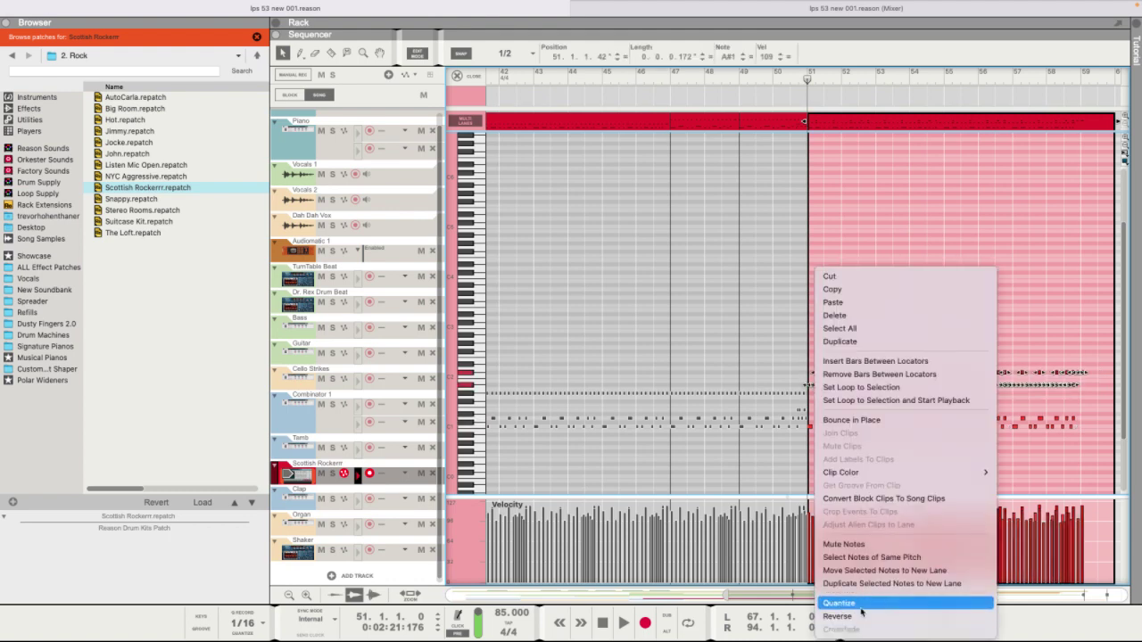
pyautogui.click(918, 616)
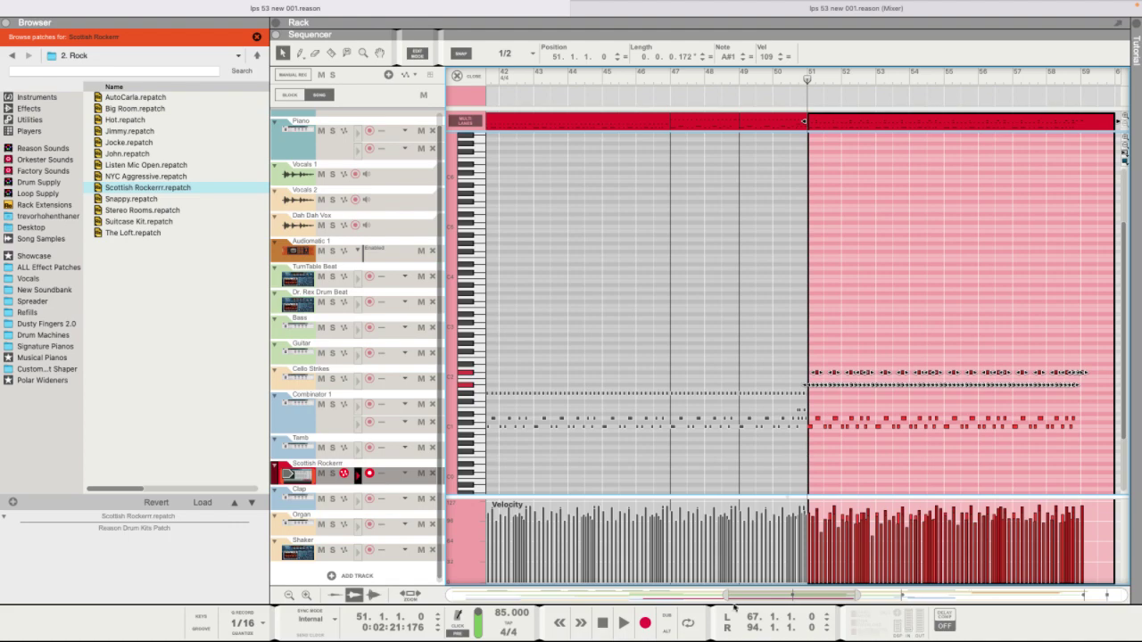
pyautogui.moveTo(725, 595); pyautogui.dragTo(829, 600)
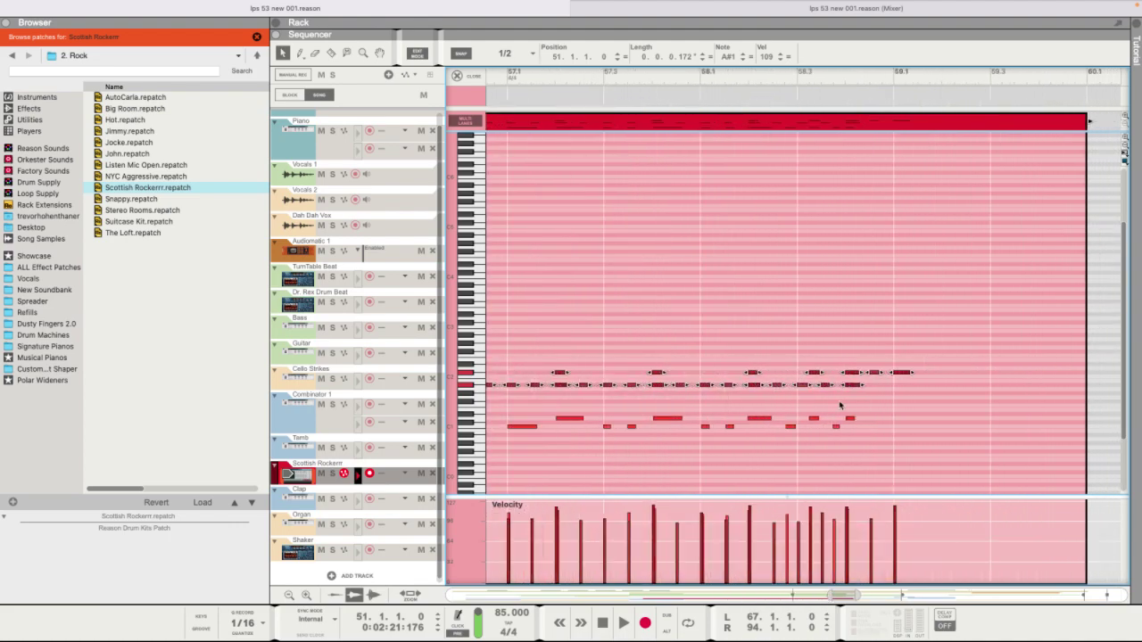
pyautogui.hscroll(-2, 839, 406)
pyautogui.scroll(-5, 839, 406)
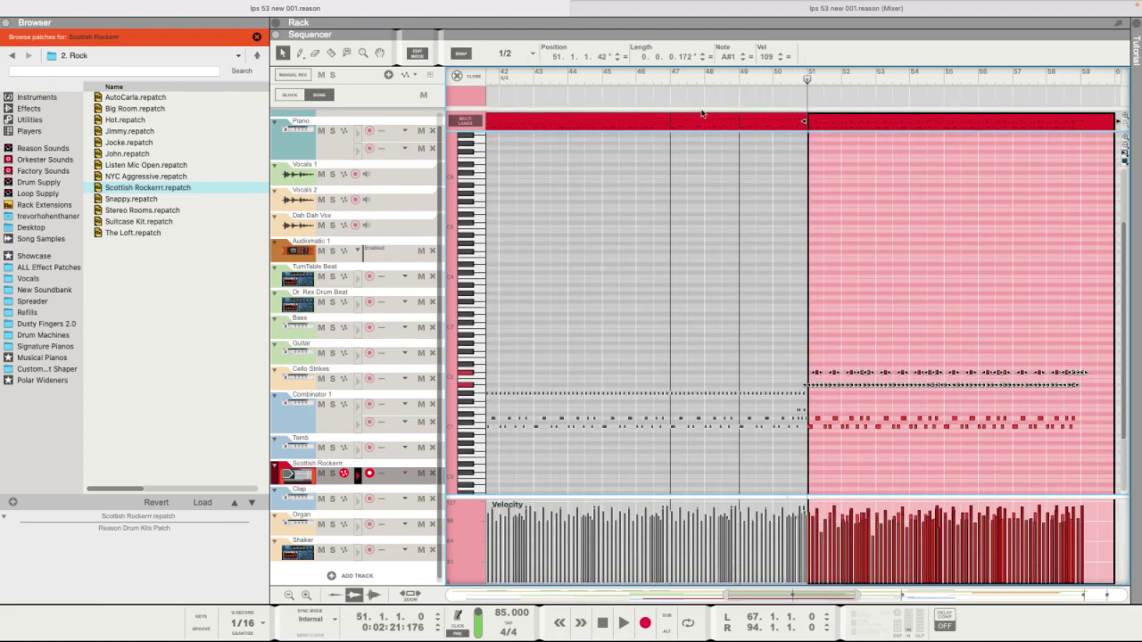
# Set the snap value to 1/16 and quantize the selected upper hits in the new drum clip.
pyautogui.click(519, 52)
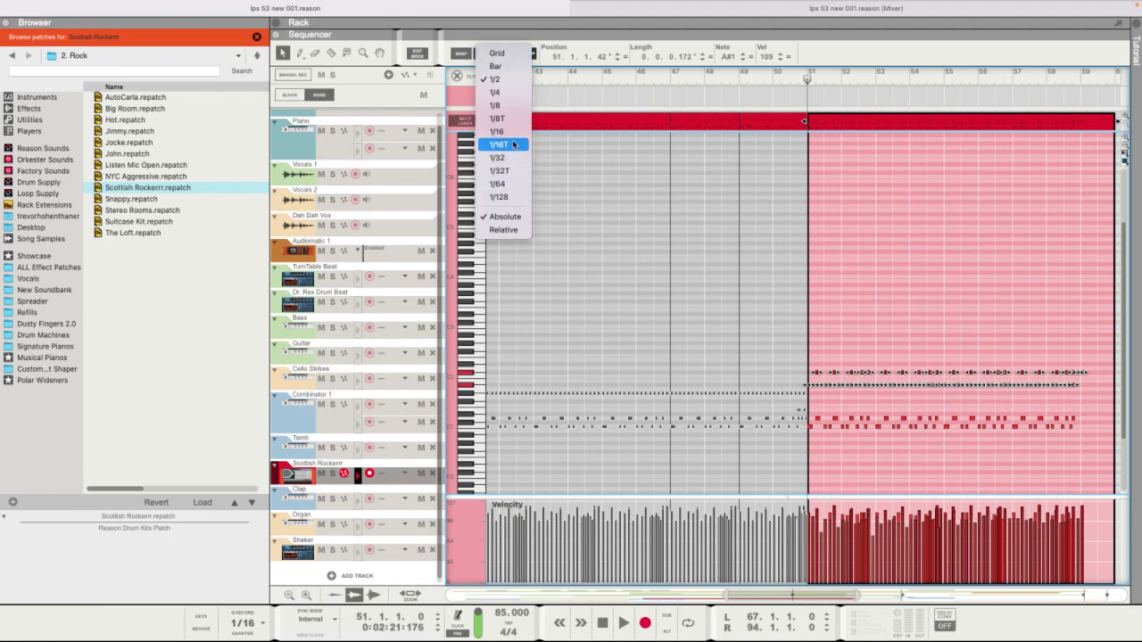
pyautogui.click(514, 134)
pyautogui.moveTo(727, 595); pyautogui.dragTo(818, 595)
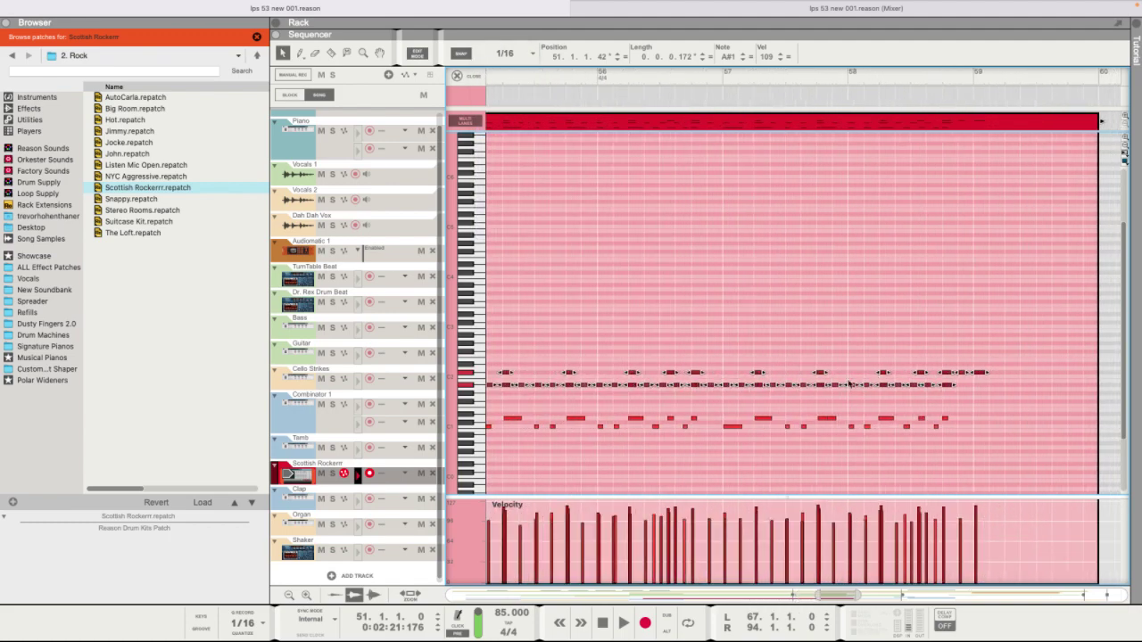
pyautogui.rightClick(822, 387)
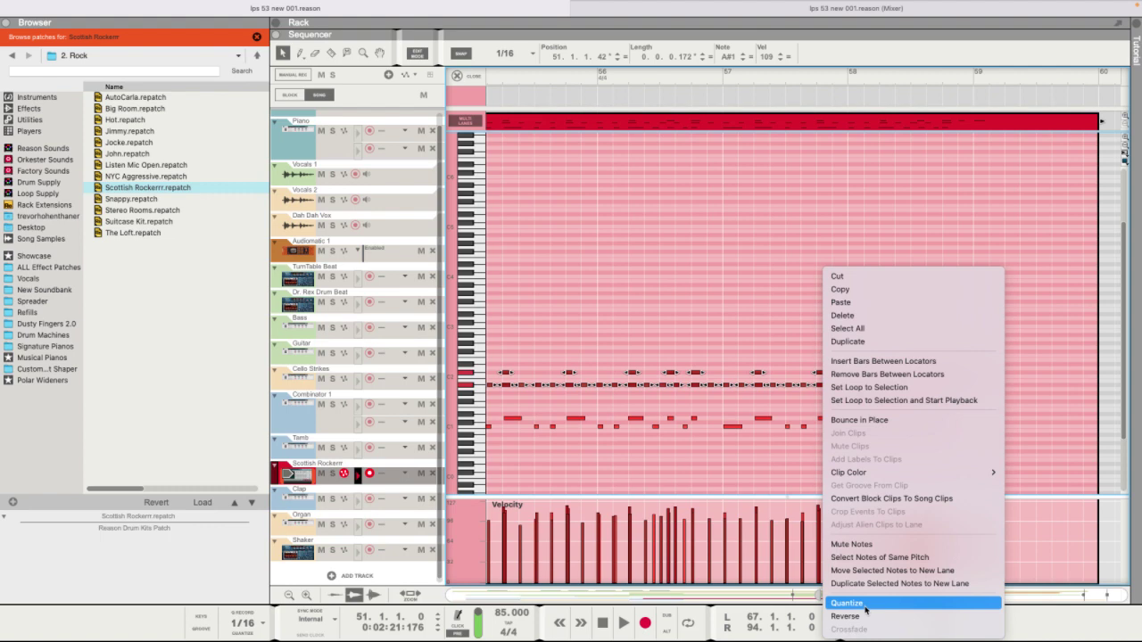
pyautogui.click(865, 610)
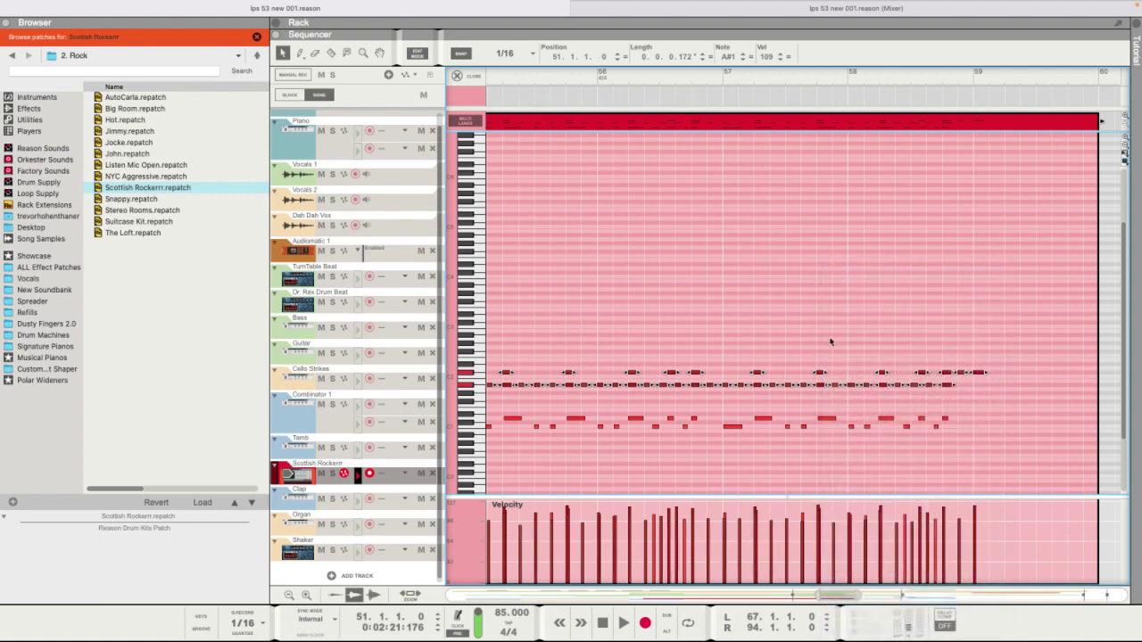
pyautogui.click(824, 315)
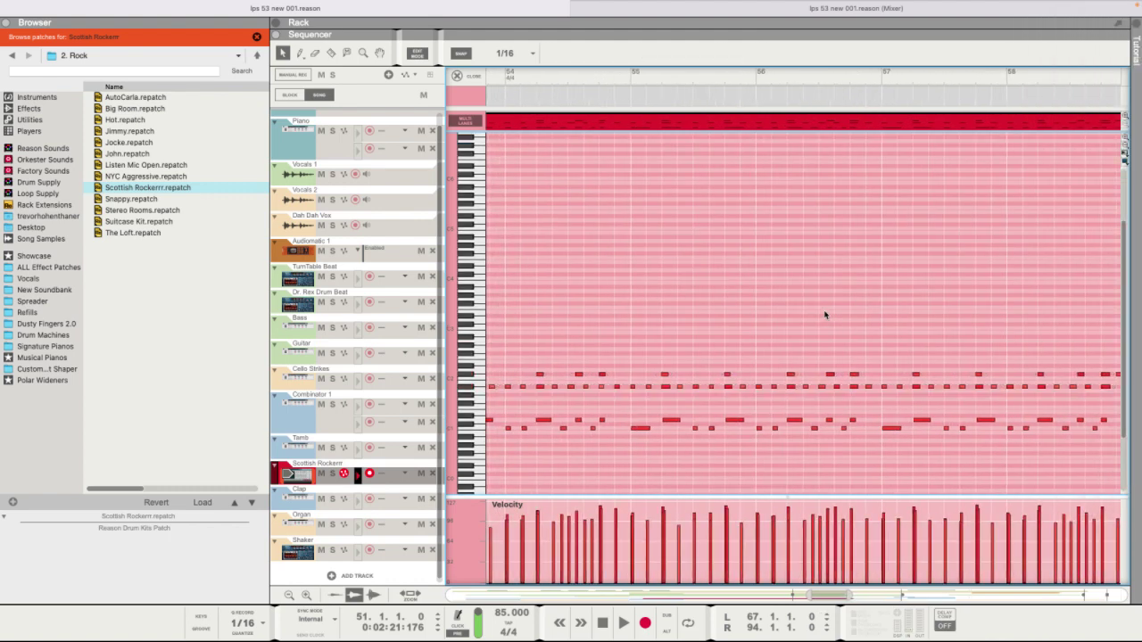
# Play the song from the end of bar 50 to hear the quantized drums, viewing the mixer levels before returning to the sequencer.
pyautogui.hscroll(-10, 824, 315)
pyautogui.press('space')
pyautogui.click(638, 80)
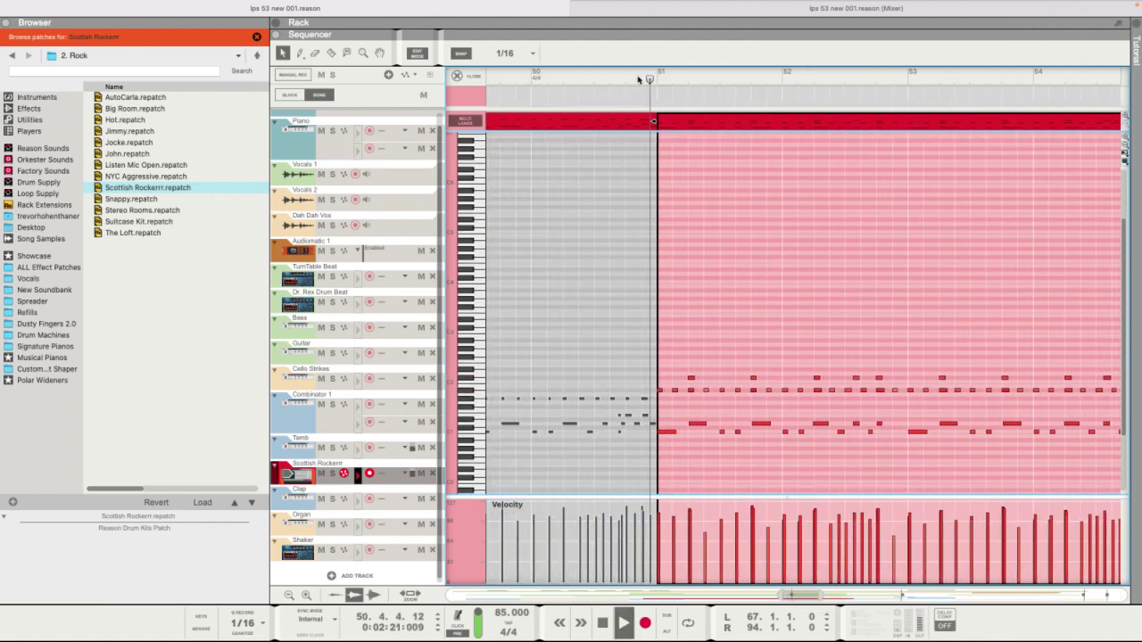
pyautogui.click(653, 12)
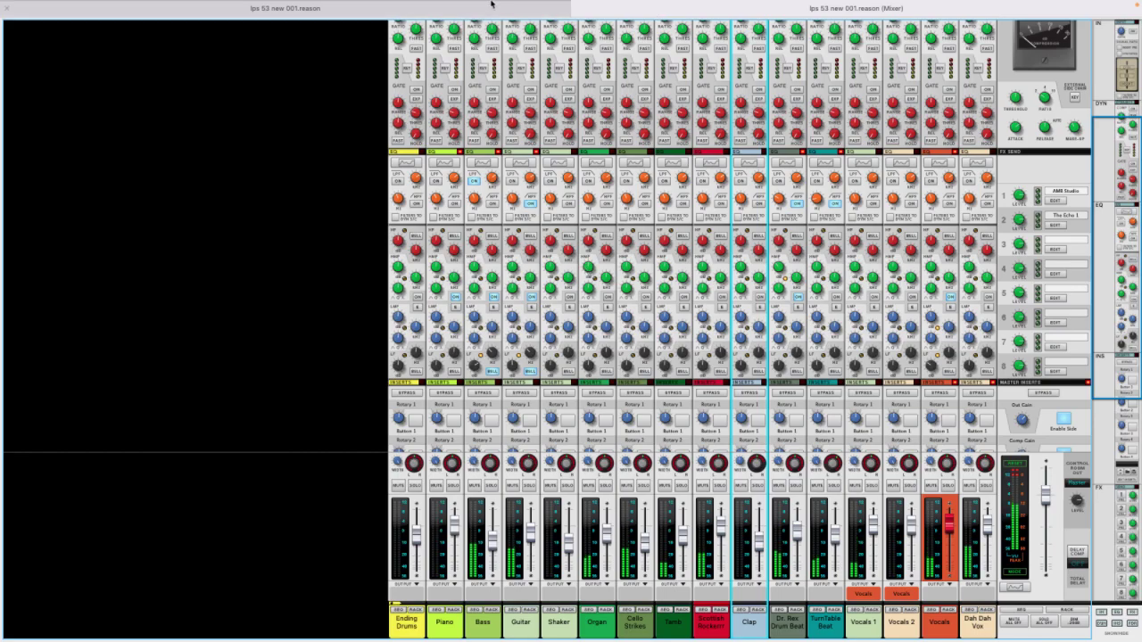
pyautogui.click(285, 39)
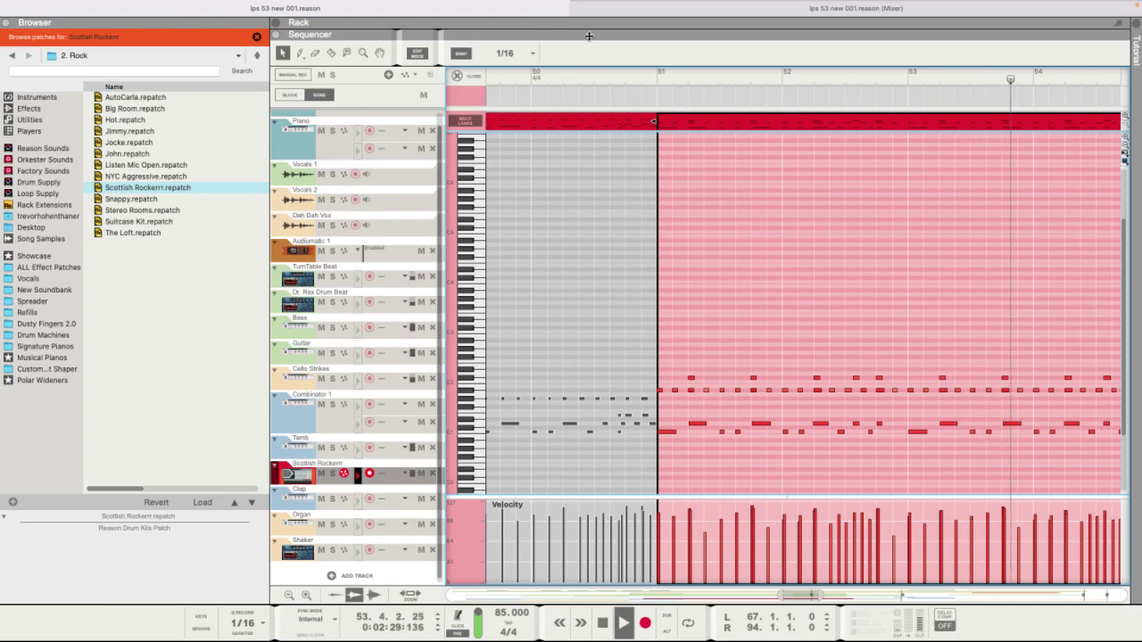
# In the Reason Drum Kits mixer, lower the snare volume to about -13.1 dB and raise the kick to about -13.2 dB.
pyautogui.press('F6')
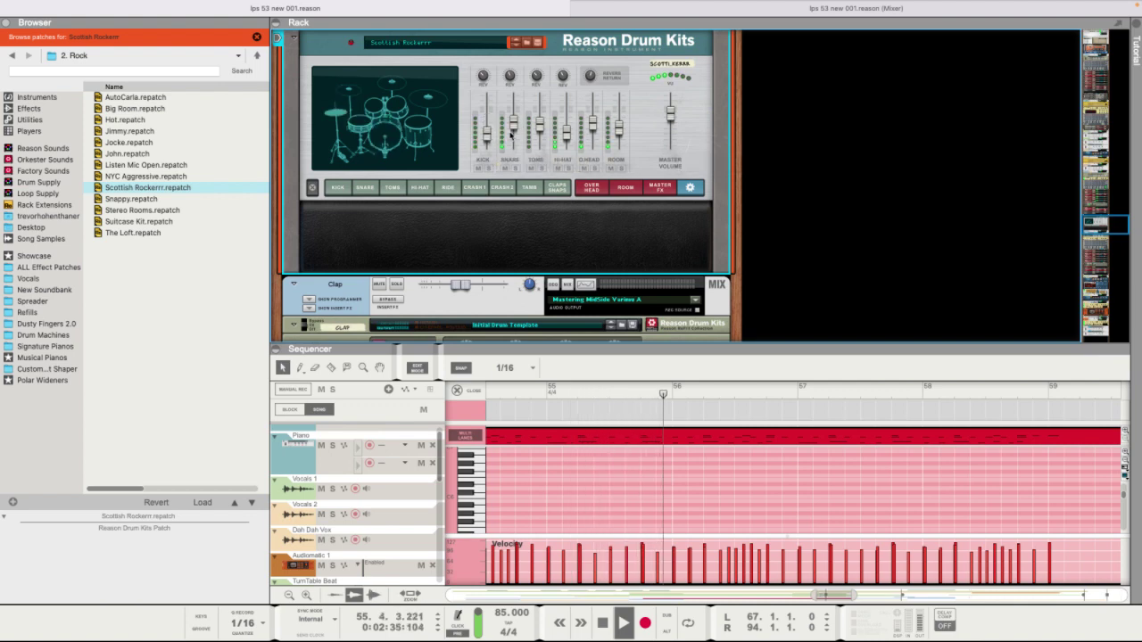
pyautogui.moveTo(511, 138); pyautogui.dragTo(501, 134)
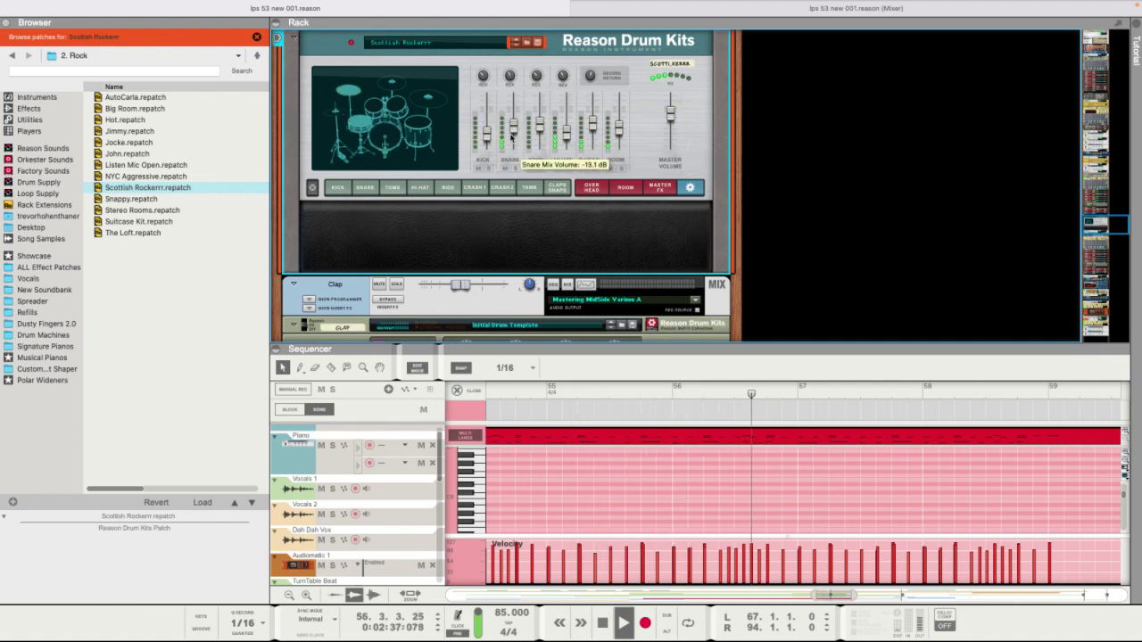
pyautogui.moveTo(487, 139); pyautogui.dragTo(489, 126)
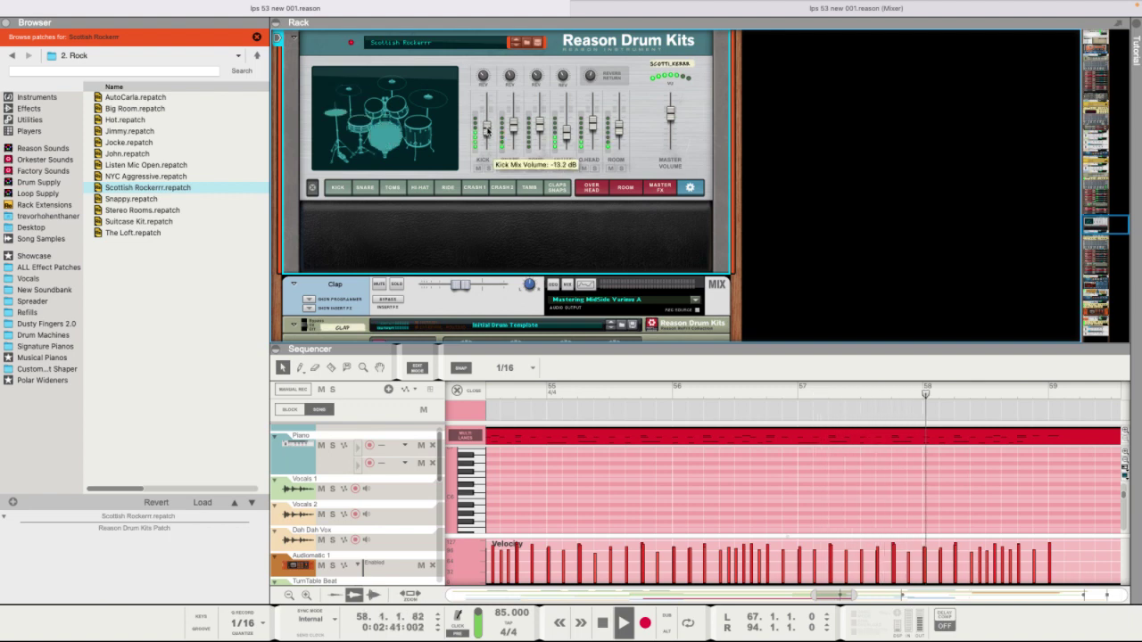
pyautogui.moveTo(489, 126); pyautogui.dragTo(489, 134)
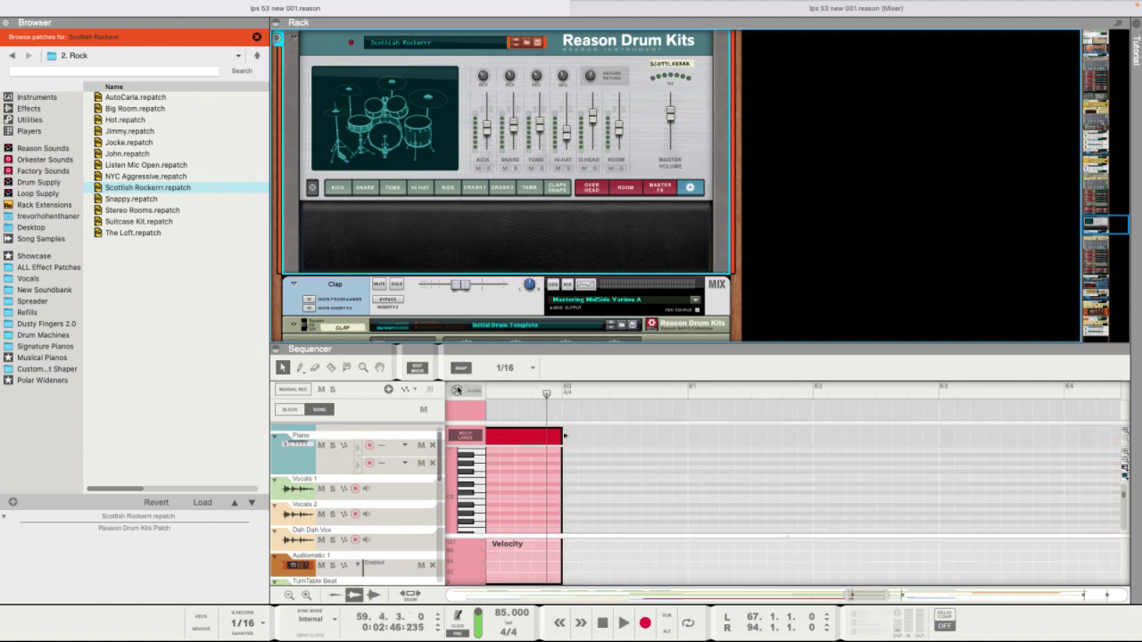
# Close the drum clip editor and lower the drum kit's hi-hat mix volume slightly while the section after bar 51 plays.
pyautogui.click(462, 395)
pyautogui.scroll(-6, 568, 457)
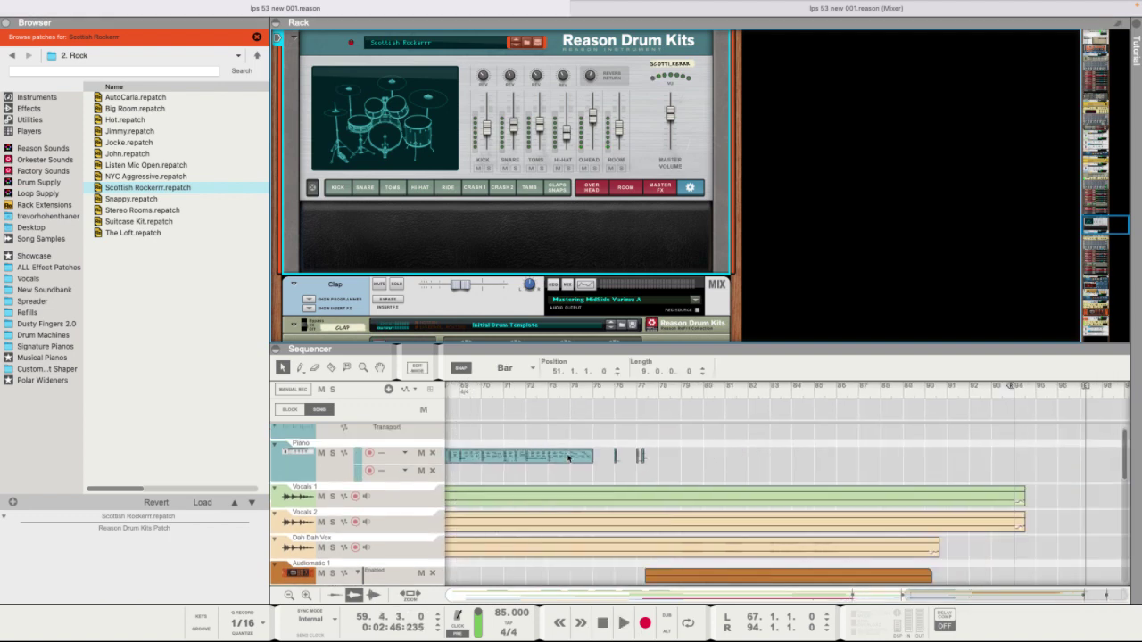
pyautogui.hscroll(-5, 567, 457)
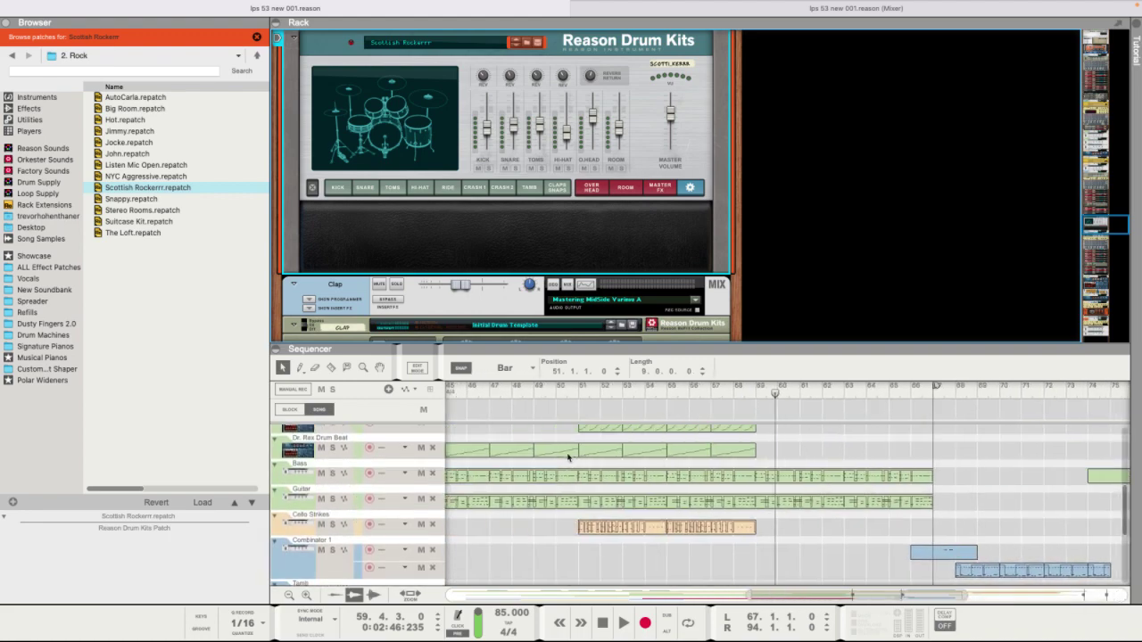
pyautogui.scroll(3, 709, 430)
pyautogui.scroll(-5, 709, 430)
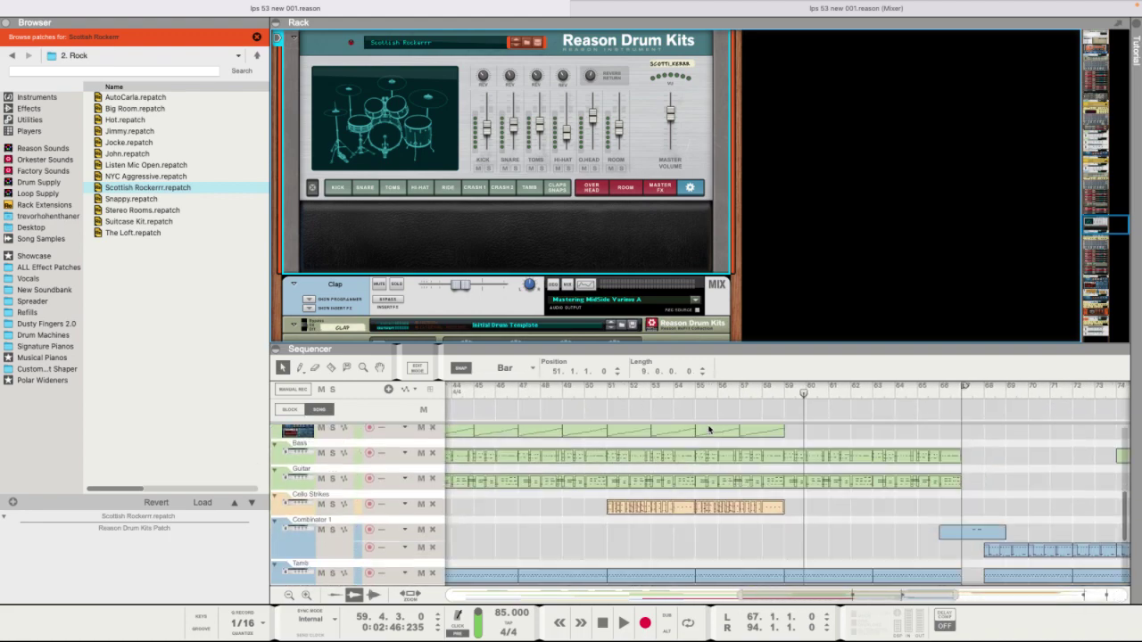
pyautogui.press('space')
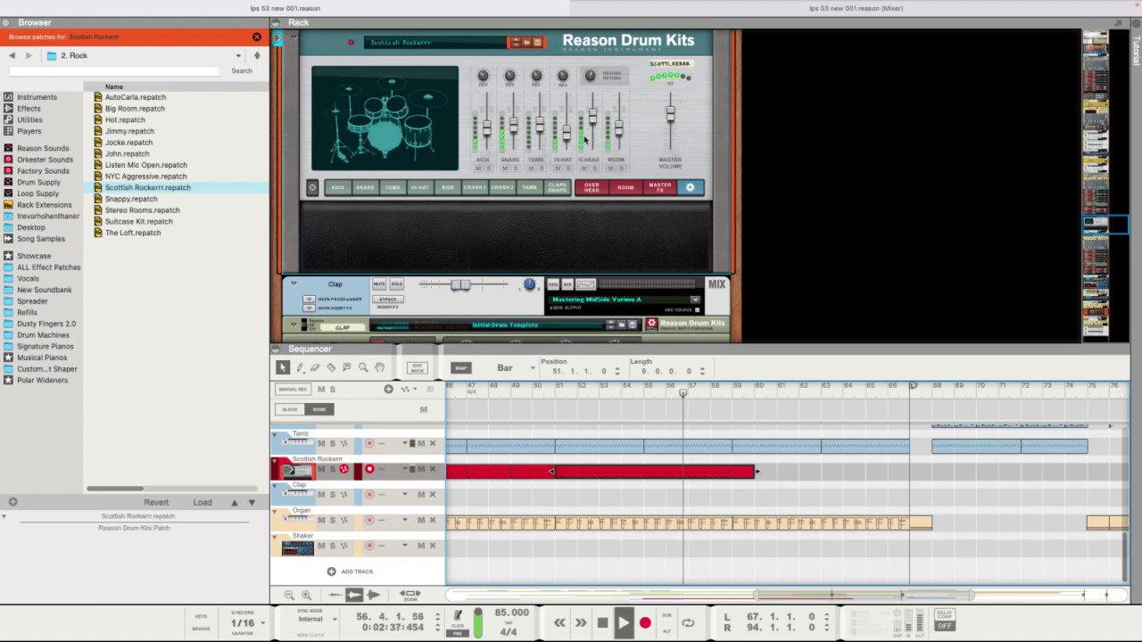
pyautogui.click(571, 217)
pyautogui.moveTo(568, 137); pyautogui.dragTo(567, 141)
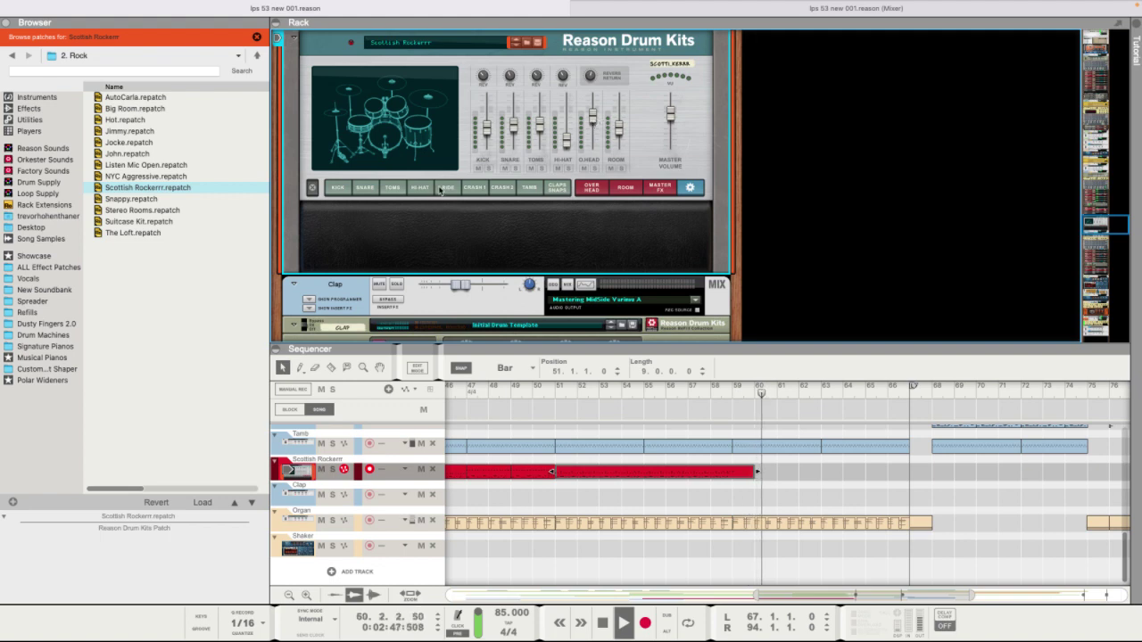
# Show the Crash 1 channel settings and adjust its volume while playing the song from around bar 55.
pyautogui.click(474, 187)
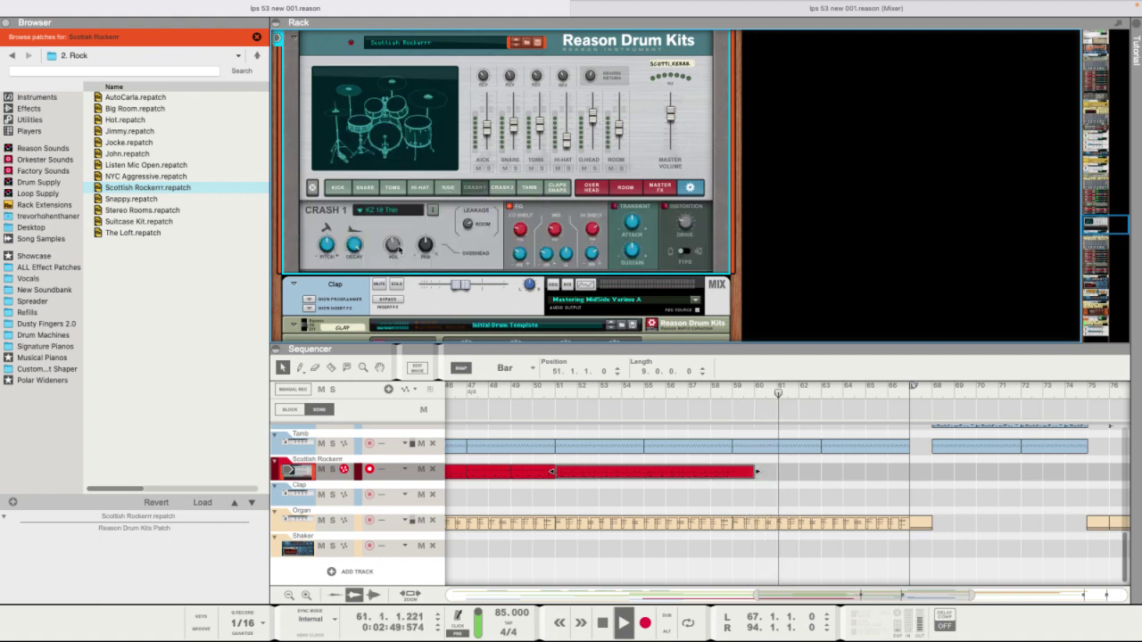
pyautogui.click(644, 392)
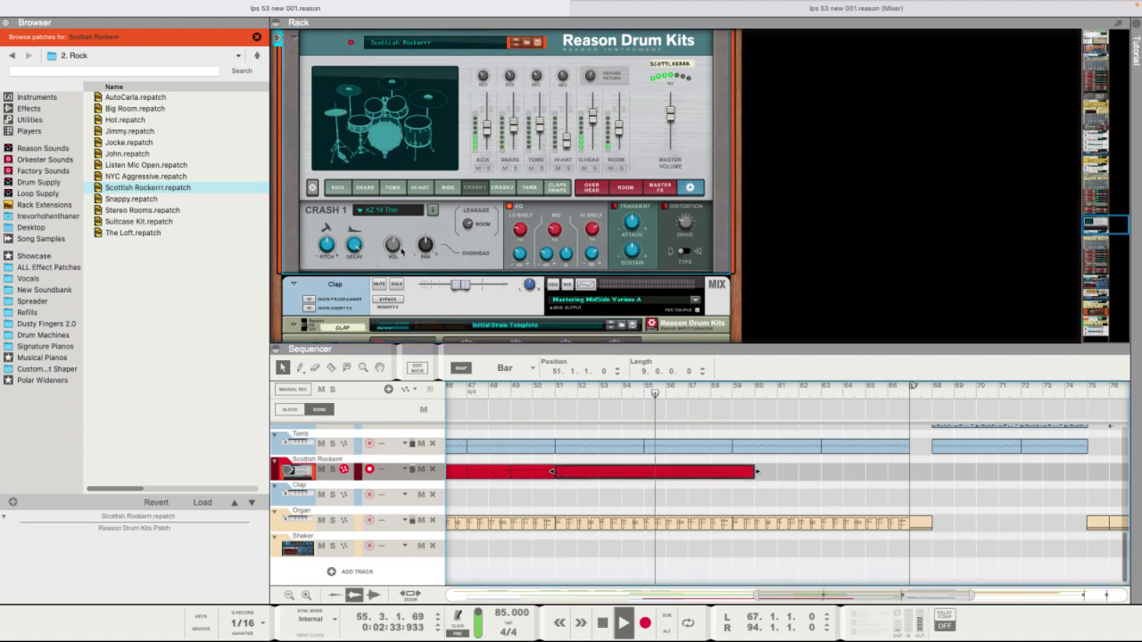
pyautogui.moveTo(399, 253); pyautogui.dragTo(393, 252)
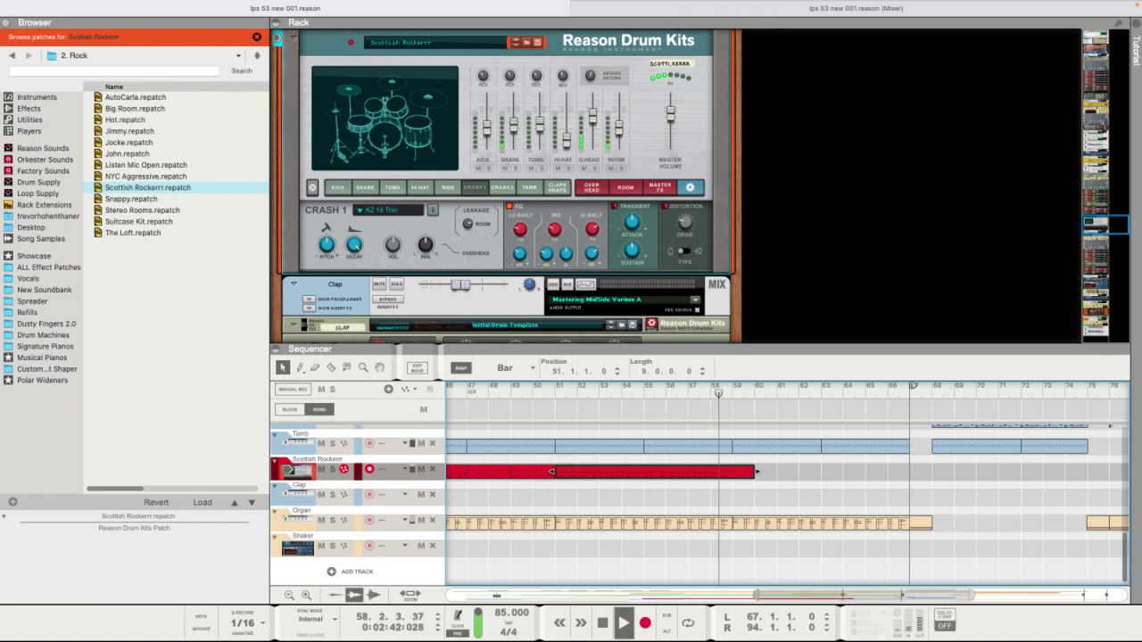
# Join all the Scottish Rockerrr drum clips starting at bar 29 into one 31-bar clip.
pyautogui.scroll(-3, 836, 487)
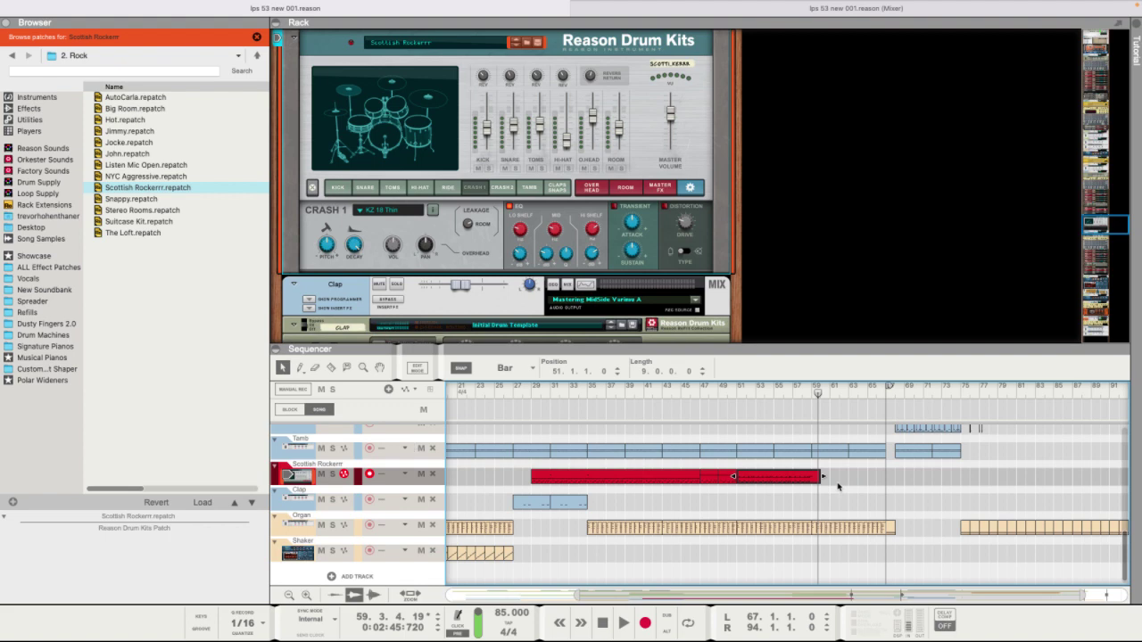
pyautogui.click(657, 475)
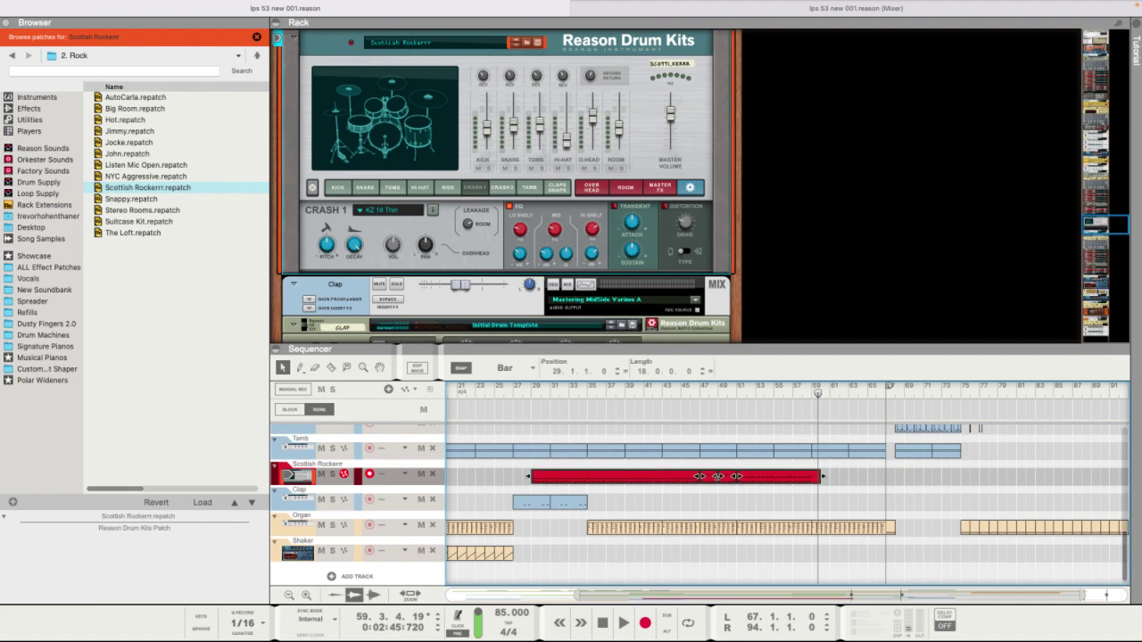
pyautogui.hscroll(3, 767, 480)
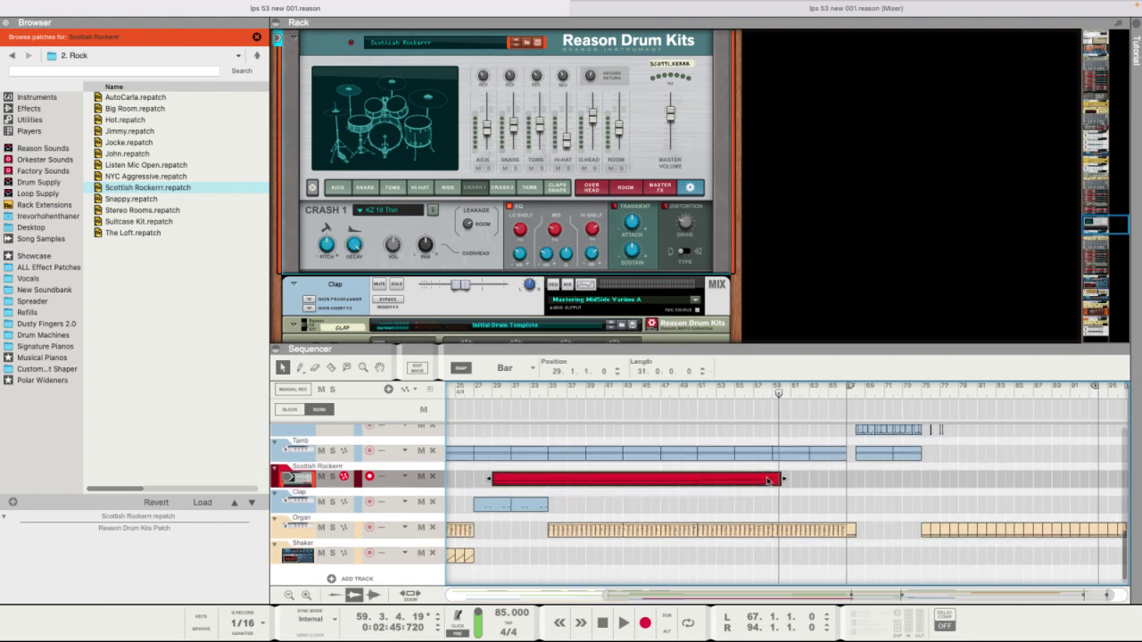
# Play the song around bar 74 and examine which tracks have parts after bar 67.
pyautogui.scroll(1, 904, 479)
pyautogui.click(895, 393)
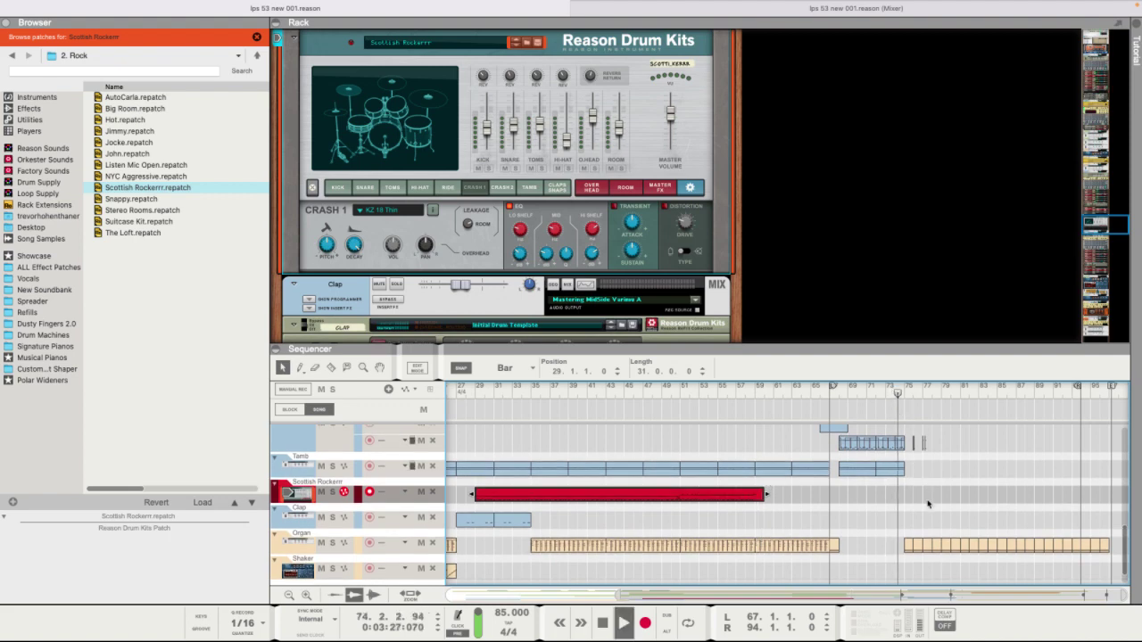
pyautogui.scroll(1, 840, 431)
pyautogui.scroll(5, 840, 431)
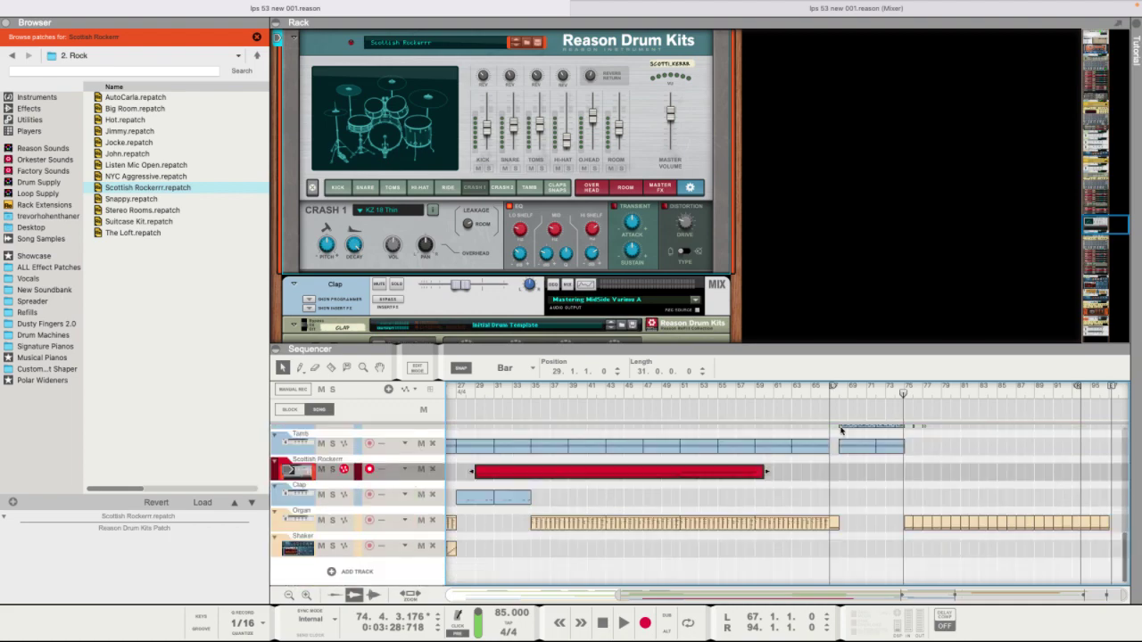
pyautogui.scroll(-8, 840, 431)
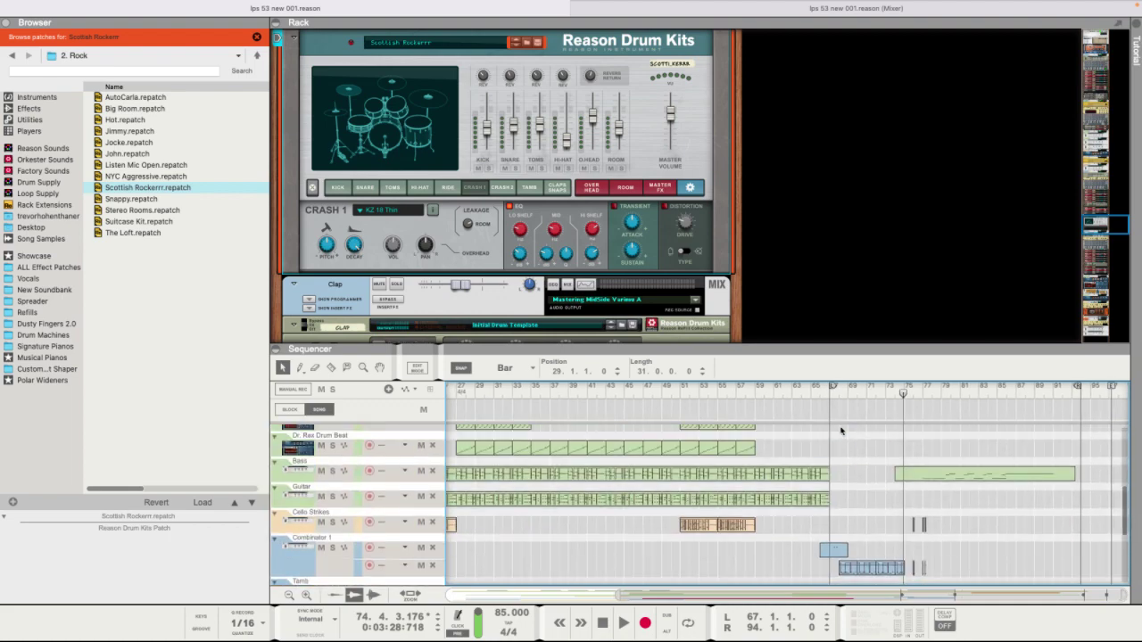
pyautogui.scroll(-3, 841, 431)
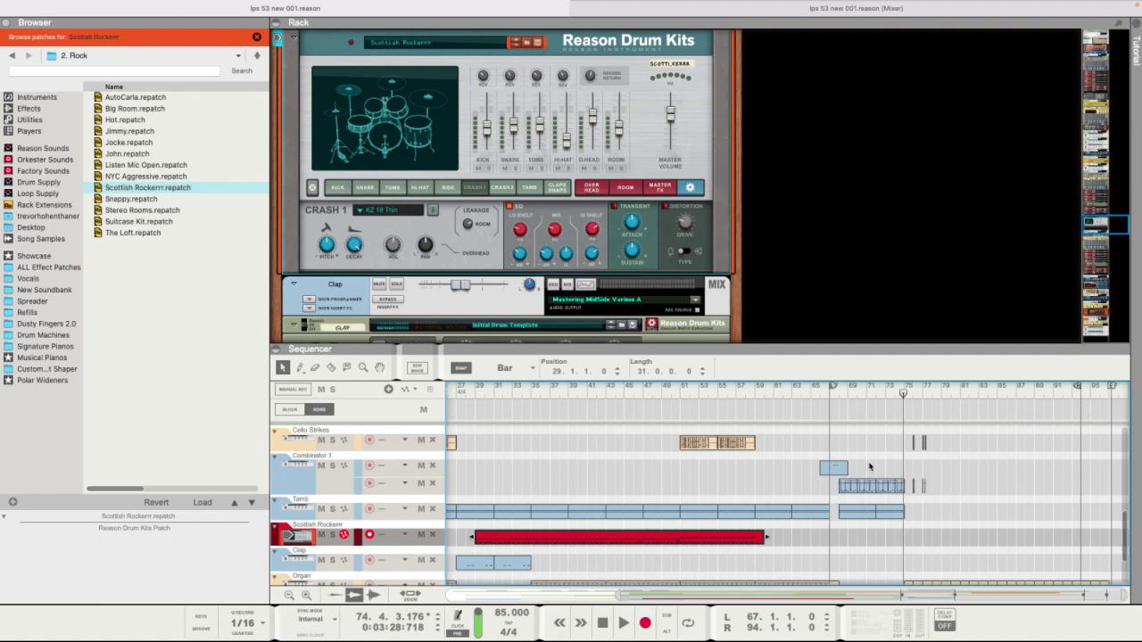
# Record a drum part at bar 67 on the Scottish Rockerrr track with the metronome click on, and make it a quantized one-bar clip.
pyautogui.click(833, 388)
pyautogui.press('space')
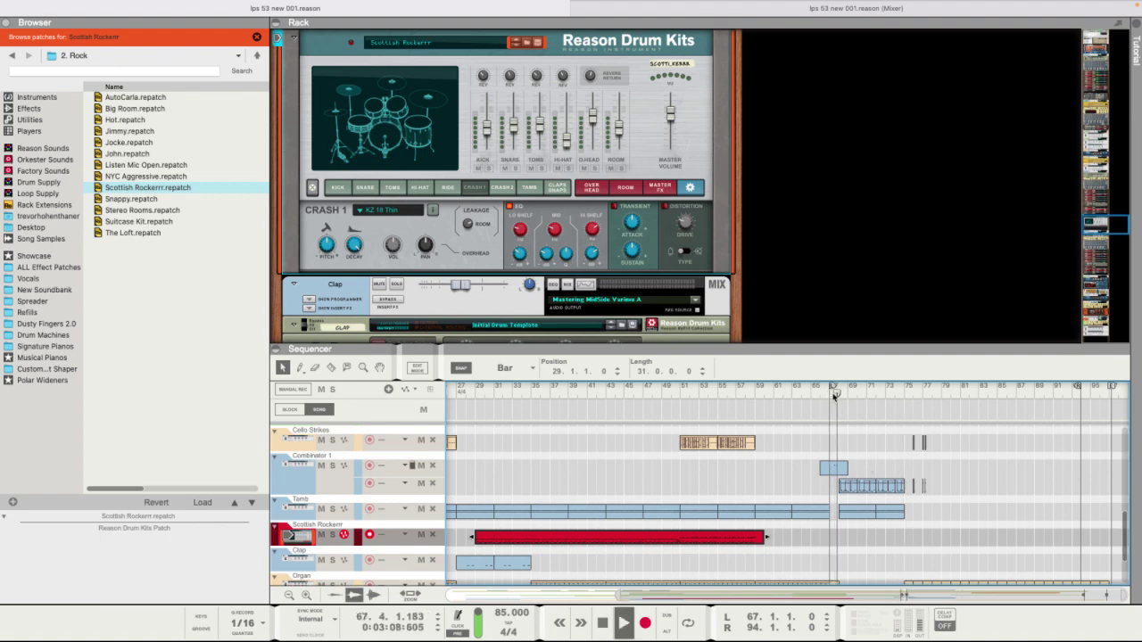
pyautogui.press('space')
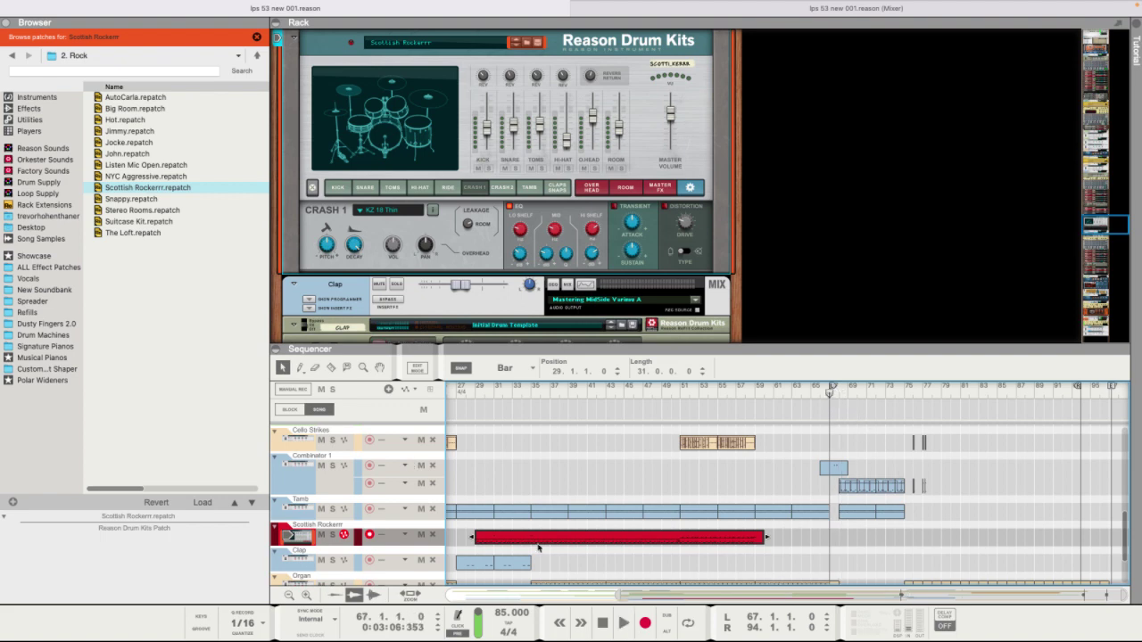
pyautogui.click(356, 542)
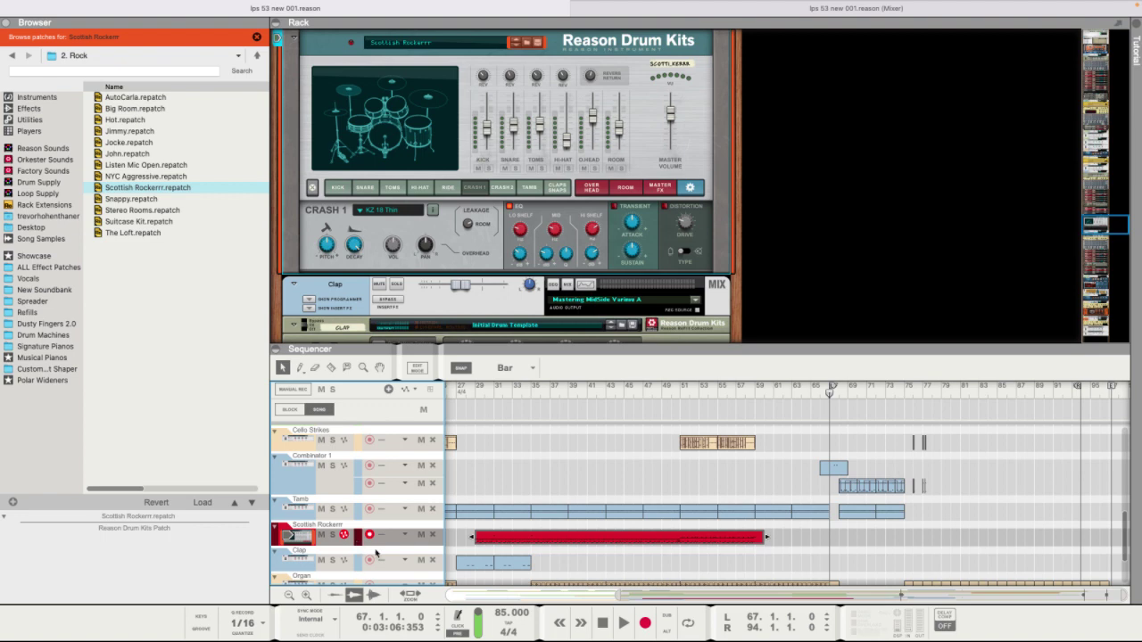
pyautogui.click(458, 625)
pyautogui.click(639, 626)
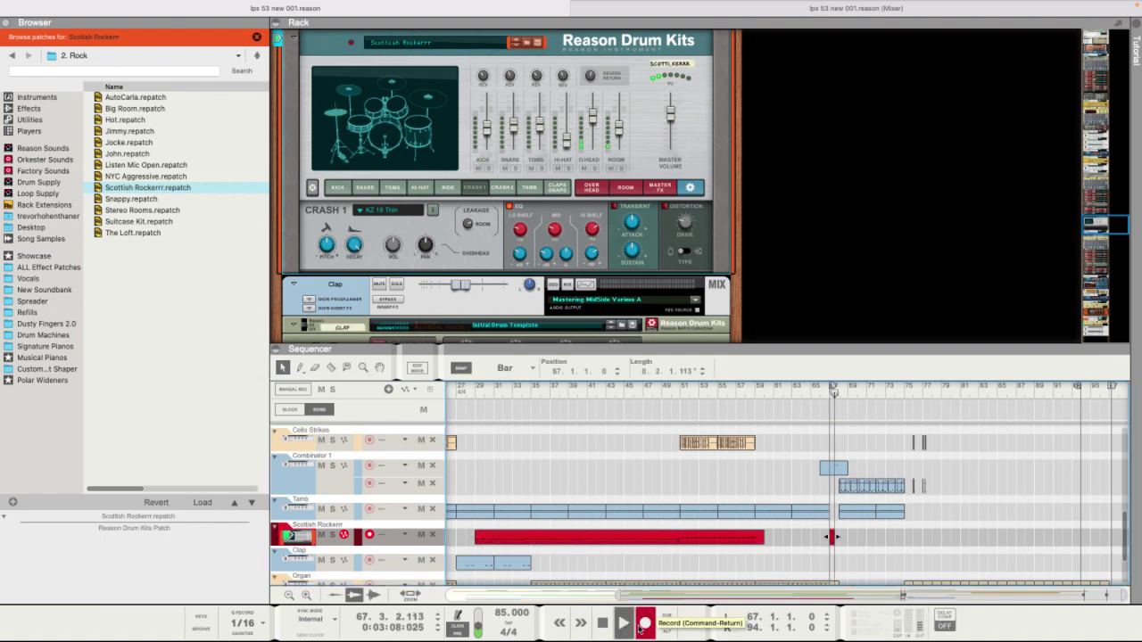
pyautogui.press('space')
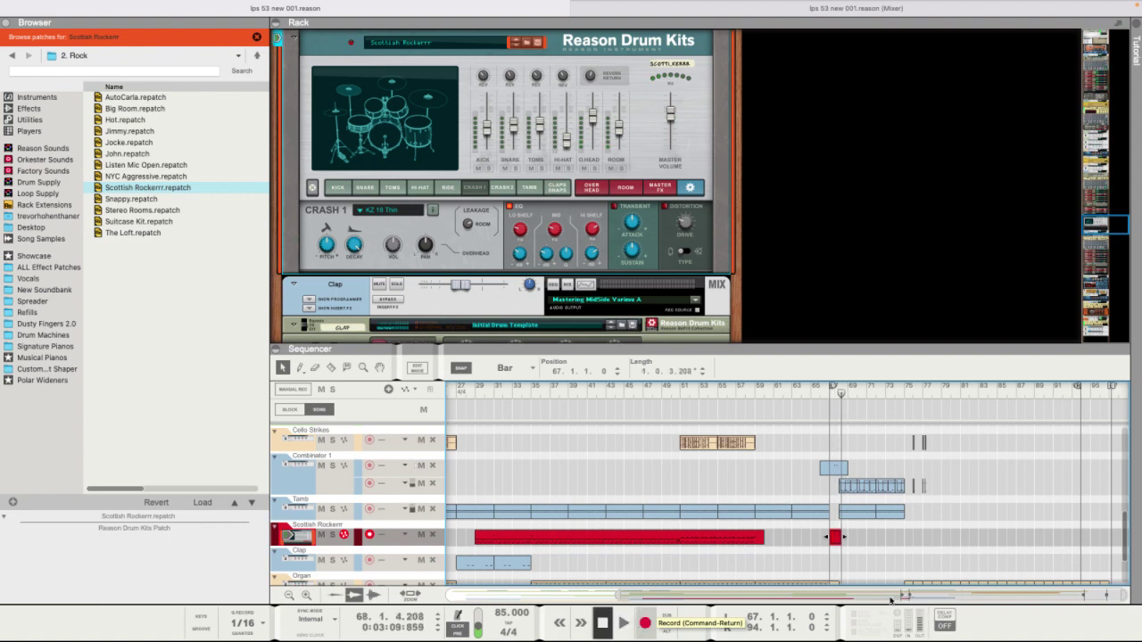
pyautogui.rightClick(840, 539)
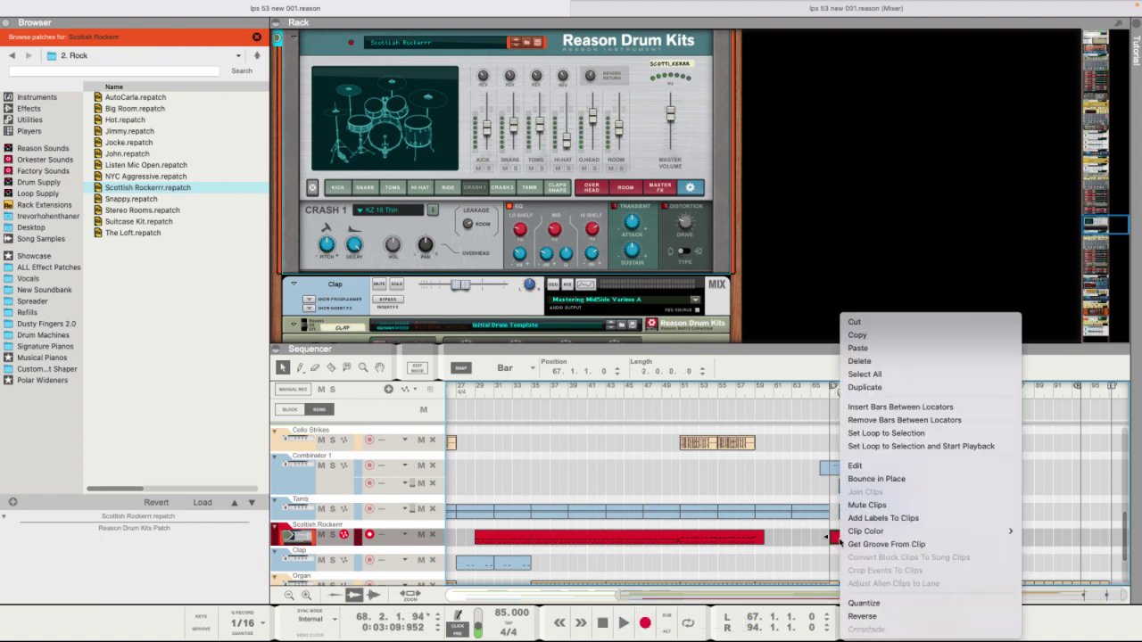
pyautogui.click(862, 599)
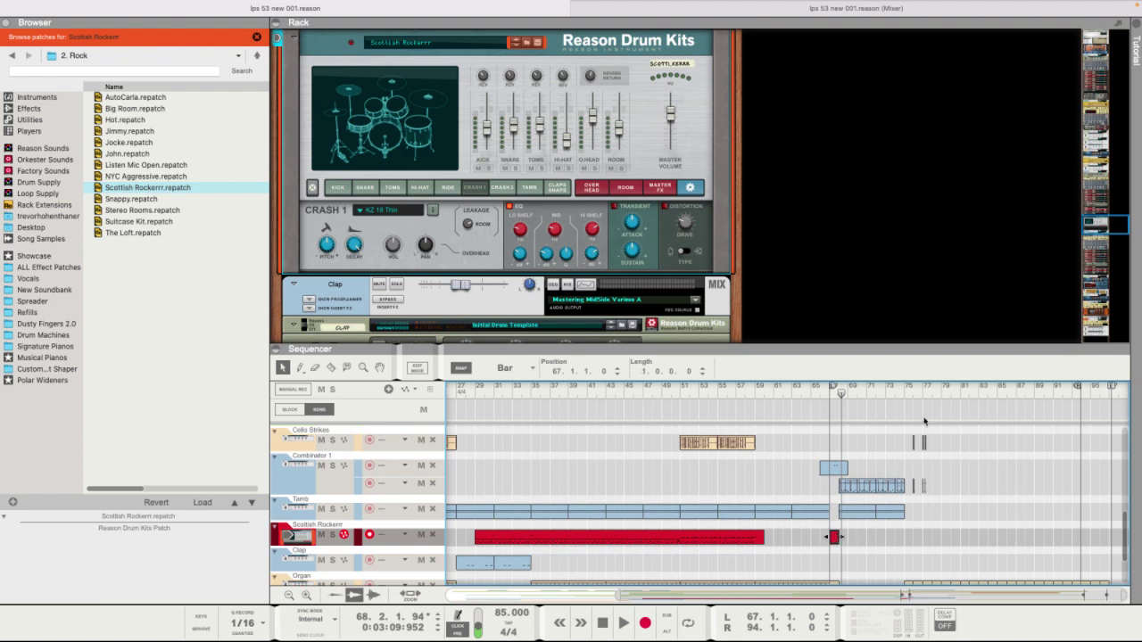
# Play the song from around bar 76 to hear the accent hits there.
pyautogui.click(914, 393)
pyautogui.press('space')
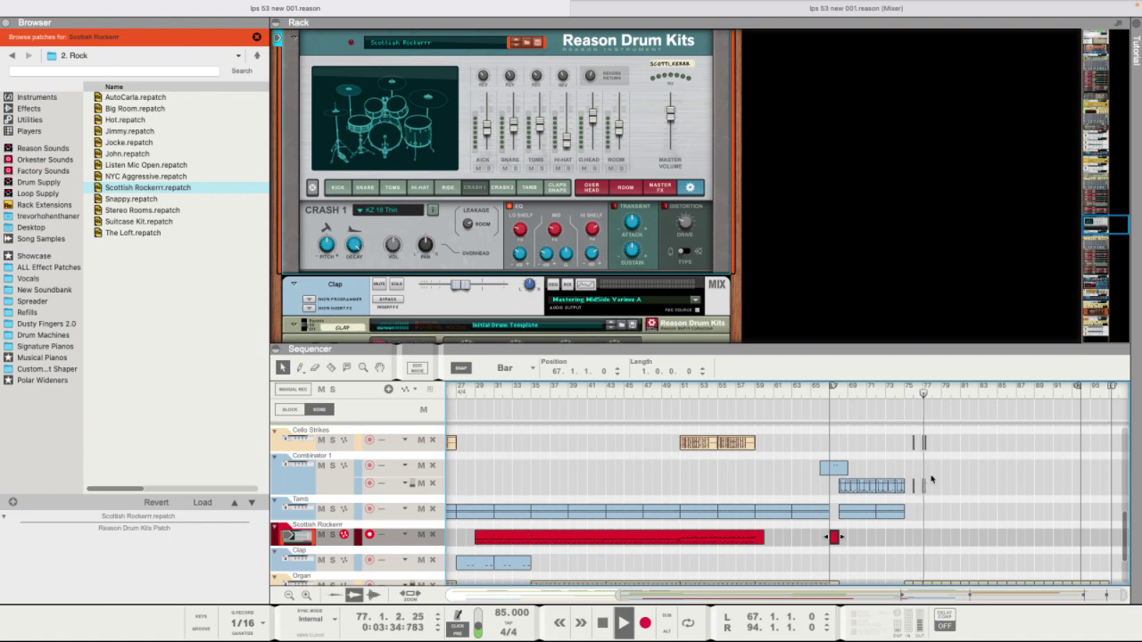
pyautogui.press('space')
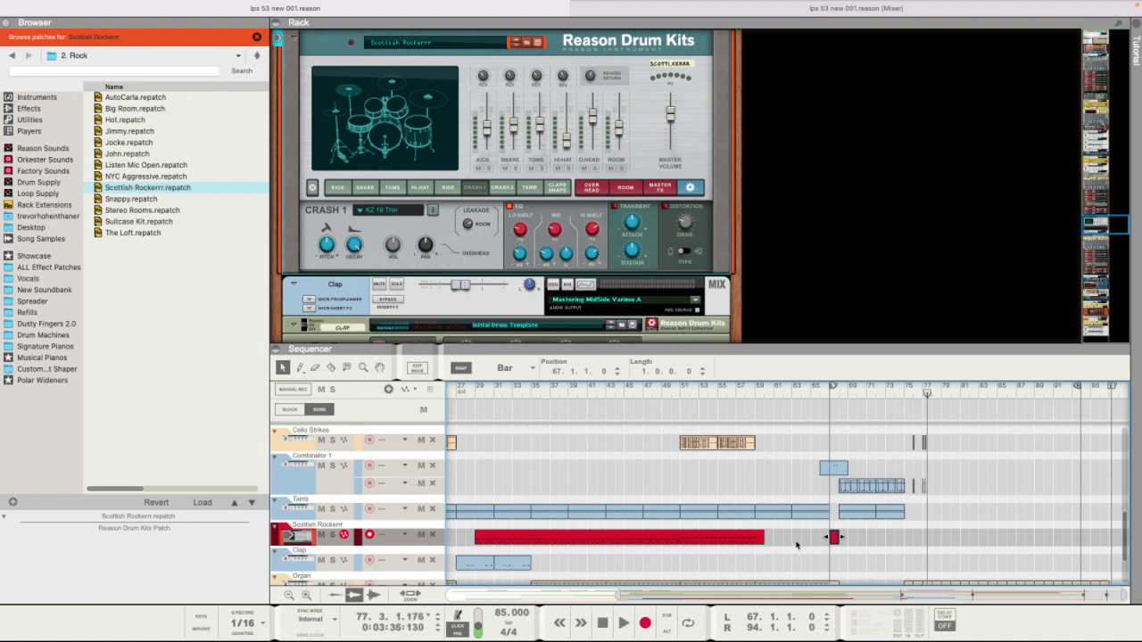
# Paste a four-bar section split from the long drum clip at bars 68 and 72, shortening the second copy to three bars.
pyautogui.click(331, 368)
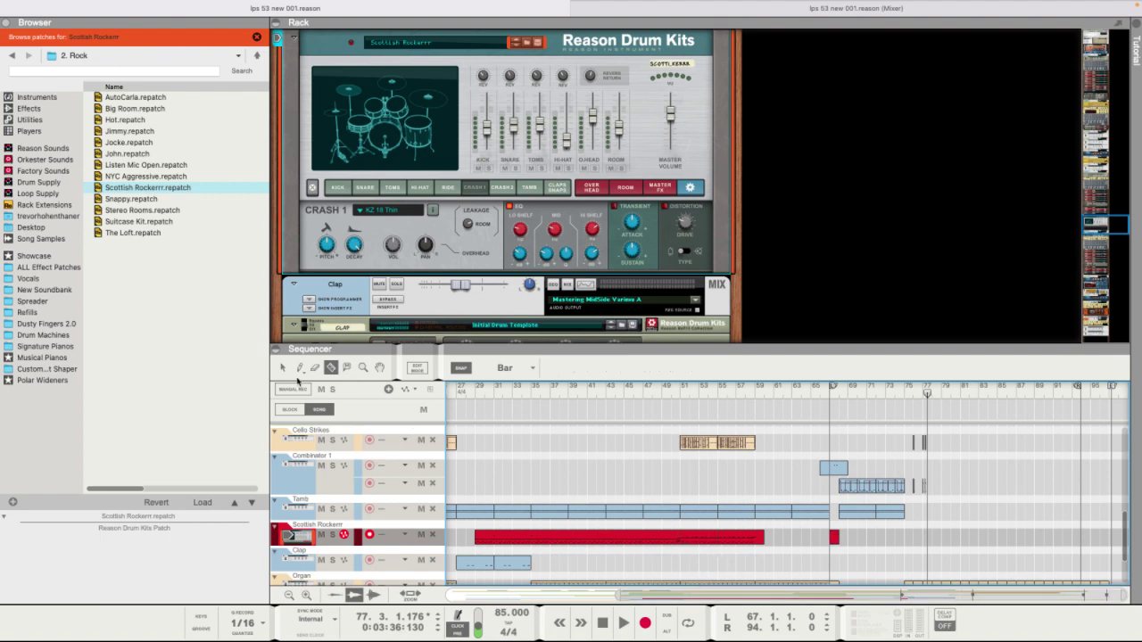
pyautogui.click(692, 537)
pyautogui.click(839, 395)
pyautogui.press('super+v')
pyautogui.press('super+v')
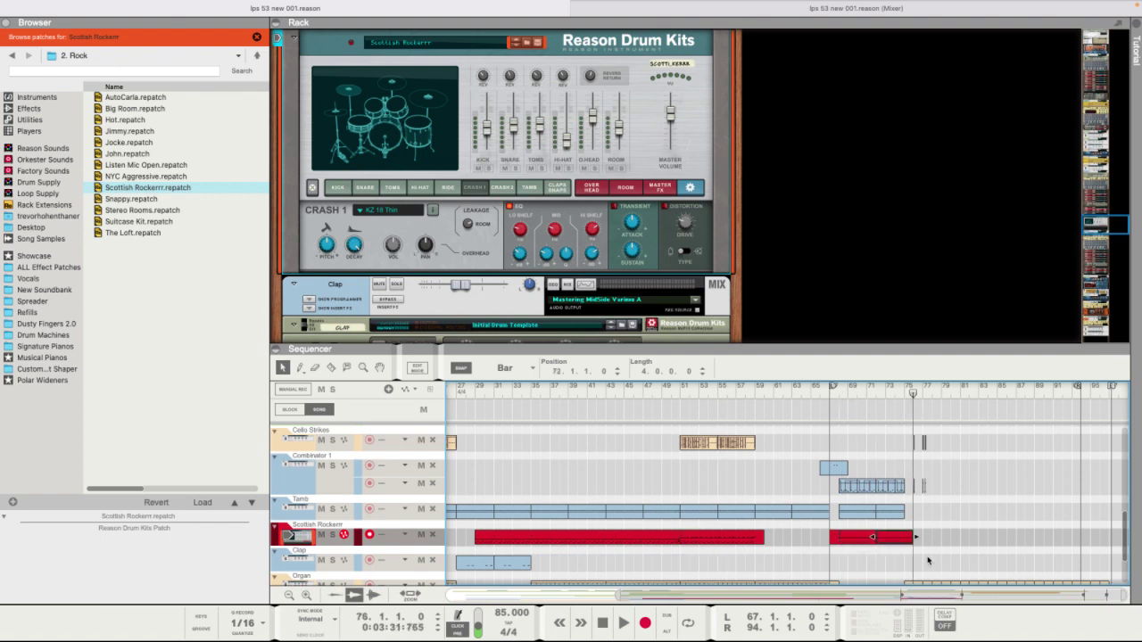
# Mute Combinator 1 and play the song from bar 73 to hear the pasted drums lead into bar 75.
pyautogui.click(885, 393)
pyautogui.click(321, 465)
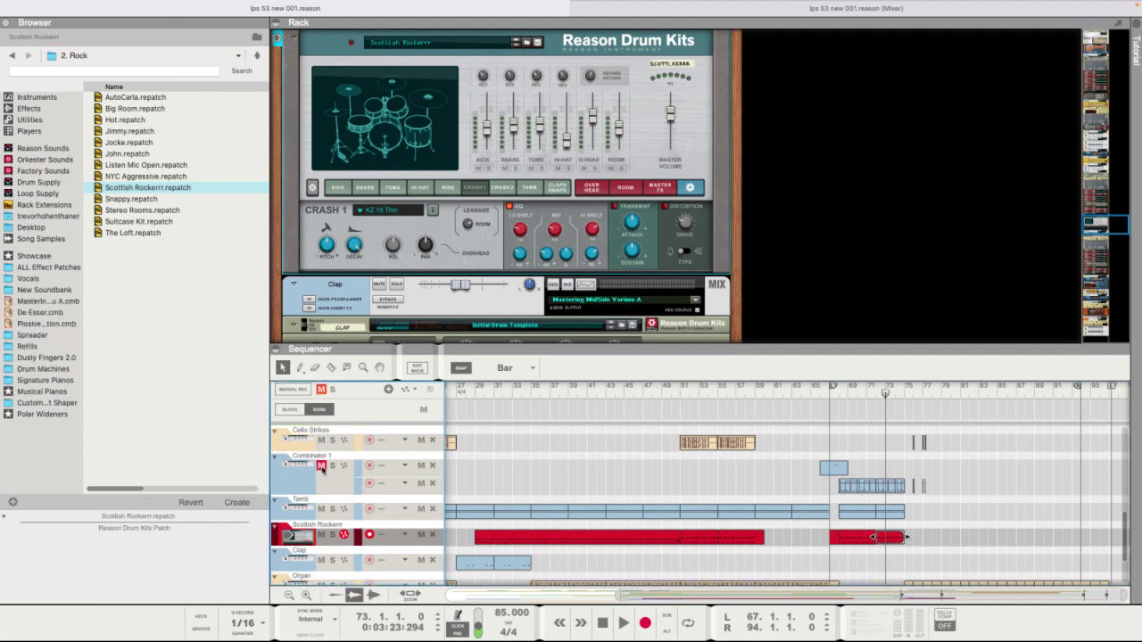
pyautogui.press('space')
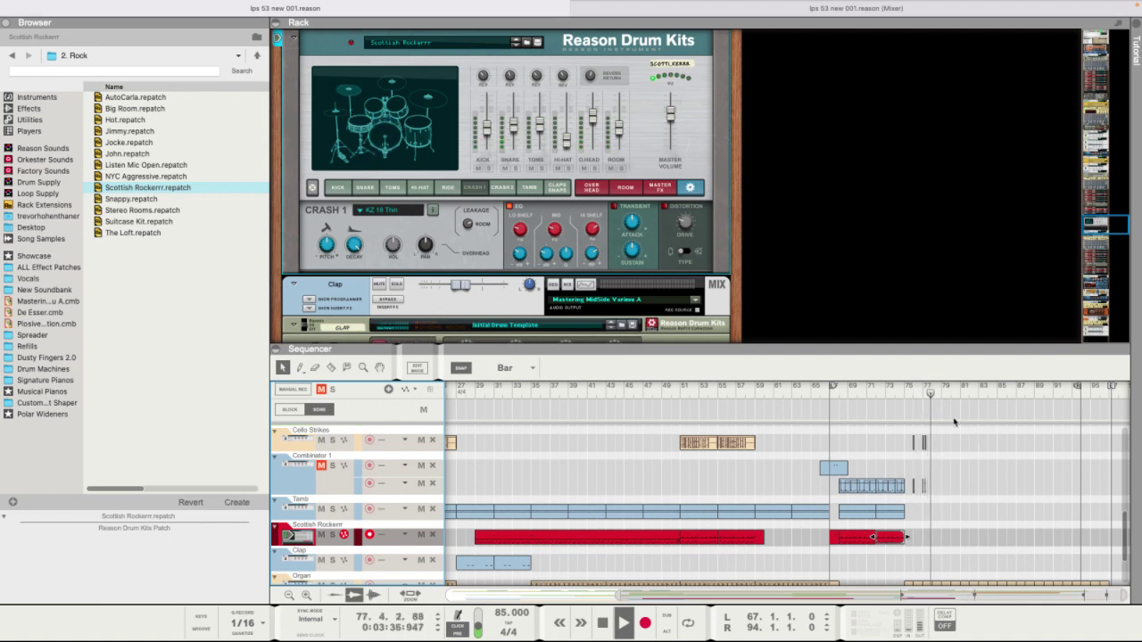
# Record a four-bar drum part on the Scottish Rockerrr track from bar 75.
pyautogui.click(907, 540)
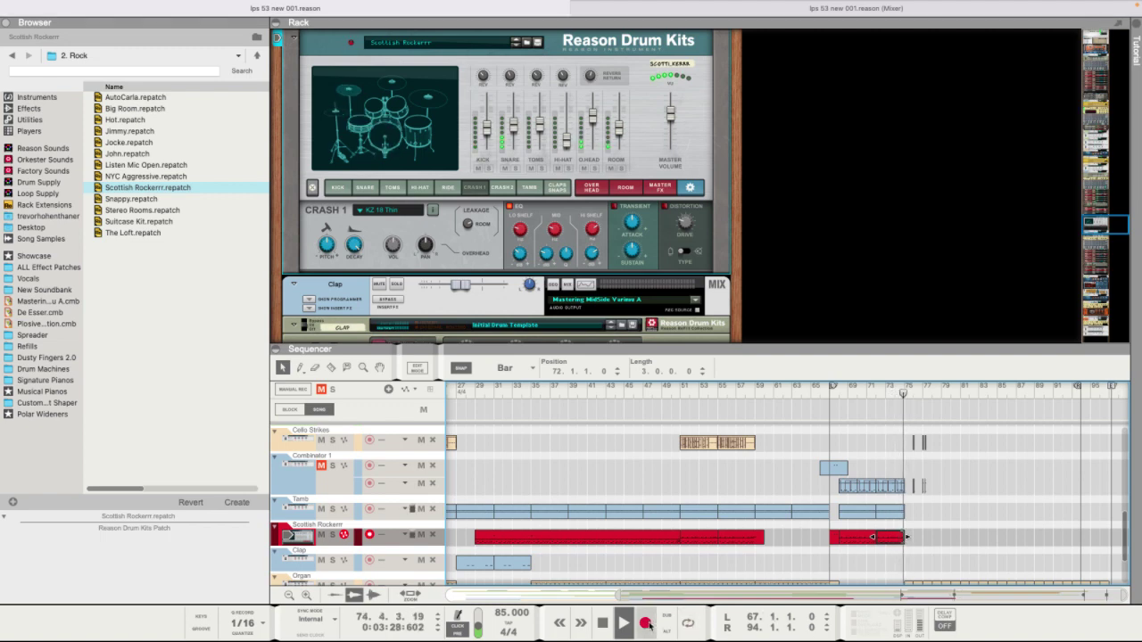
pyautogui.click(650, 627)
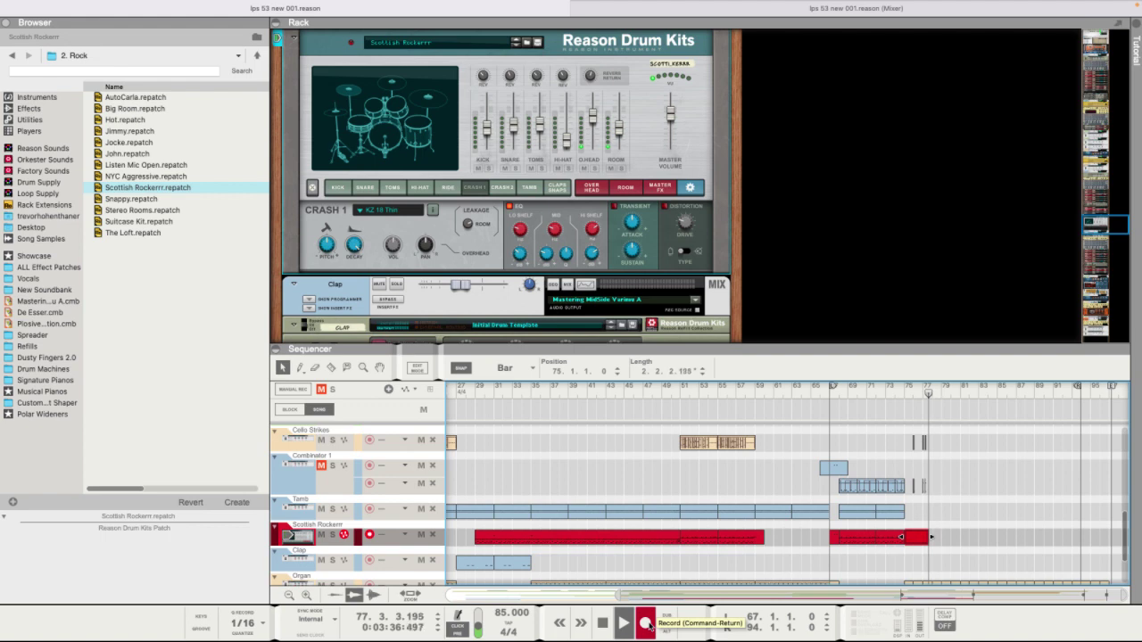
pyautogui.click(651, 627)
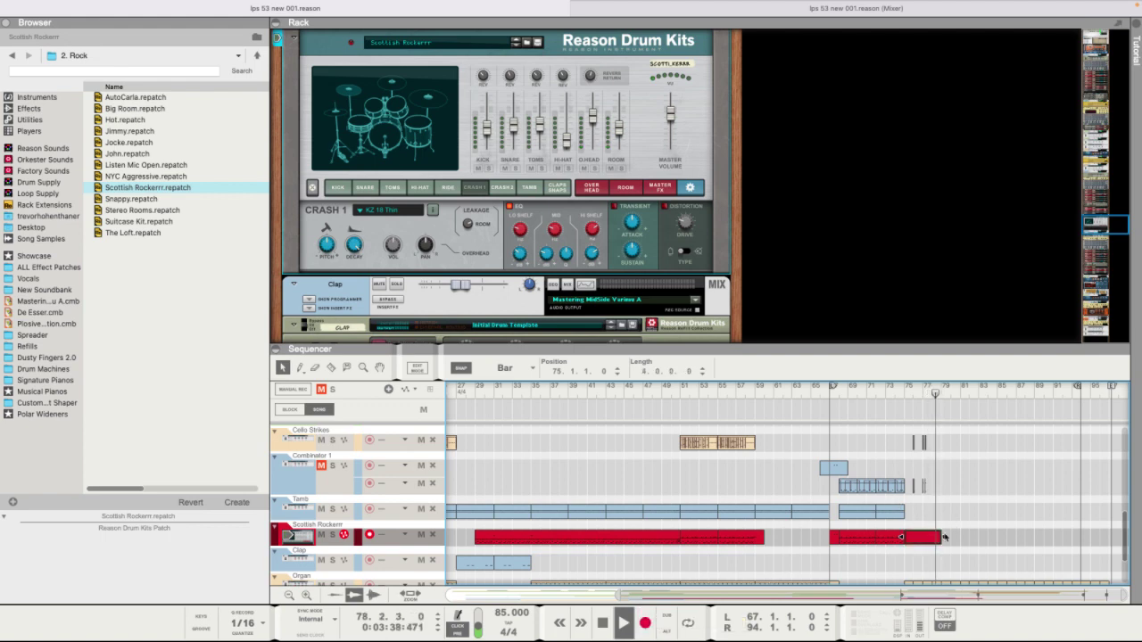
# Open the drum clip at bar 75 for note editing and set the C#2 note at 77.2.1 to velocity 120.
pyautogui.doubleClick(926, 544)
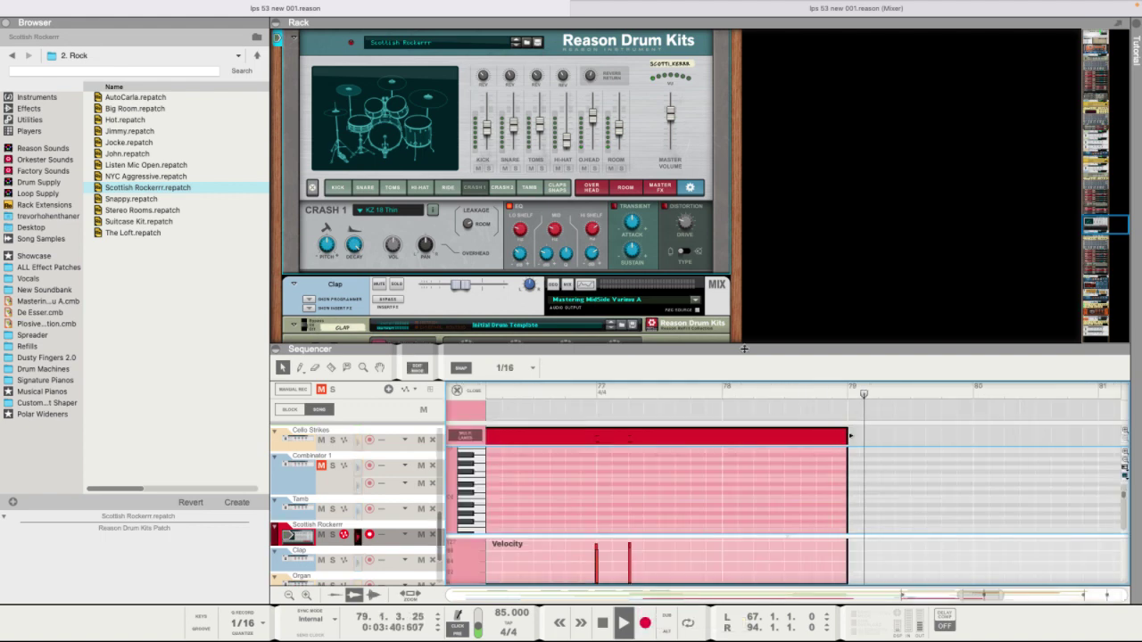
pyautogui.moveTo(744, 345); pyautogui.dragTo(739, 5)
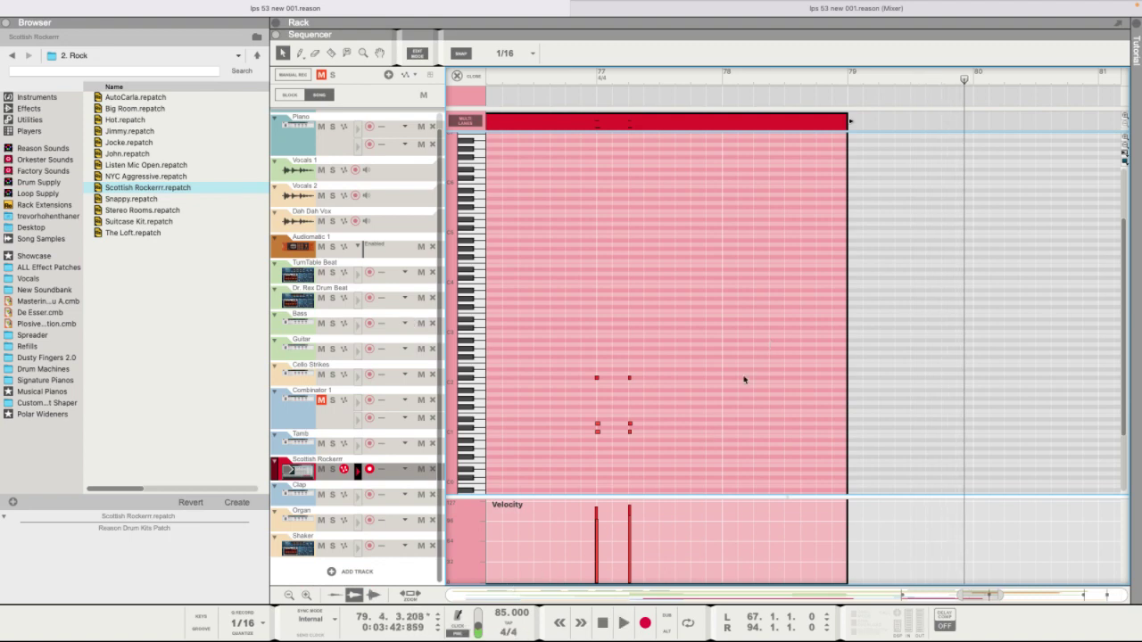
pyautogui.hscroll(-5, 744, 379)
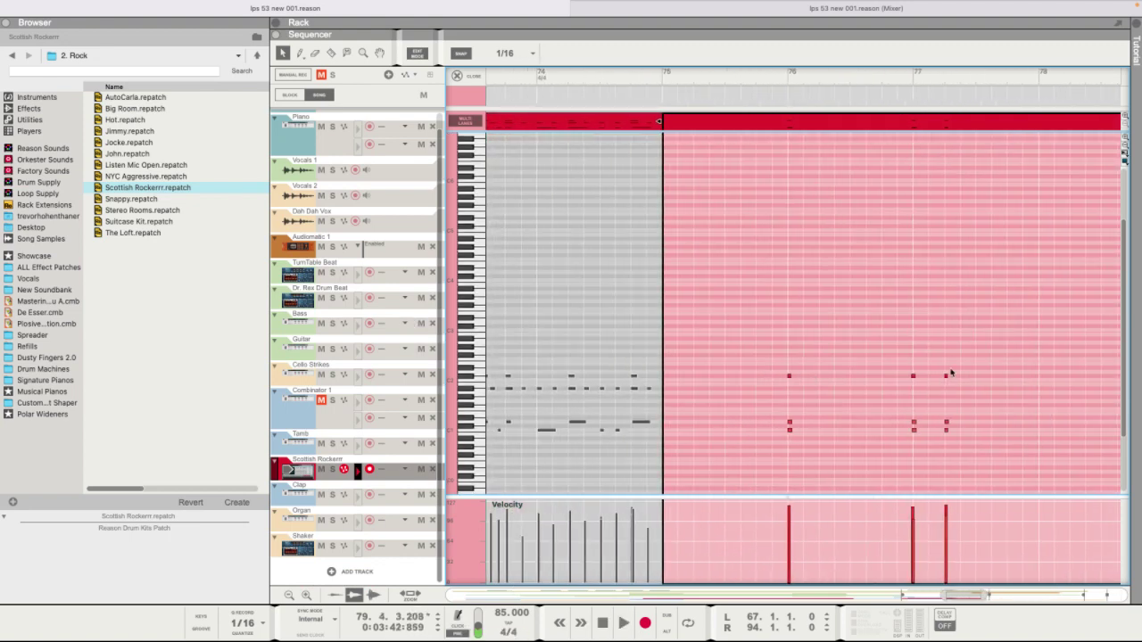
pyautogui.click(943, 377)
pyautogui.doubleClick(764, 57)
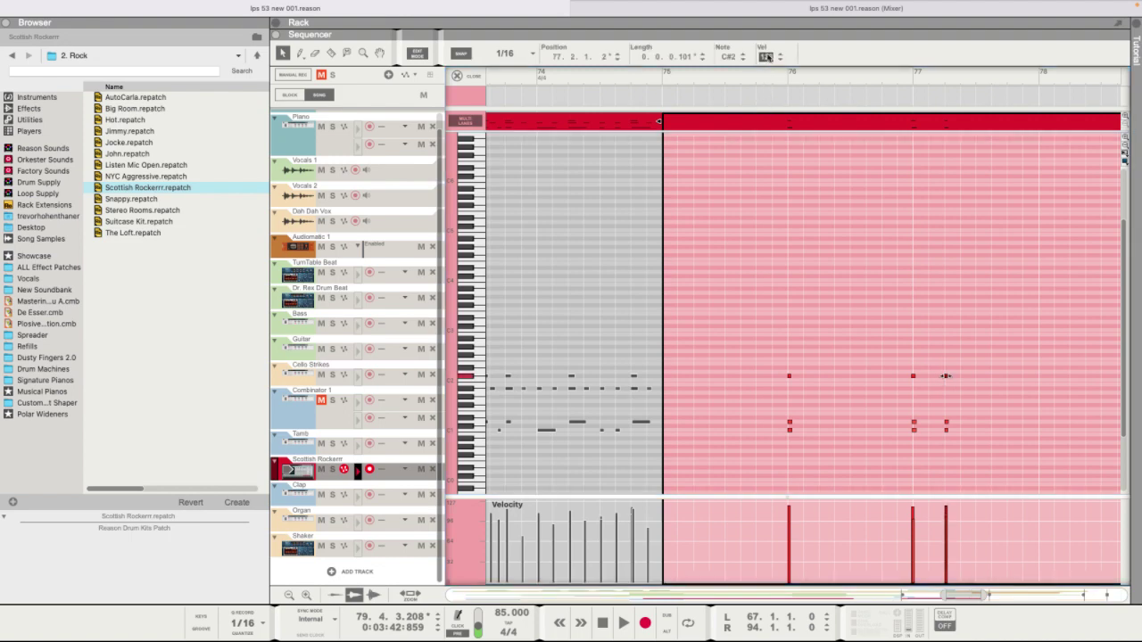
pyautogui.press('Return')
# Play the drum clip from 75.4.2 and close its note editor.
pyautogui.click(765, 79)
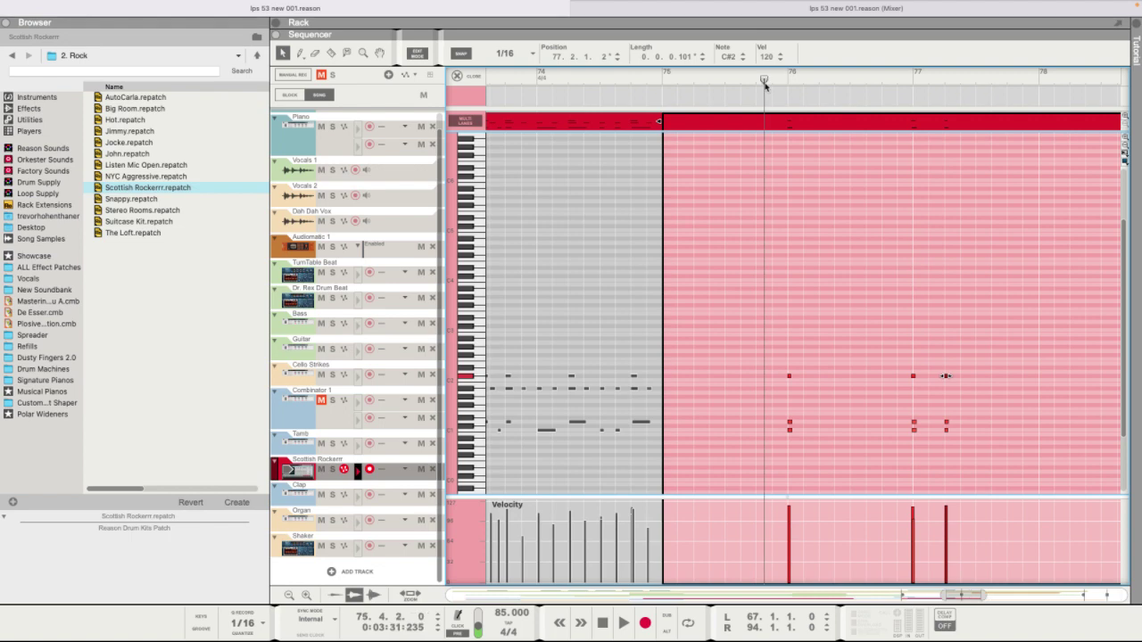
pyautogui.press('space')
pyautogui.click(466, 76)
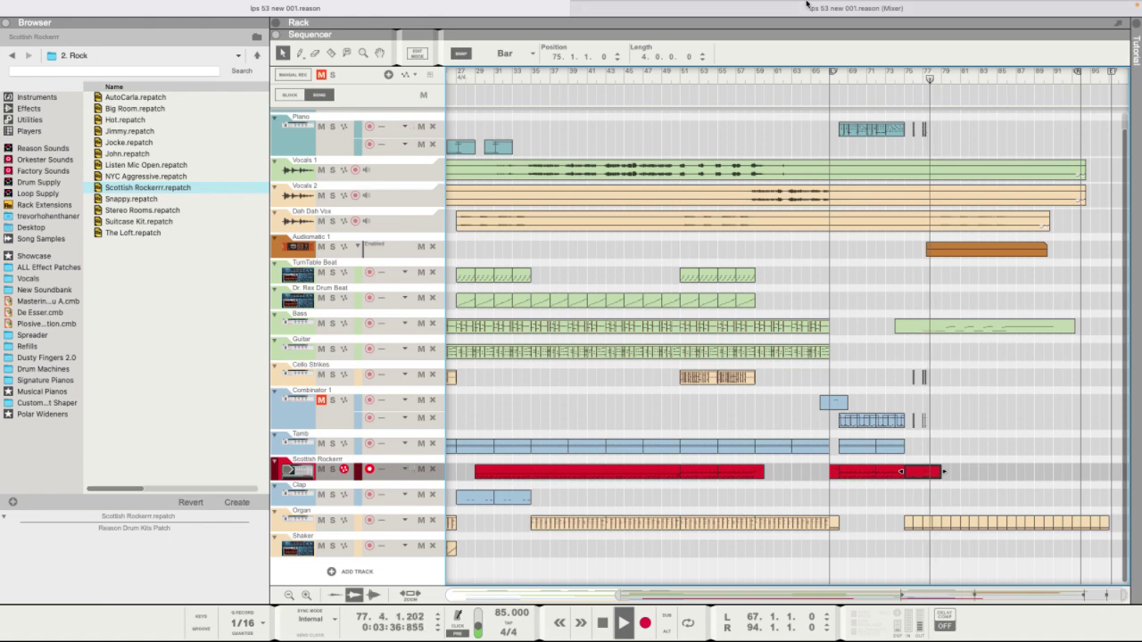
# Play the song repeatedly from around bar 74 and again from bar 78 to check the drum transition there.
pyautogui.click(894, 79)
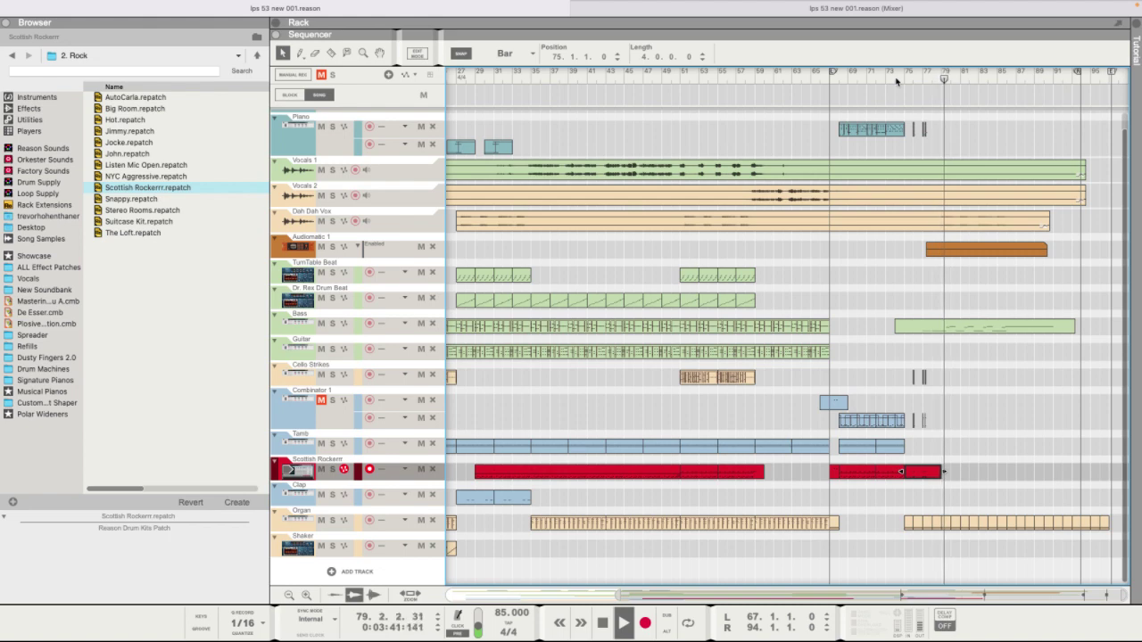
pyautogui.click(895, 78)
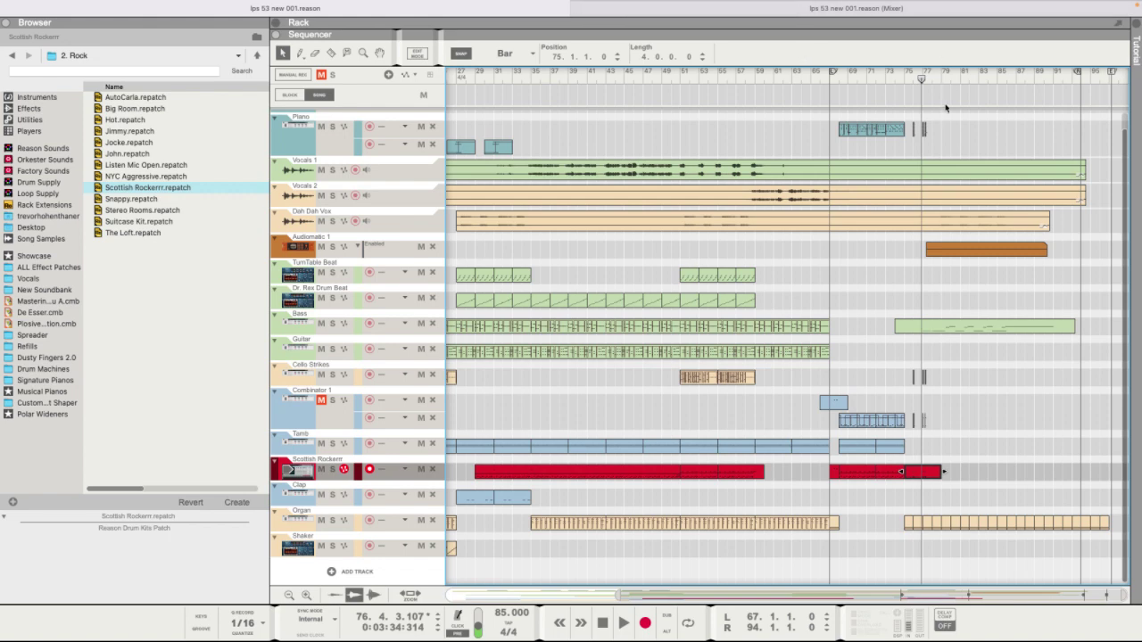
pyautogui.click(897, 80)
pyautogui.press('space')
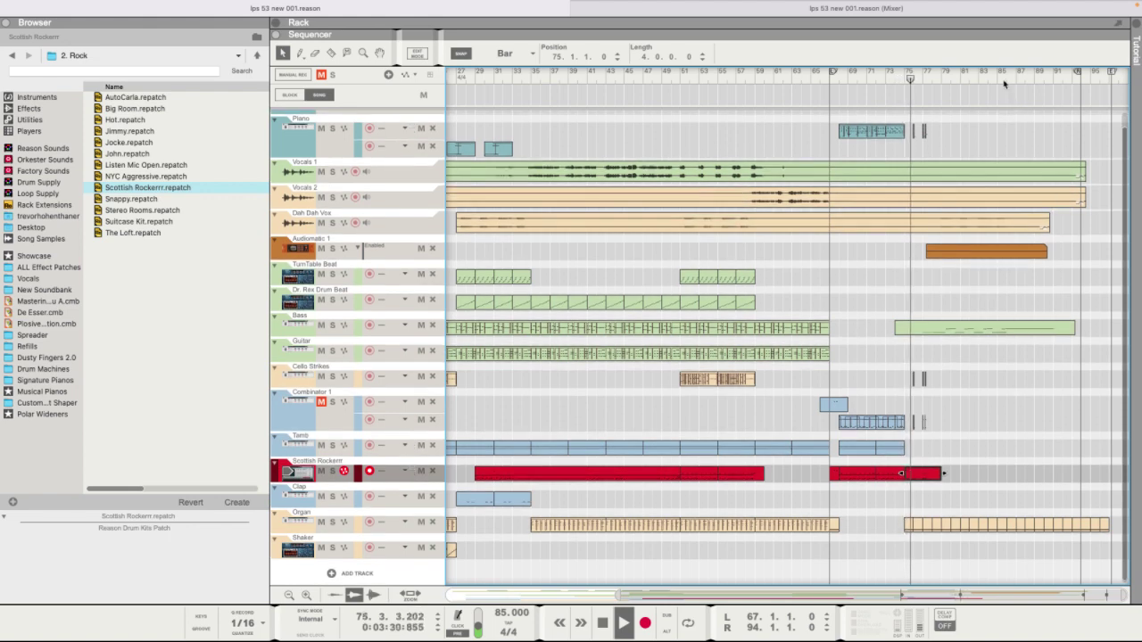
pyautogui.press('space')
pyautogui.click(930, 79)
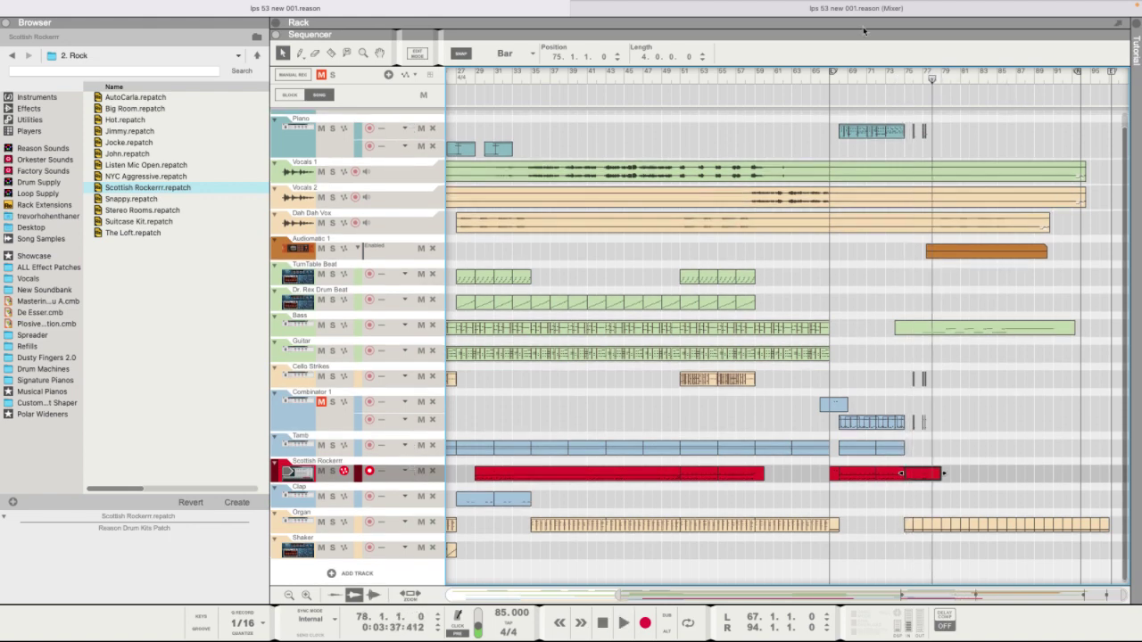
pyautogui.press('space')
# Play the song from around bar 48 and fine-tune the hi-hat's pan in the Scottish Rockerrr drum kit.
pyautogui.click(654, 79)
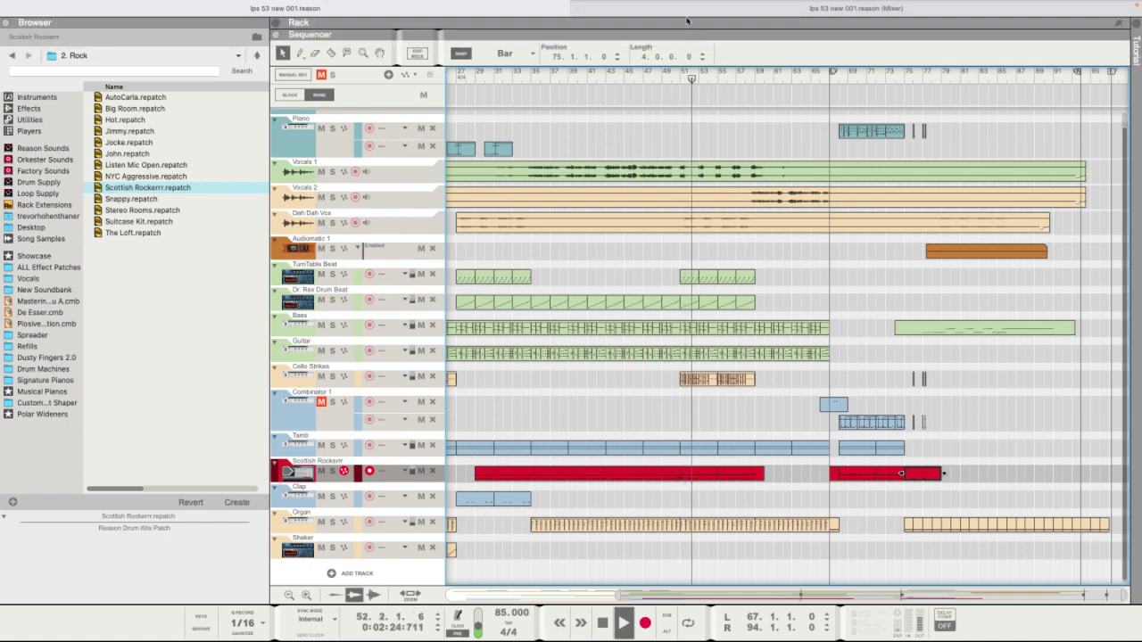
pyautogui.press('F6')
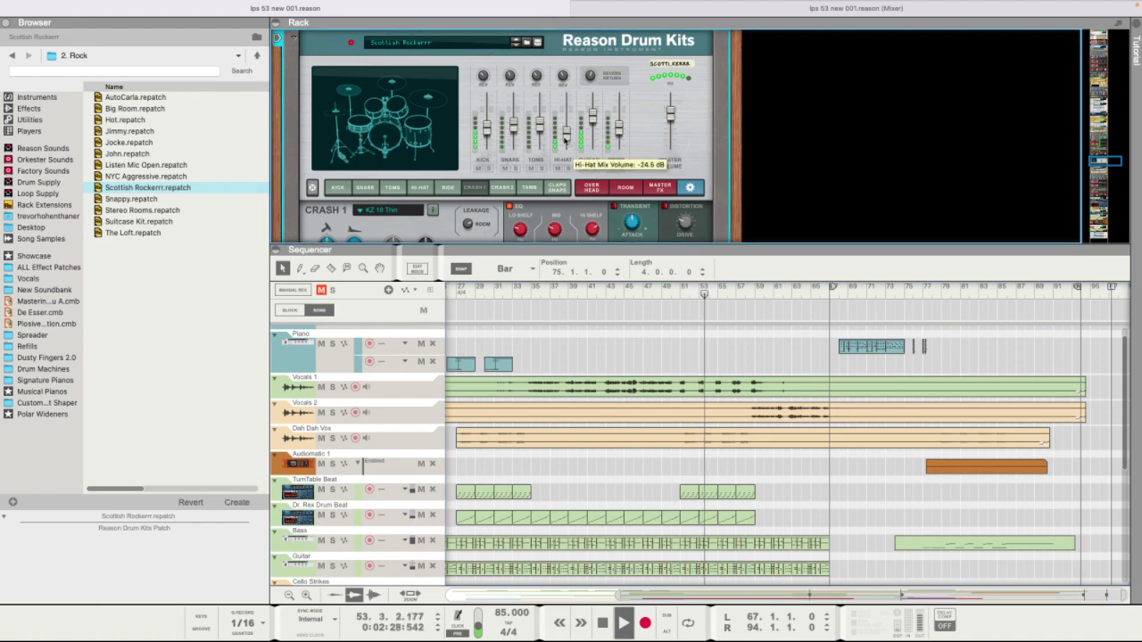
pyautogui.scroll(-3, 450, 104)
pyautogui.click(419, 102)
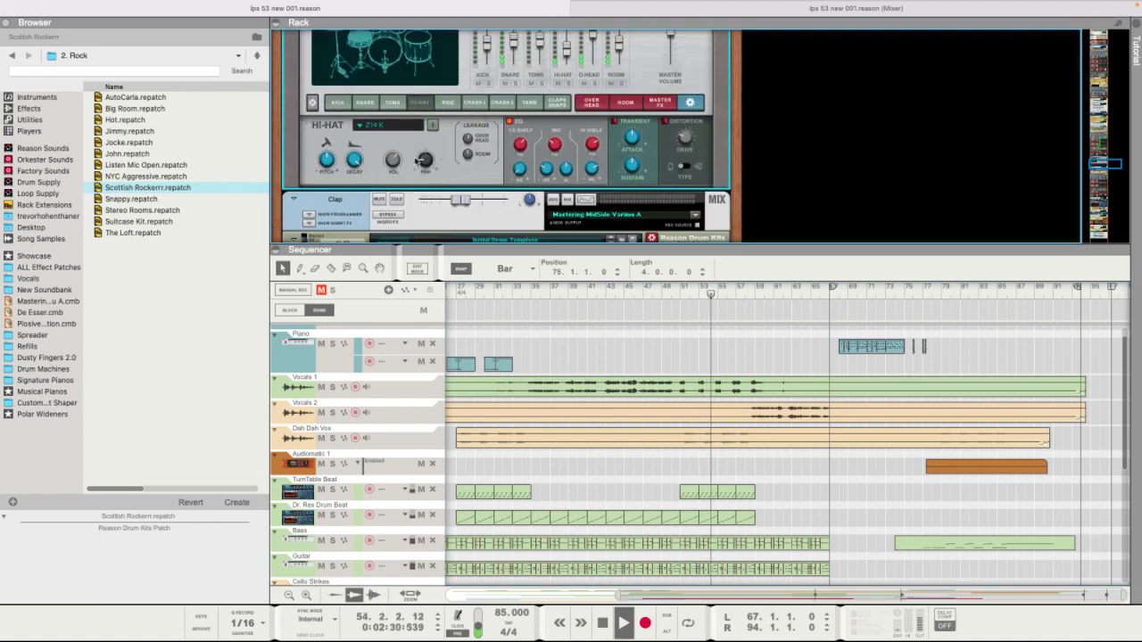
pyautogui.moveTo(426, 158); pyautogui.dragTo(425, 165)
pyautogui.scroll(2, 425, 165)
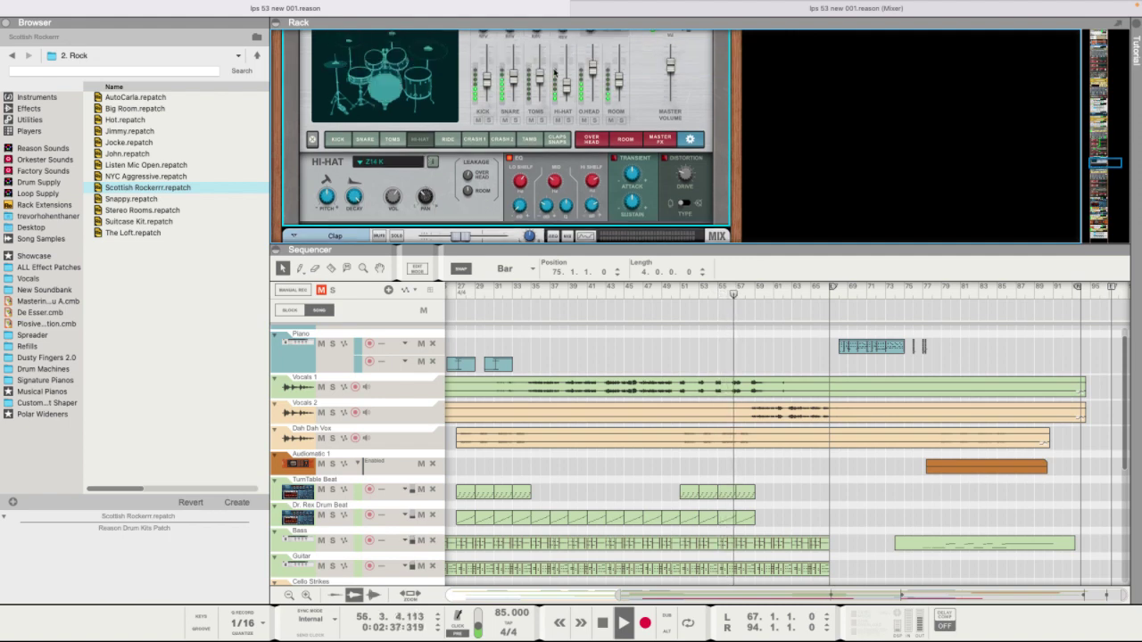
# Set the Tamb channel's level to -9.49 dB in the mixer while the song plays.
pyautogui.click(615, 14)
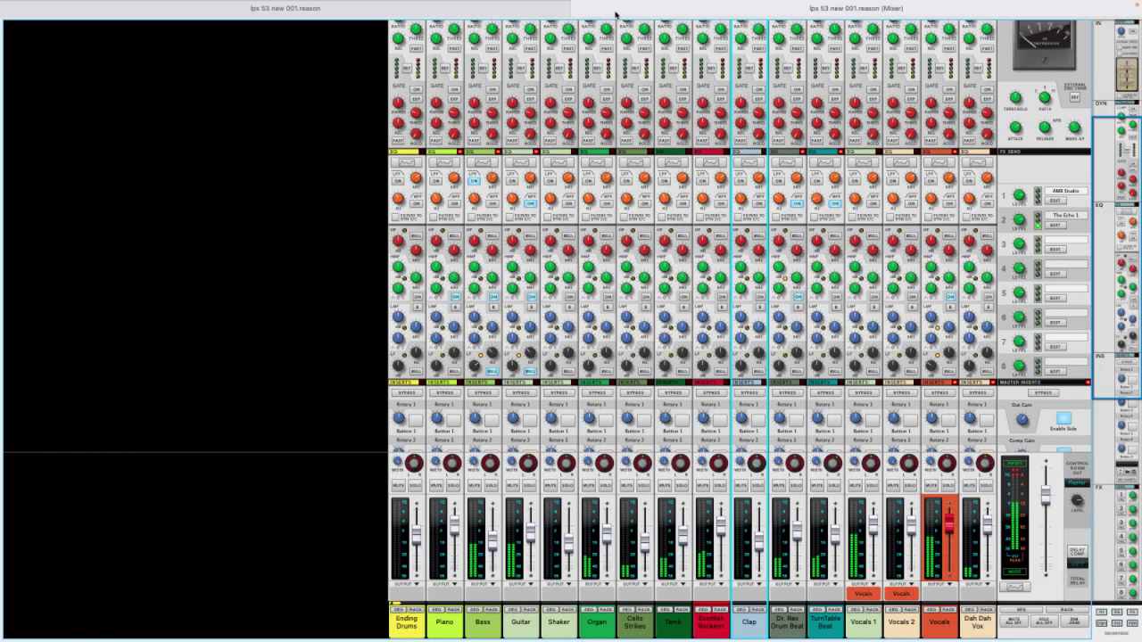
pyautogui.click(543, 15)
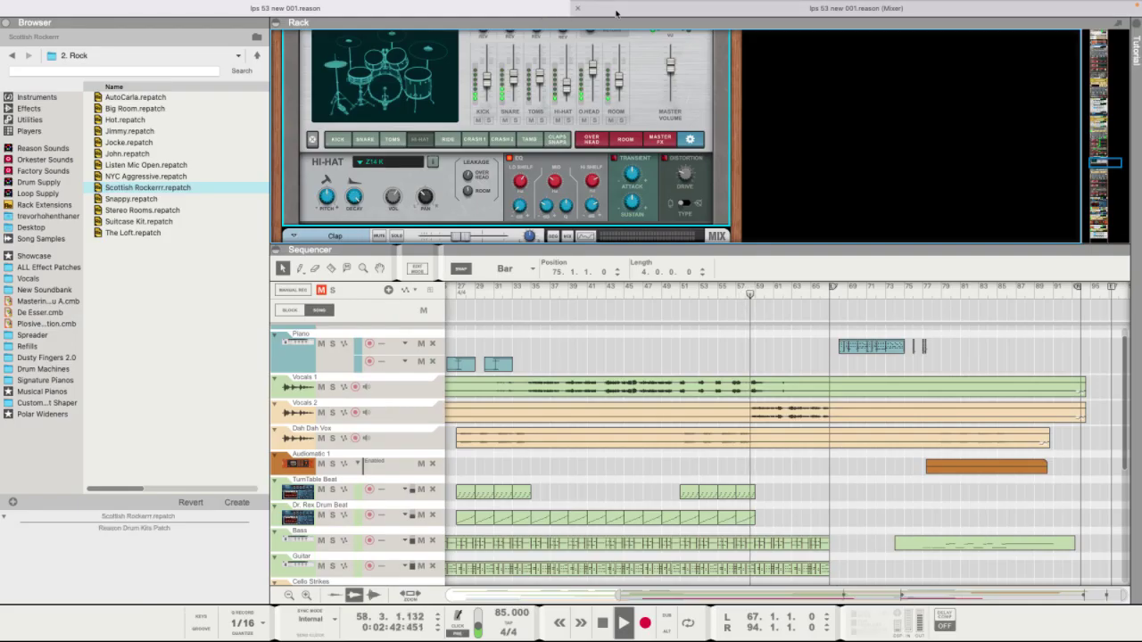
pyautogui.click(608, 11)
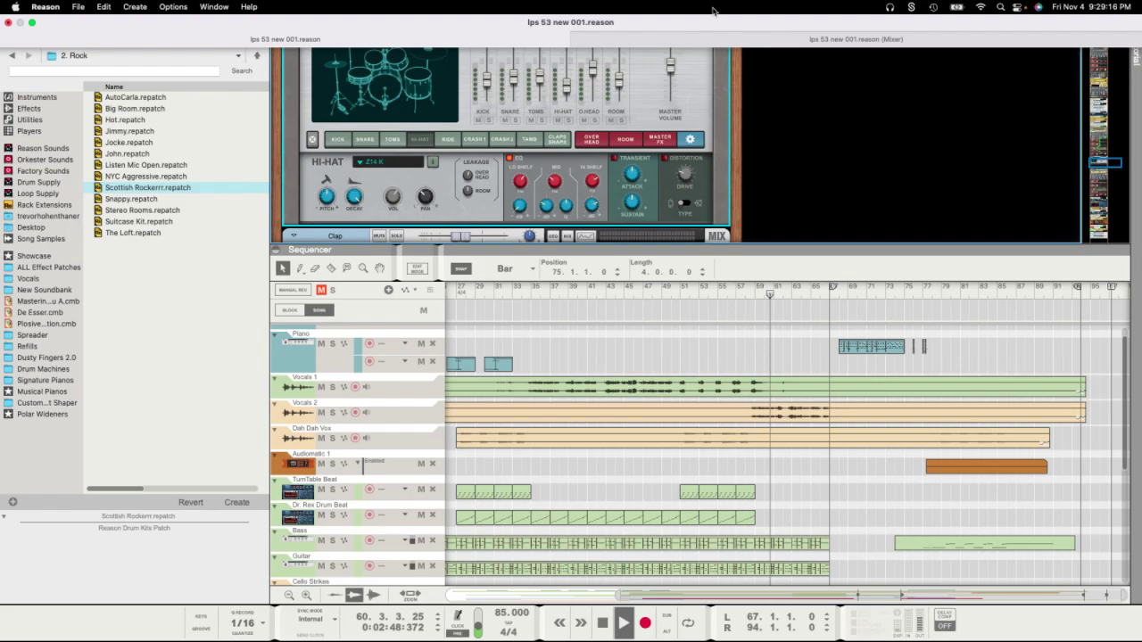
pyautogui.click(708, 39)
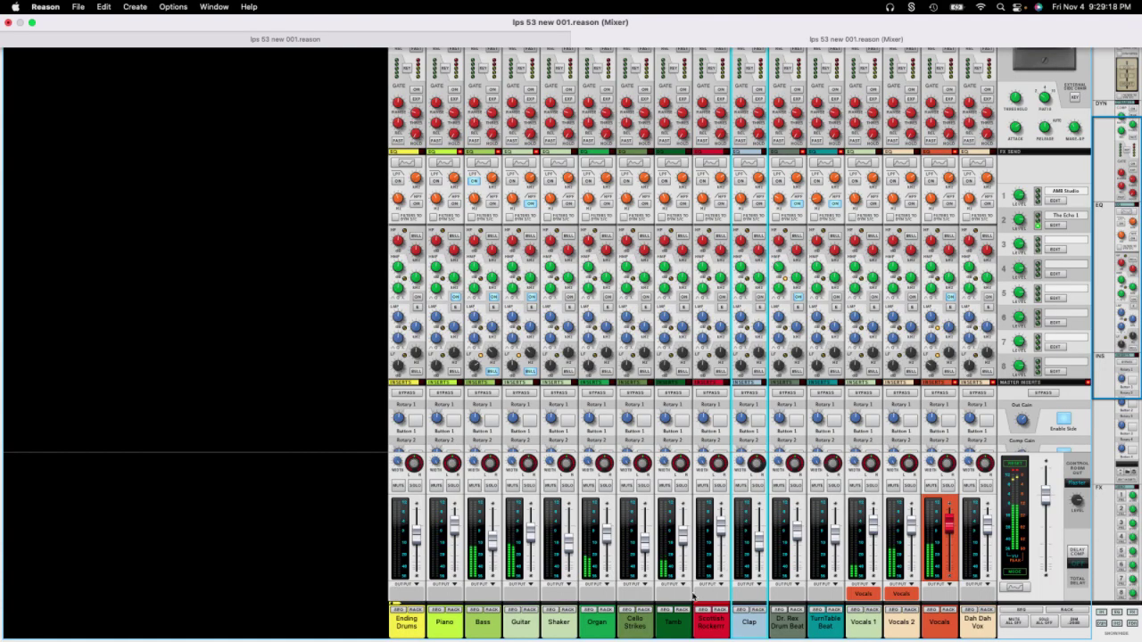
pyautogui.click(686, 537)
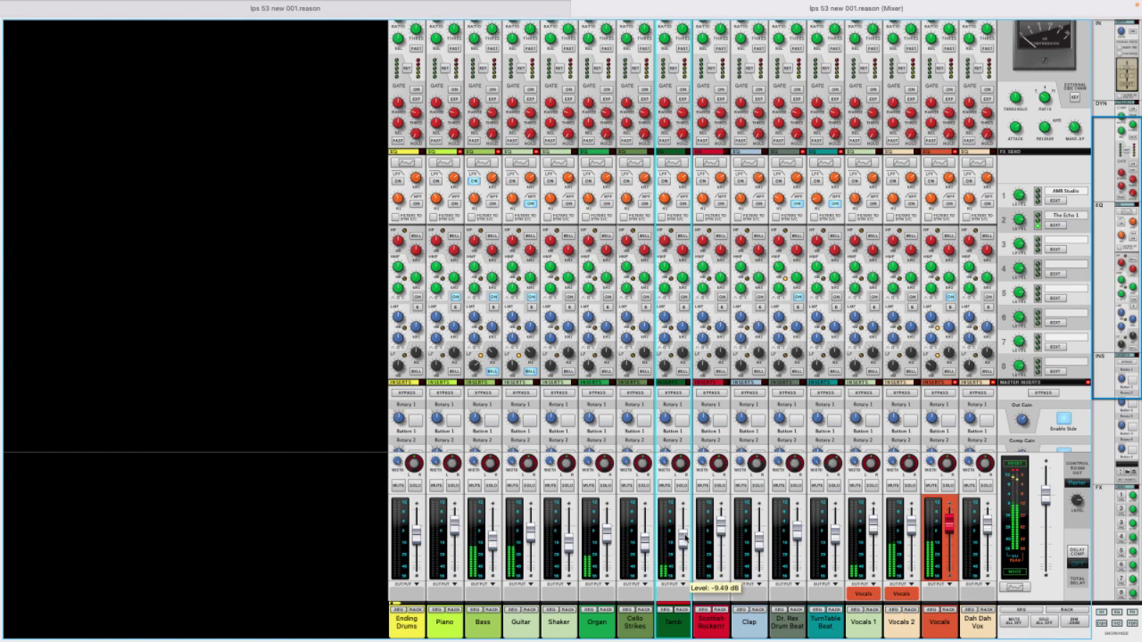
pyautogui.moveTo(555, 13)
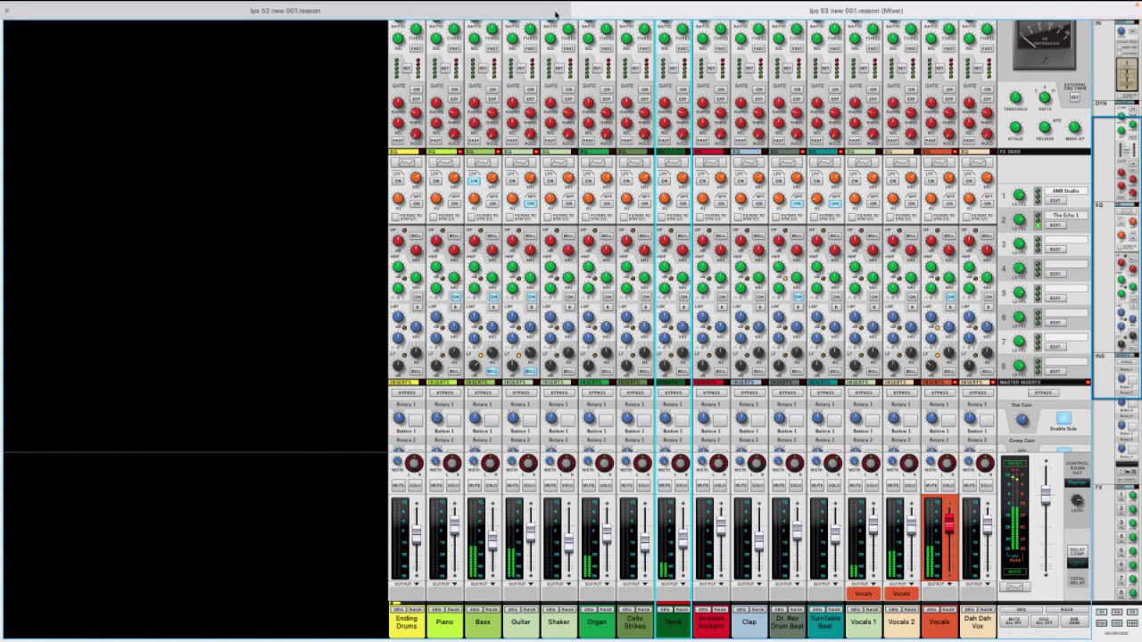
# Delete the muted Combinator 1 track together with its device.
pyautogui.click(540, 36)
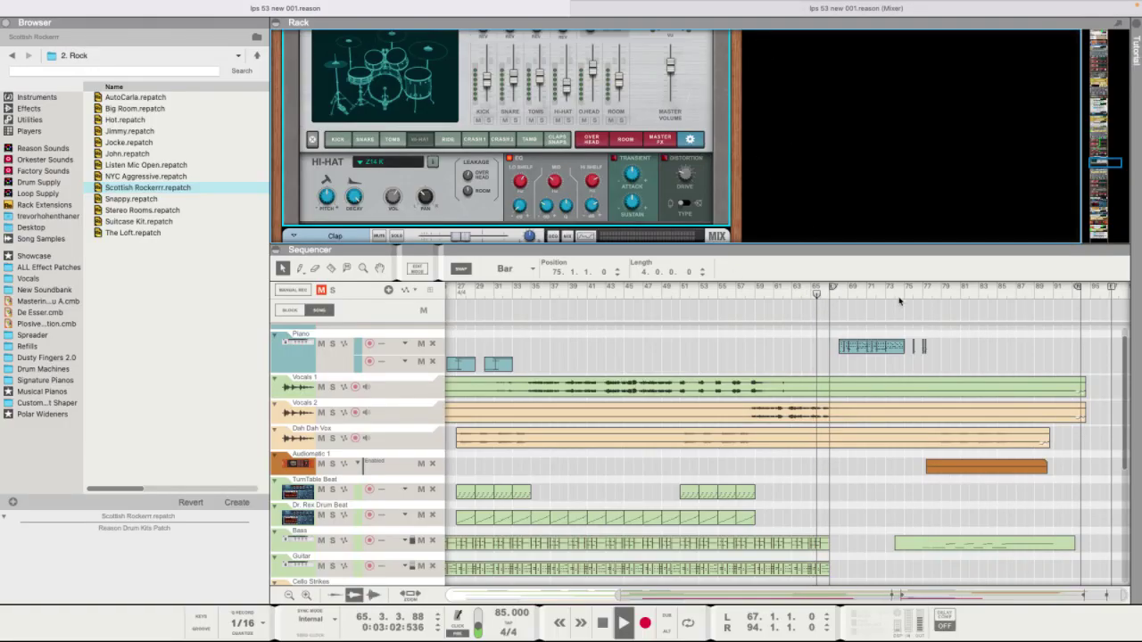
pyautogui.scroll(1, 829, 301)
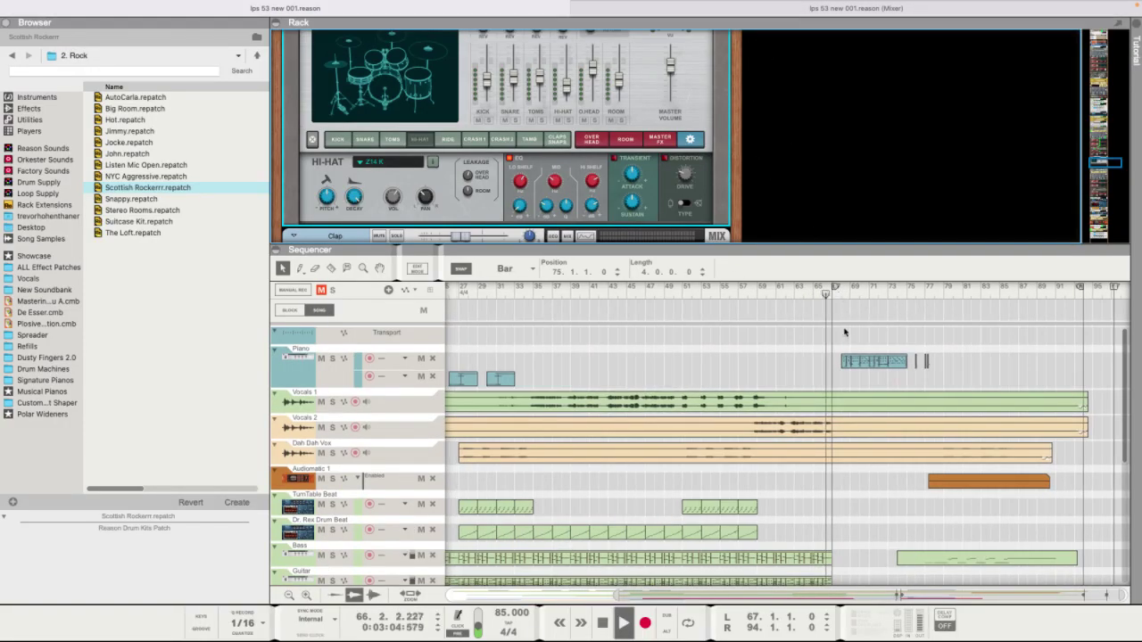
pyautogui.scroll(-5, 847, 351)
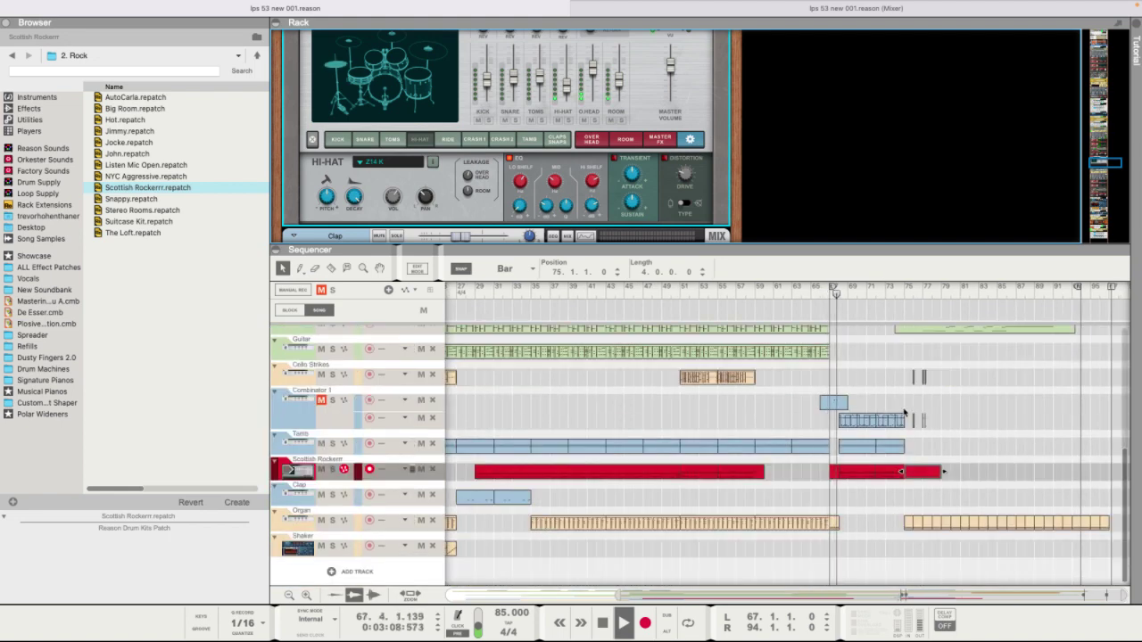
pyautogui.click(315, 421)
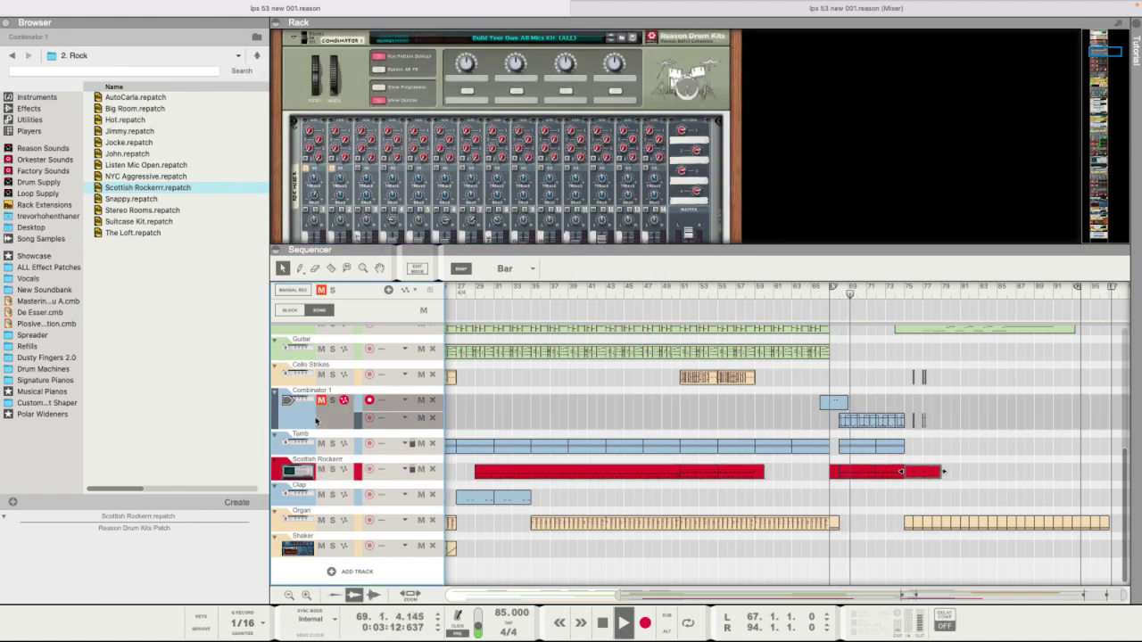
pyautogui.press('Delete')
pyautogui.press('Escape')
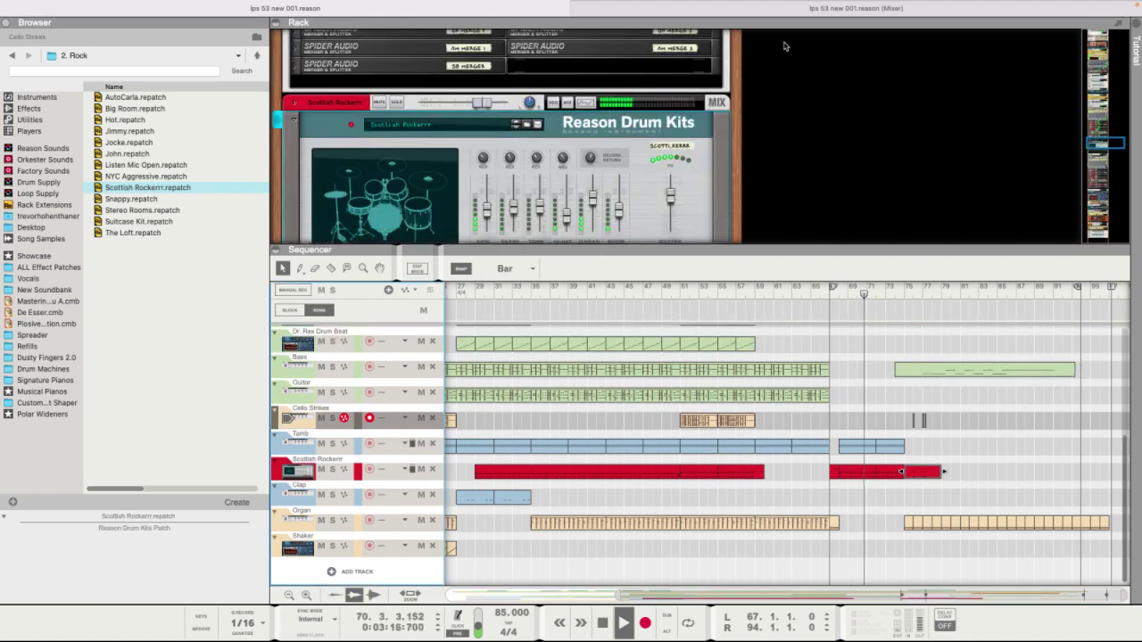
# Play the song from bar 50, adjust the Cello Strikes channel's level in the mixer and look over its sends.
pyautogui.click(682, 296)
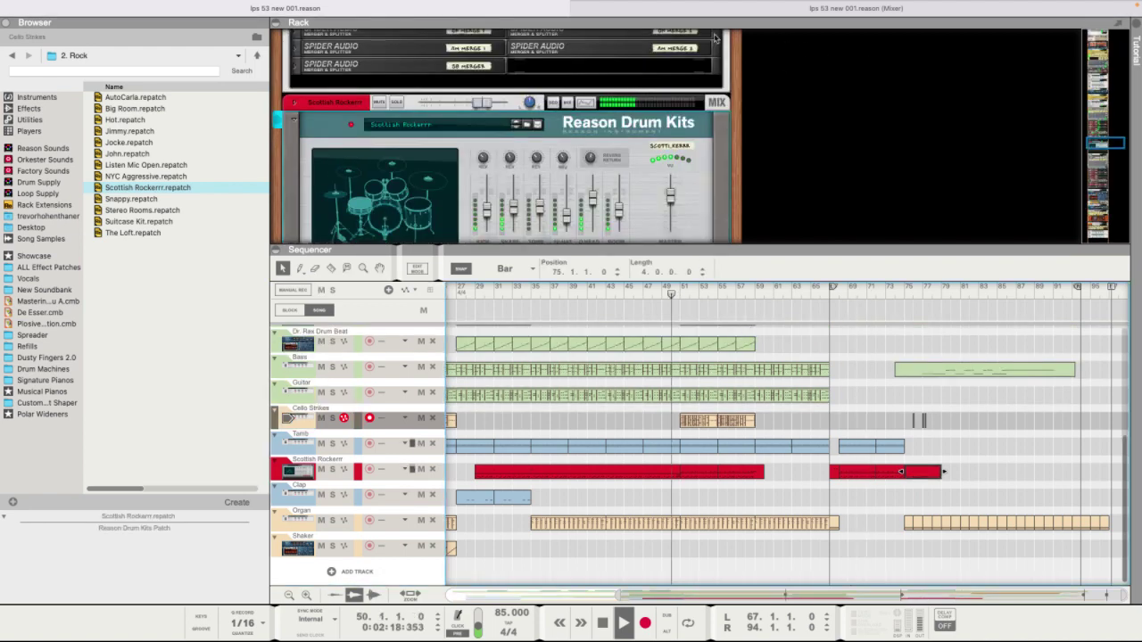
pyautogui.moveTo(757, 22)
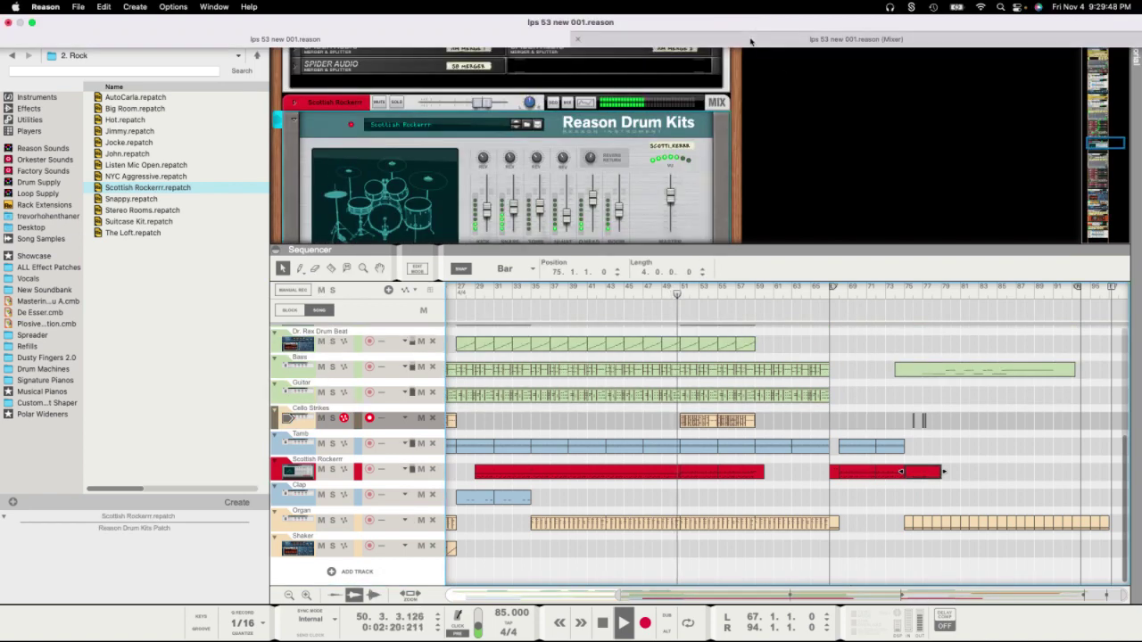
pyautogui.click(856, 39)
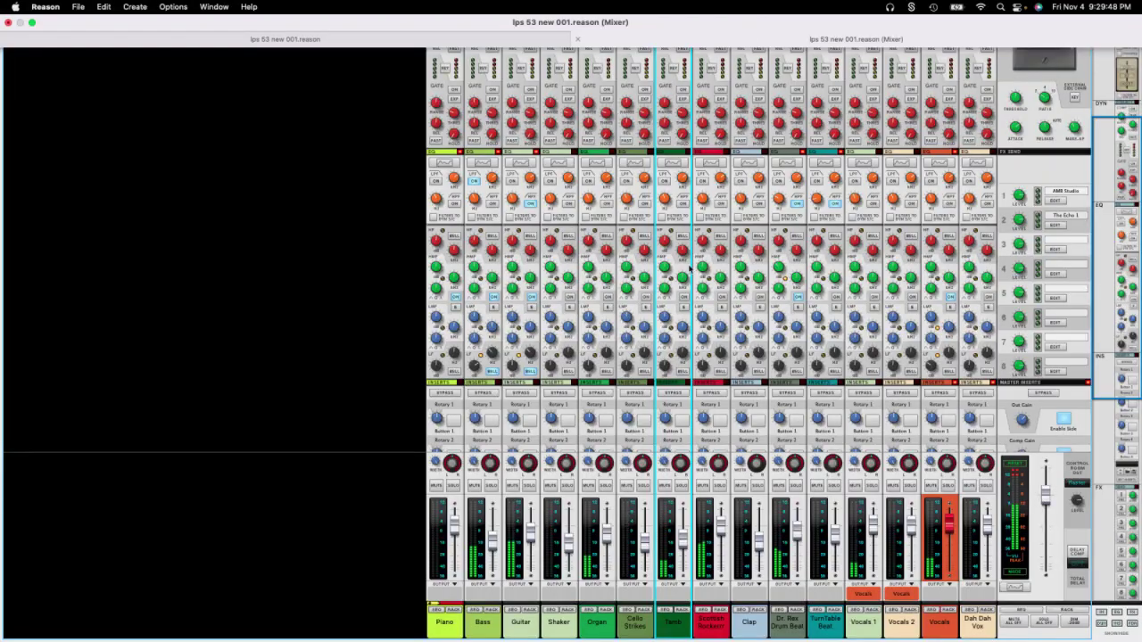
pyautogui.click(645, 546)
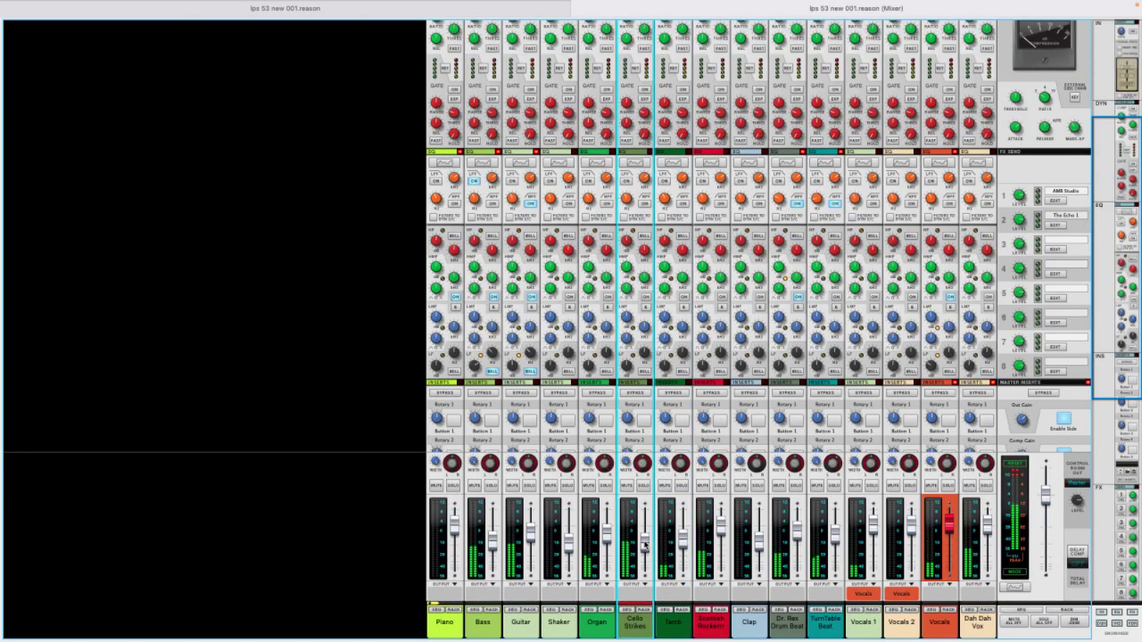
pyautogui.moveTo(645, 544)
pyautogui.scroll(-5, 641, 399)
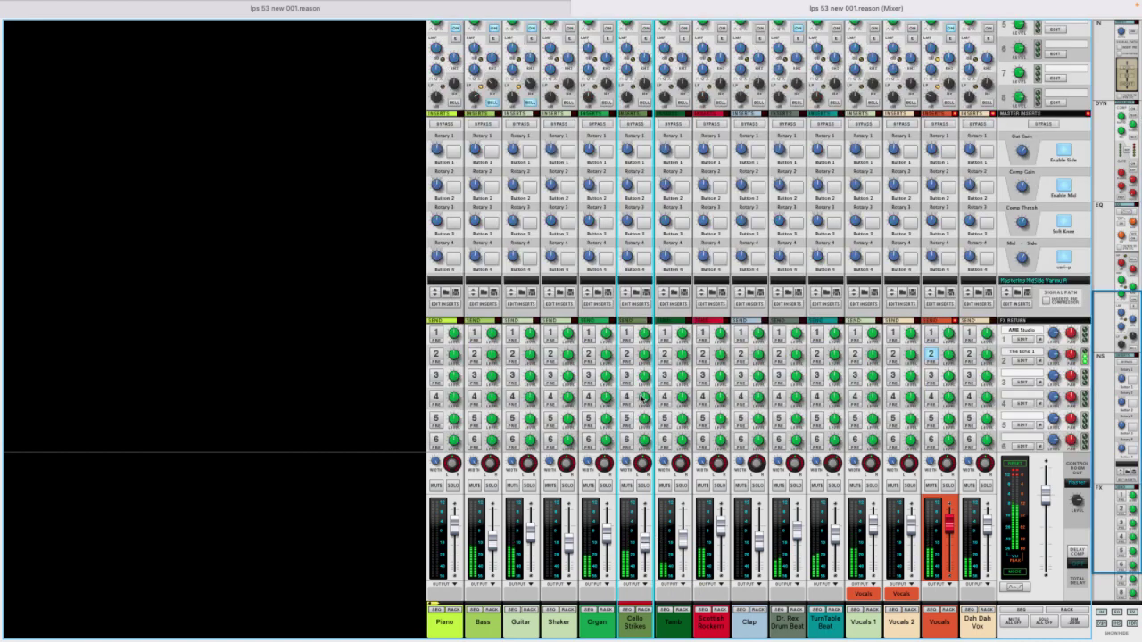
# Open the Vocals channel's insert devices, check the MClass Compressor and set the MClass Maximizer's input gain to 1.9 dB.
pyautogui.click(951, 612)
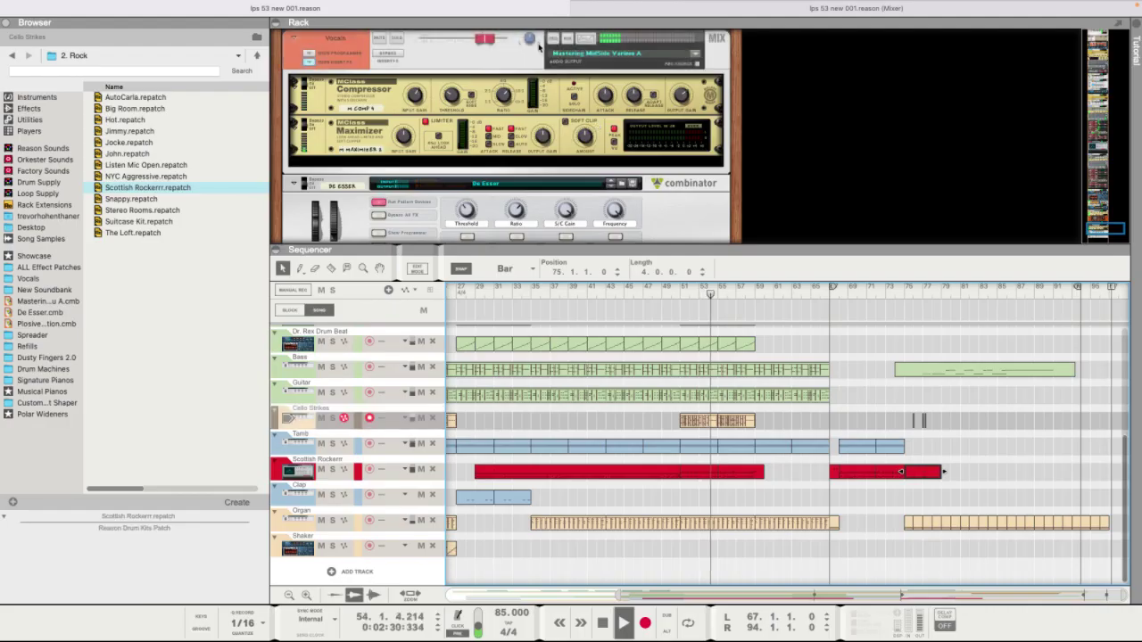
pyautogui.click(651, 87)
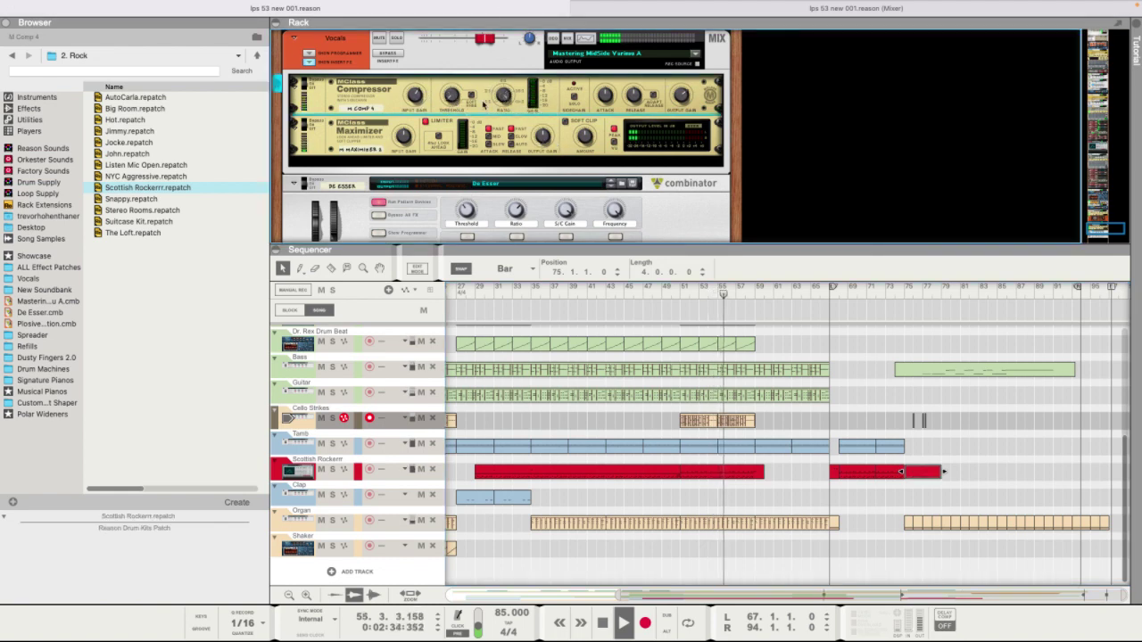
pyautogui.moveTo(456, 94)
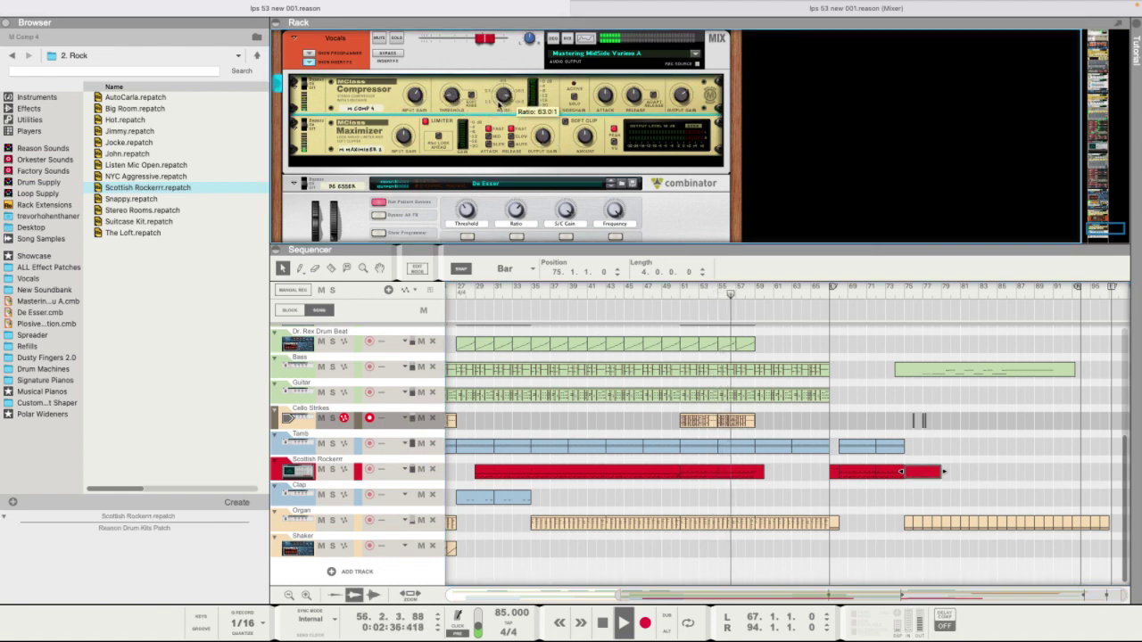
pyautogui.click(437, 148)
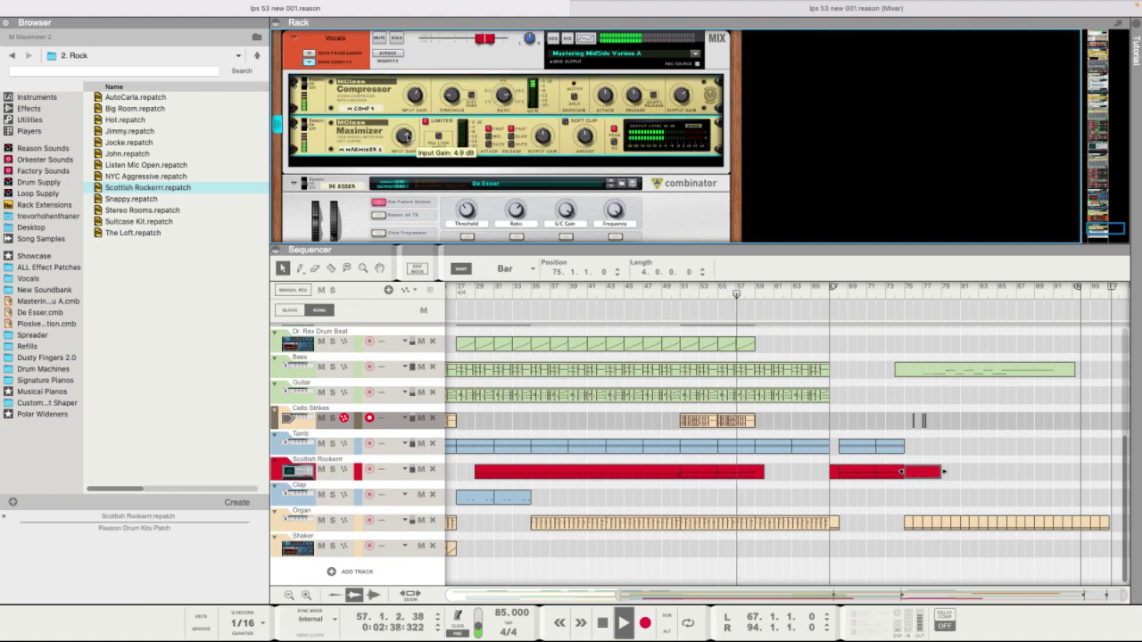
pyautogui.moveTo(399, 150)
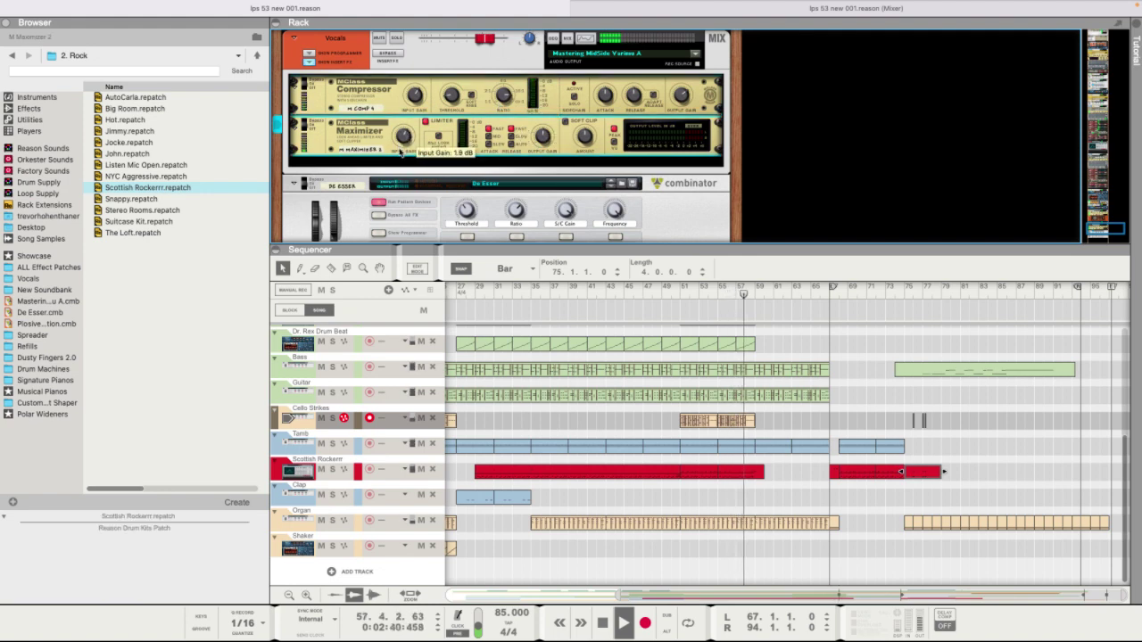
# Locate the Tamb Combinator in the rack, hide its internal devices and add an MClass Compressor after it.
pyautogui.click(771, 8)
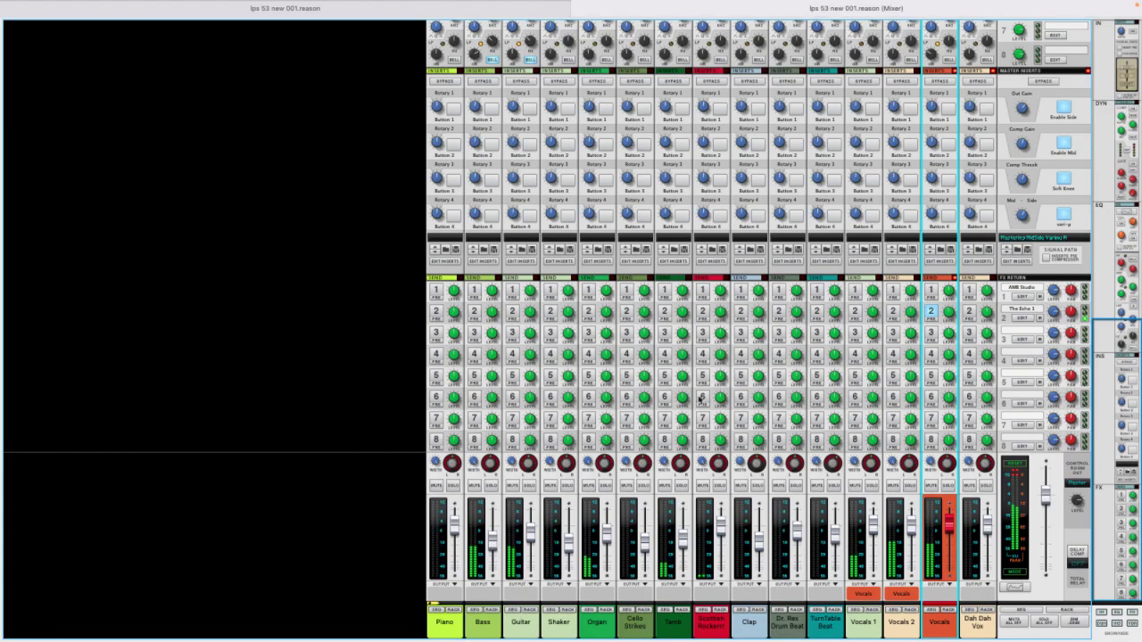
pyautogui.click(682, 610)
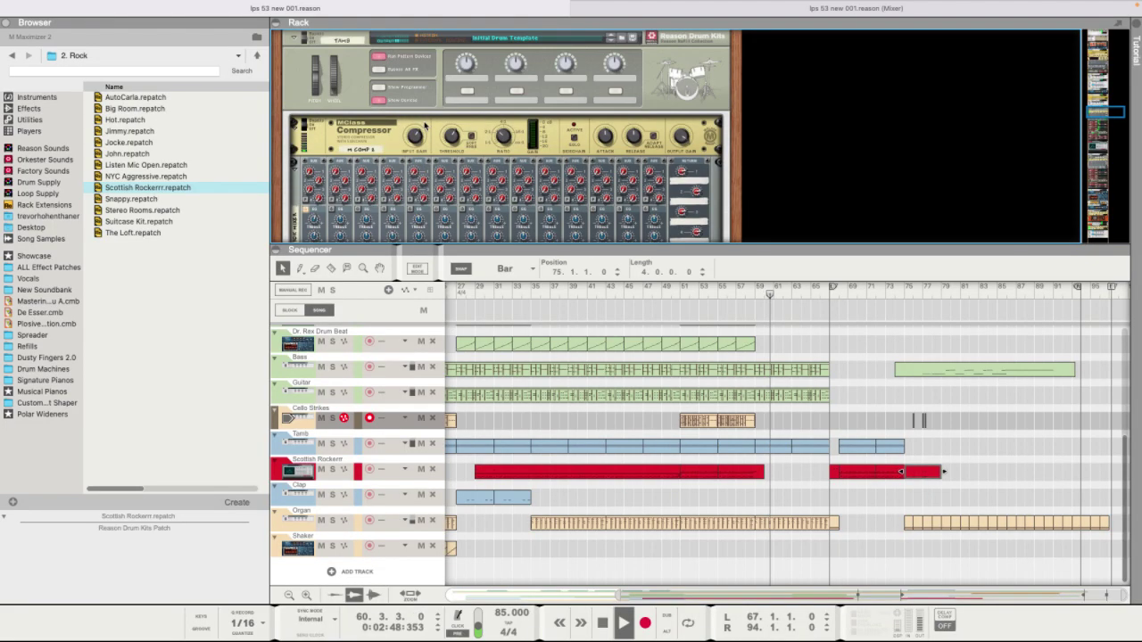
pyautogui.click(378, 101)
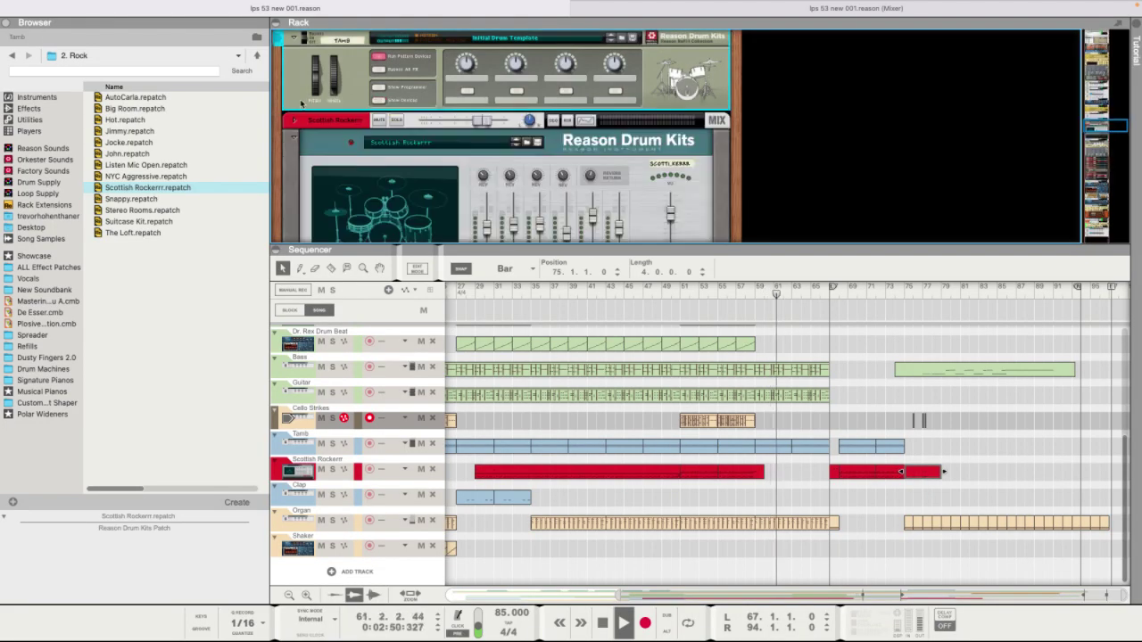
pyautogui.rightClick(306, 101)
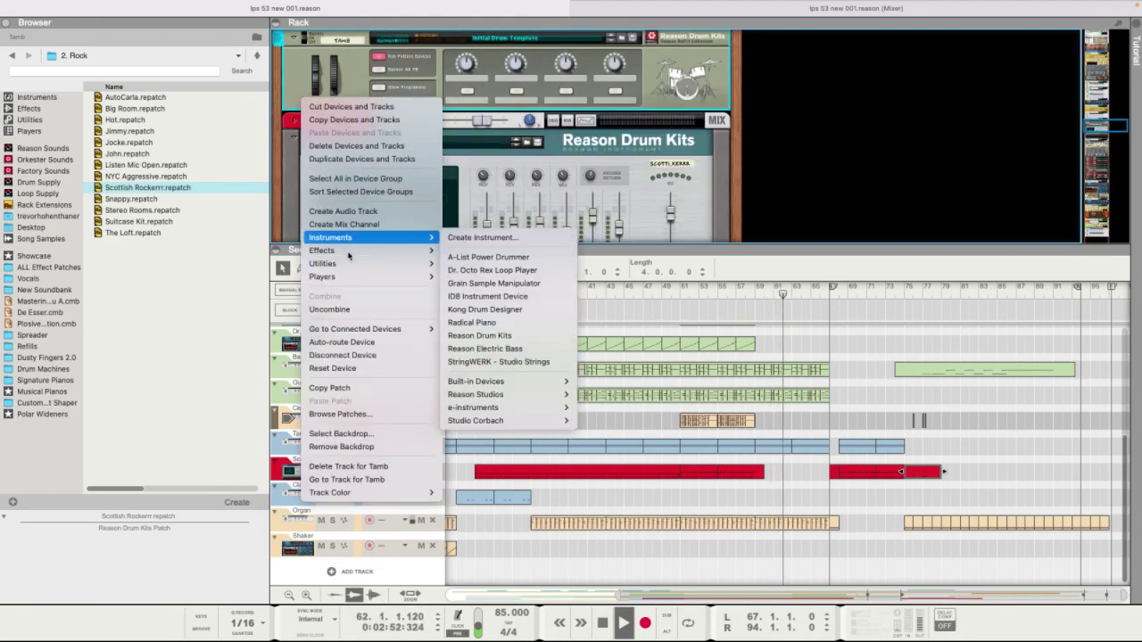
pyautogui.moveTo(375, 250)
pyautogui.click(496, 282)
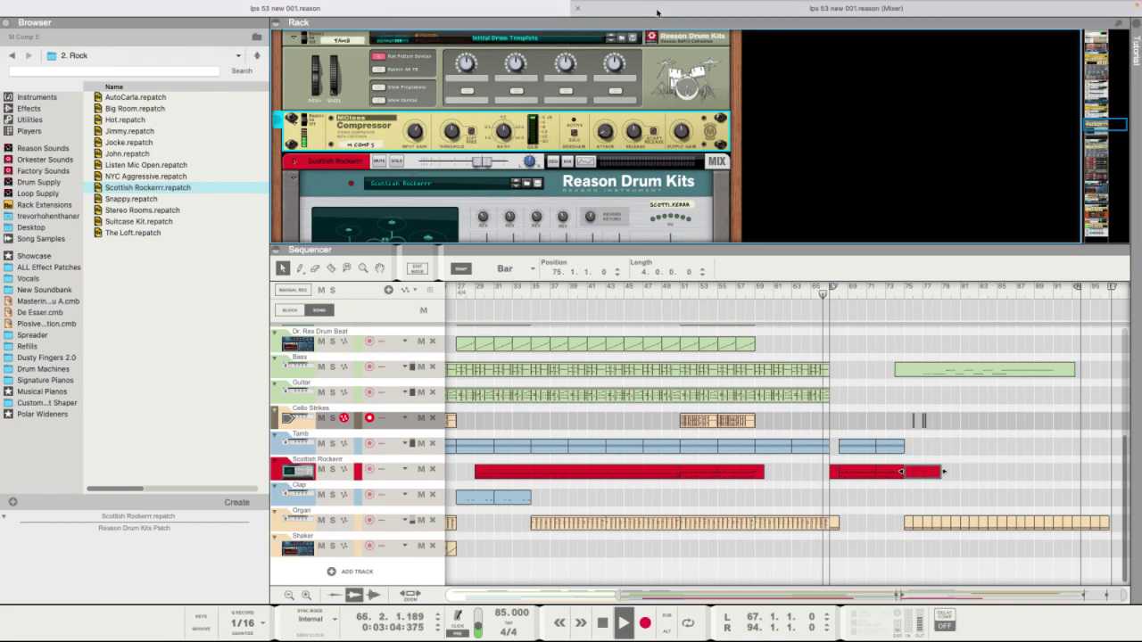
# In the Scottish Rockerr clip at bar 67, move the second note to position 67.4.1.18 and play it back.
pyautogui.click(657, 13)
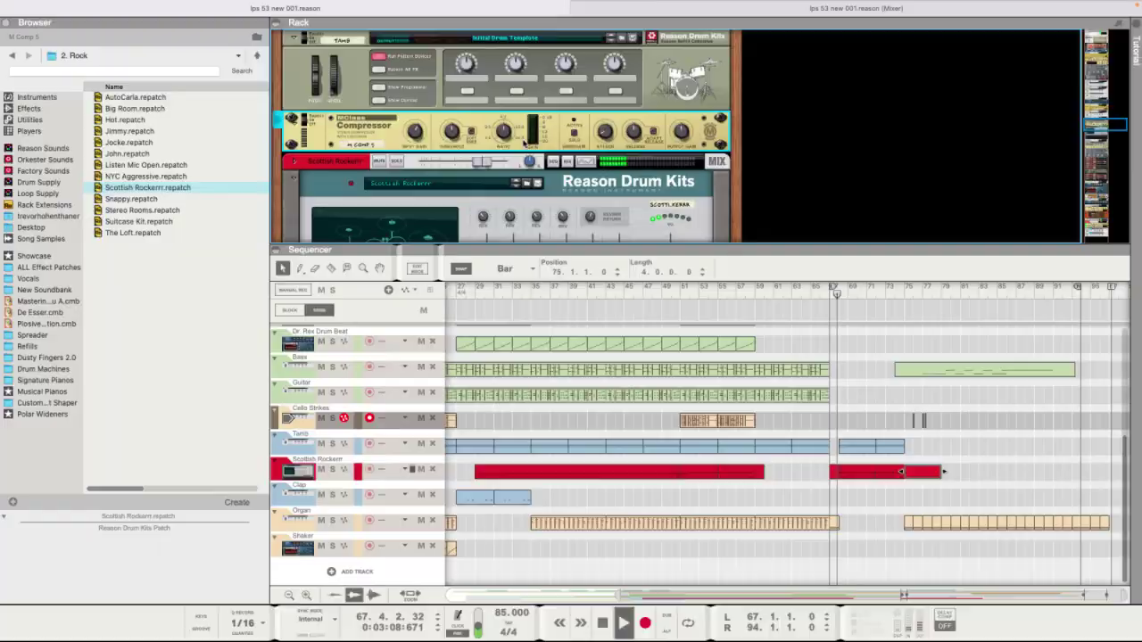
pyautogui.click(470, 8)
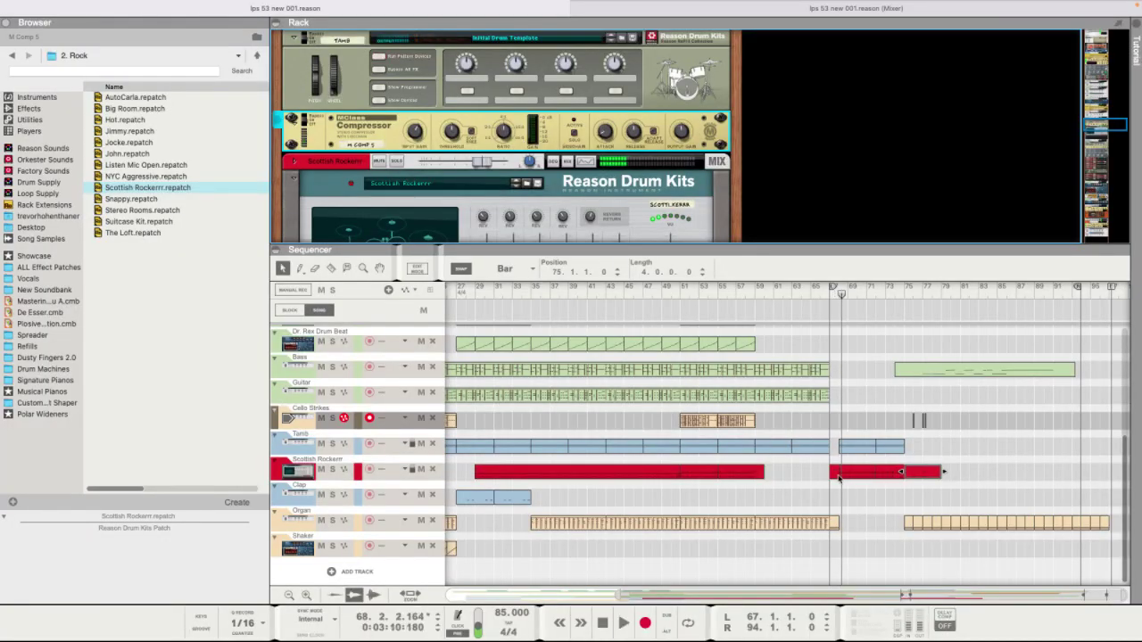
pyautogui.doubleClick(832, 472)
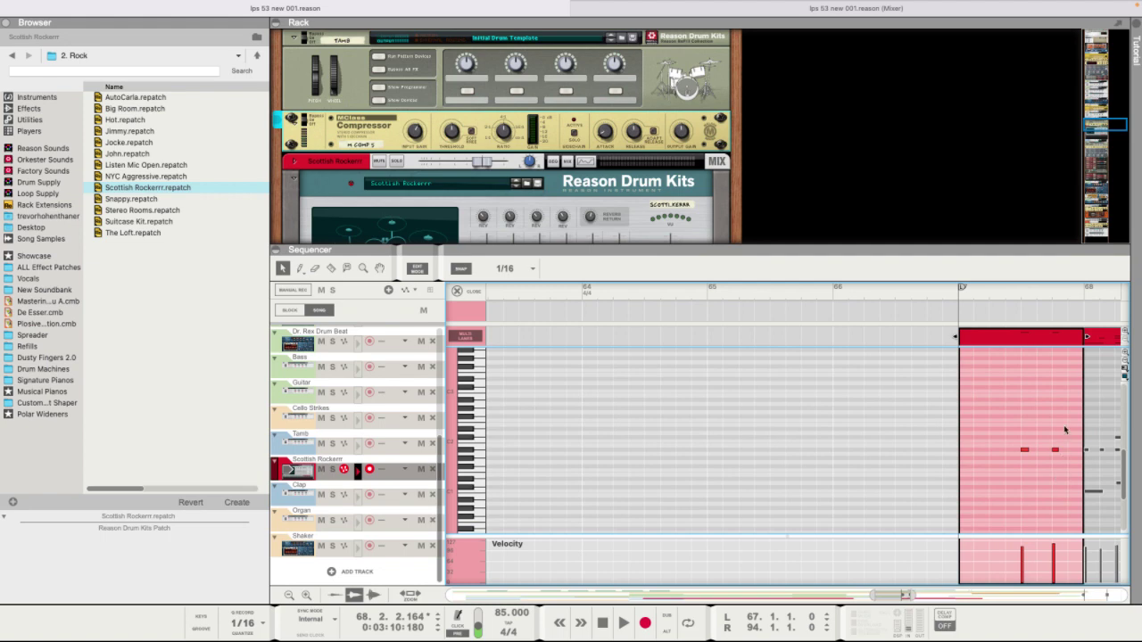
pyautogui.moveTo(1043, 482); pyautogui.dragTo(1045, 484)
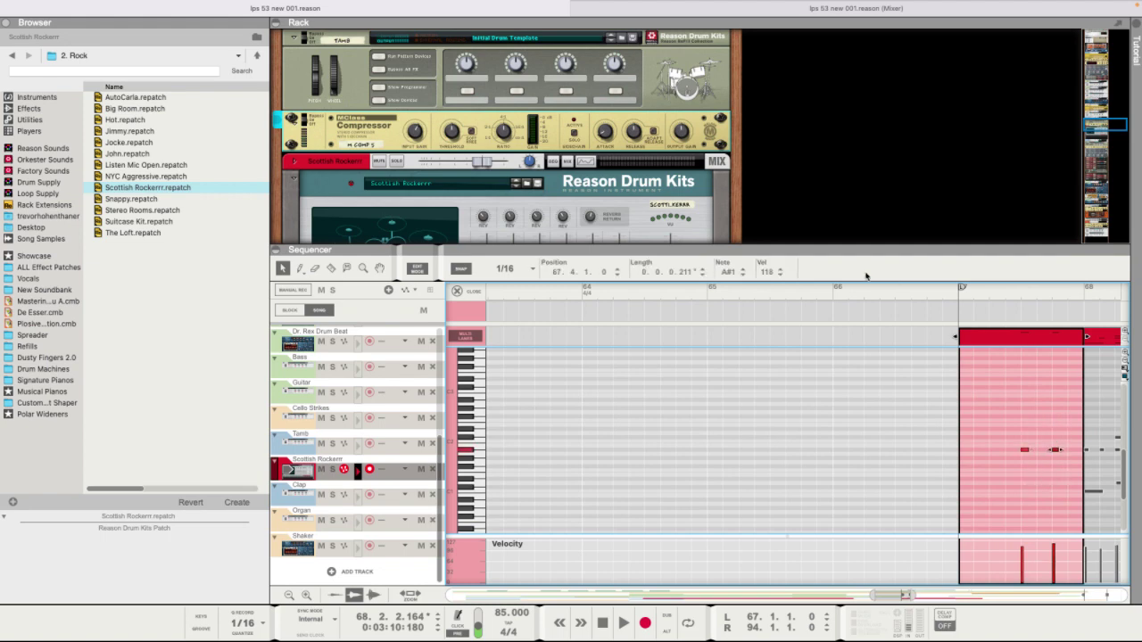
pyautogui.doubleClick(605, 272)
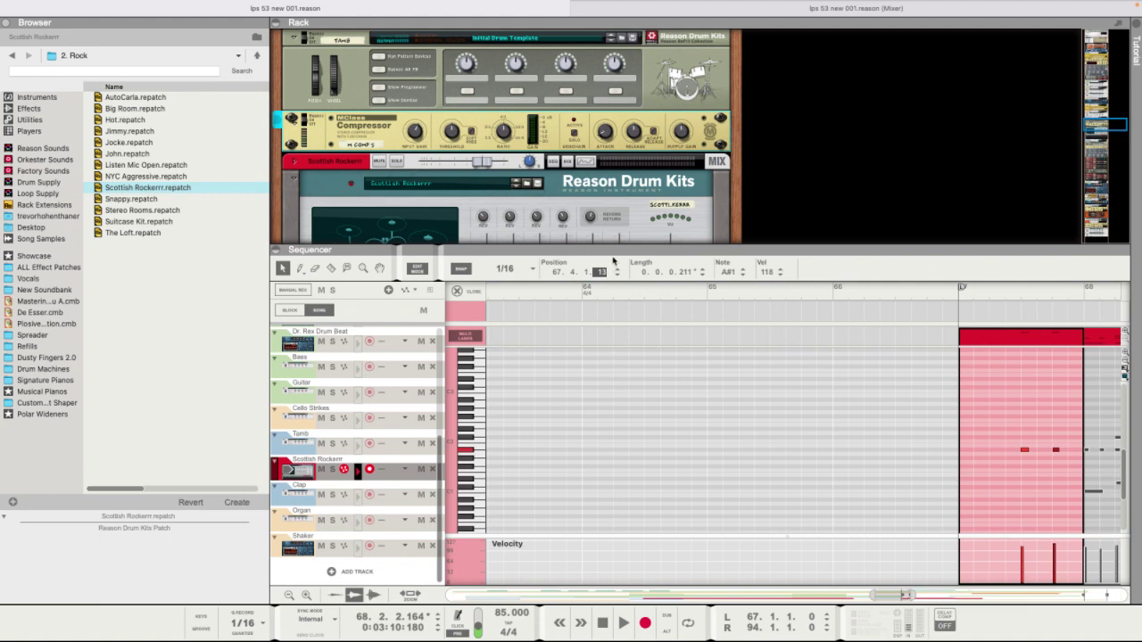
pyautogui.press('Return')
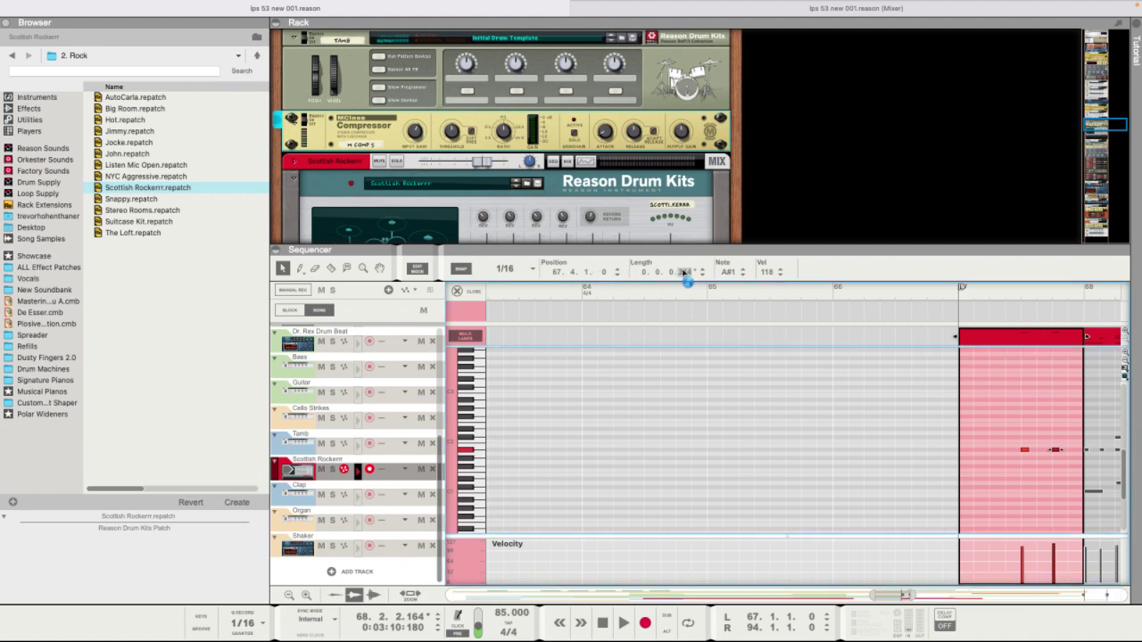
pyautogui.doubleClick(598, 272)
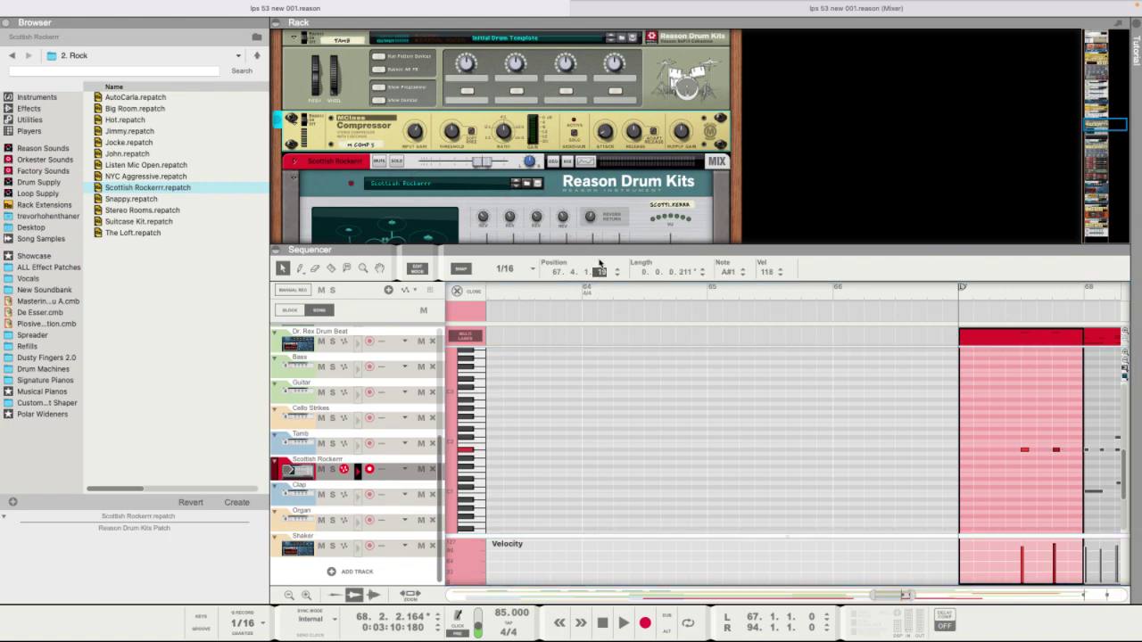
pyautogui.click(998, 297)
pyautogui.press('space')
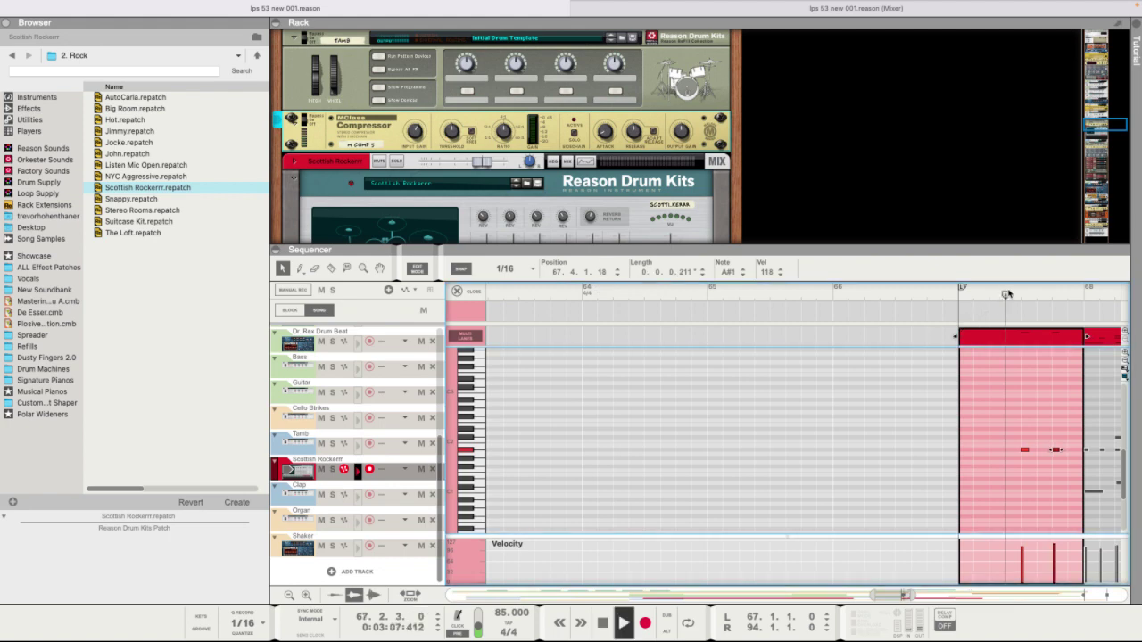
pyautogui.press('space')
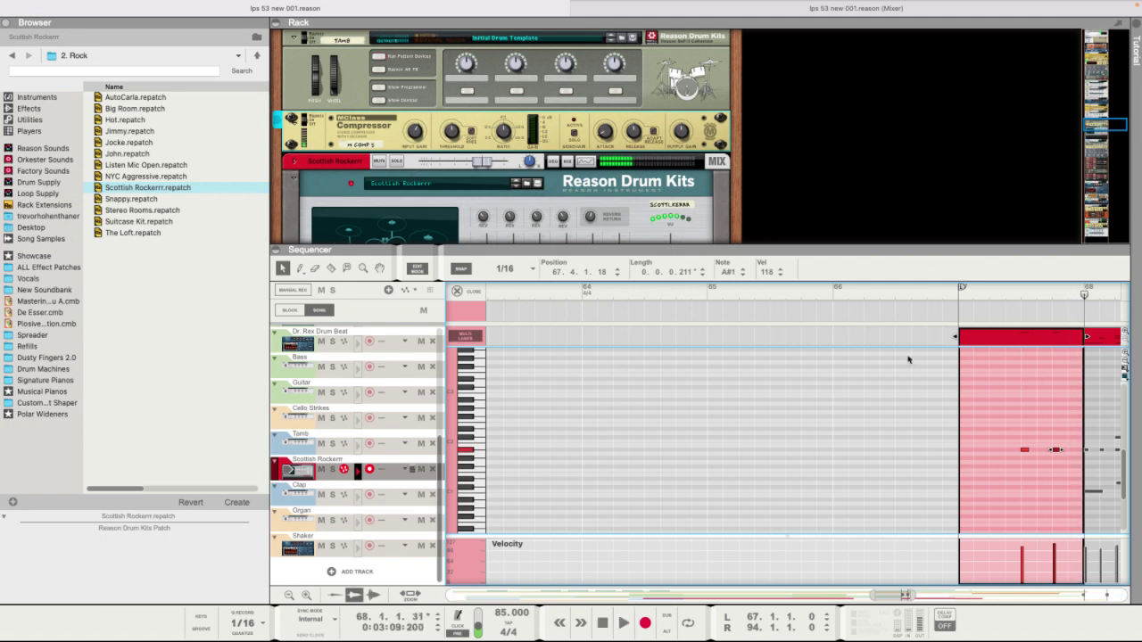
# Set the selected drum note's velocity to 102, play it back and leave the clip editor.
pyautogui.doubleClick(767, 272)
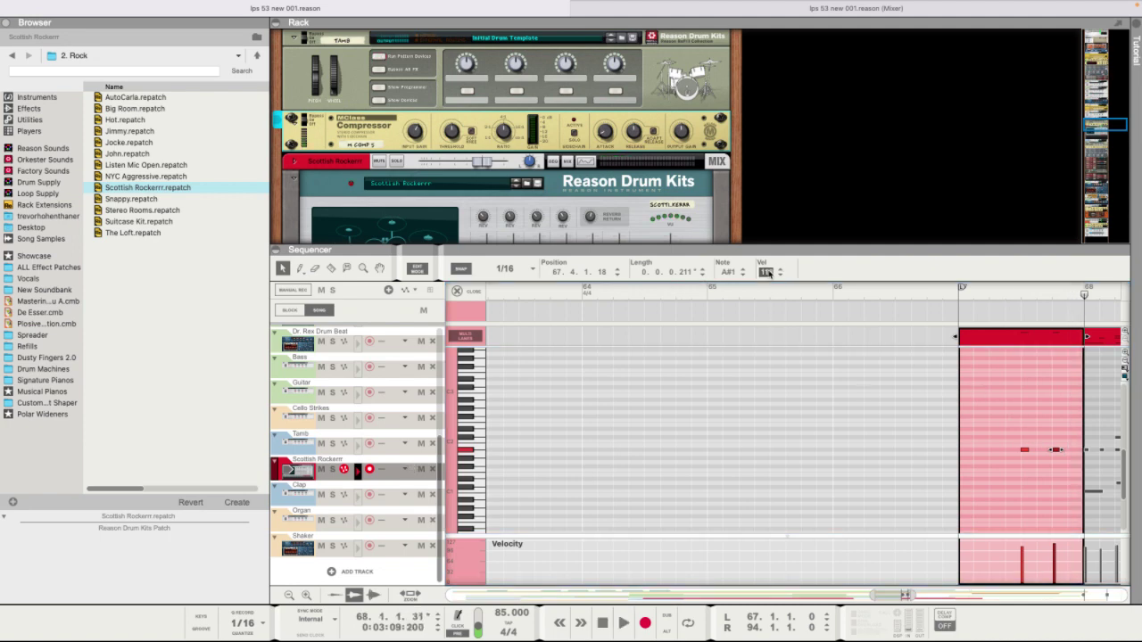
pyautogui.click(770, 313)
pyautogui.click(1013, 295)
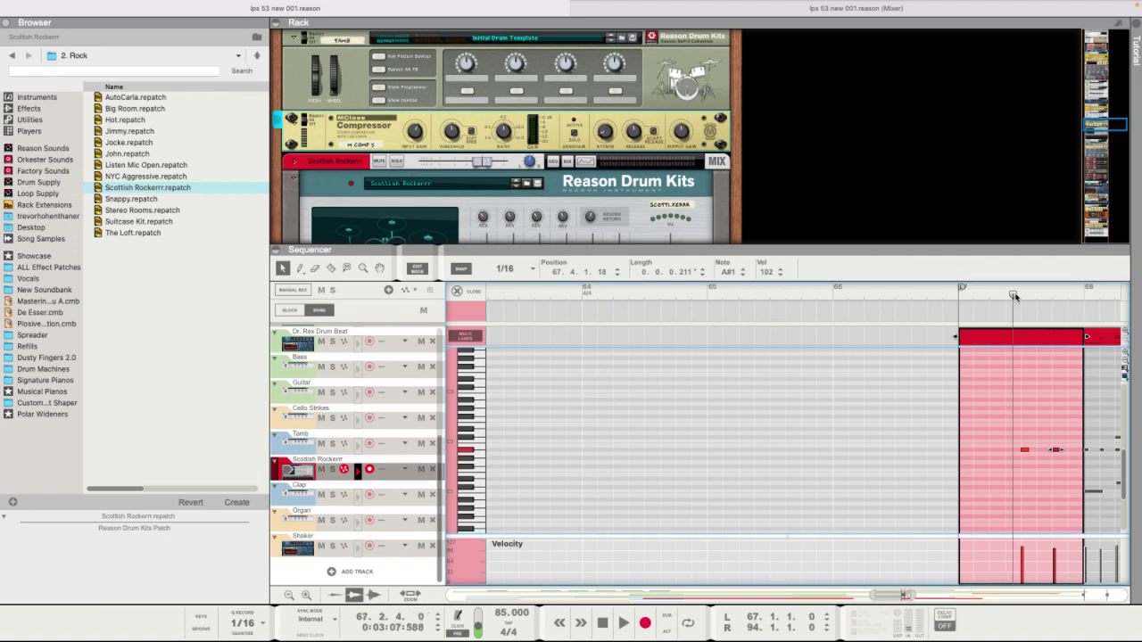
pyautogui.press('space')
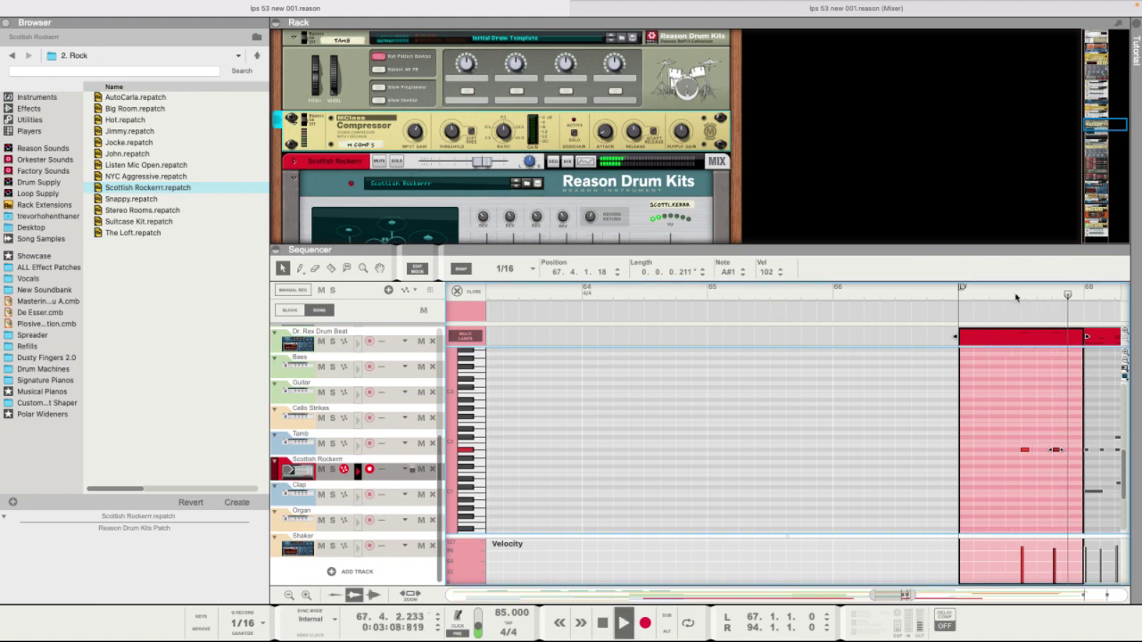
pyautogui.press('space')
pyautogui.press('super+e')
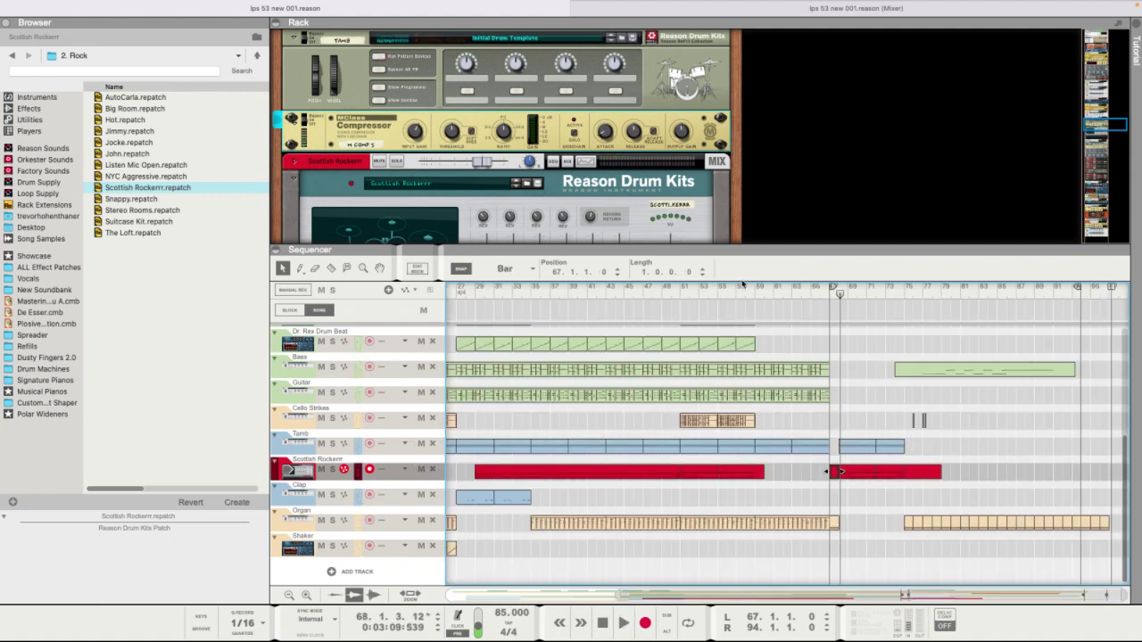
# Play the ending and examine the Piano and Bass tracks' devices in the rack and their clips in the sequencer.
pyautogui.press('space')
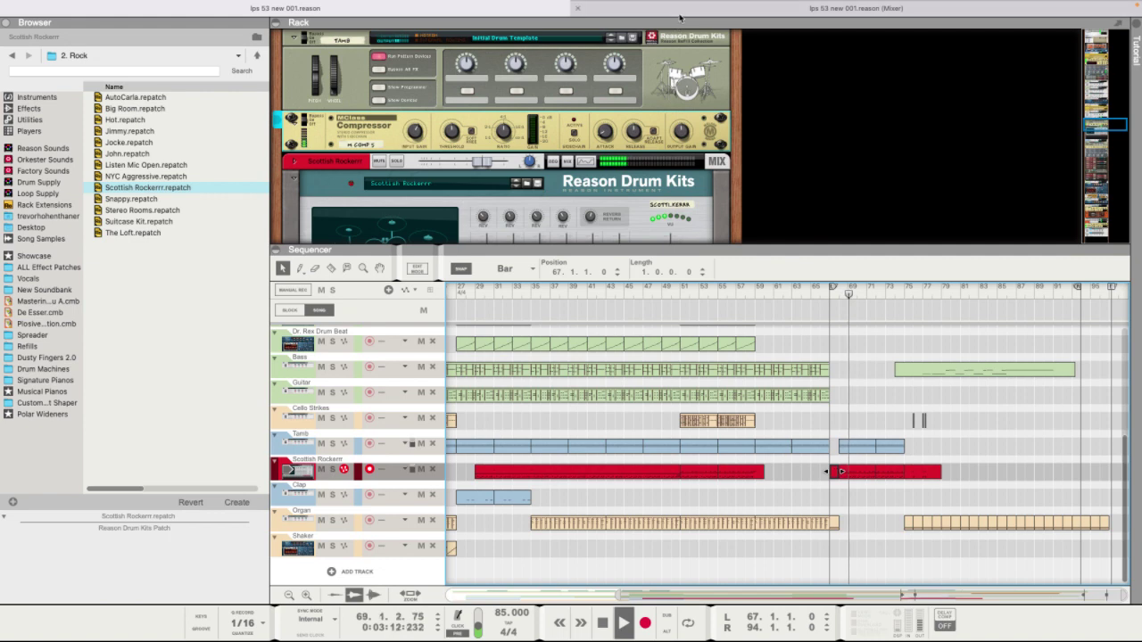
pyautogui.scroll(5, 637, 402)
pyautogui.hscroll(-5, 638, 402)
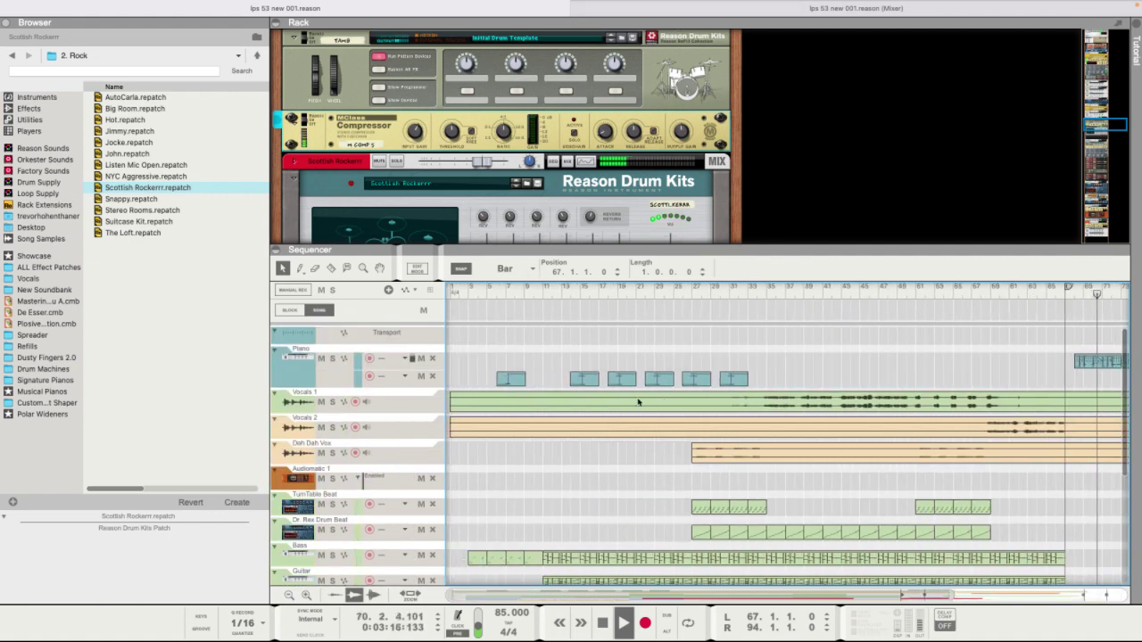
pyautogui.click(338, 374)
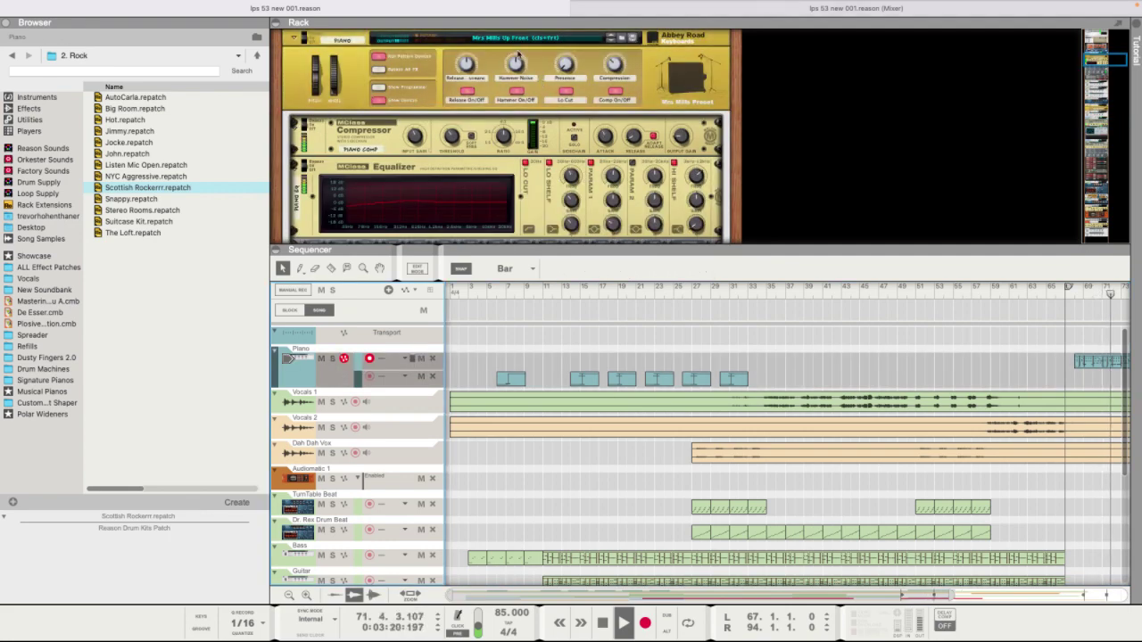
pyautogui.scroll(-3, 535, 68)
pyautogui.scroll(-3, 535, 68)
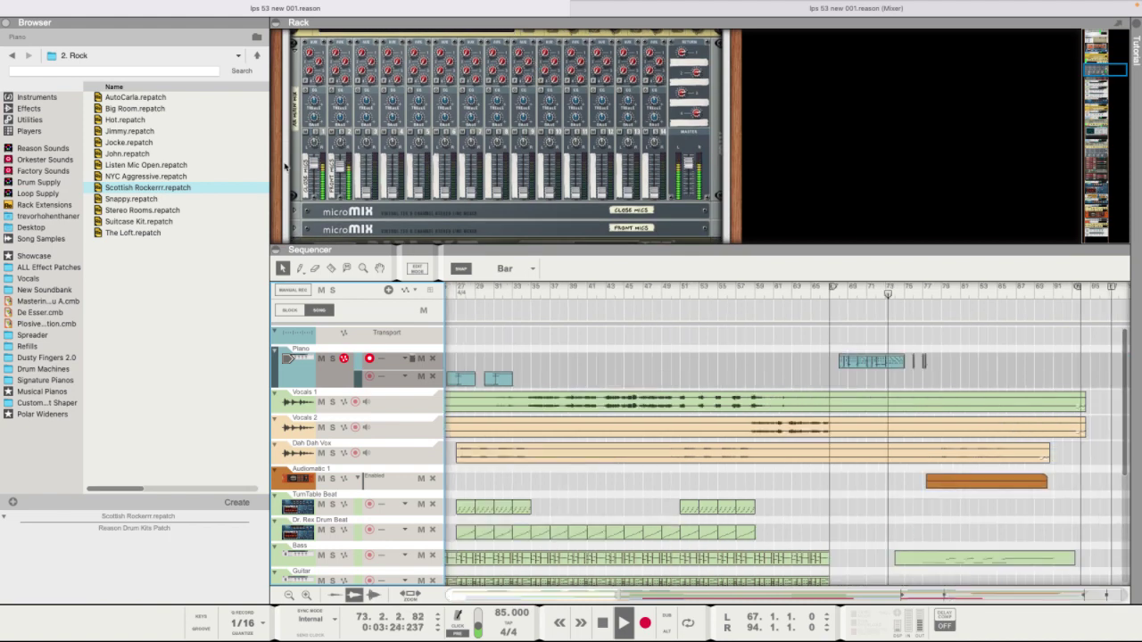
pyautogui.scroll(-2, 363, 183)
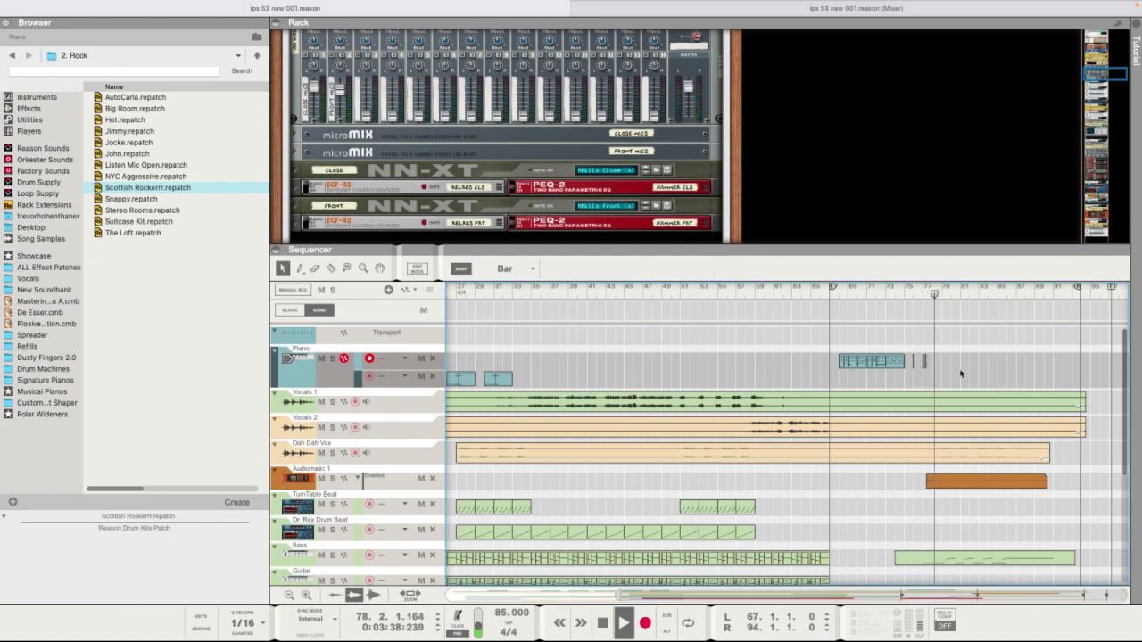
pyautogui.scroll(-5, 960, 373)
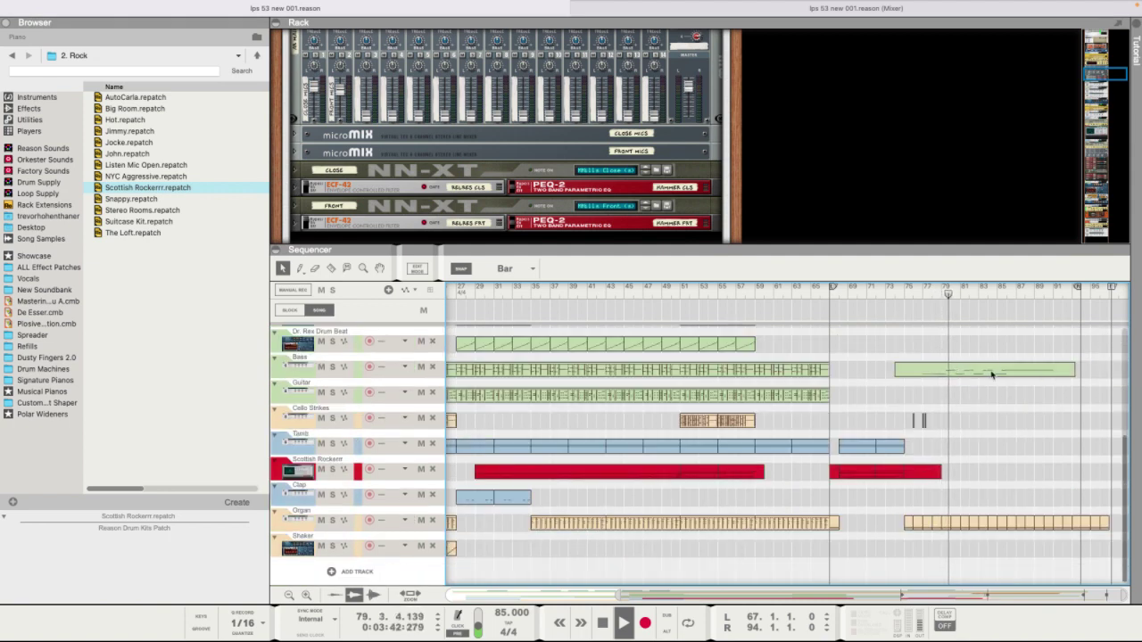
pyautogui.click(357, 375)
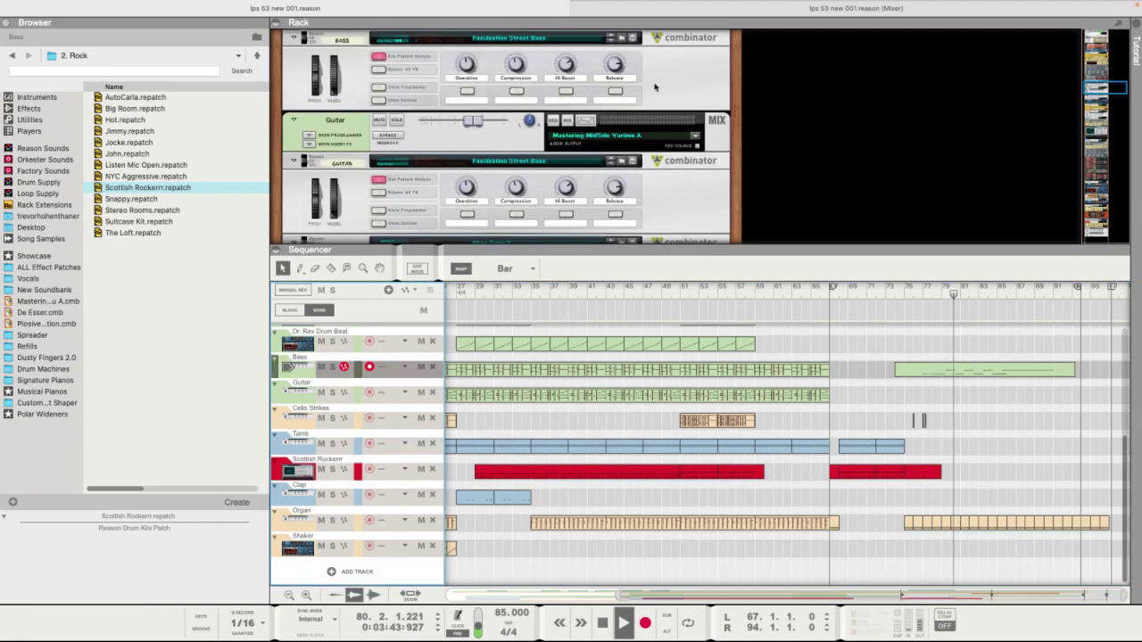
# Create a level automation lane for the Organ mixer channel.
pyautogui.click(746, 12)
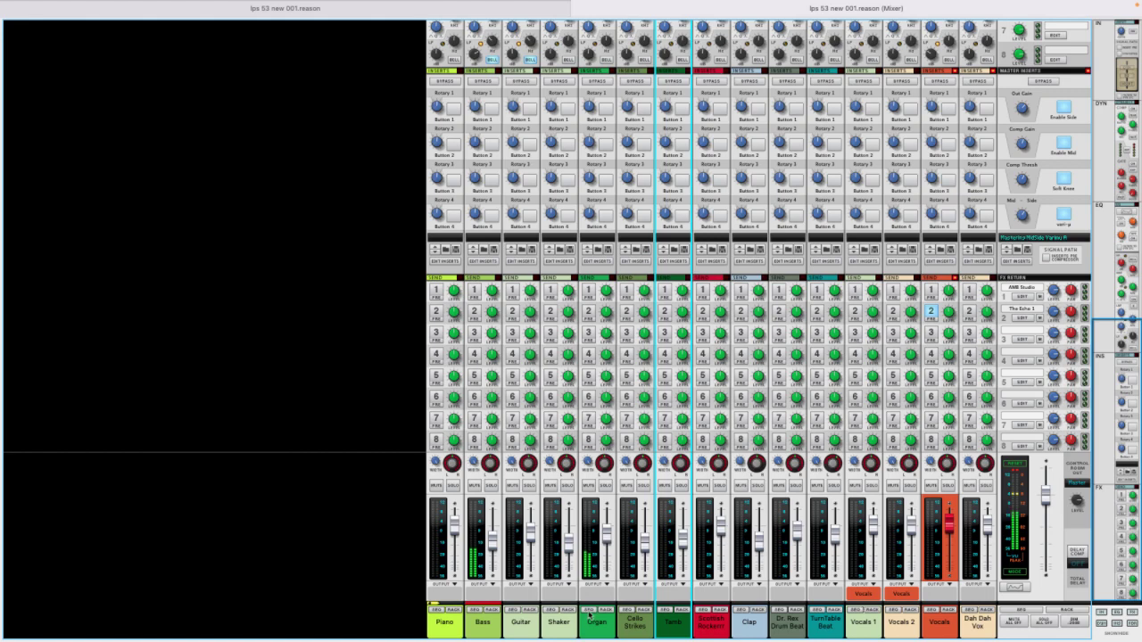
pyautogui.rightClick(607, 533)
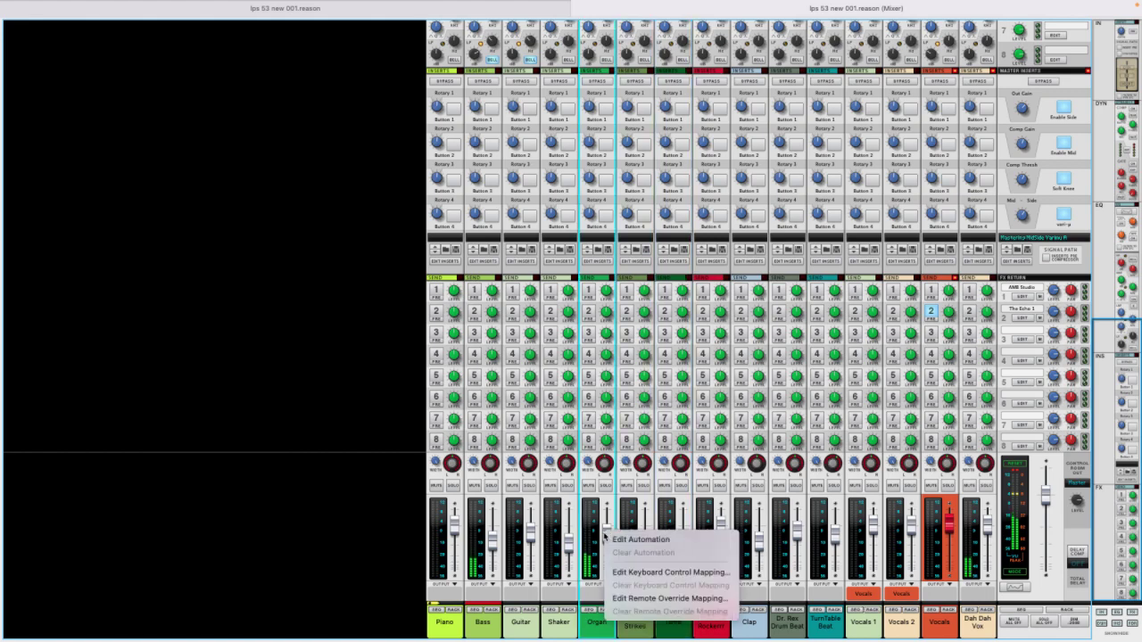
pyautogui.click(622, 540)
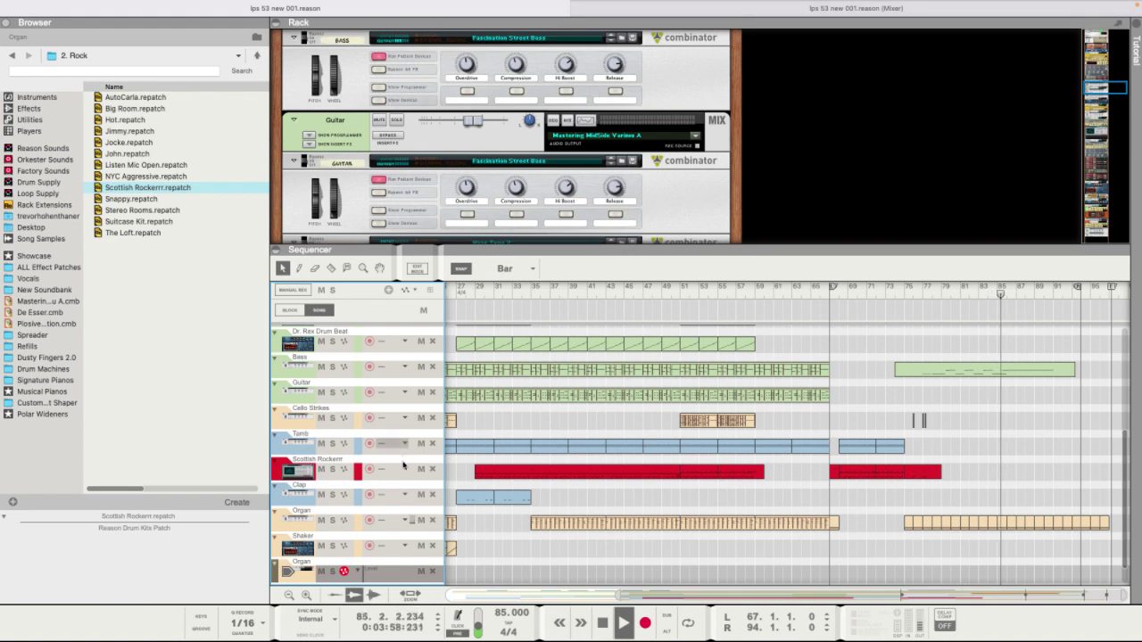
# Record level automation that fades the Organ channel down to -∞ dB from about bar 88.
pyautogui.scroll(-1, 402, 459)
pyautogui.scroll(8, 402, 465)
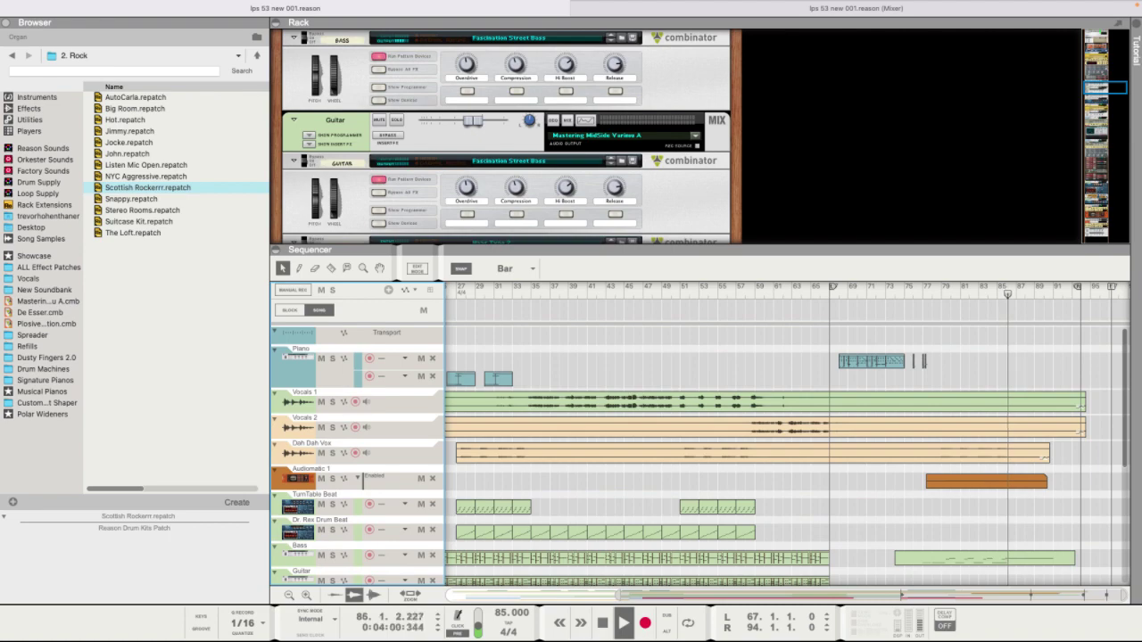
pyautogui.moveTo(745, 4)
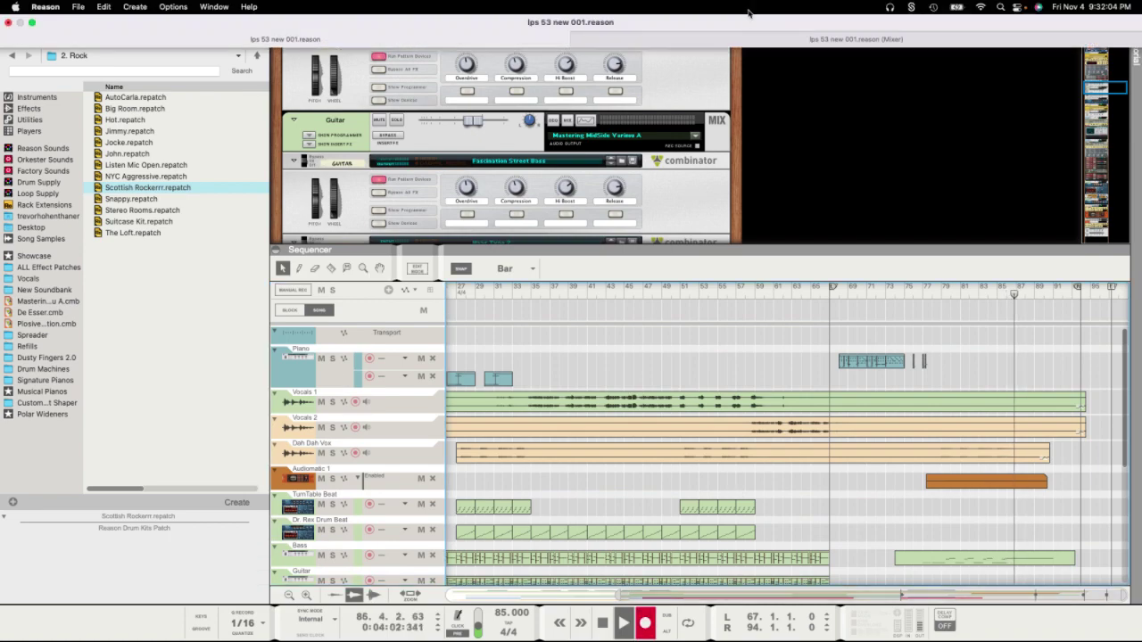
pyautogui.click(745, 42)
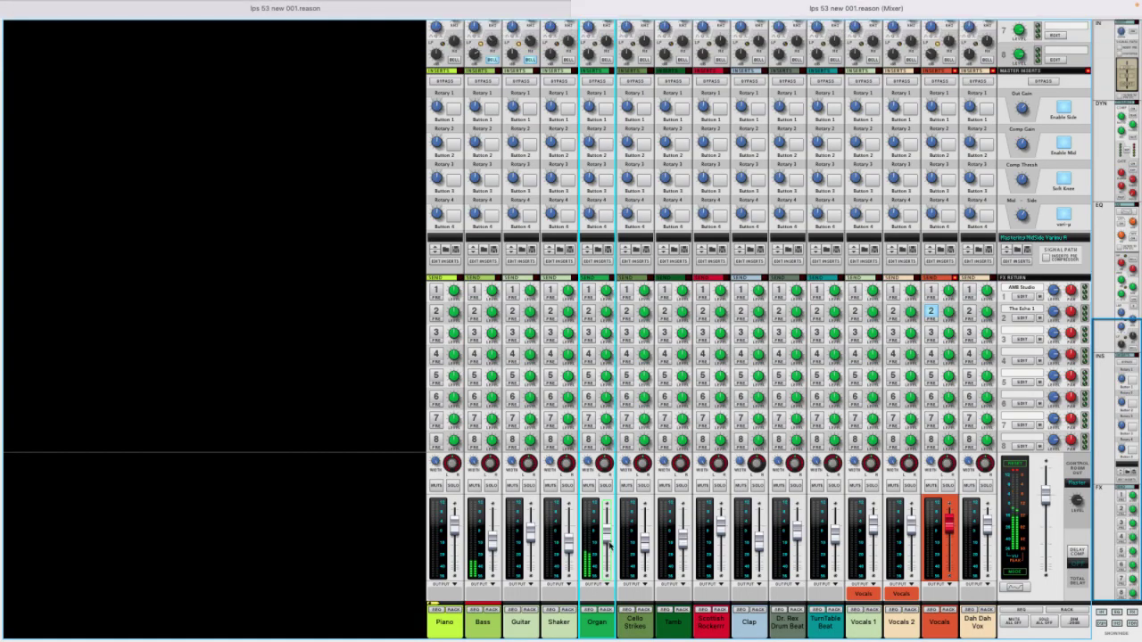
pyautogui.moveTo(606, 542); pyautogui.dragTo(607, 578)
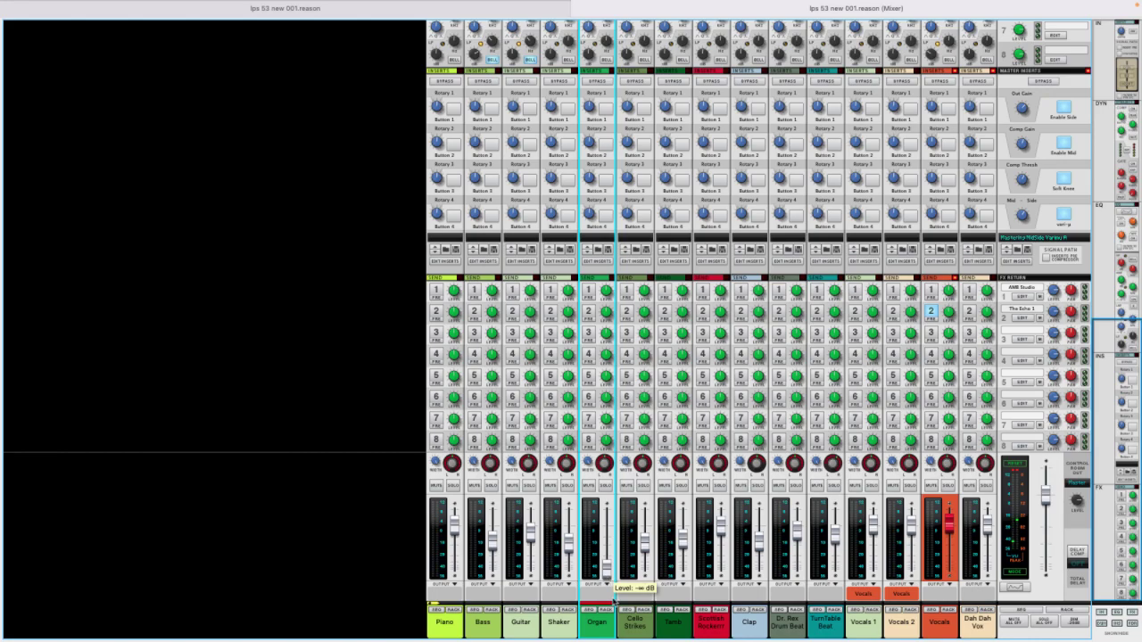
pyautogui.click(430, 12)
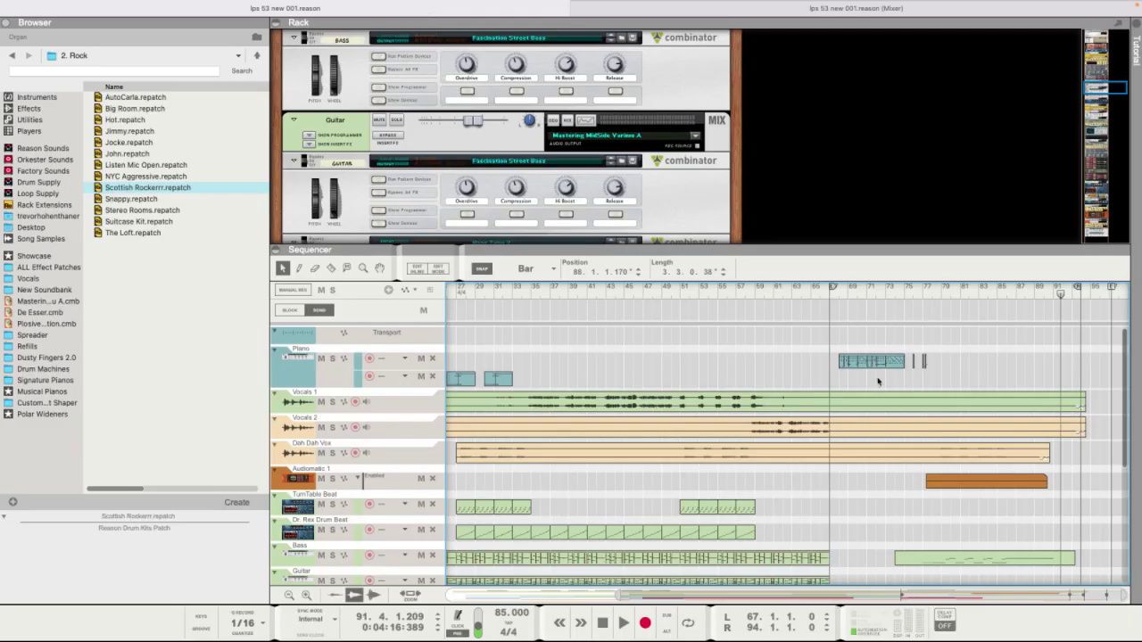
# Return to the start of the song and play it with the mixer in view.
pyautogui.doubleClick(602, 622)
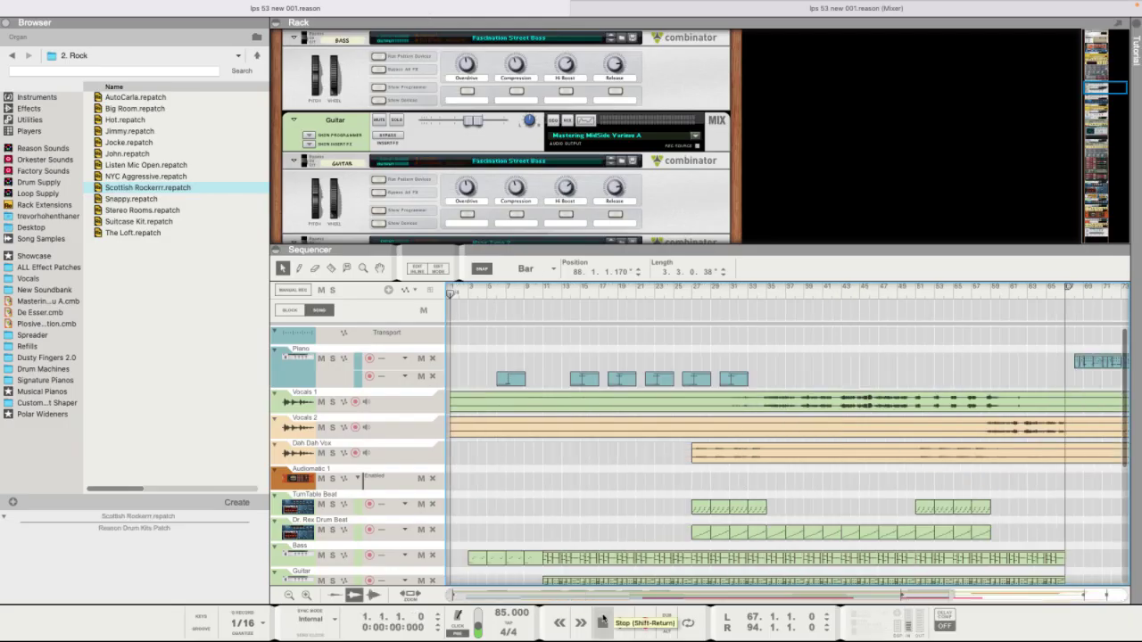
pyautogui.click(882, 8)
pyautogui.press('space')
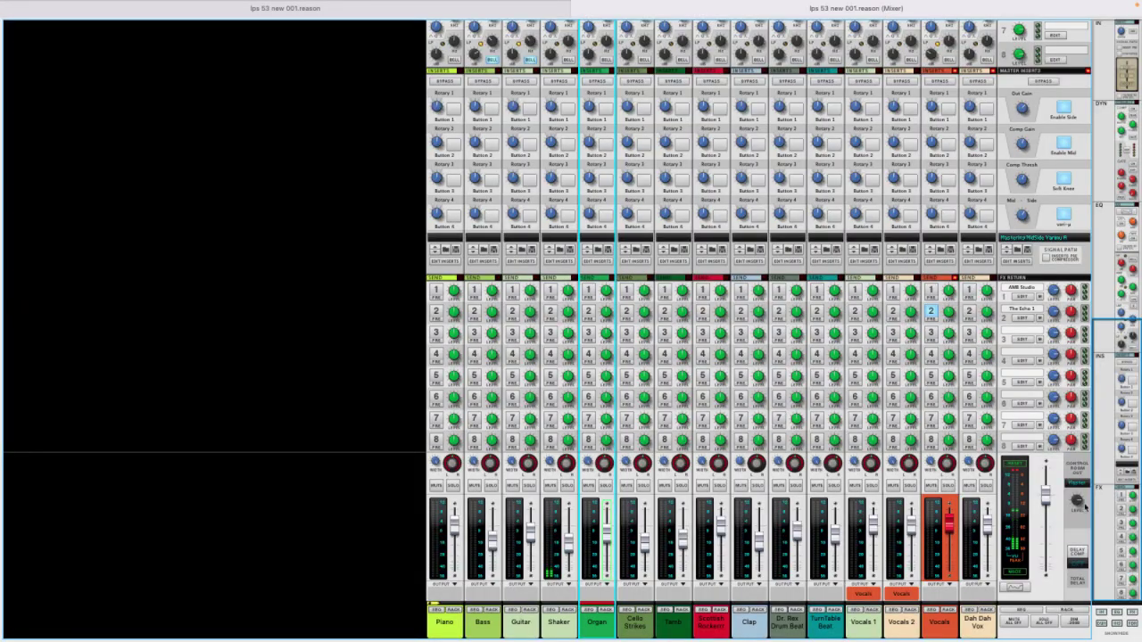
# Play the song while checking both the sequencer arrangement and the mixer channel levels.
pyautogui.click(553, 8)
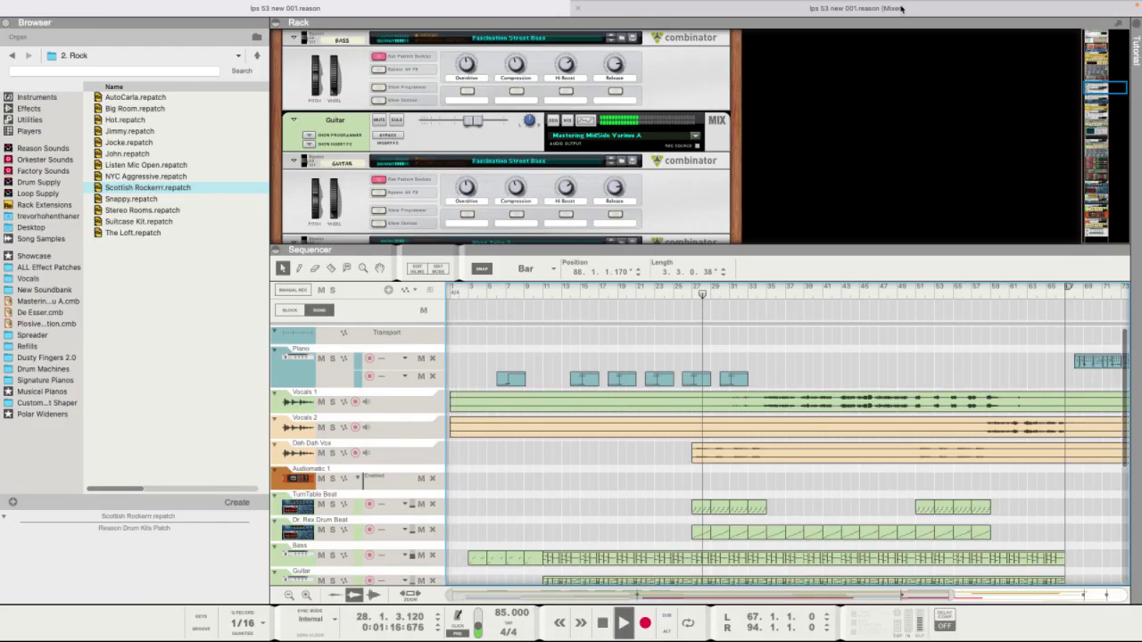
pyautogui.press('F5')
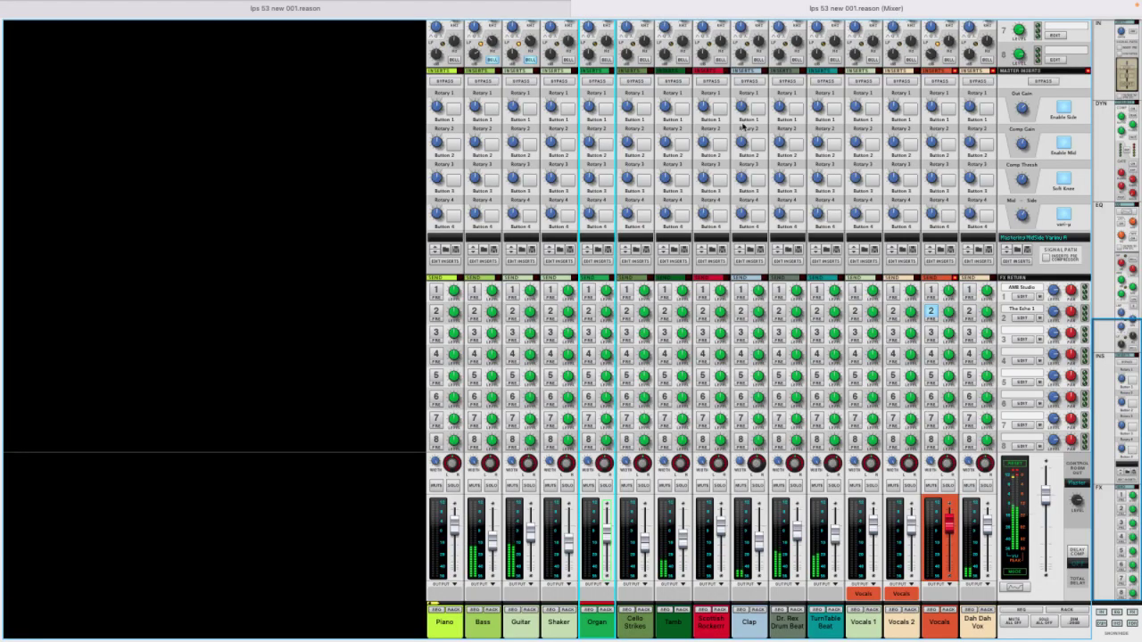
pyautogui.click(552, 15)
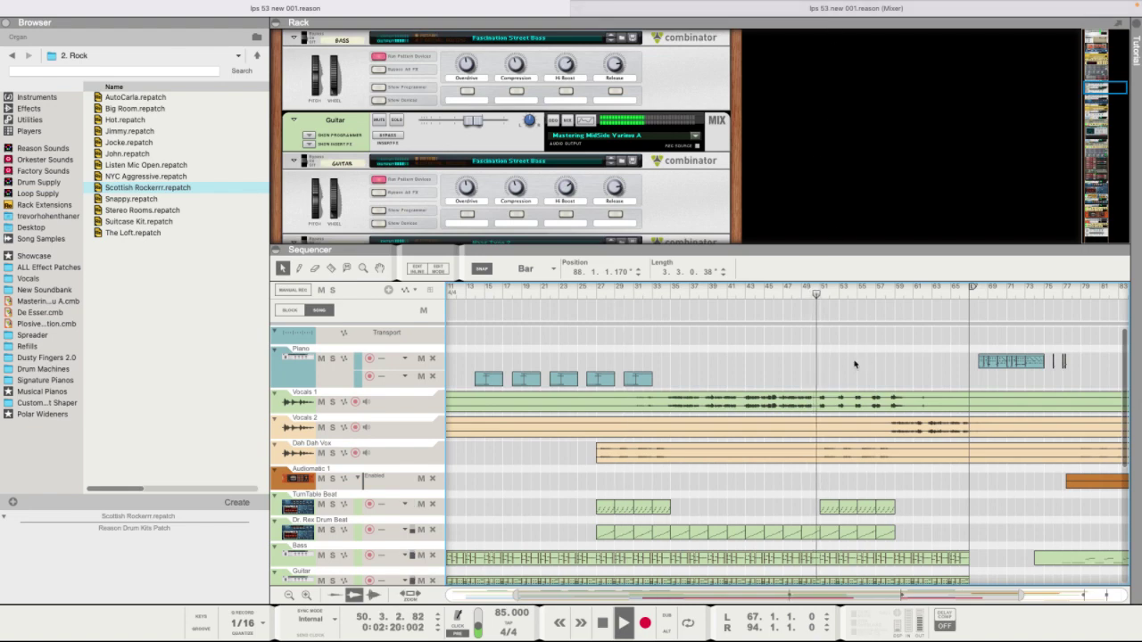
pyautogui.click(851, 11)
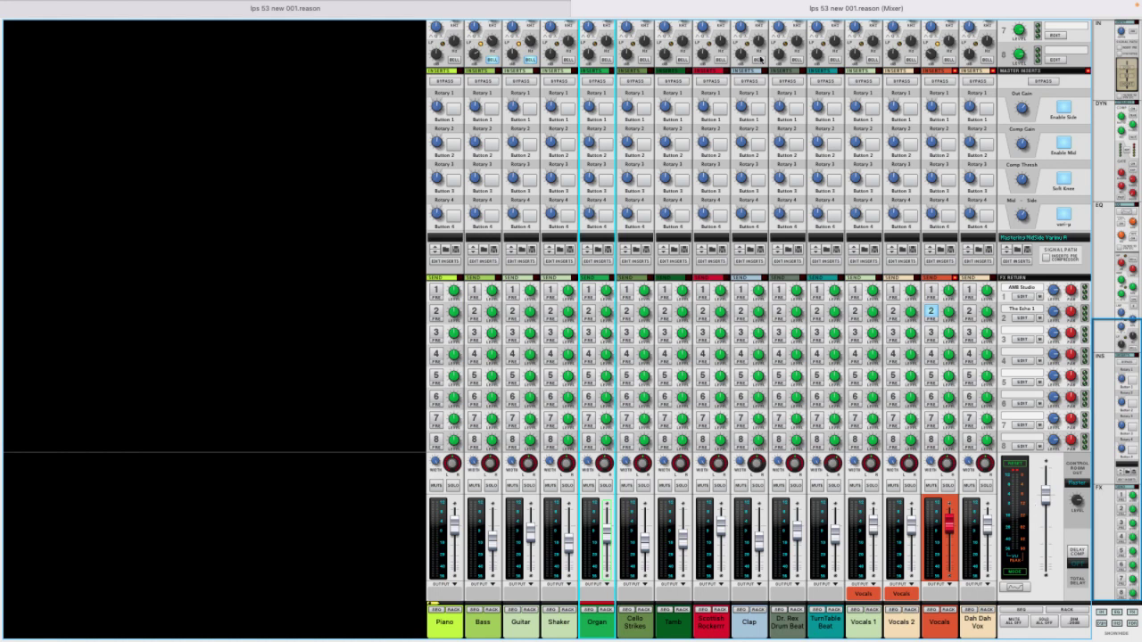
pyautogui.click(500, 14)
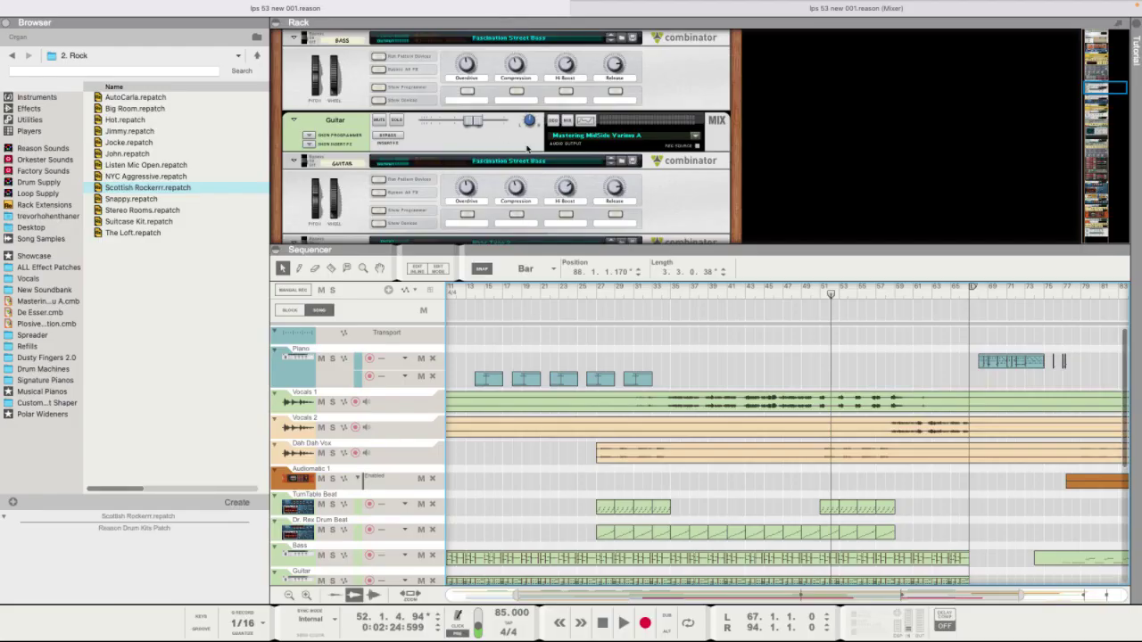
# Add an MClass Equalizer below the Master Section in the rack.
pyautogui.scroll(10, 526, 149)
pyautogui.scroll(-5, 527, 149)
pyautogui.scroll(10, 526, 149)
pyautogui.scroll(-4, 526, 149)
pyautogui.click(290, 176)
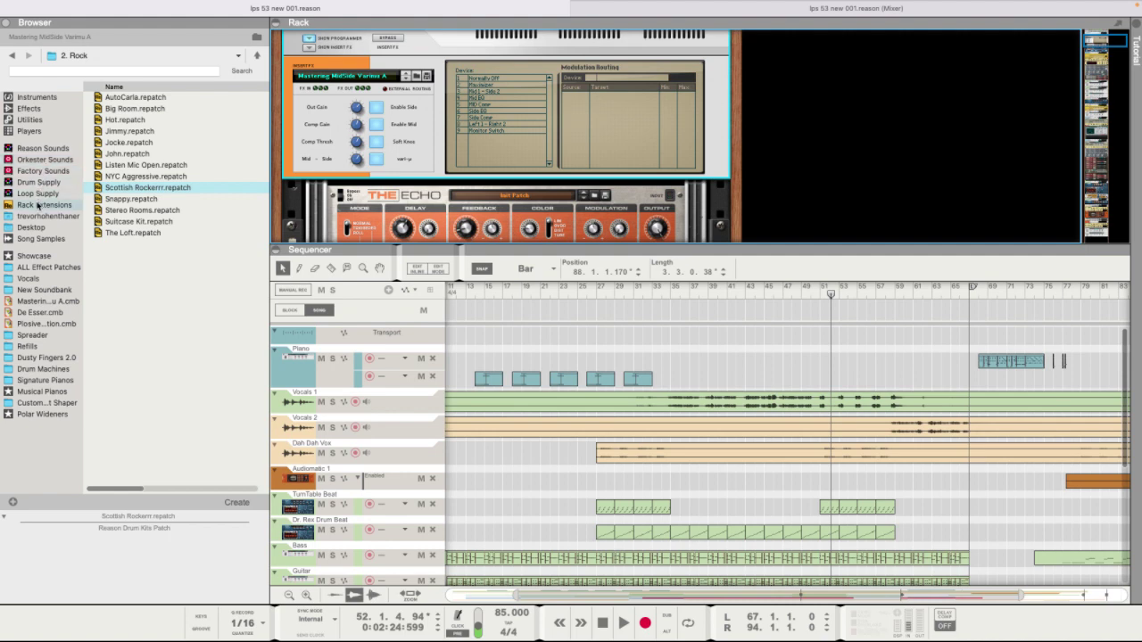
pyautogui.scroll(3, 361, 66)
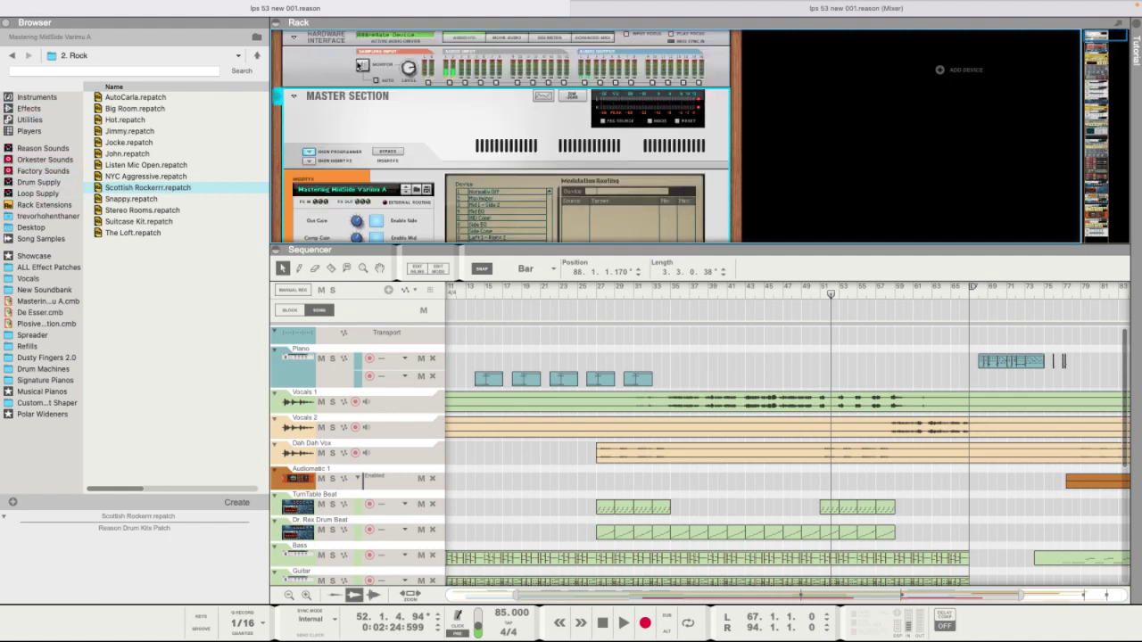
pyautogui.rightClick(303, 71)
pyautogui.moveTo(360, 222)
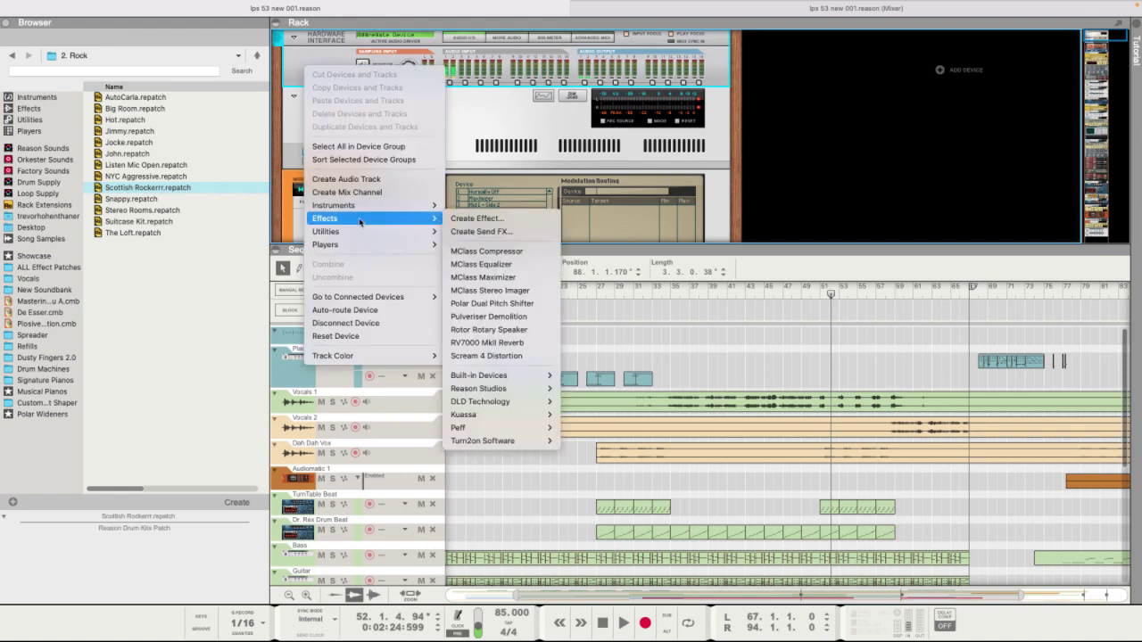
pyautogui.click(503, 266)
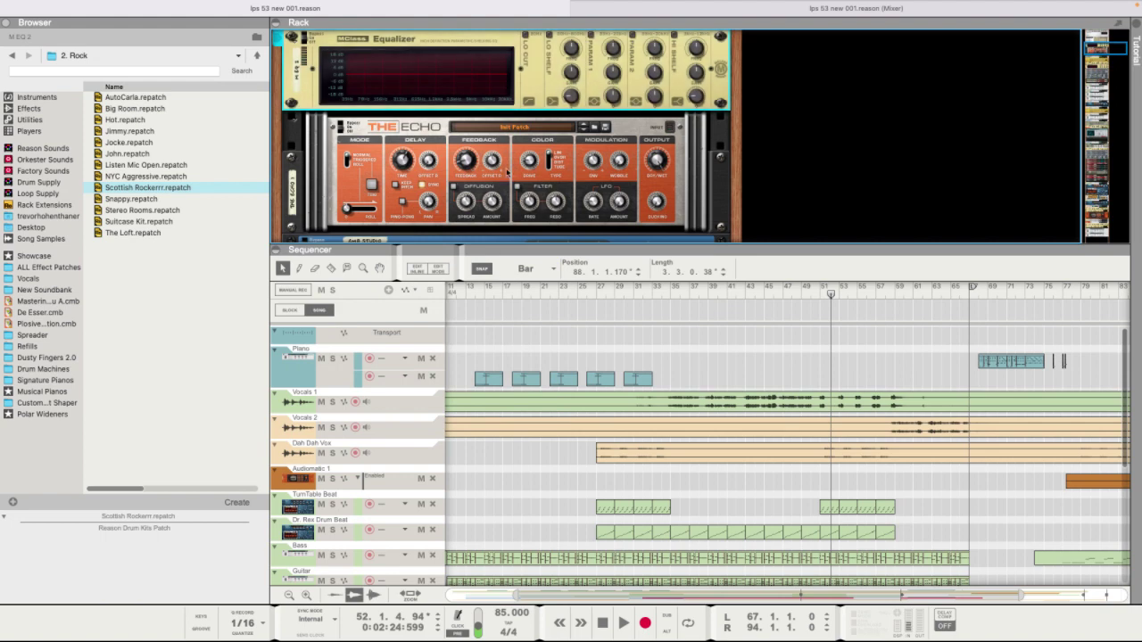
# Enable Parametric 1 on the MClass Equalizer, set its gain to 5.1 dB and adjust its Q.
pyautogui.scroll(1, 592, 59)
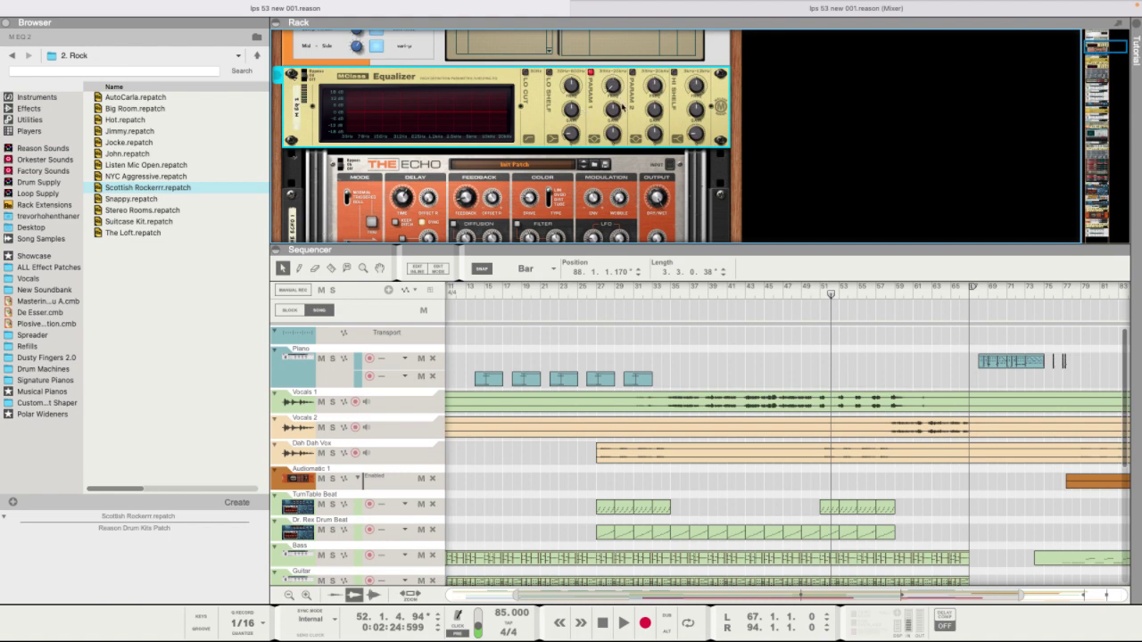
pyautogui.moveTo(613, 109); pyautogui.dragTo(614, 108)
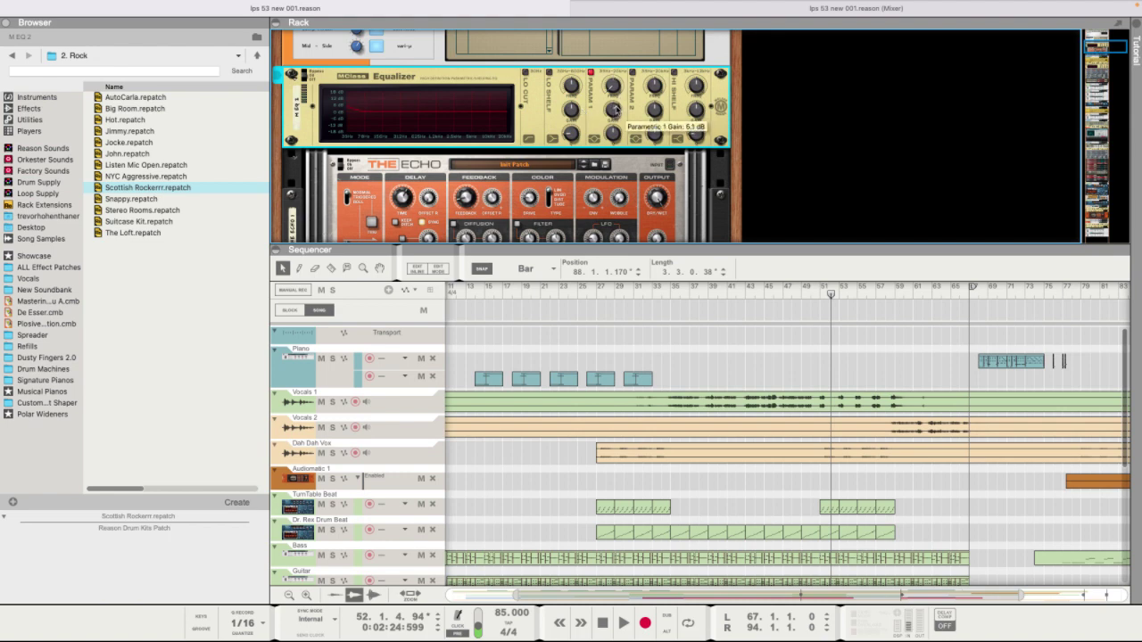
pyautogui.moveTo(613, 136); pyautogui.dragTo(612, 135)
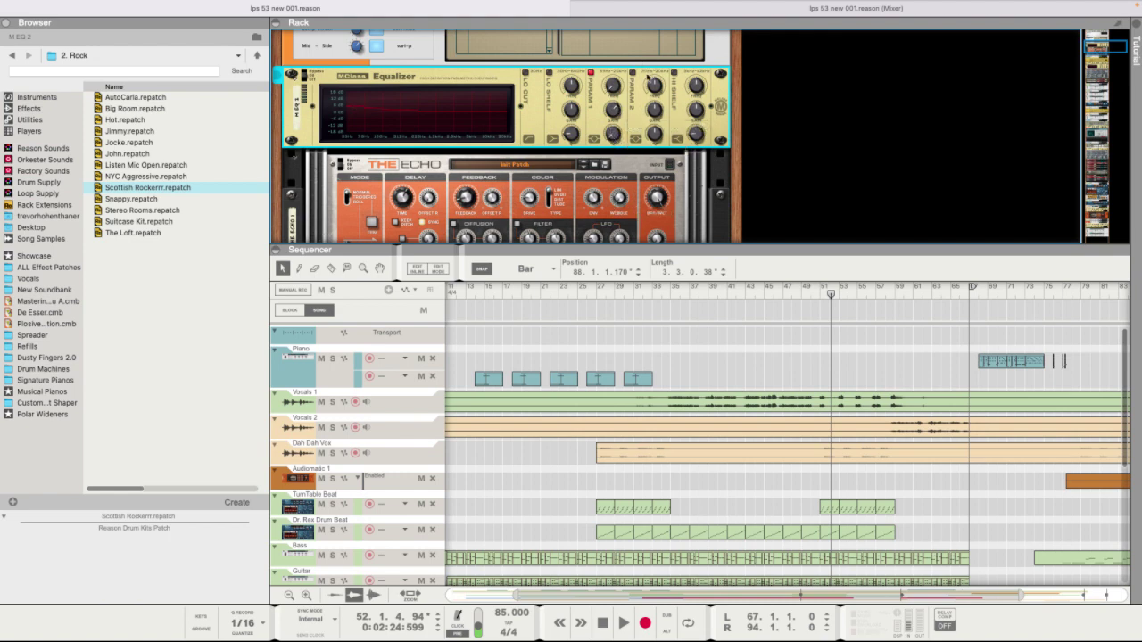
# Enable Parametric 2 on the MClass Equalizer, shift its frequency towards the highs, boost its gain and broaden its Q.
pyautogui.click(632, 72)
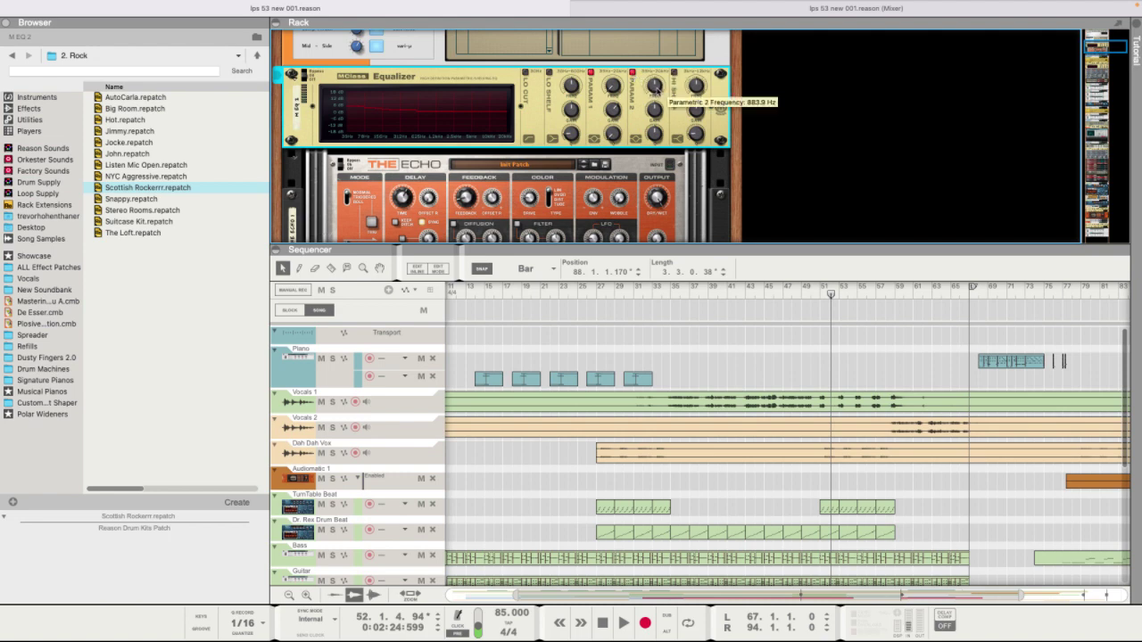
pyautogui.moveTo(658, 111); pyautogui.dragTo(657, 109)
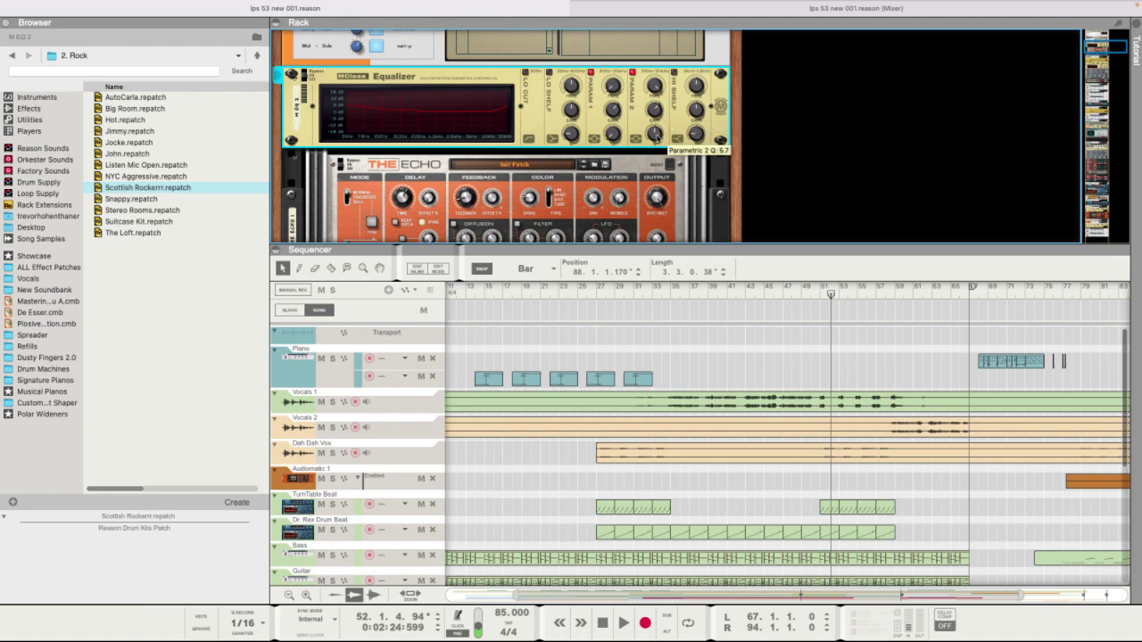
pyautogui.moveTo(657, 133); pyautogui.dragTo(657, 134)
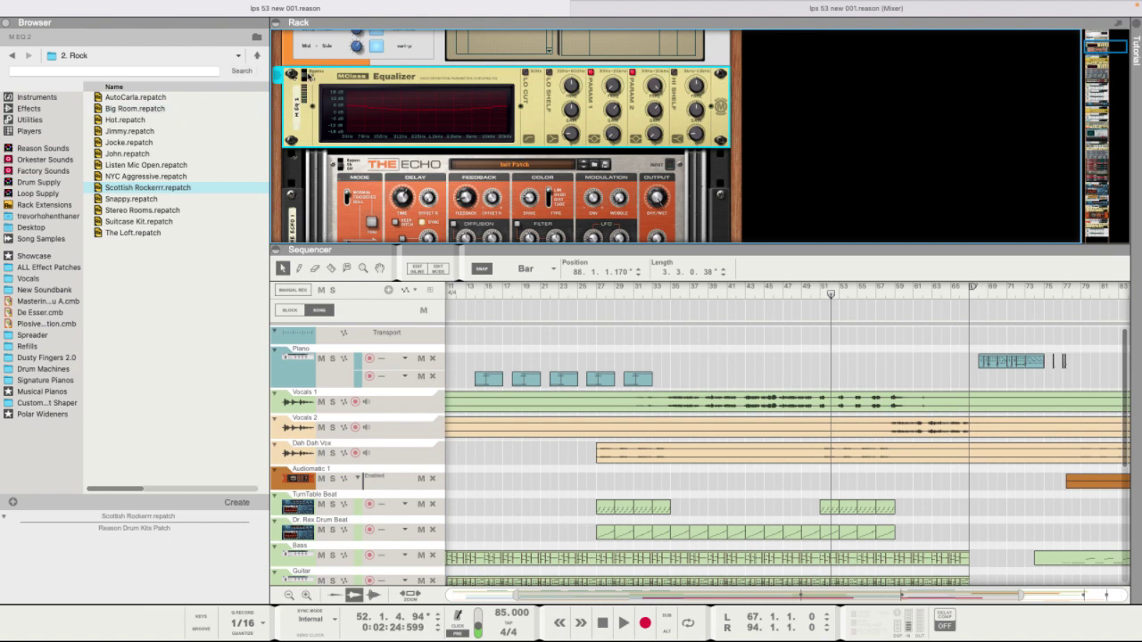
# Play the song from about bar 51 and compare the sound with the MClass Equalizer bypassed and on.
pyautogui.click(810, 292)
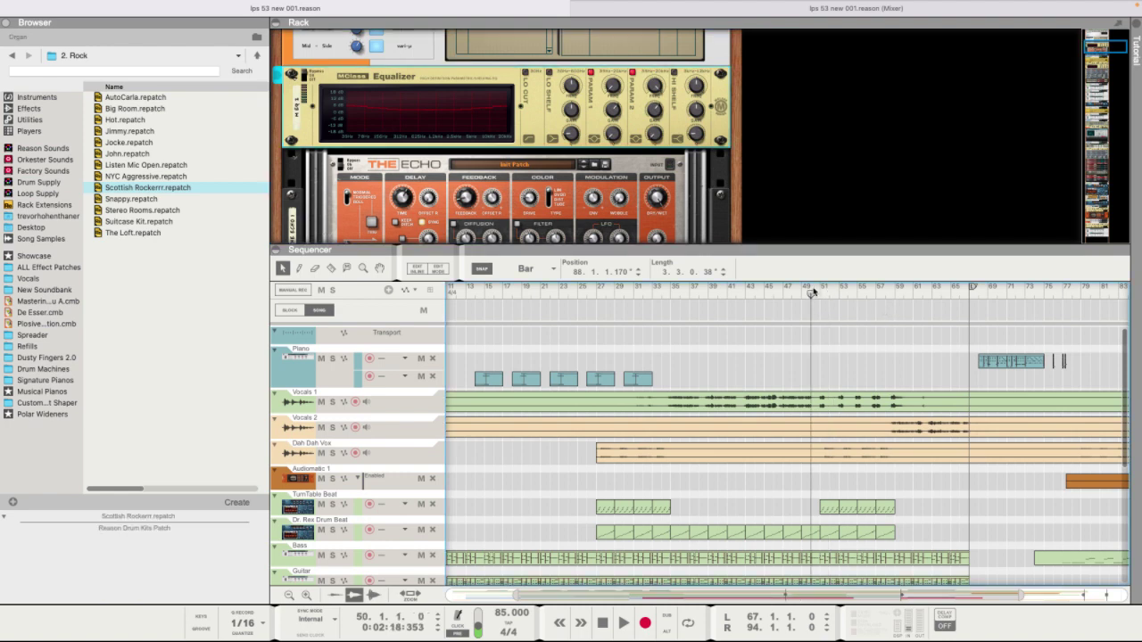
pyautogui.click(819, 293)
pyautogui.press('space')
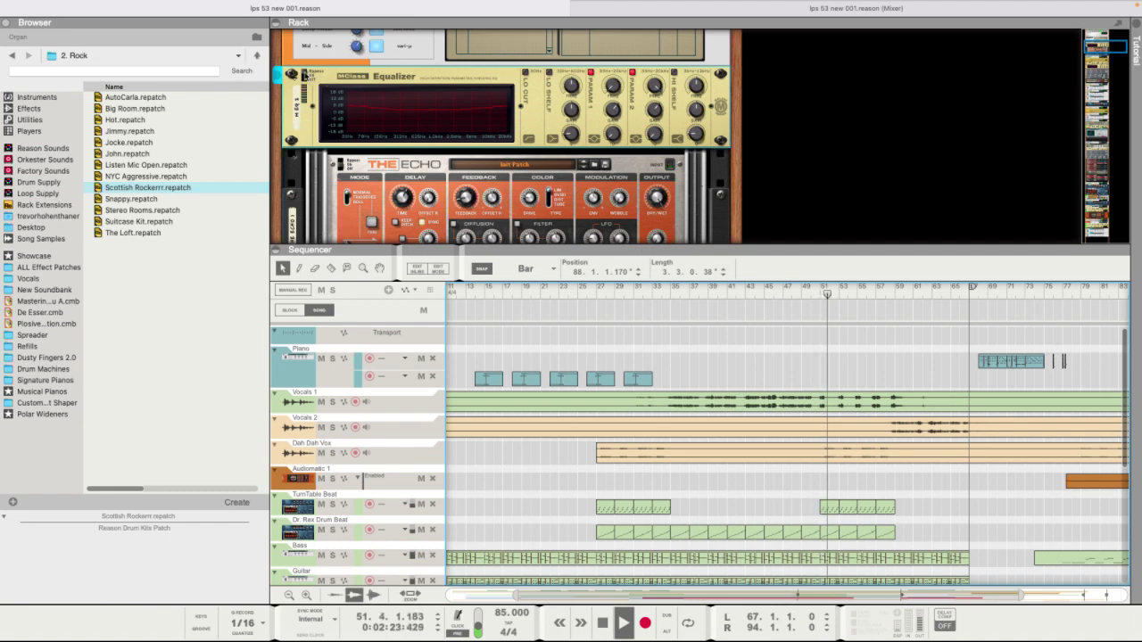
pyautogui.click(304, 76)
pyautogui.click(304, 76)
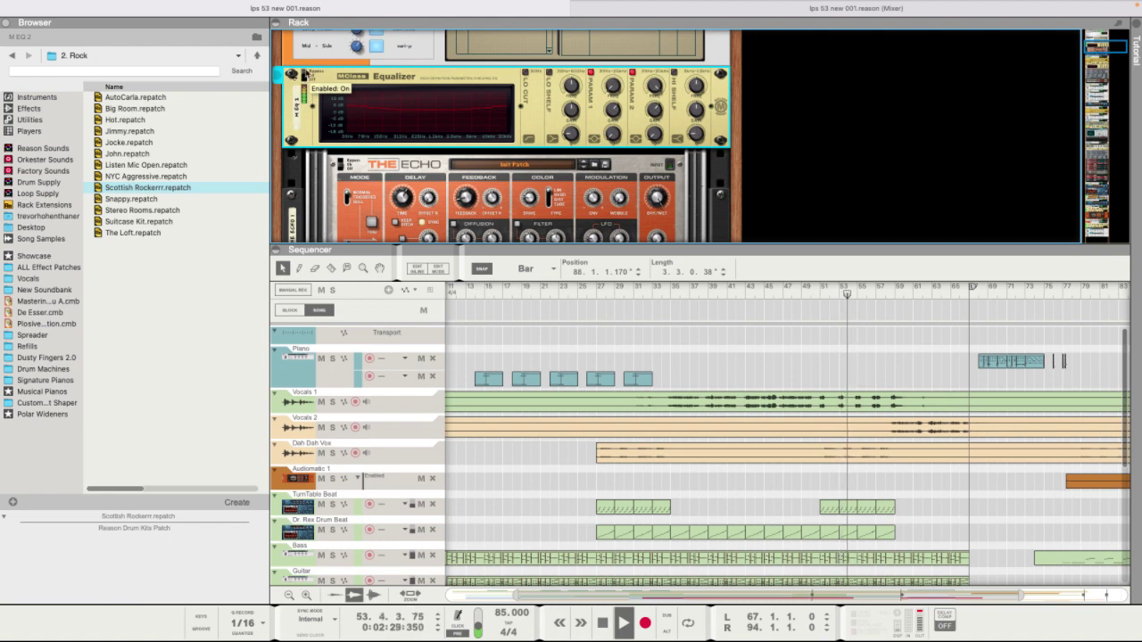
pyautogui.click(304, 75)
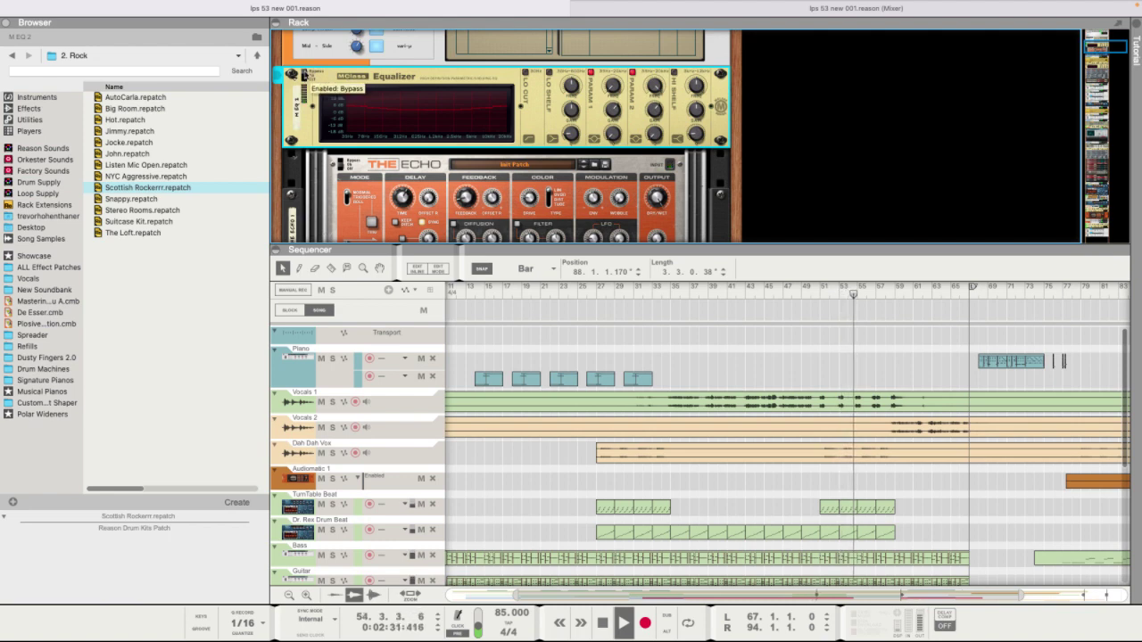
pyautogui.click(304, 76)
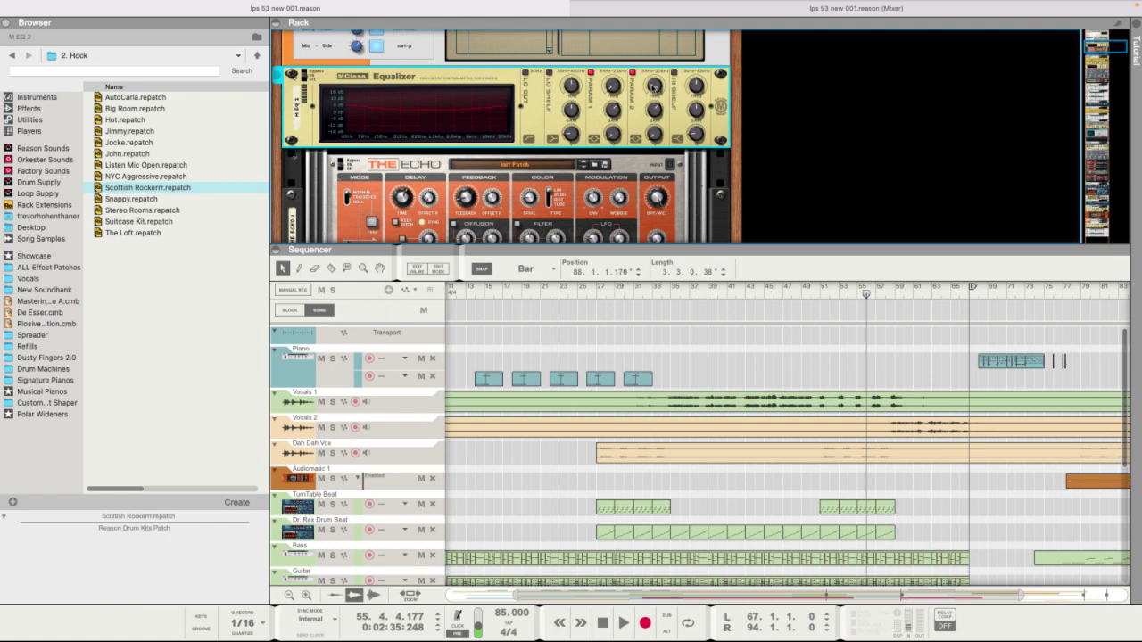
# Lower the MClass Equalizer's Parametric 2 gain to 2.9 dB and reduce the Parametric 1 gain as well.
pyautogui.scroll(-3, 656, 109)
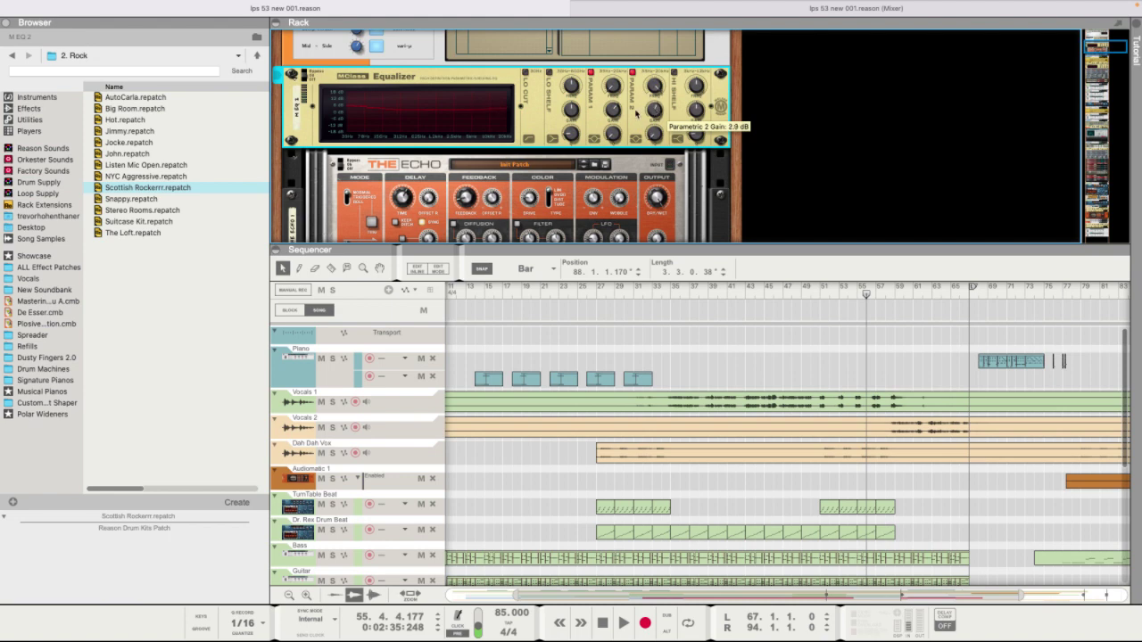
pyautogui.scroll(1, 654, 109)
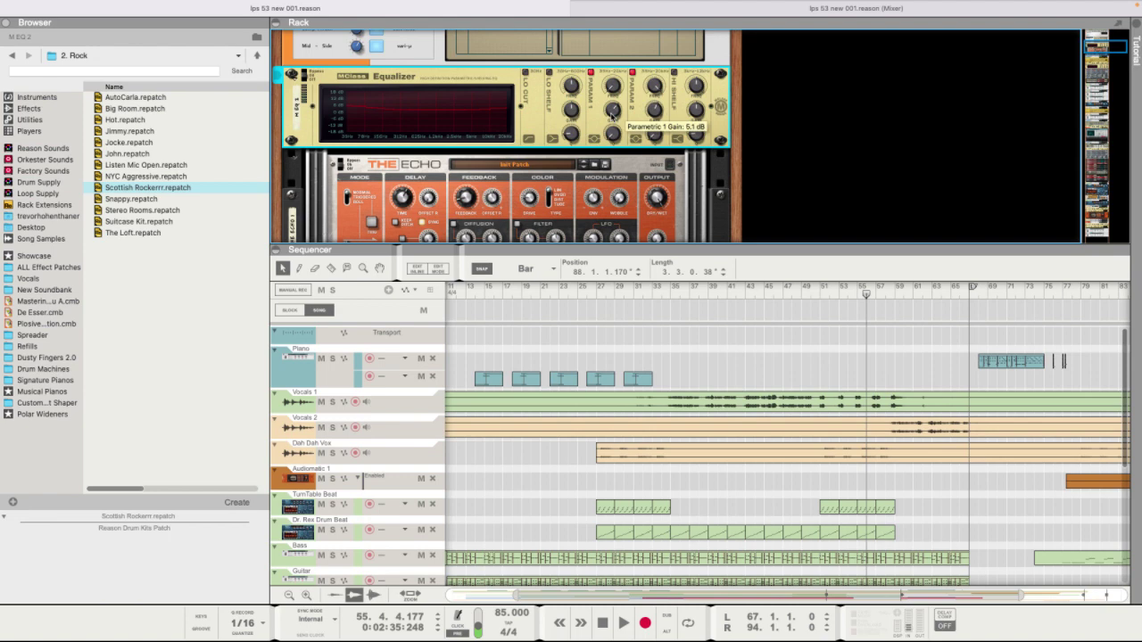
pyautogui.scroll(-4, 612, 116)
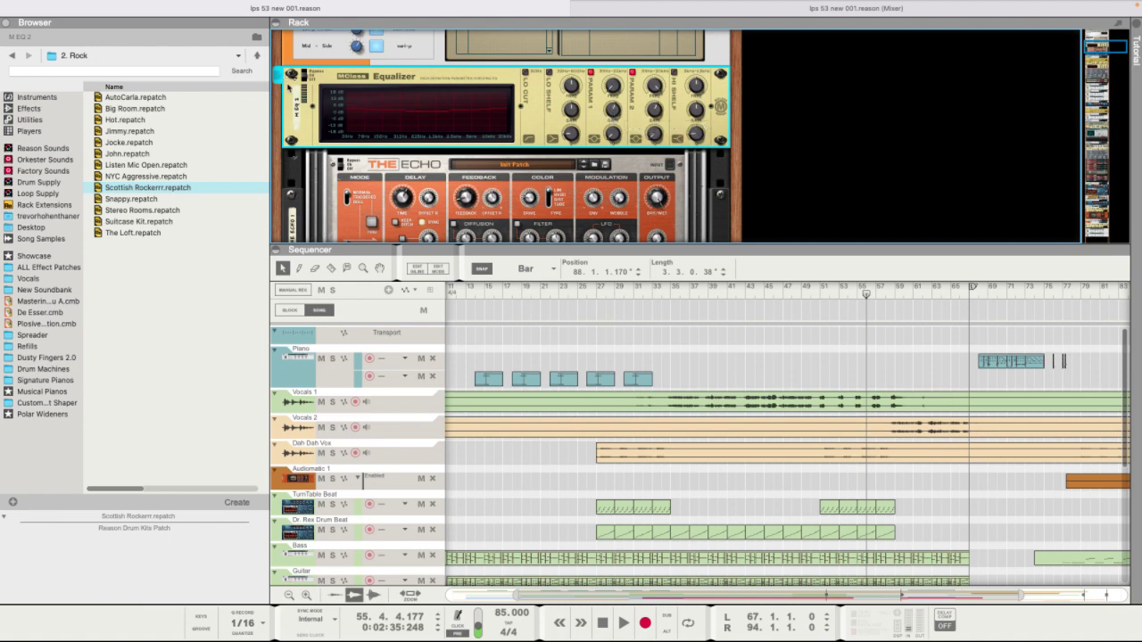
# Replay from about bar 51 and compare the softened equalizer settings in bypassed and on modes.
pyautogui.press('space')
pyautogui.click(822, 293)
pyautogui.click(304, 70)
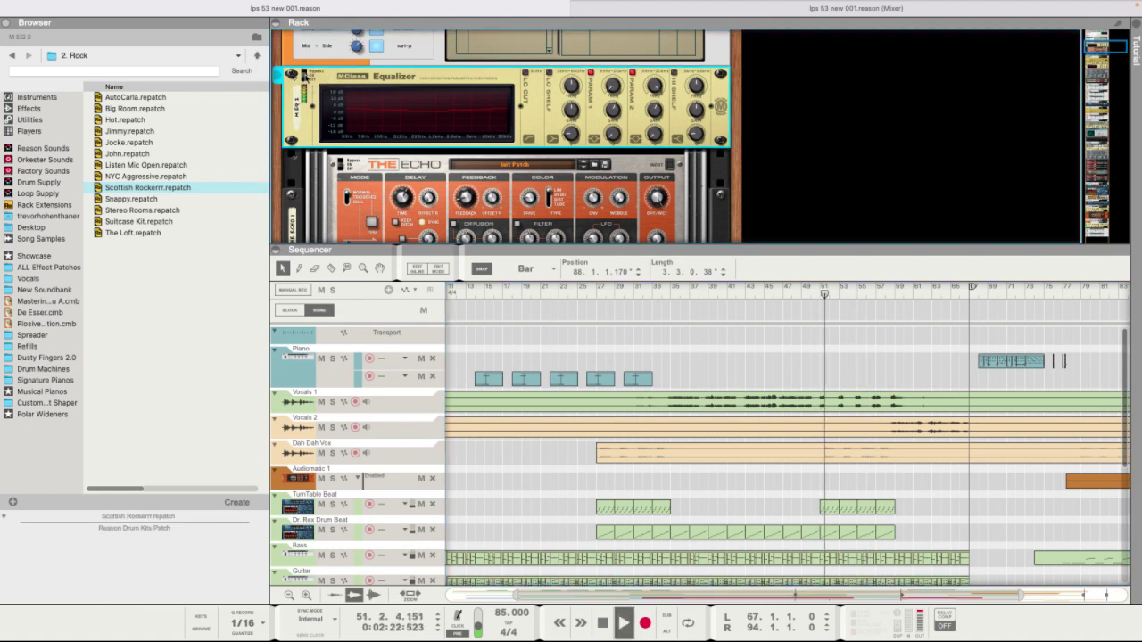
pyautogui.click(304, 76)
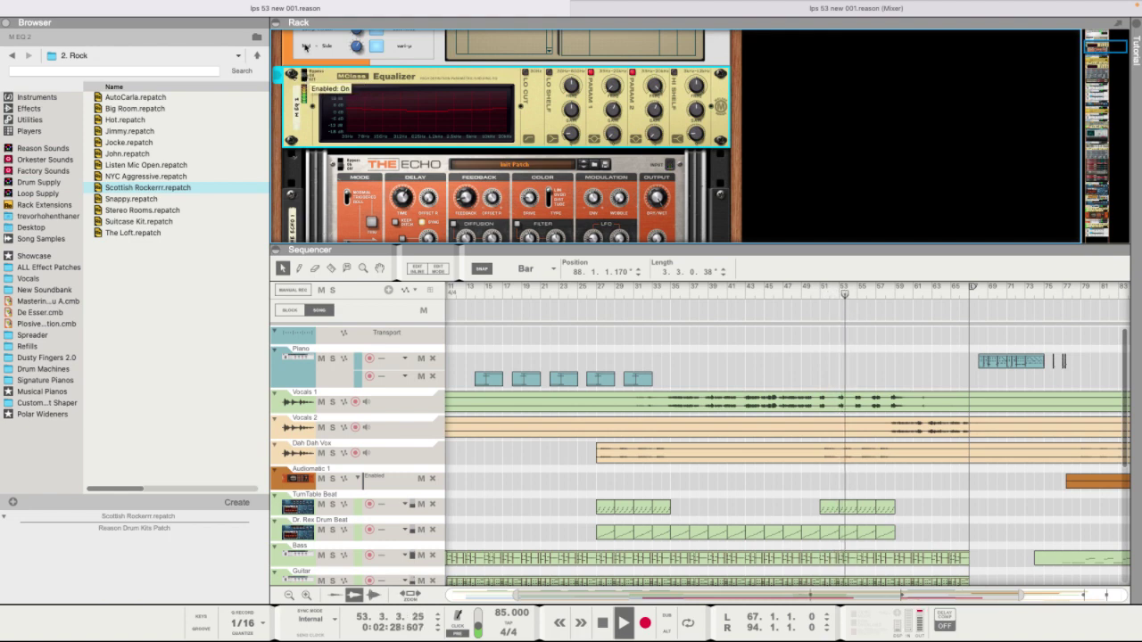
pyautogui.click(304, 75)
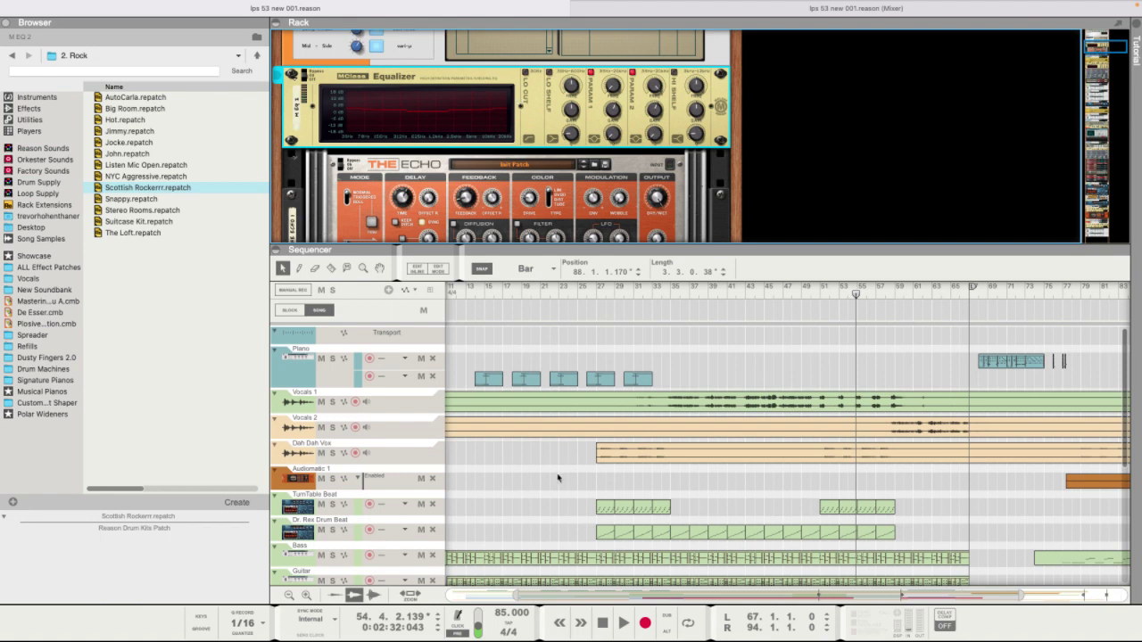
# Return to the start and play the whole song with the lower sequencer tracks in view.
pyautogui.click(602, 625)
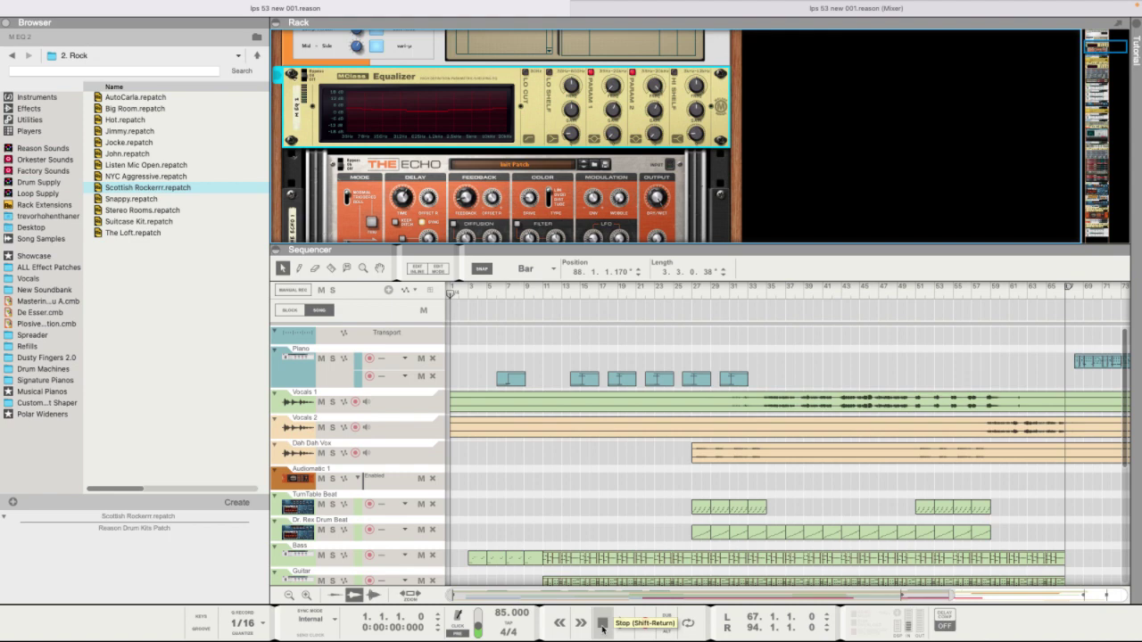
pyautogui.press('space')
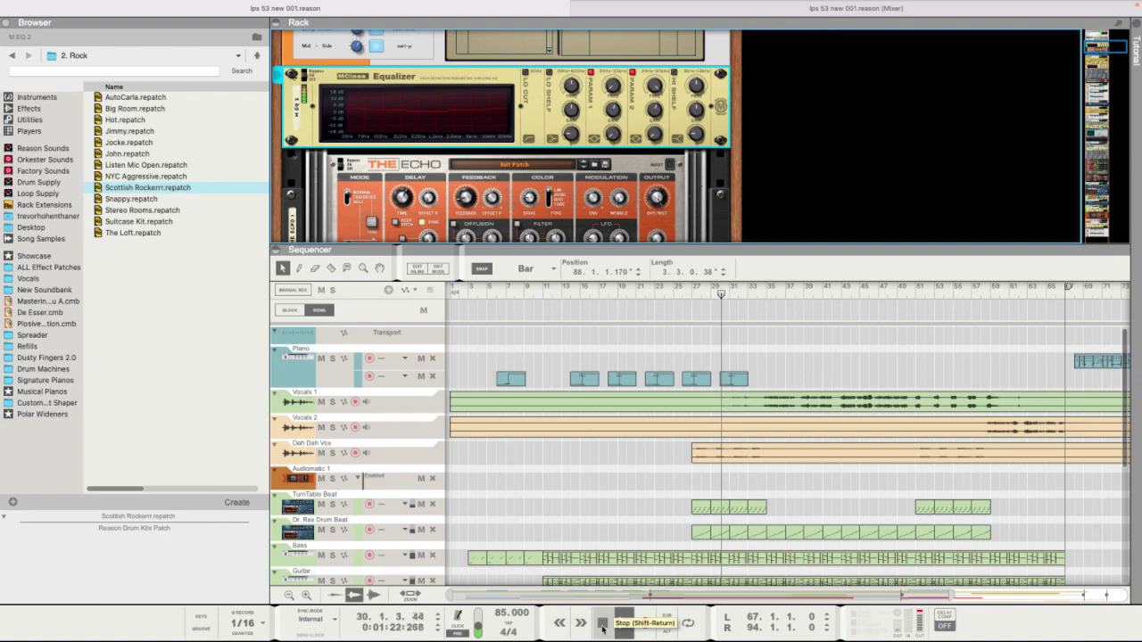
pyautogui.scroll(-5, 725, 475)
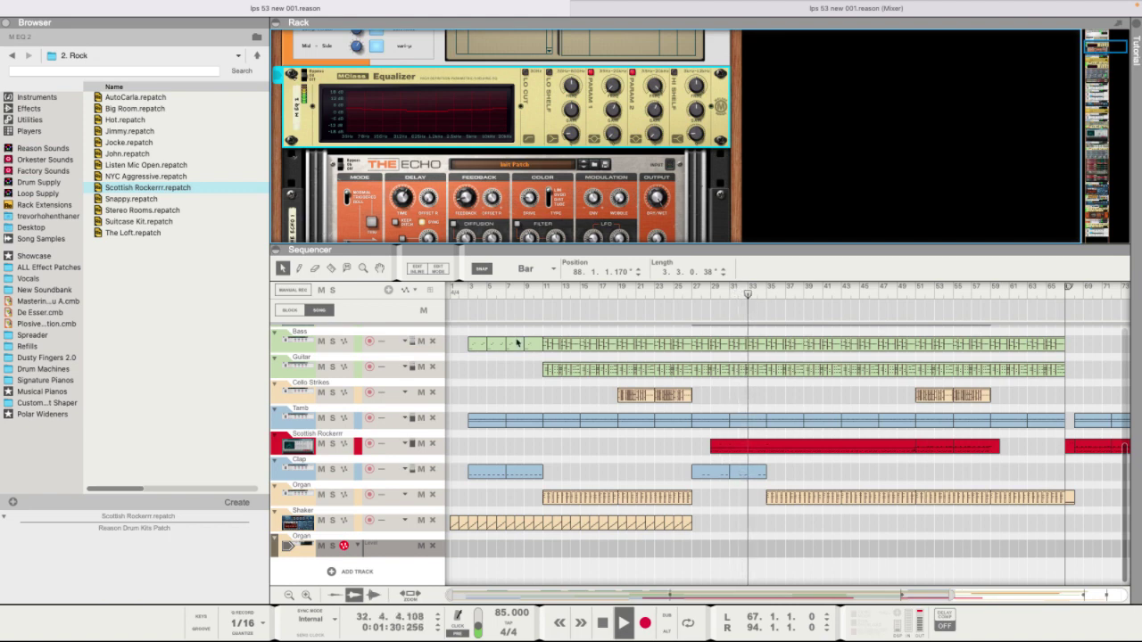
# Stop playback and extend the Organ level automation clip to the end of the Organ track's last clip.
pyautogui.click(331, 268)
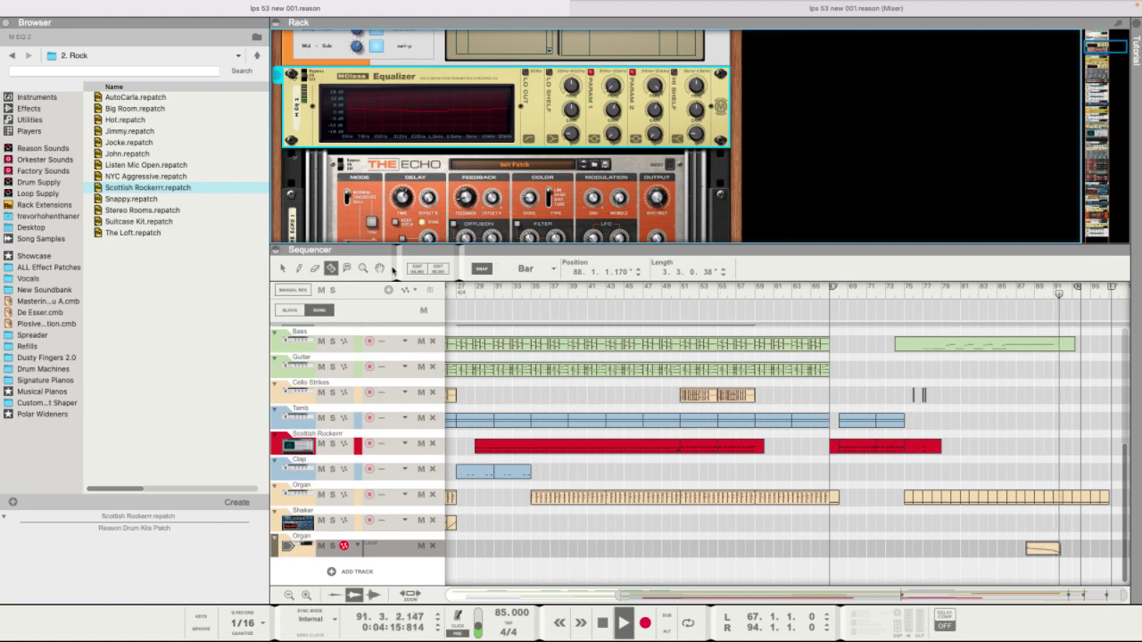
pyautogui.click(283, 268)
pyautogui.press('space')
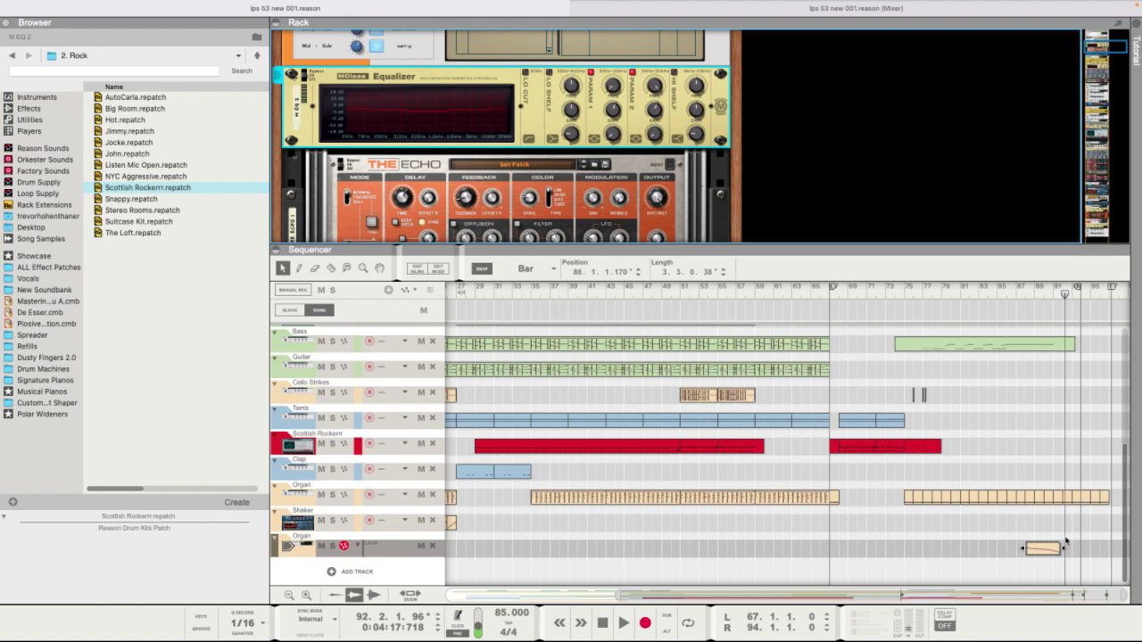
pyautogui.moveTo(1061, 547); pyautogui.dragTo(1107, 547)
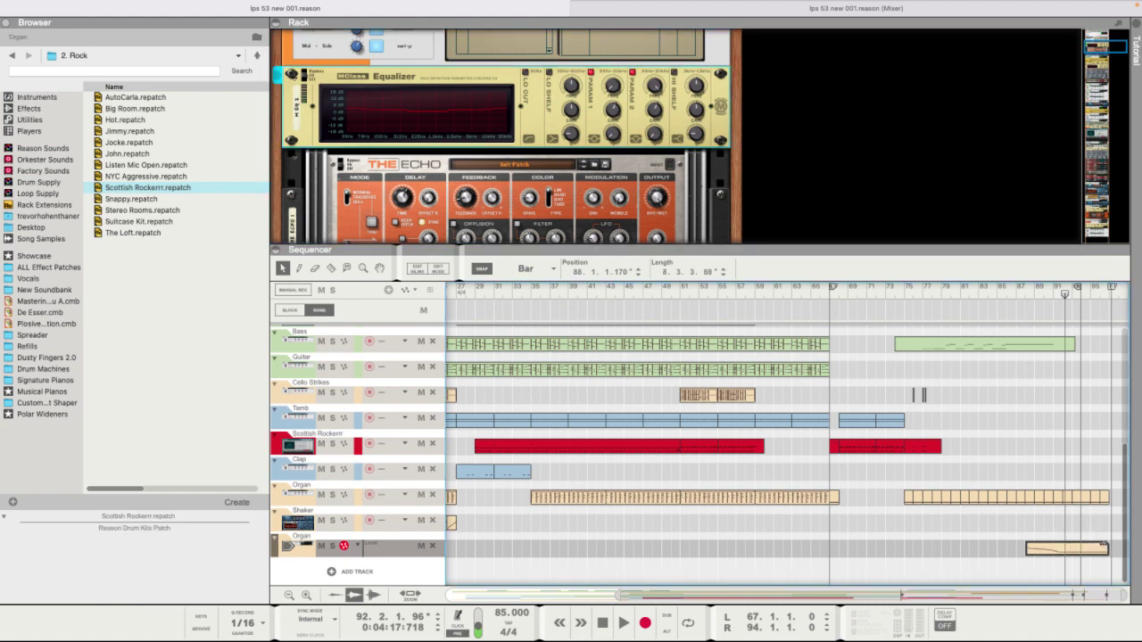
# Split the Scottish Rockerrr drum clip with the Razor and copy a two-bar section to bar 27, directly before the clip.
pyautogui.hscroll(-10, 963, 432)
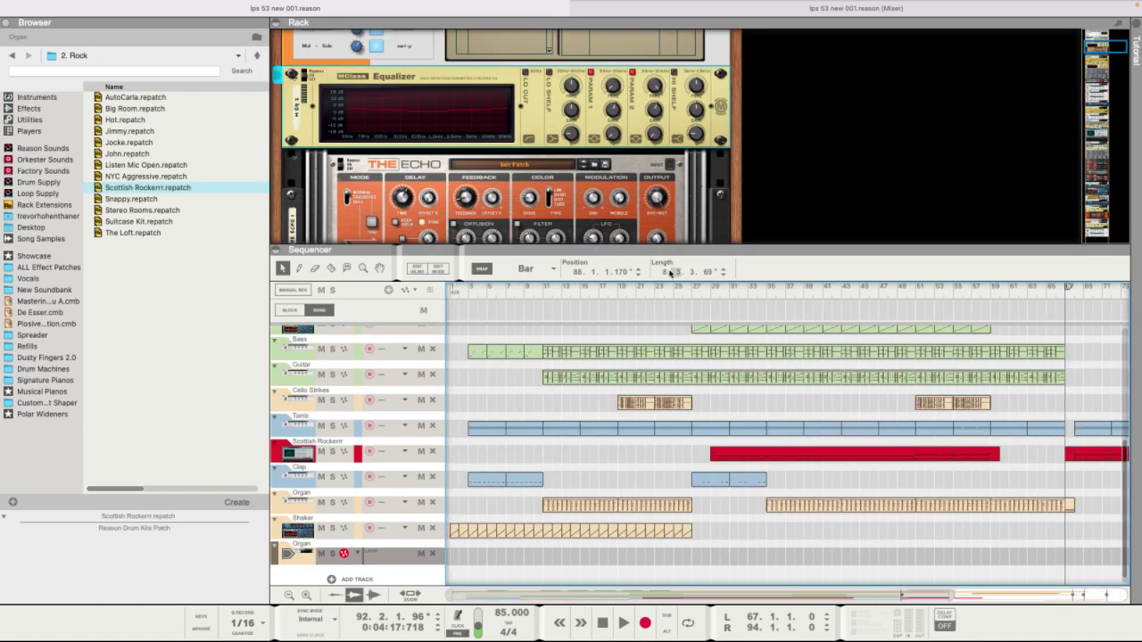
pyautogui.click(710, 293)
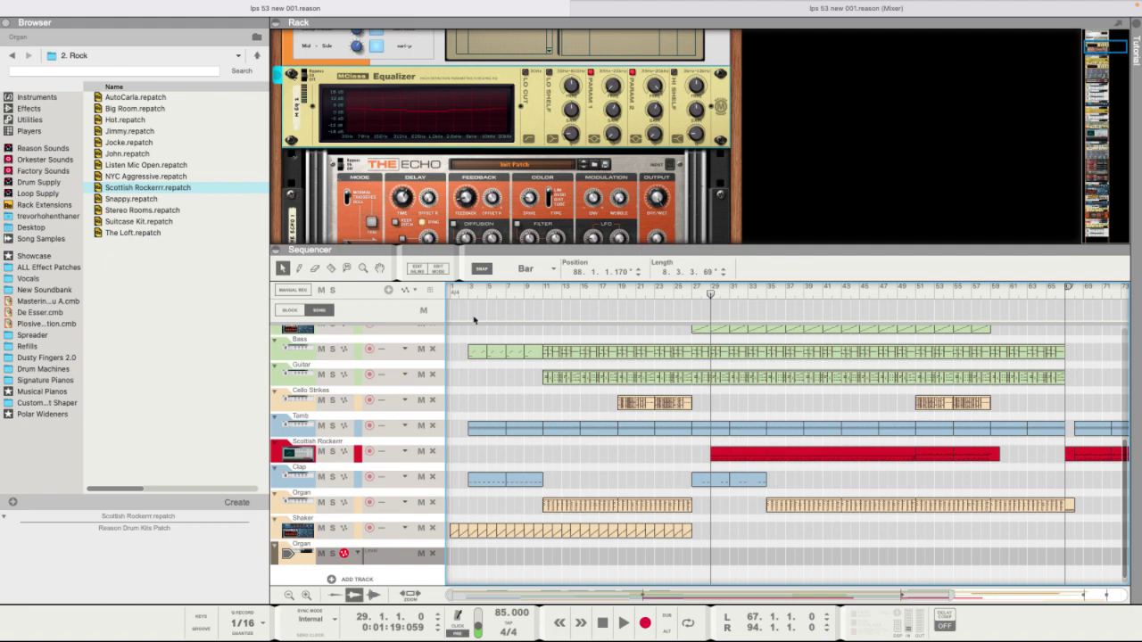
pyautogui.click(330, 268)
pyautogui.click(771, 454)
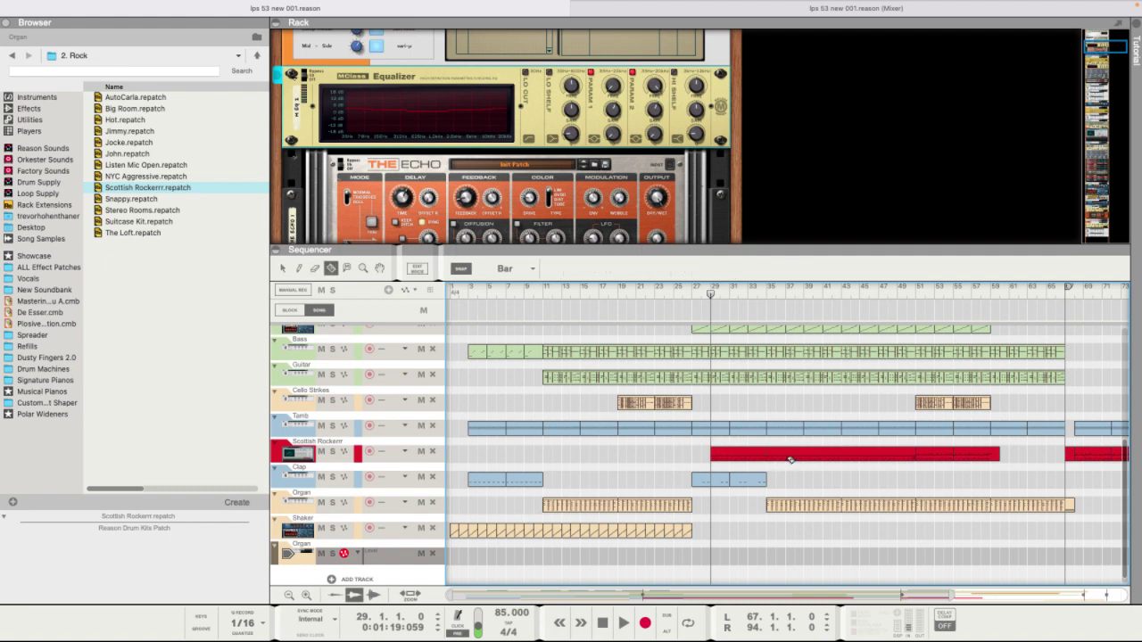
pyautogui.press('q')
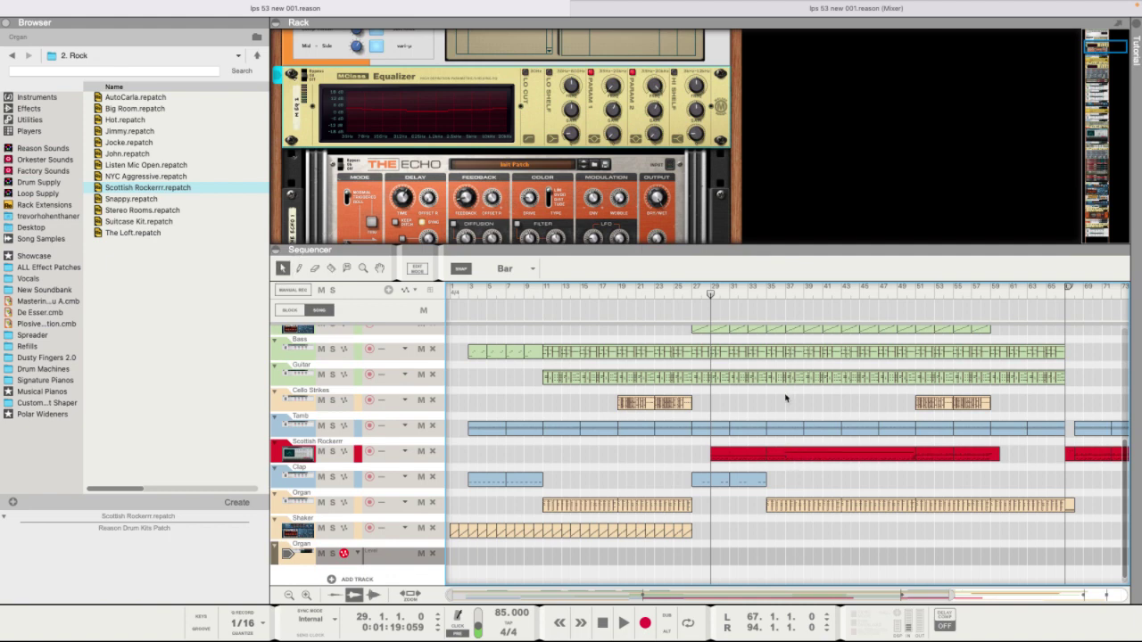
pyautogui.click(692, 298)
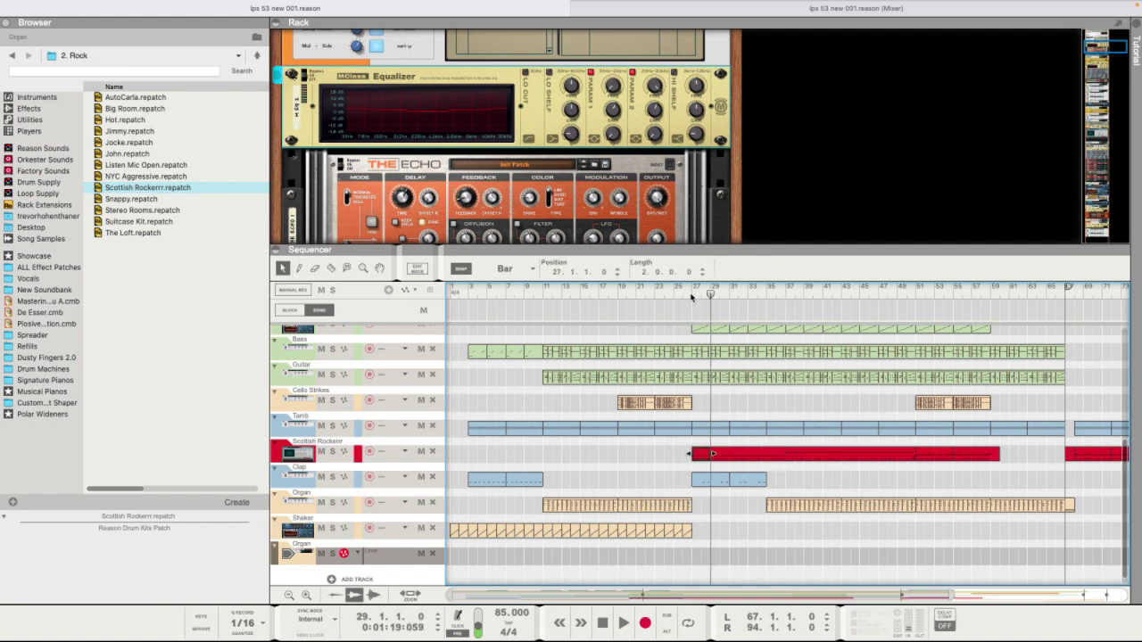
# Play the song from bar 27 with a check of the mixer, and stop and return to the start.
pyautogui.hscroll(3, 692, 298)
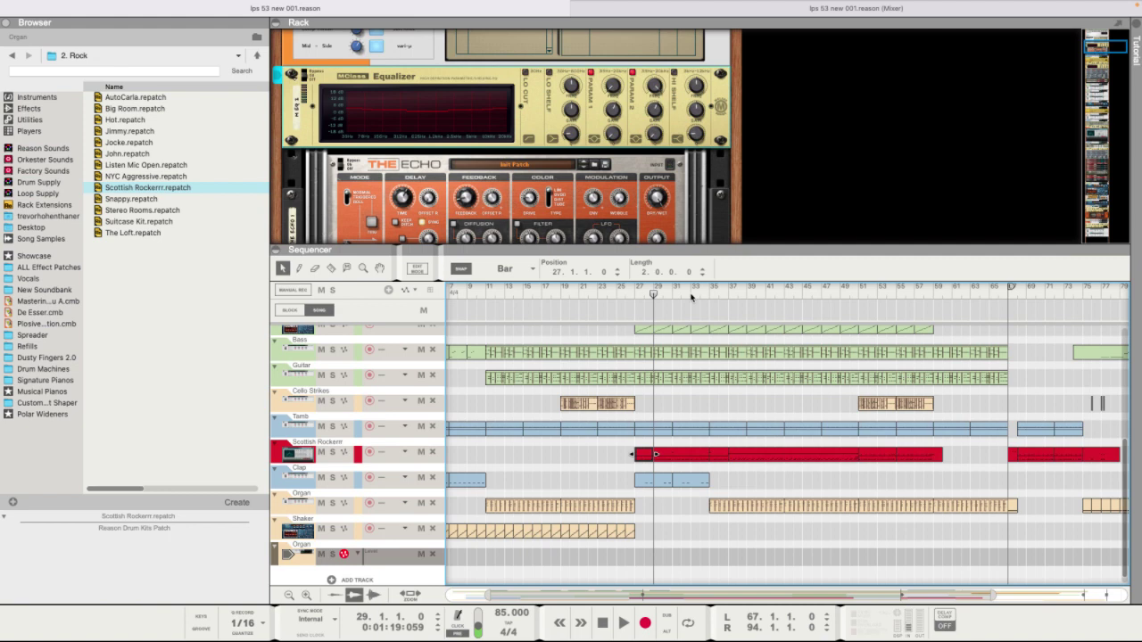
pyautogui.click(634, 296)
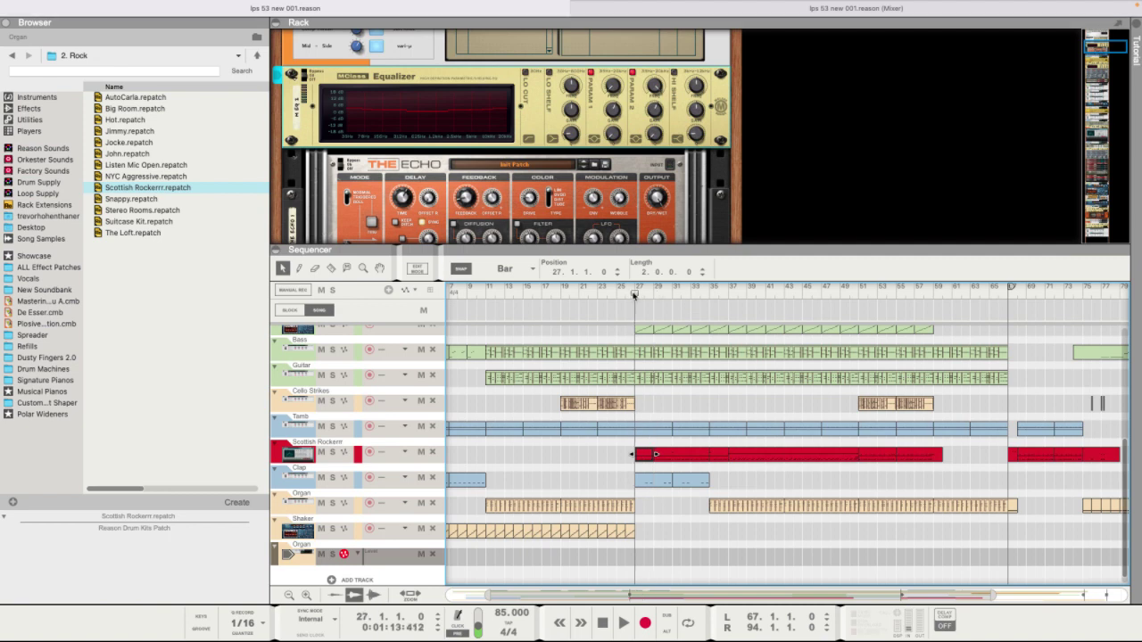
pyautogui.press('space')
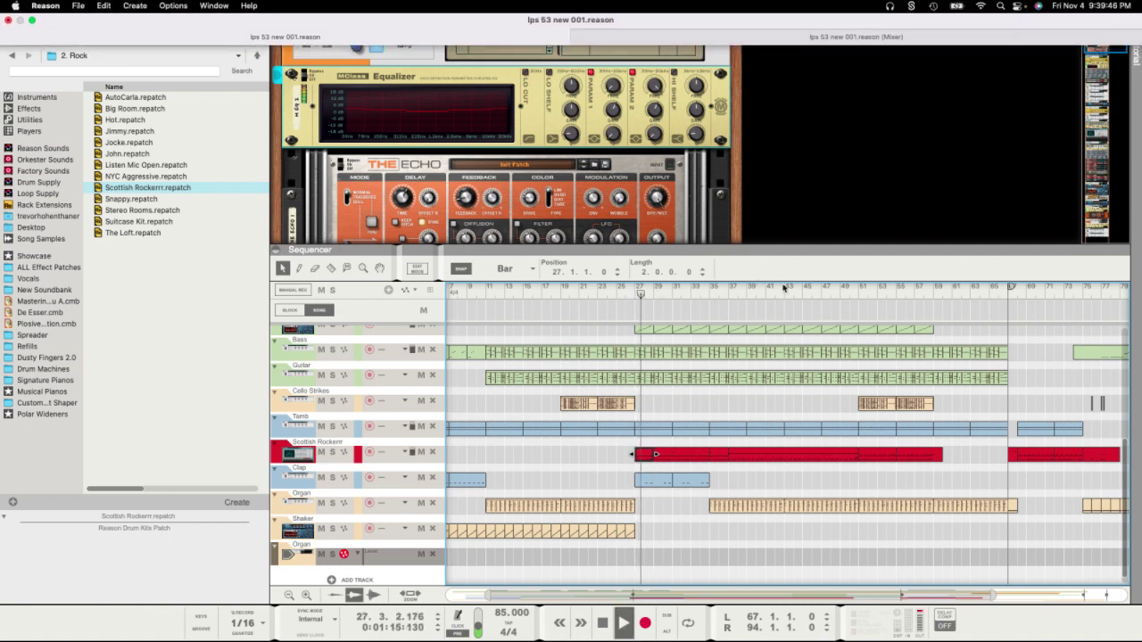
pyautogui.click(695, 11)
pyautogui.click(477, 8)
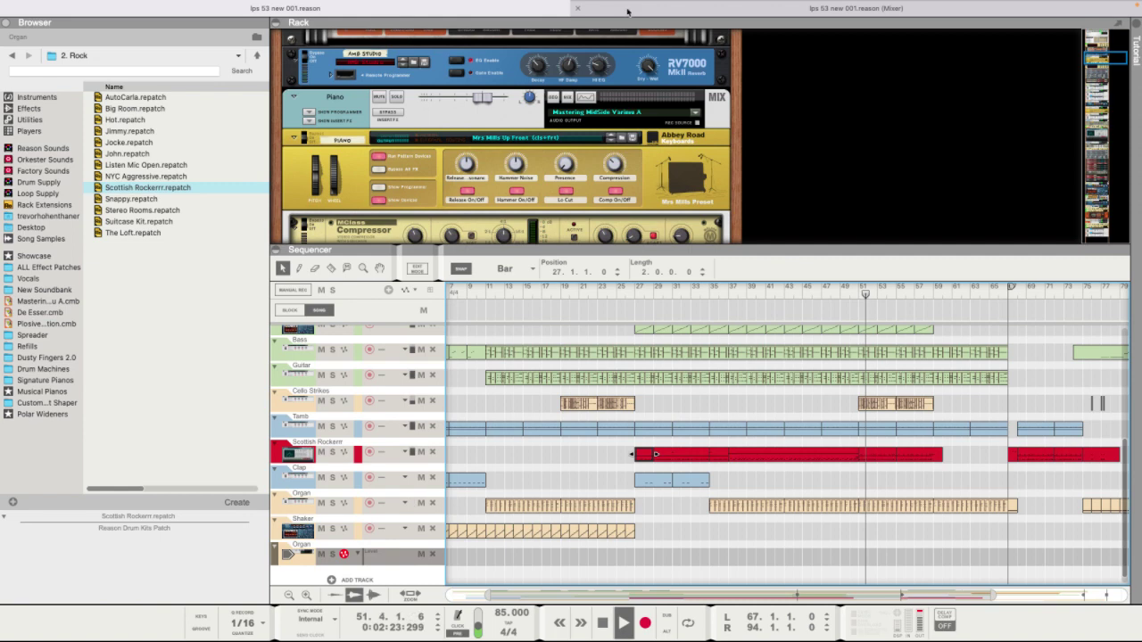
pyautogui.click(623, 626)
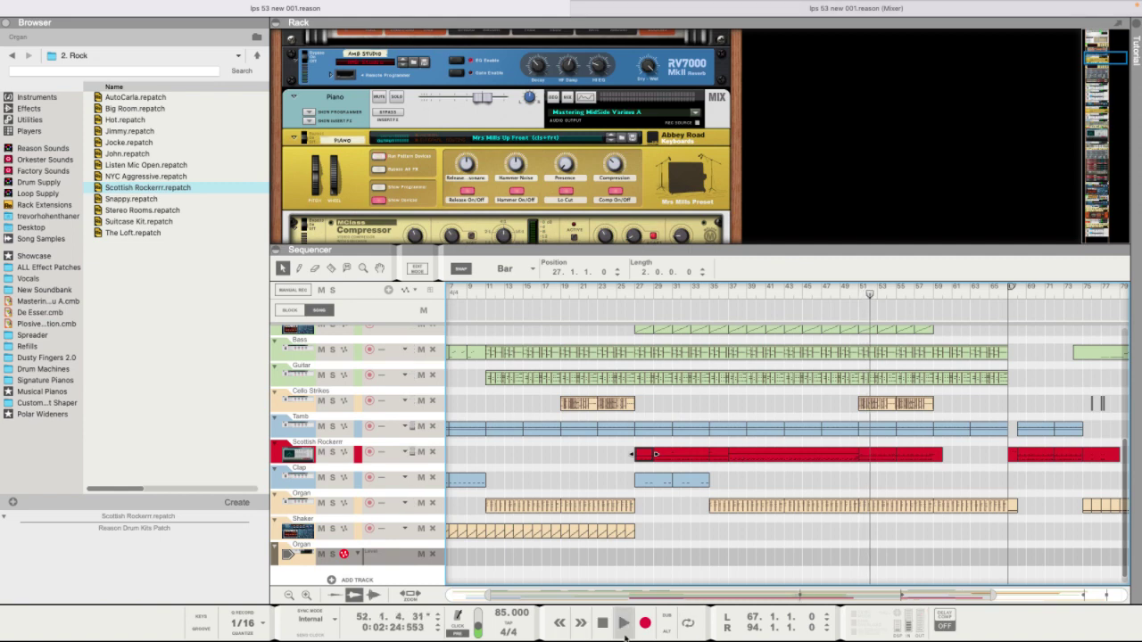
pyautogui.click(602, 623)
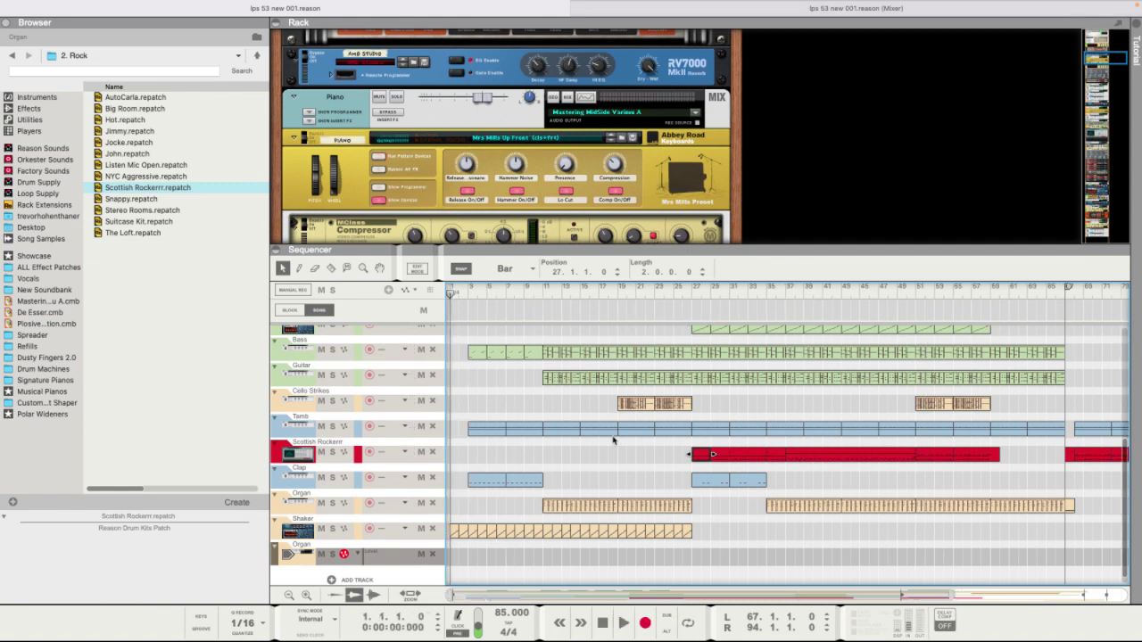